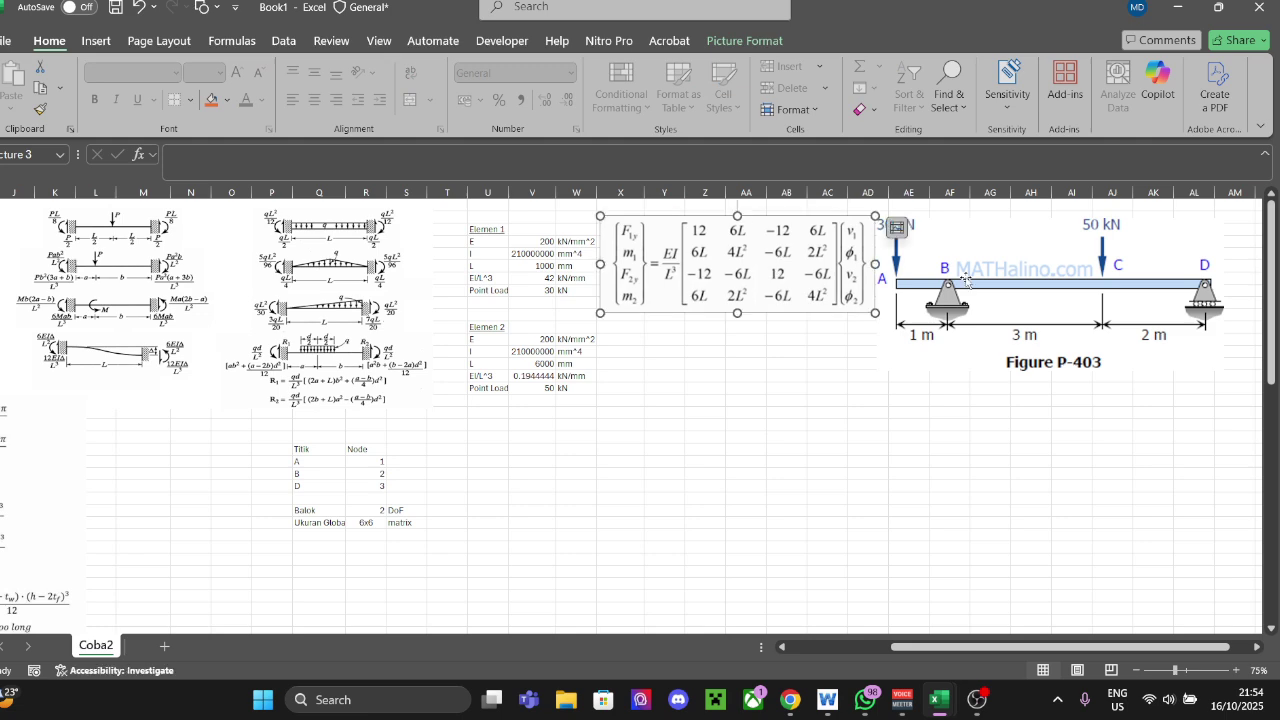
Step: Reposition the beam figure P-403 slightly so that it sits right beside the stiffness matrix image
drag(1000, 300, 1008, 288)
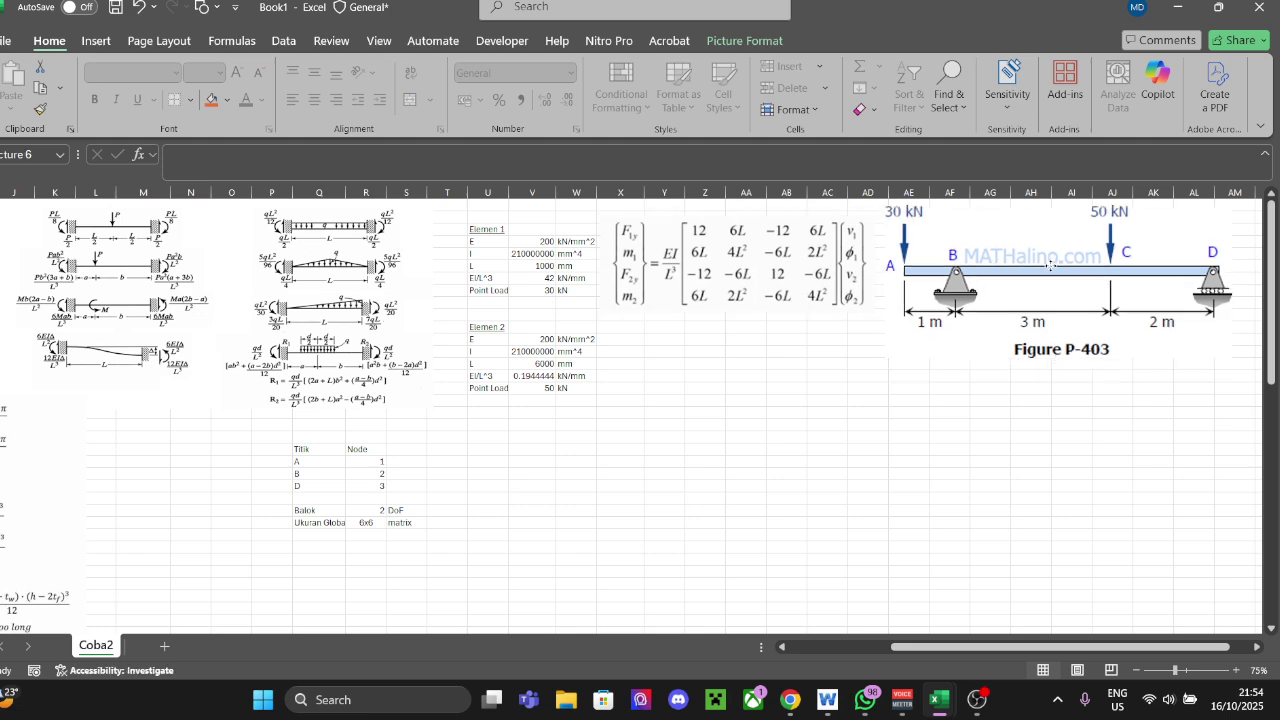
click(794, 390)
click(680, 299)
click(700, 383)
click(666, 303)
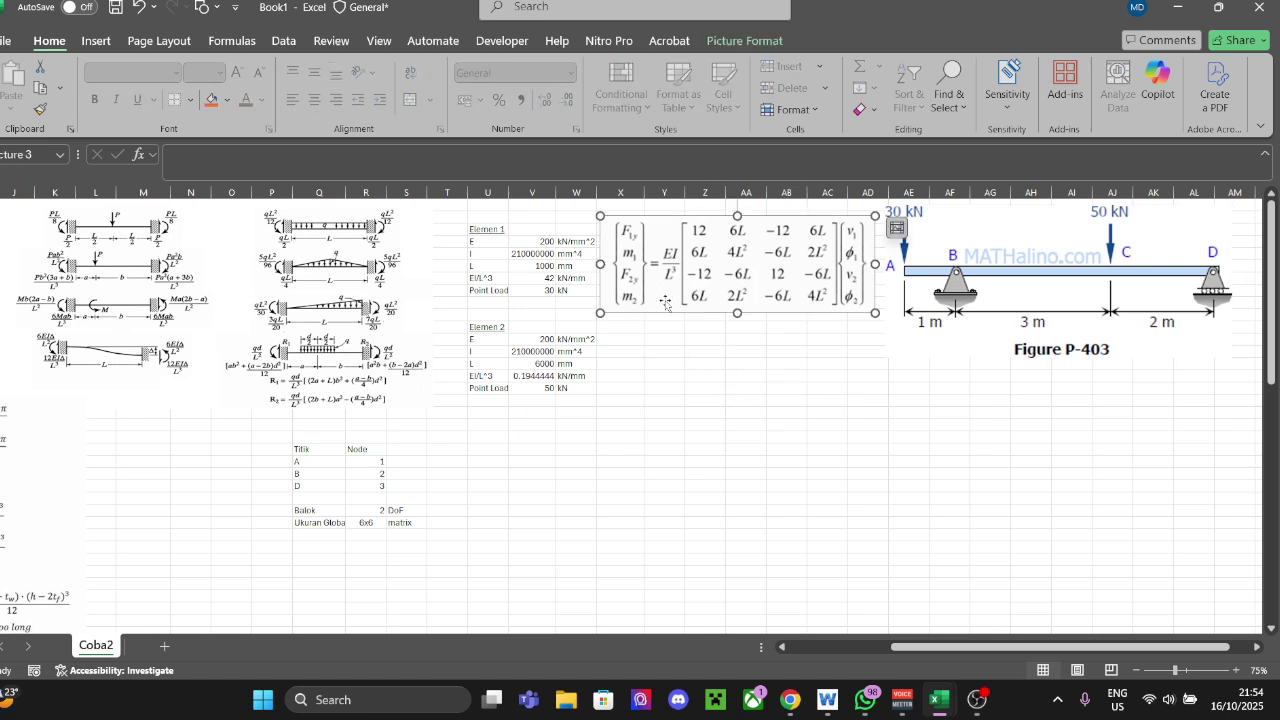
click(700, 350)
click(958, 265)
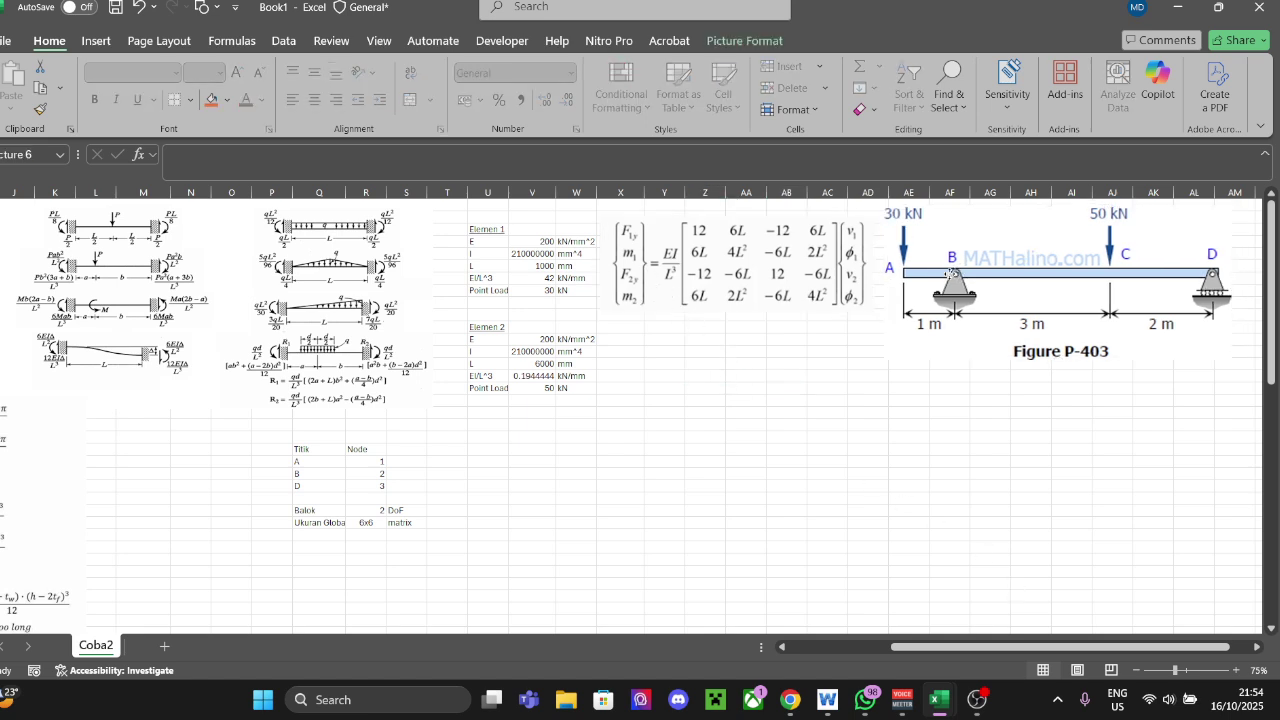
drag(958, 265, 940, 270)
click(945, 383)
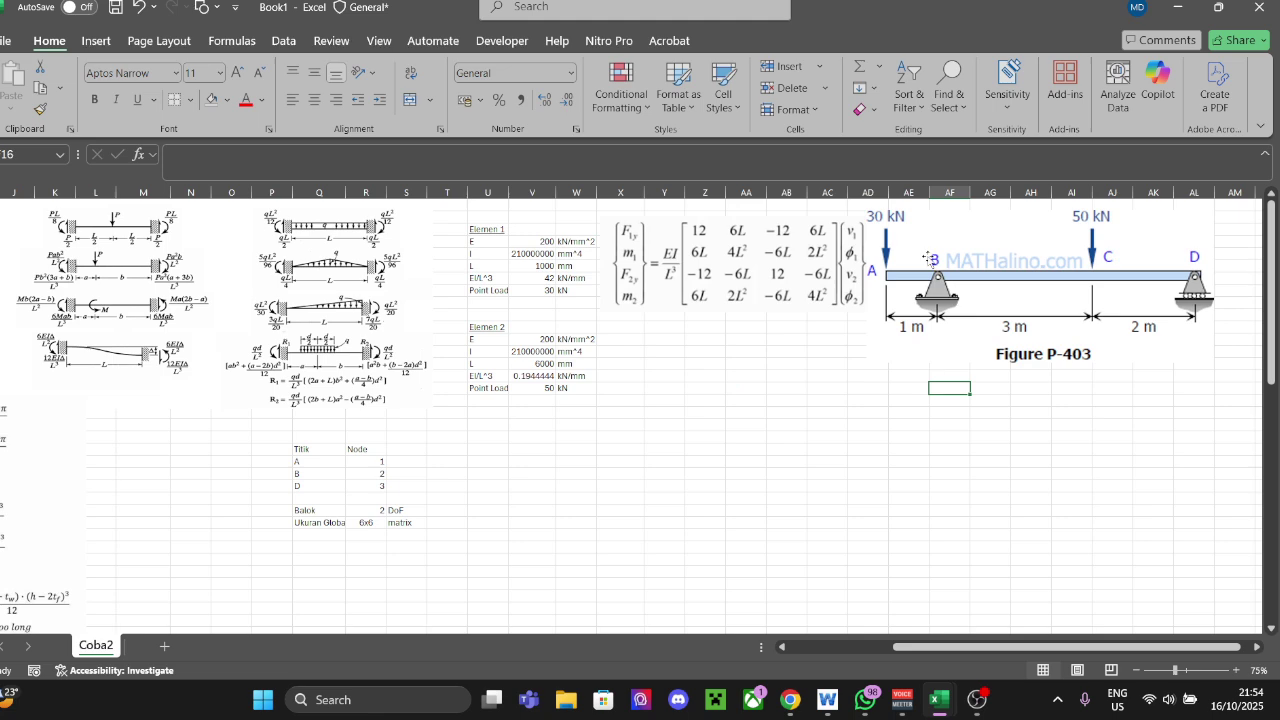
click(989, 428)
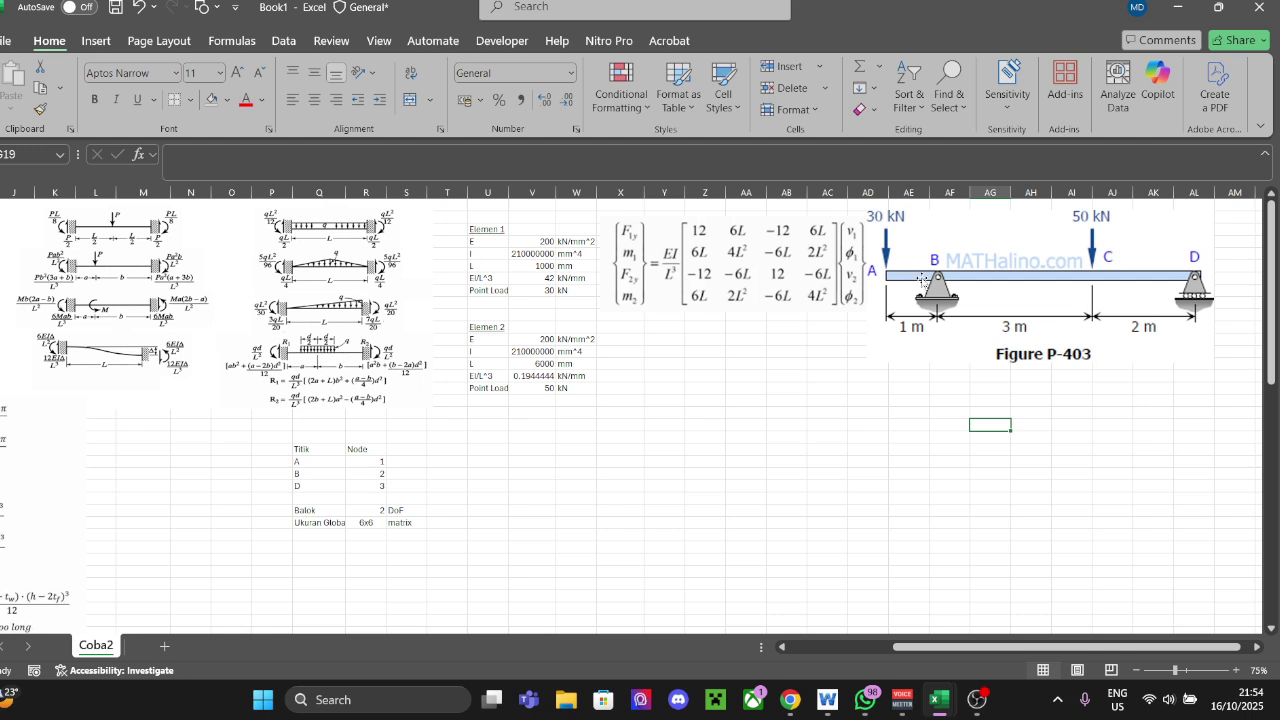
drag(920, 288, 926, 289)
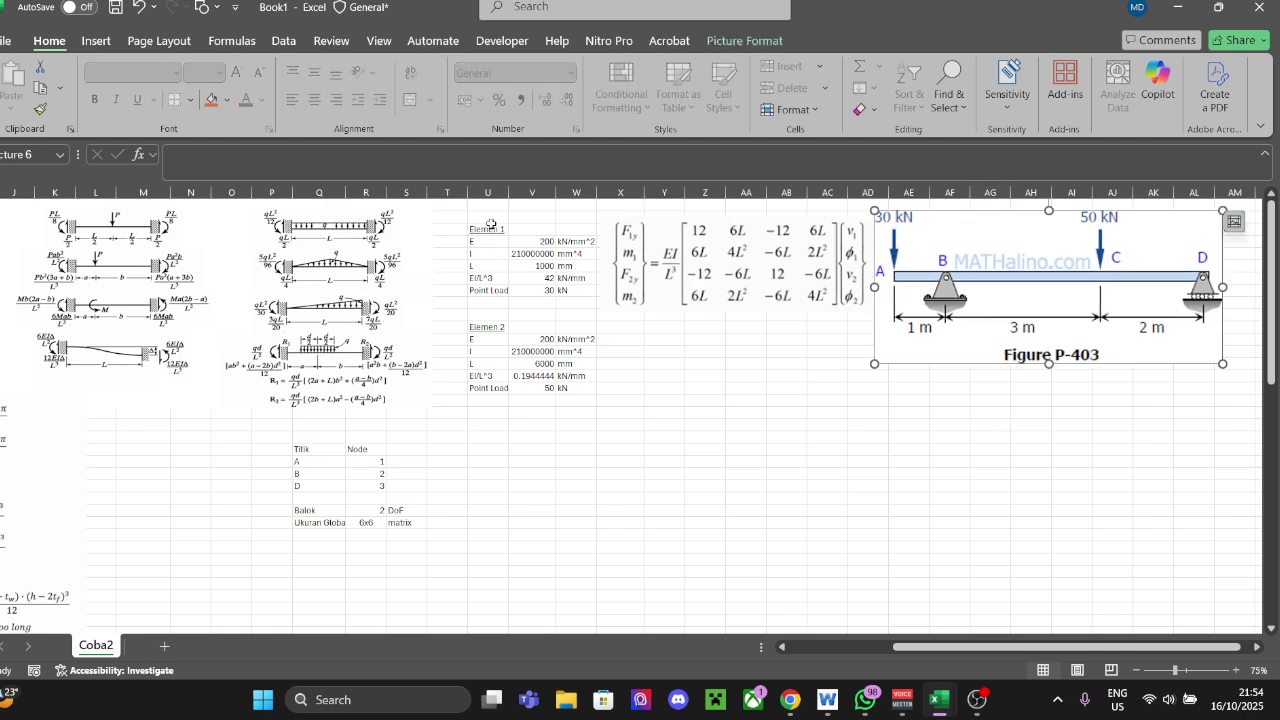
Step: Review the property values listed for Elemen 1 and Elemen 2
drag(491, 225, 563, 289)
click(694, 355)
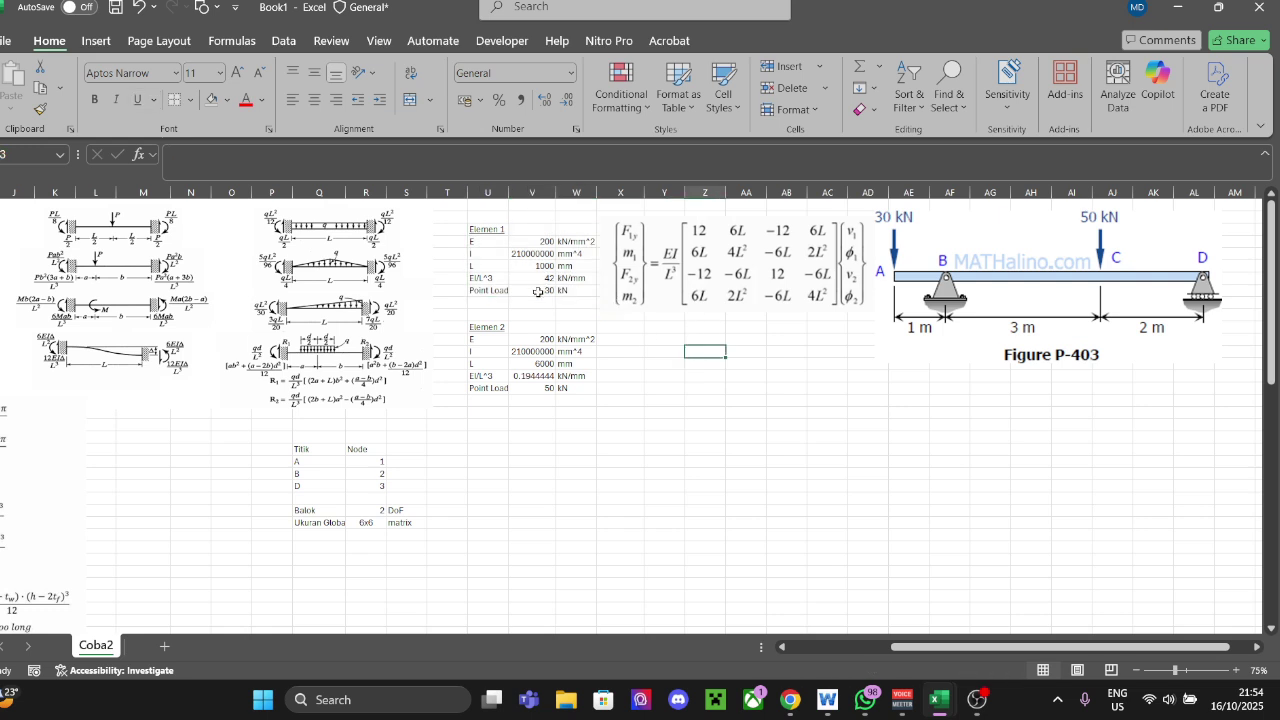
drag(480, 330, 590, 374)
click(685, 288)
Step: Adjust the vertical position of the stiffness matrix image between the element data and the beam figure
drag(742, 277, 742, 301)
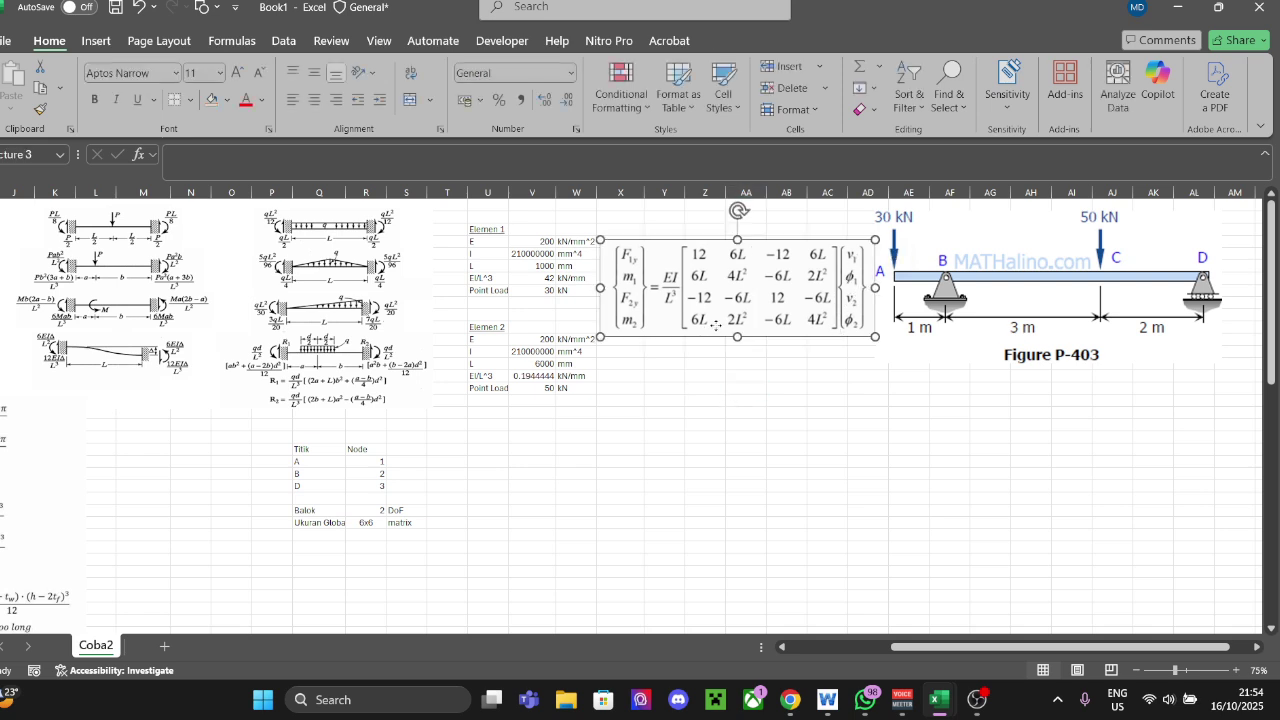
drag(859, 262, 857, 240)
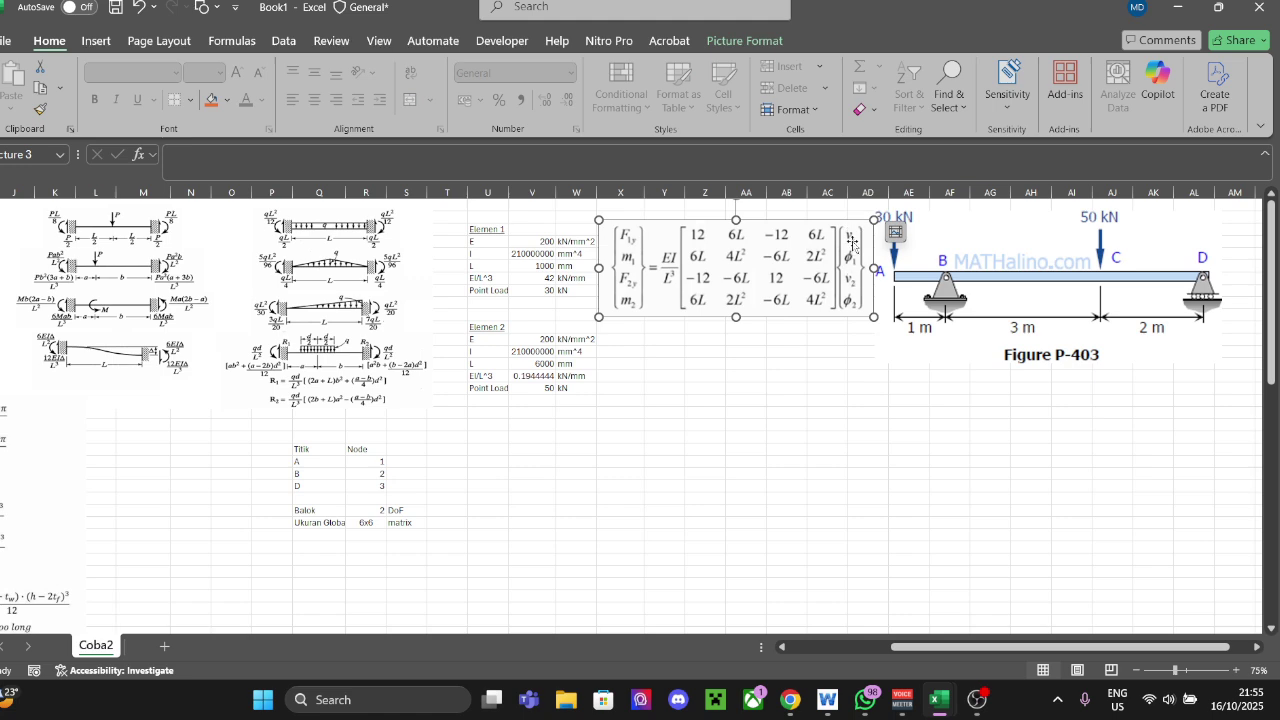
click(855, 352)
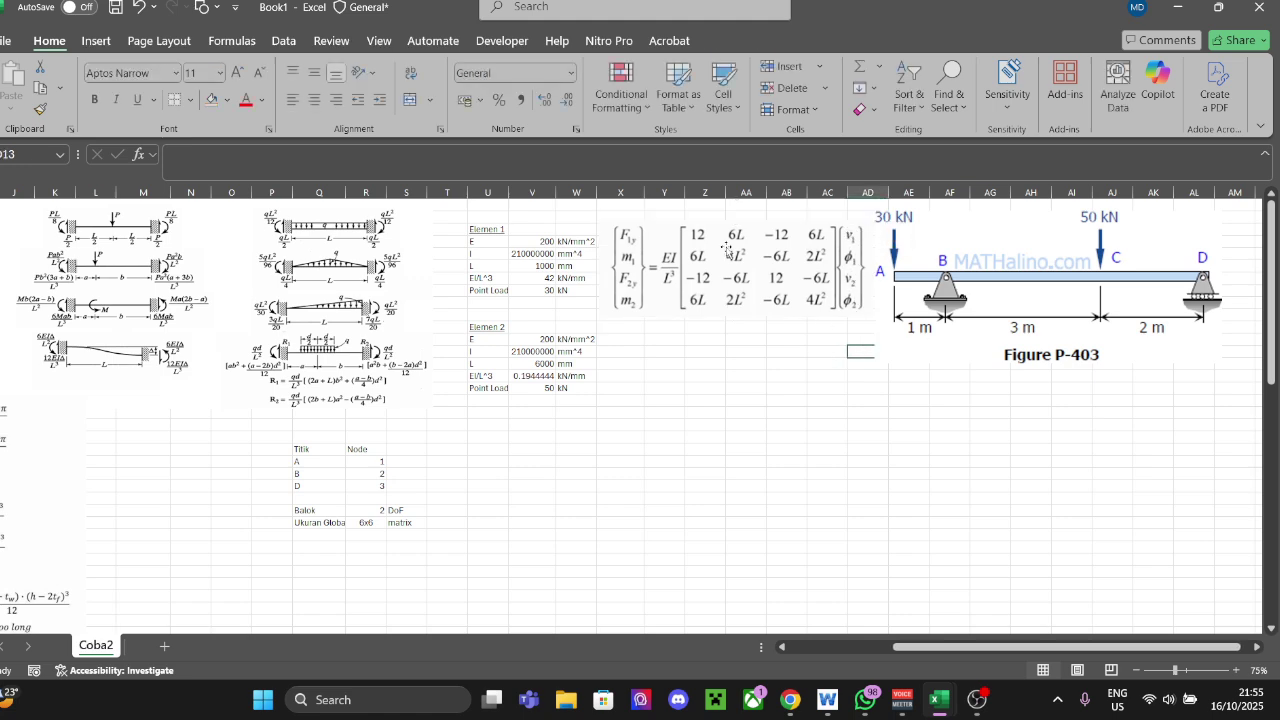
click(800, 431)
click(797, 275)
click(822, 391)
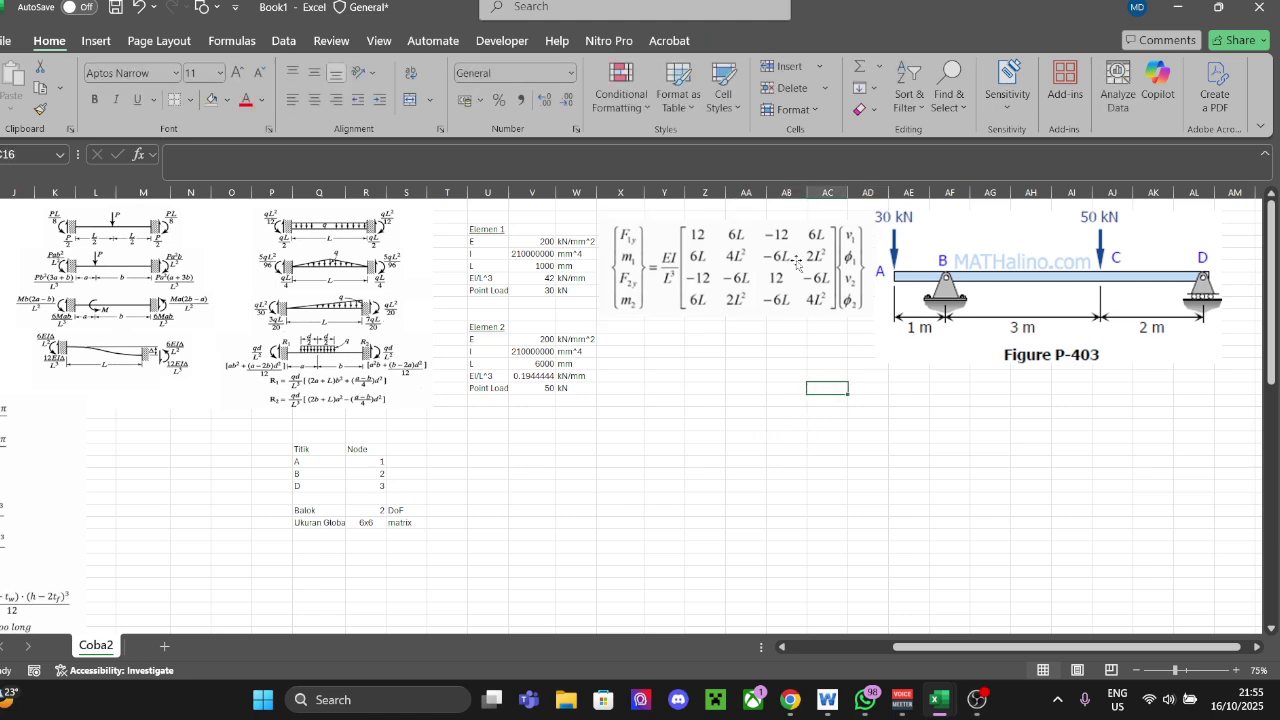
click(798, 260)
click(1180, 672)
scroll(911, 563, up, 1)
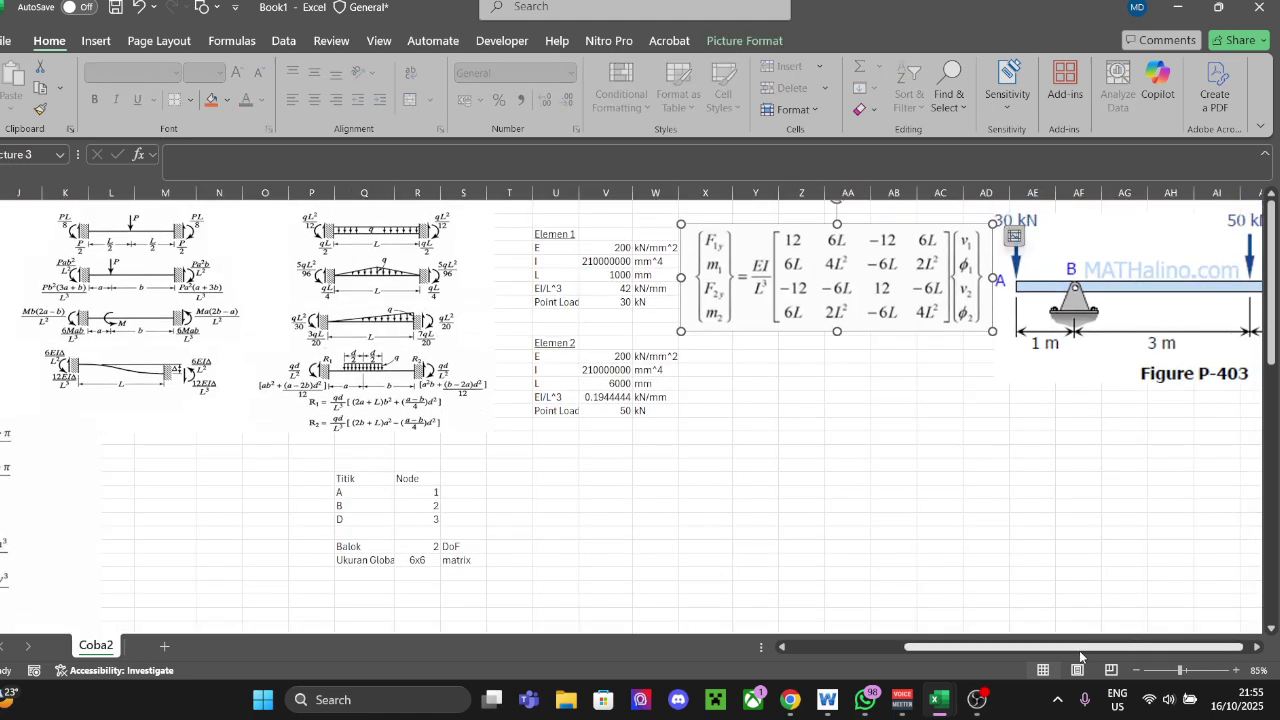
scroll(1000, 600, right, 1)
click(915, 532)
click(688, 546)
click(583, 506)
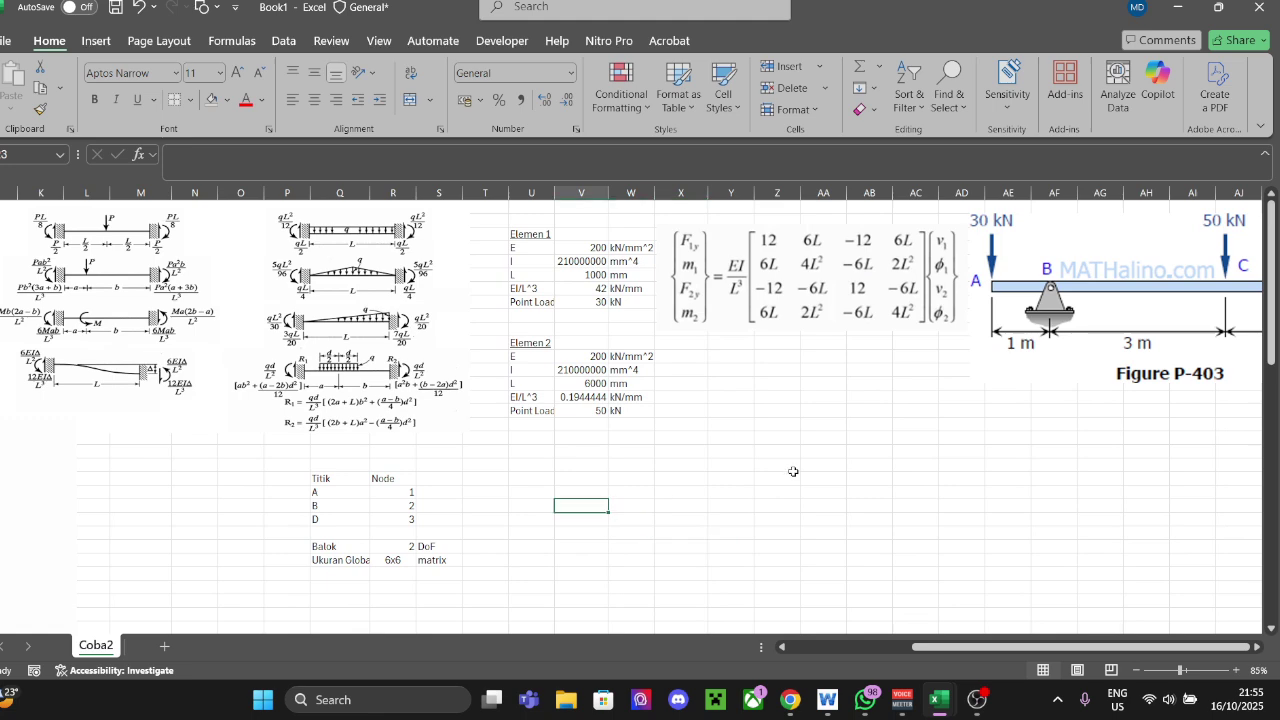
click(820, 466)
click(585, 492)
click(730, 485)
click(585, 492)
click(690, 490)
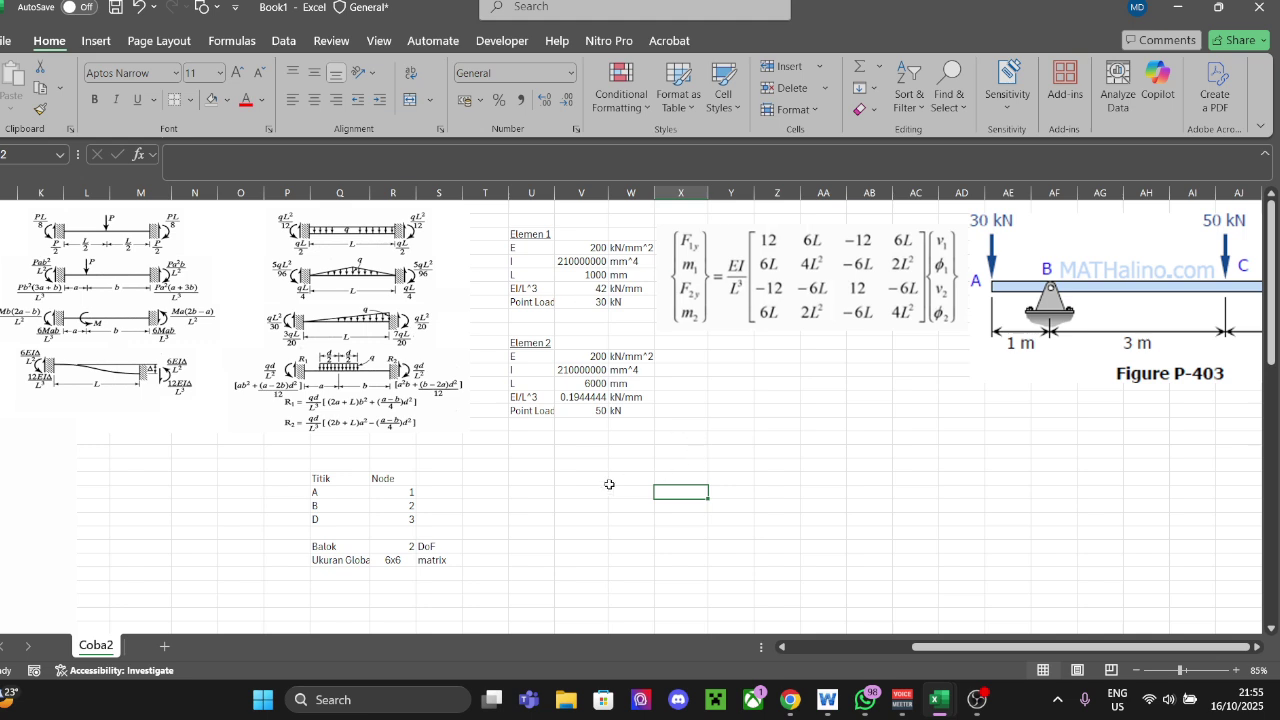
Step: Widen column Q so that the "Ukuran Global" label fits in its cell
scroll(607, 482, down, 1)
scroll(646, 467, up, 1)
scroll(668, 467, down, 1)
click(408, 507)
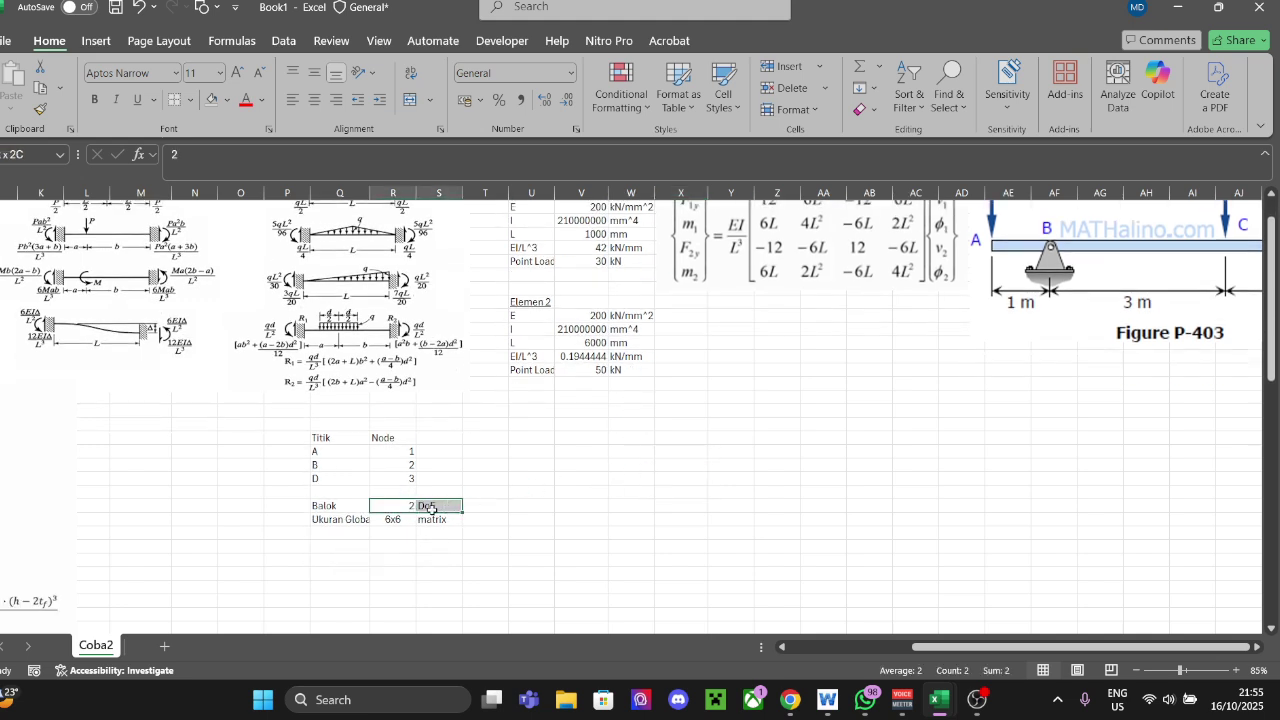
text(2)
key(Tab)
key(Tab)
key(Tab)
key(Tab)
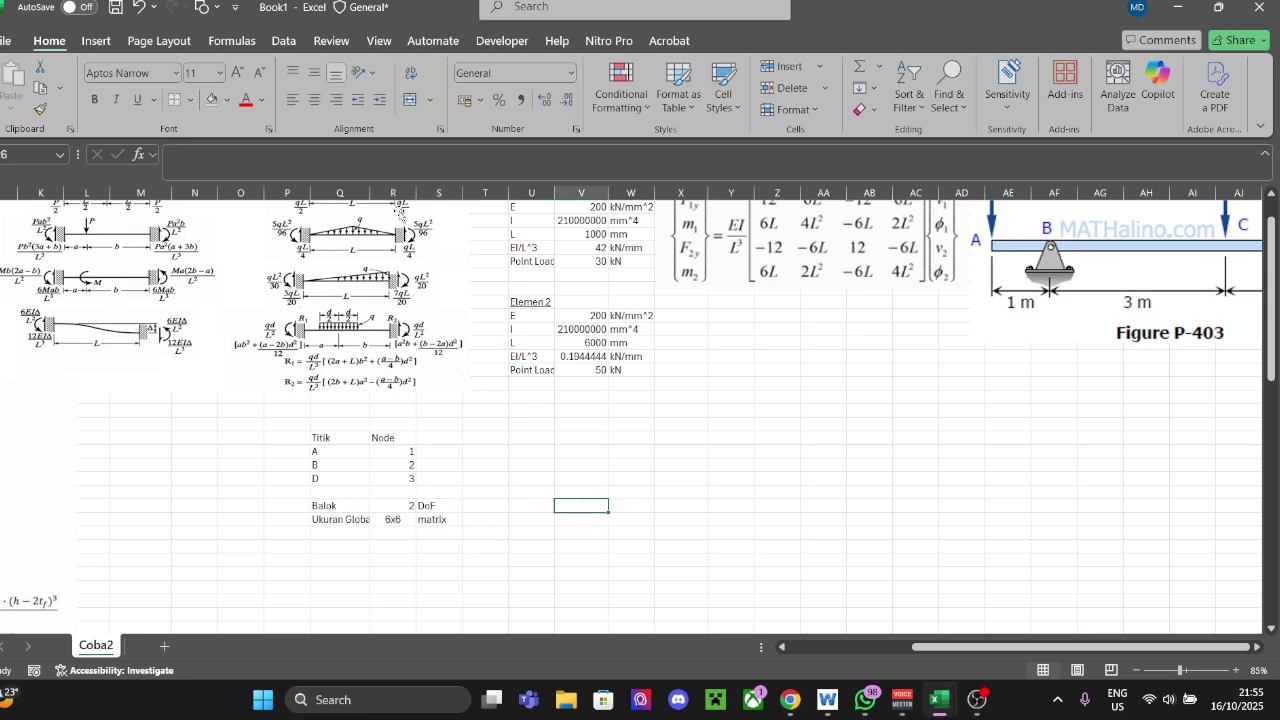
drag(369, 195, 375, 195)
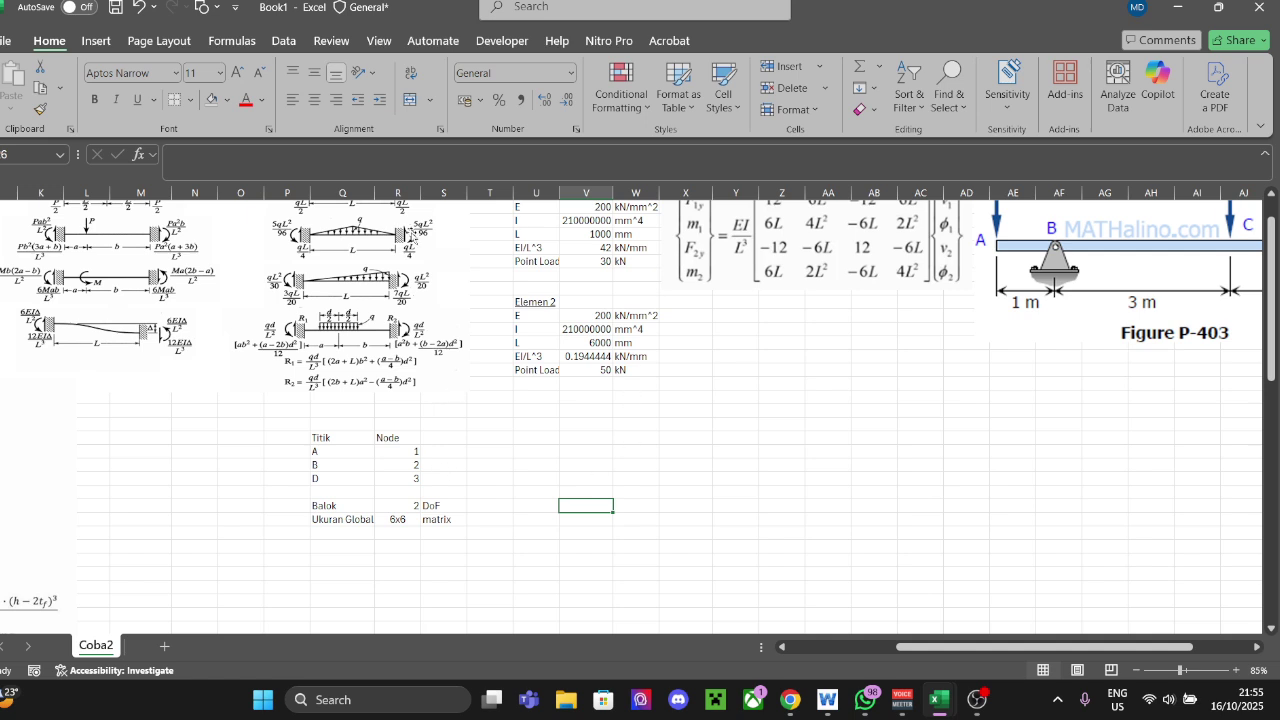
Step: Examine the node numbering, DoF and global matrix size against the stiffness matrix image and the beam figure
click(405, 521)
click(590, 490)
click(418, 506)
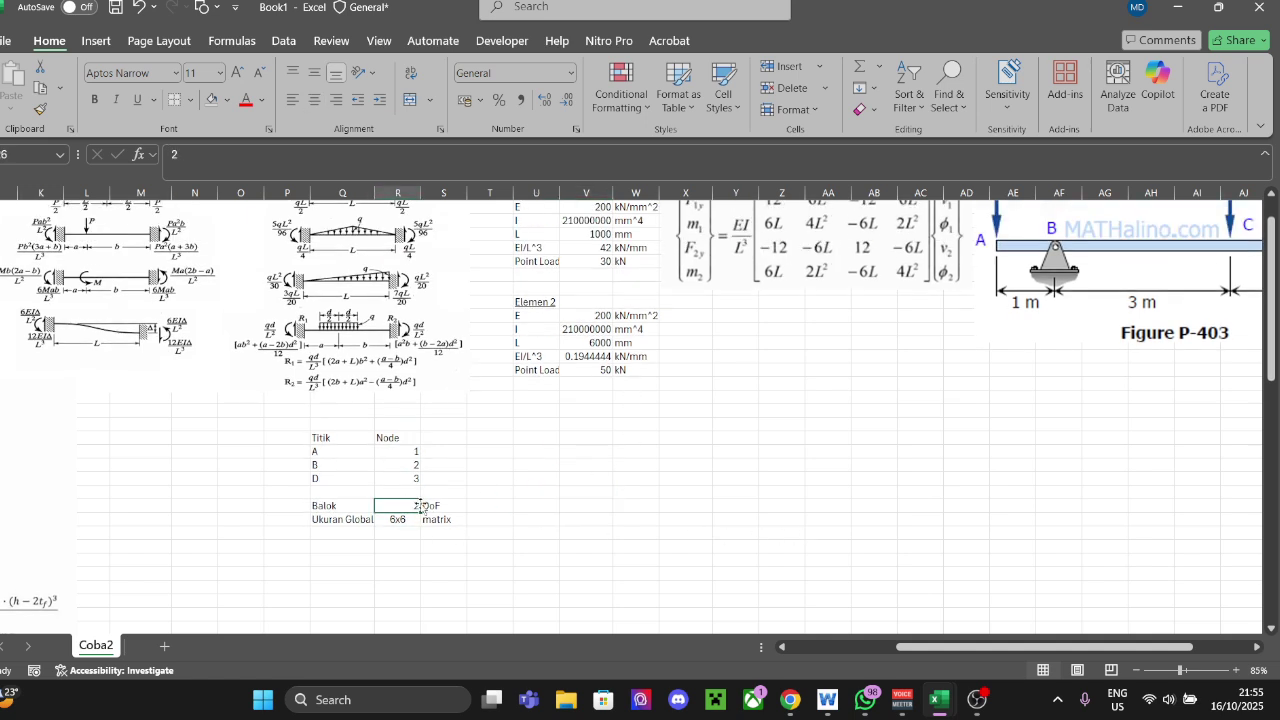
scroll(719, 512, up, 1)
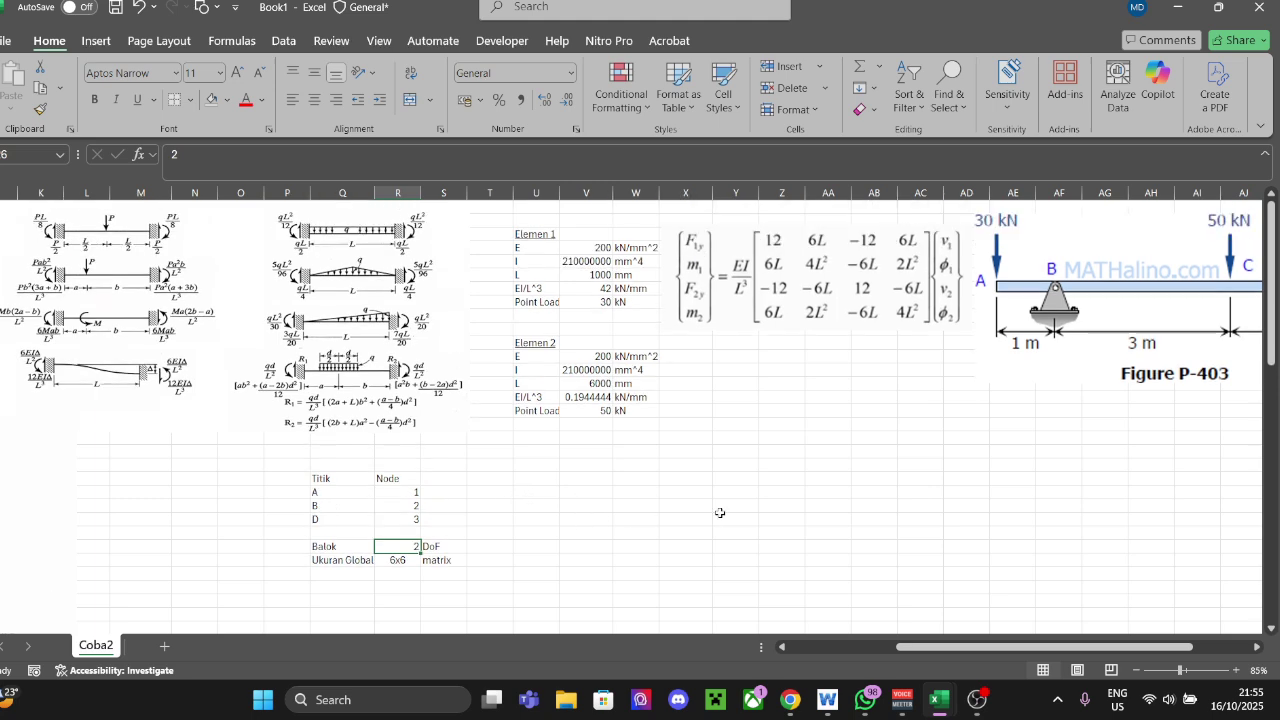
scroll(936, 643, right, 2)
scroll(874, 621, left, 3)
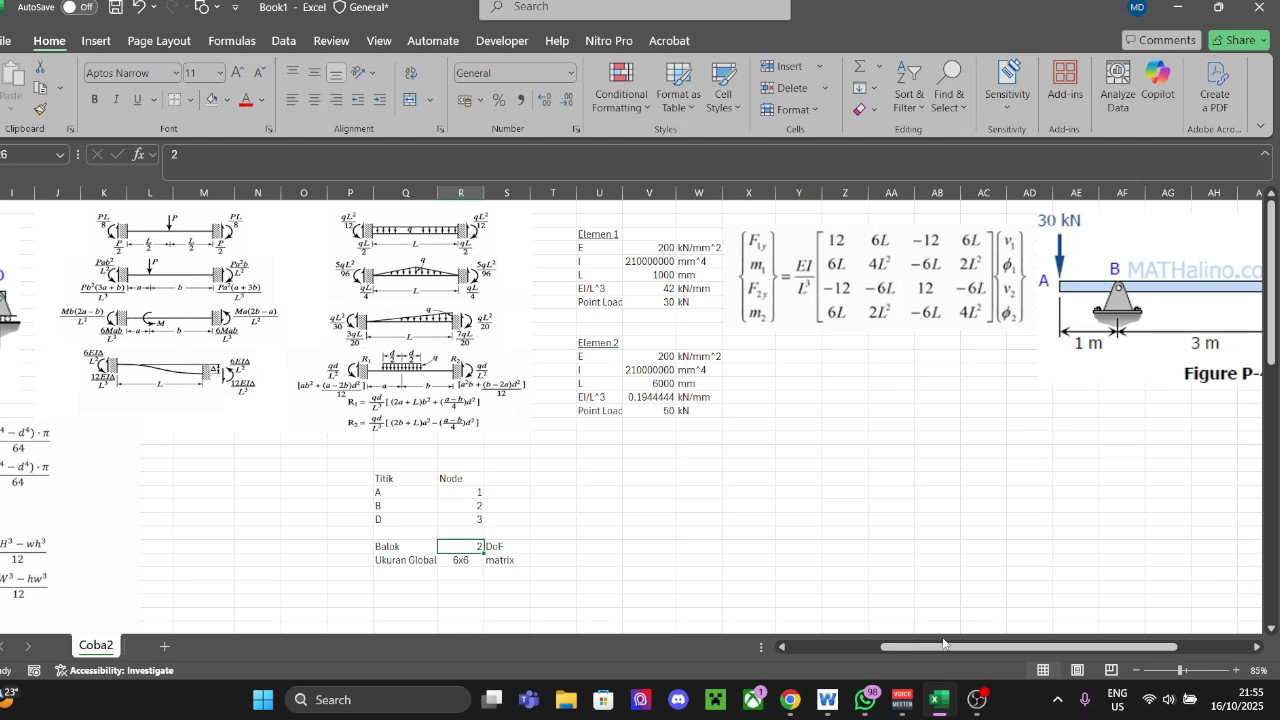
scroll(943, 643, right, 3)
click(880, 262)
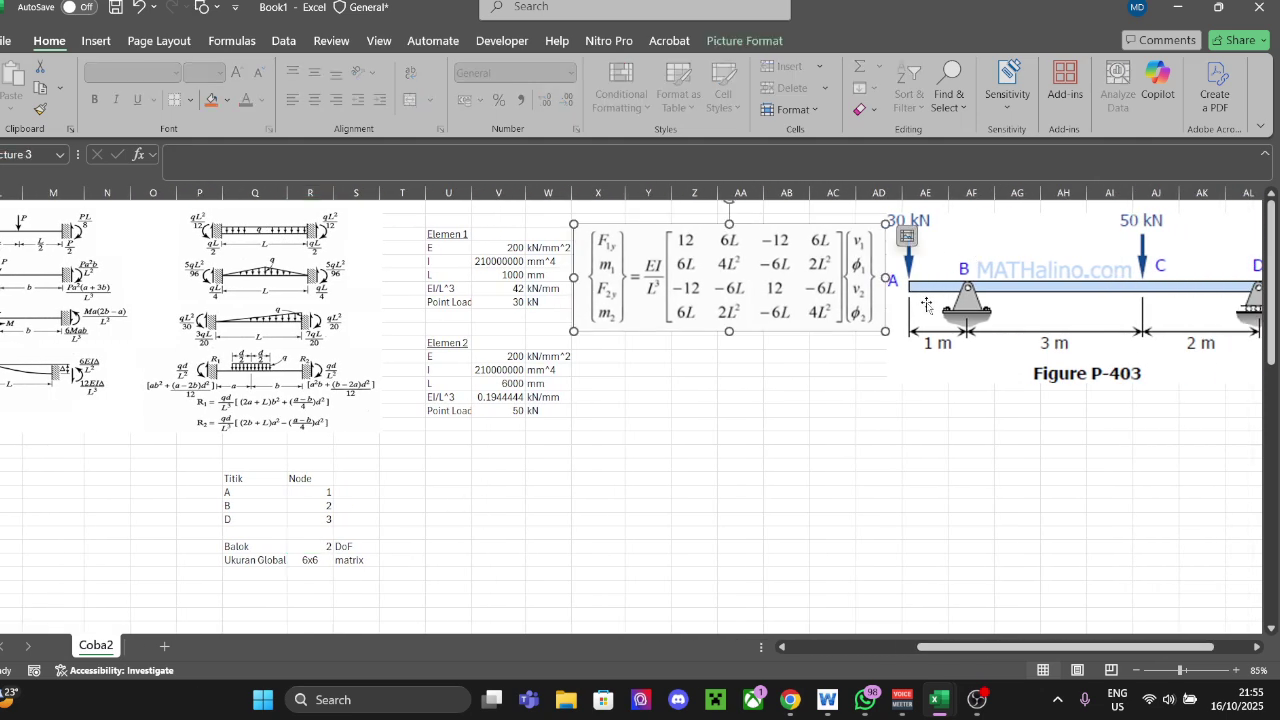
click(318, 493)
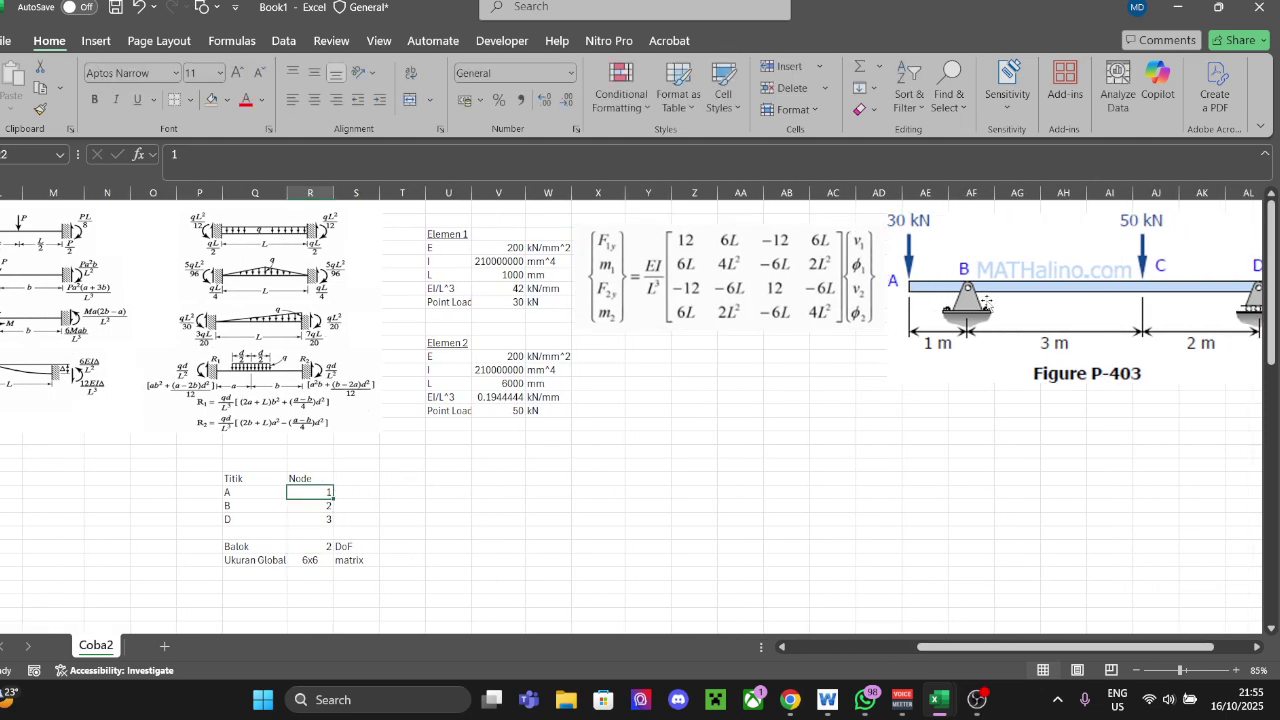
click(985, 304)
click(879, 437)
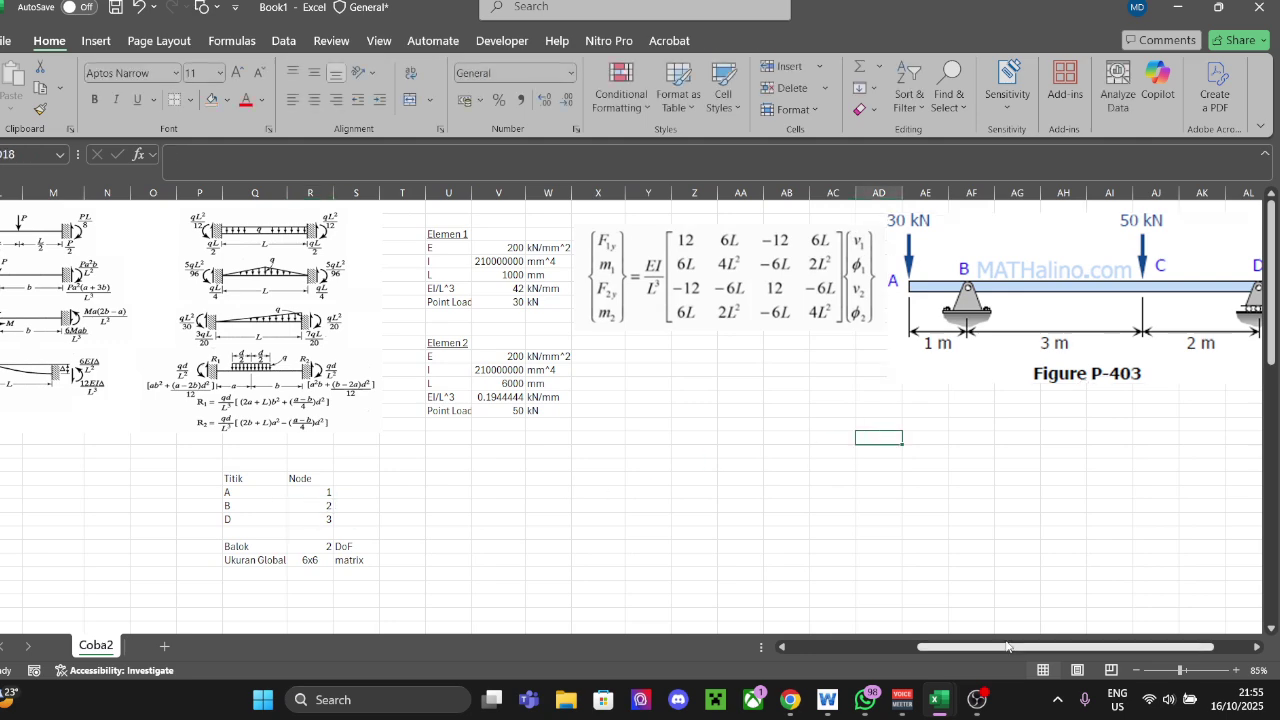
scroll(1007, 645, right, 3)
click(760, 370)
click(350, 519)
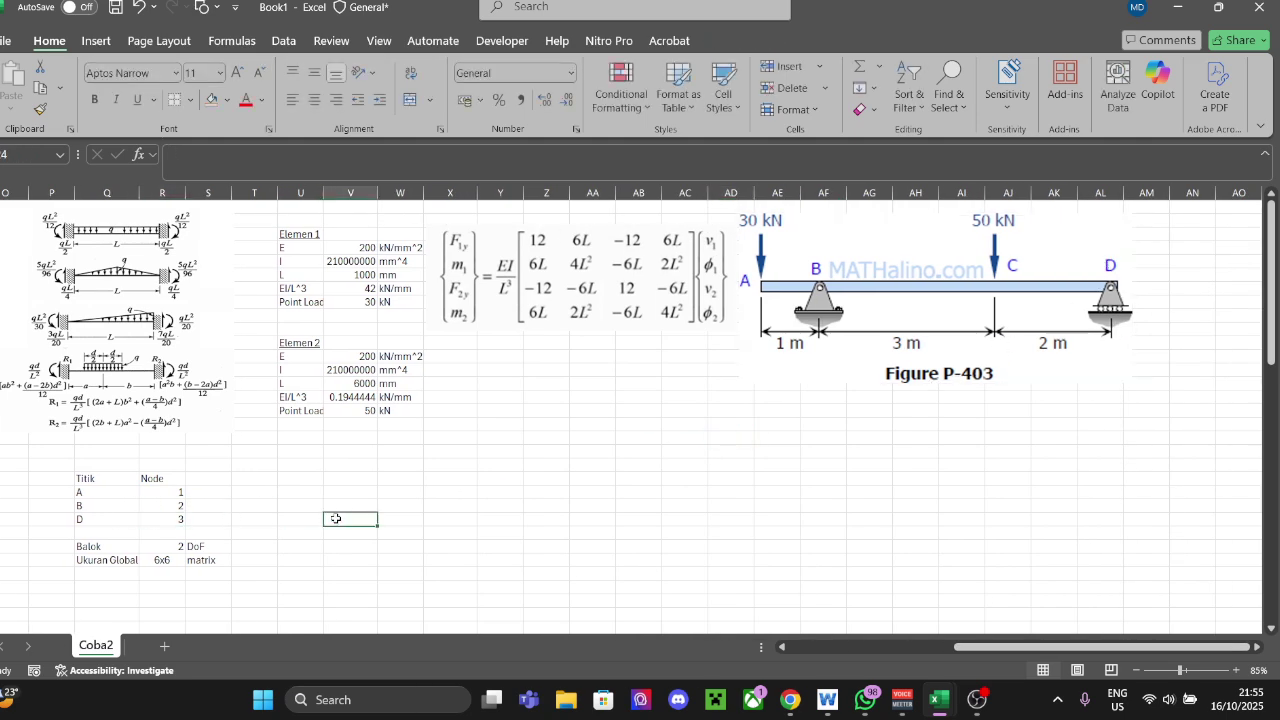
click(265, 464)
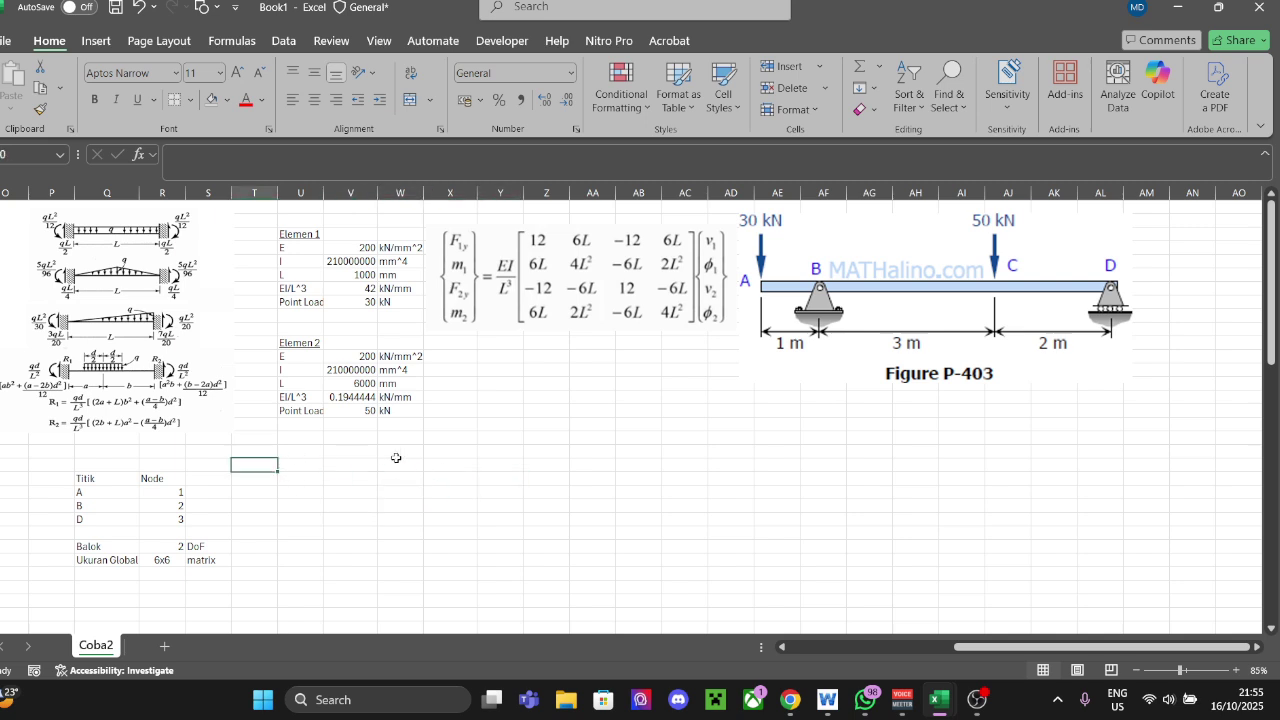
click(396, 459)
click(315, 467)
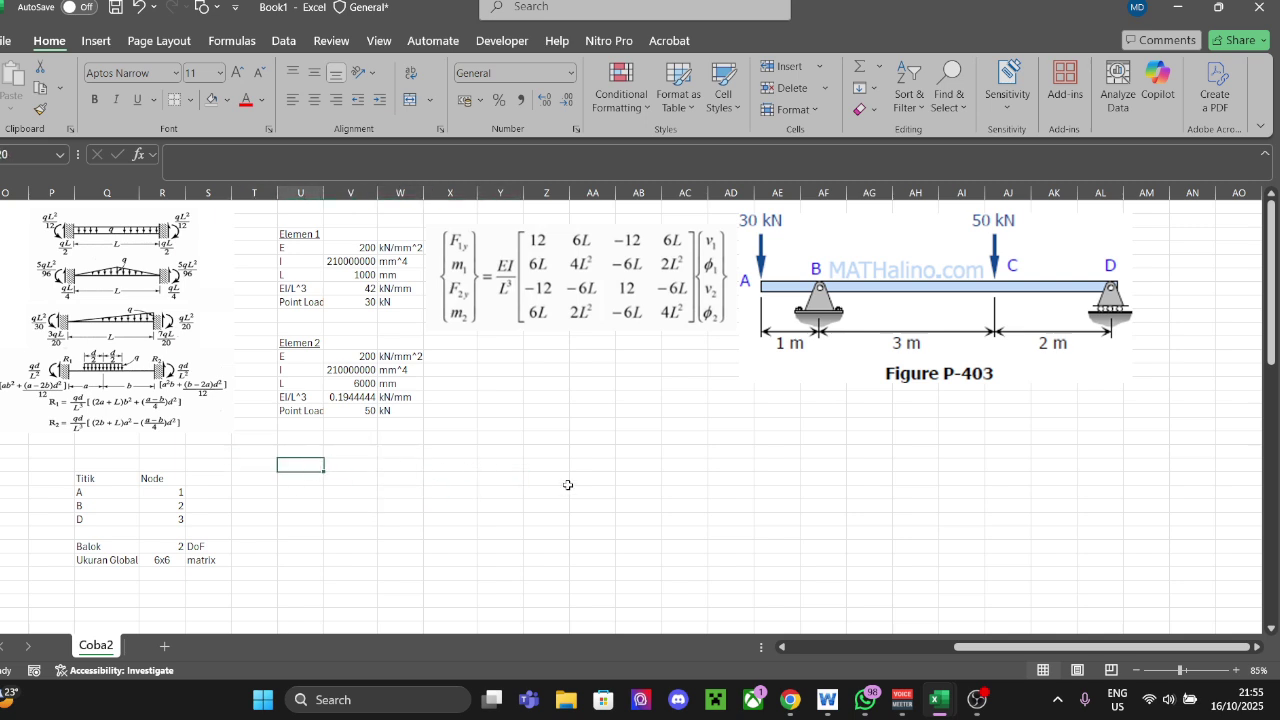
click(122, 562)
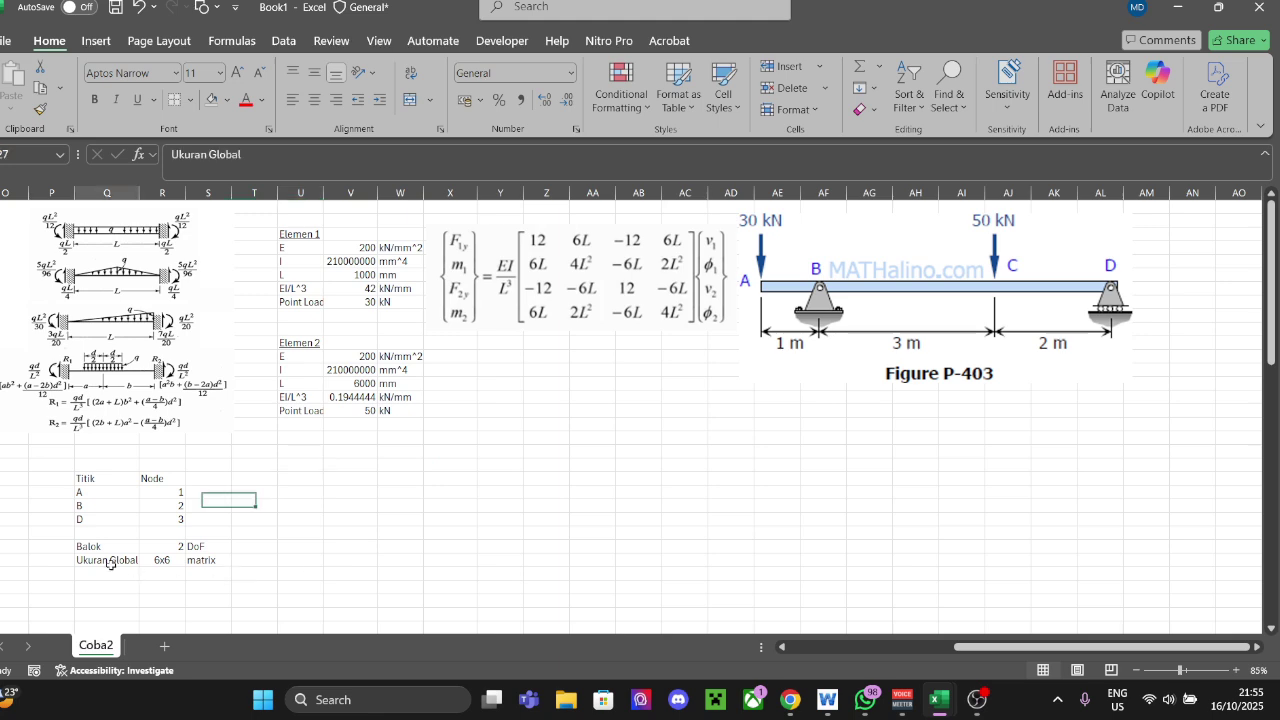
click(171, 548)
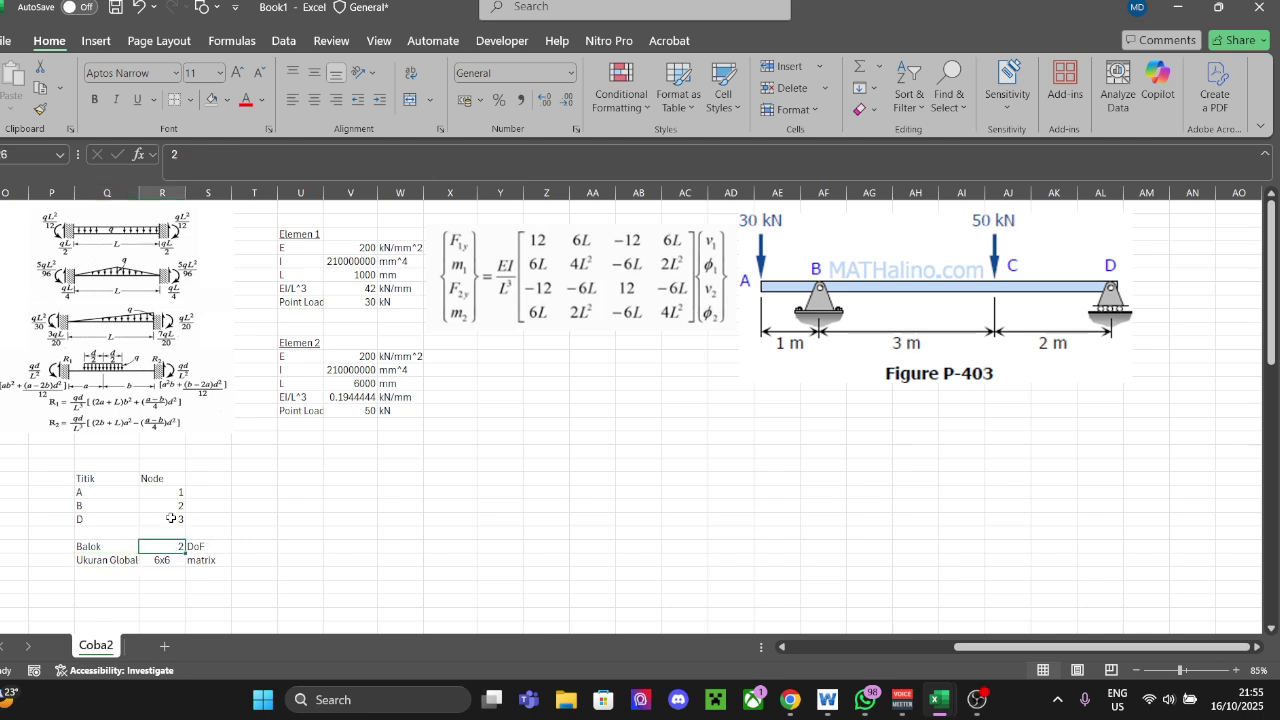
click(171, 518)
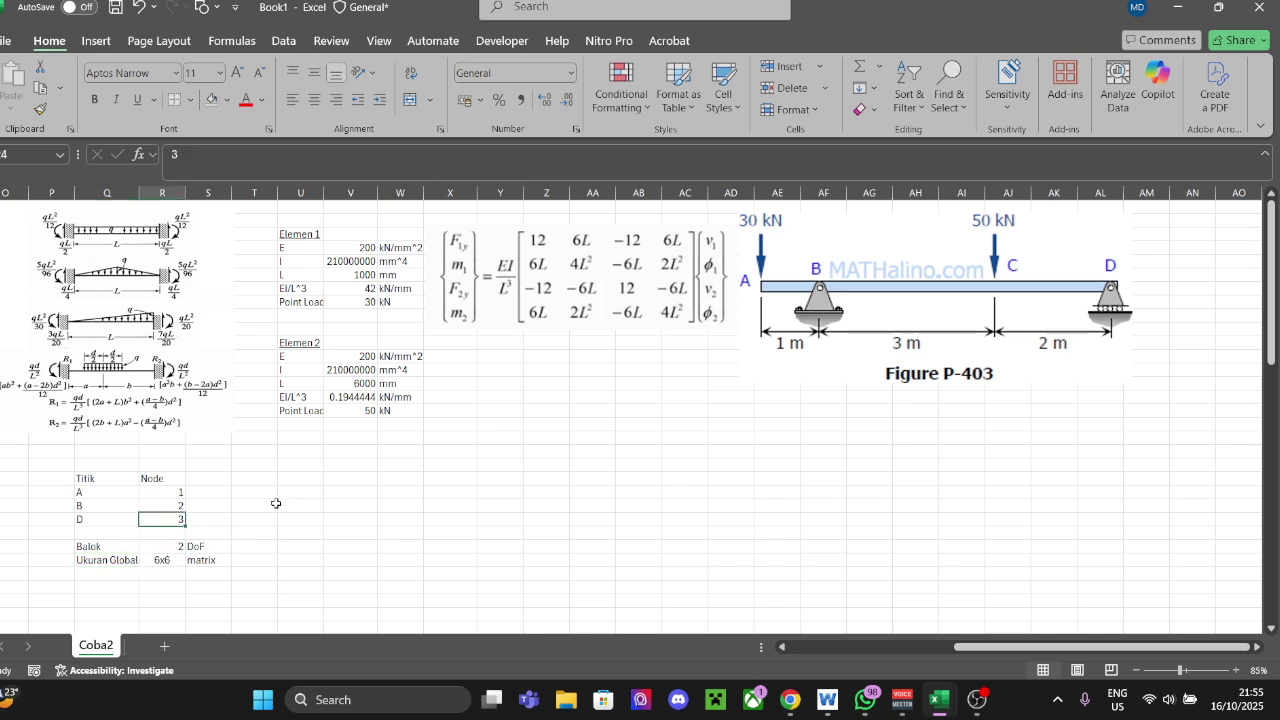
Step: Enter the heading "Local Stiffness Elemen 1 (Node 1 - 2)" in cell V22, below the Elemen 2 data
click(343, 495)
click(450, 464)
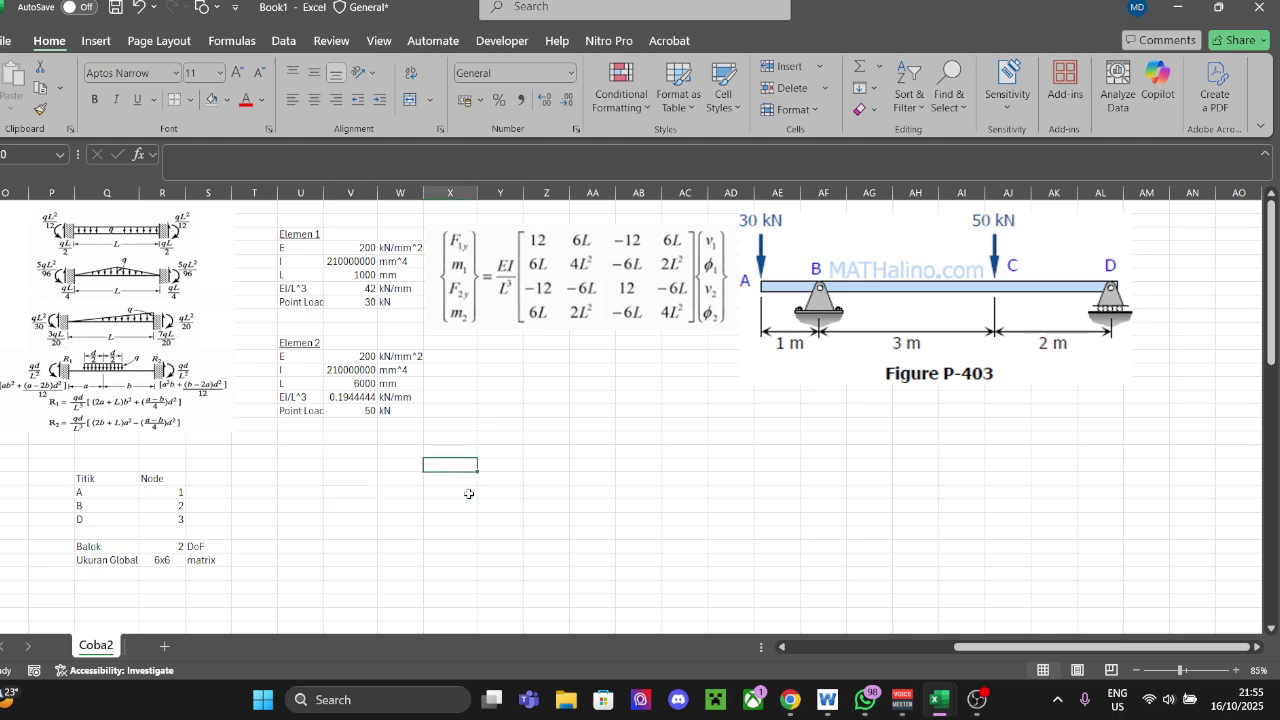
click(476, 482)
click(472, 492)
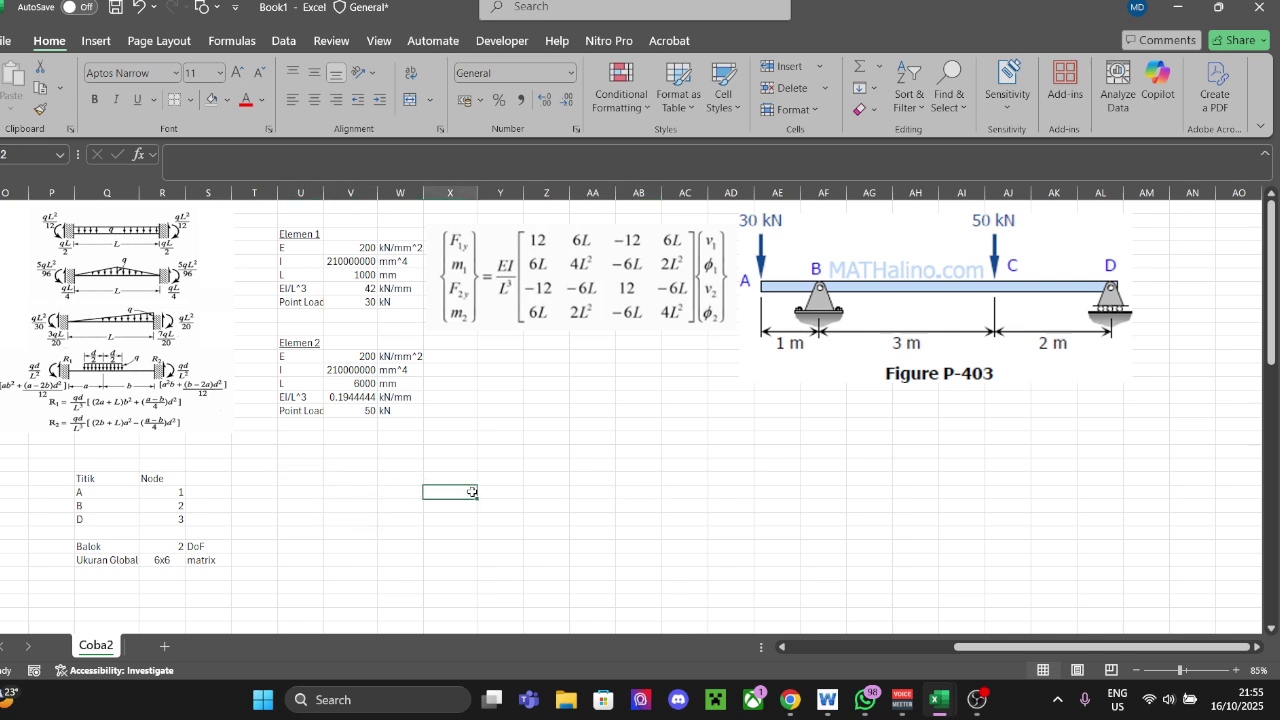
click(363, 463)
click(364, 490)
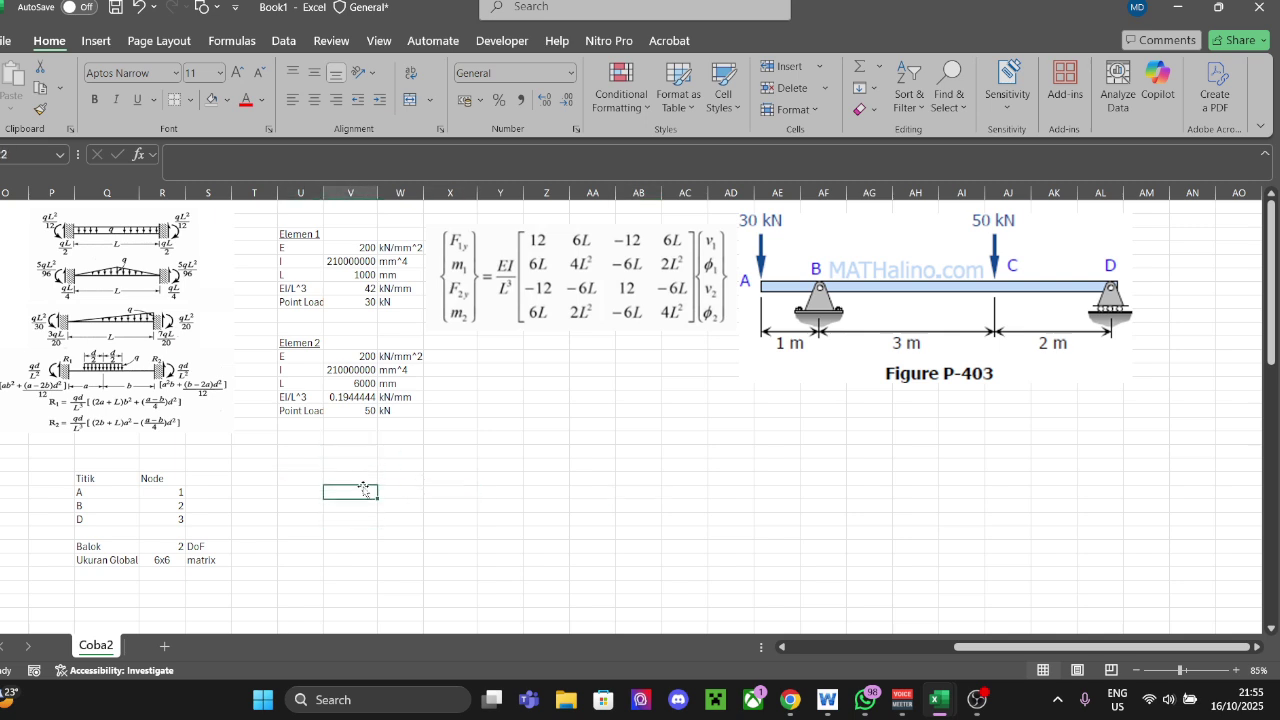
text(Local Stiffnes)
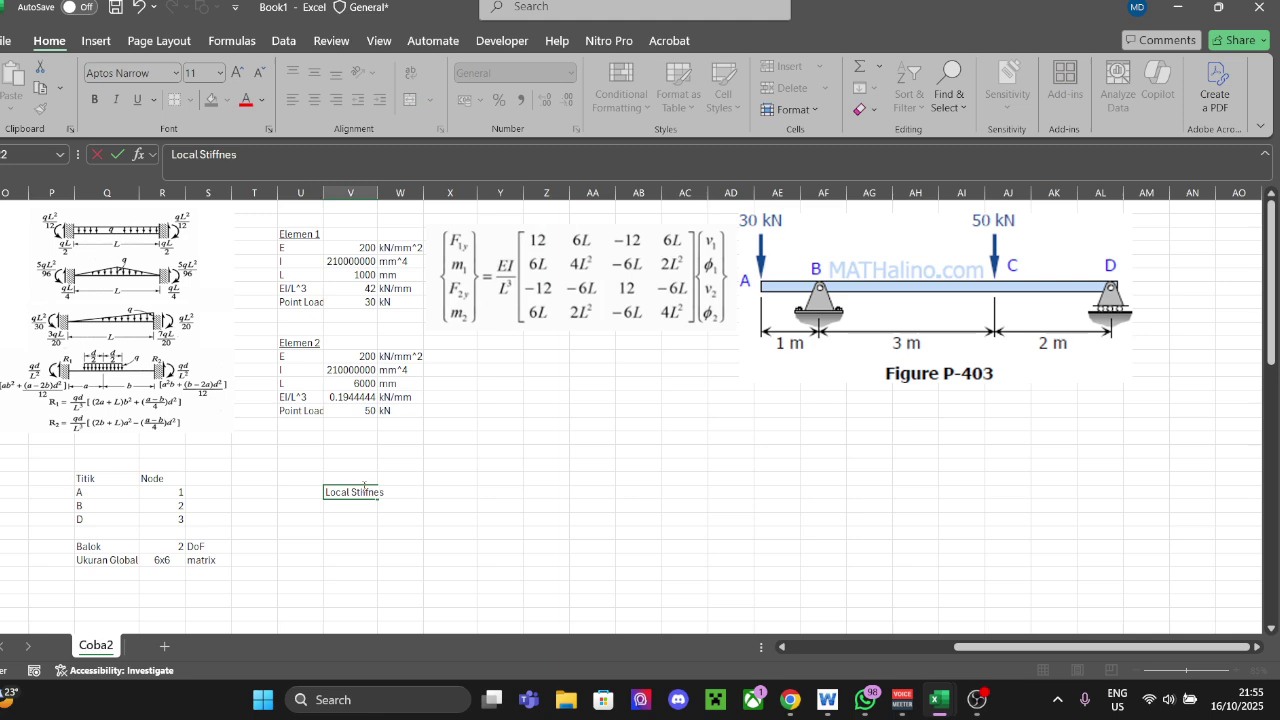
text(s Elemen 1 (Node 1 - 2)
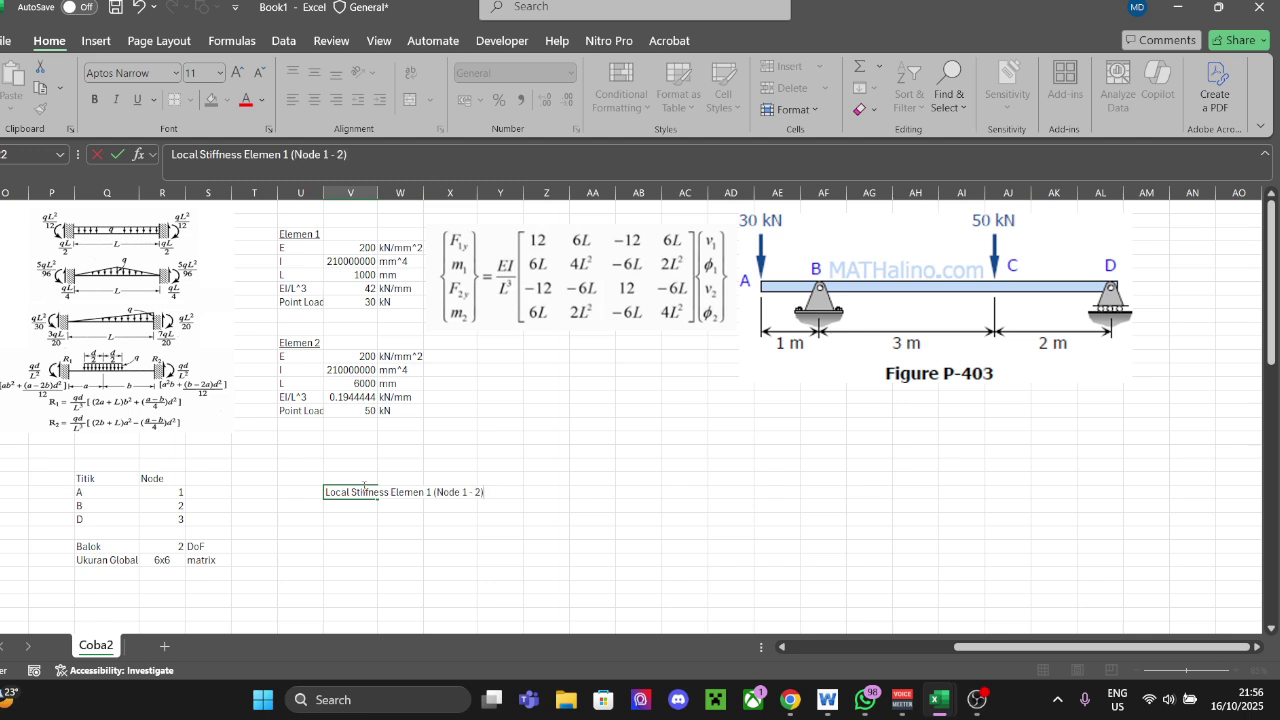
key(Return)
scroll(363, 487, down, 1)
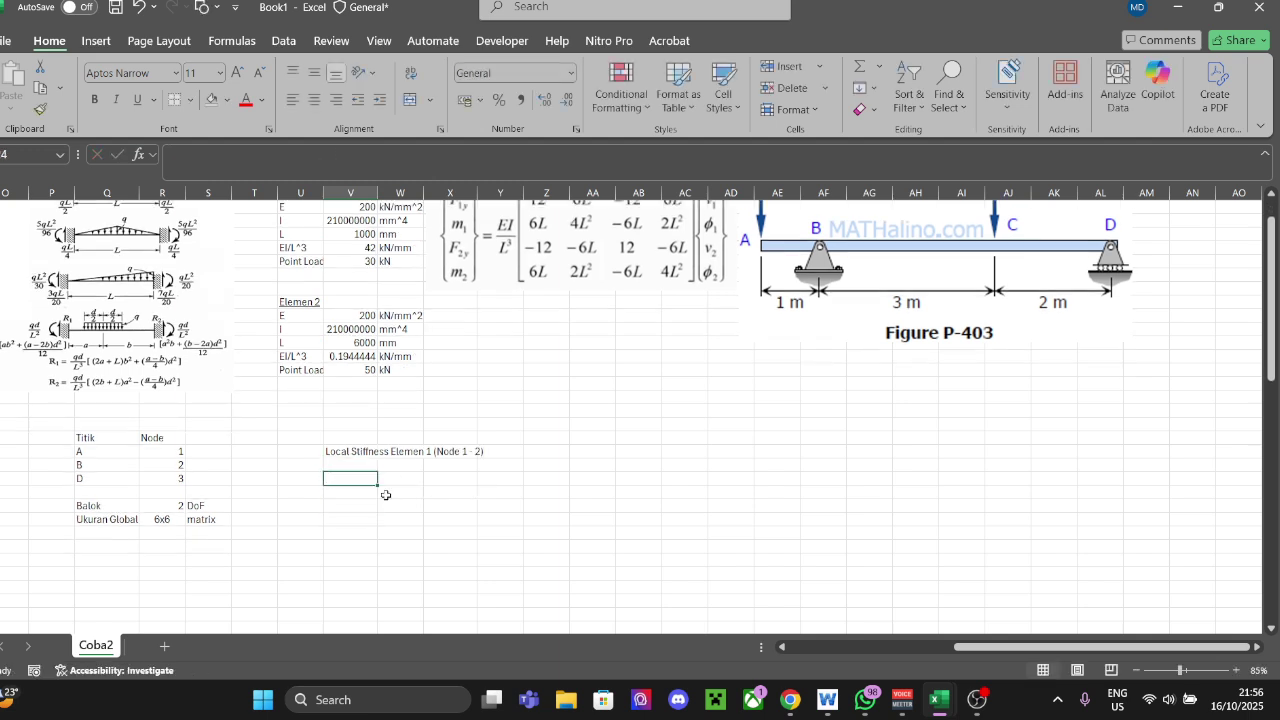
Step: Apply all borders to the 4x4 range V25:Y28 beneath the "Local Stiffness Elemen 1 (Node 1 - 2)" heading
click(372, 492)
drag(343, 494, 494, 529)
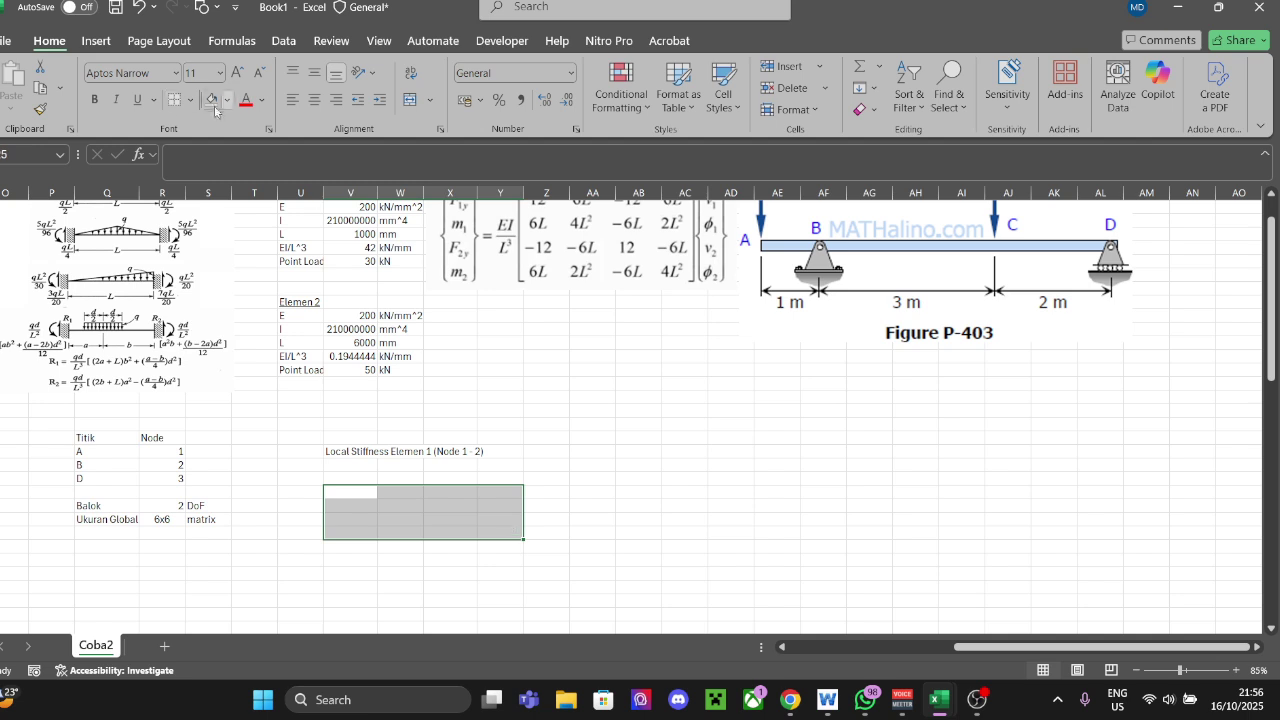
click(188, 100)
click(230, 263)
click(505, 345)
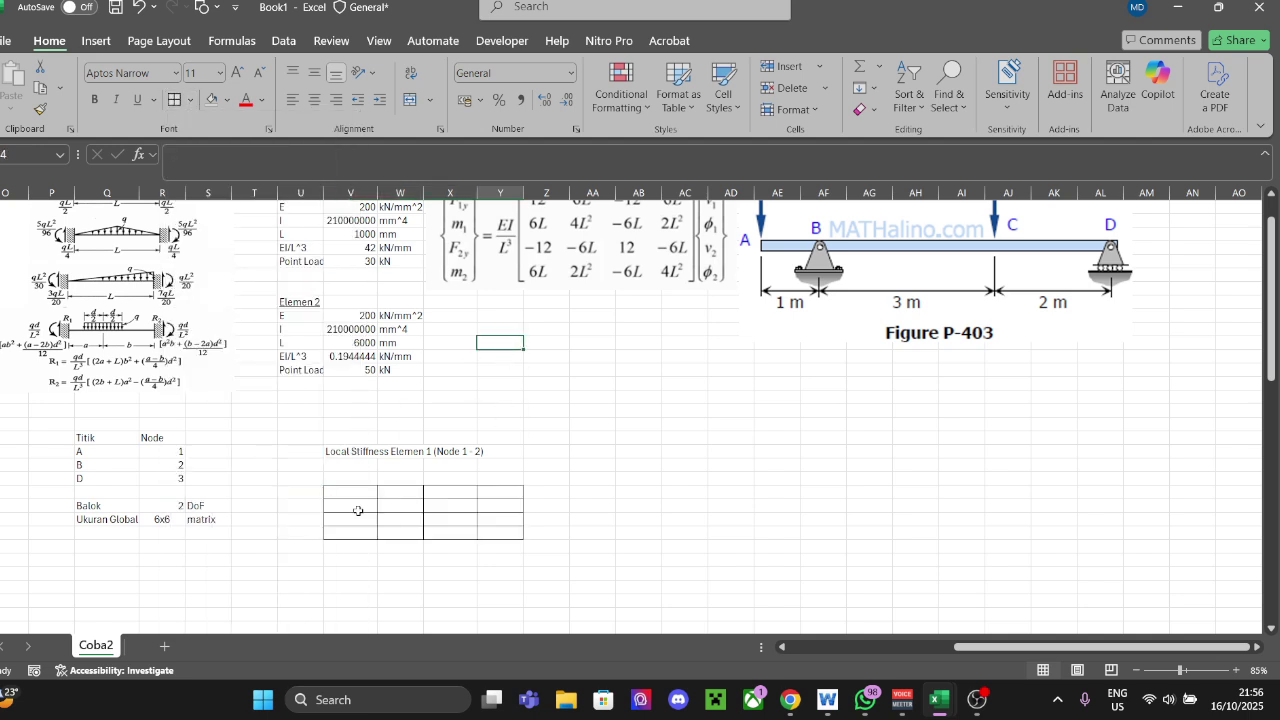
Step: Number the columns of the bordered matrix 1, 2, 3 and 4 in cells V24:Y24
click(357, 478)
text(1)
key(Tab)
text(2)
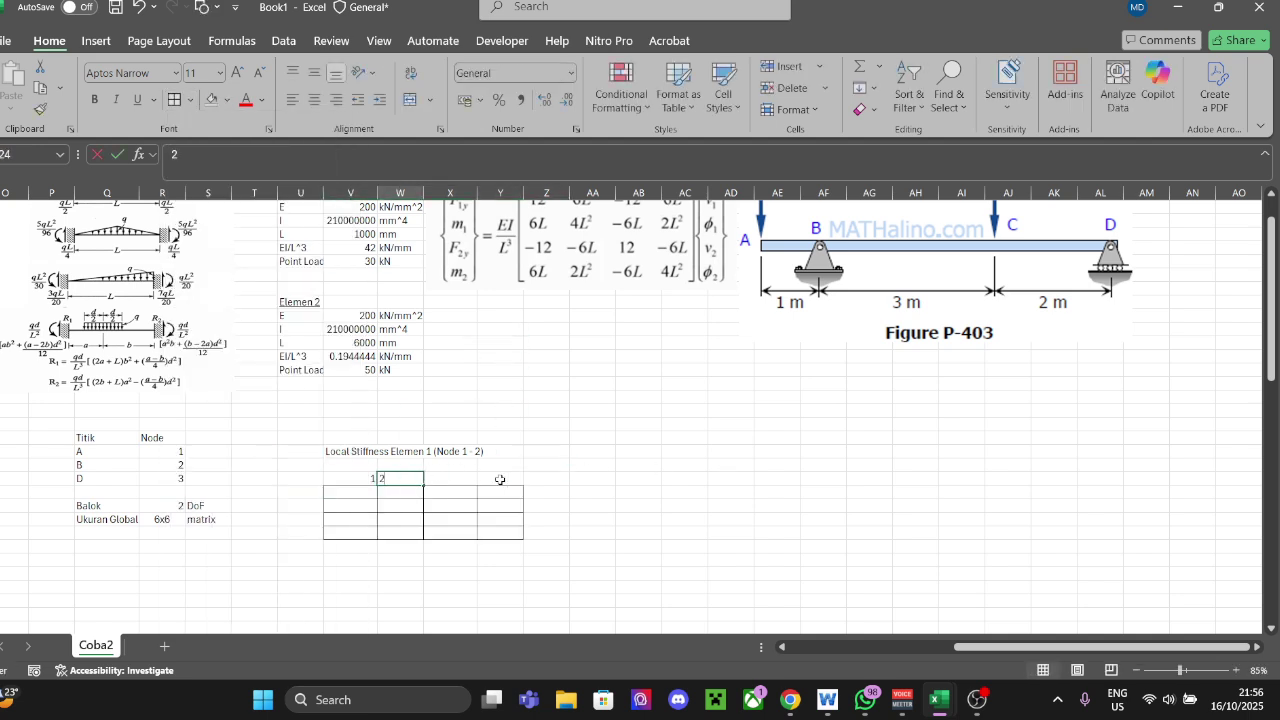
key(Tab)
text(3)
key(Tab)
text(4)
Step: Number the rows of the bordered matrix 1, 2, 3 and 4 in cells Z25:Z28
click(560, 492)
text(1)
key(Return)
text(2)
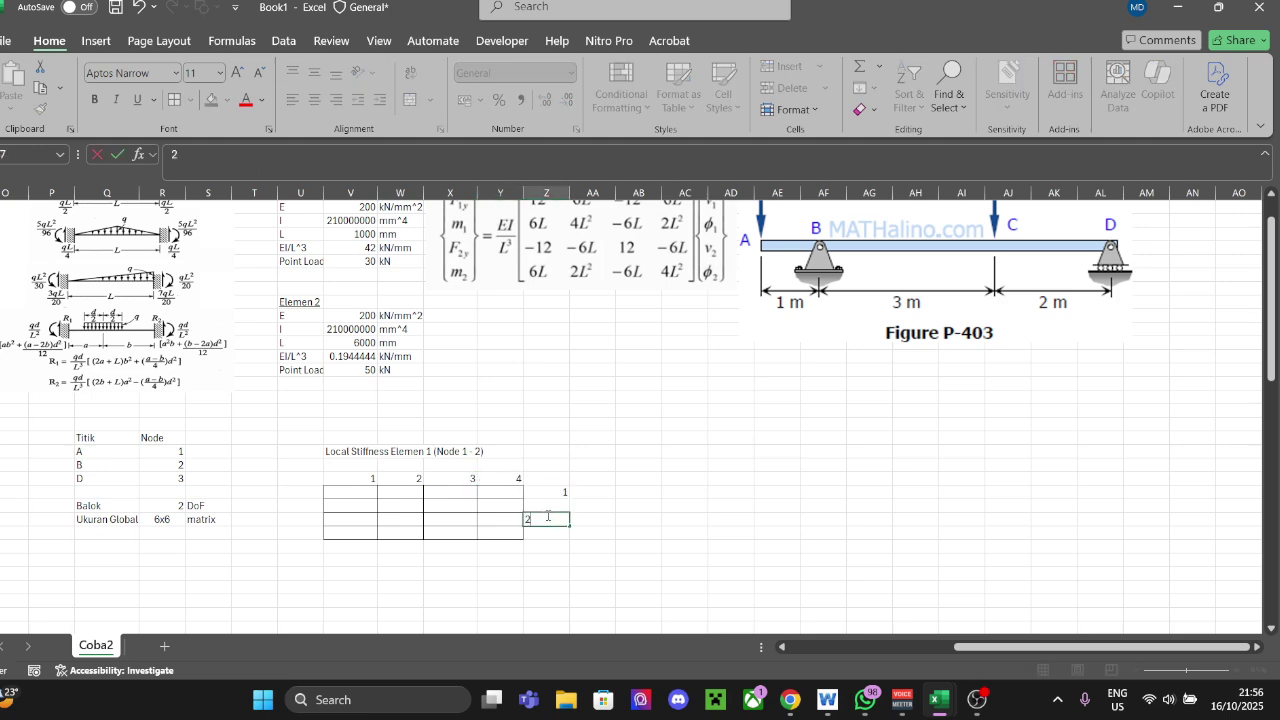
key(Return)
text(3)
key(Return)
text(4)
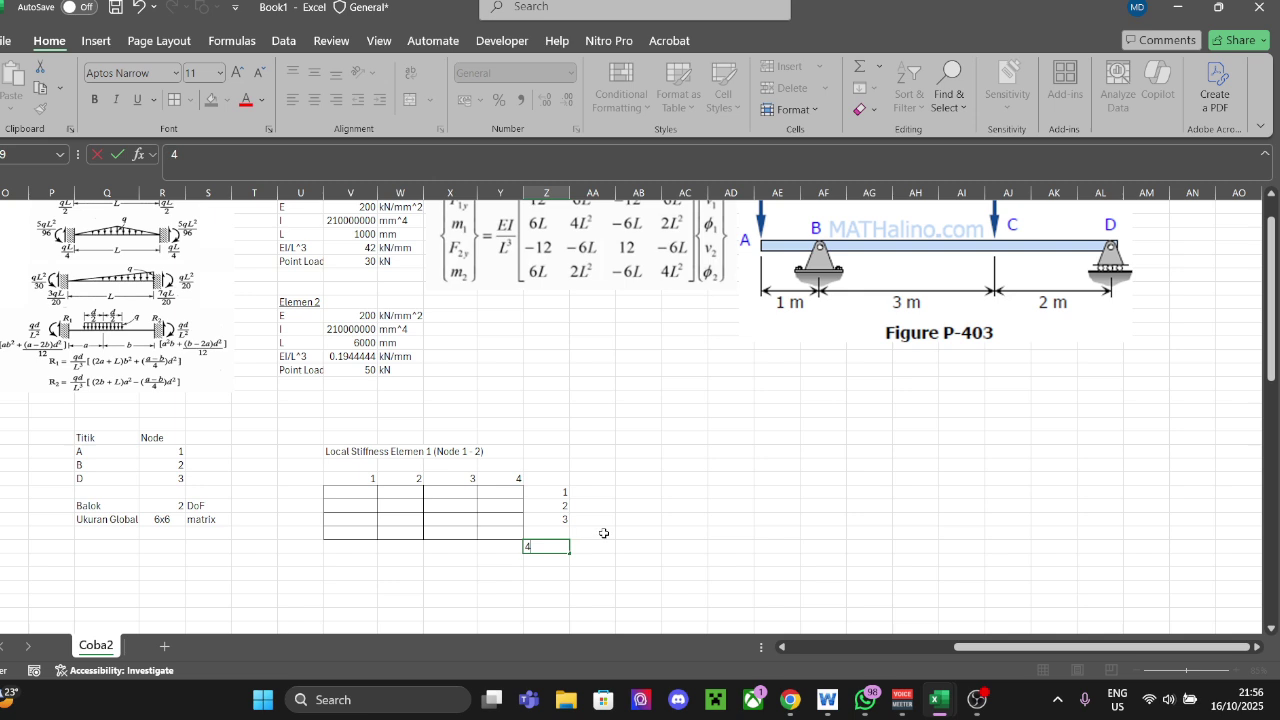
key(Return)
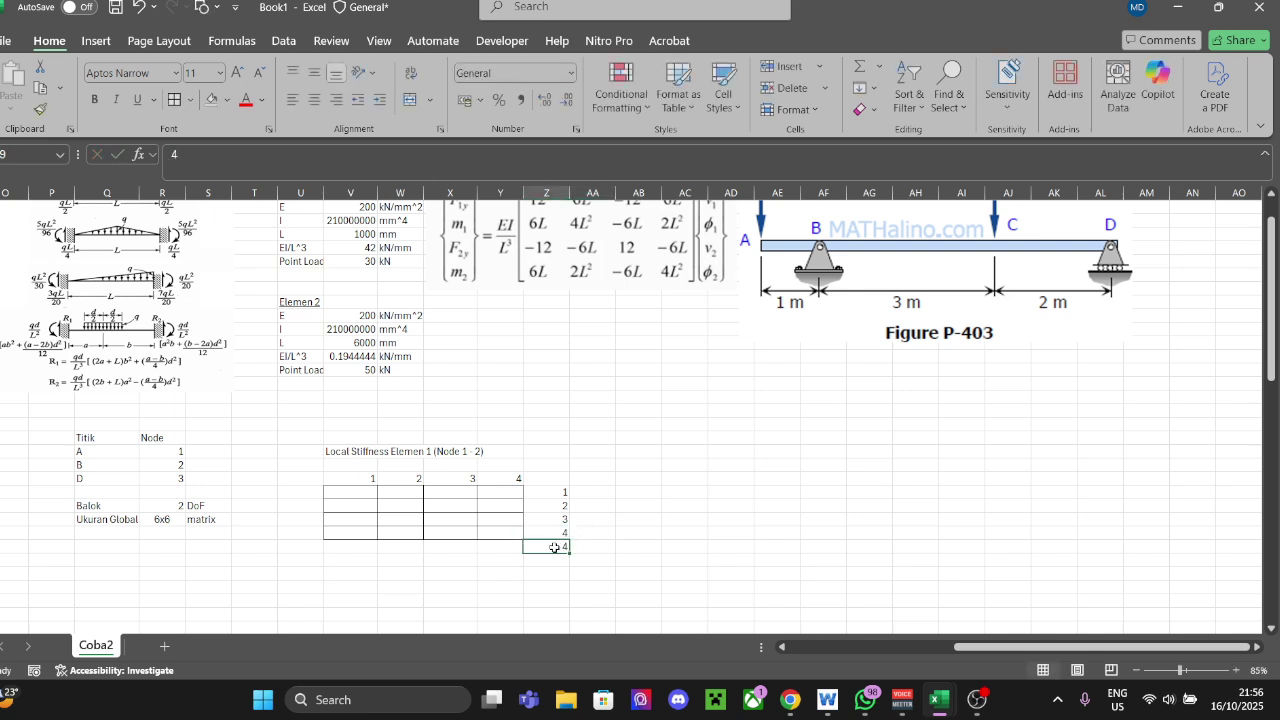
Step: Label the matrix columns v1, th1, v2 and th2 in cells V23:Y23, above the column numbers
click(360, 463)
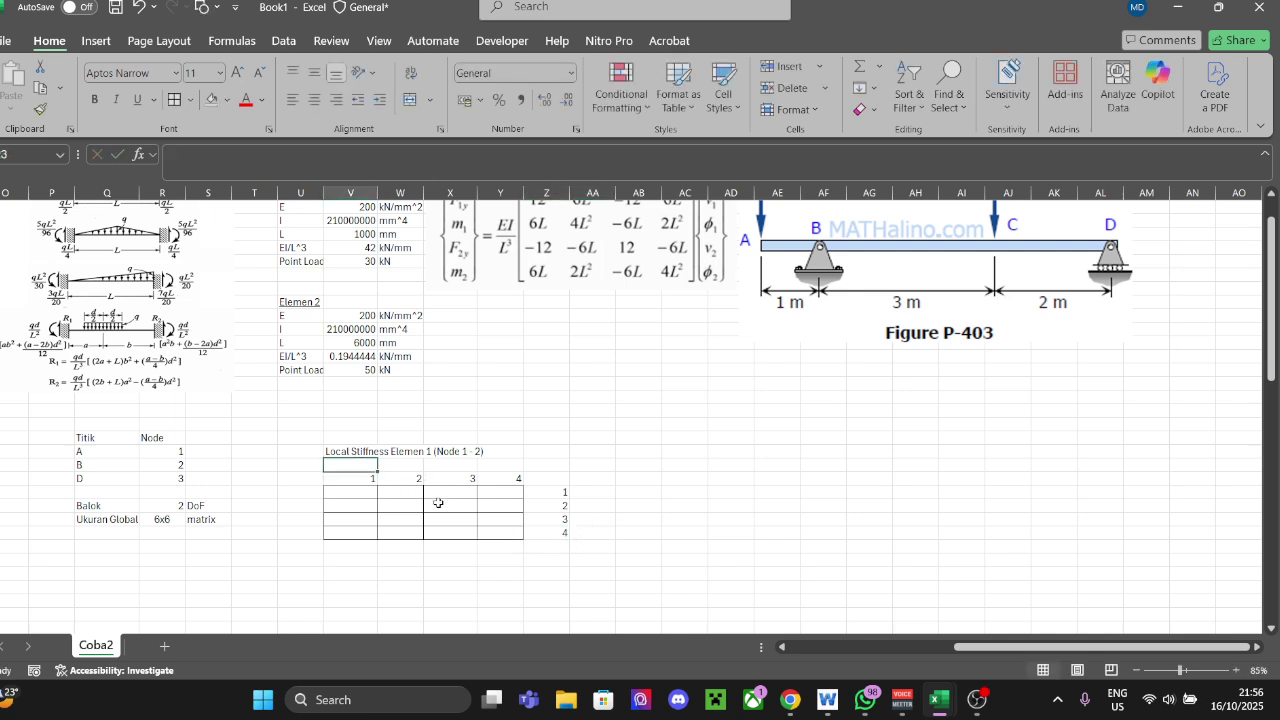
text(f1)
key(Tab)
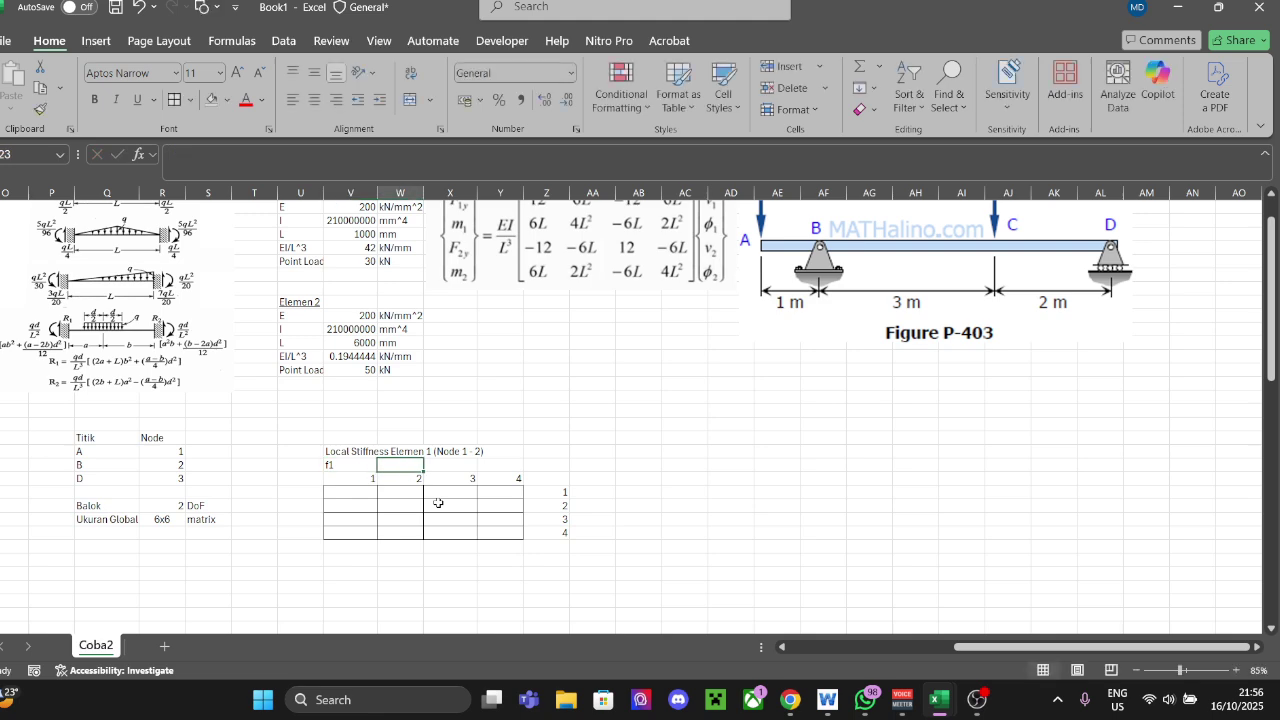
key(Left)
text(v1)
key(Tab)
text(t)
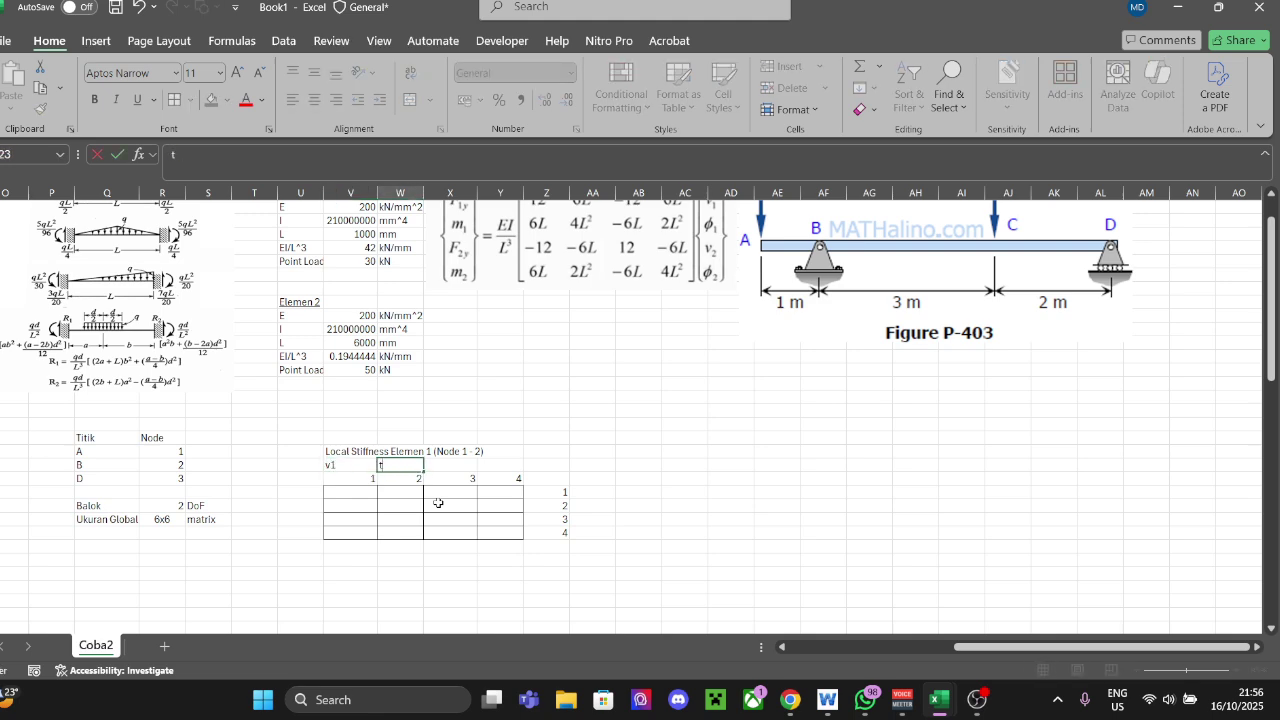
text(h1)
key(Tab)
text(v2)
key(Tab)
text(th2)
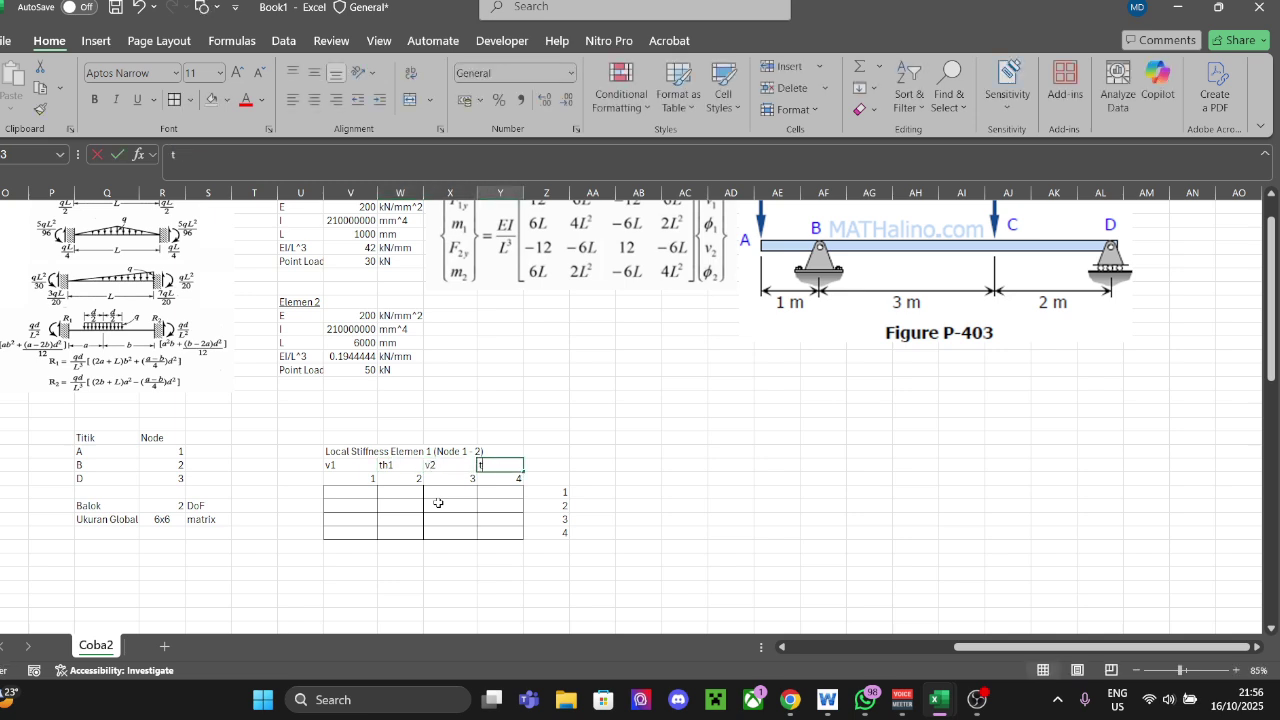
Step: Label the matrix rows v1, th1, v2 and th2 in cells AA25:AA28, beside the row numbers
key(Right)
key(Right)
key(Down)
key(Down)
text(v)
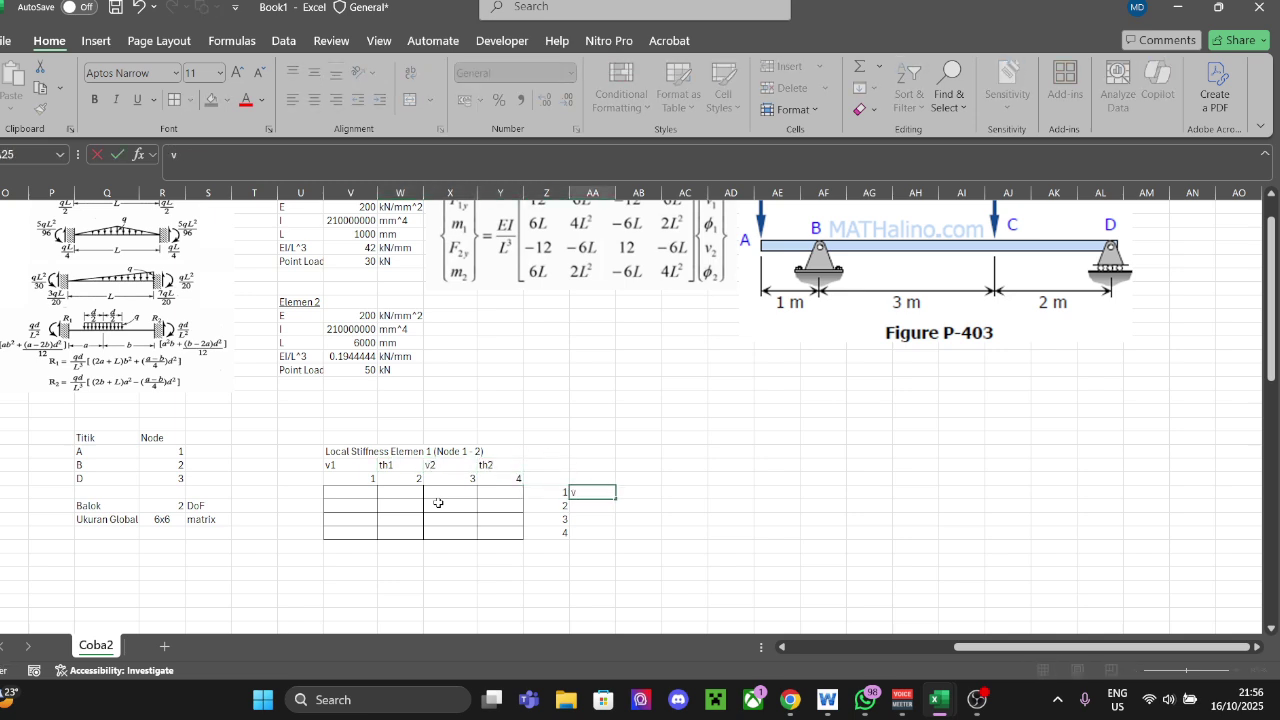
text(1)
key(Return)
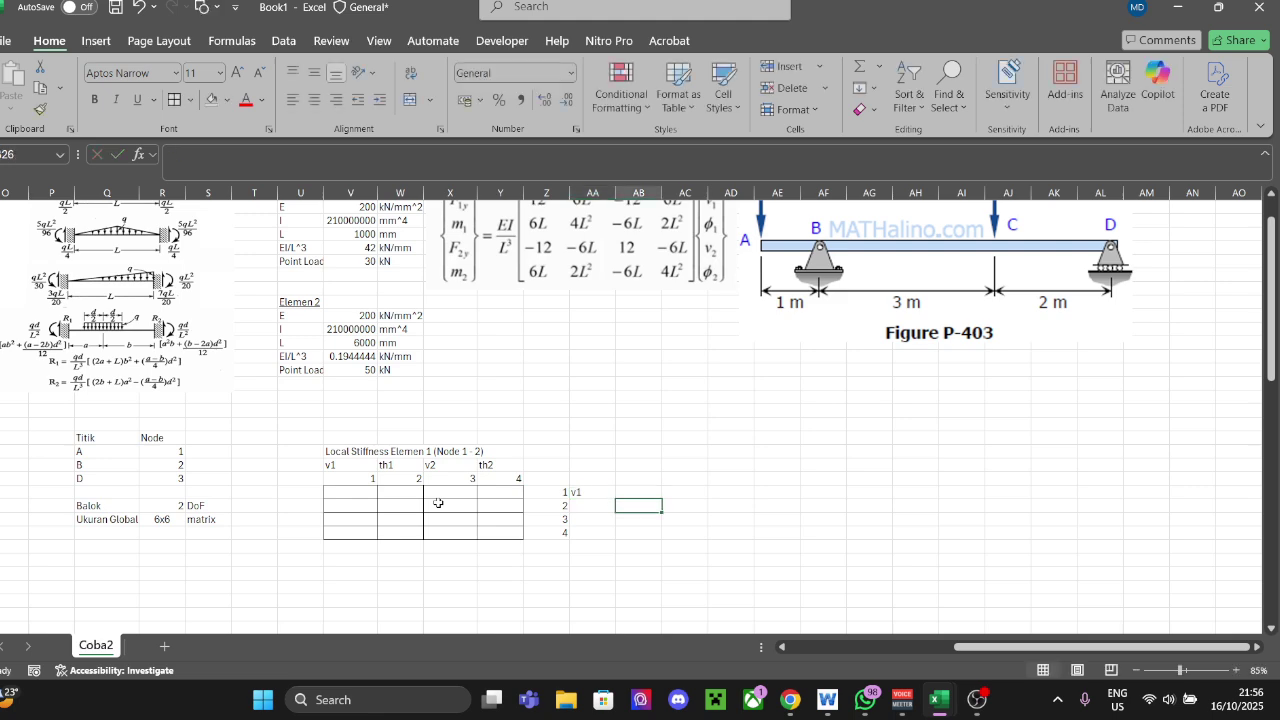
text(th1)
key(Return)
text(v)
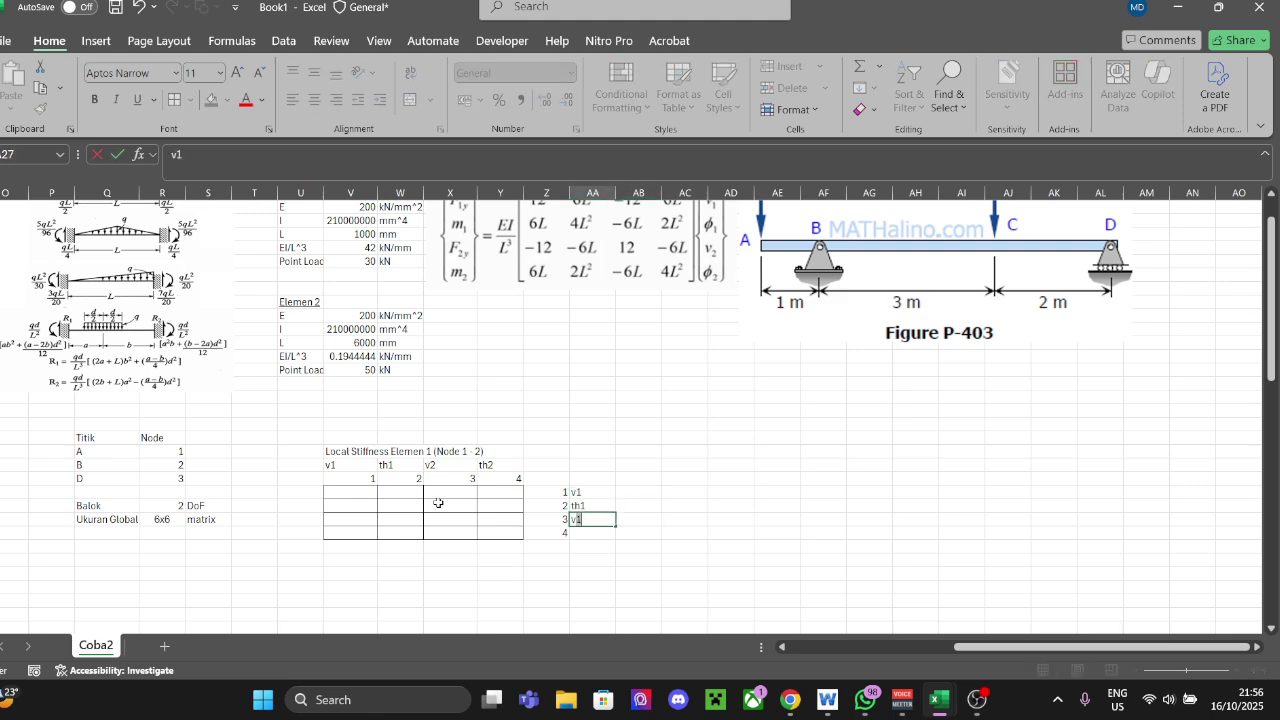
text(2)
key(Return)
text(th1)
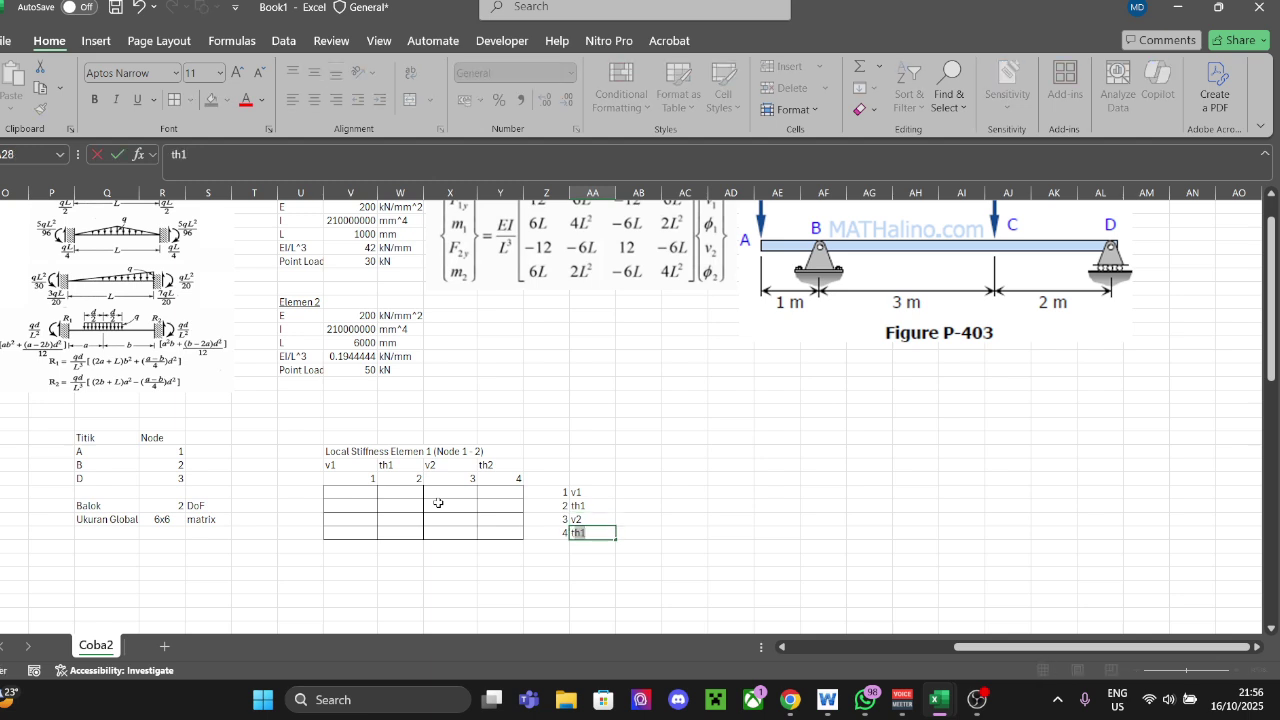
key(Tab)
key(Up)
scroll(516, 388, up, 1)
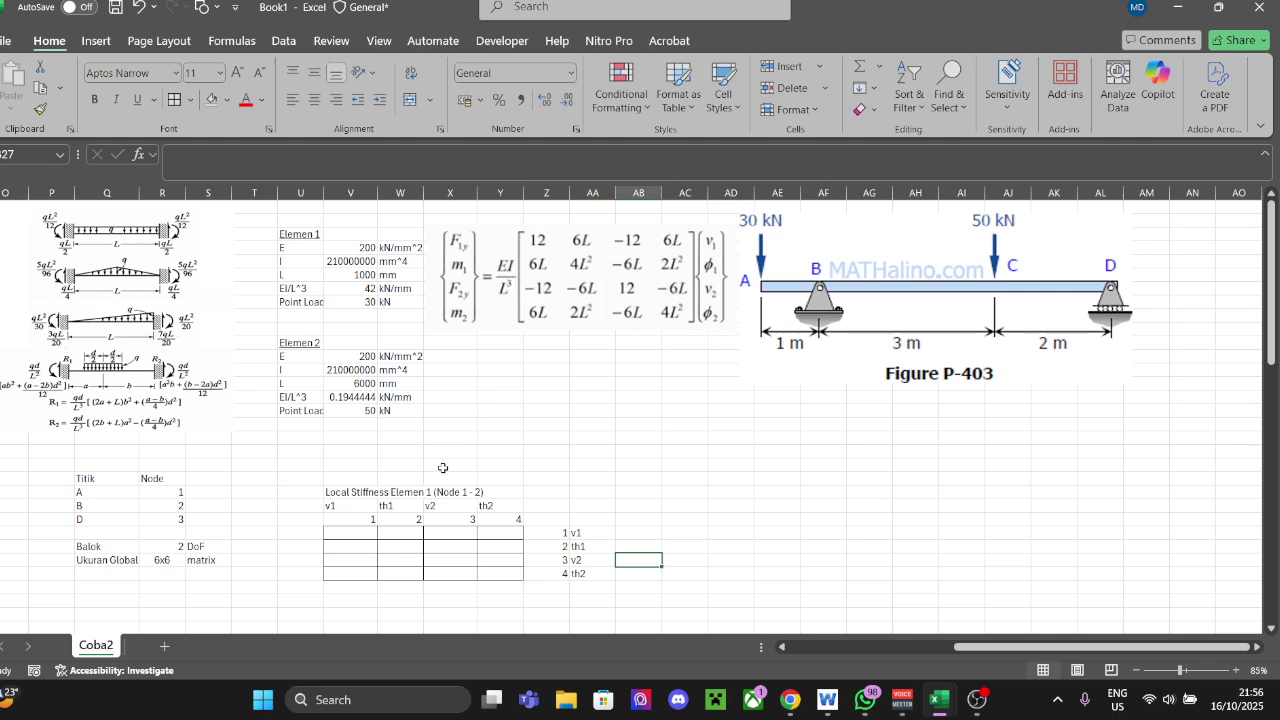
drag(332, 509, 630, 580)
click(365, 530)
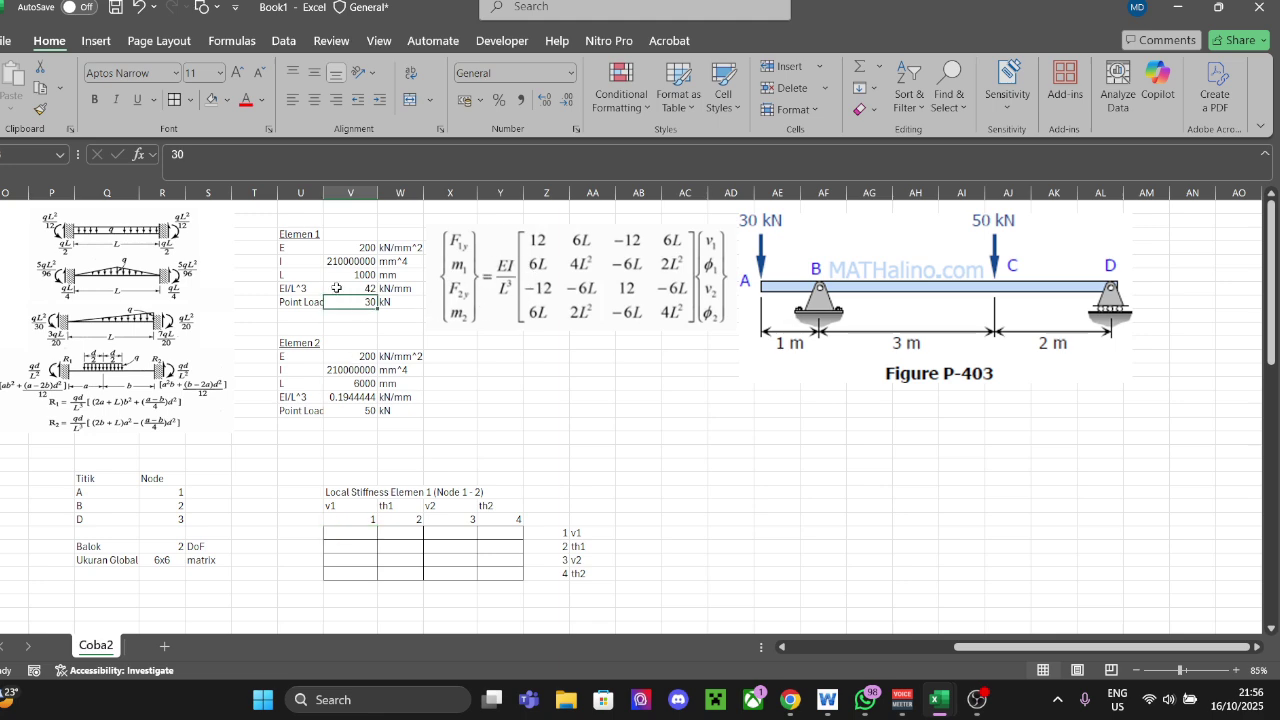
Step: Shade the EI/L^3 rows of both Elemen 1 and Elemen 2 grey across columns U to W
drag(300, 288, 408, 288)
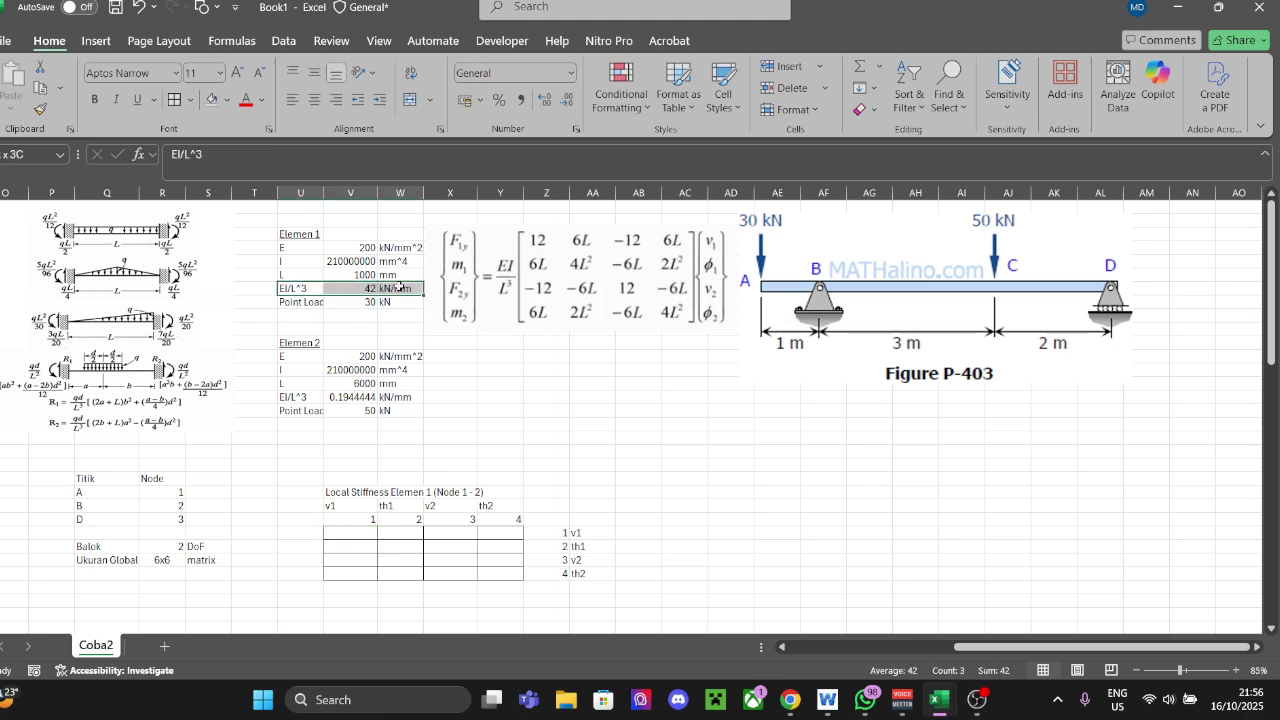
click(227, 99)
click(260, 195)
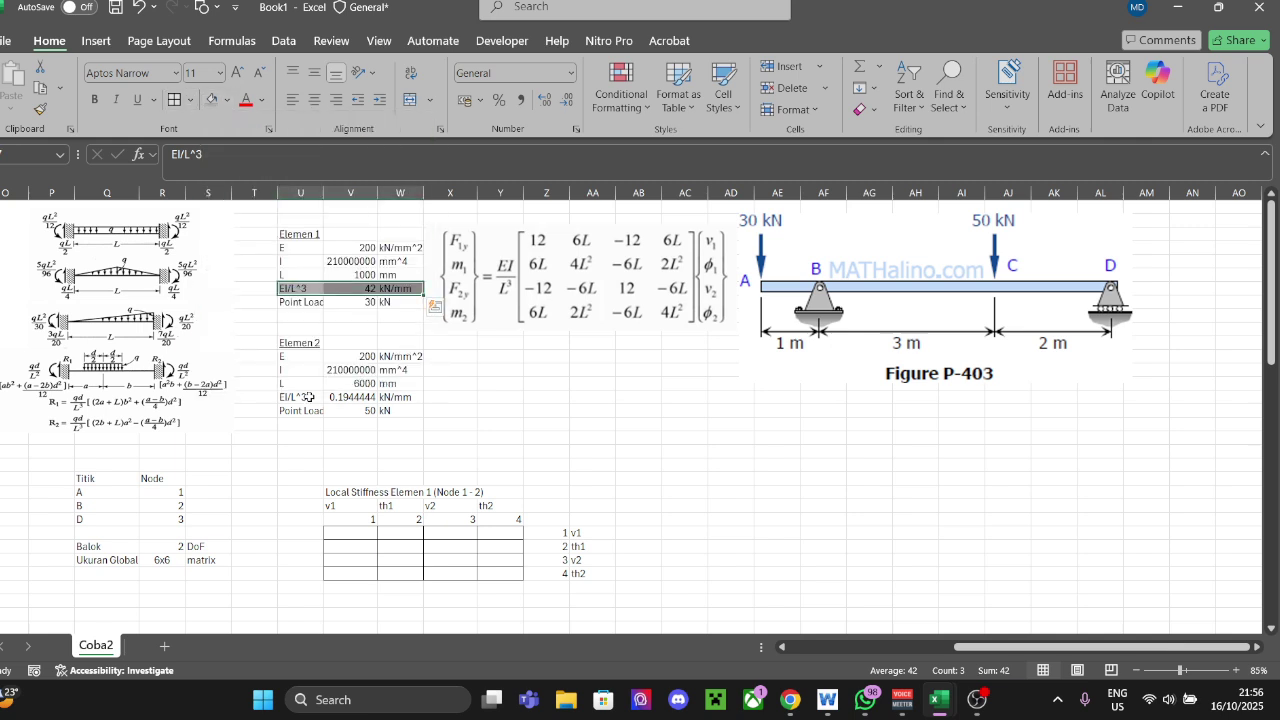
drag(310, 397, 408, 397)
click(211, 99)
Step: Enter the first stiffness term in V25 as 12 times Elemen 1's EI/L^3, with the formula =12*V7
click(372, 530)
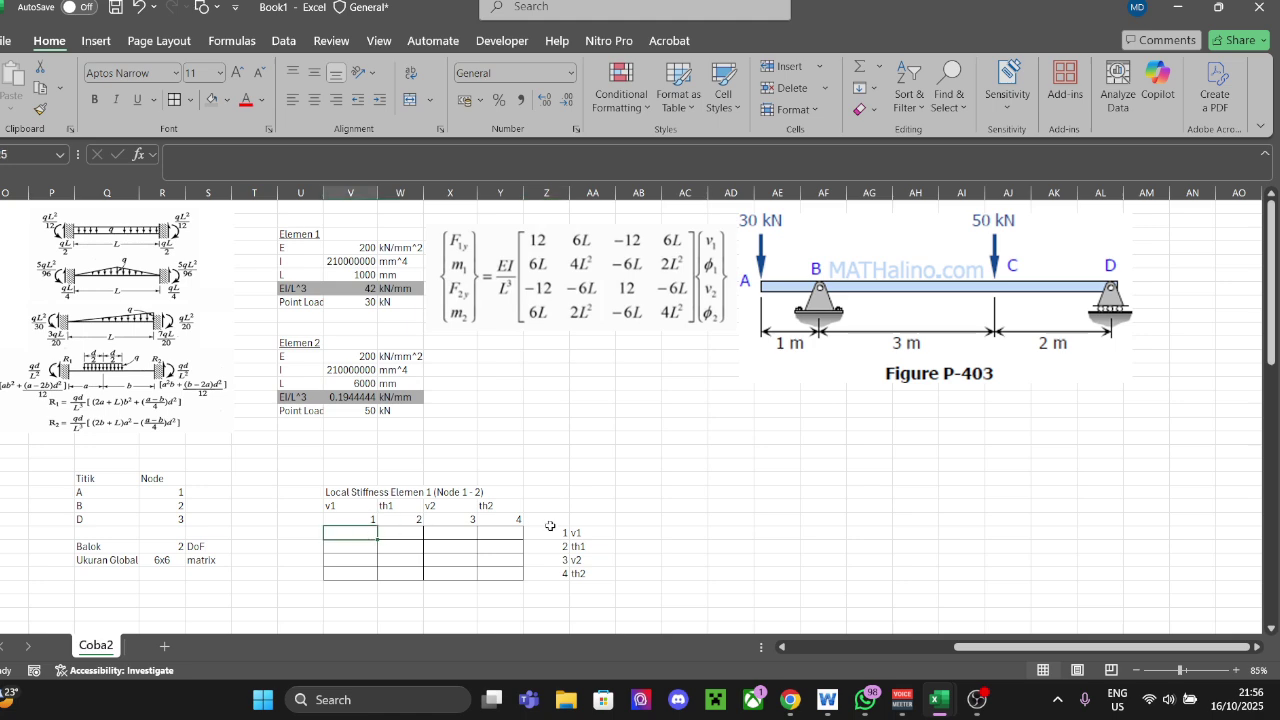
text(12)
key(Tab)
key(Left)
text(=12)
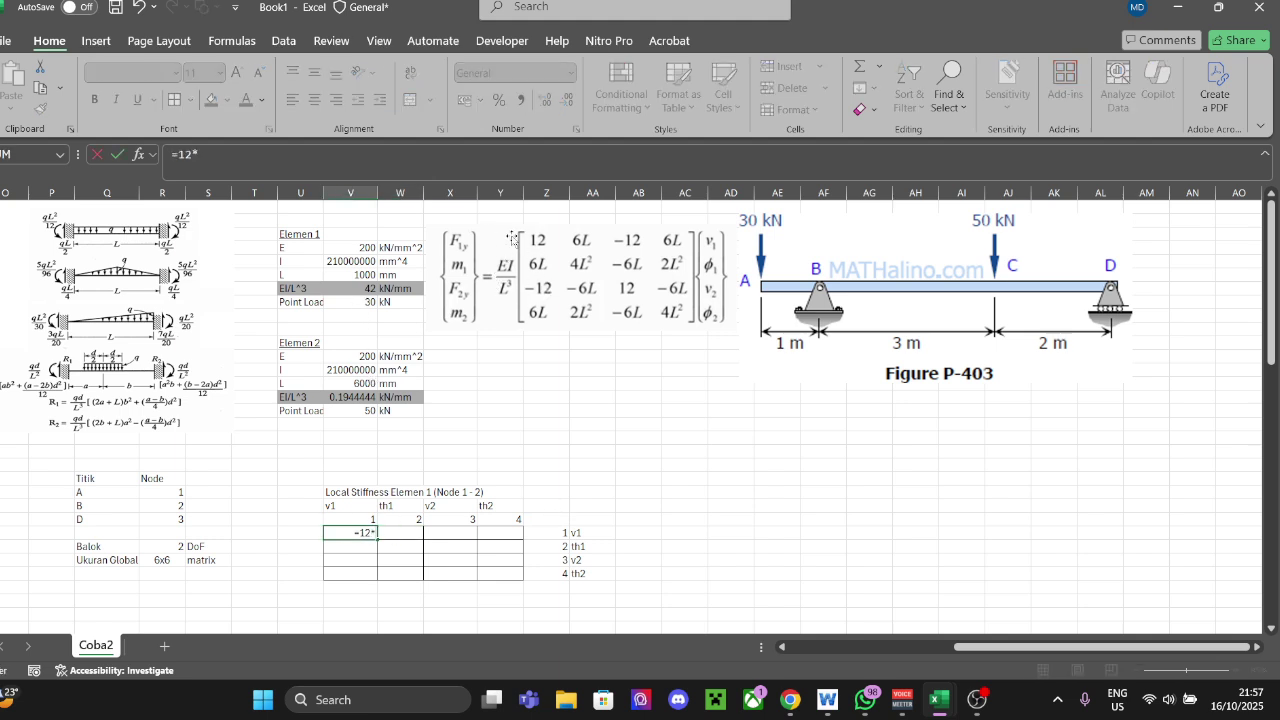
click(363, 289)
key(Return)
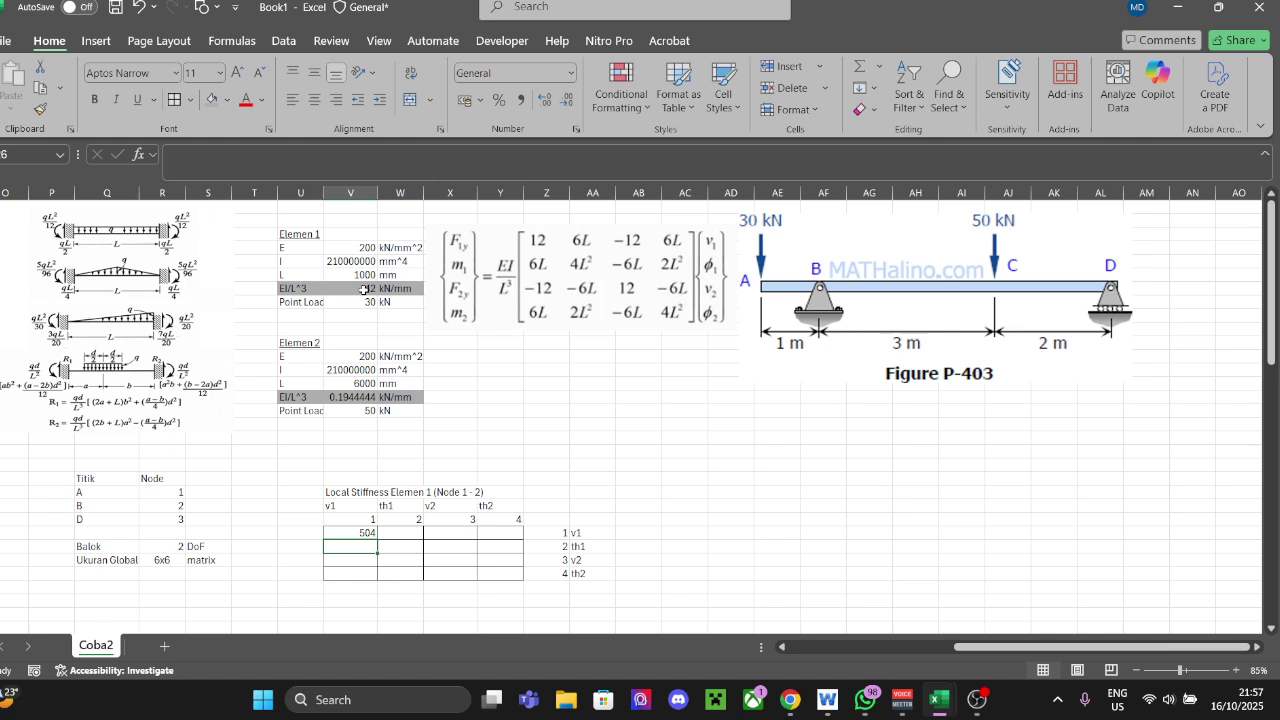
Step: Enter the 6L stiffness term in W25 with the formula =6*V6*V7, using Elemen 1's L and EI/L^3
key(Right)
key(Up)
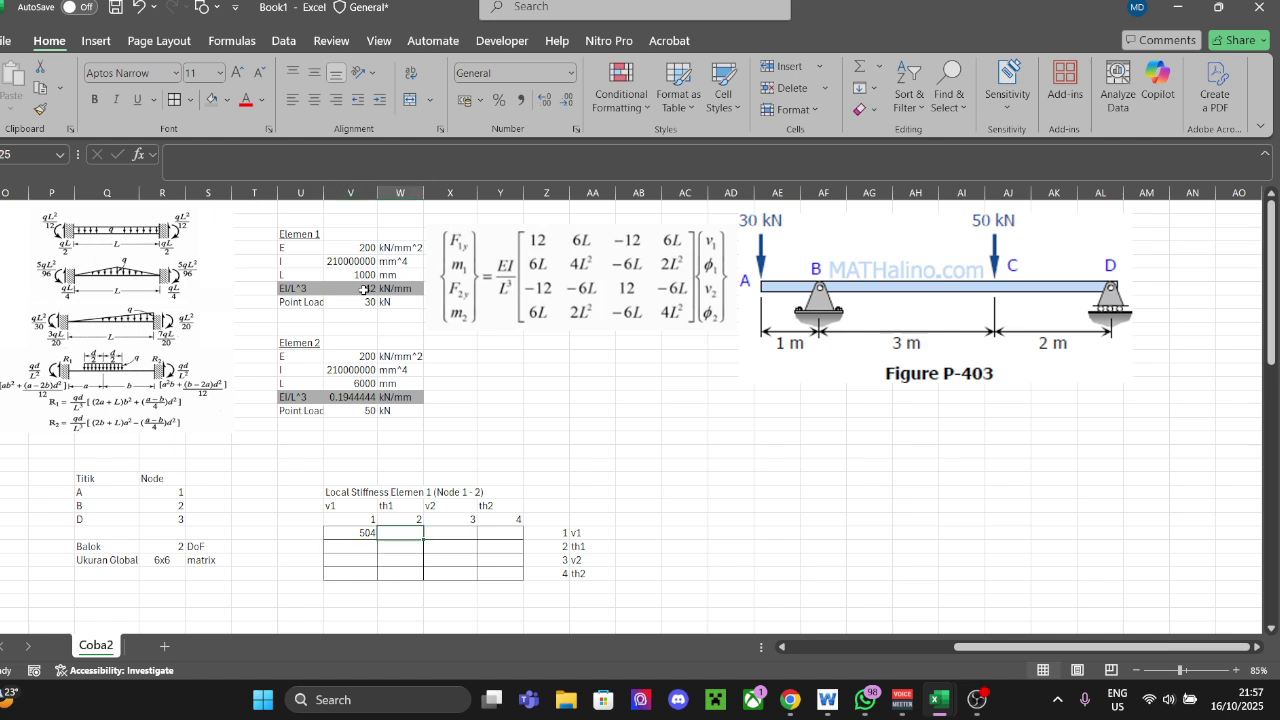
text(=)
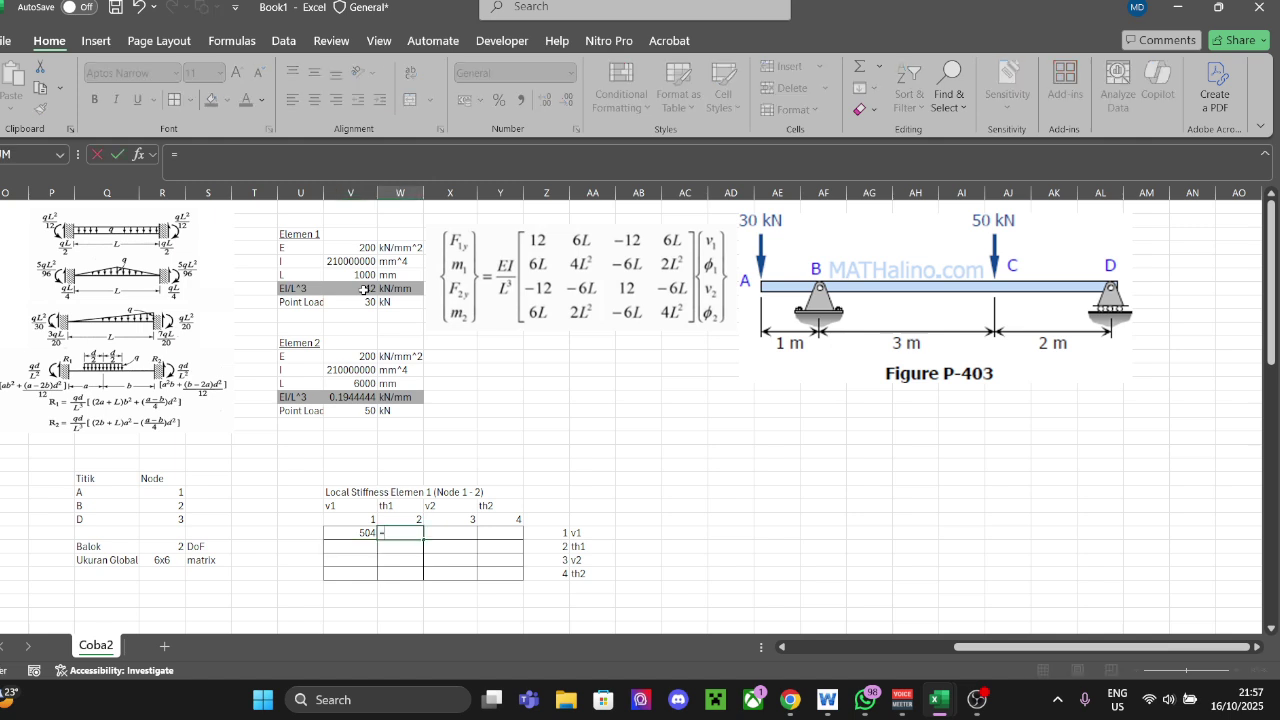
text(^&)
key(BackSpace)
key(BackSpace)
key(BackSpace)
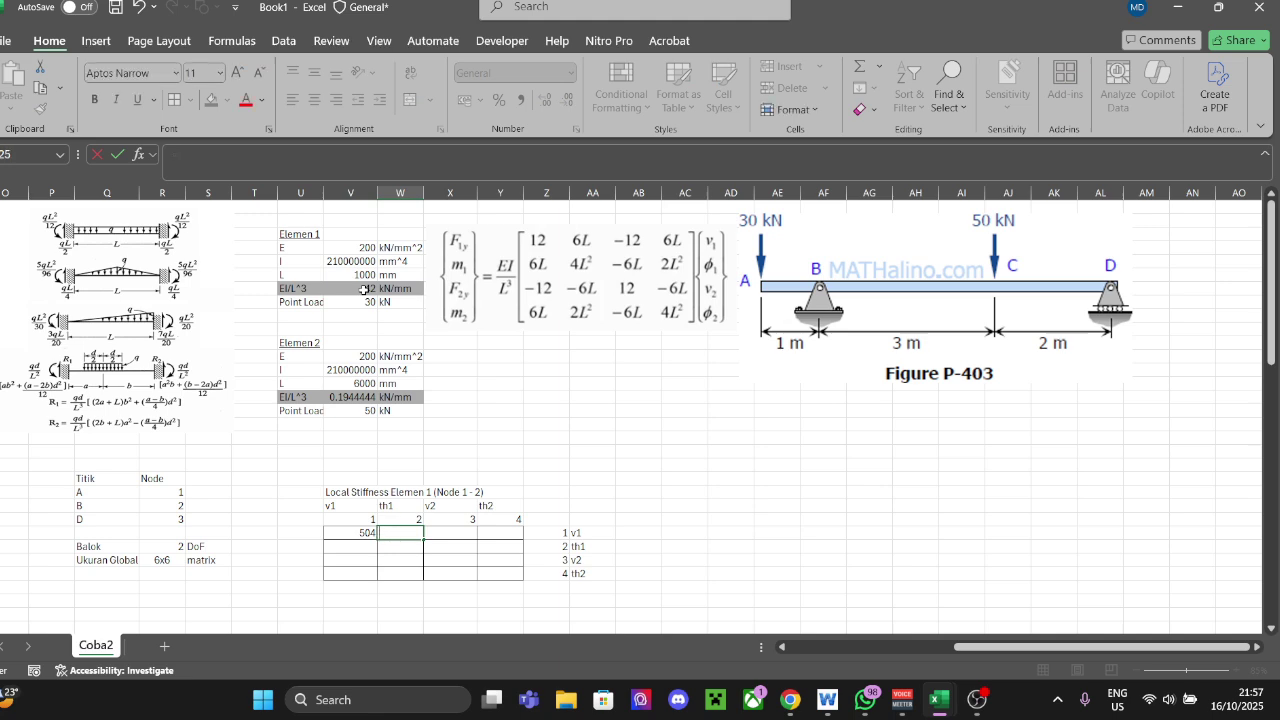
text(=6*)
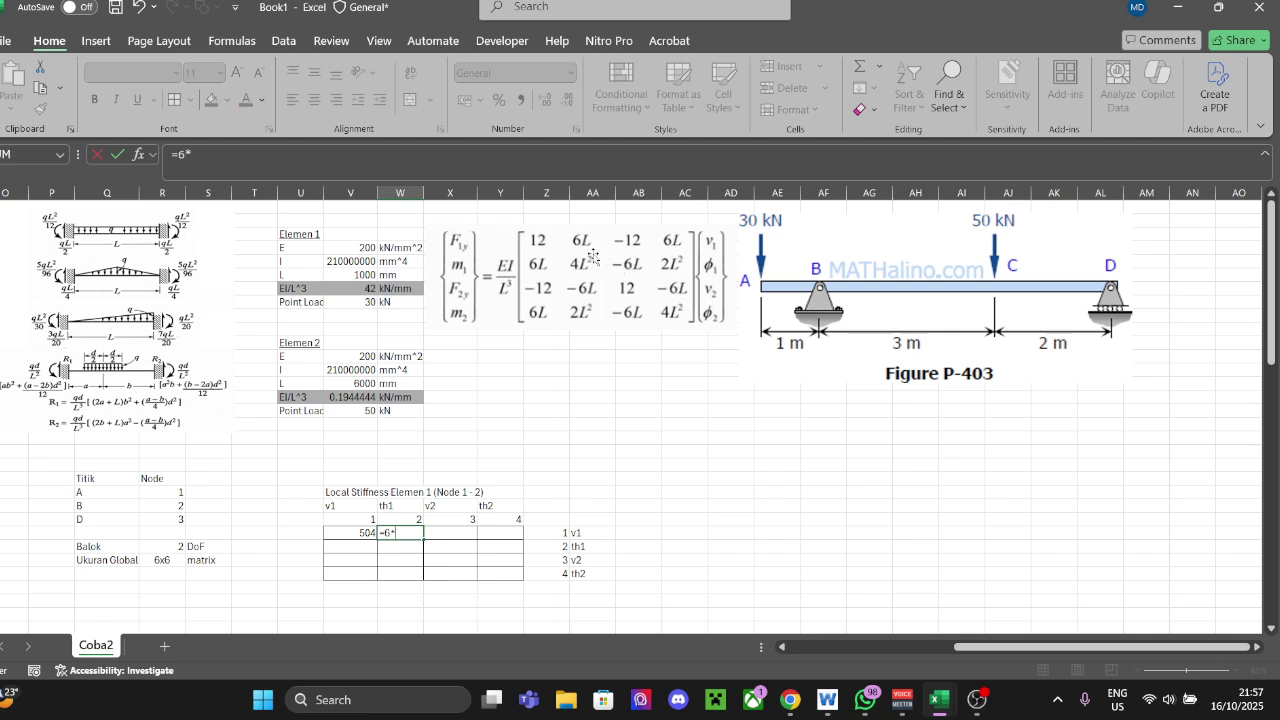
click(360, 275)
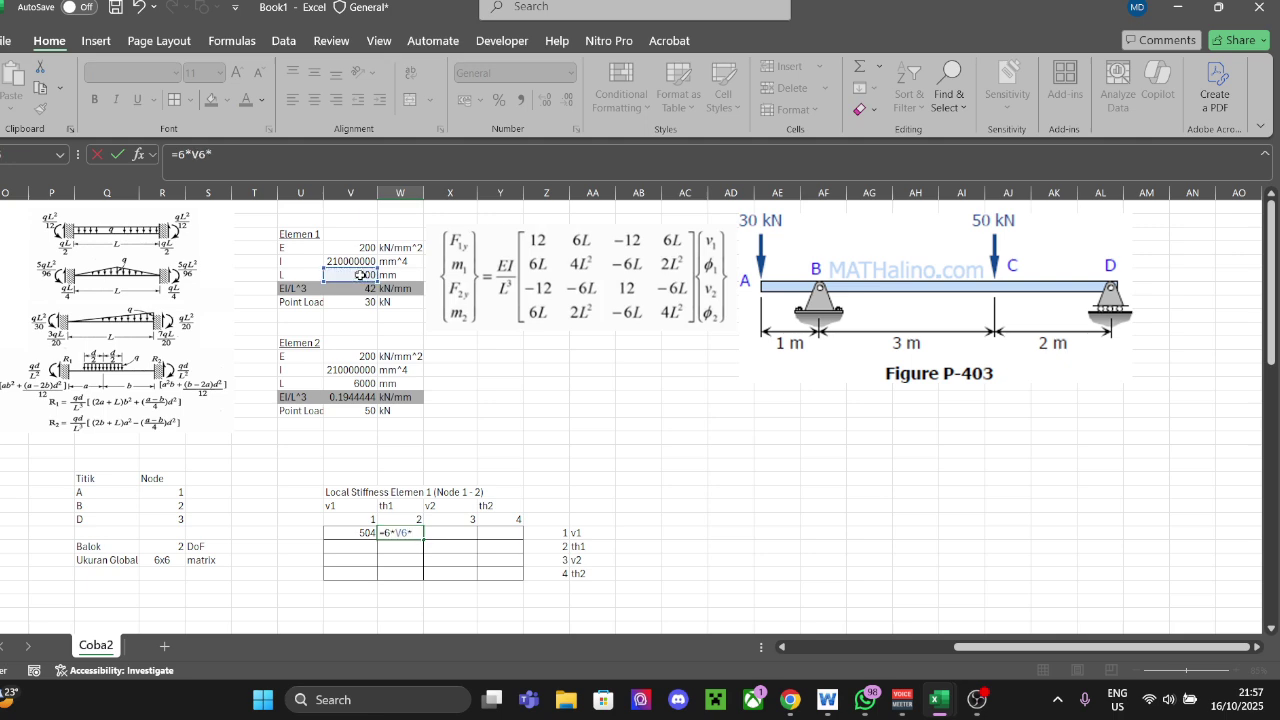
click(352, 290)
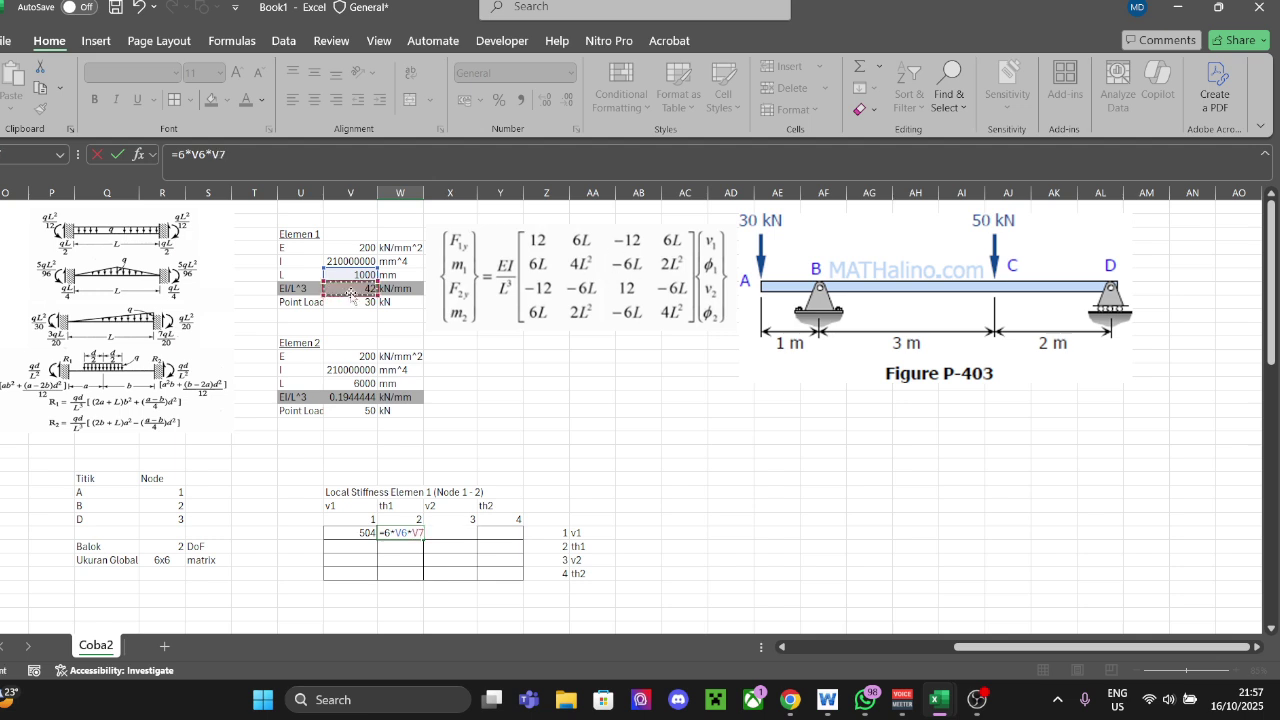
key(Tab)
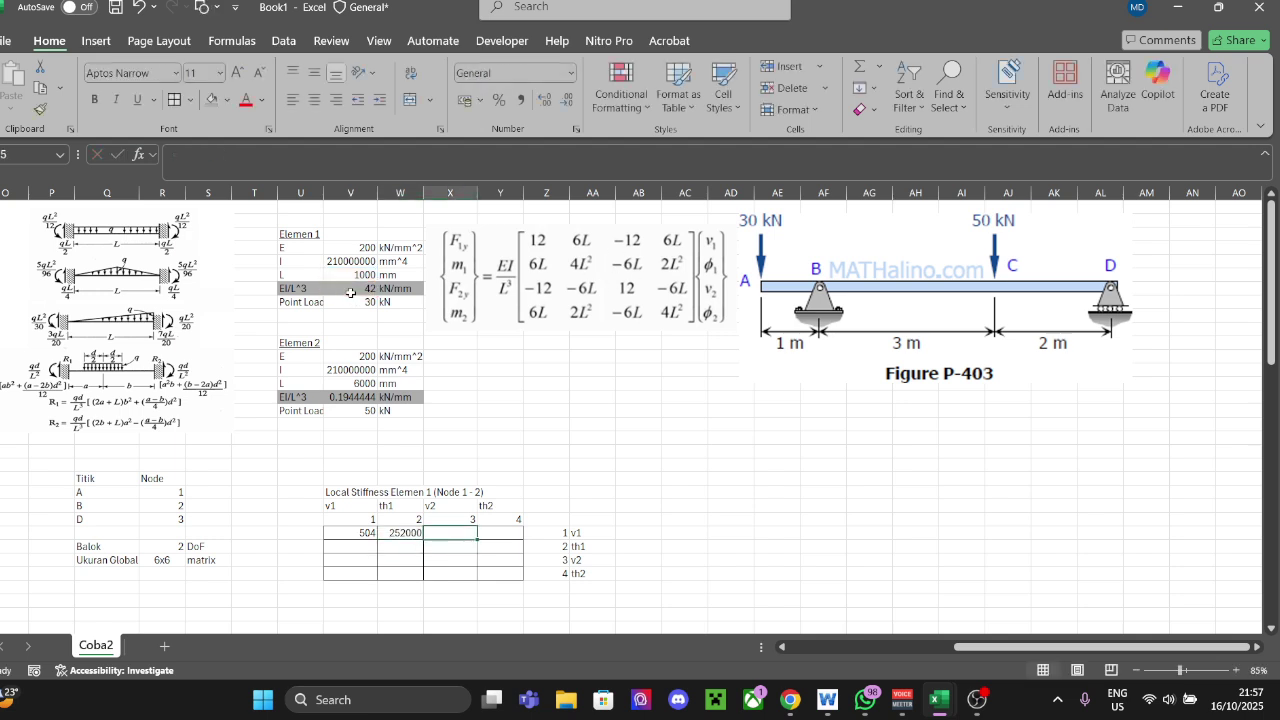
Step: Enter the -12 stiffness term in X25 as a formula giving the negative of V25
text(=)
text(-12*)
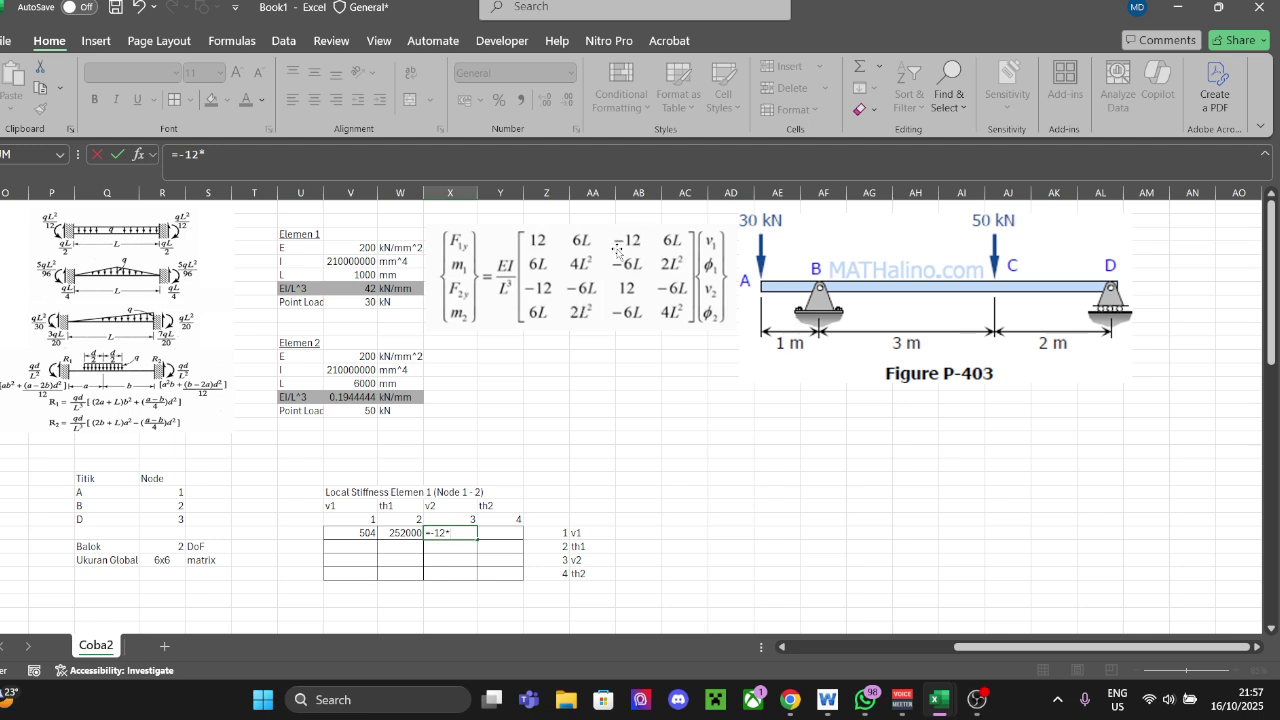
key(BackSpace)
key(BackSpace)
key(BackSpace)
key(BackSpace)
click(352, 532)
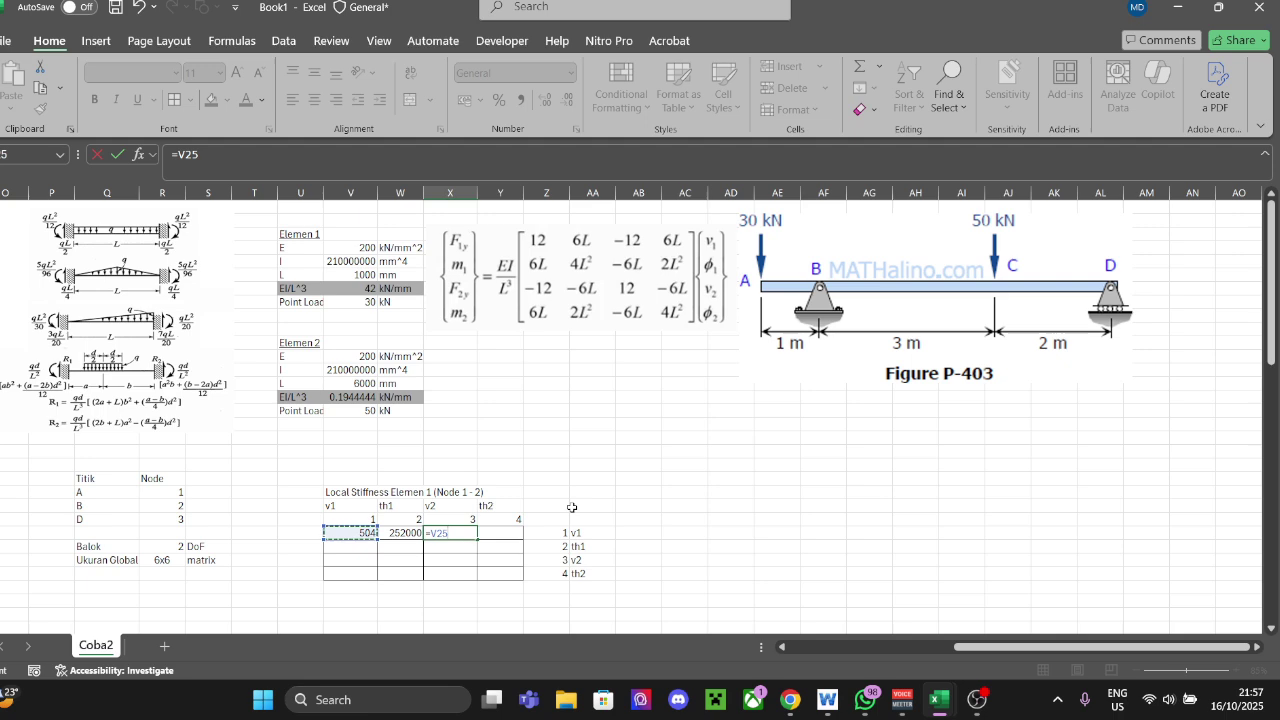
text(*)
key(Return)
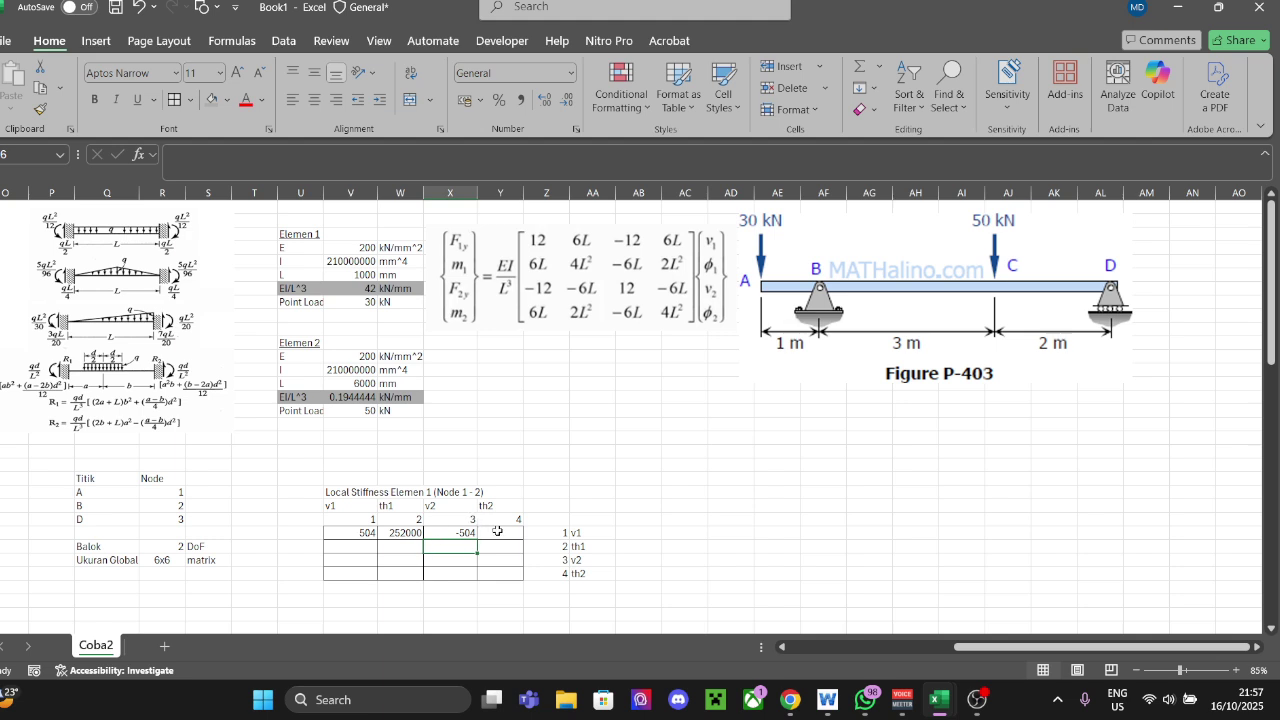
Step: Fill the last term of the first matrix row, Y25, with a reference to the 6L term in W25
click(497, 531)
text(=)
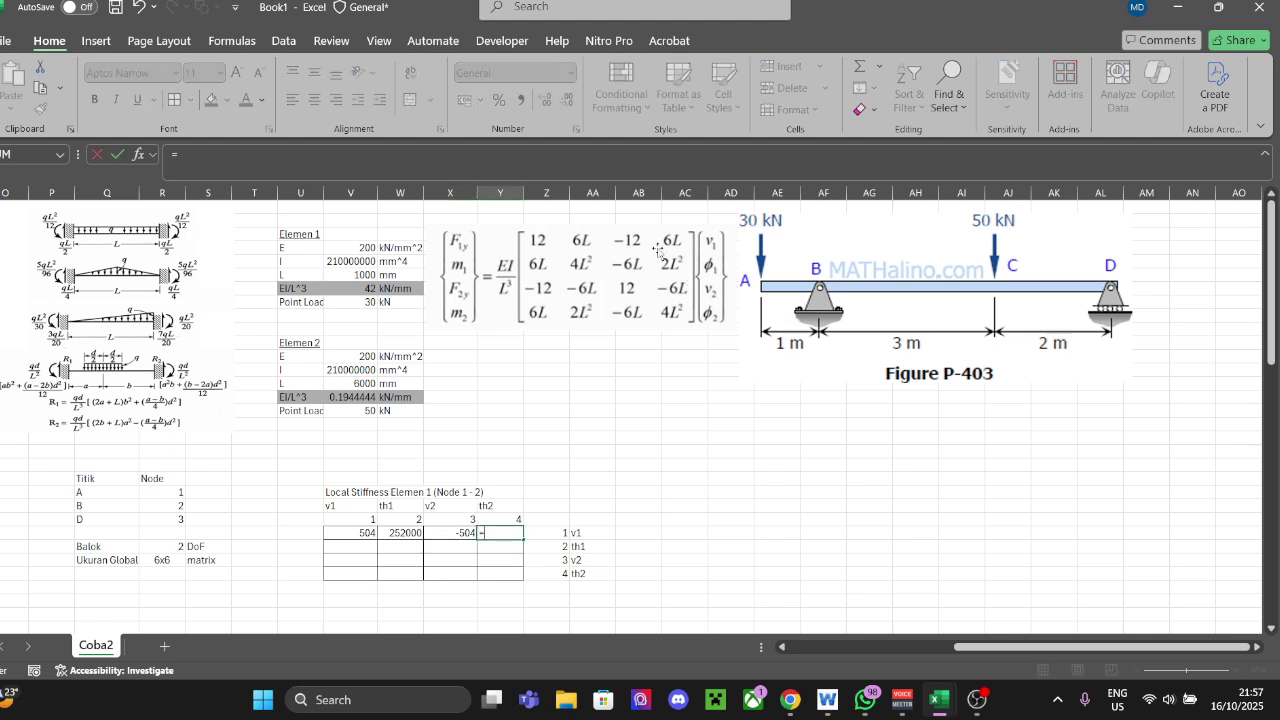
key(Left)
key(Left)
key(Return)
Step: Fill the first term of the second matrix row, V26, with a reference to the 6L term in W25
key(Left)
key(Left)
text(=)
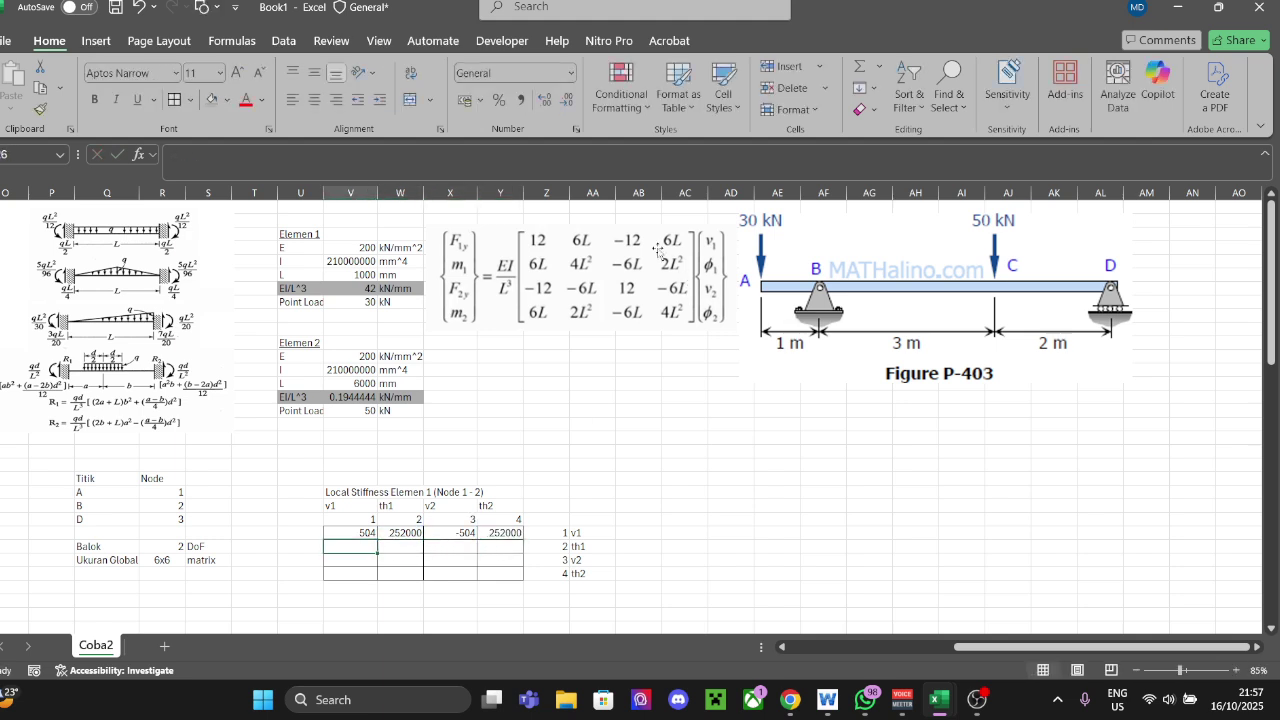
key(Up)
key(Right)
key(Return)
Step: Enter the 4L² stiffness term in W26 with the formula =4*(V6^2)*V7, using Elemen 1's L and EI/L^3
key(Up)
key(Right)
text(=)
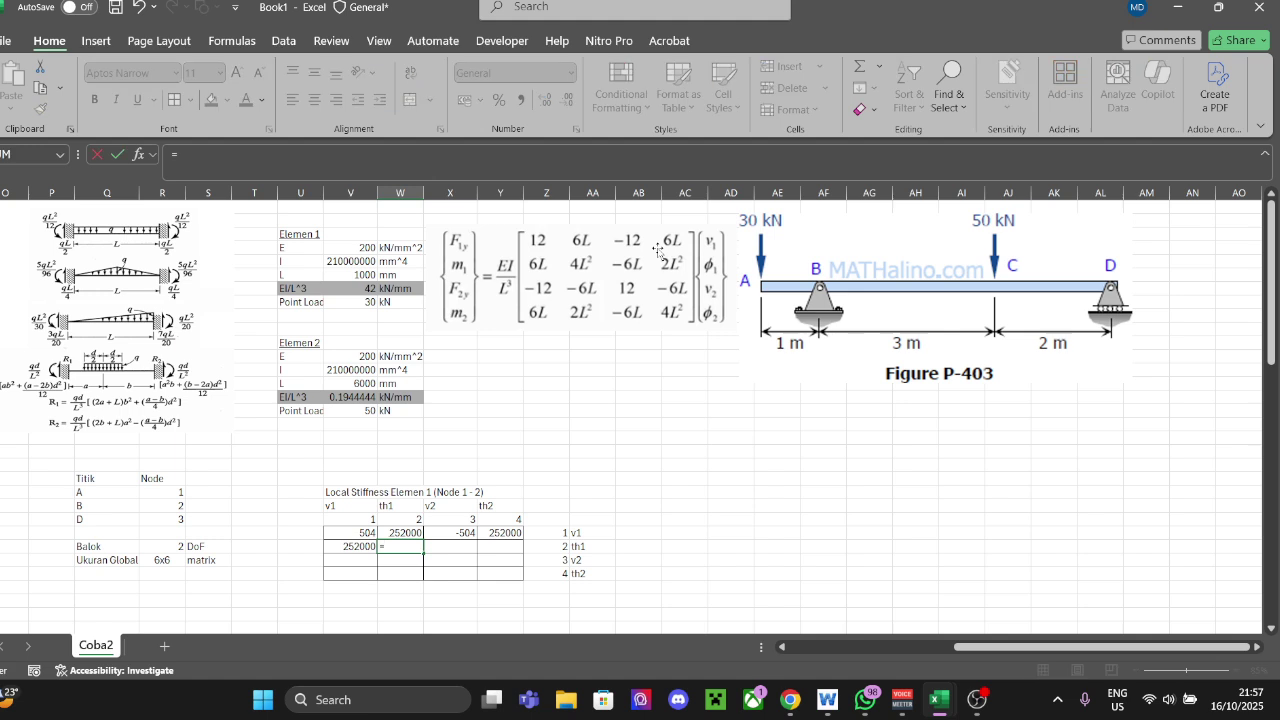
text(4)
text(*()
click(356, 276)
text(^2)*)
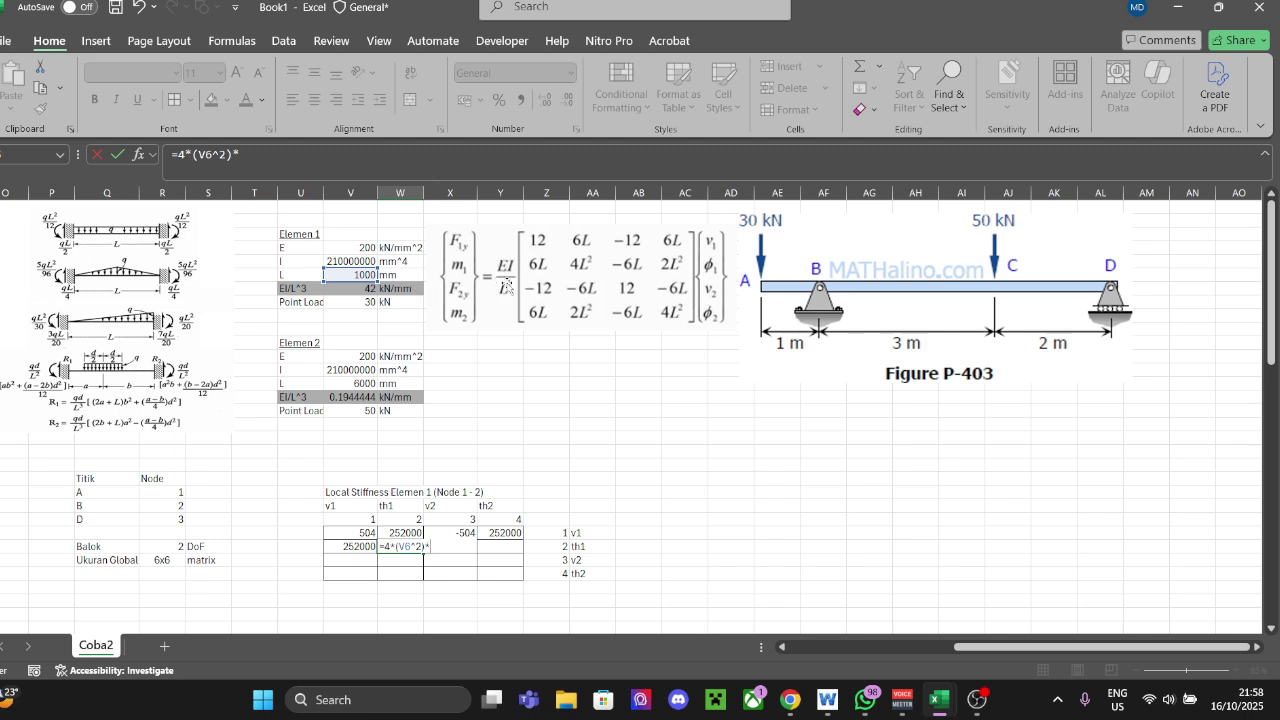
click(364, 291)
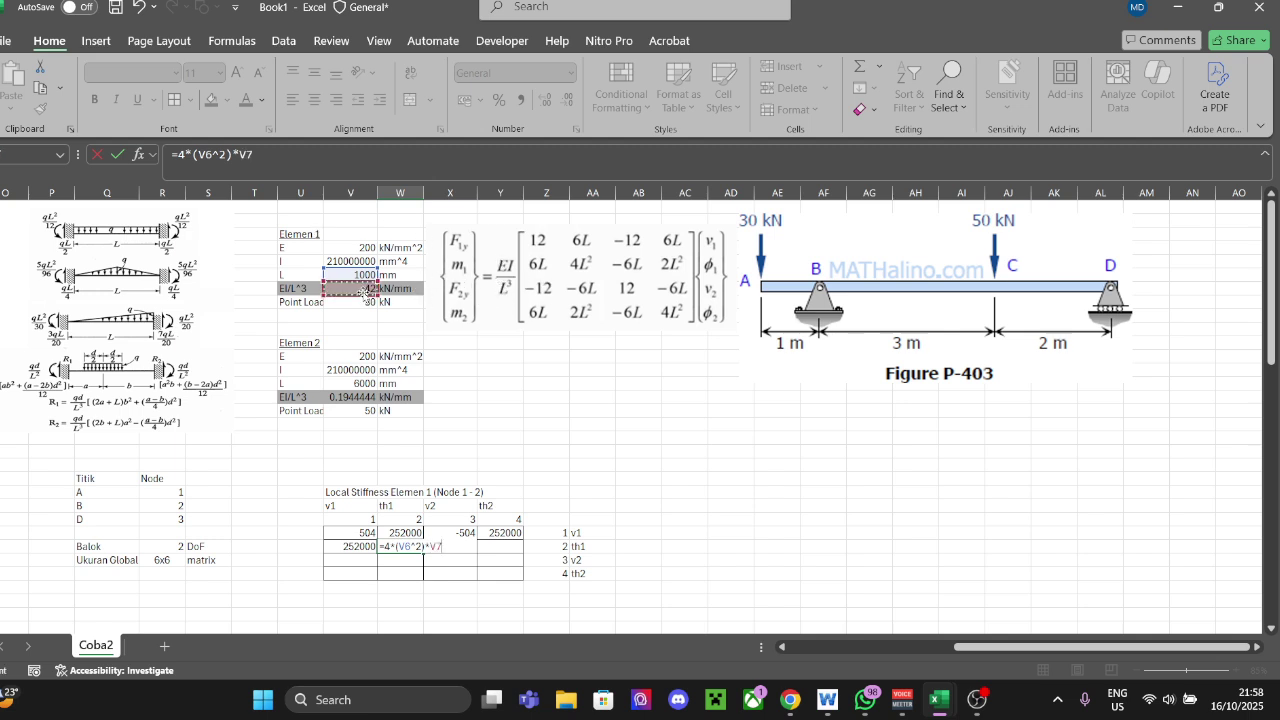
key(Return)
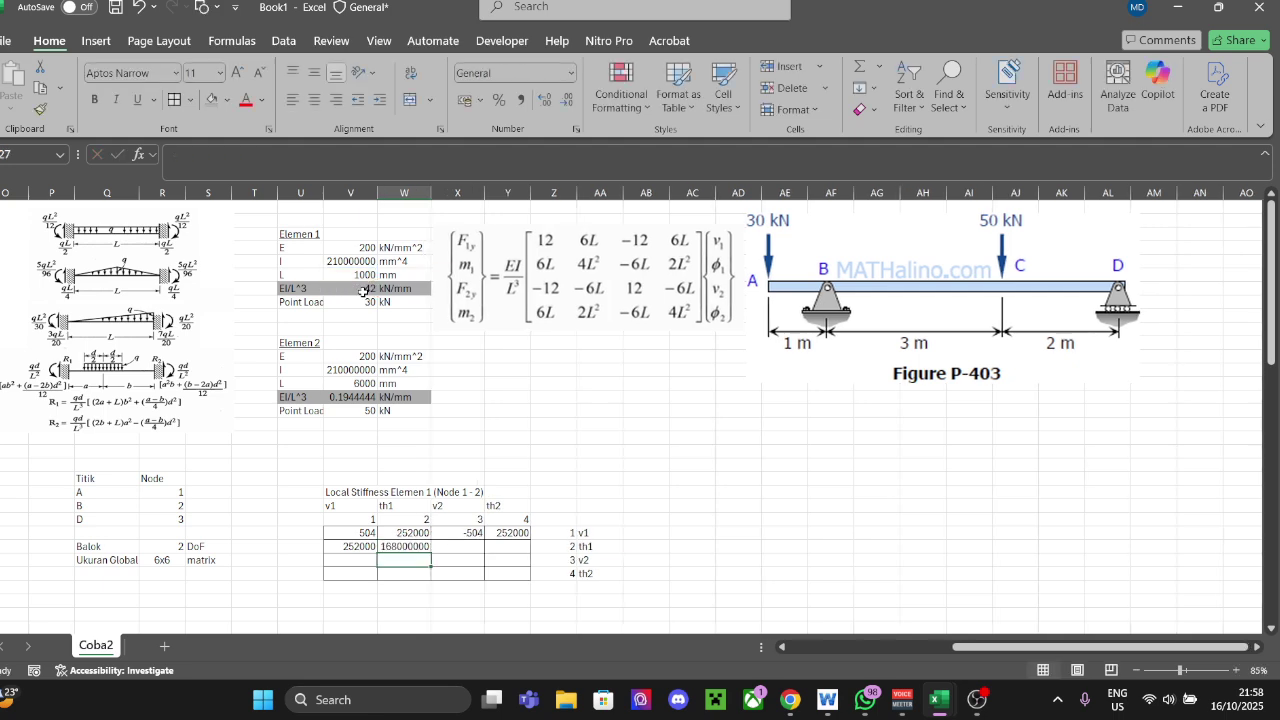
click(411, 546)
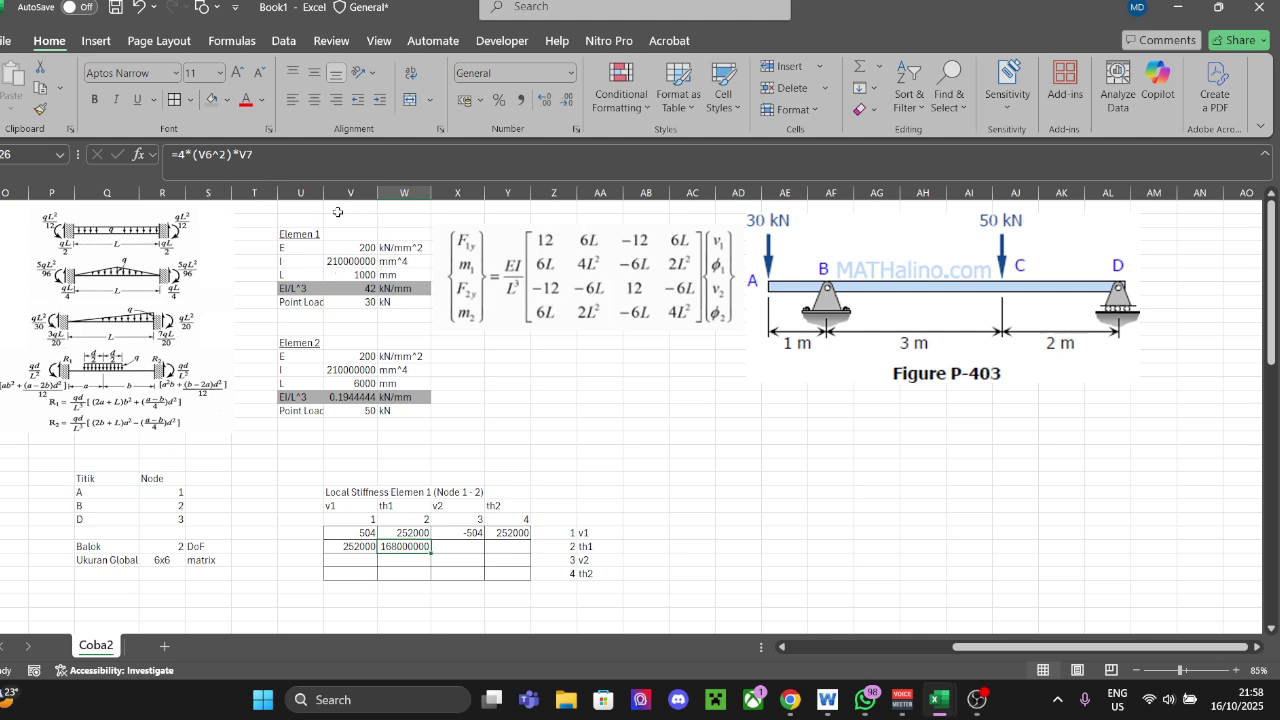
Step: Enter the -6L stiffness term in X26 with the formula =-W25
click(735, 534)
click(446, 546)
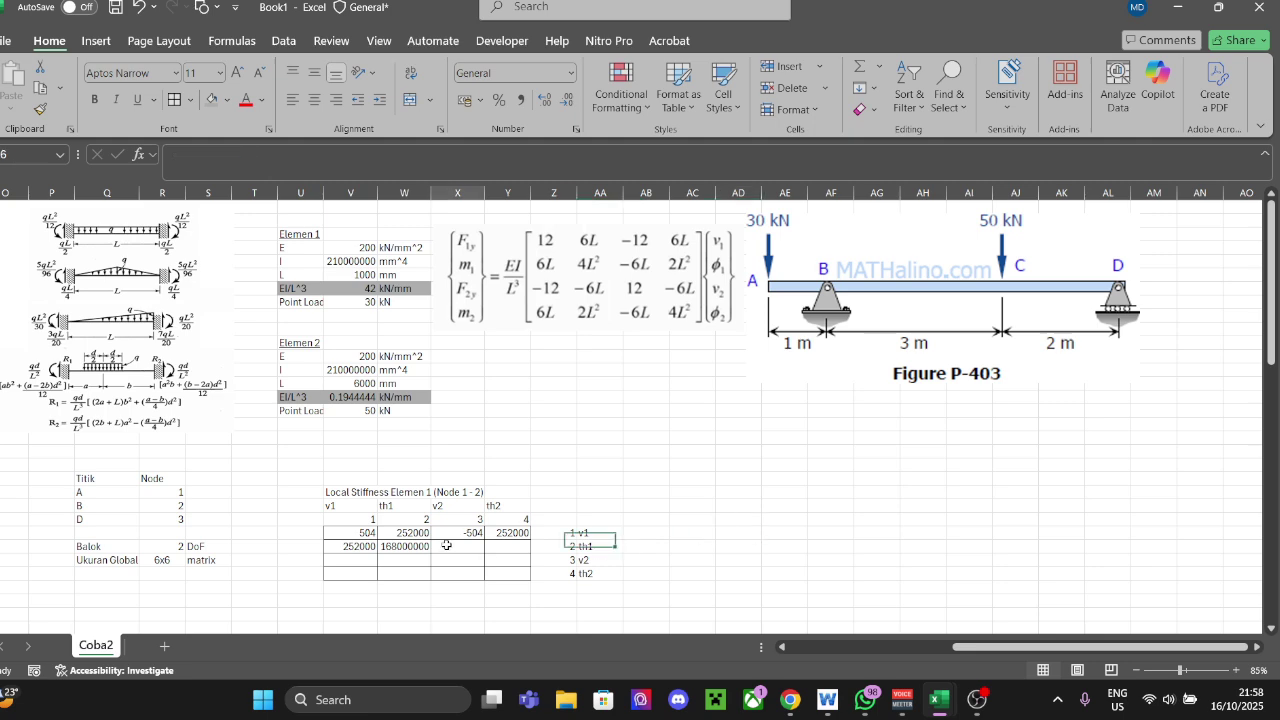
text(=)
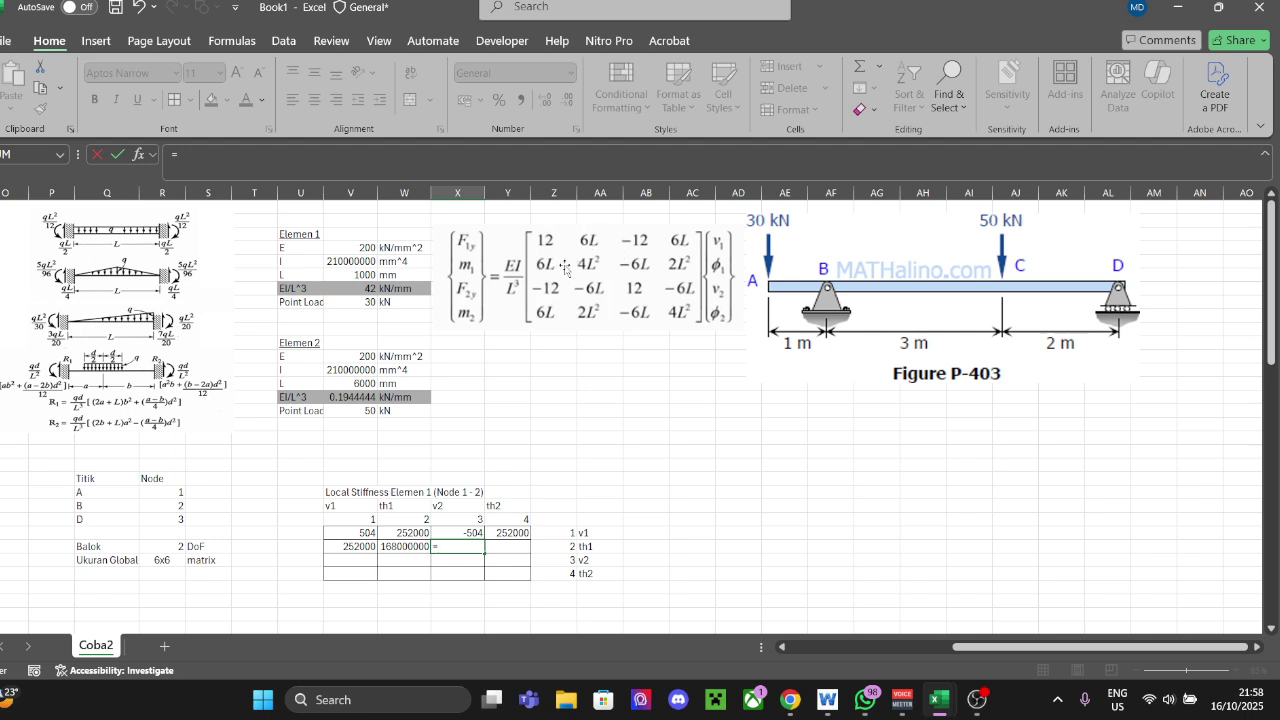
text(-)
click(397, 536)
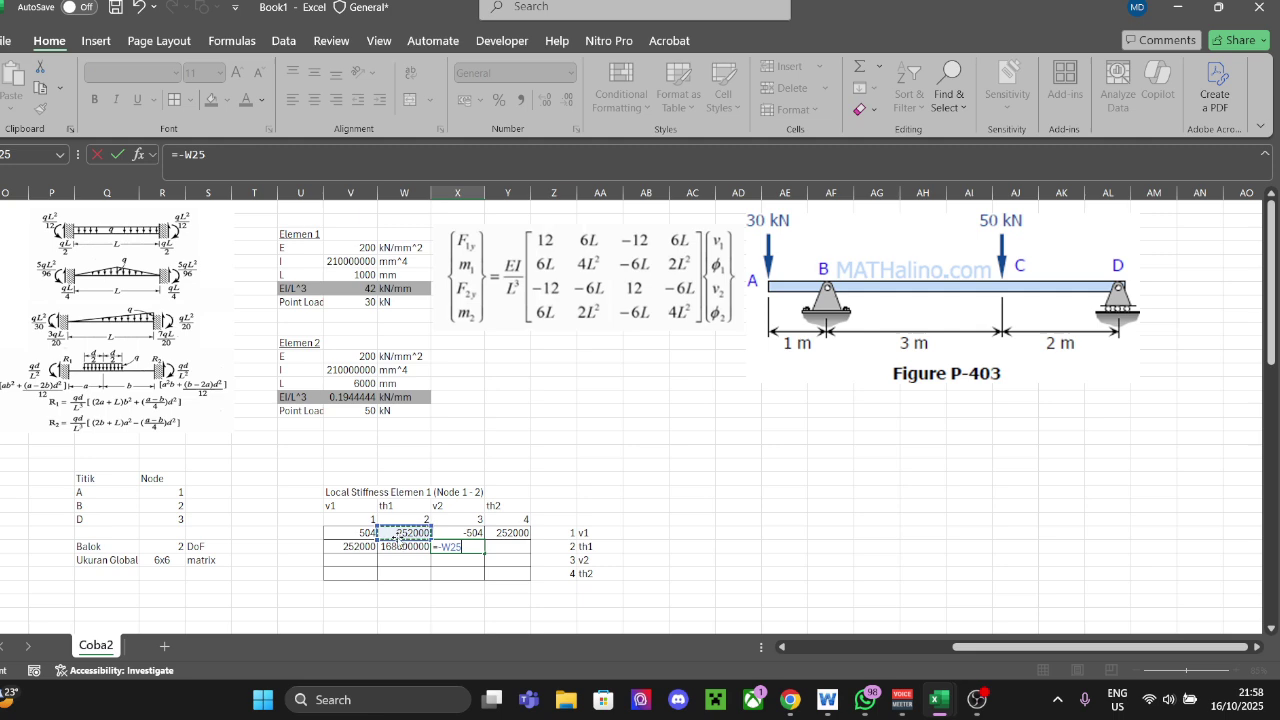
key(Return)
Step: Enter the 2L² stiffness term in Y26 with the formula =2*(V6^2)*V7, using Elemen 1's L and EI/L^3
click(514, 549)
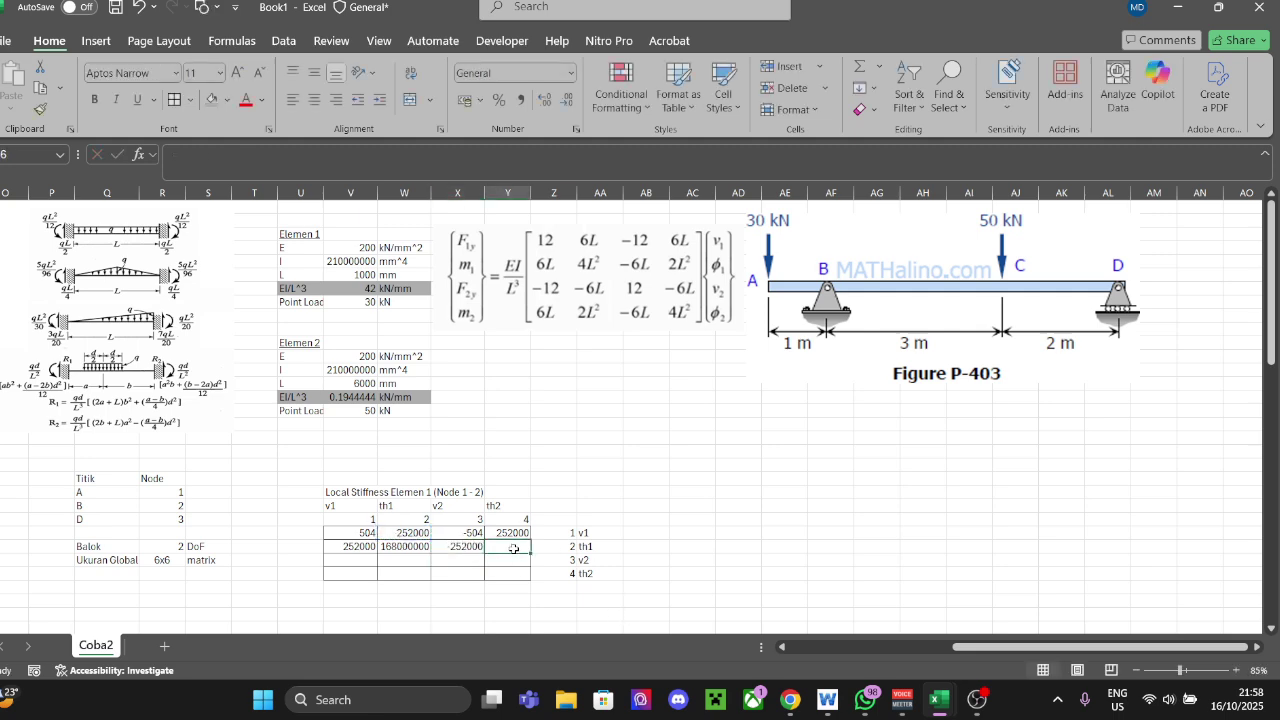
text(=2)
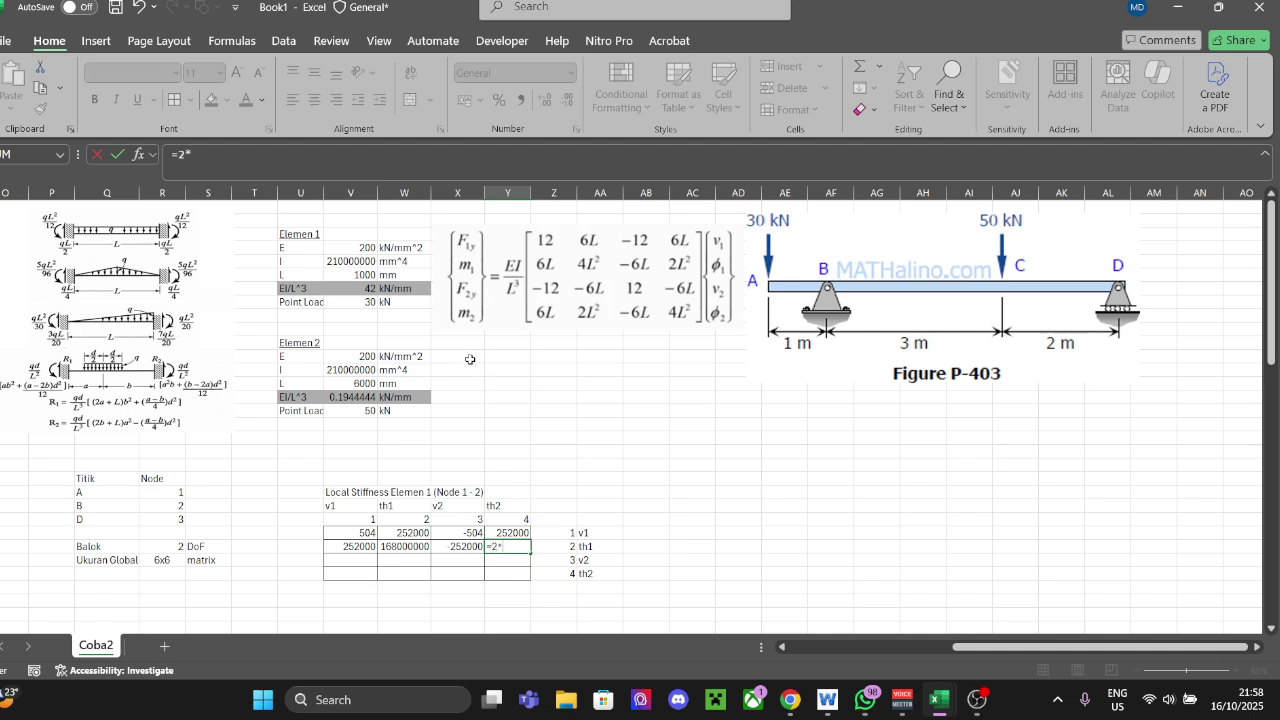
text(*)
click(353, 276)
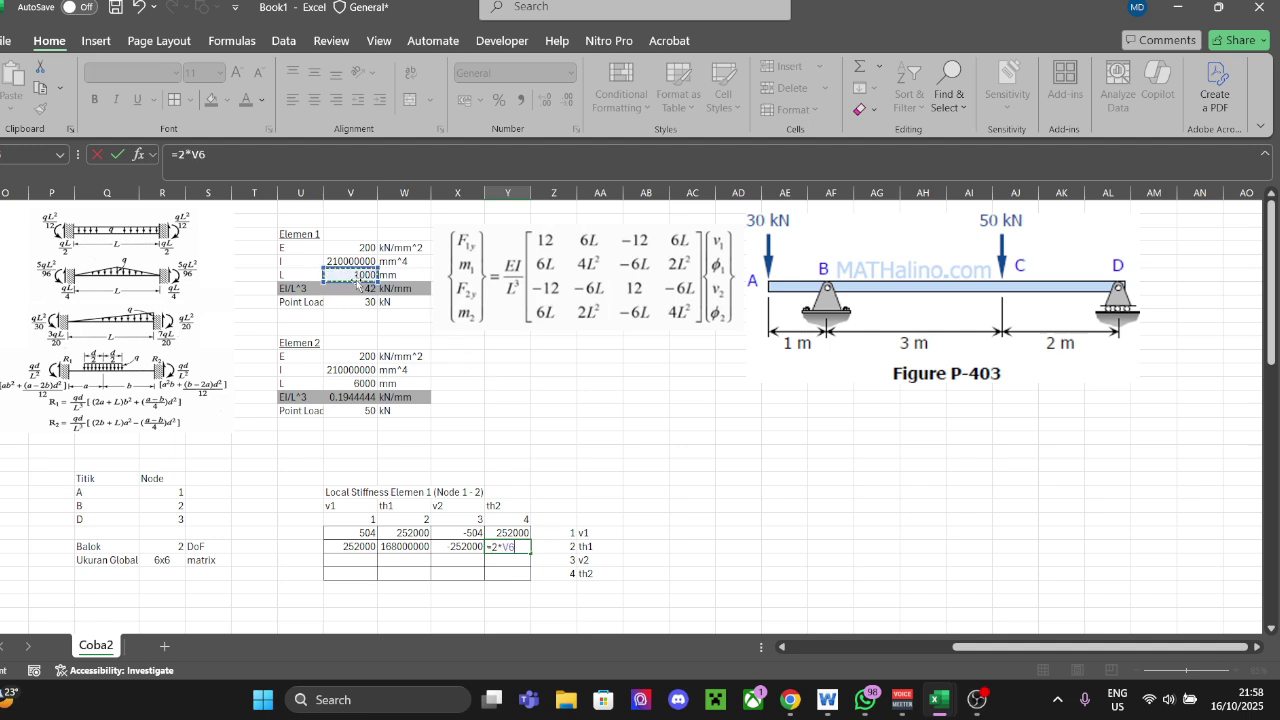
text(^2)
key(BackSpace)
key(BackSpace)
key(BackSpace)
key(BackSpace)
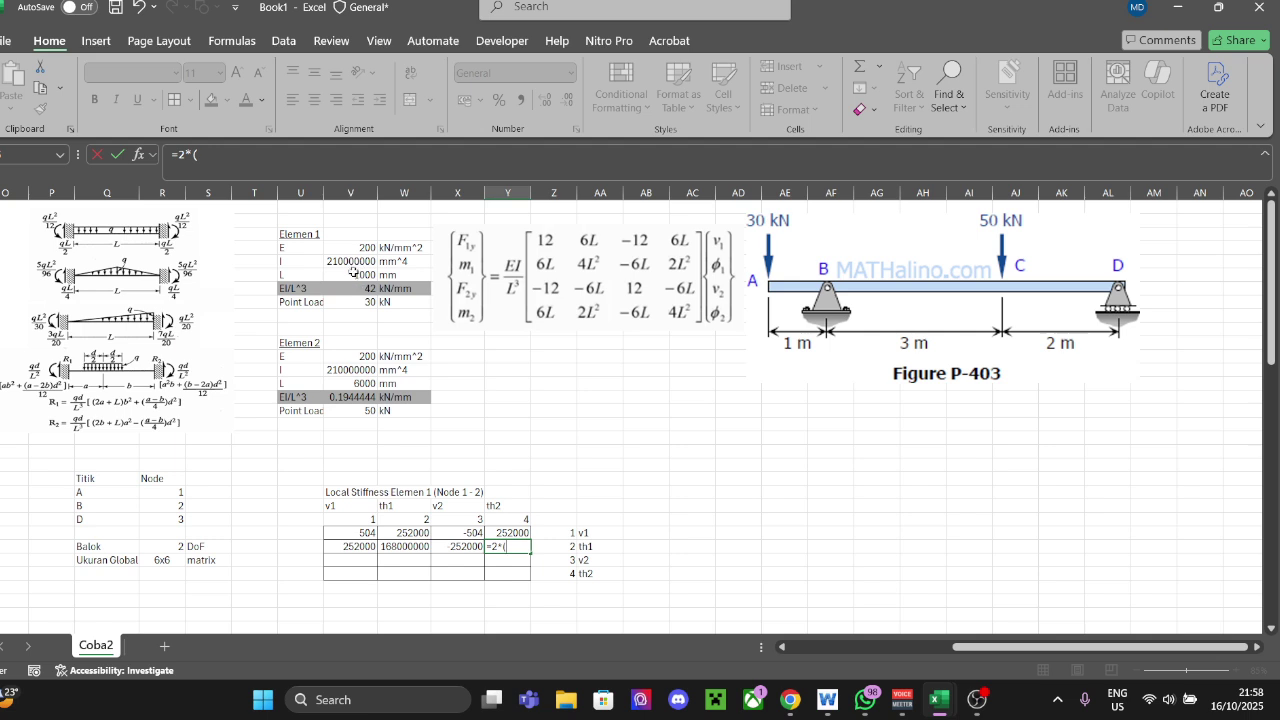
click(353, 273)
text(^2)*)
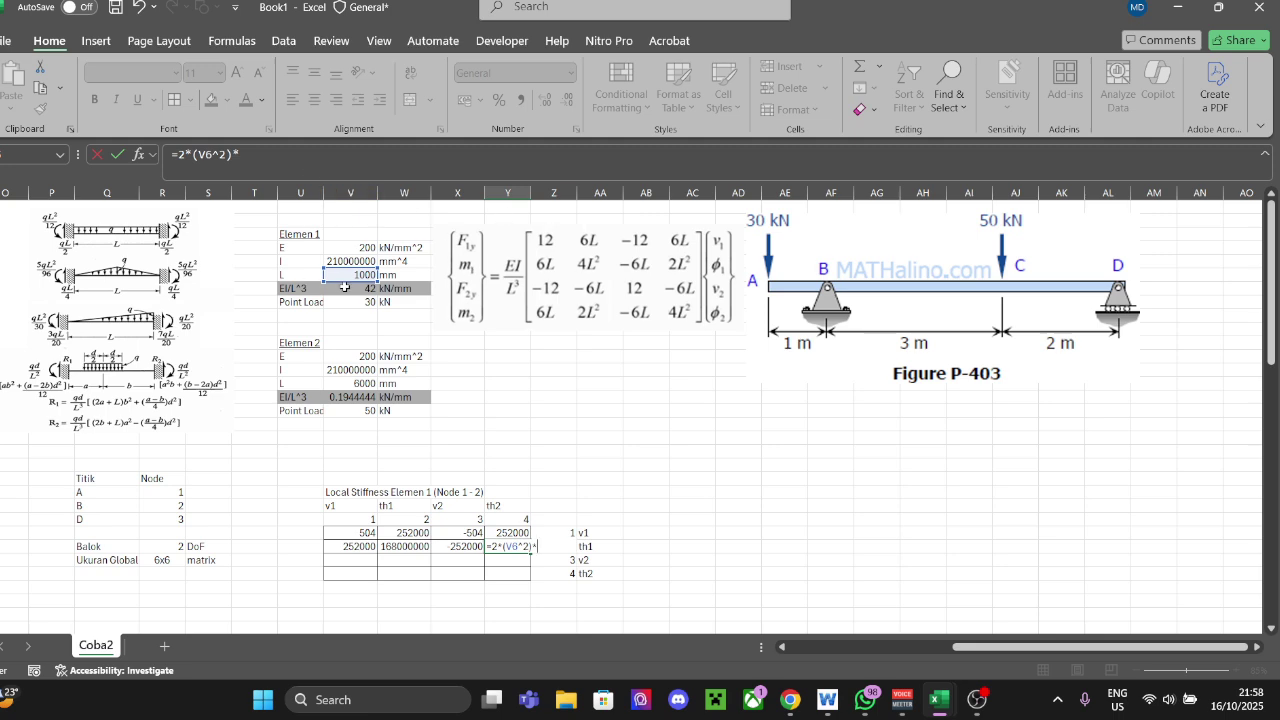
click(345, 287)
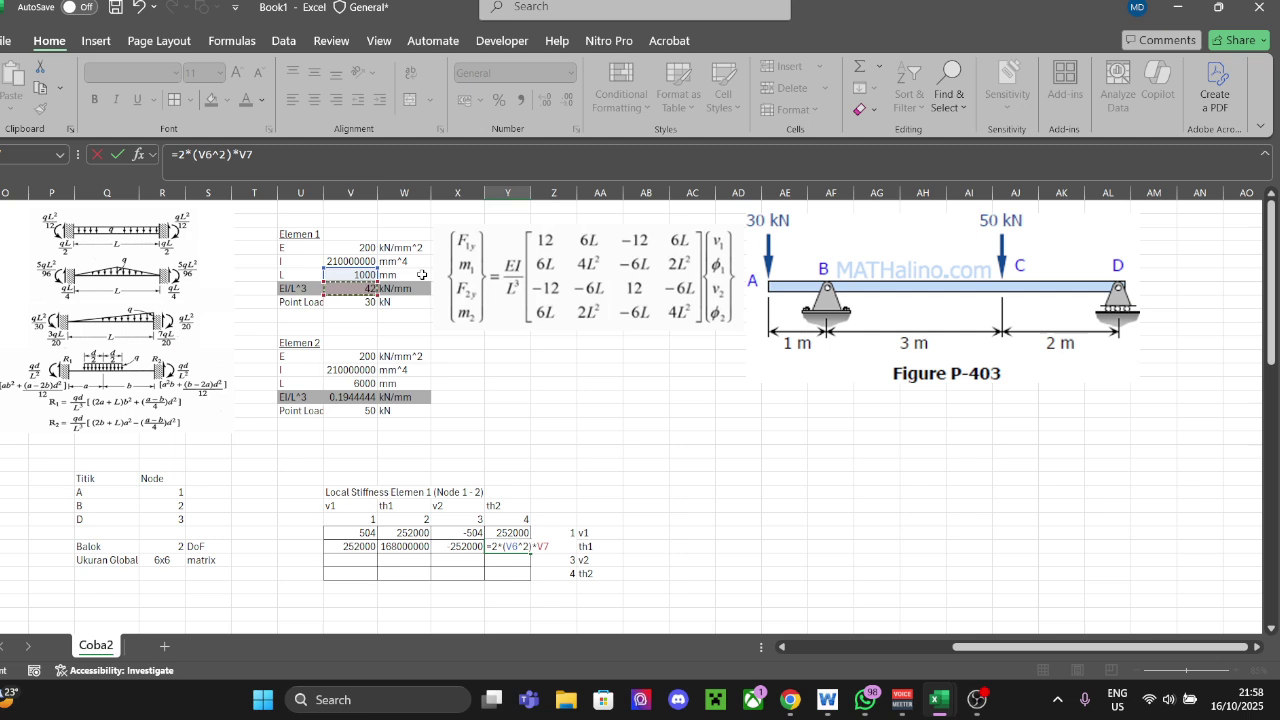
key(Return)
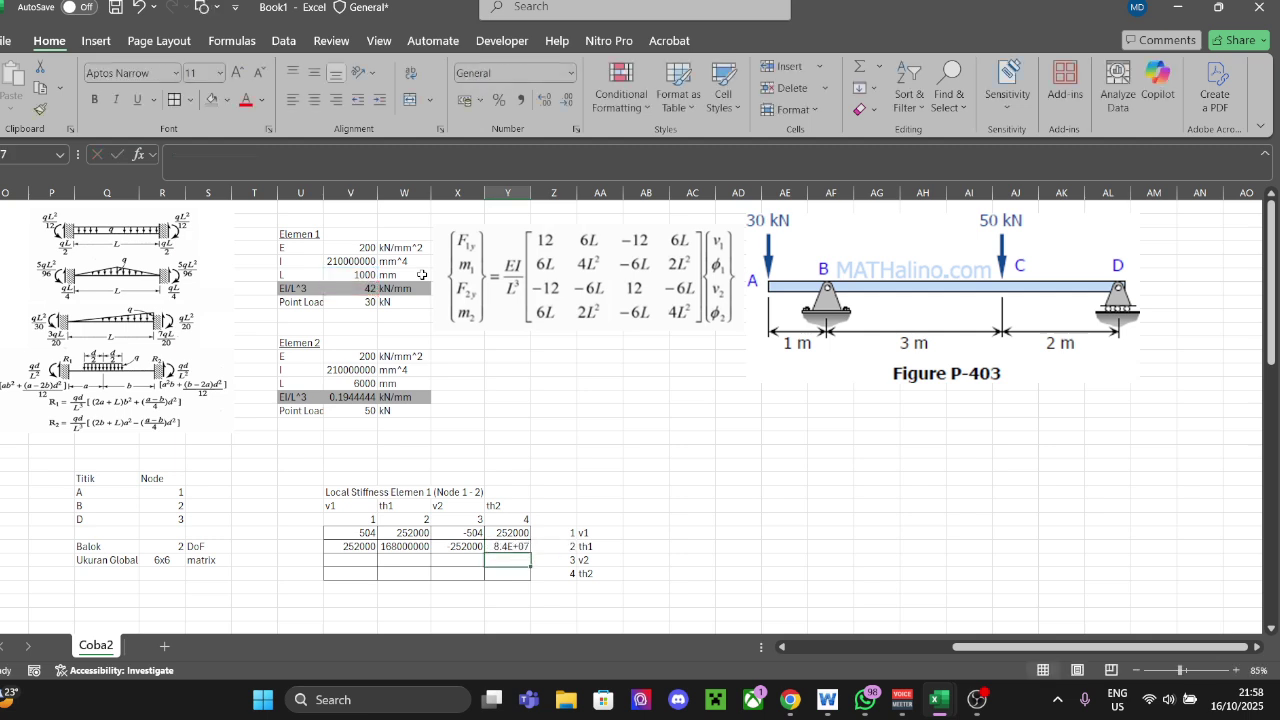
Step: Fill the first term of the third matrix row, V27, with a reference to the -12 term in X25
click(370, 561)
text(=)
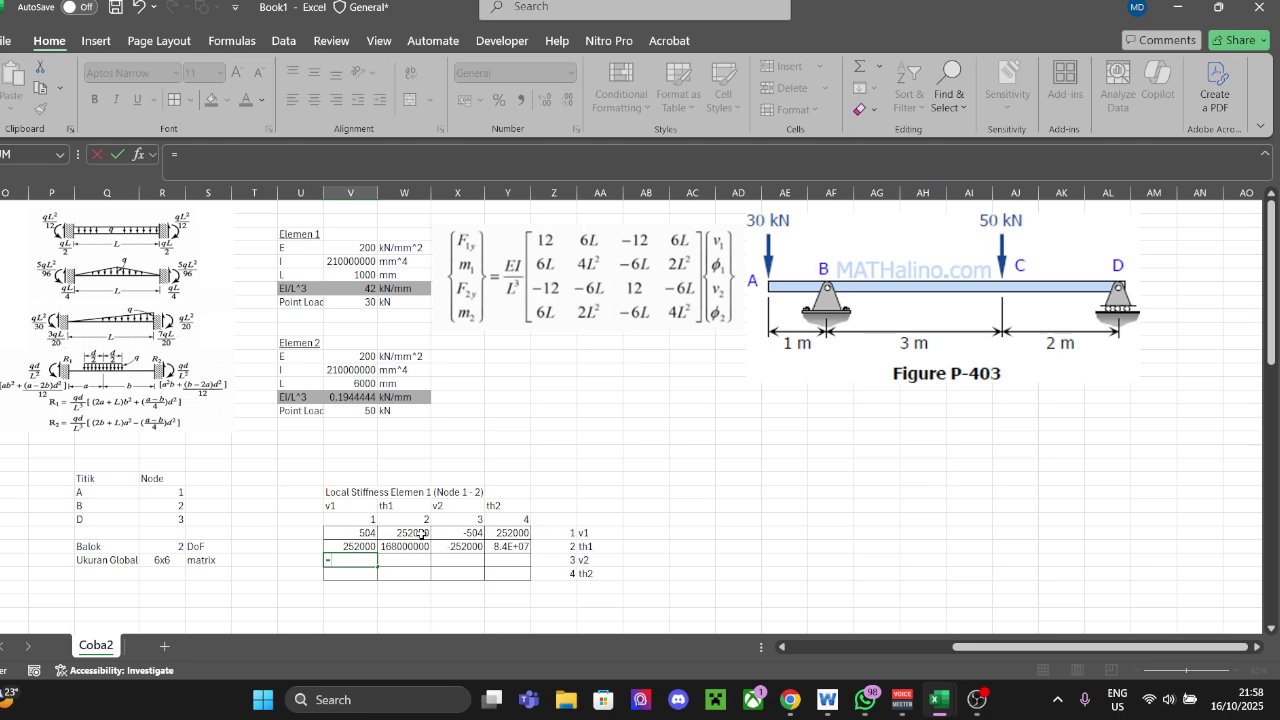
click(455, 533)
key(Return)
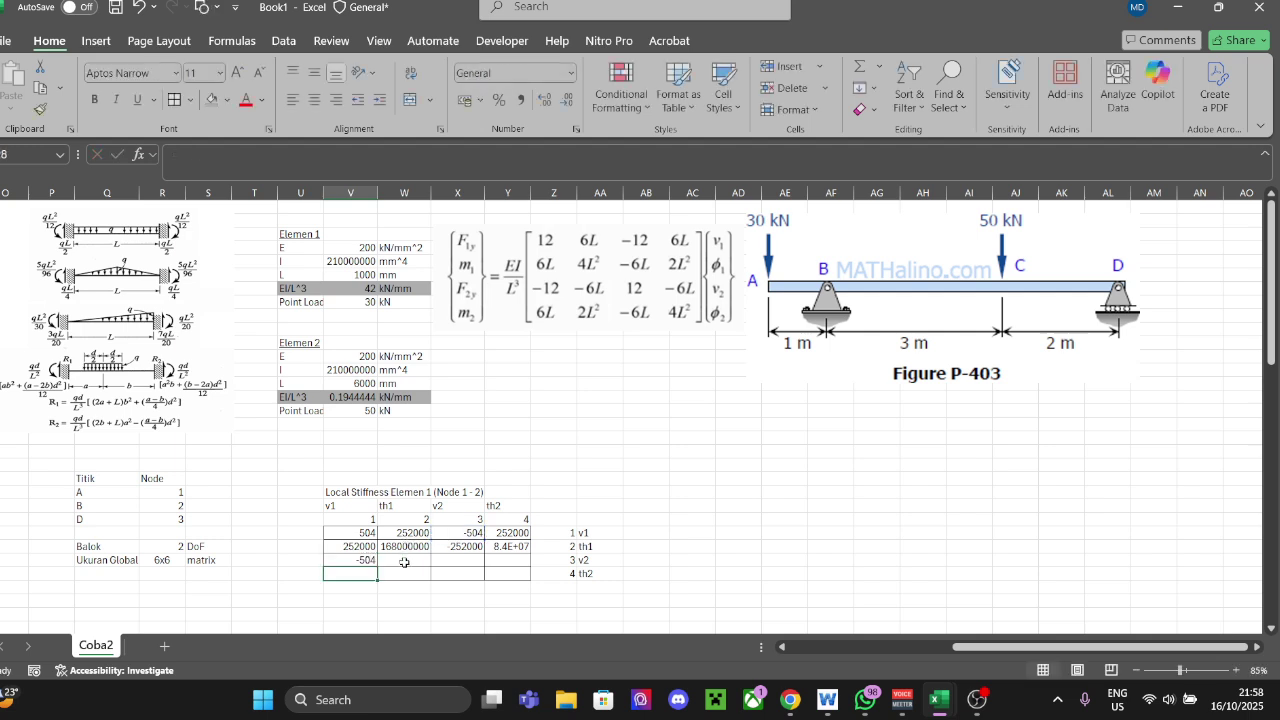
Step: Fill the two -6L terms of the third matrix row, W27 and Y27, reusing the -6L term in X26
click(404, 563)
text(=)
click(458, 546)
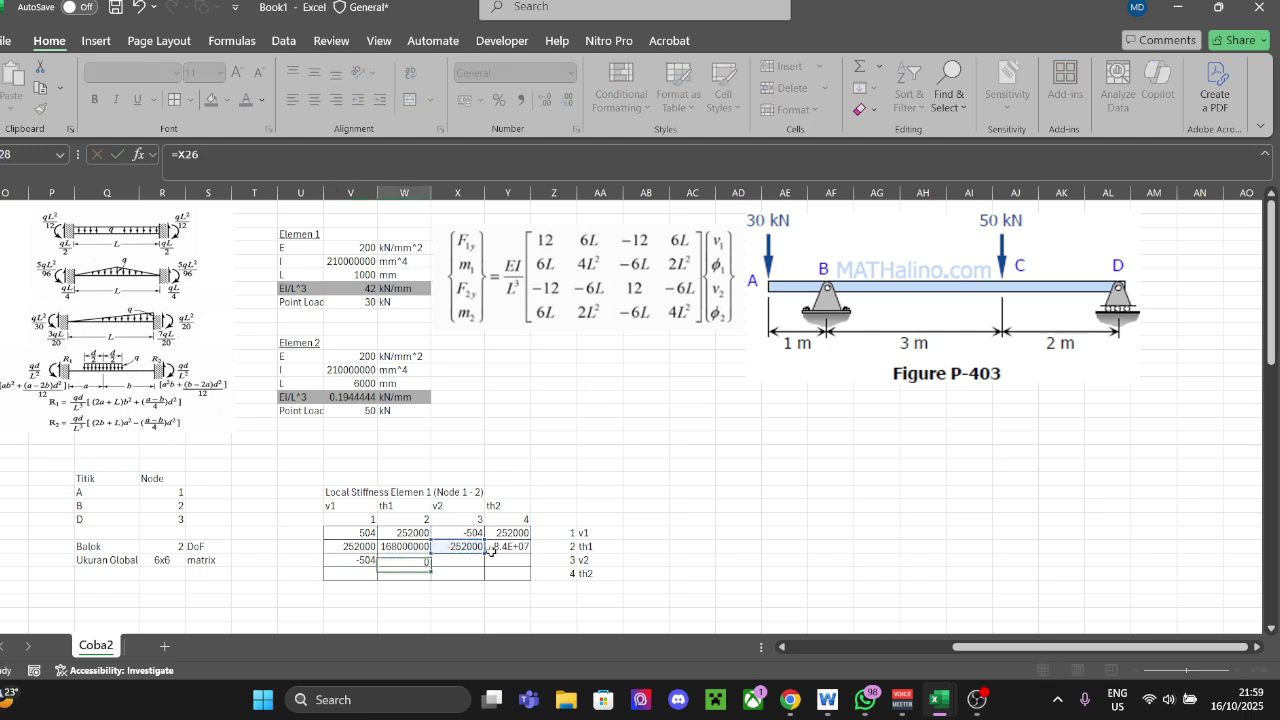
key(Return)
click(507, 560)
text(=-)
click(458, 546)
key(Return)
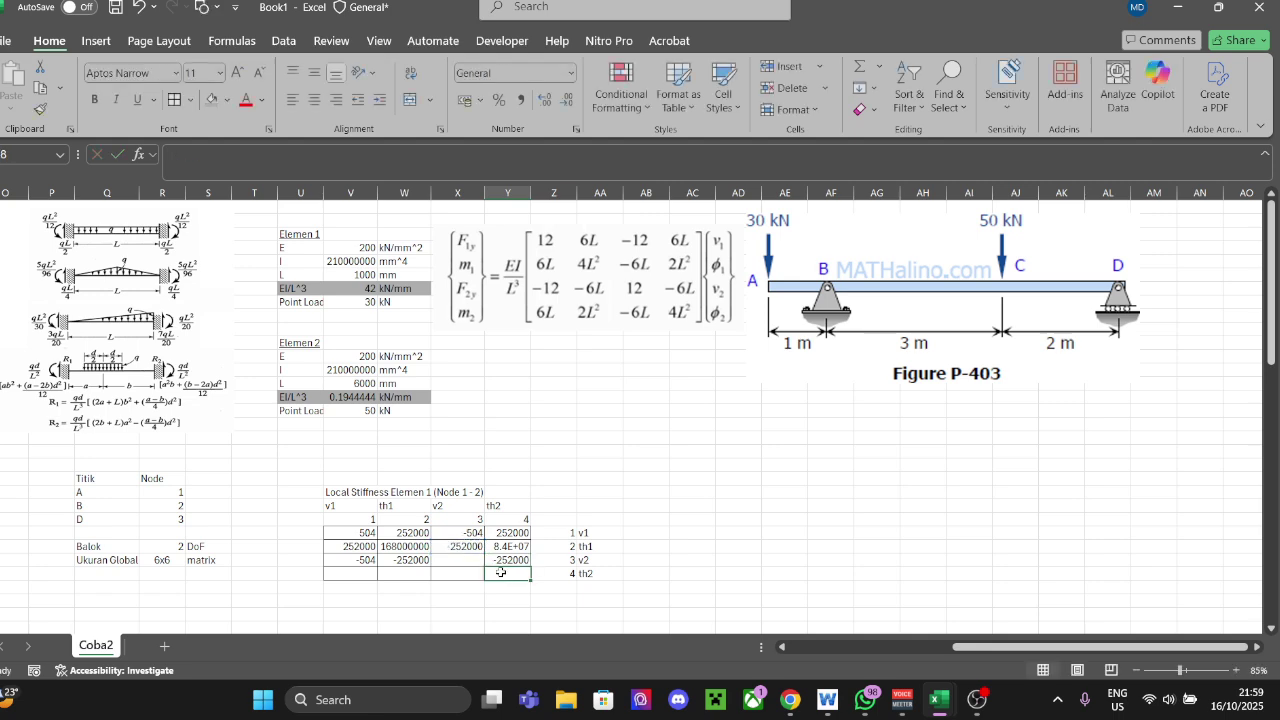
Step: Fill the third diagonal term of the matrix, X27, with a reference to the 12 term in V25
click(464, 563)
text(=)
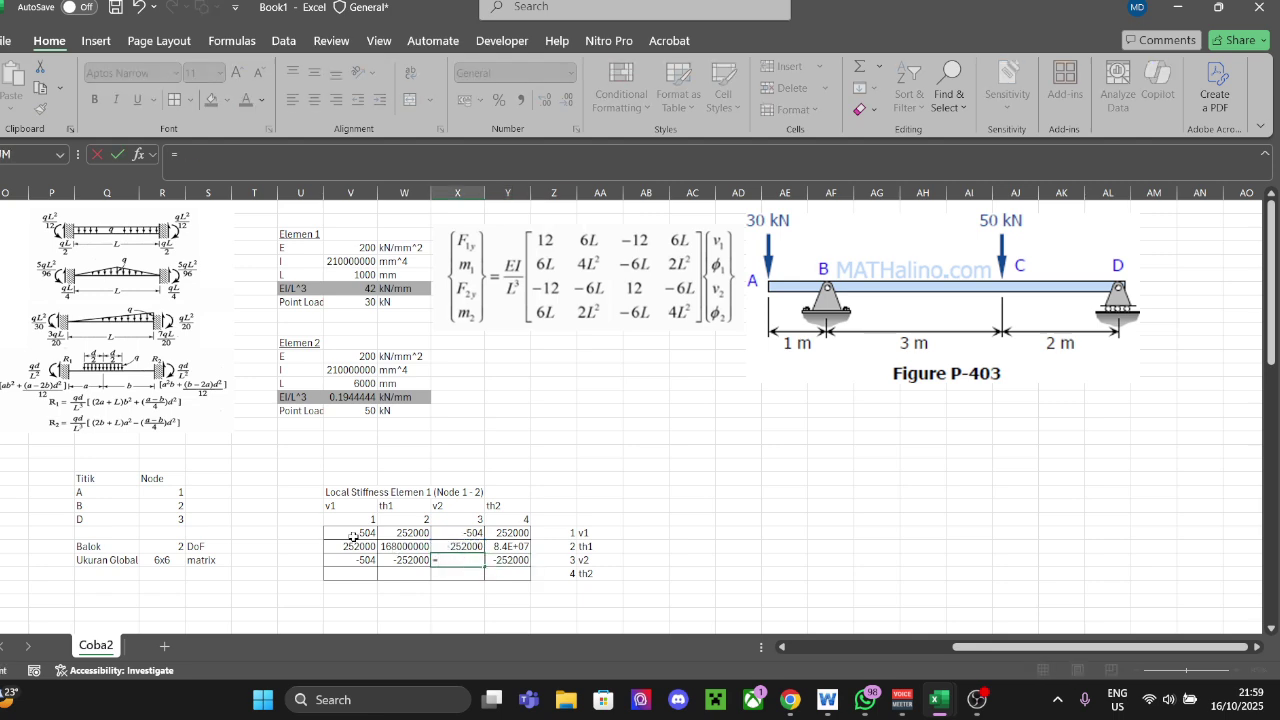
click(360, 533)
key(Return)
Step: Fill the first term of the fourth matrix row, V28, with a reference to the 6L term in W25
click(370, 573)
text(=)
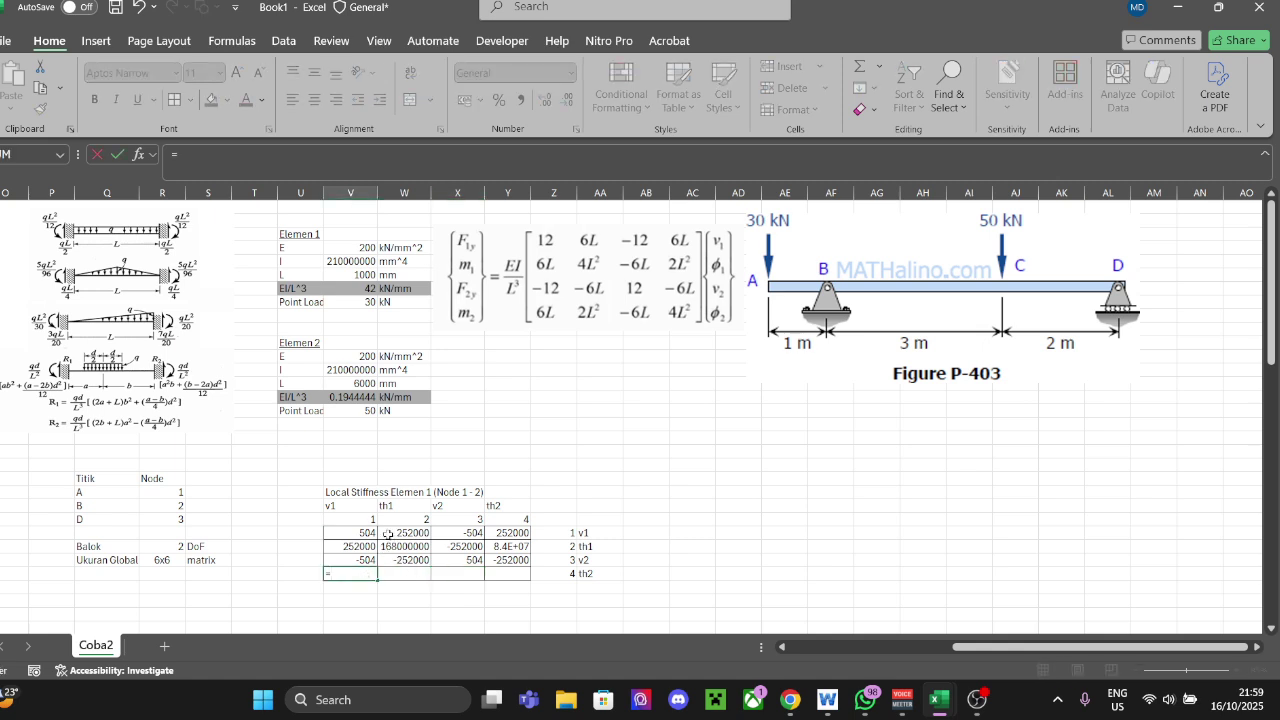
click(399, 535)
key(Return)
text(=)
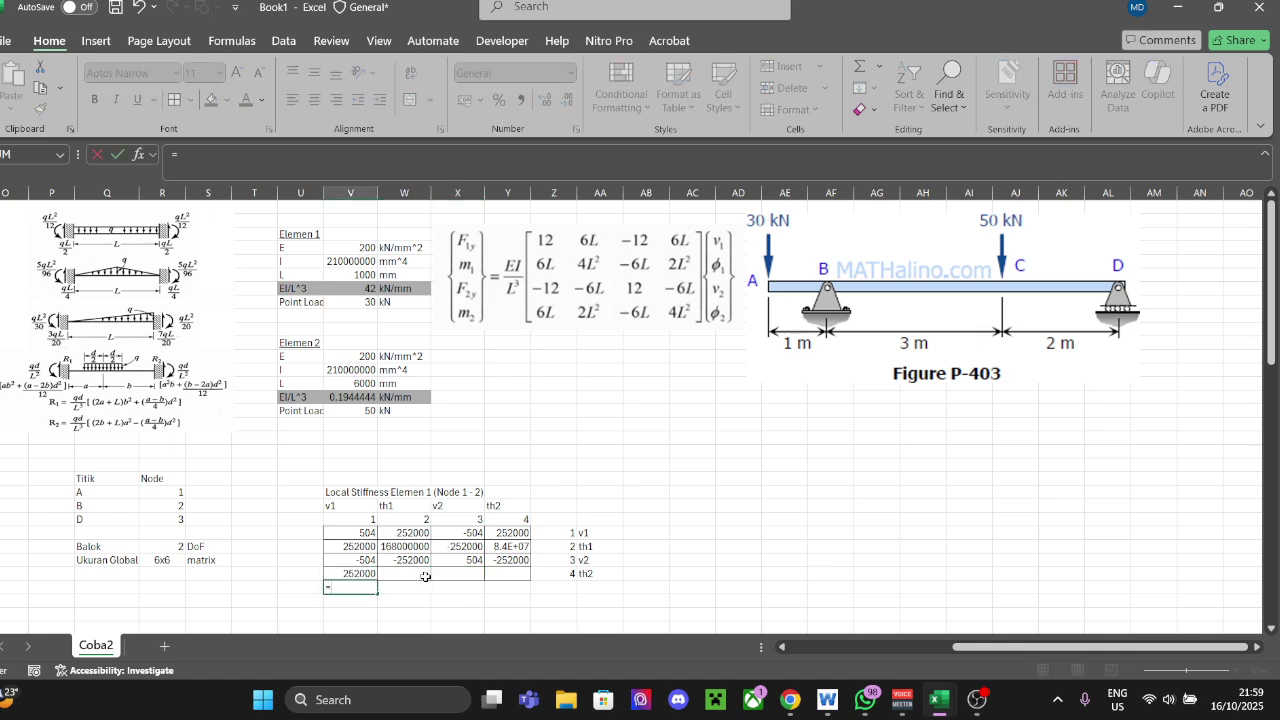
click(428, 579)
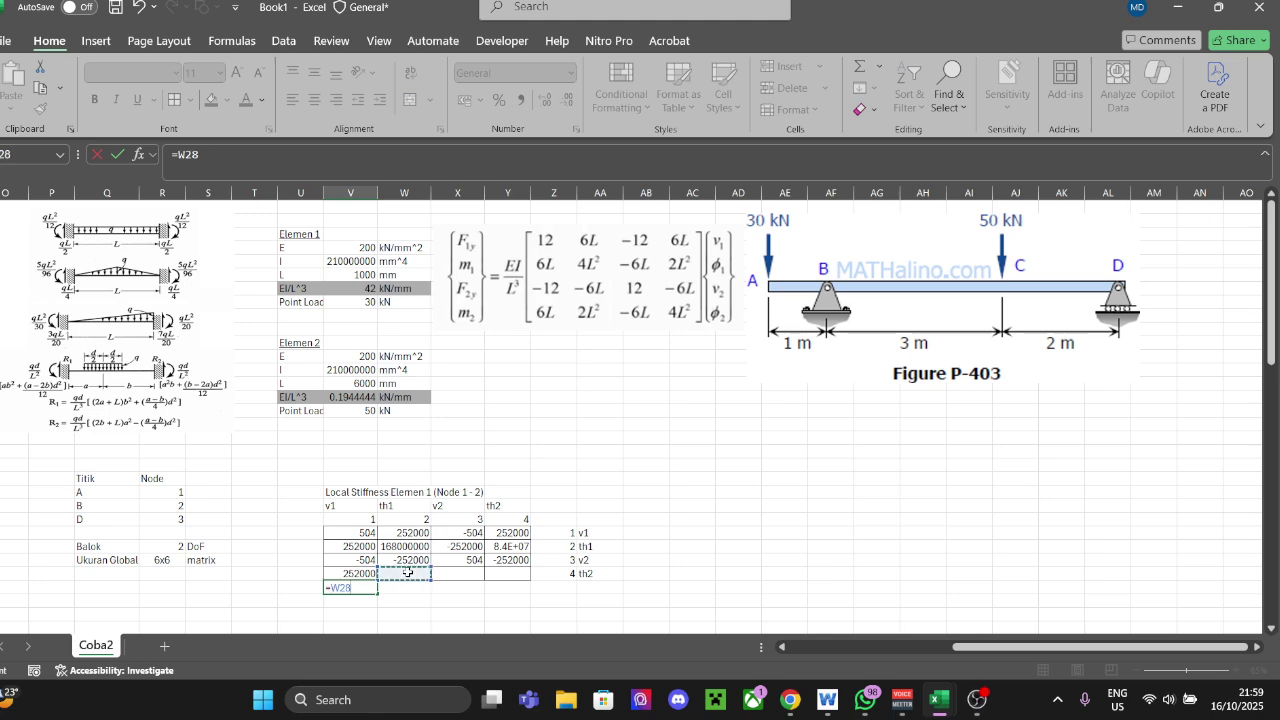
key(Escape)
Step: Fill the second term of the fourth matrix row, W28, with a reference to the 2L² term in Y26
click(430, 576)
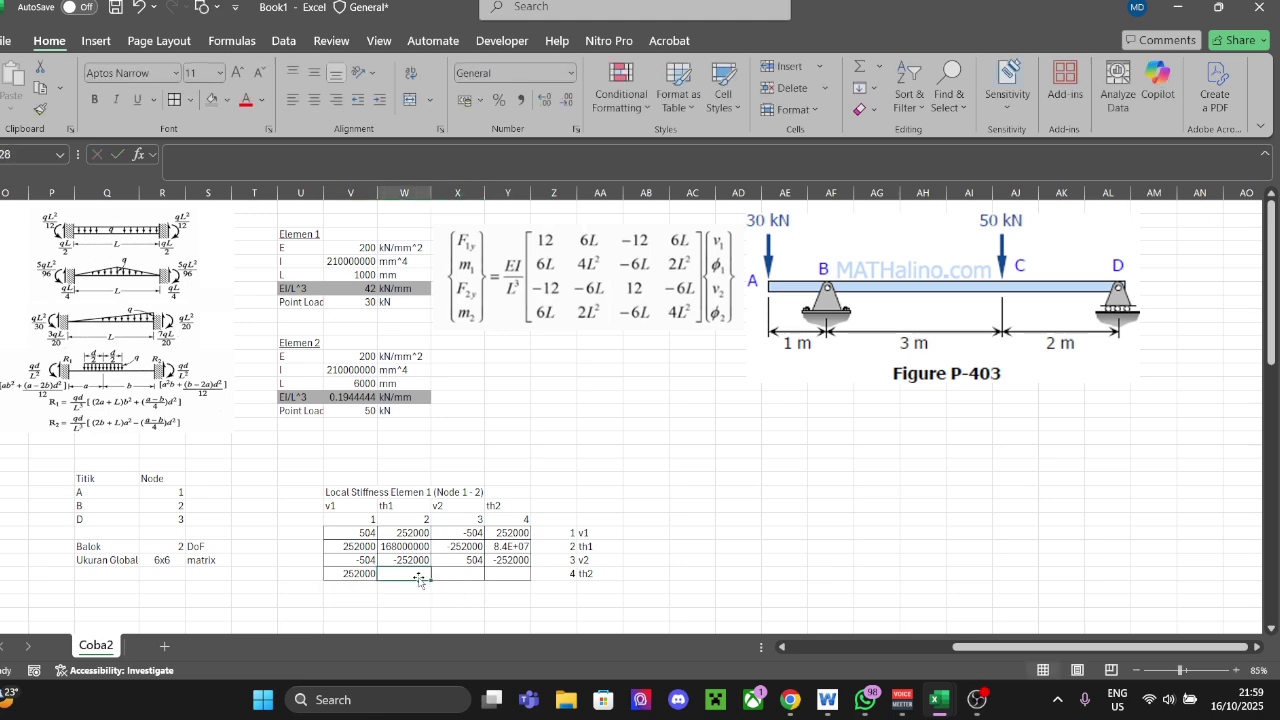
text(=)
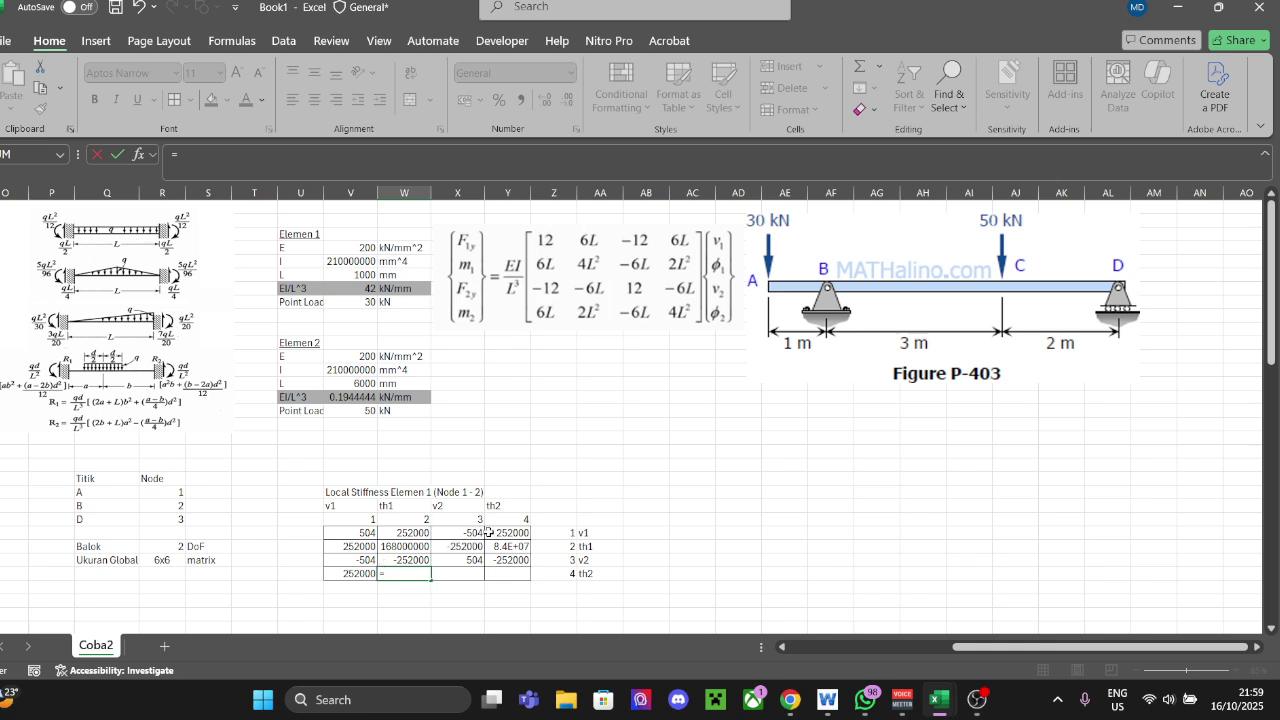
click(497, 548)
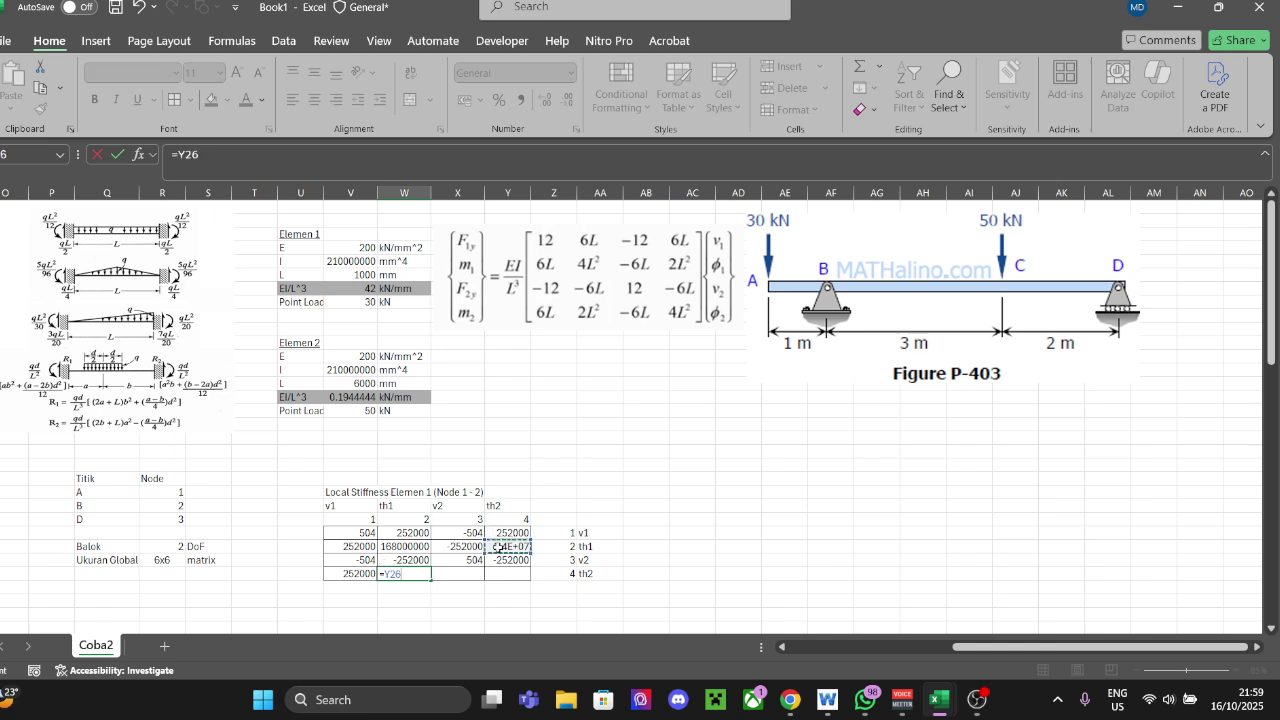
key(Tab)
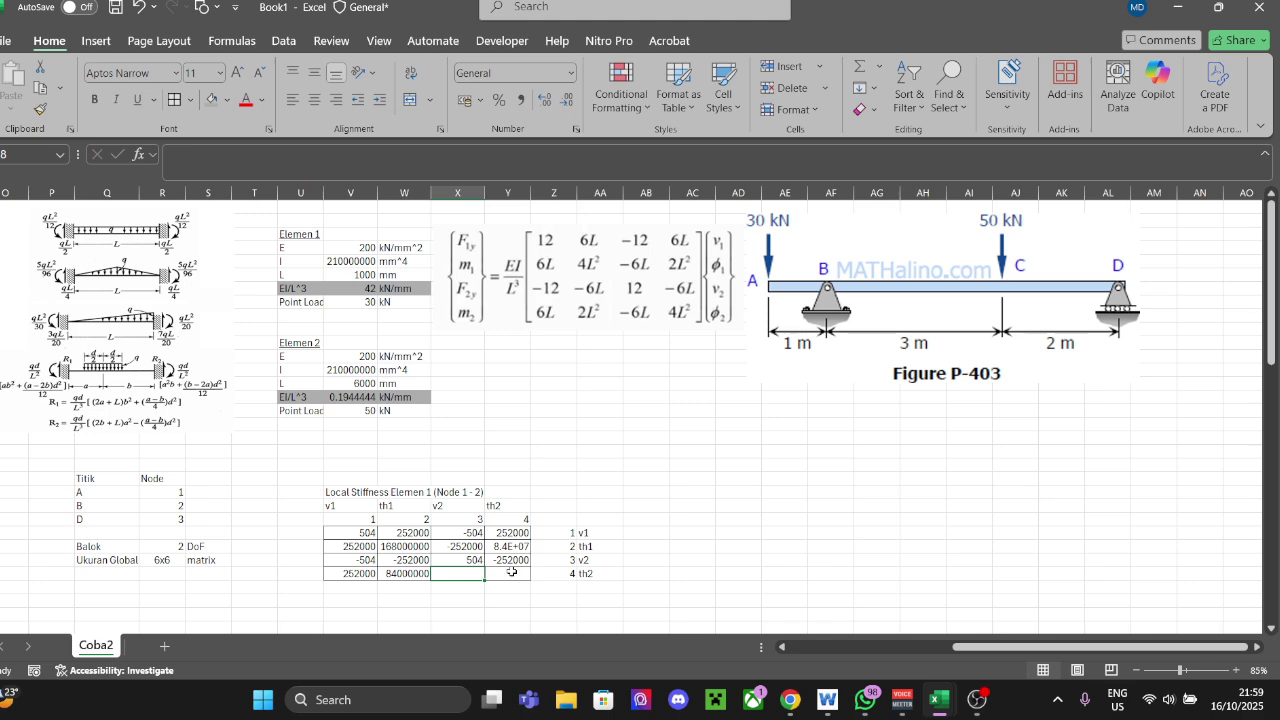
Step: Fill the third term of the fourth matrix row, X28, with a reference to the -6L term in Y27
text(=)
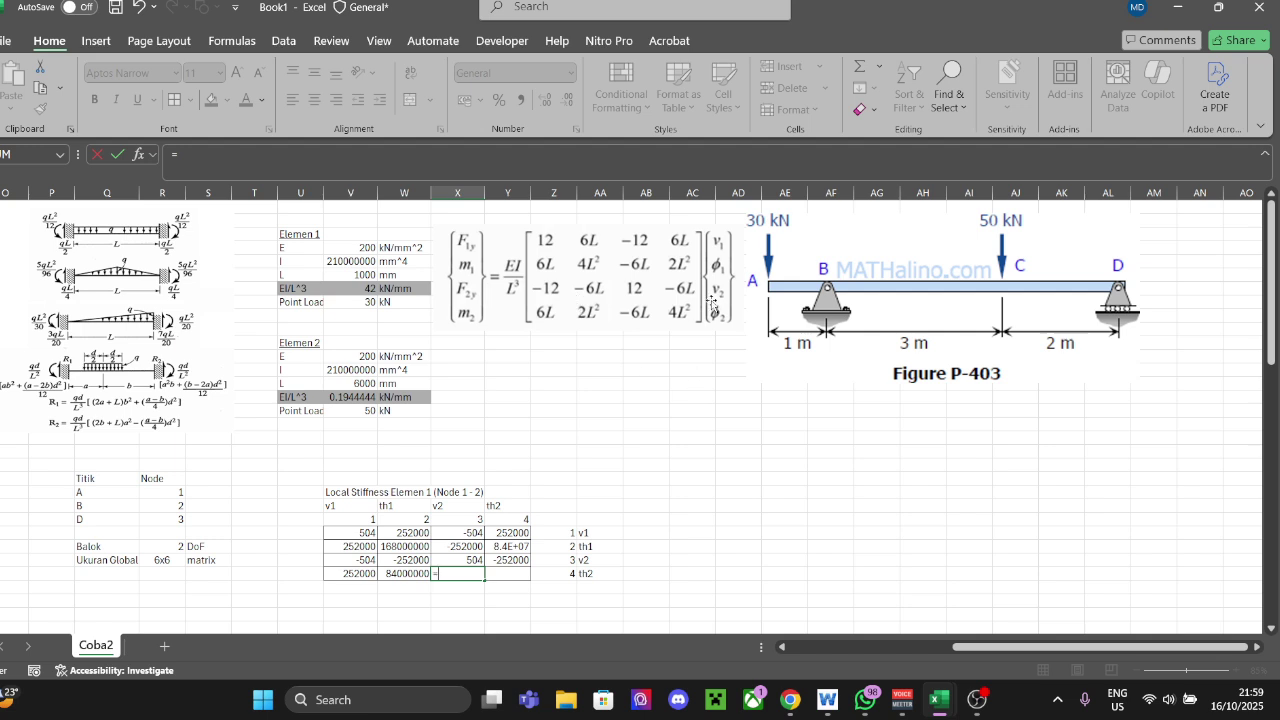
click(503, 561)
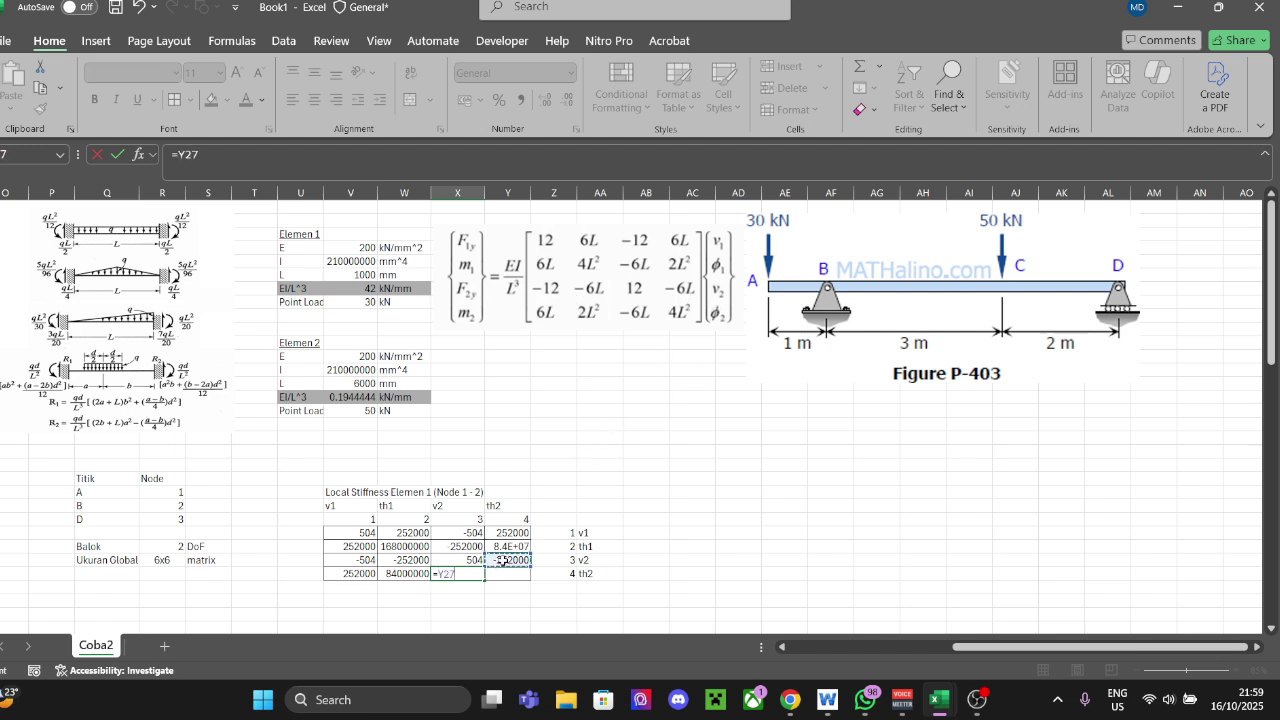
key(Return)
Step: Fill the last diagonal term of the matrix, Y28, with a reference to the 4L² term in W26
click(508, 574)
text(=)
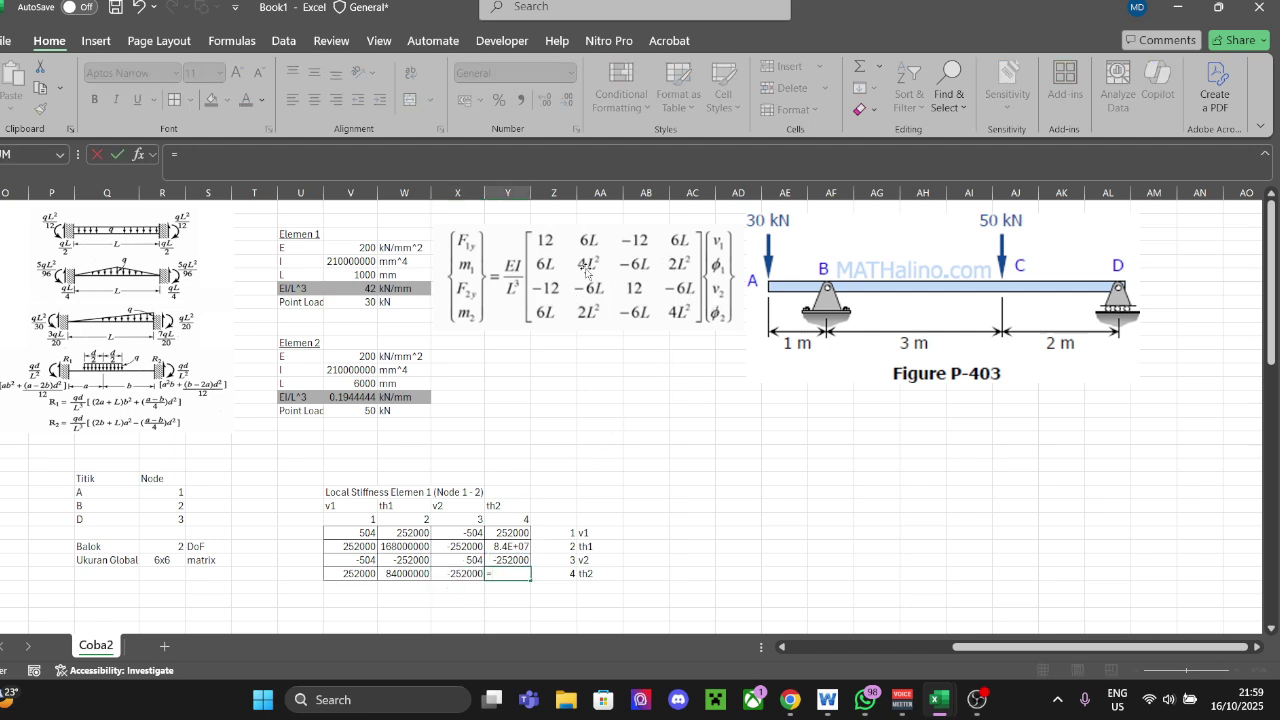
click(410, 546)
key(Return)
click(785, 546)
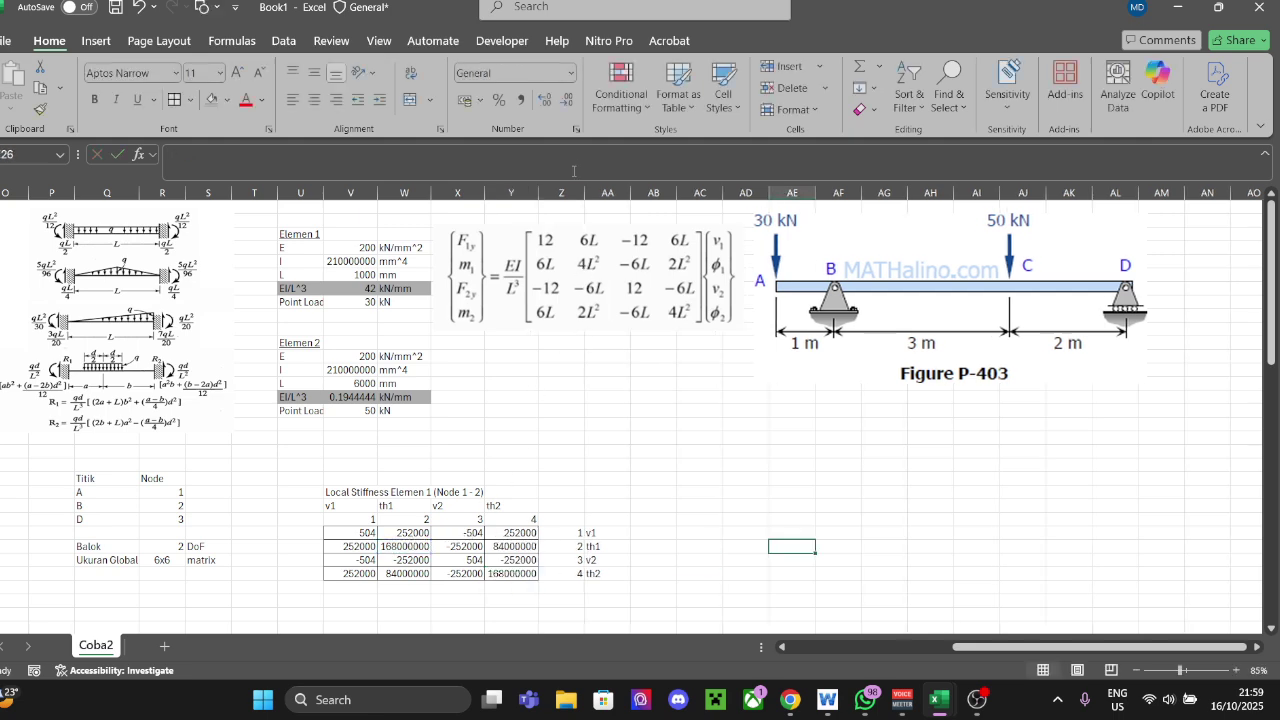
click(731, 492)
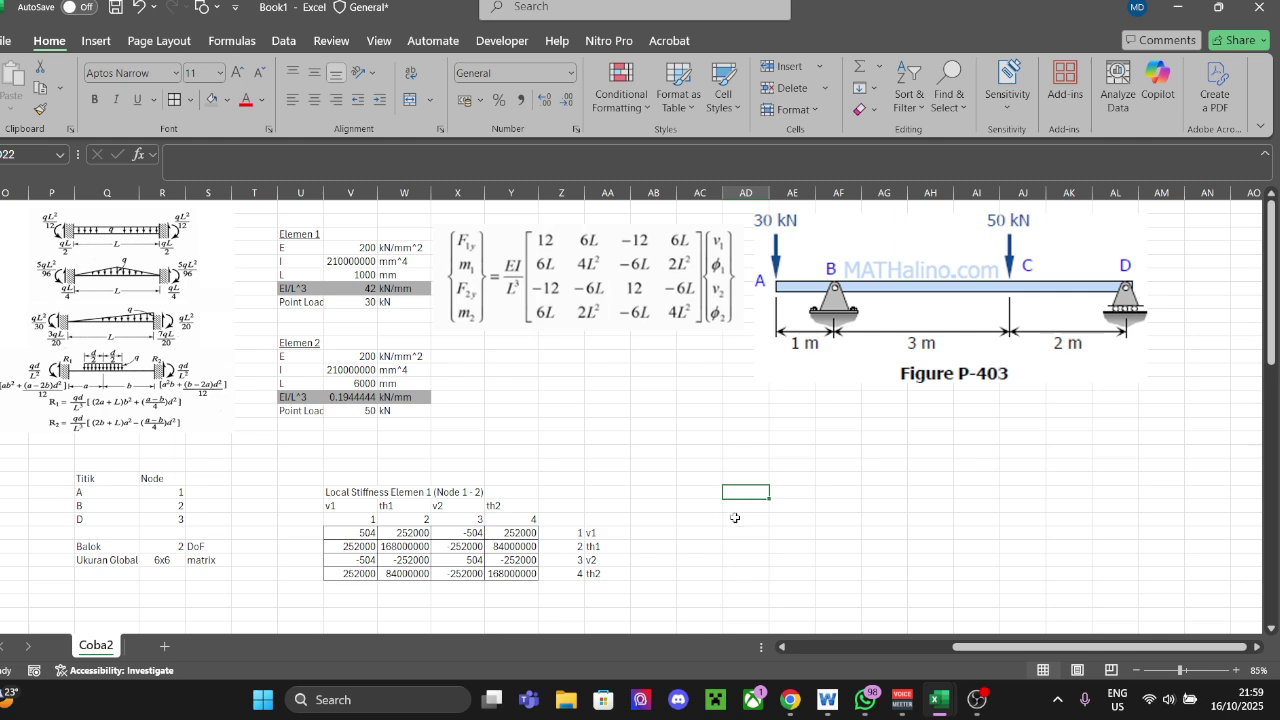
scroll(739, 537, down, 1)
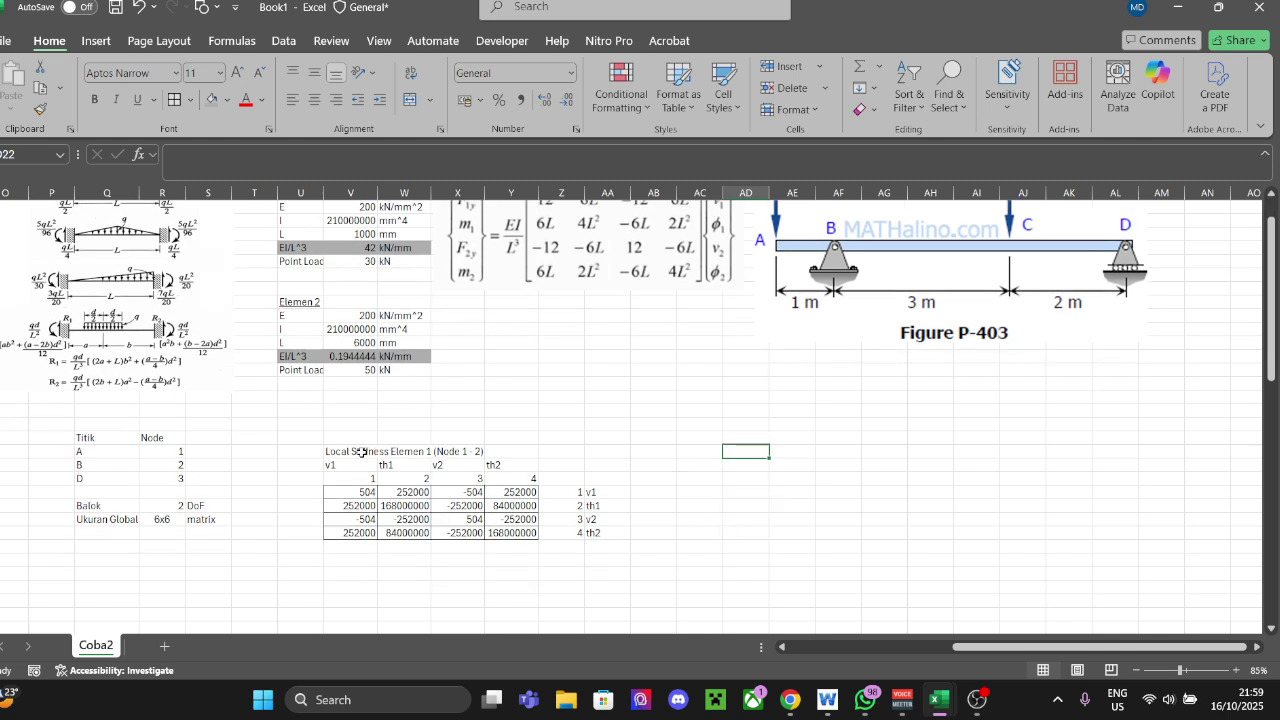
key(Down)
key(Right)
key(Right)
key(Left)
key(Left)
key(Left)
key(Left)
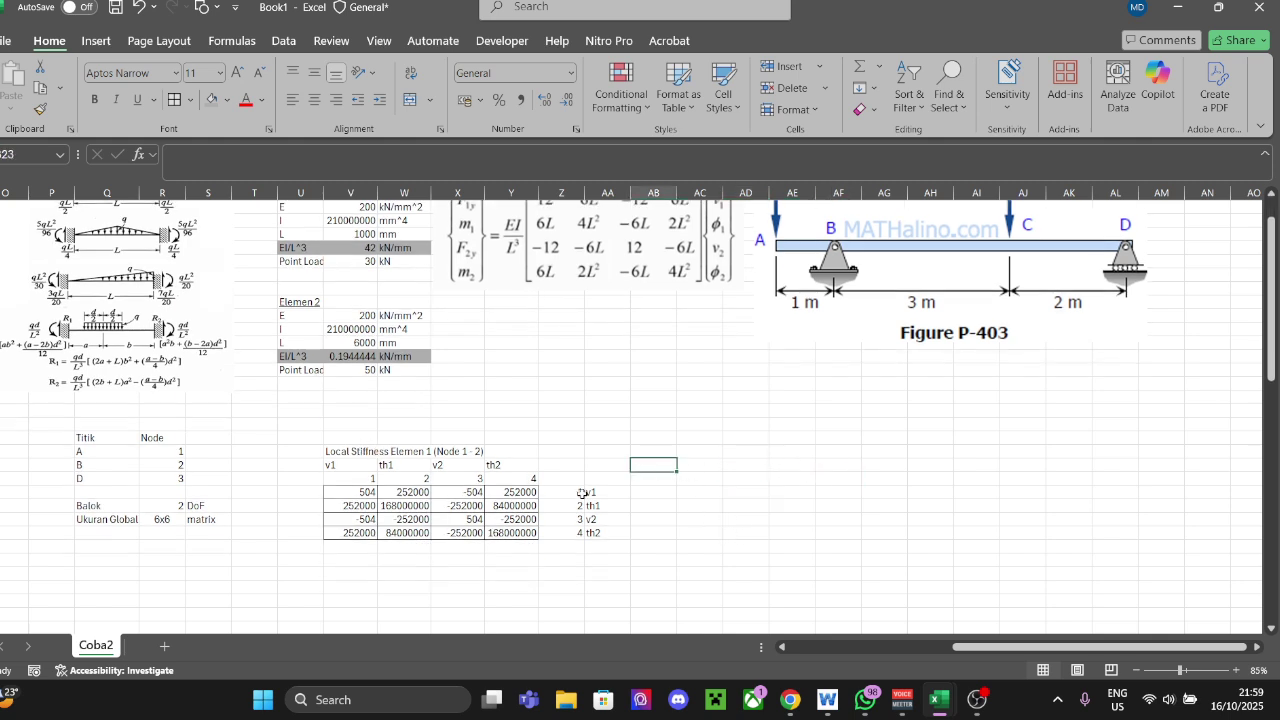
scroll(422, 474, up, 1)
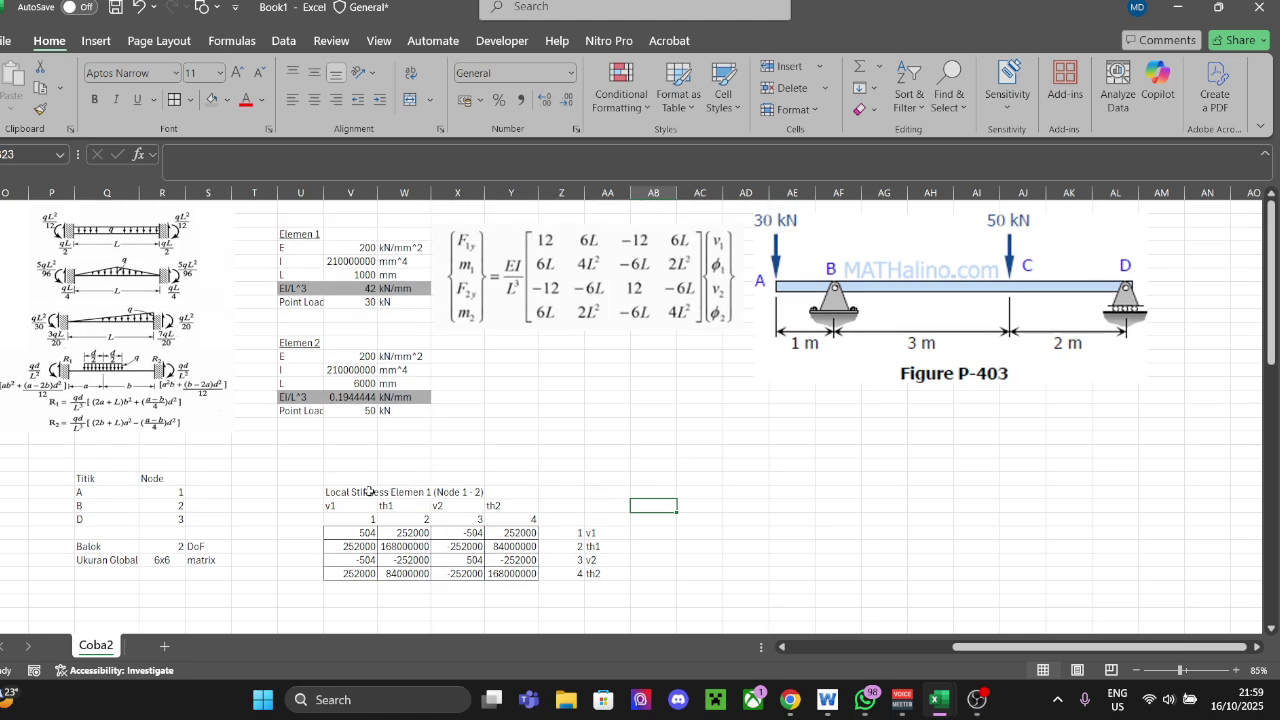
Step: Copy element 1's local stiffness table with its title and labels, V22:AA28, and paste it below, starting at V32
click(363, 547)
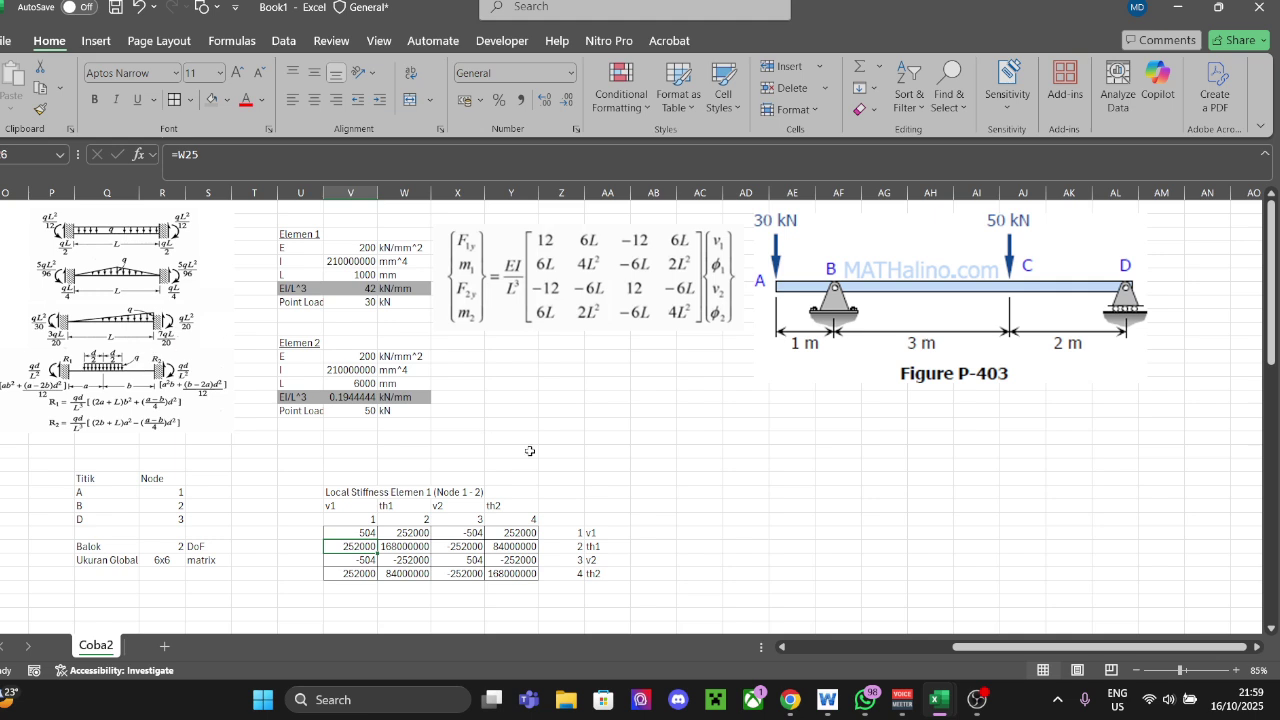
key(Up)
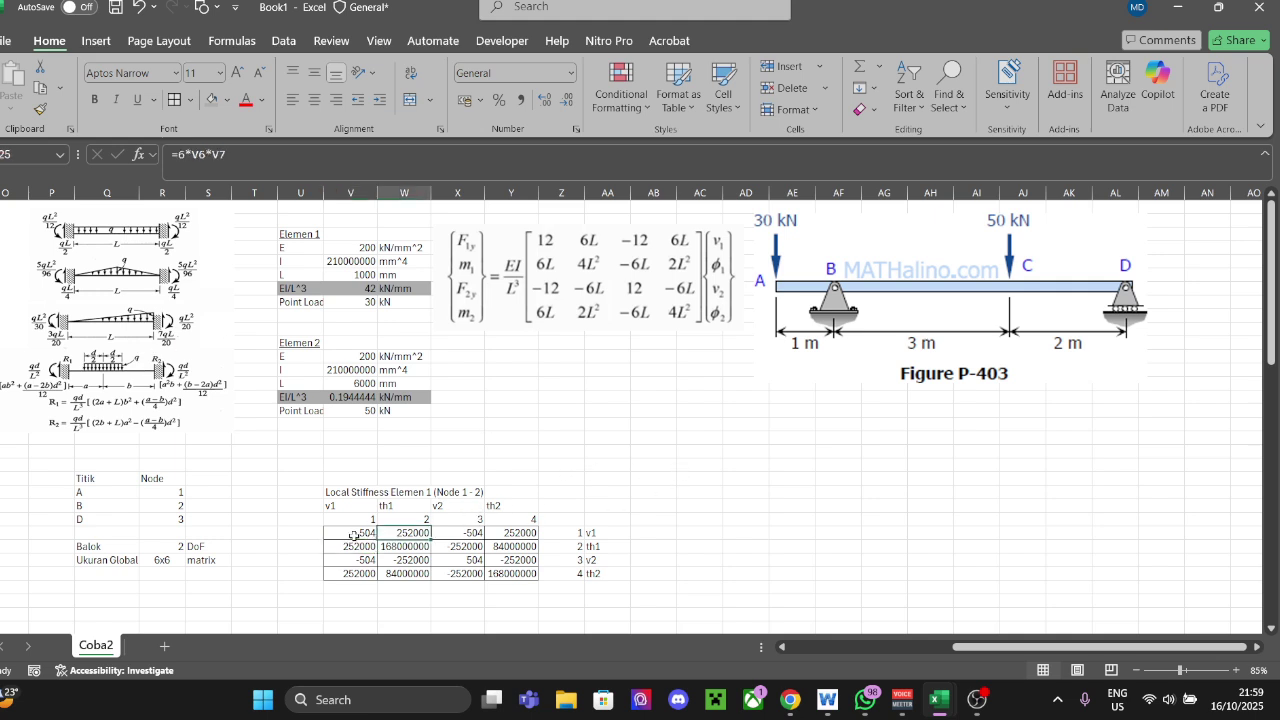
scroll(1070, 600, down, 1)
scroll(1070, 600, up, 1)
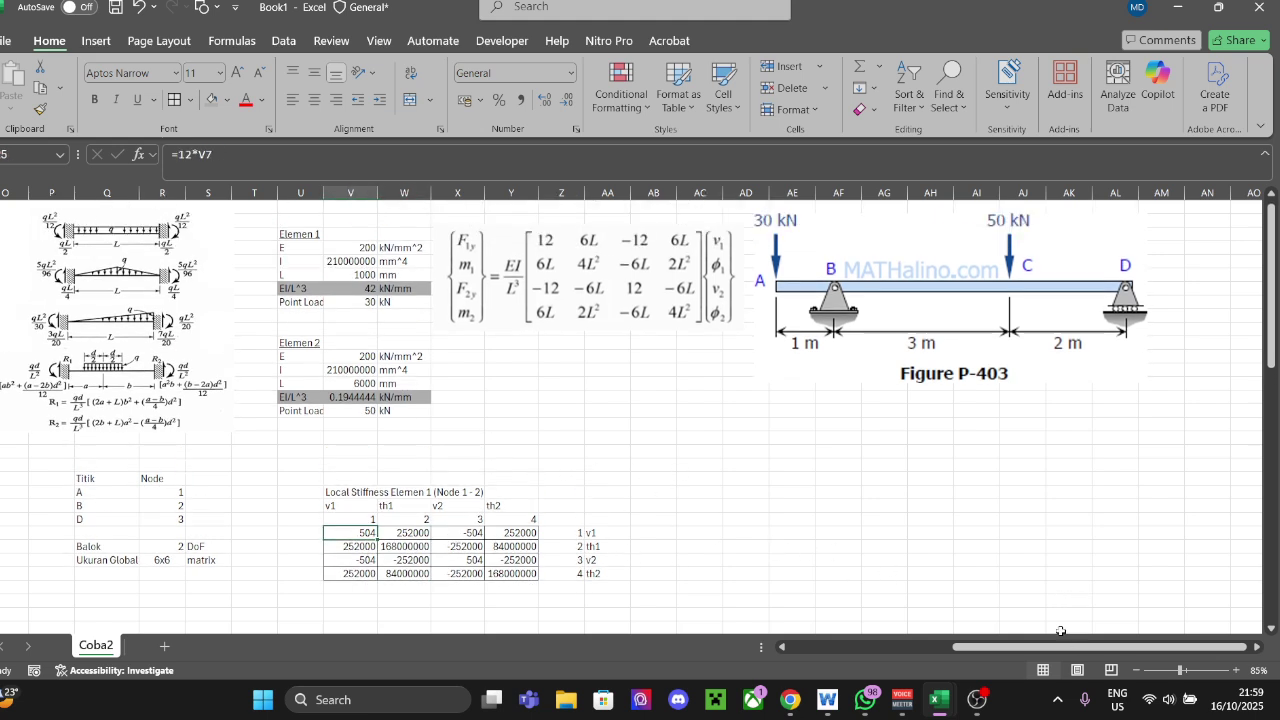
click(607, 519)
drag(336, 491, 607, 575)
key(ctrl+c)
click(760, 488)
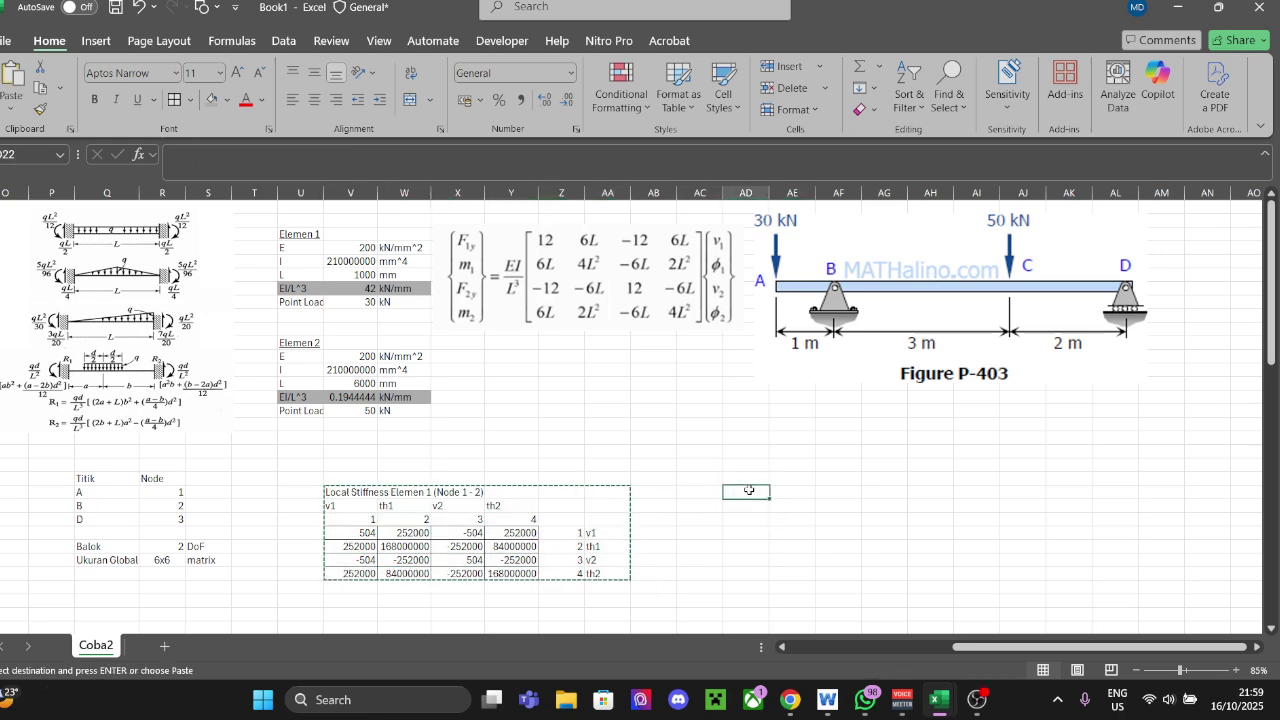
scroll(640, 534, down, 2)
click(353, 547)
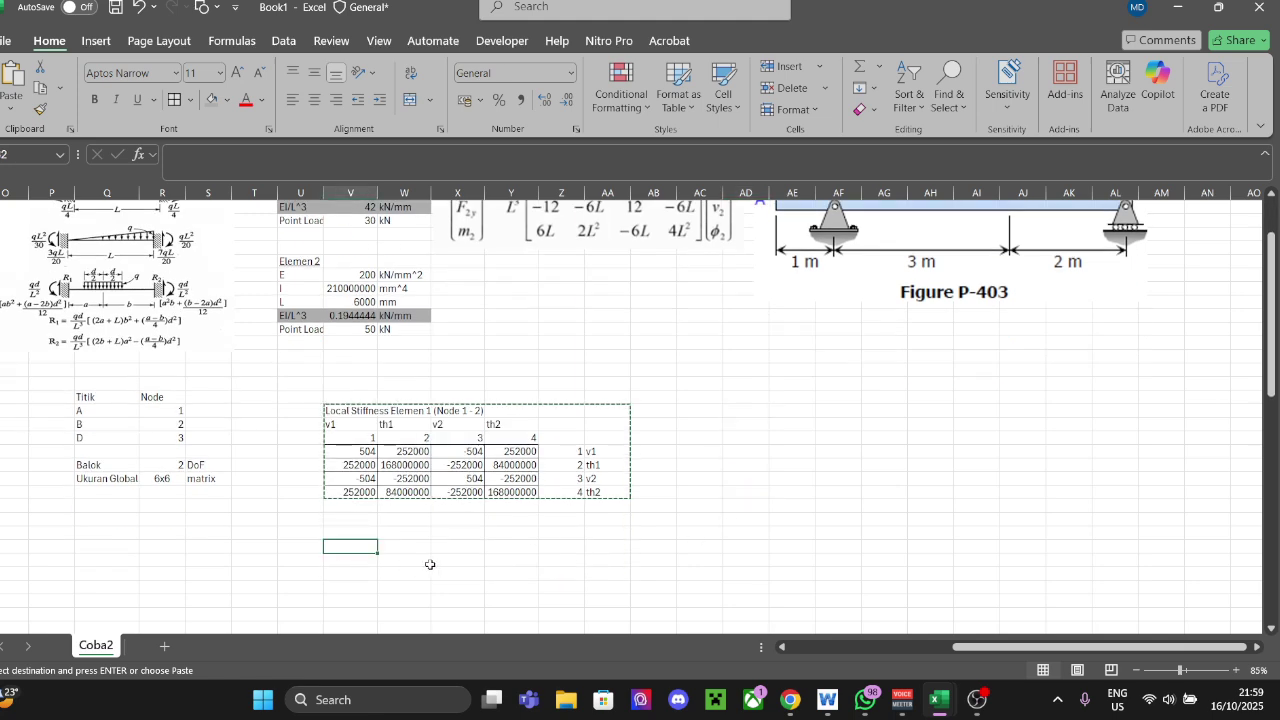
key(ctrl+v)
Step: Try to correct the shifted reference in the pasted matrix's first term, V35, by changing the formula to =12*V8
click(855, 507)
click(349, 587)
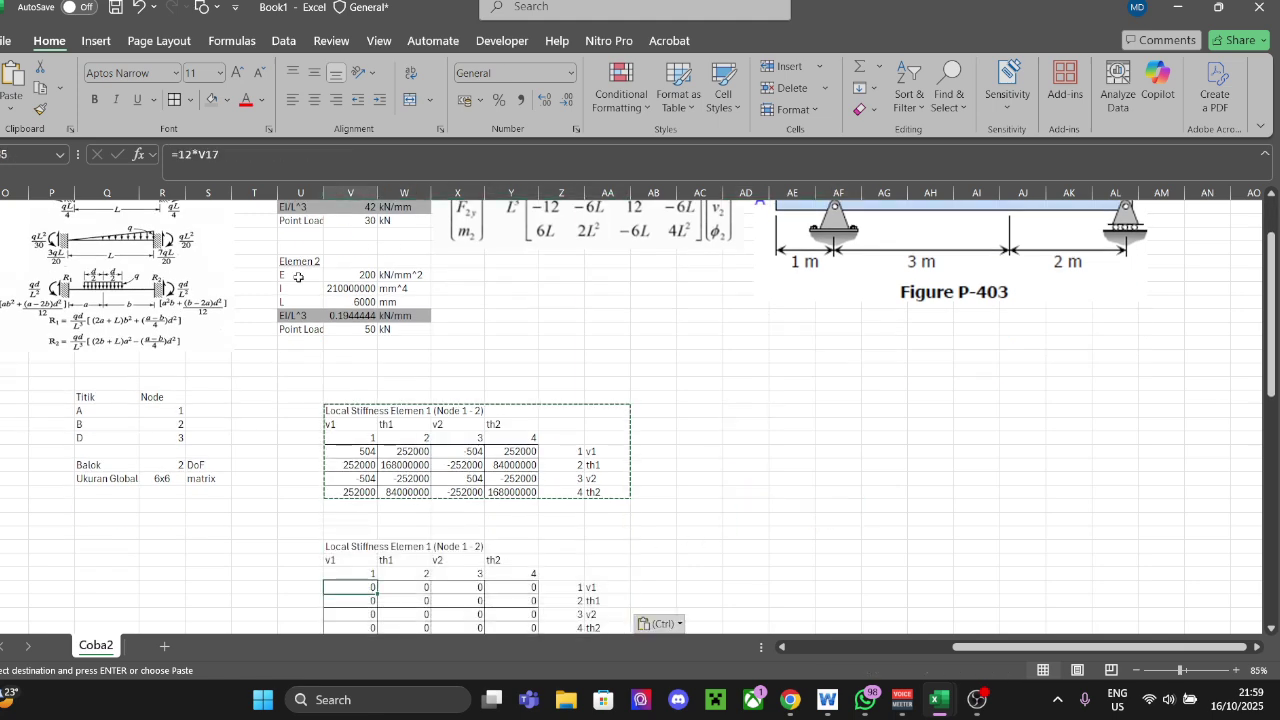
text(=12*V17)
scroll(536, 408, up, 1)
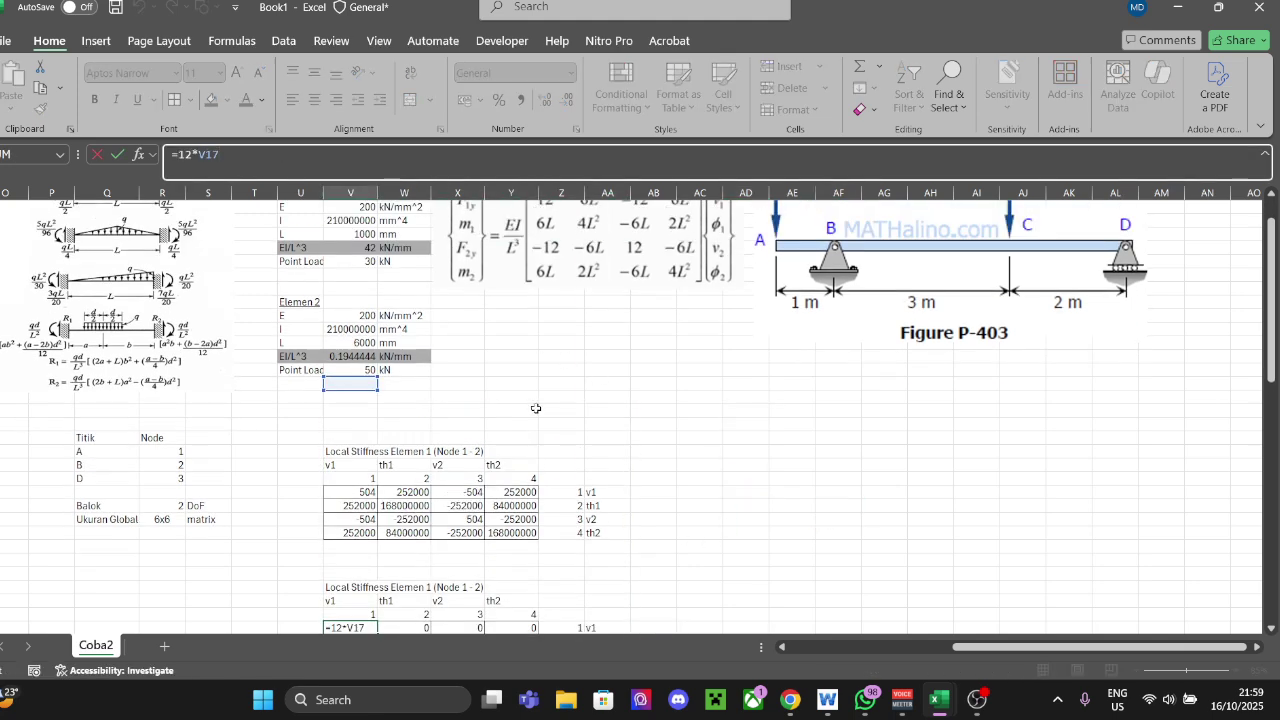
click(352, 275)
click(369, 259)
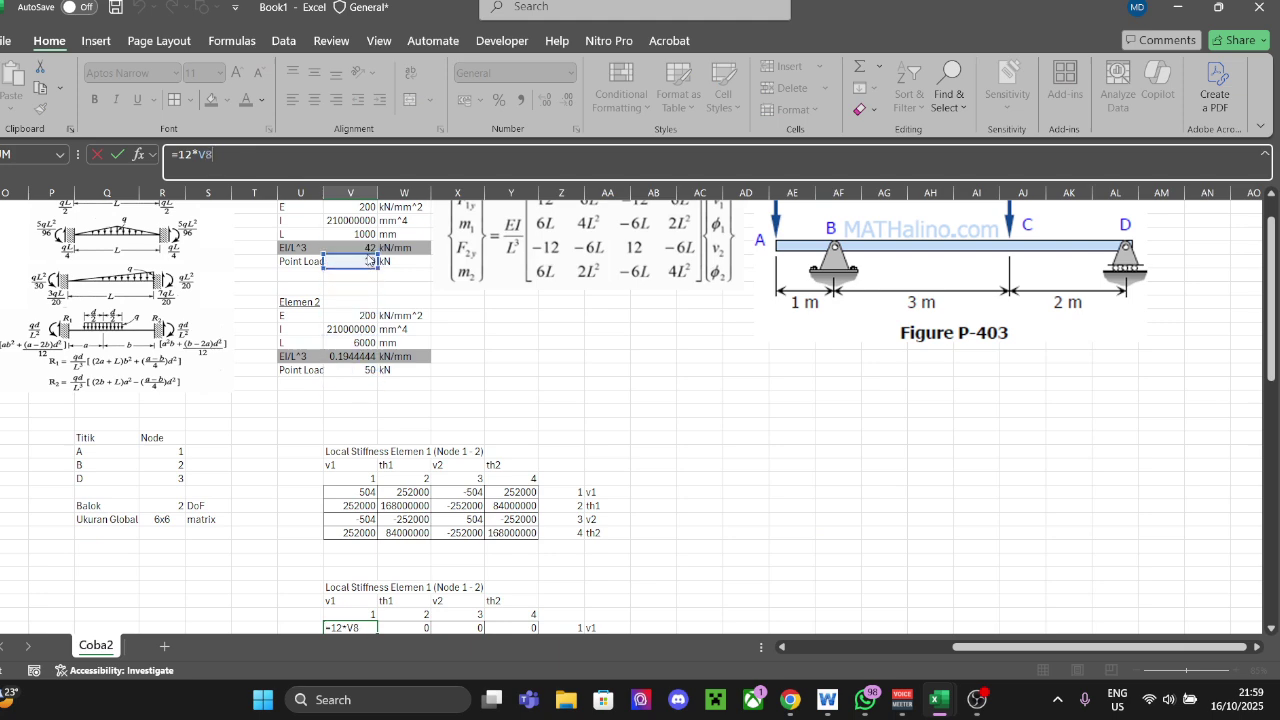
key(Return)
Step: Undo the edit of the first term and the pasting of the stiffness table
scroll(640, 320, down, 1)
click(650, 328)
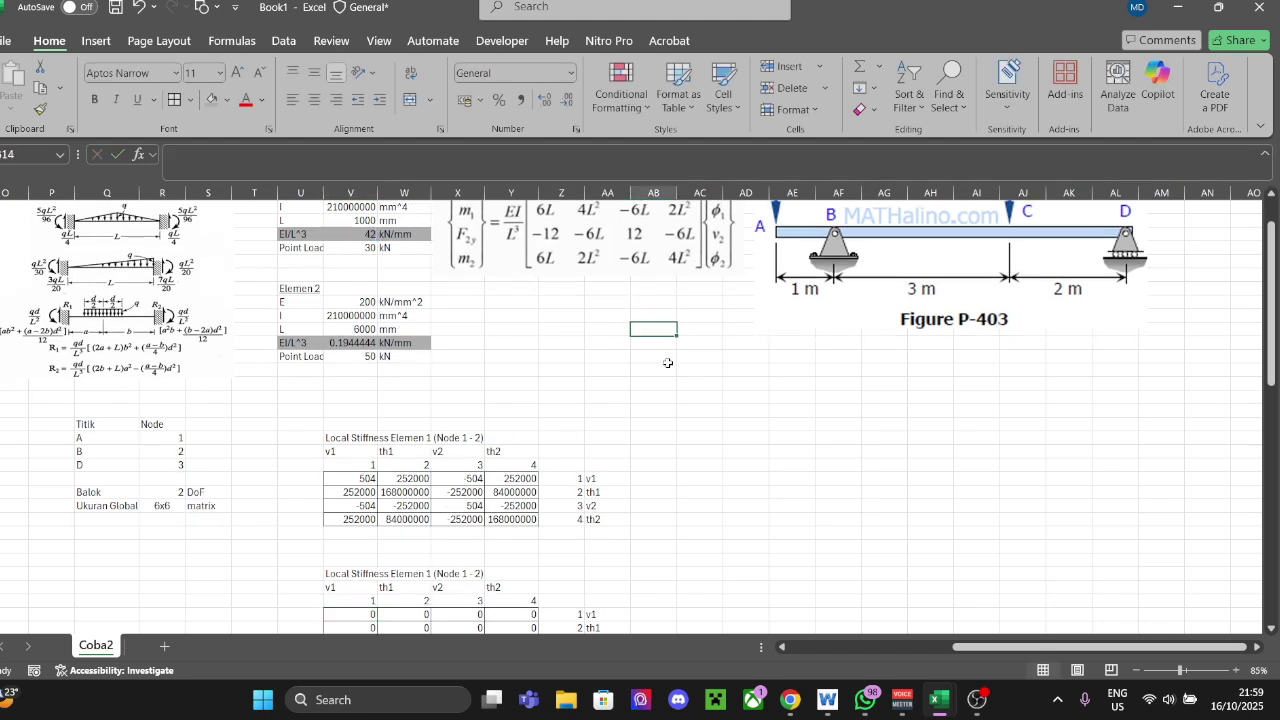
key(ctrl+z)
key(ctrl+z)
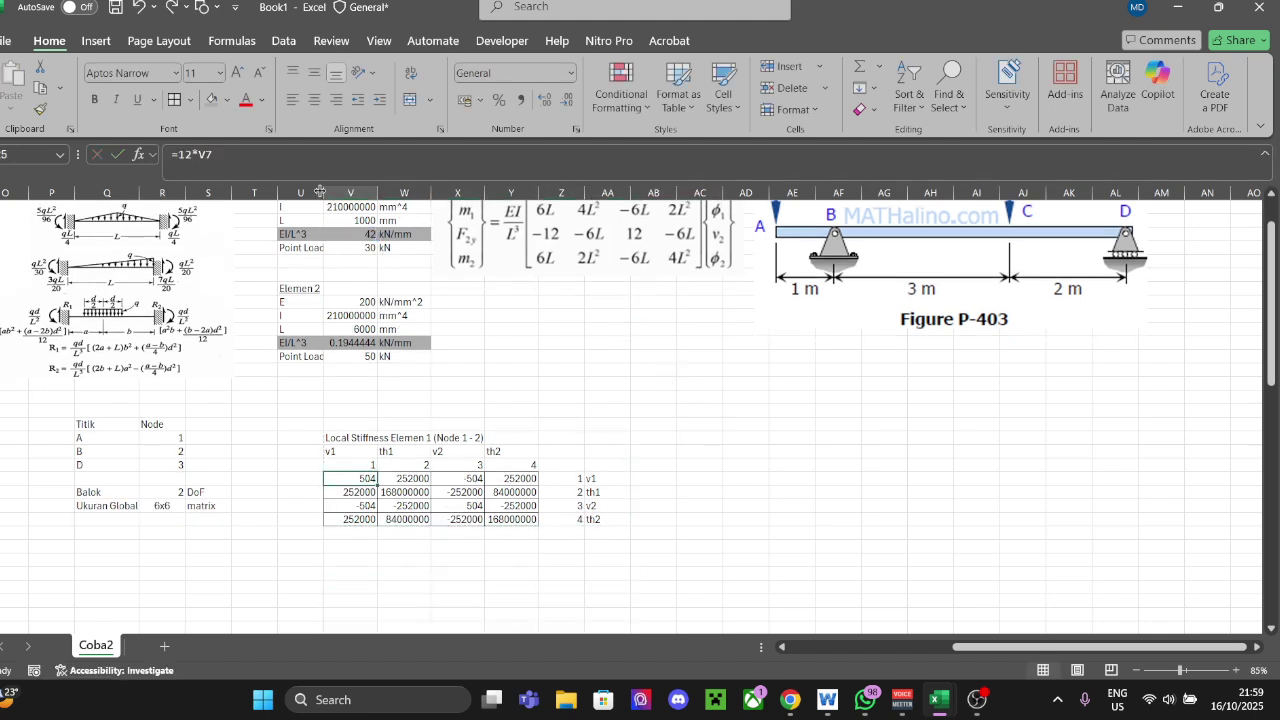
Step: Lock the EI/L^3 reference in the first matrix term, V25, so the formula reads =12*$V$7
click(288, 162)
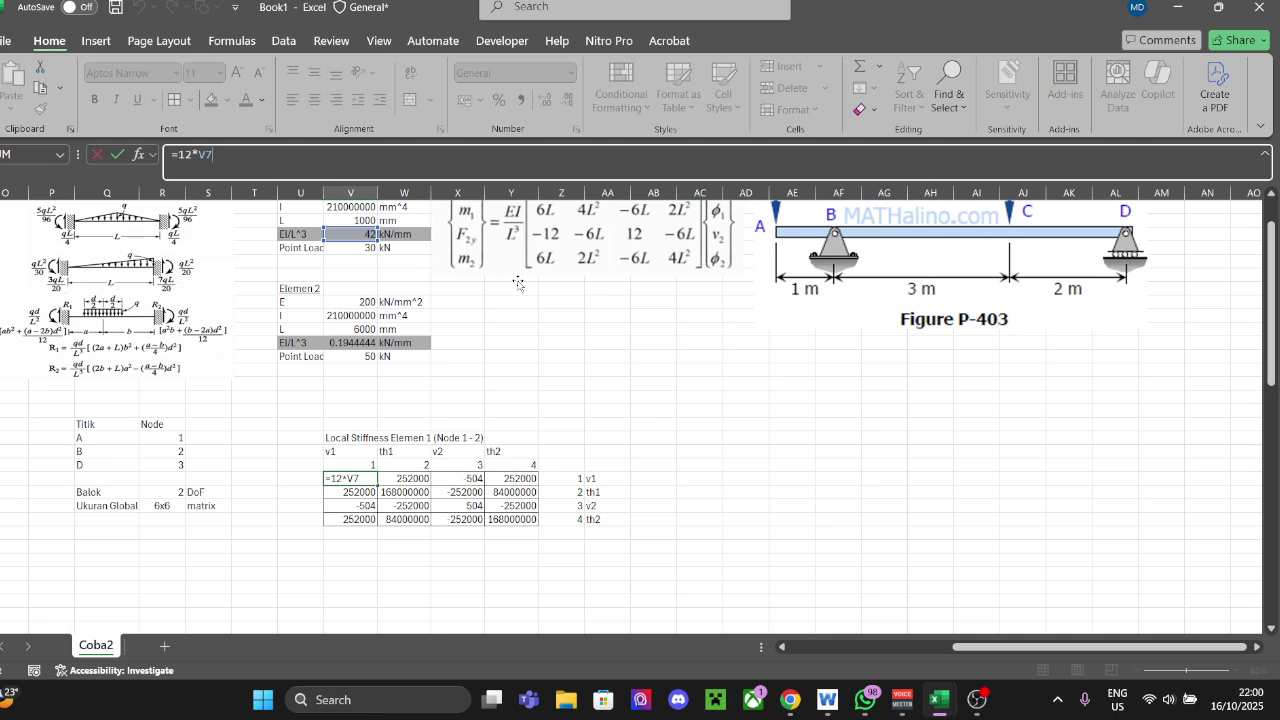
click(748, 354)
click(430, 477)
text(=6*V6*V7)
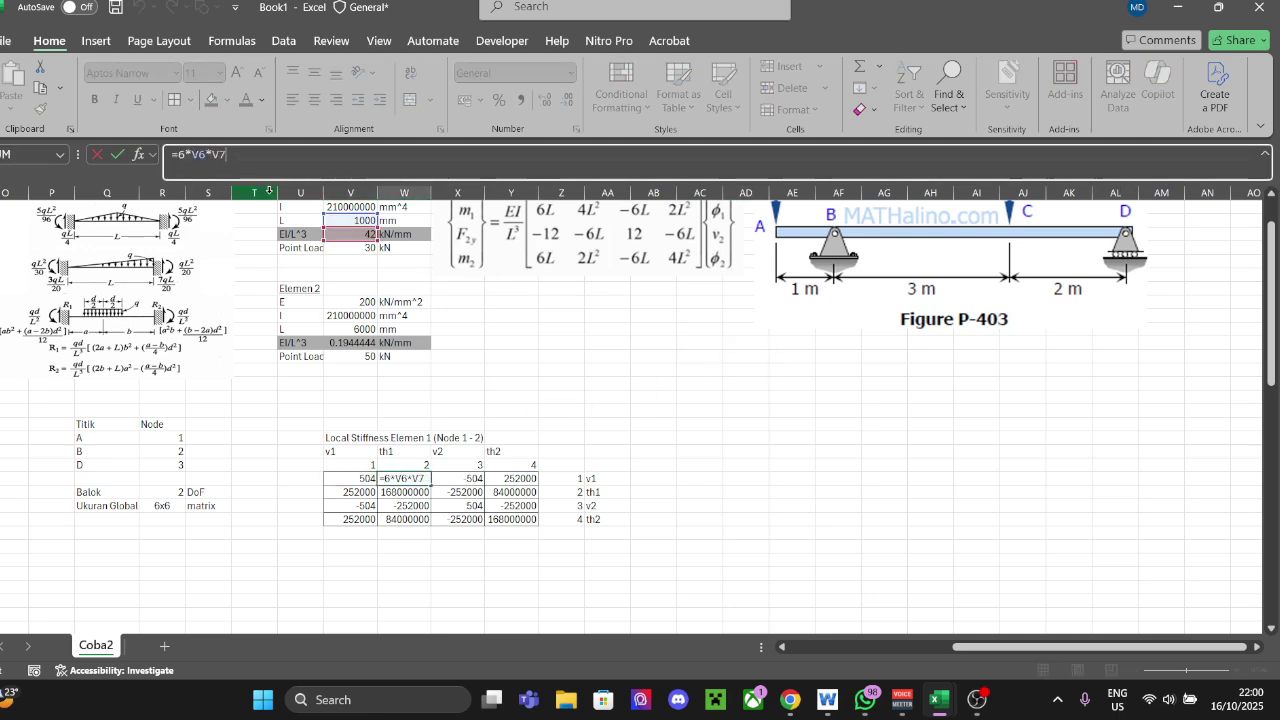
scroll(268, 191, up, 1)
key(F4)
key(Left)
key(Left)
key(Left)
key(Left)
key(Left)
key(Right)
key(Right)
key(Right)
key(Right)
key(Down)
key(Down)
key(Down)
key(Down)
key(Down)
key(Down)
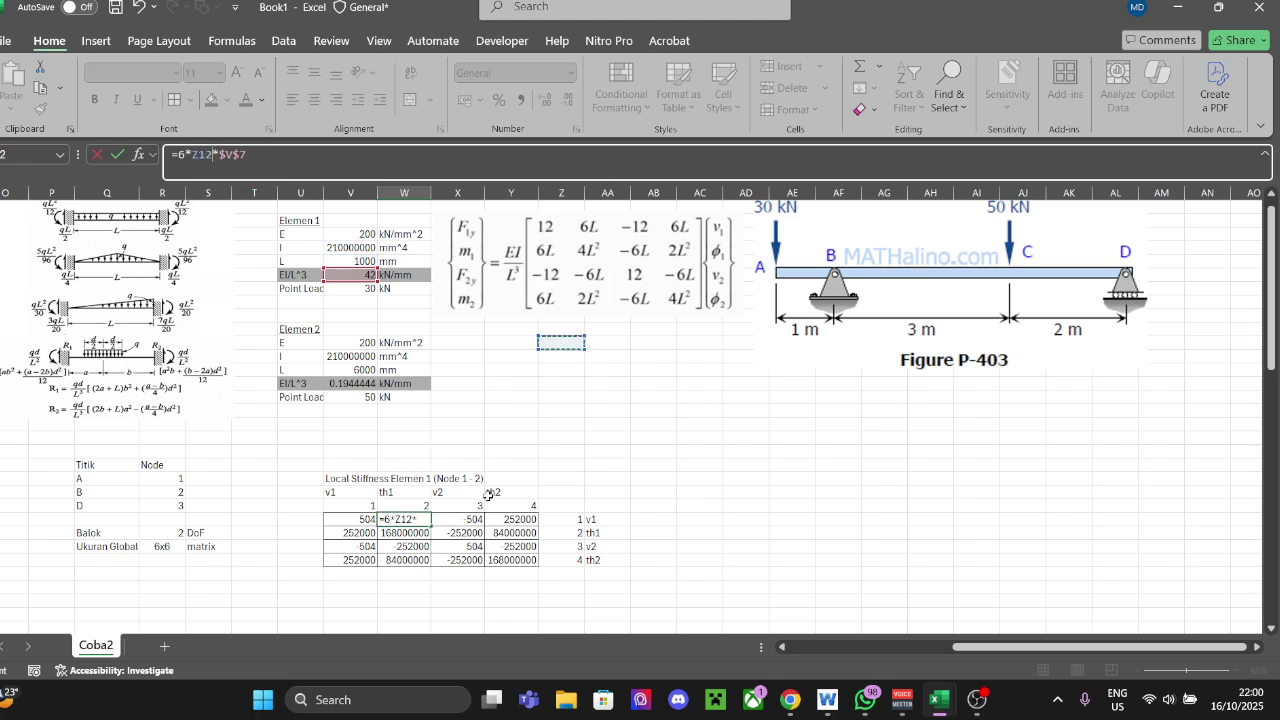
key(Escape)
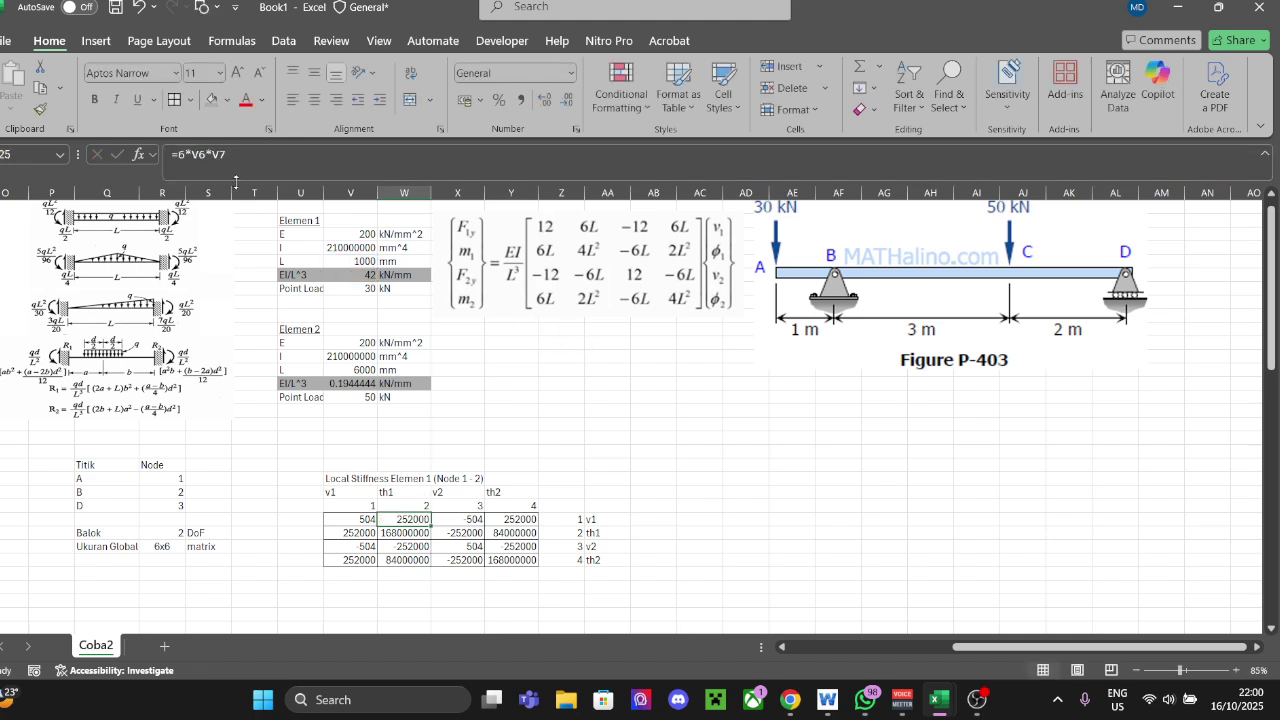
Step: Lock the L and EI/L^3 references in the 6L term, W25, so the formula reads =6*$V$6*$V$7
click(206, 155)
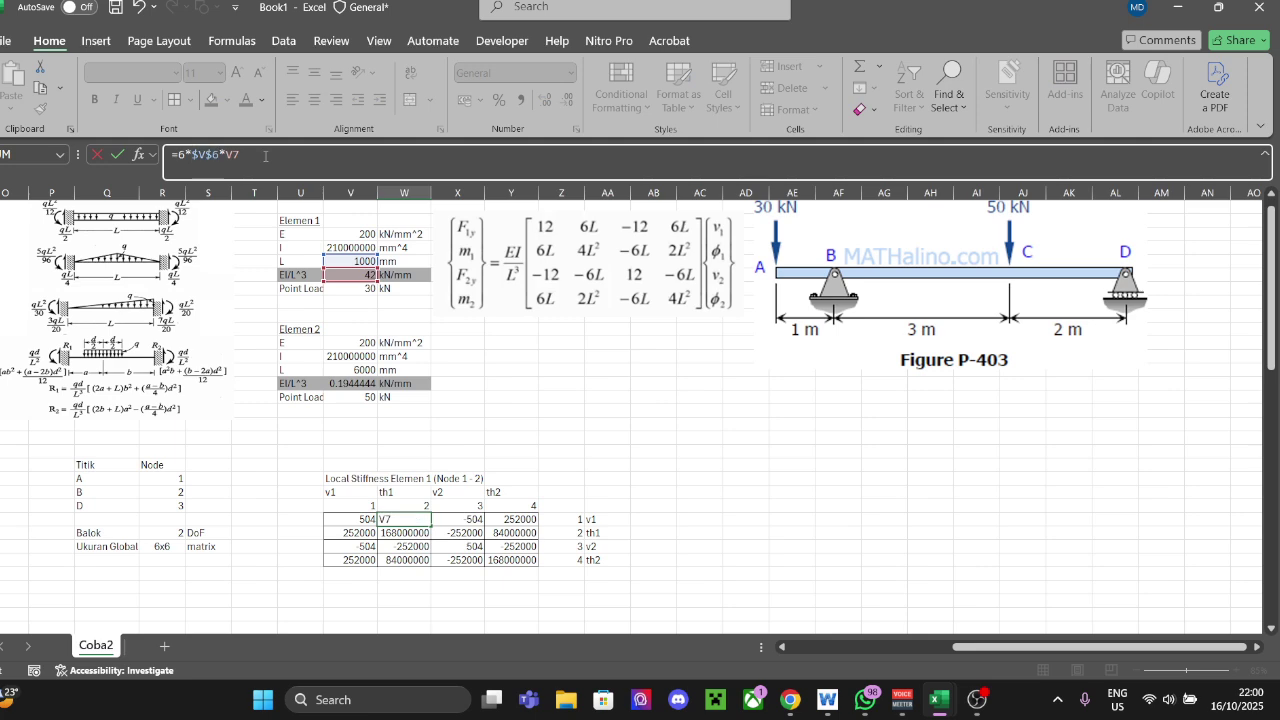
key(Return)
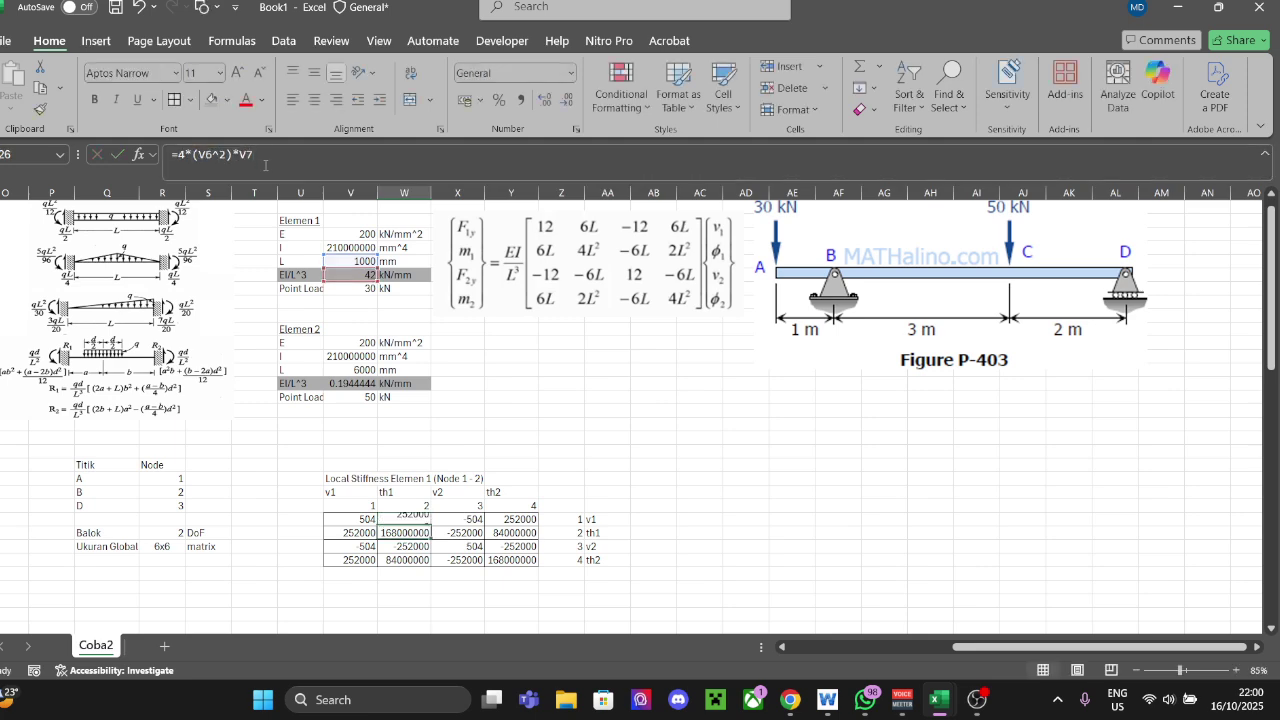
Step: Check the formulas in X25, Y25 and V26 for direct references to element 1's properties
click(445, 522)
click(198, 155)
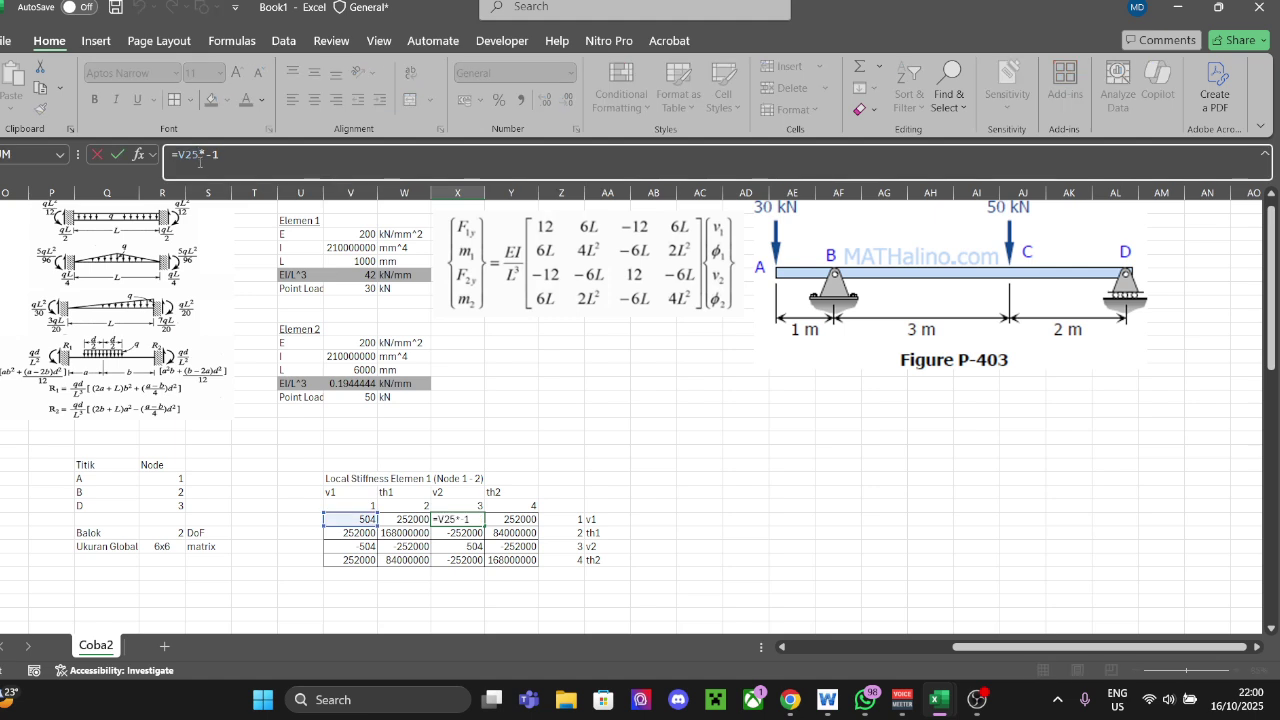
key(Escape)
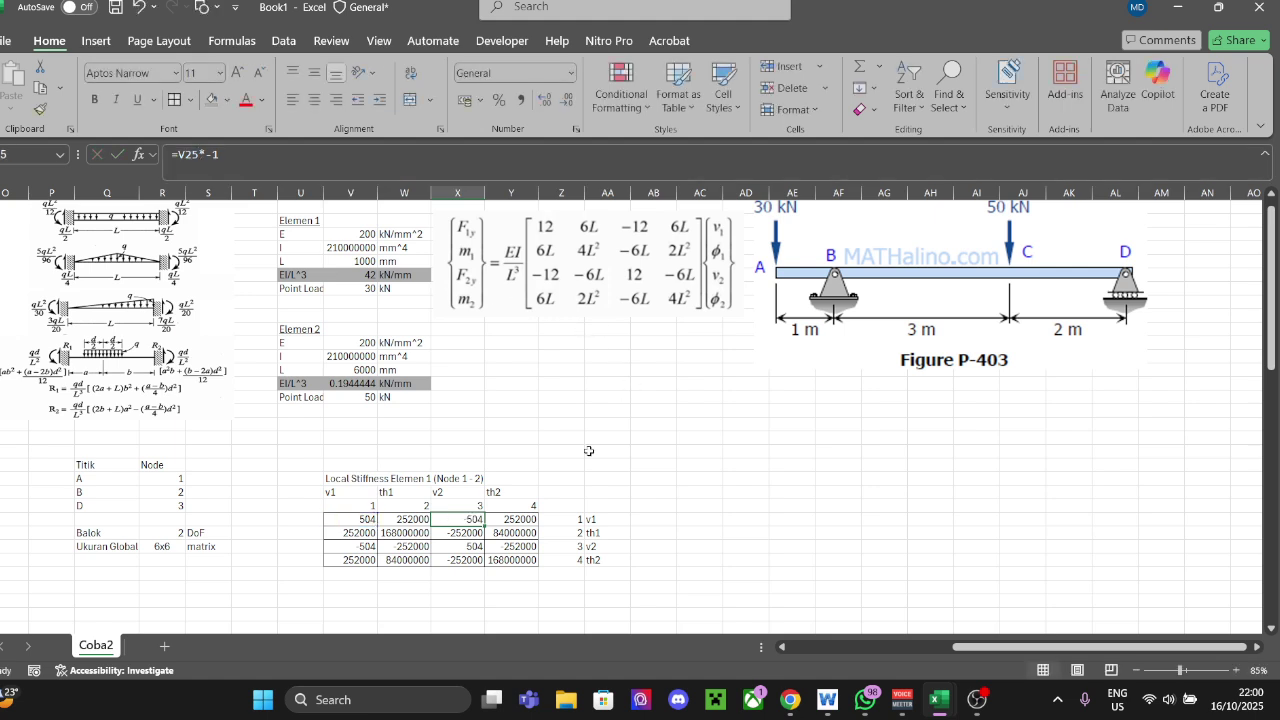
click(502, 522)
click(190, 157)
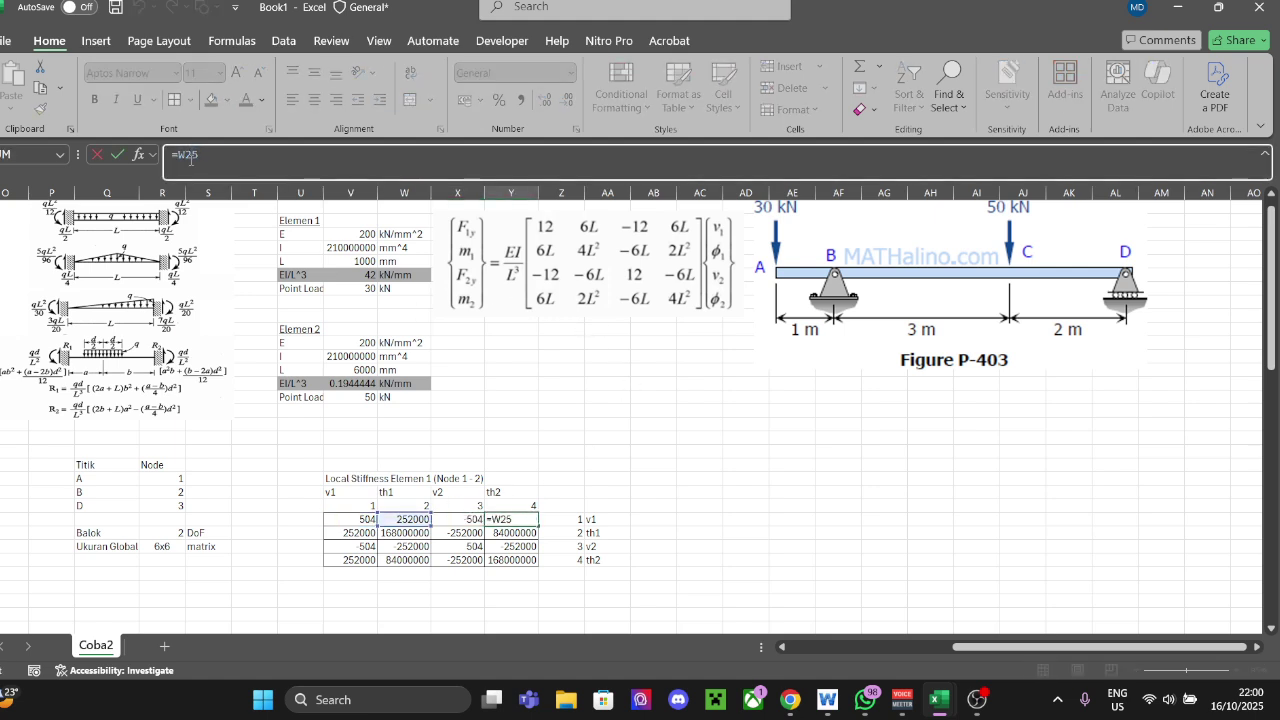
key(Escape)
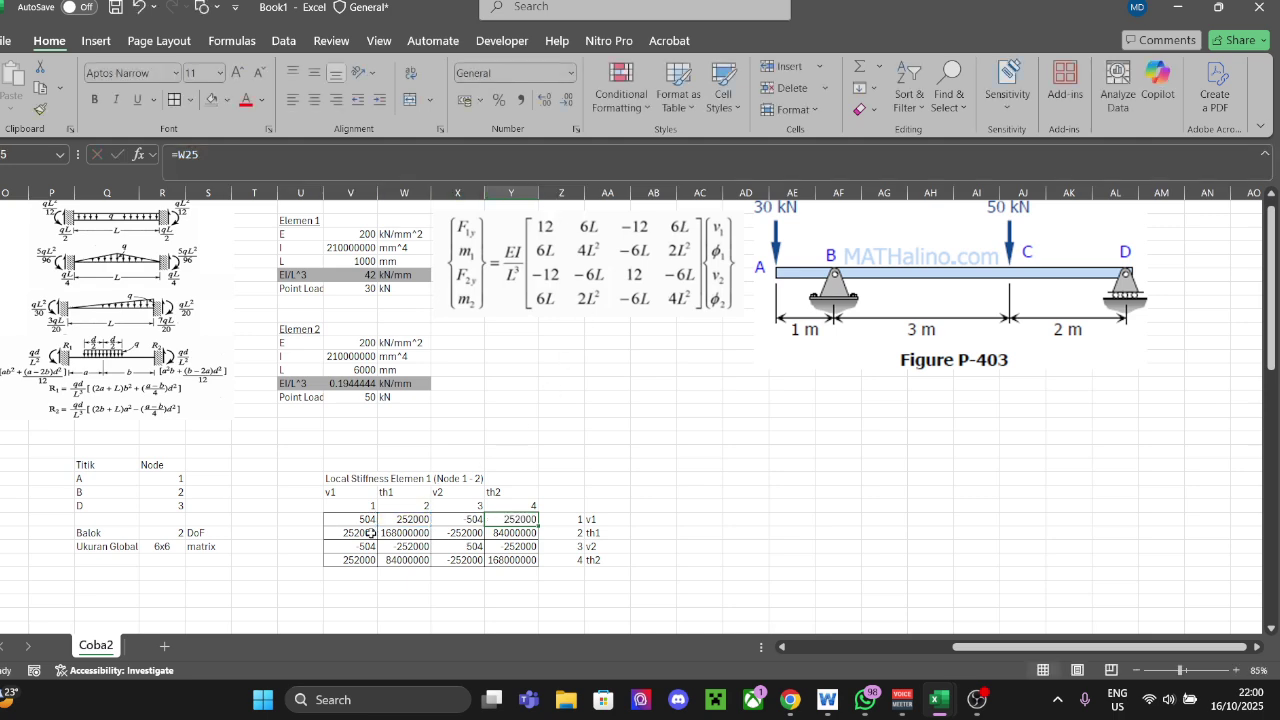
click(370, 533)
Step: Lock the property references in the 4L² term, W26, so the formula reads =4*($V$6^2)*$V$7
click(403, 535)
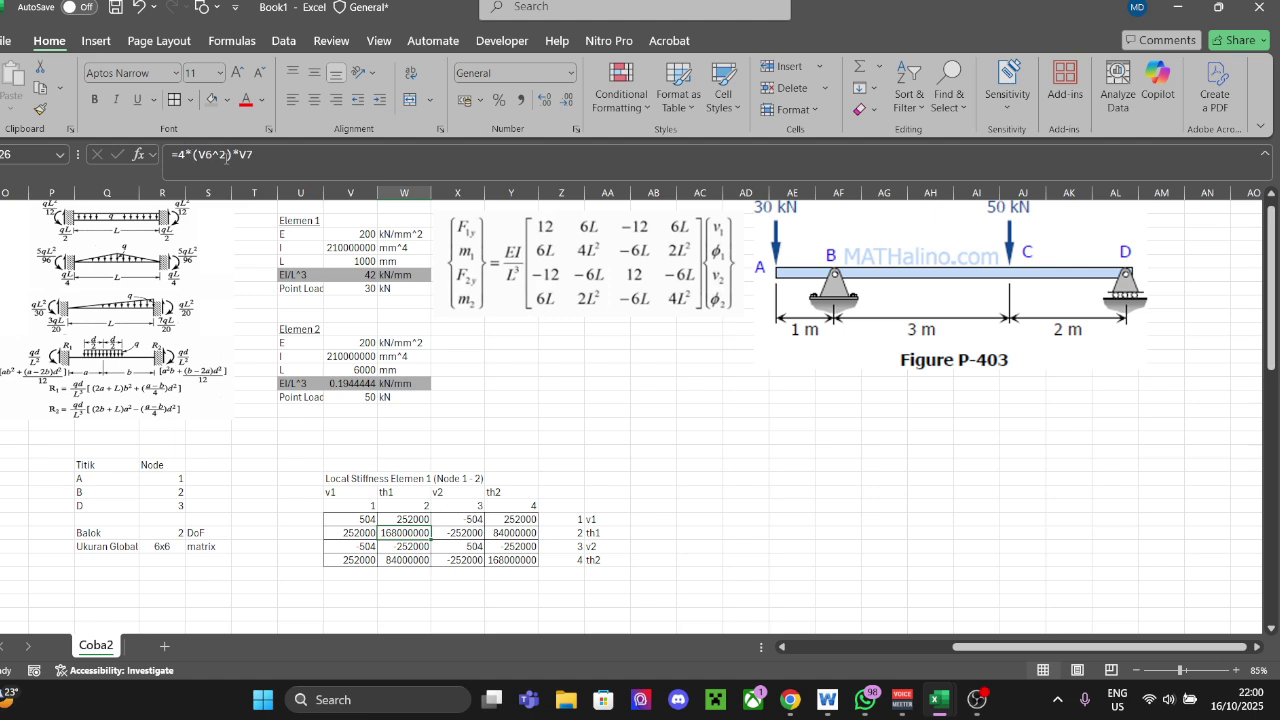
click(203, 155)
key(F4)
click(267, 157)
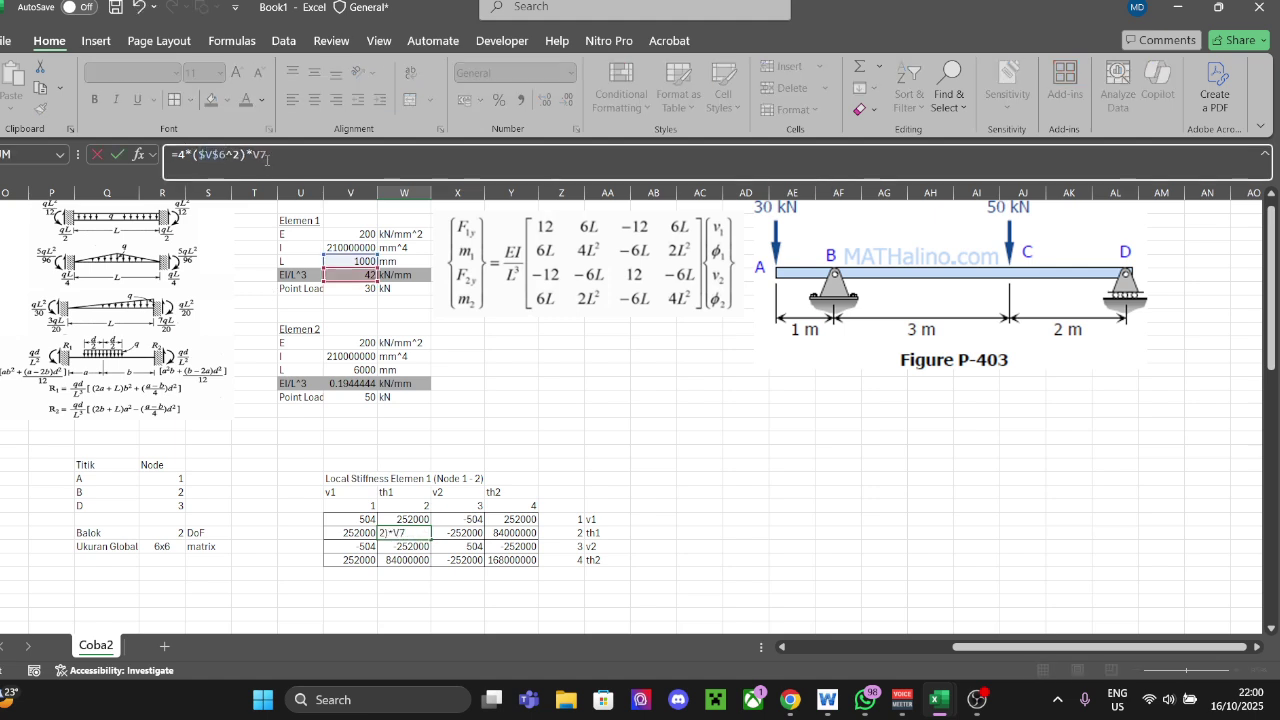
key(F4)
key(Return)
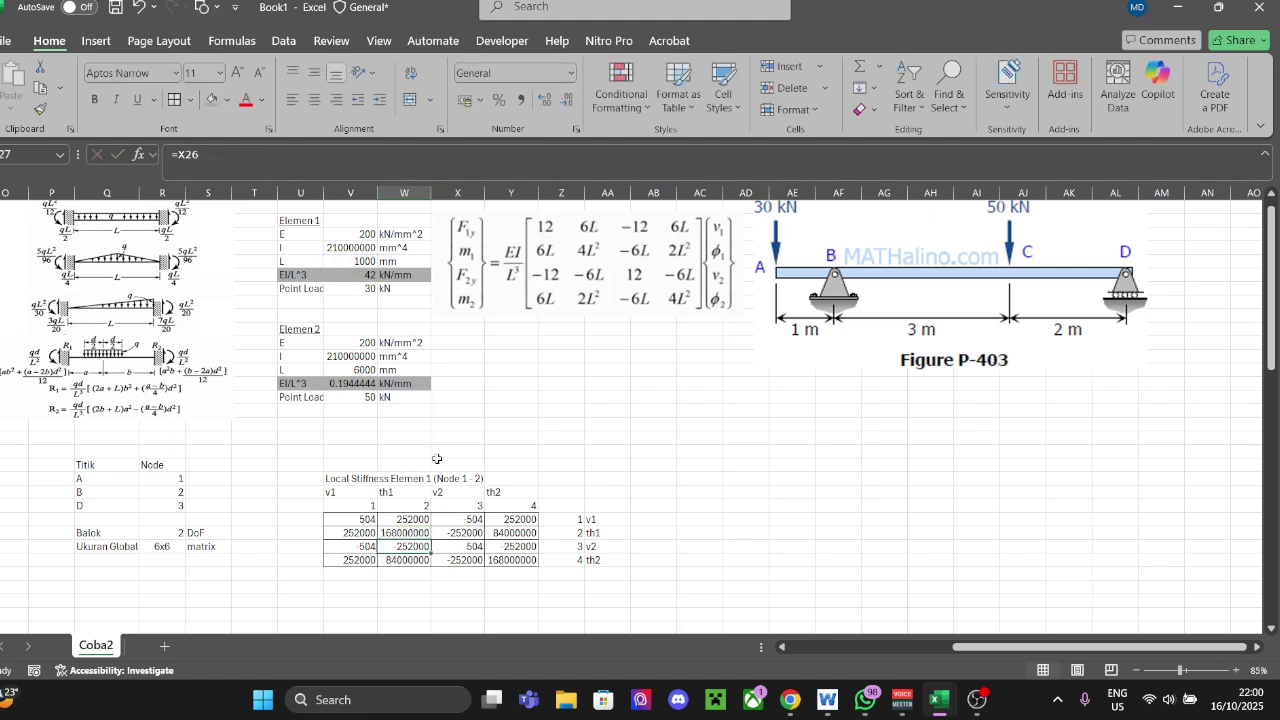
Step: Lock the property references in the 2L² term, Y26, so the formula reads =2*($V$6^2)*$V$7
click(465, 541)
click(514, 533)
click(212, 155)
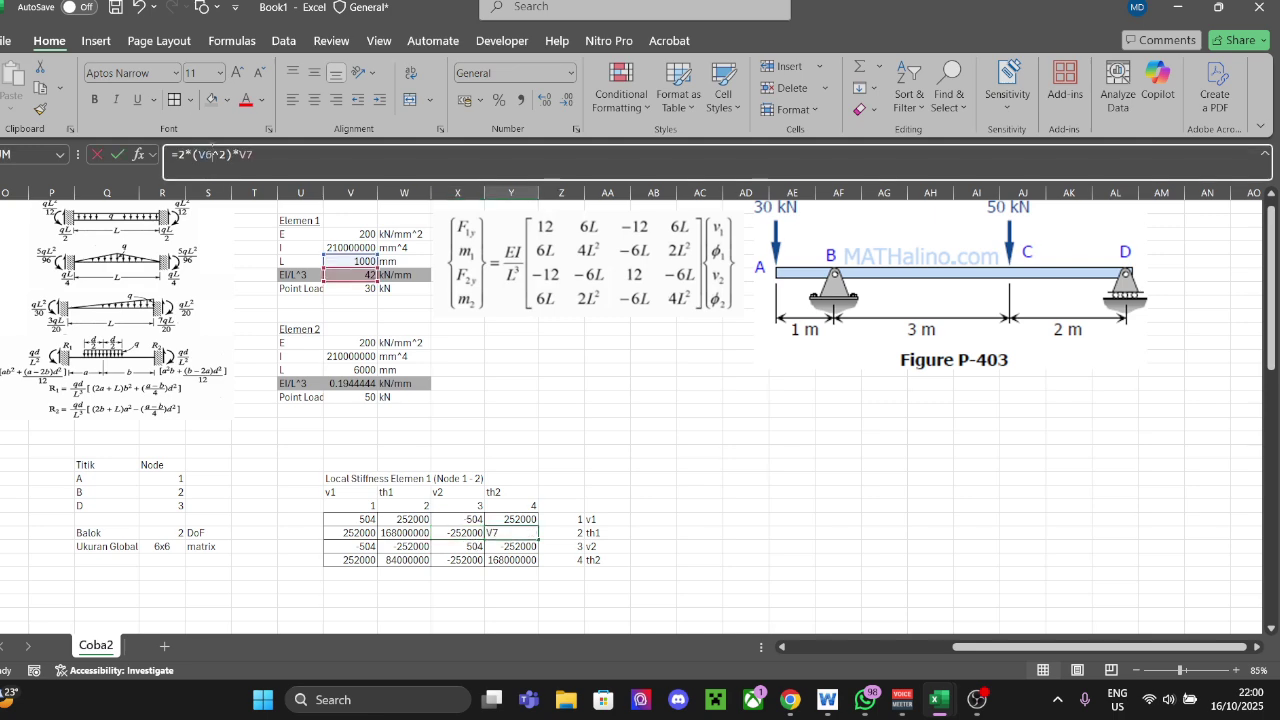
key(F4)
click(281, 155)
key(F4)
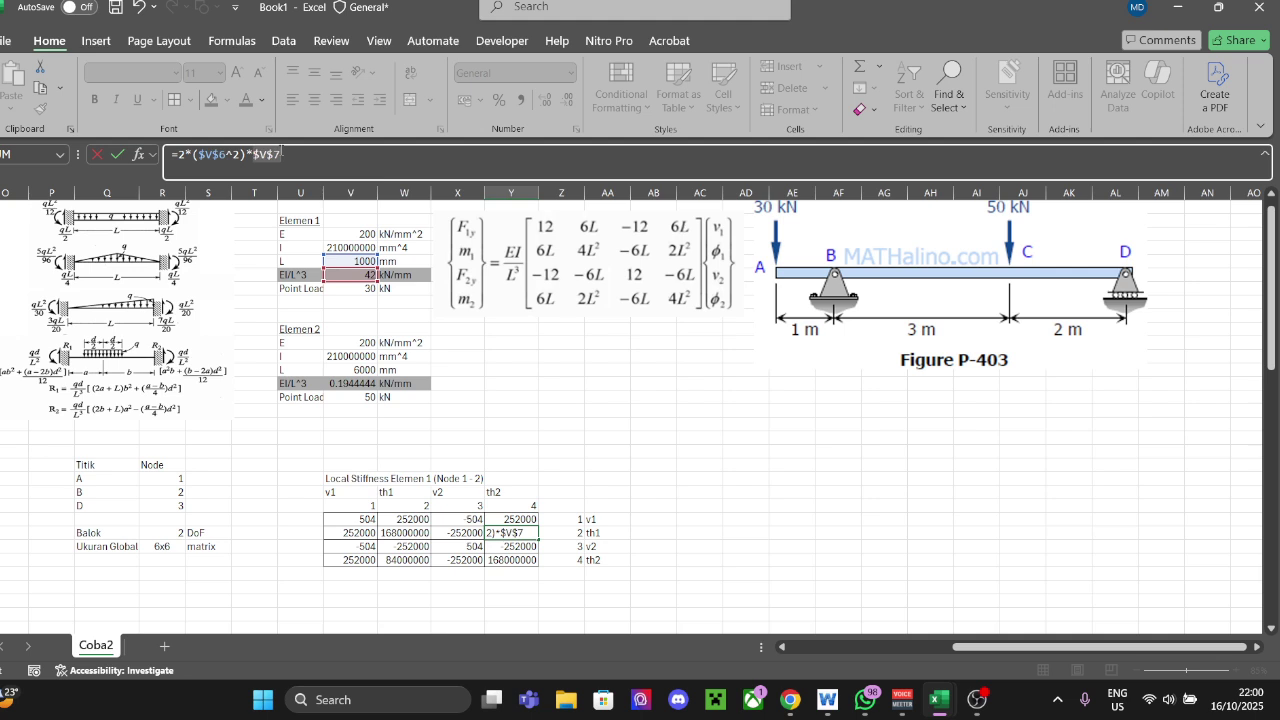
key(Return)
Step: Review the formulas in the third and fourth matrix rows for direct references to element 1's properties
click(362, 546)
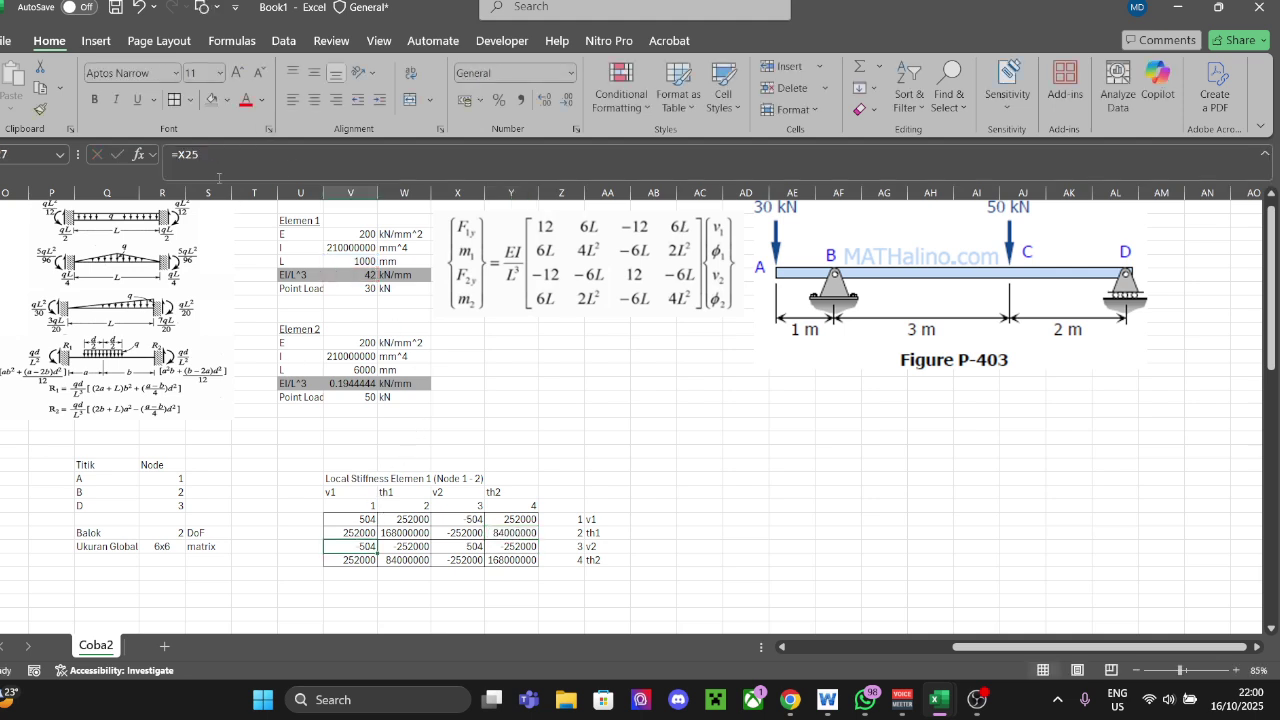
key(F2)
key(Tab)
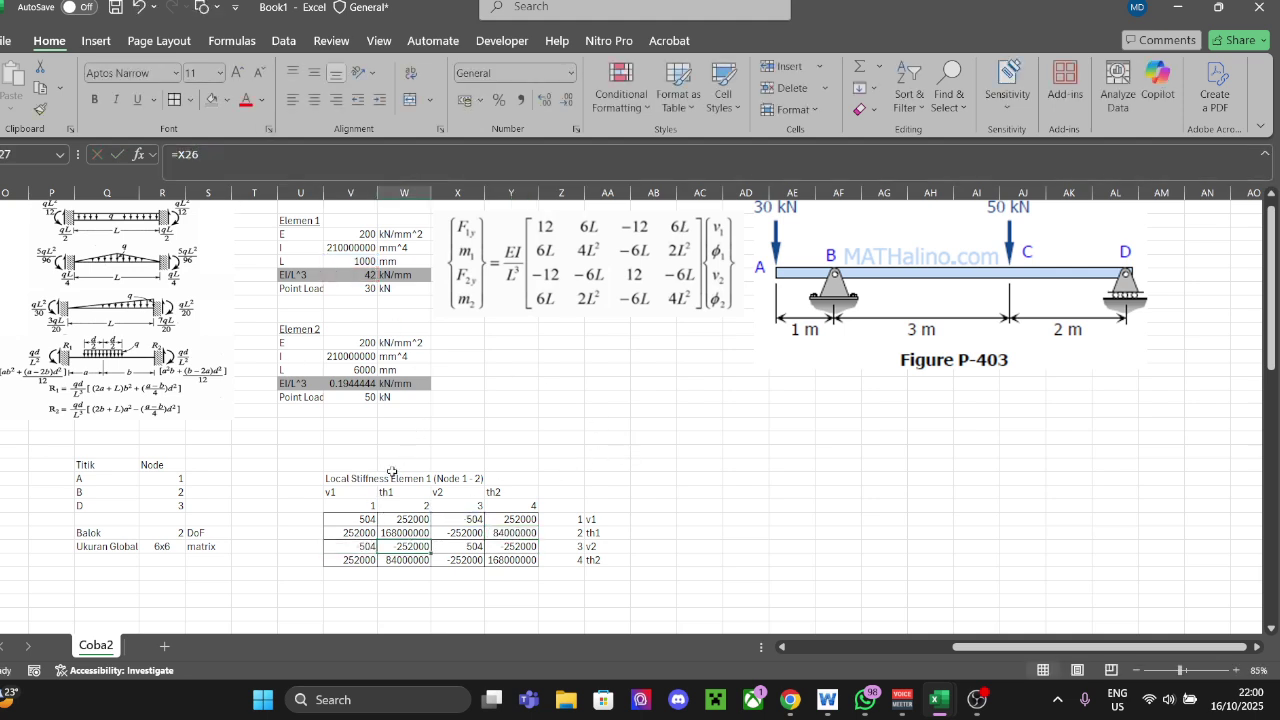
key(Tab)
key(Tab)
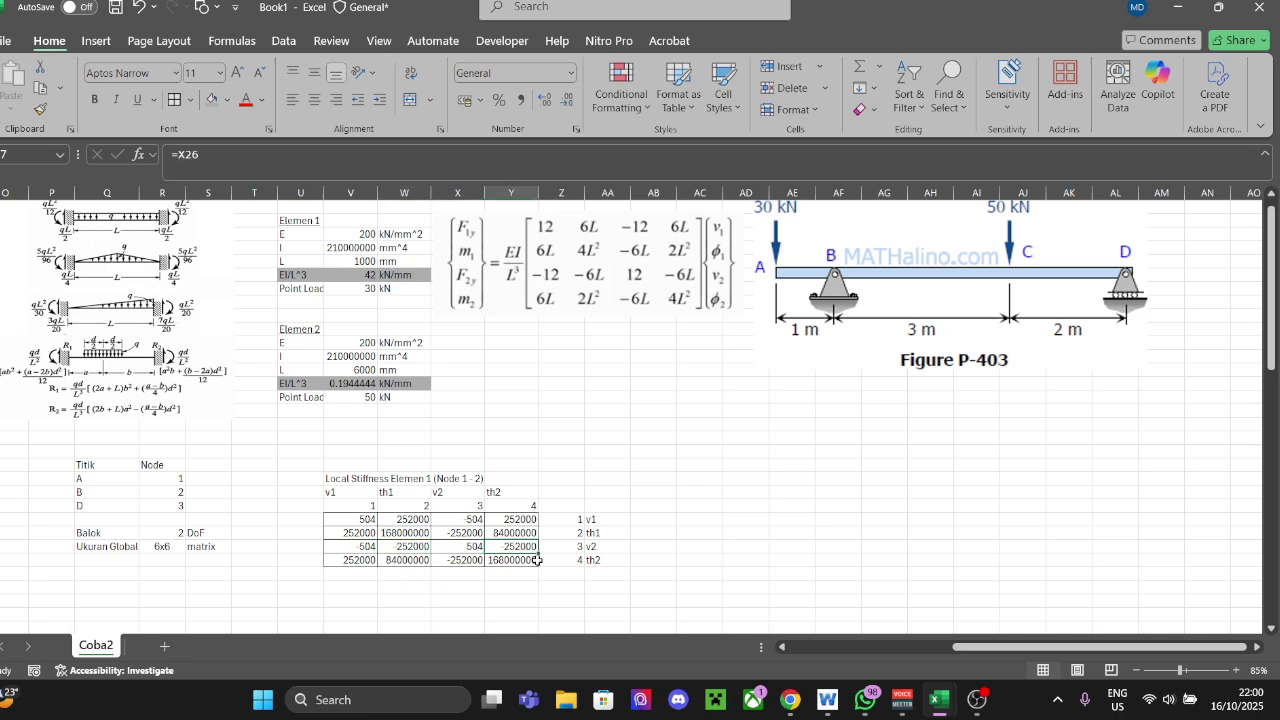
click(460, 561)
click(406, 560)
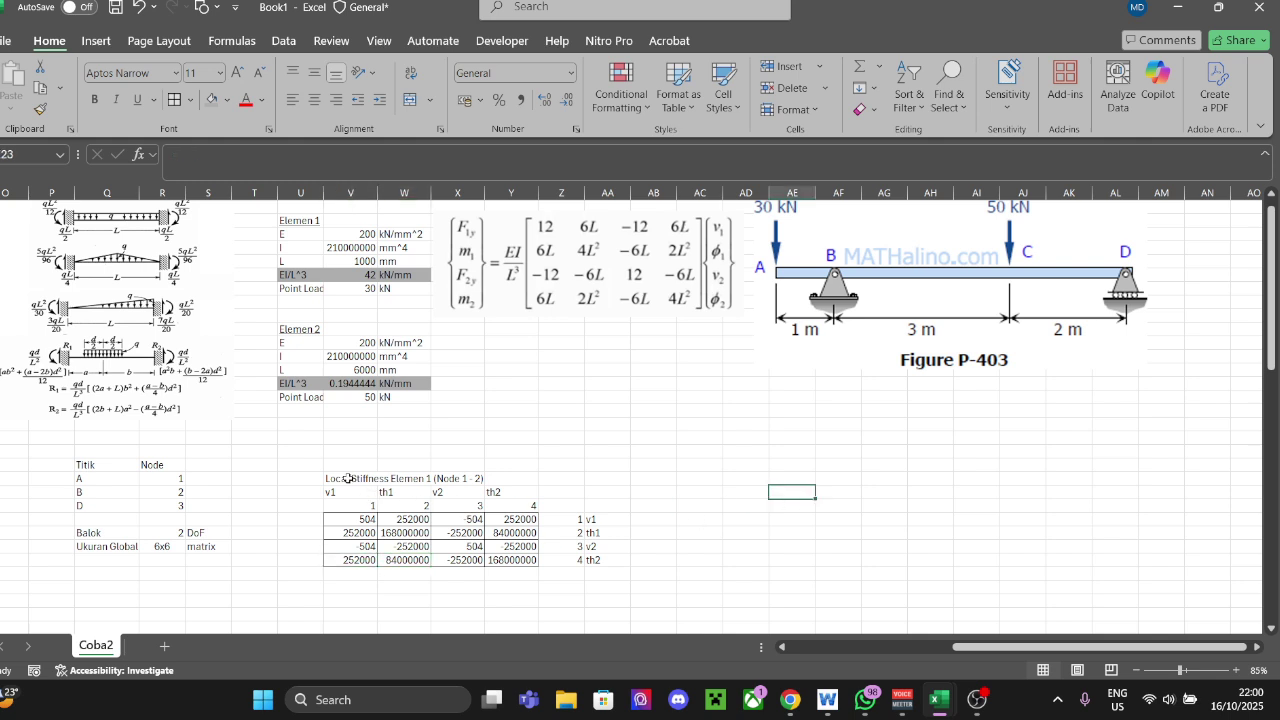
Step: Duplicate the local stiffness table V22:AA28, including its title and labels, below the original starting at V32
drag(345, 478, 606, 564)
key(ctrl+c)
scroll(620, 540, down, 1)
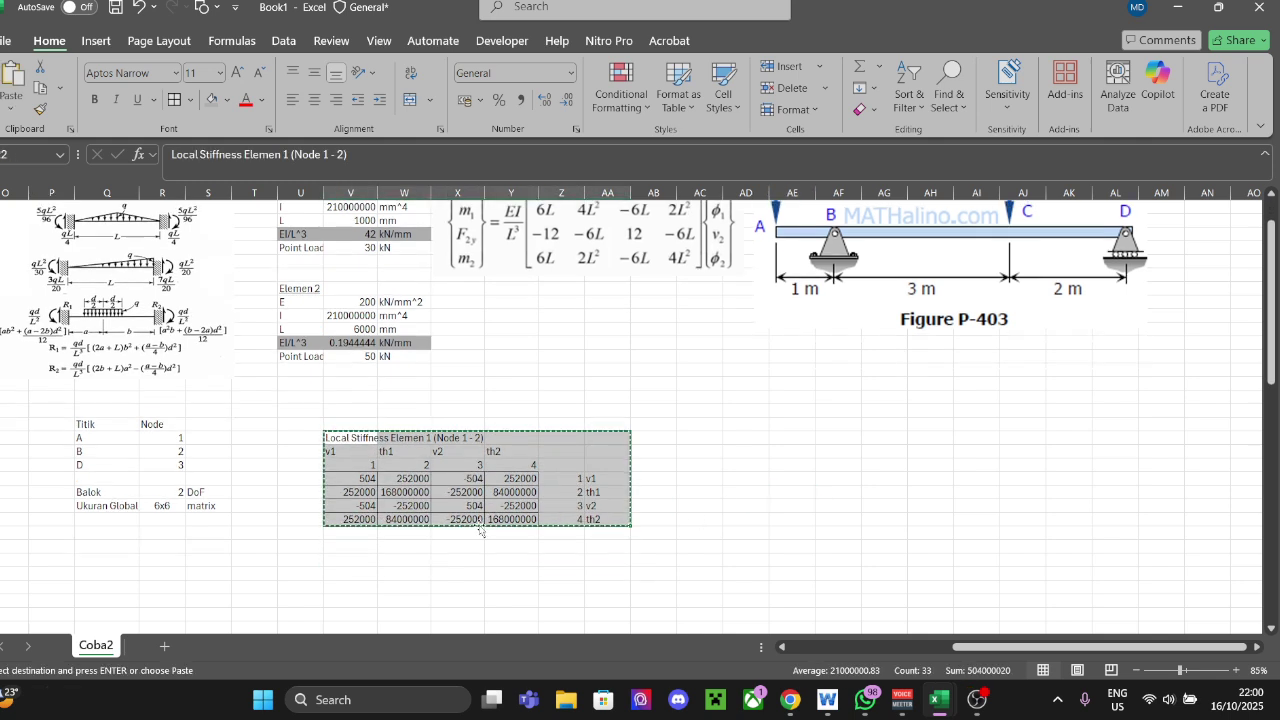
click(352, 570)
key(ctrl+v)
scroll(700, 480, down, 2)
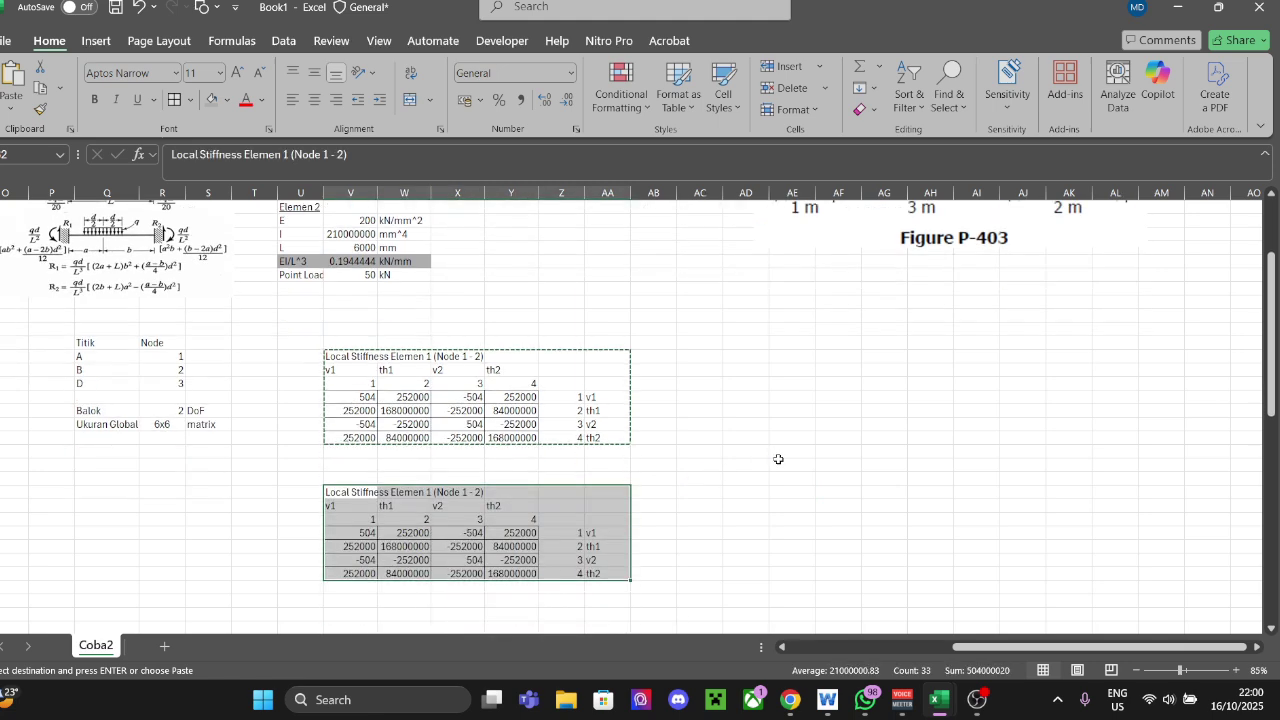
click(777, 457)
Step: Repoint the duplicated matrix's first term, V35, to element 2's EI/L^3 so the formula reads =12*$V$15
click(365, 533)
scroll(370, 500, up, 2)
key(F2)
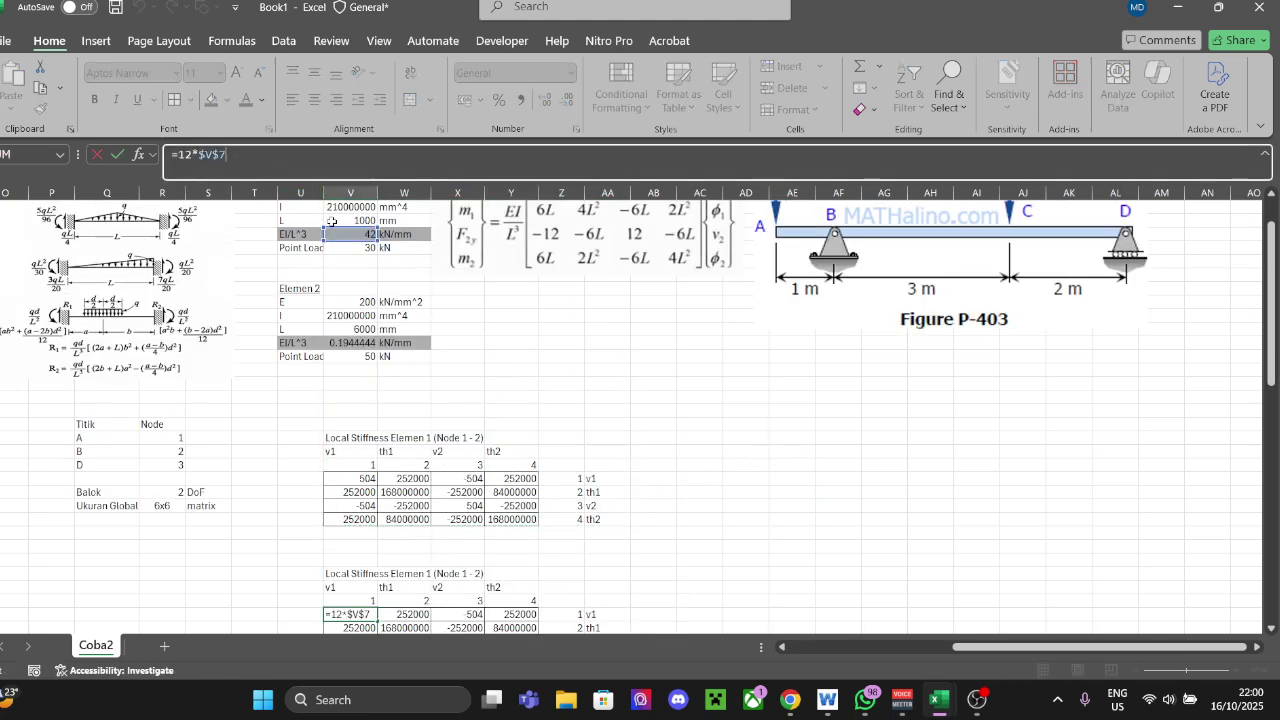
drag(354, 235, 352, 342)
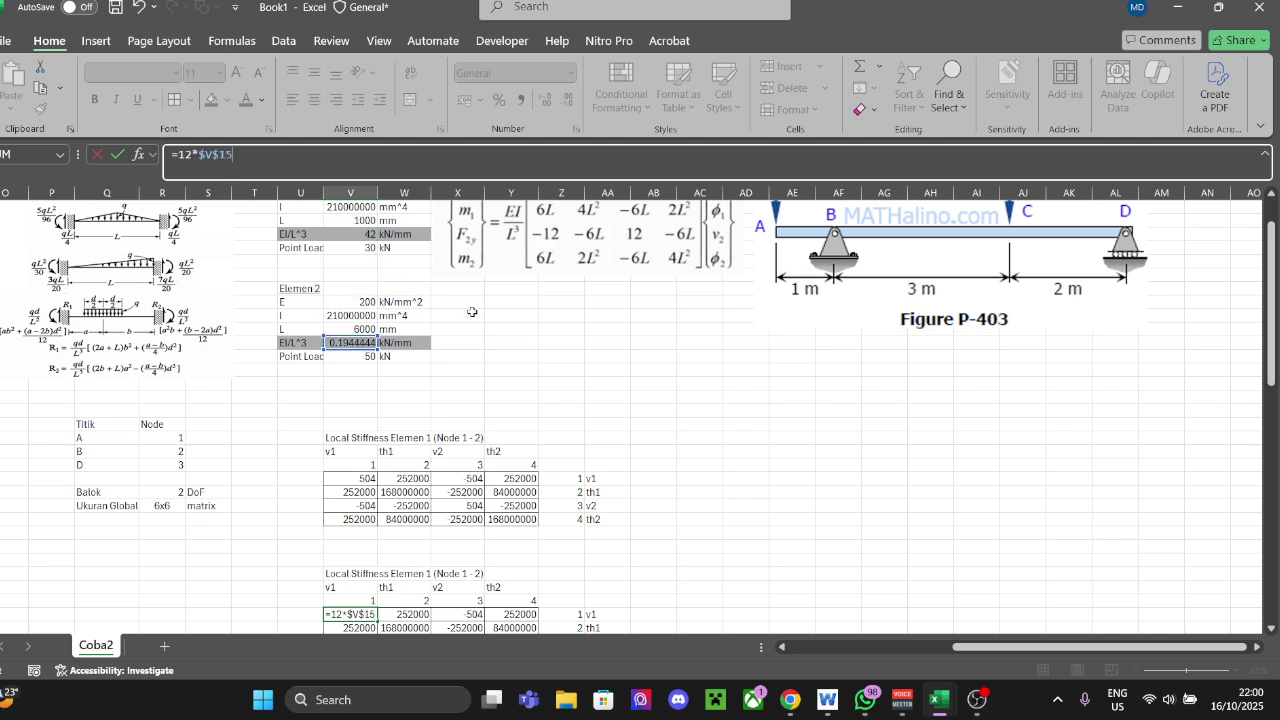
scroll(581, 370, down, 1)
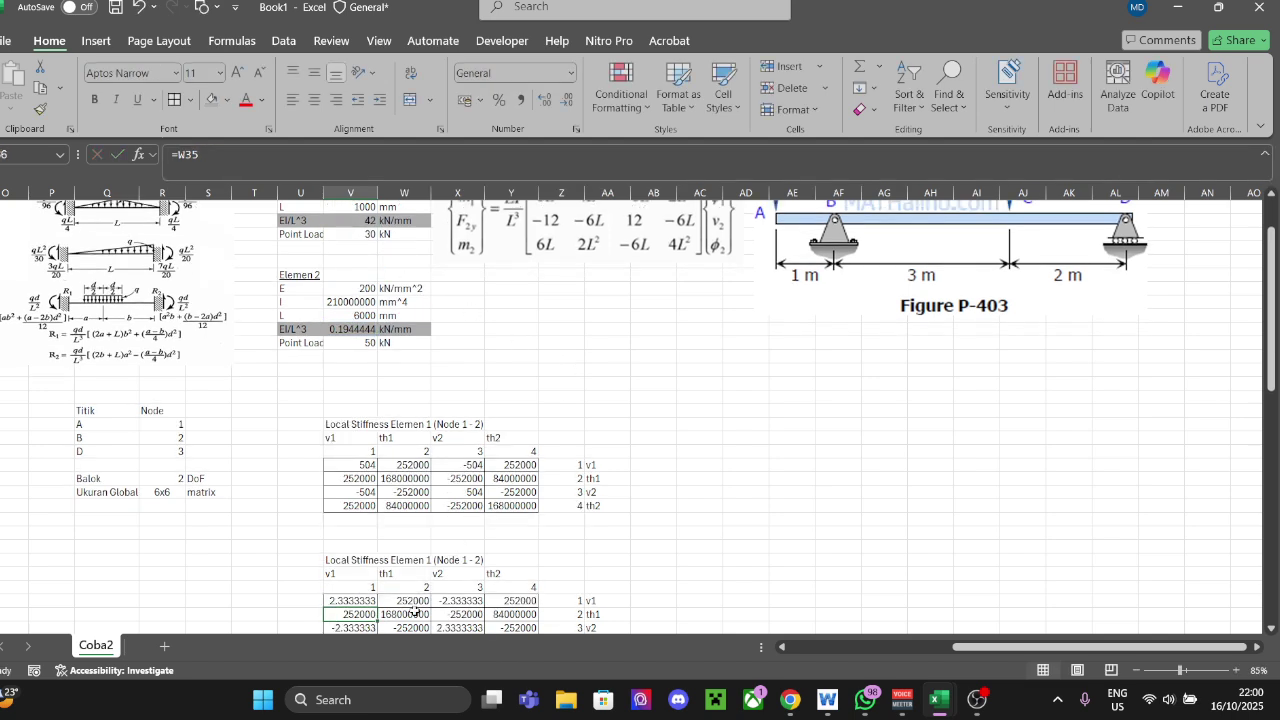
Step: Relink the copied matrix's 6L term, W35, to element 2 so it reads =6*$V$14*$V$15, and check the formula in X35
key(Tab)
scroll(417, 264, up, 2)
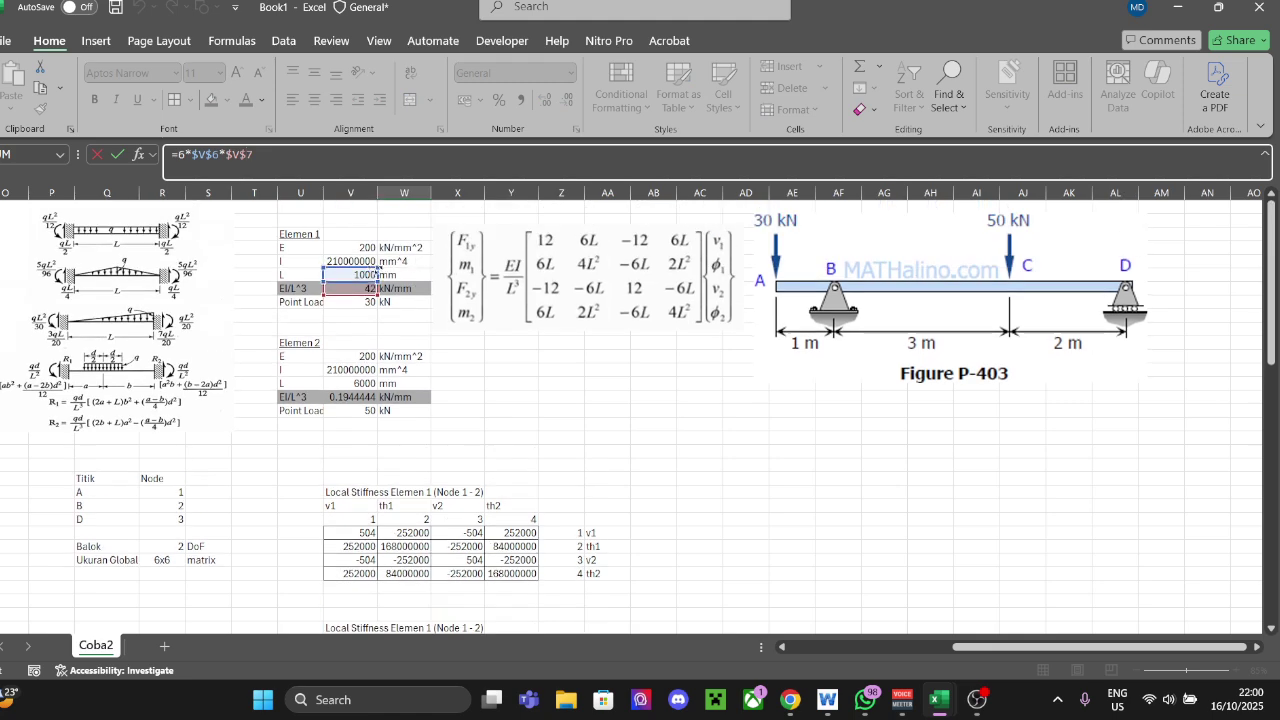
drag(353, 282, 352, 384)
drag(354, 289, 355, 398)
scroll(724, 406, down, 2)
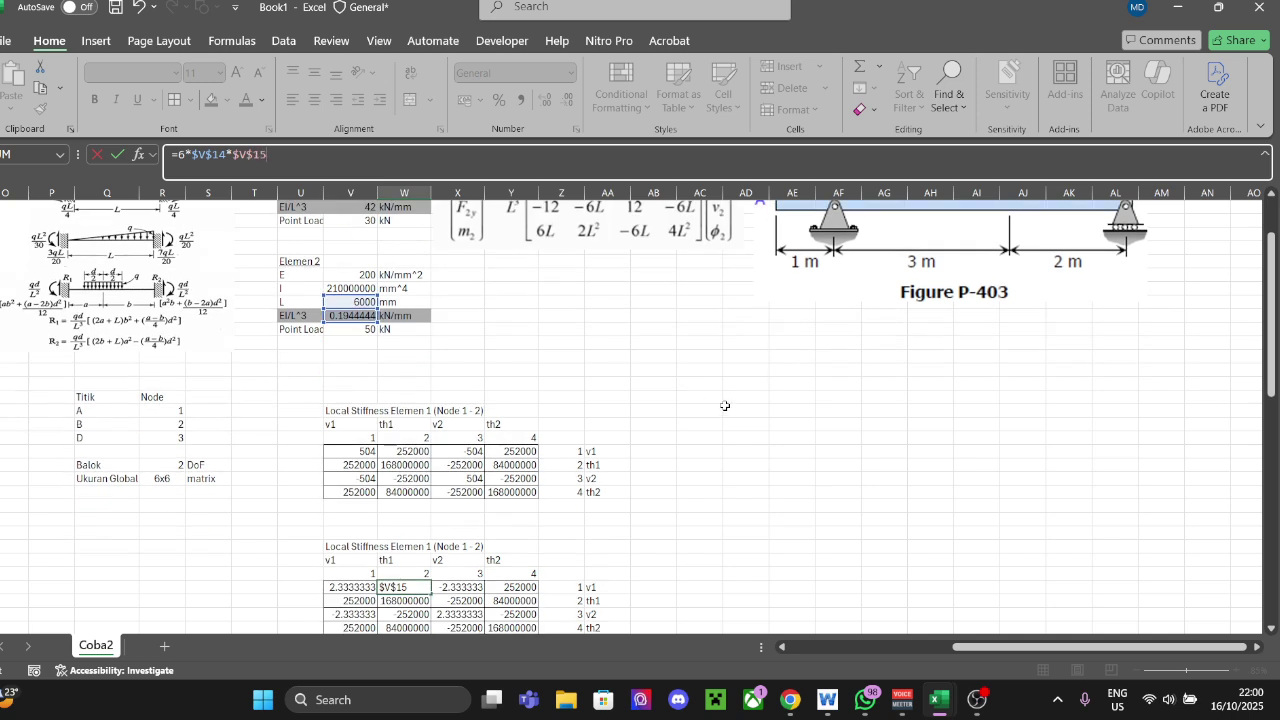
key(Return)
click(457, 587)
text(=V35*-1)
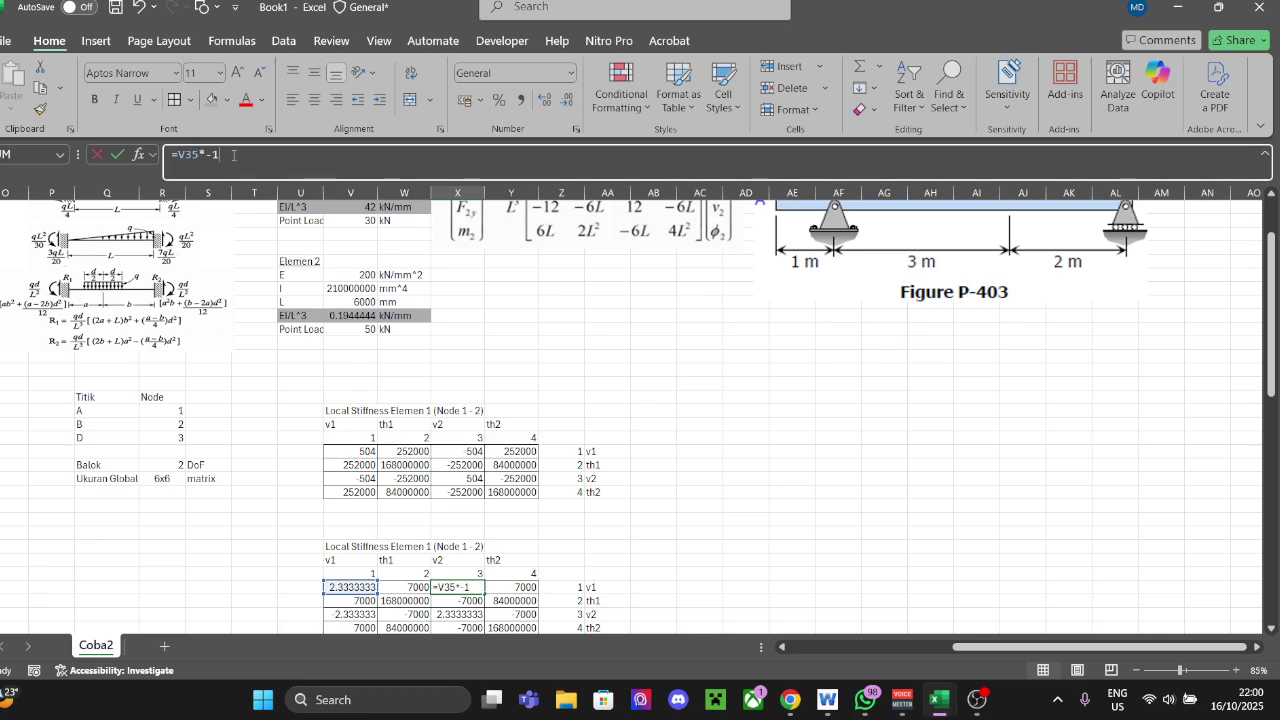
scroll(763, 410, up, 1)
scroll(763, 410, down, 3)
key(Tab)
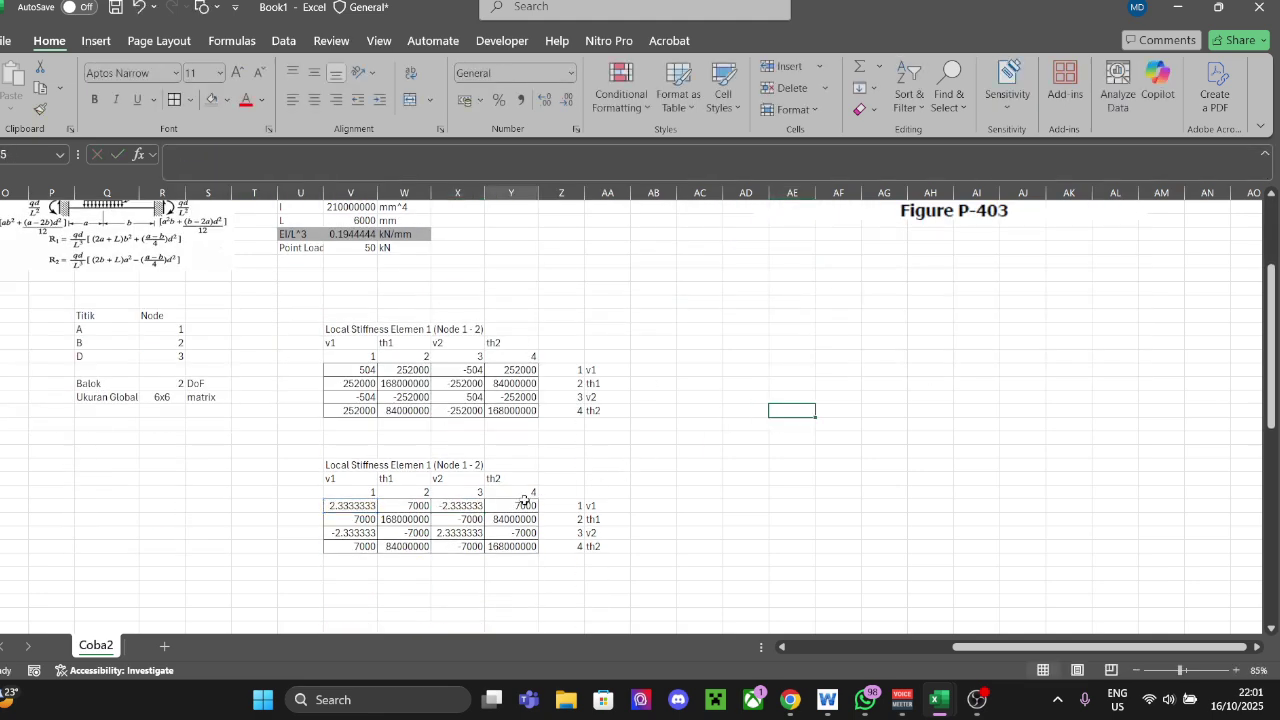
Step: Relink the copied matrix's 4L² term, W36, to element 2's length and EI/L^3 so it reads =4*($V$14^2)*$V$15
click(397, 519)
key(F2)
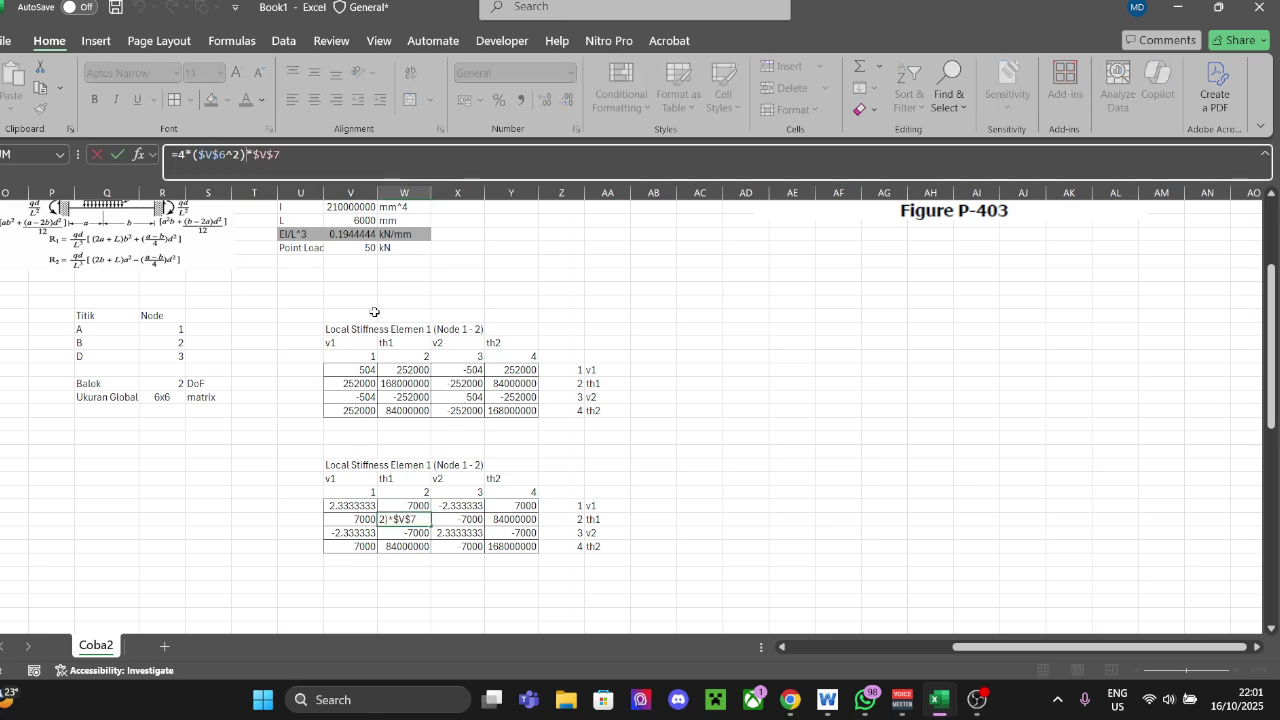
scroll(371, 314, up, 3)
drag(358, 262, 350, 357)
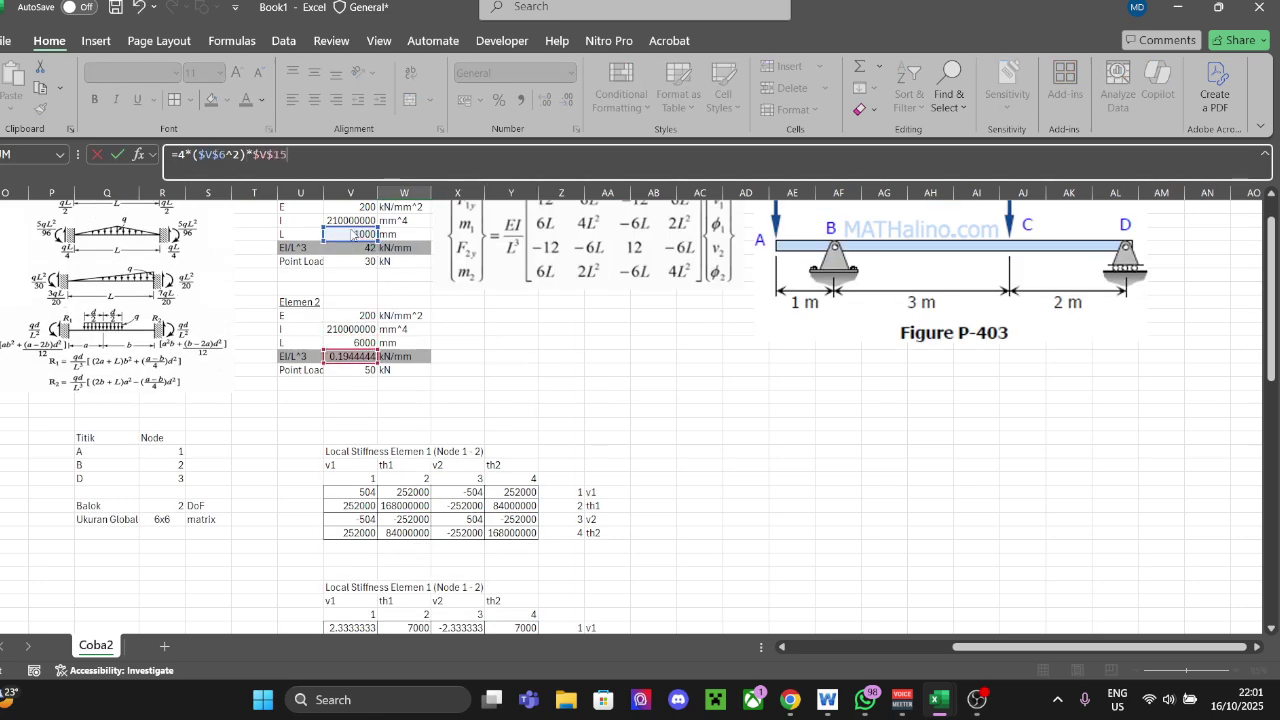
drag(352, 228, 352, 343)
key(Return)
scroll(618, 396, down, 2)
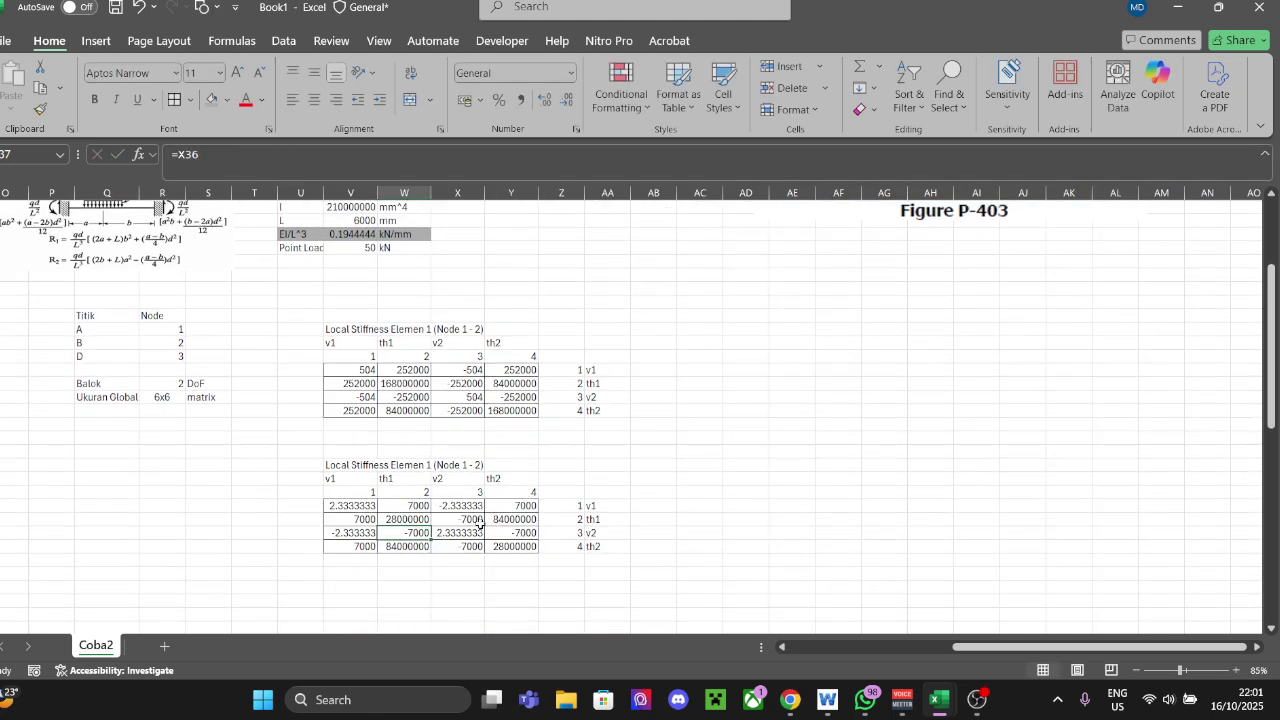
Step: Relink the copied matrix's 2L² term, Y36, to element 2's properties so the formula reads =2*($V$14^2)*$V$15
click(420, 519)
click(450, 519)
click(510, 519)
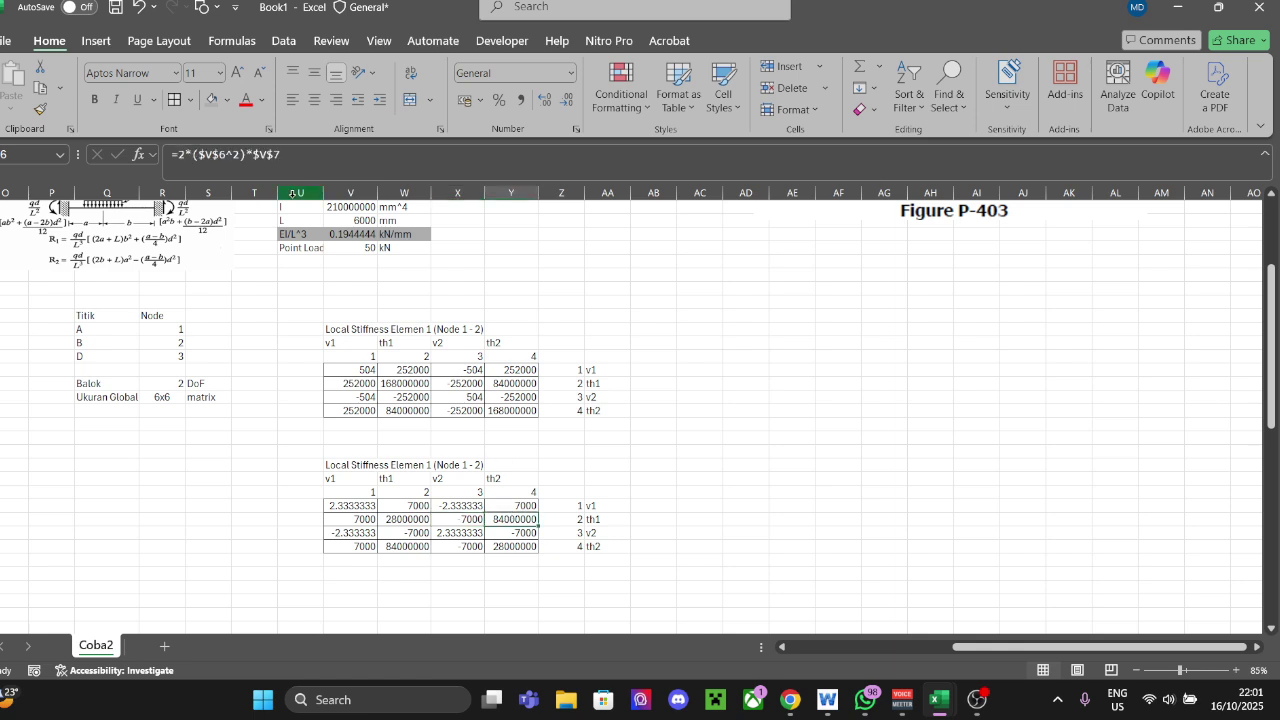
double_click(510, 519)
scroll(350, 250, up, 3)
drag(350, 248, 350, 356)
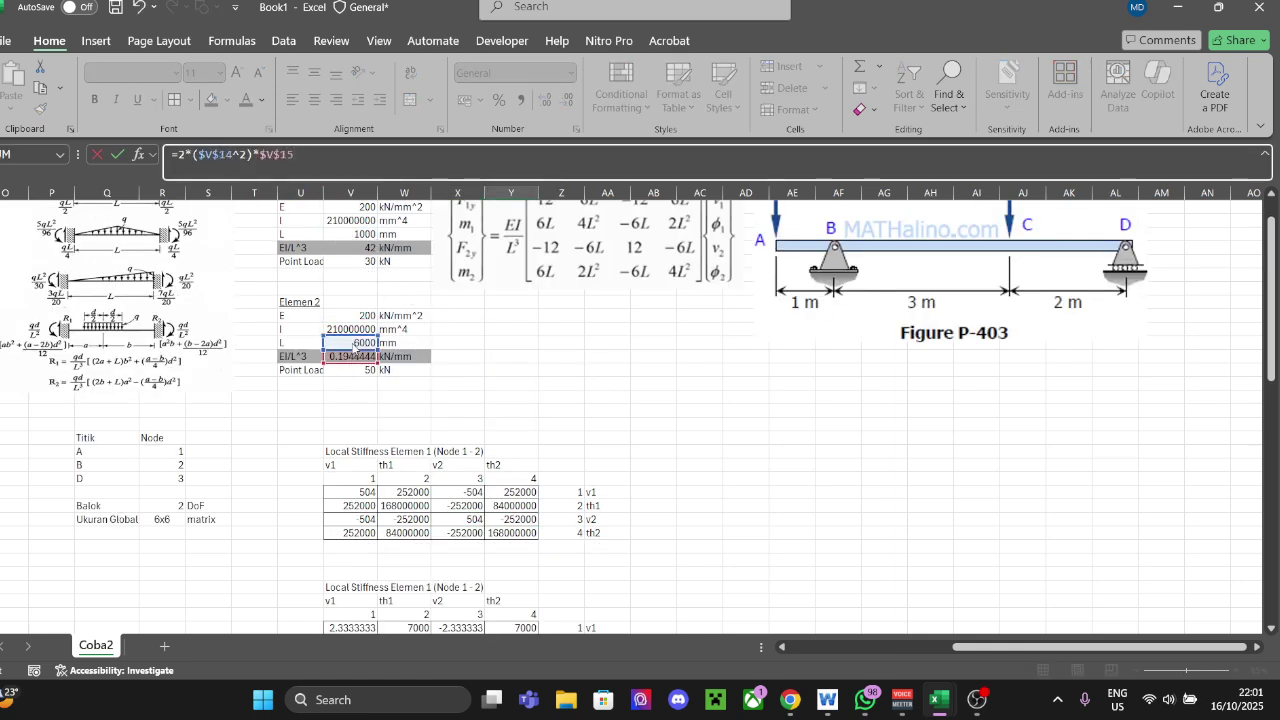
key(Return)
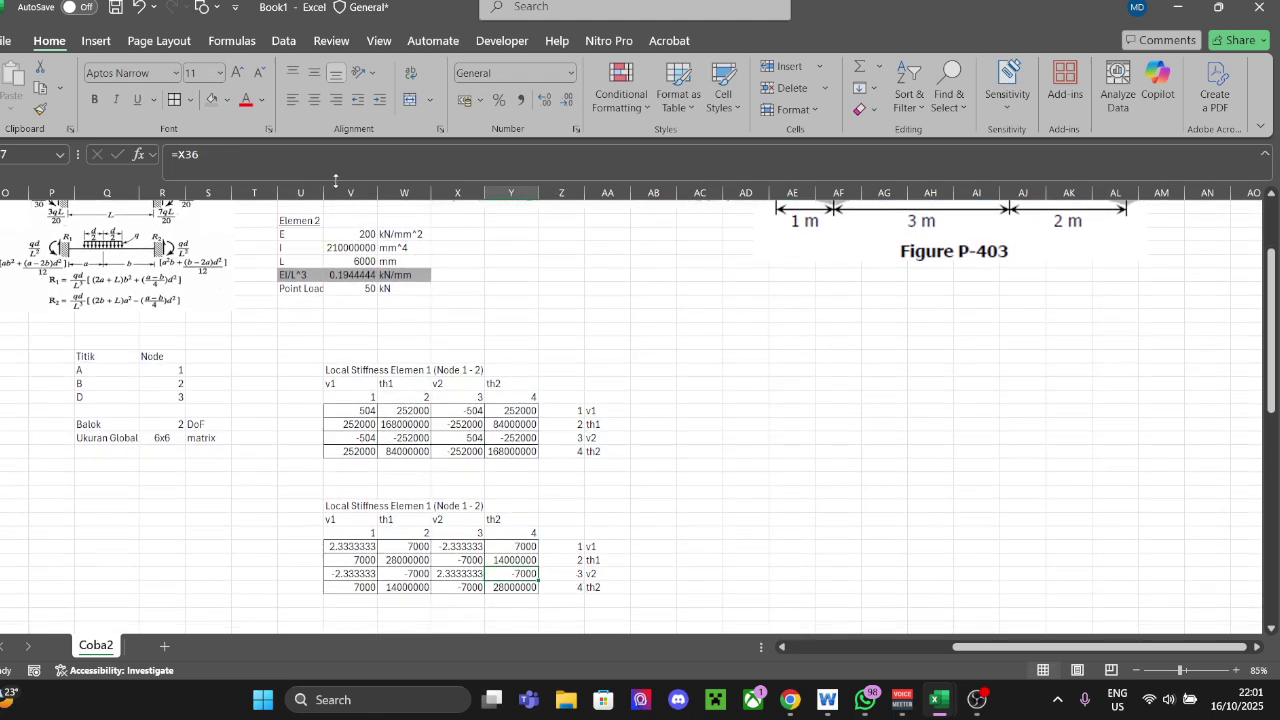
Step: Review the third- and fourth-row formulas of the copied matrix for references to its own upper rows
click(838, 532)
click(514, 575)
click(505, 587)
drag(446, 591, 344, 587)
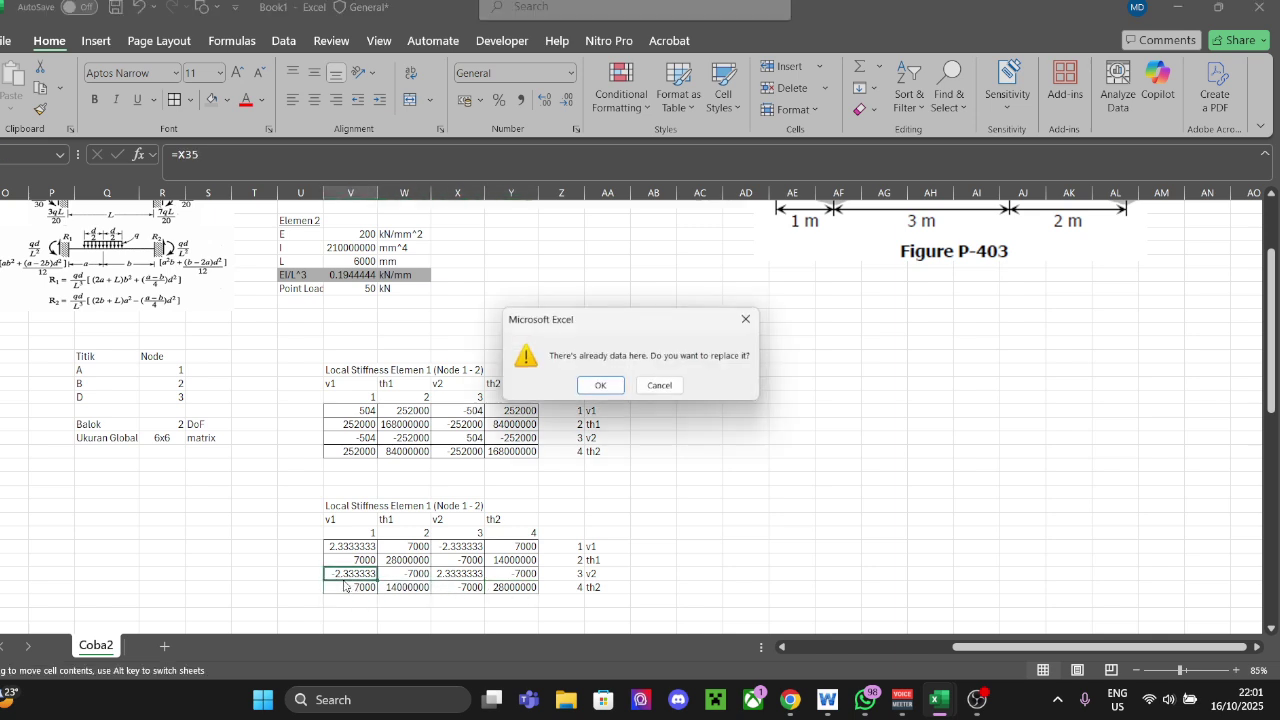
click(662, 387)
click(403, 572)
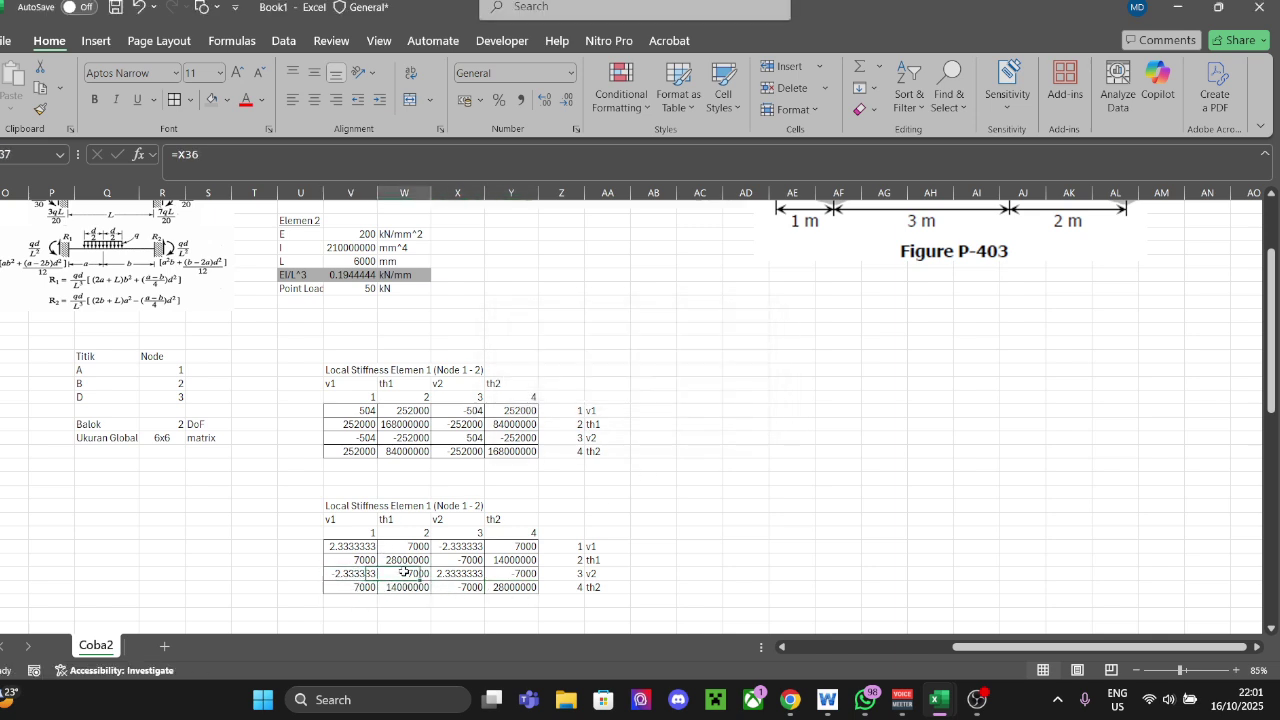
click(465, 573)
click(510, 573)
click(346, 573)
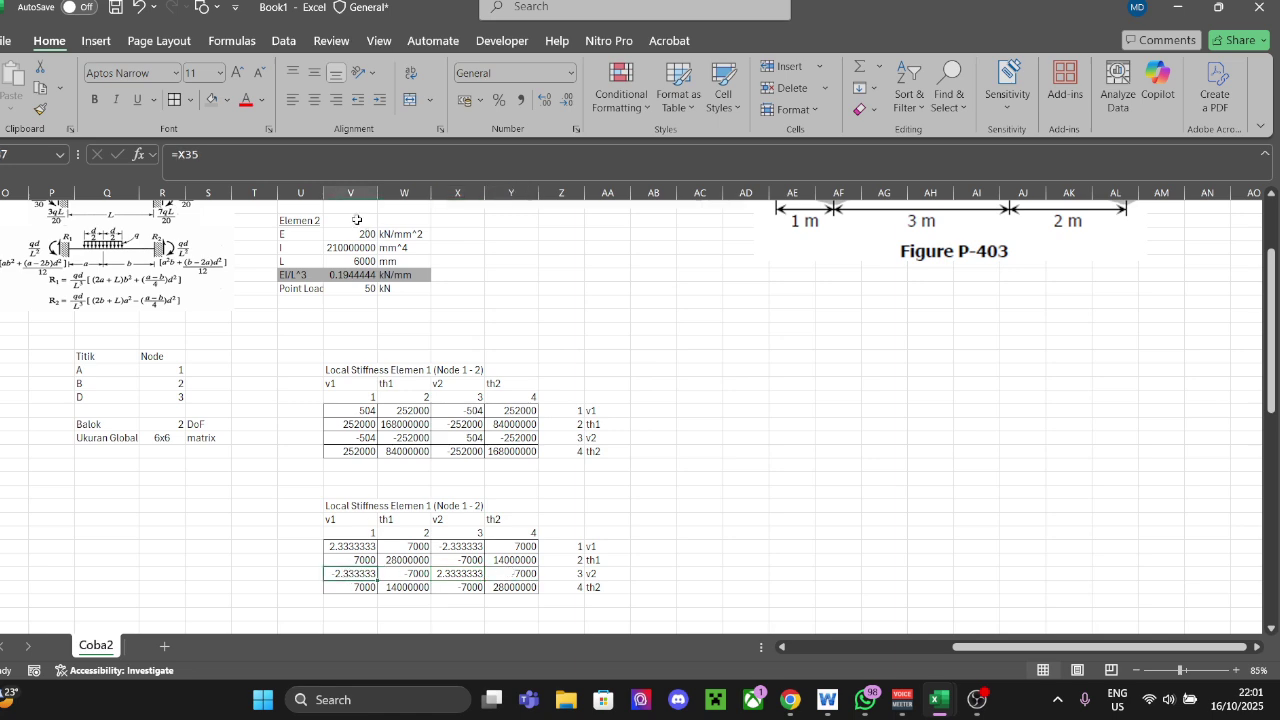
Step: Trace the references of V37, X35 and V35 in the copied matrix back to element 2's properties
click(307, 178)
scroll(540, 345, up, 3)
scroll(690, 388, down, 4)
click(762, 395)
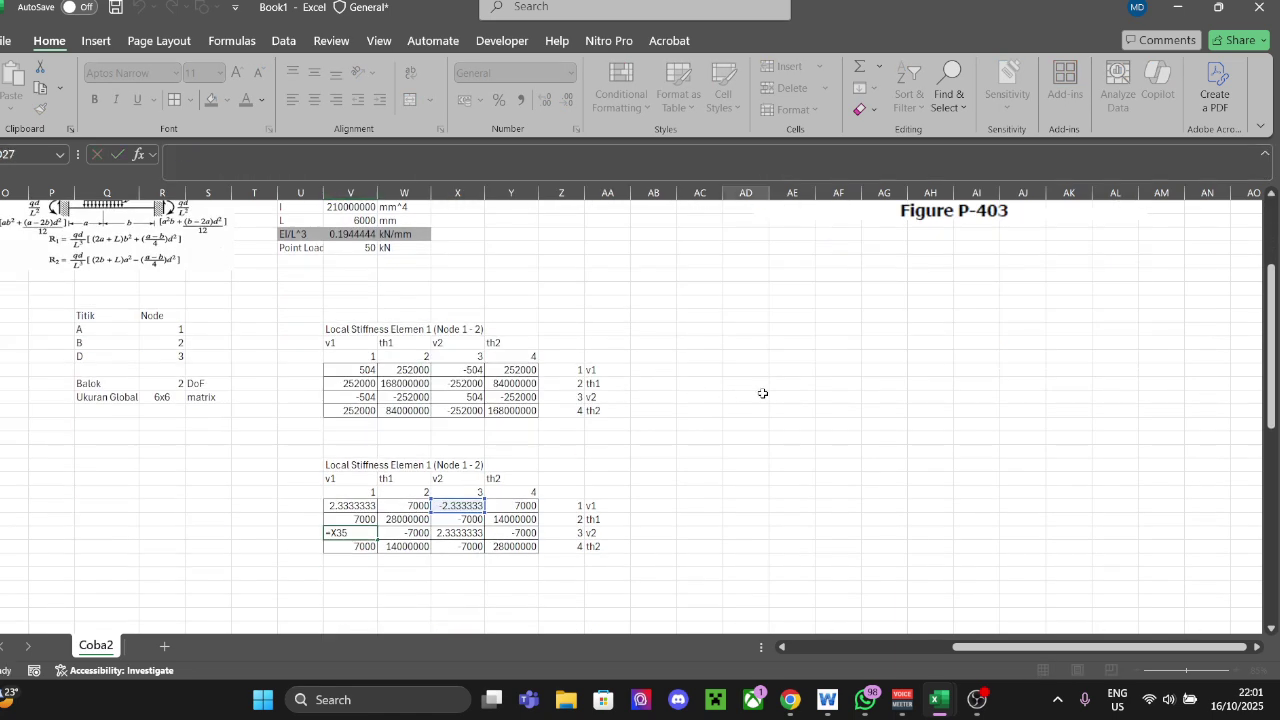
click(455, 506)
click(805, 452)
click(346, 506)
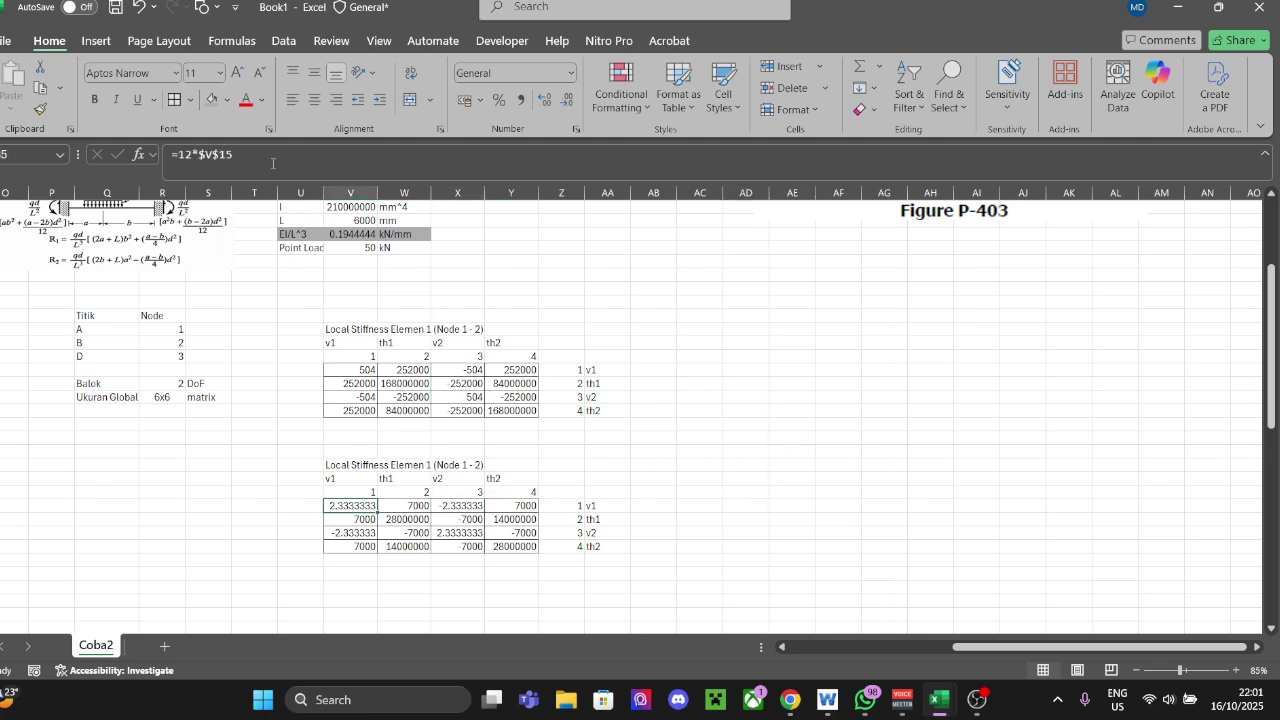
key(F2)
scroll(595, 413, up, 4)
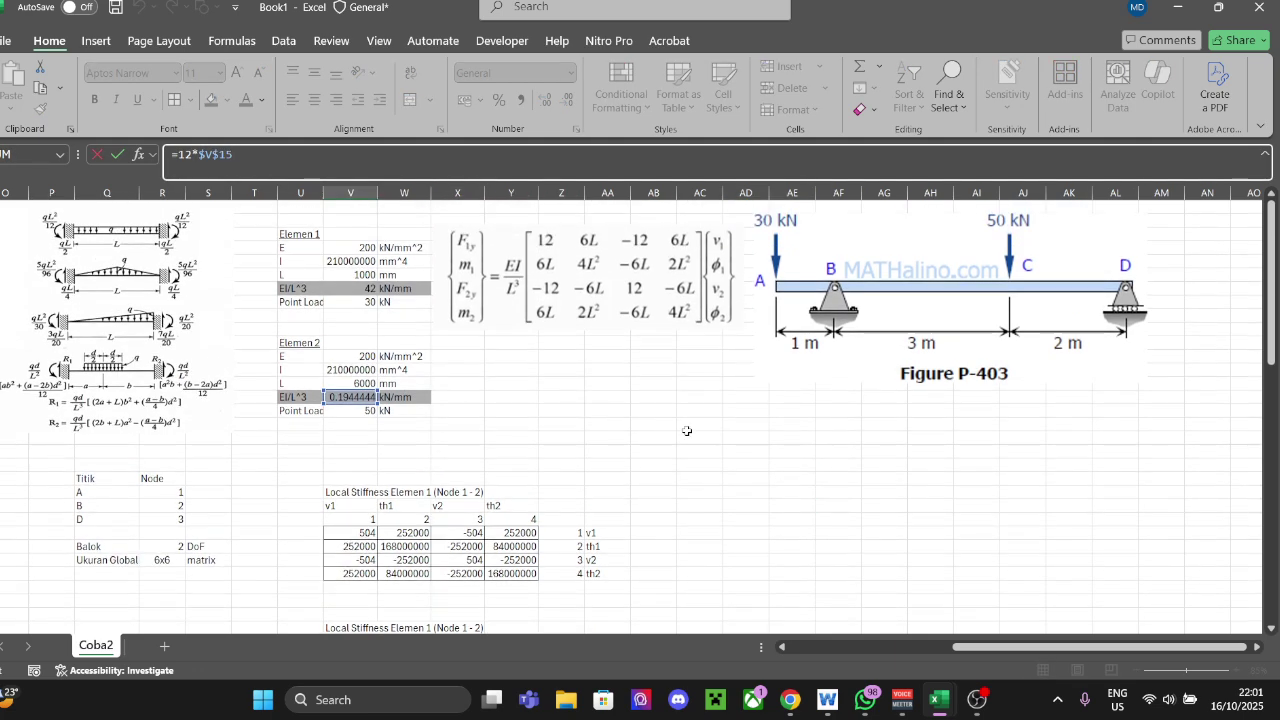
click(687, 430)
scroll(706, 434, down, 4)
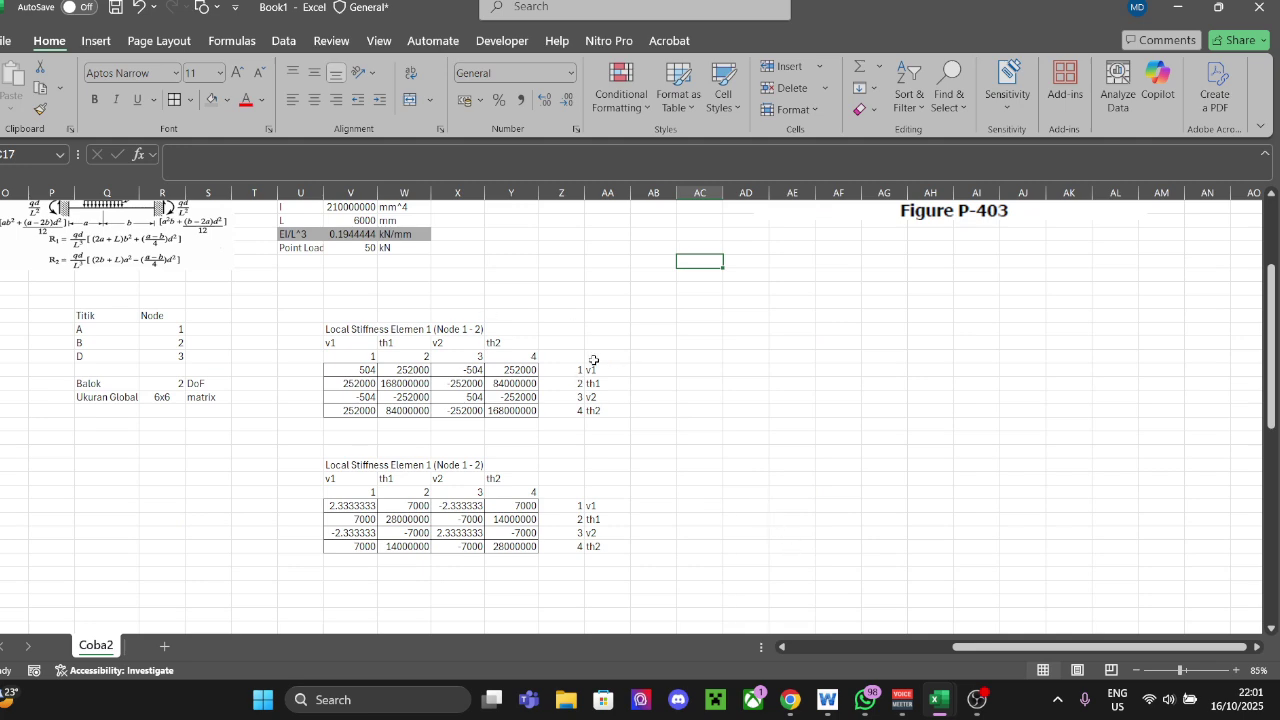
Step: Add the heading "Force Vector Elemen 1 (Node 1 - 2)" in AD22, beside the first stiffness matrix's title
scroll(888, 458, down, 1)
click(800, 290)
click(740, 289)
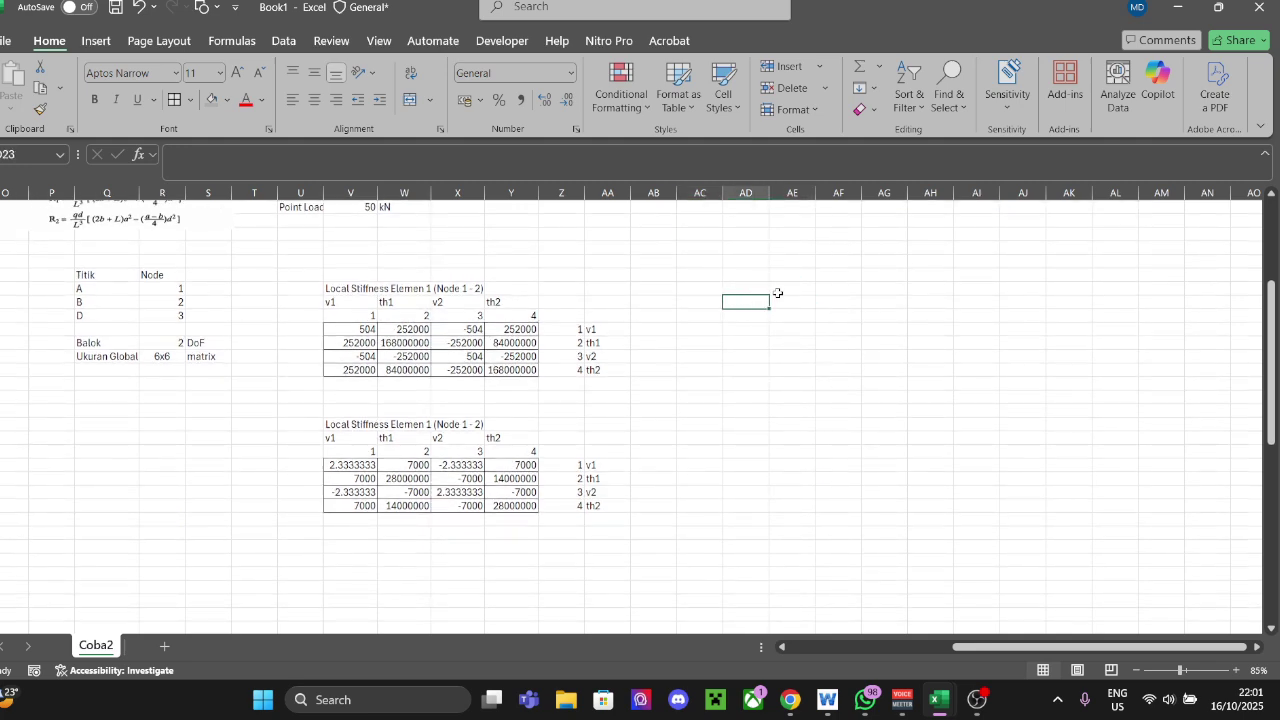
text(F)
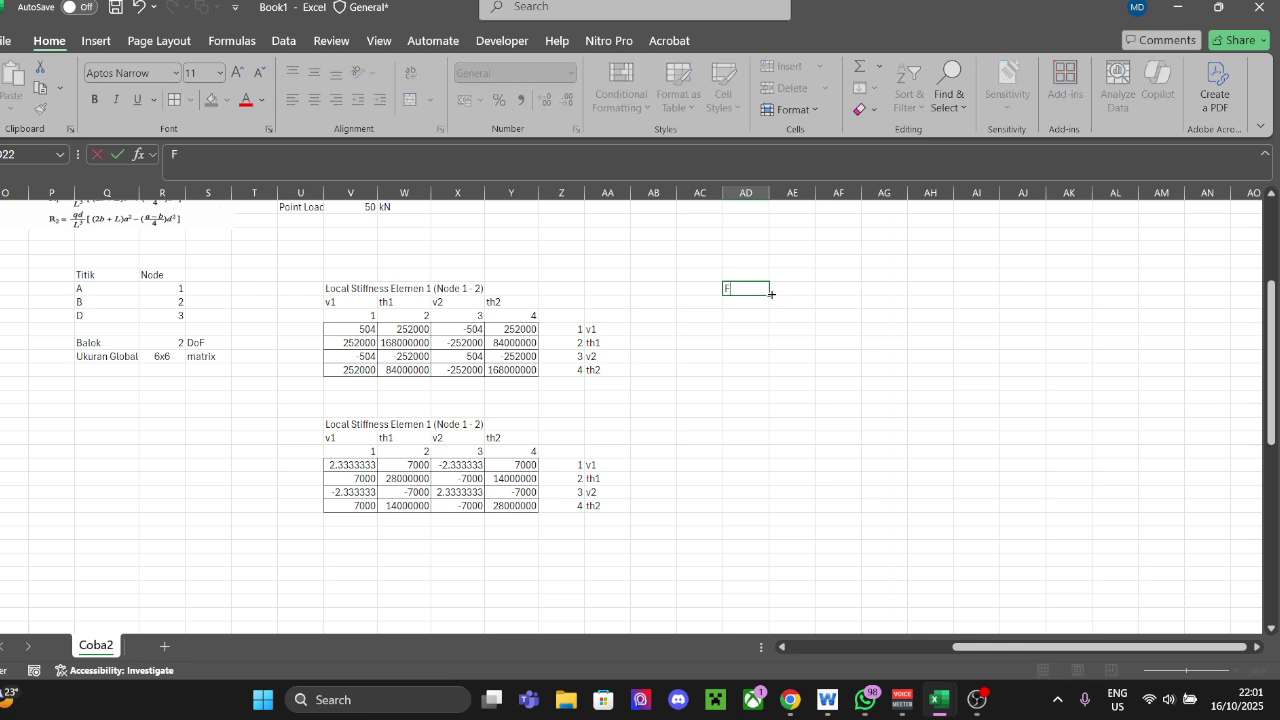
text(orce Vector Elemen 1 ()
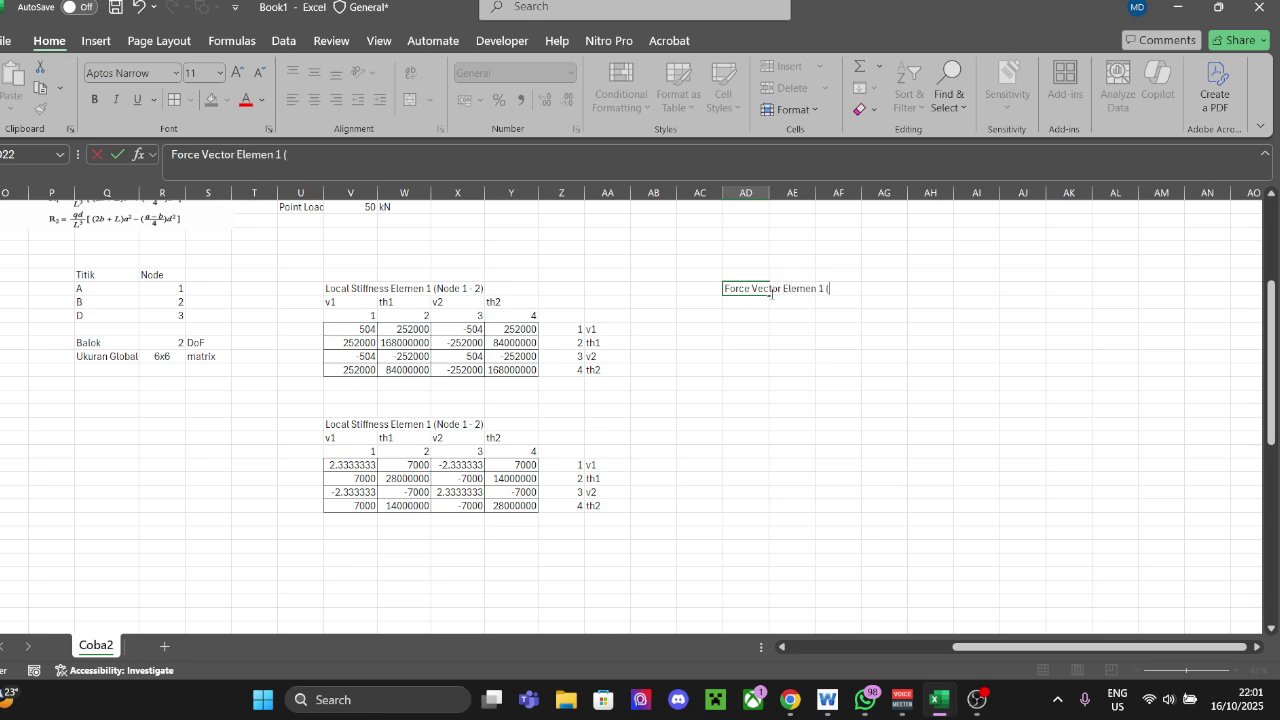
text(Node 1 - 2))
key(Return)
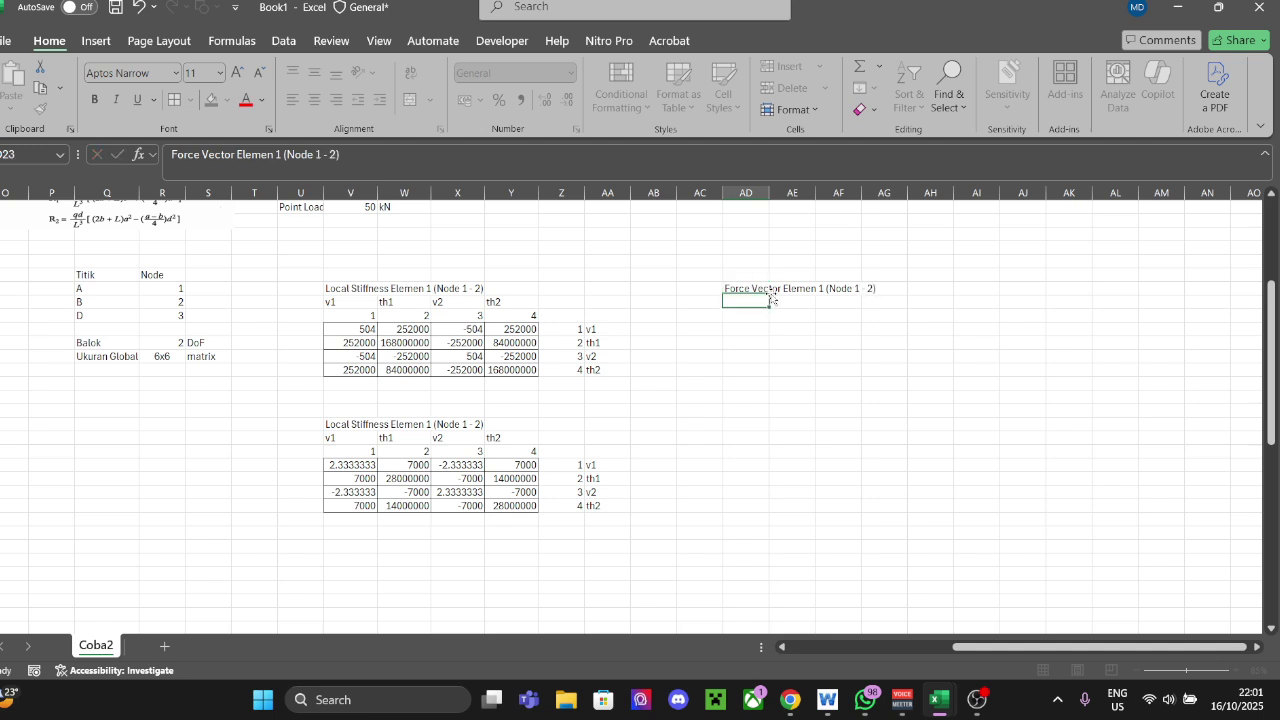
Step: Retitle the copied matrix in V32 as "Local Stiffness Elemen 2 (Node 2 - 3)"
click(343, 423)
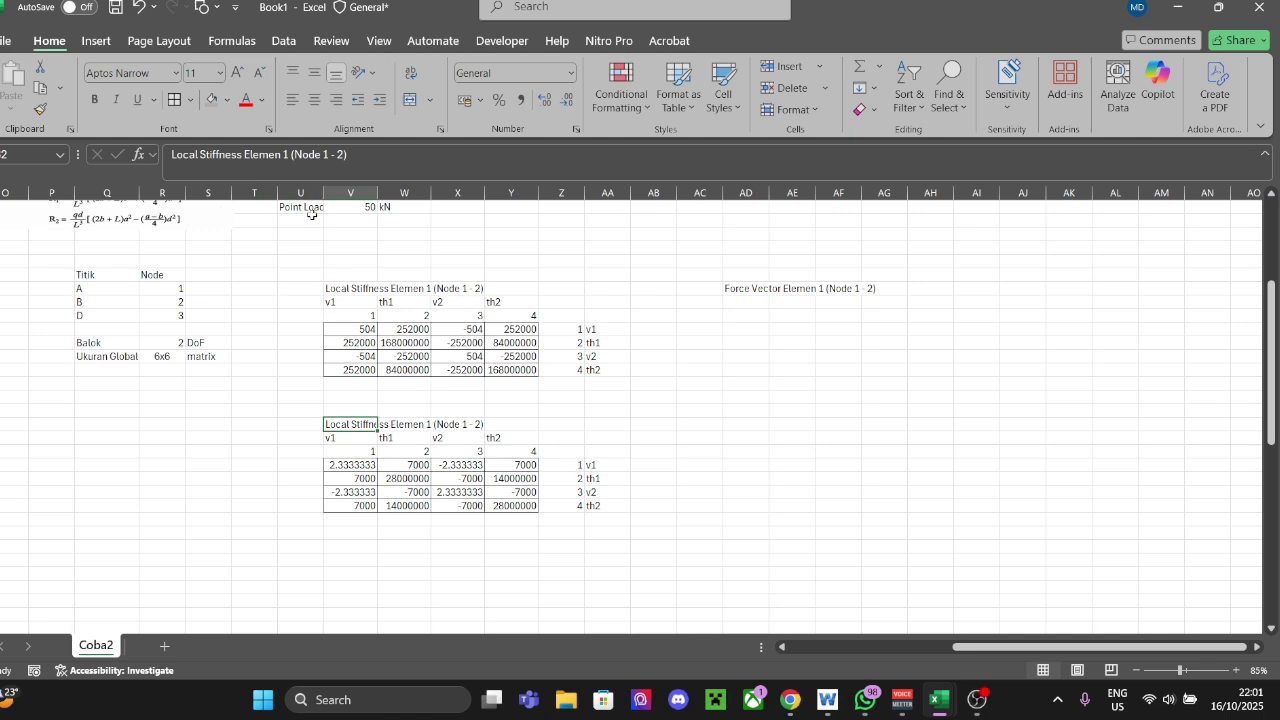
click(291, 157)
key(BackSpace)
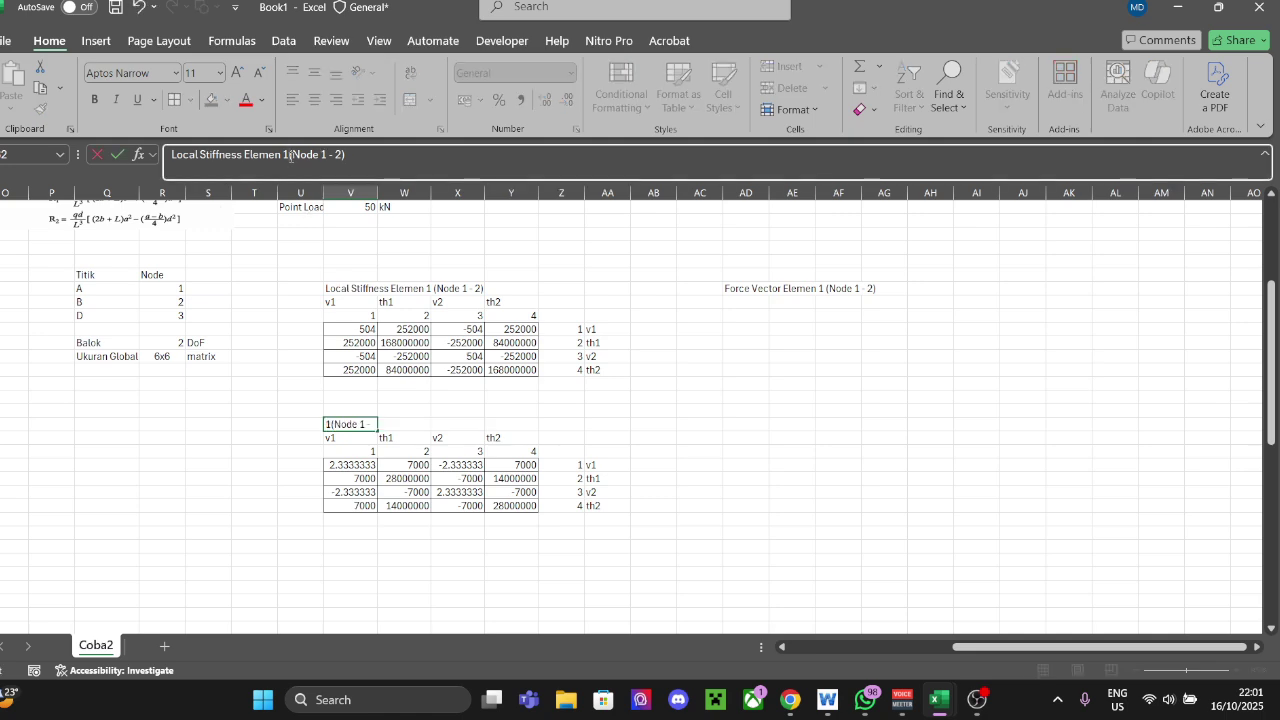
text(2)
click(1188, 366)
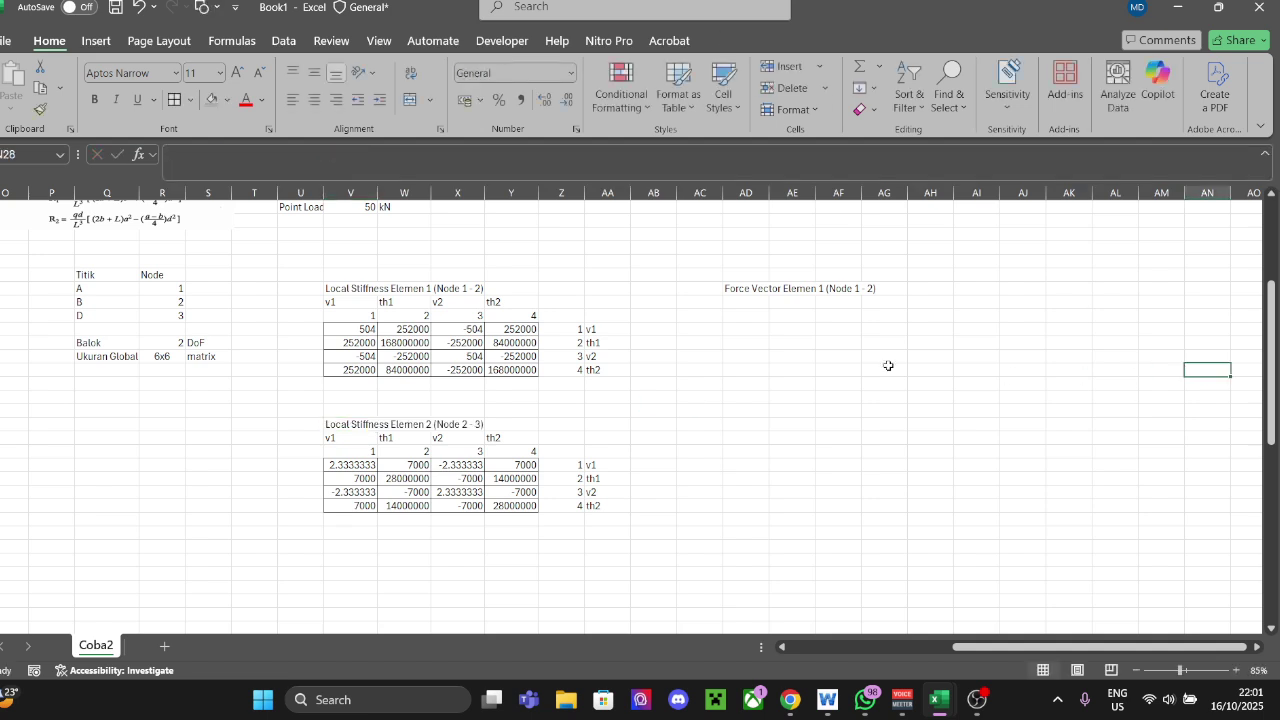
Step: Enter the label f1 in AD26, below the force vector heading
click(790, 342)
drag(345, 302, 600, 354)
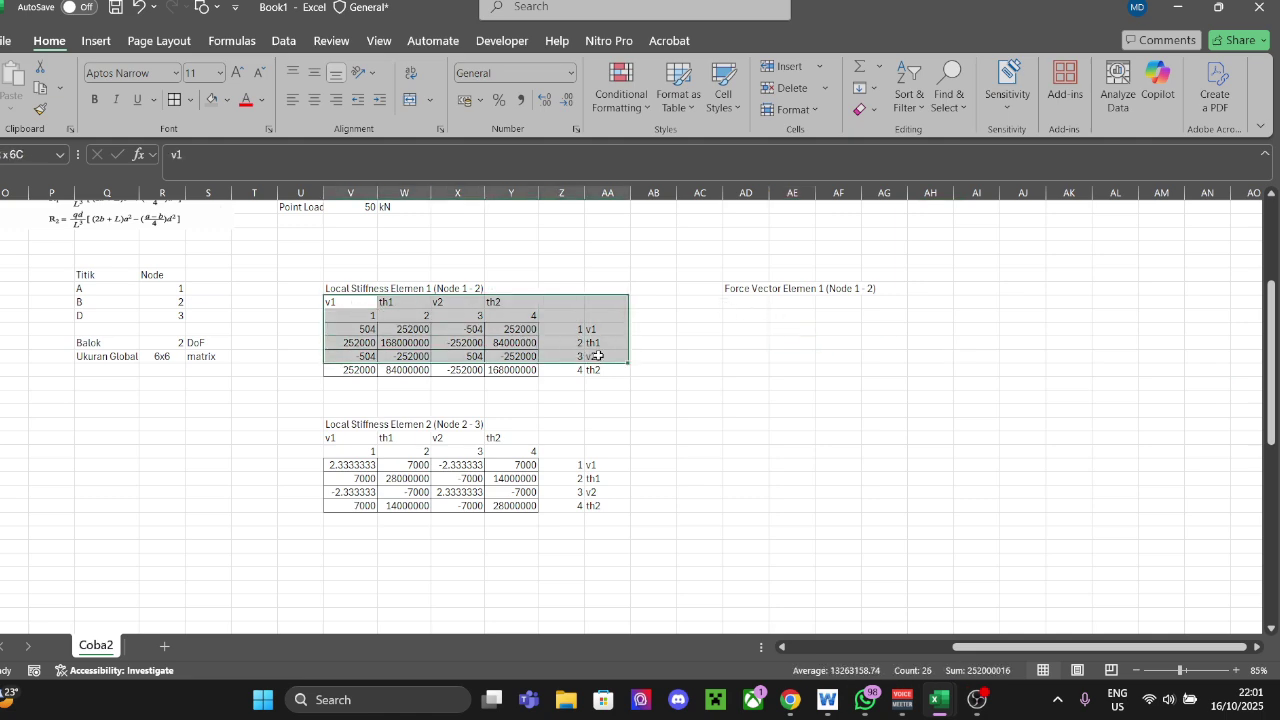
click(800, 328)
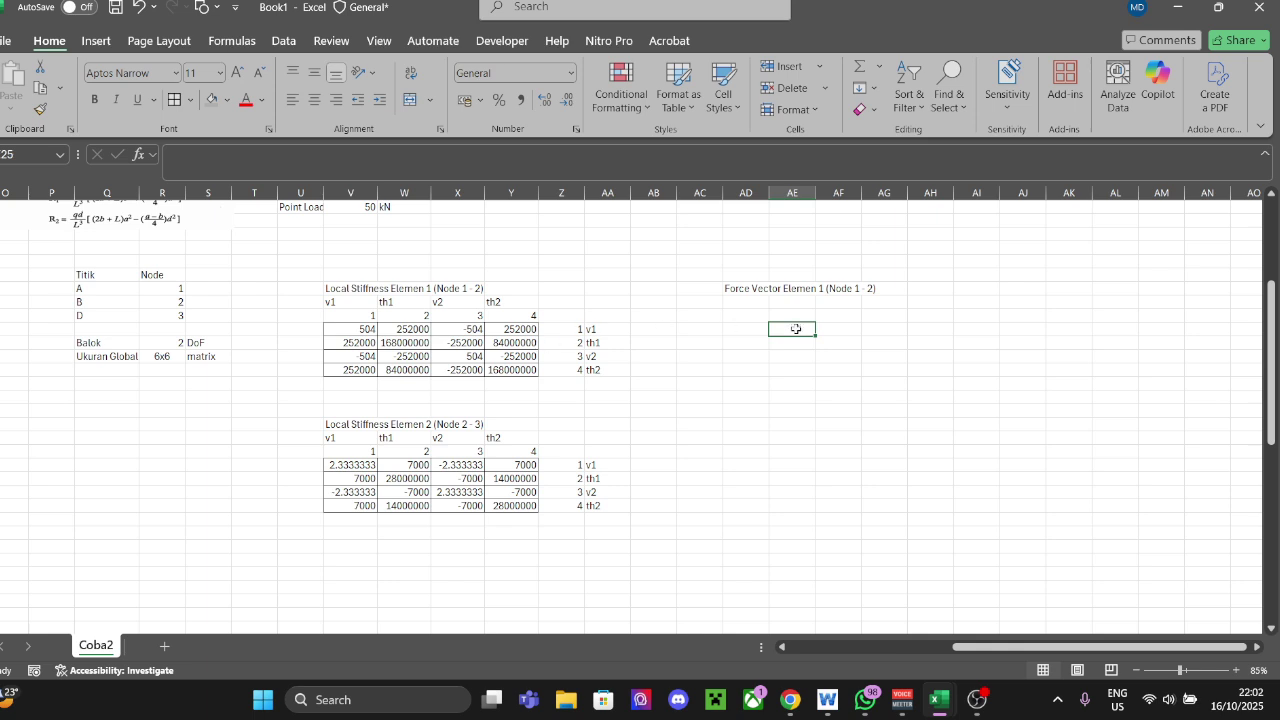
click(749, 343)
text(f1)
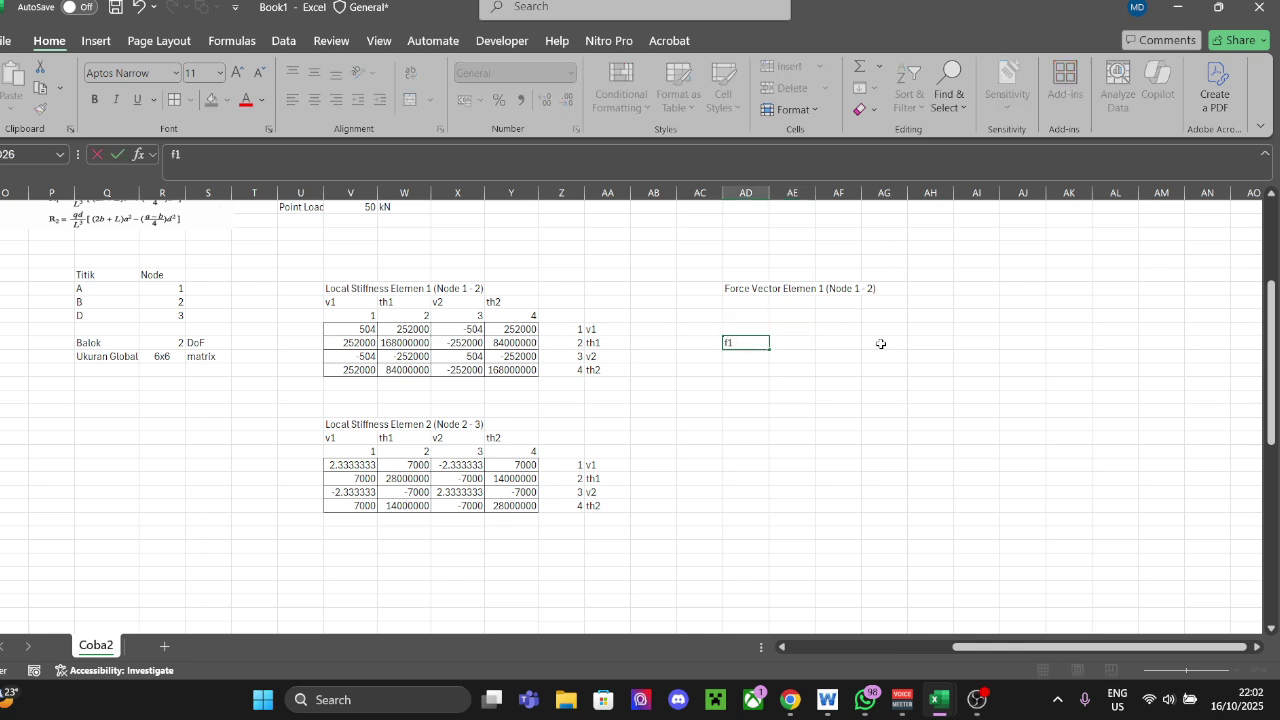
click(866, 343)
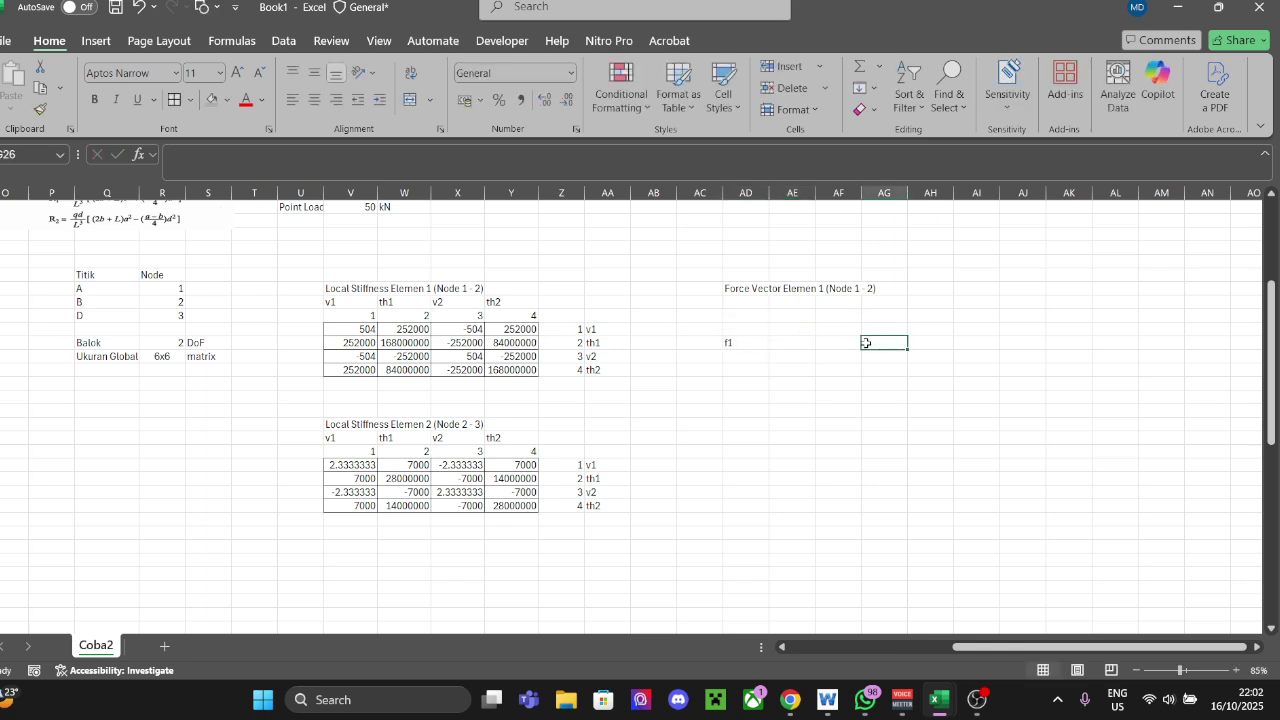
Step: Label element 1's stiffness matrix with k1 in T26 and an equals sign in U26
click(263, 343)
text(k1)
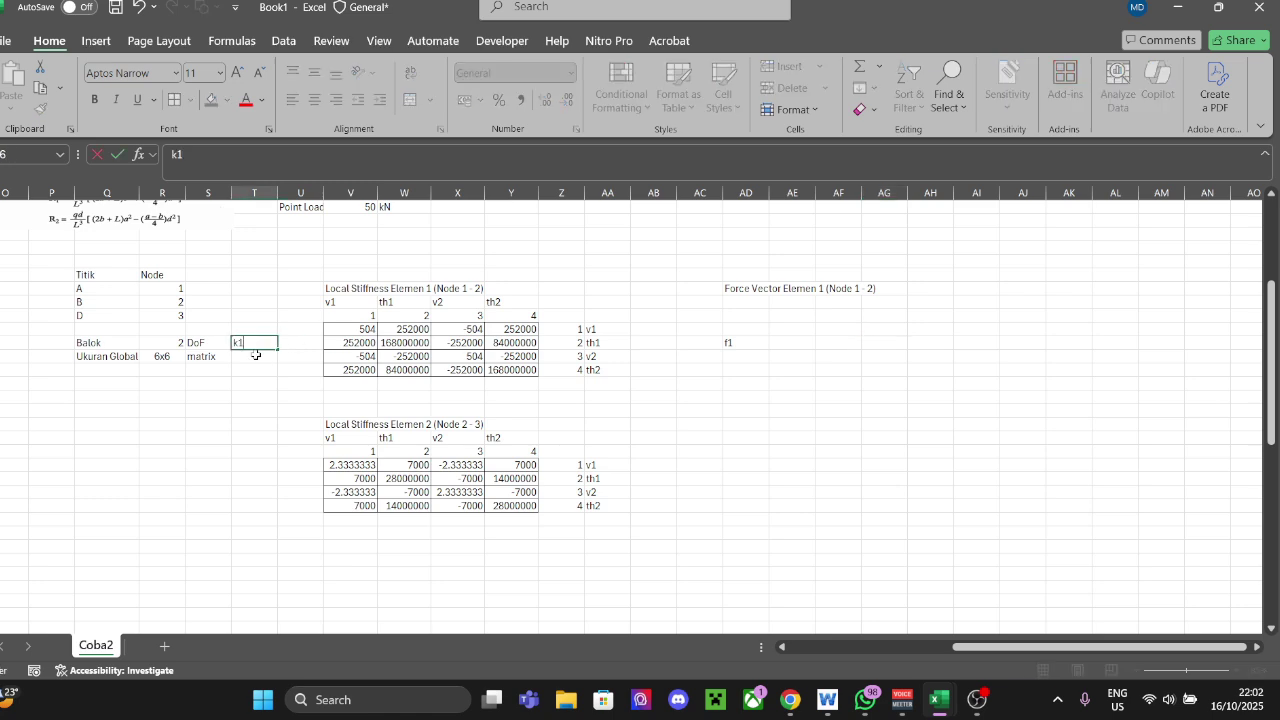
key(Tab)
text(=)
key(Return)
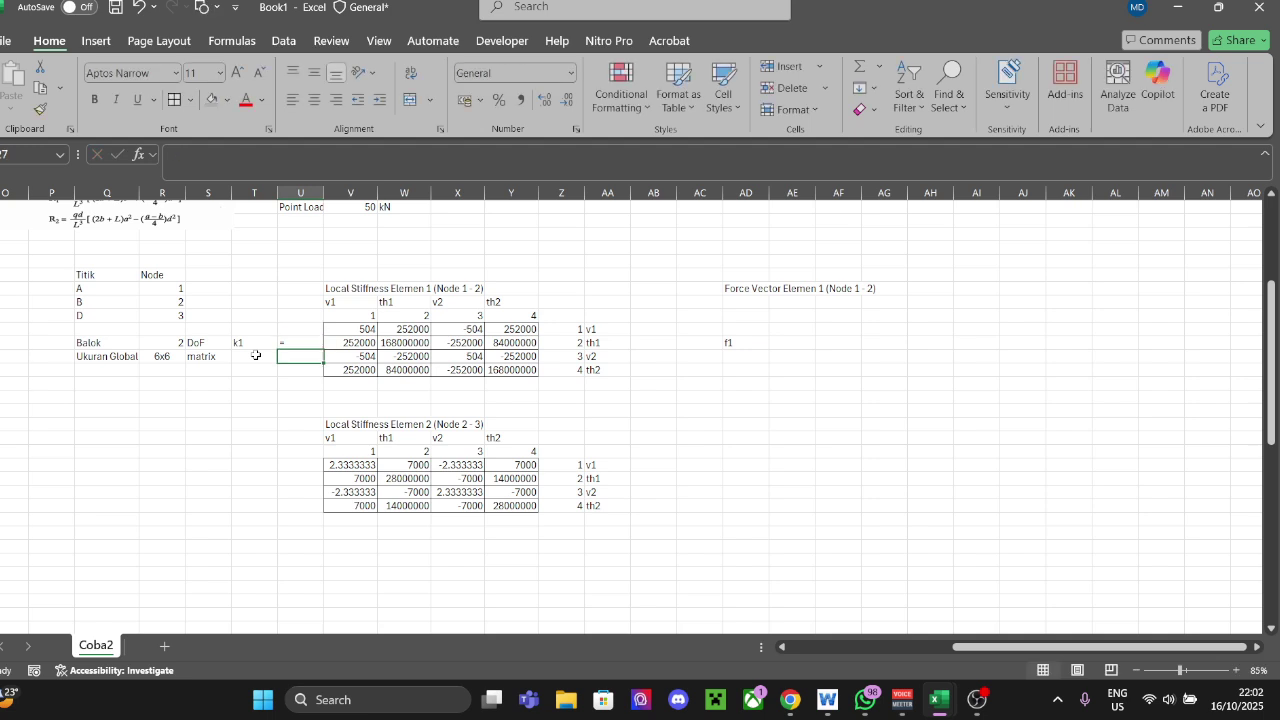
Step: Label element 2's stiffness matrix with k2 in T36 and an equals sign in U36
key(Down)
key(Down)
key(Down)
key(Down)
key(Down)
key(Down)
key(Down)
key(Left)
key(Down)
key(Down)
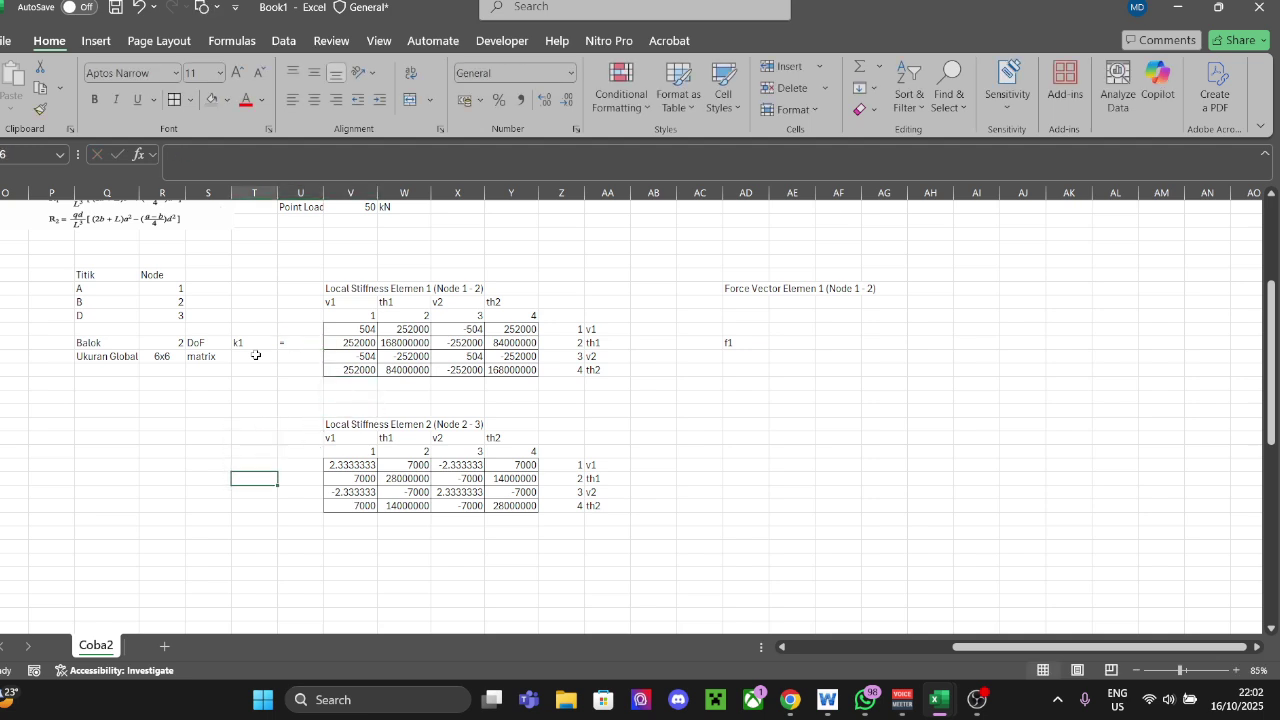
text(2)
key(Right)
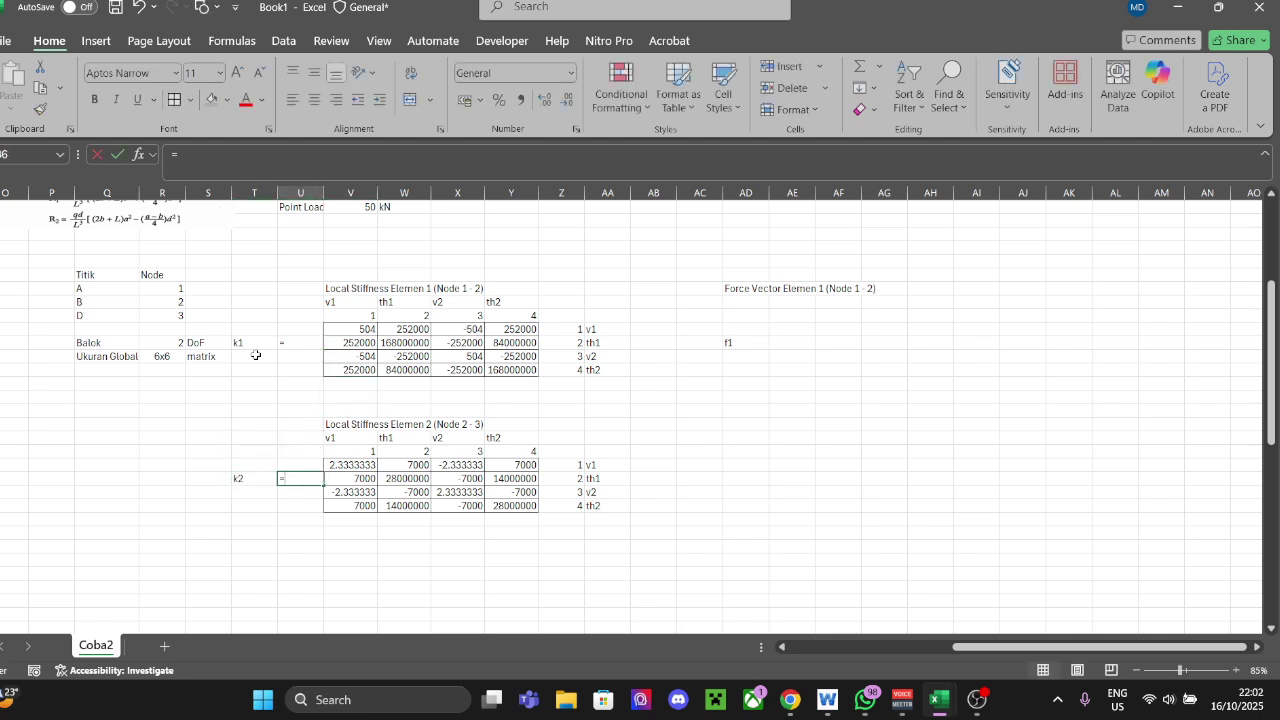
text(=)
key(Return)
Step: Enter an equals sign in AE26, beside the f1 label
click(820, 345)
click(795, 347)
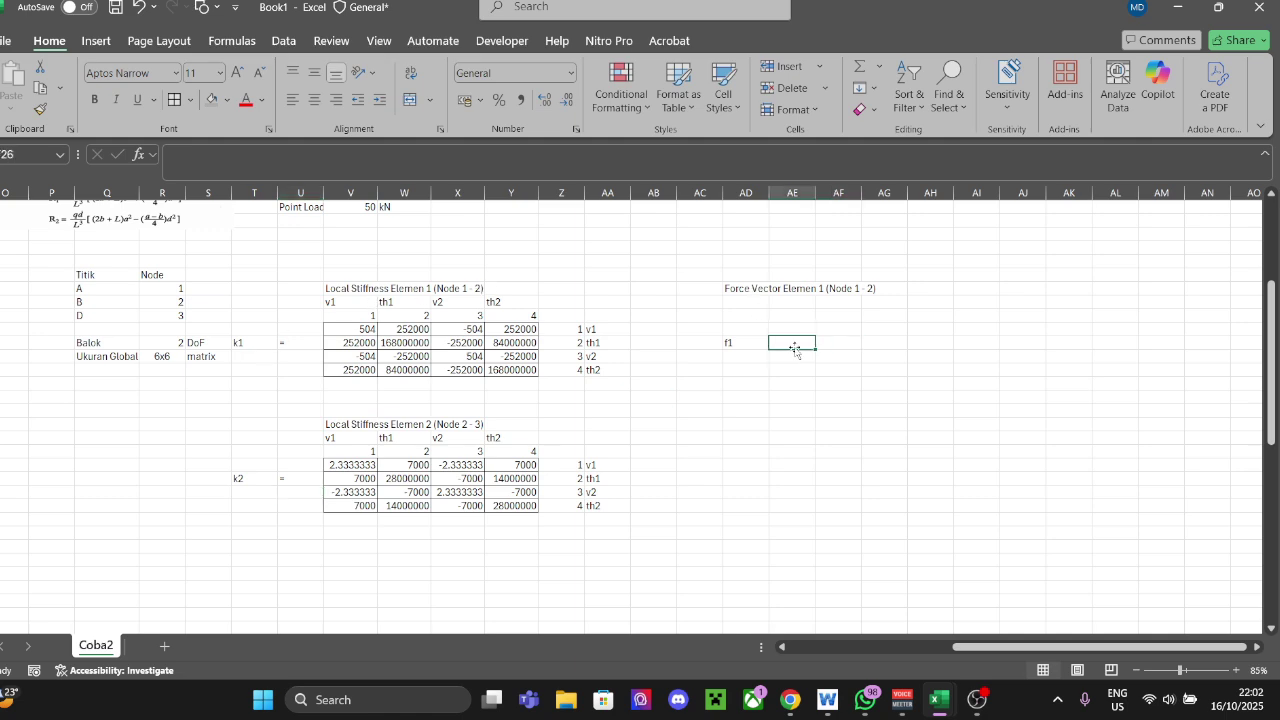
text(=)
click(885, 358)
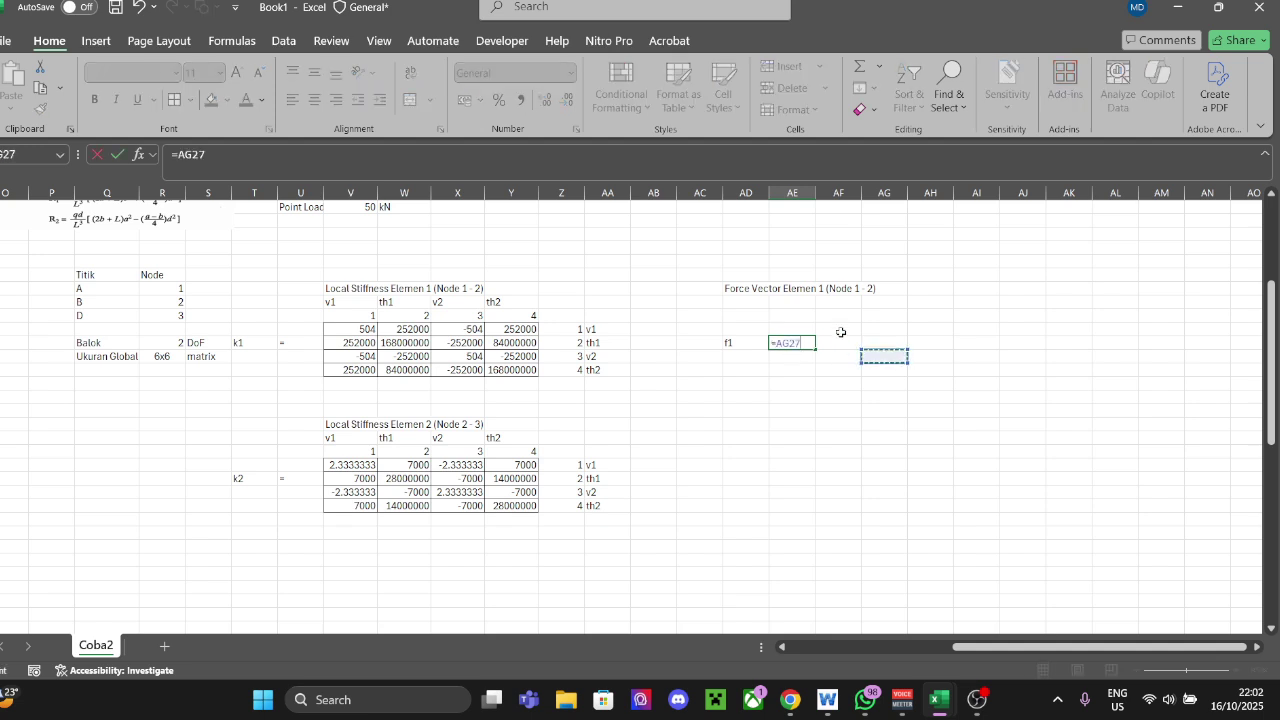
key(BackSpace)
key(BackSpace)
key(BackSpace)
key(BackSpace)
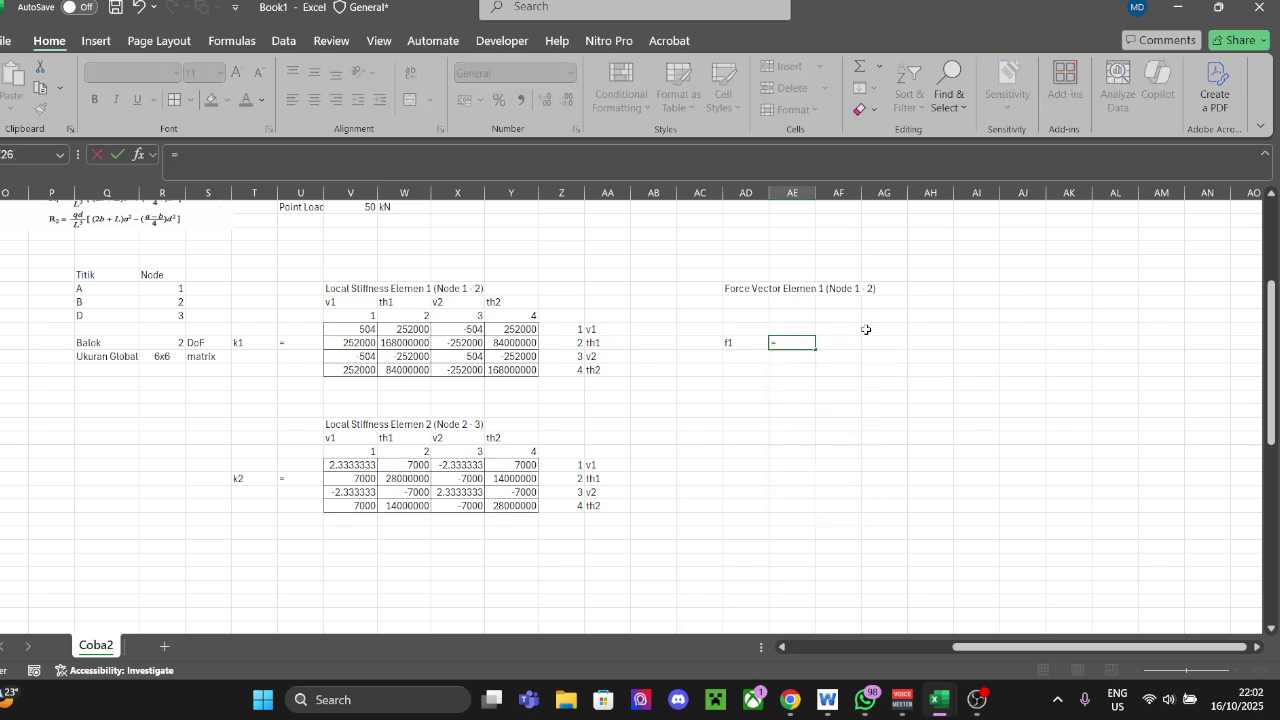
key(Return)
click(841, 341)
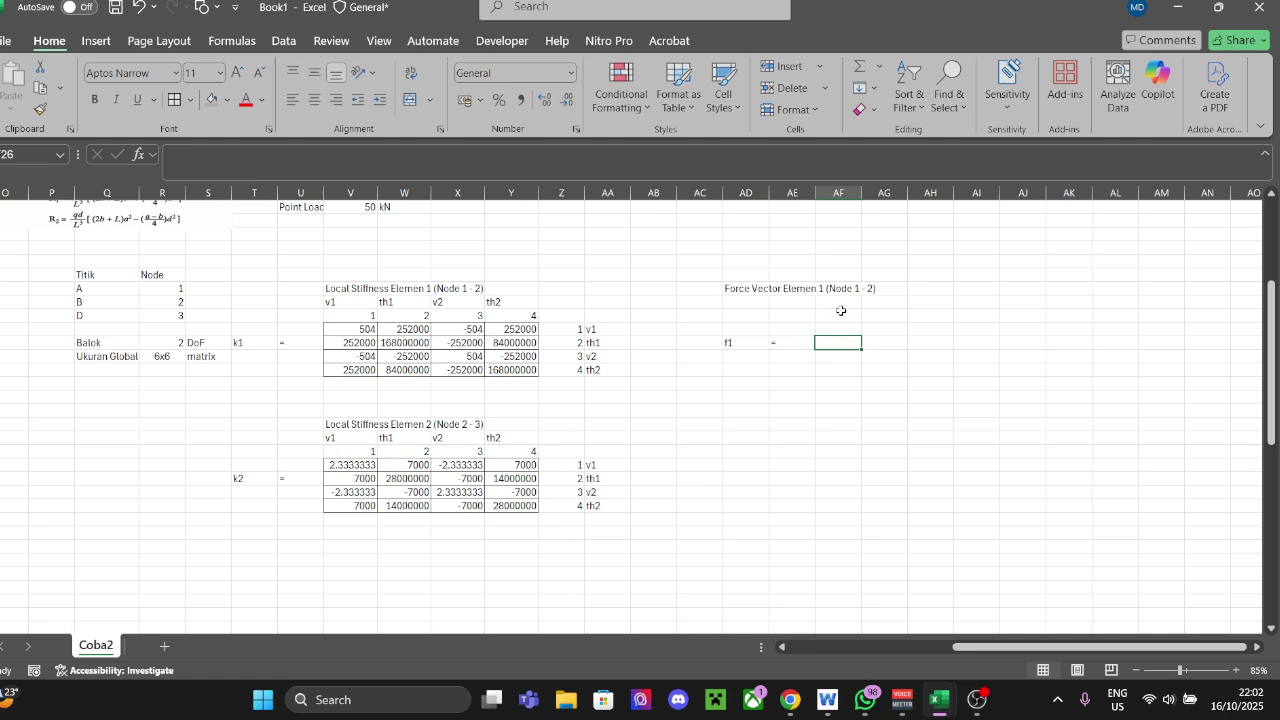
drag(841, 311, 841, 367)
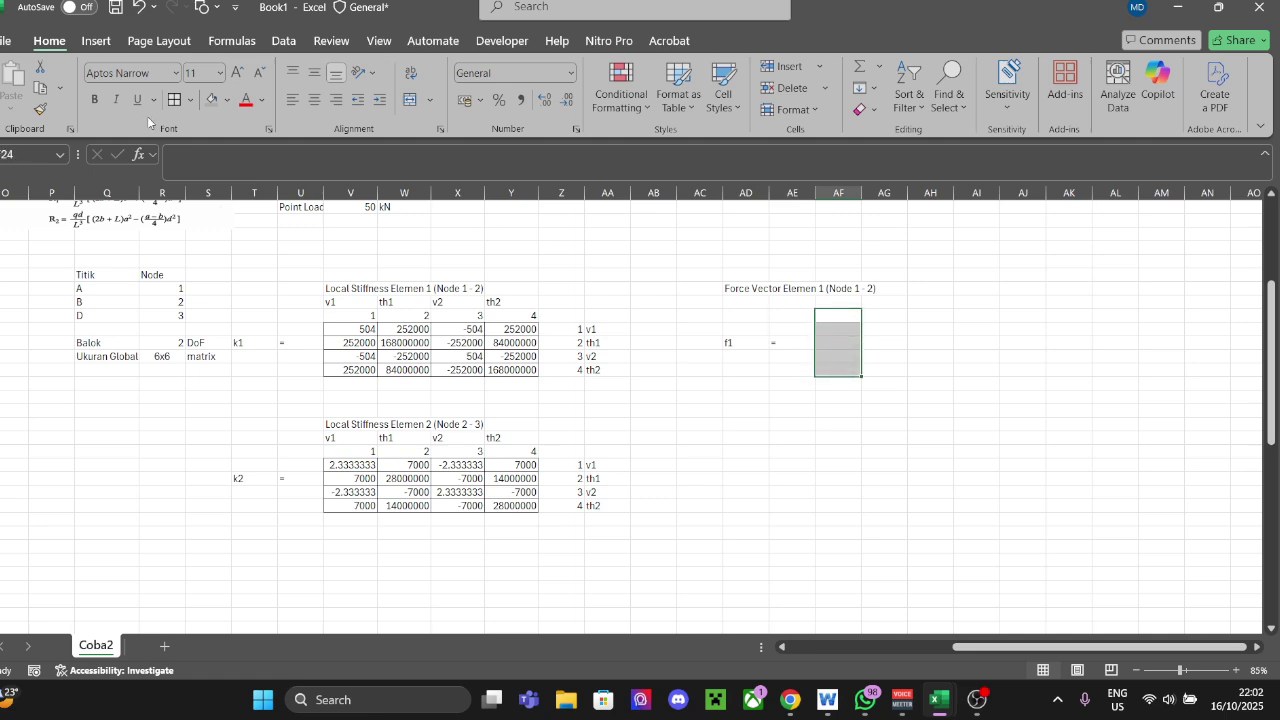
click(175, 99)
click(955, 366)
click(836, 335)
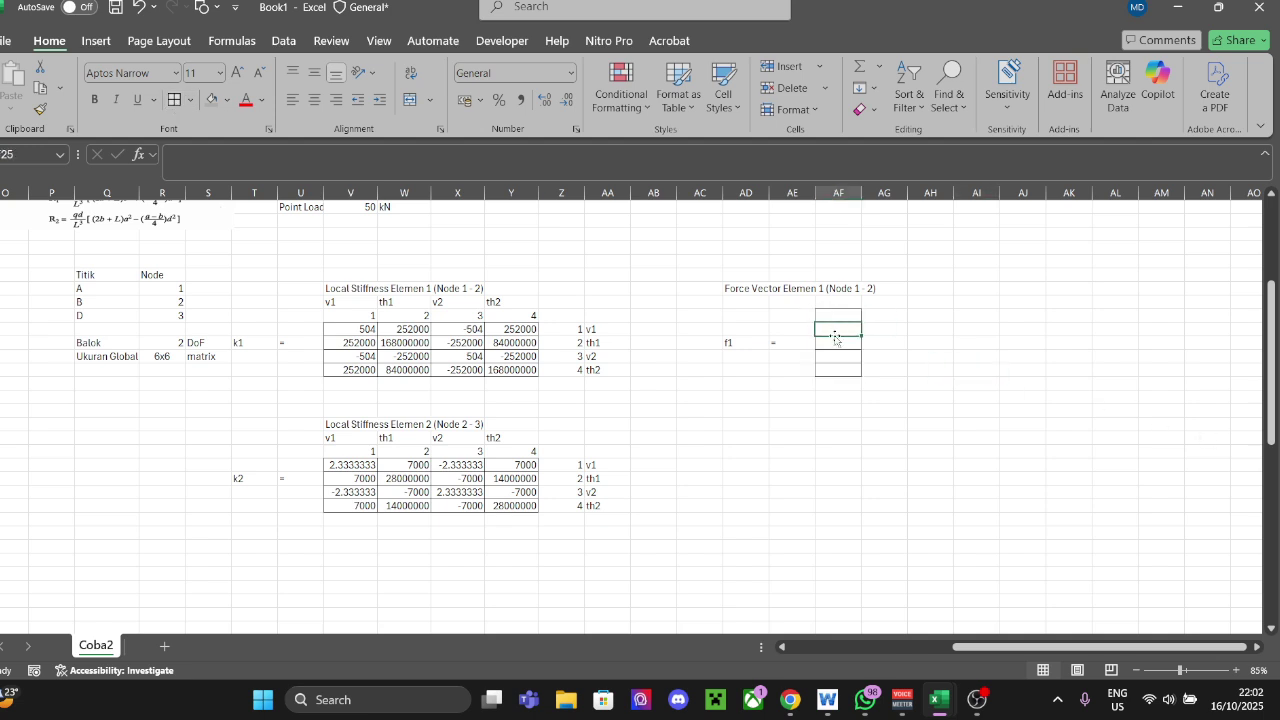
click(836, 342)
click(836, 356)
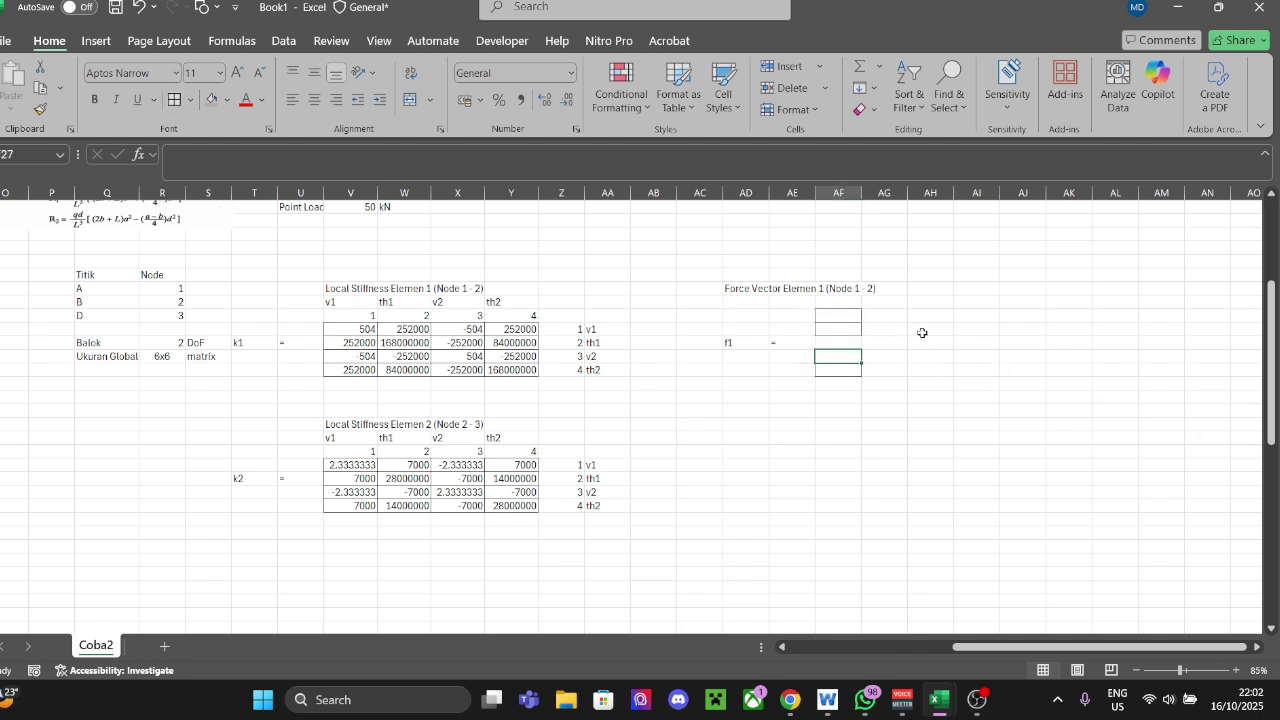
Step: Apply all borders to the four force vector cells AF24:AF27
drag(846, 316, 848, 357)
click(1112, 342)
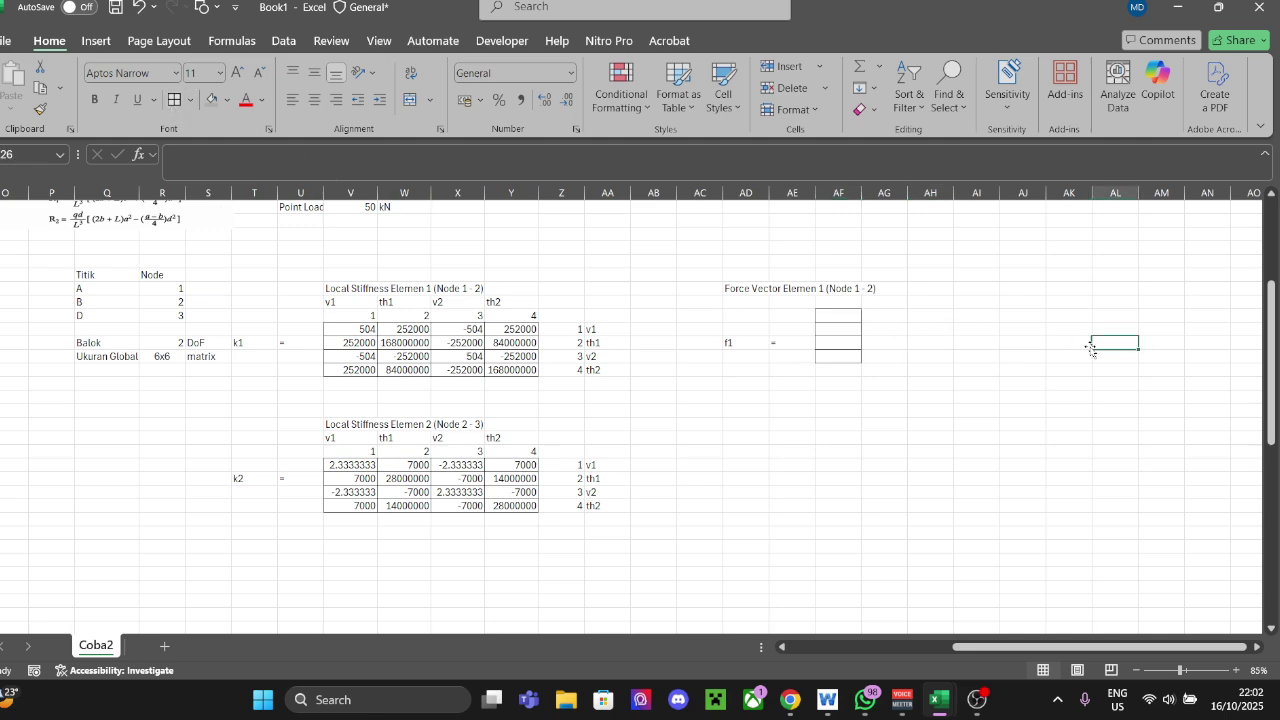
click(817, 312)
Step: Copy element 1's row labels v1, th1, v2 and th2 from AA25:AA28 into AG24:AG27
scroll(993, 395, up, 1)
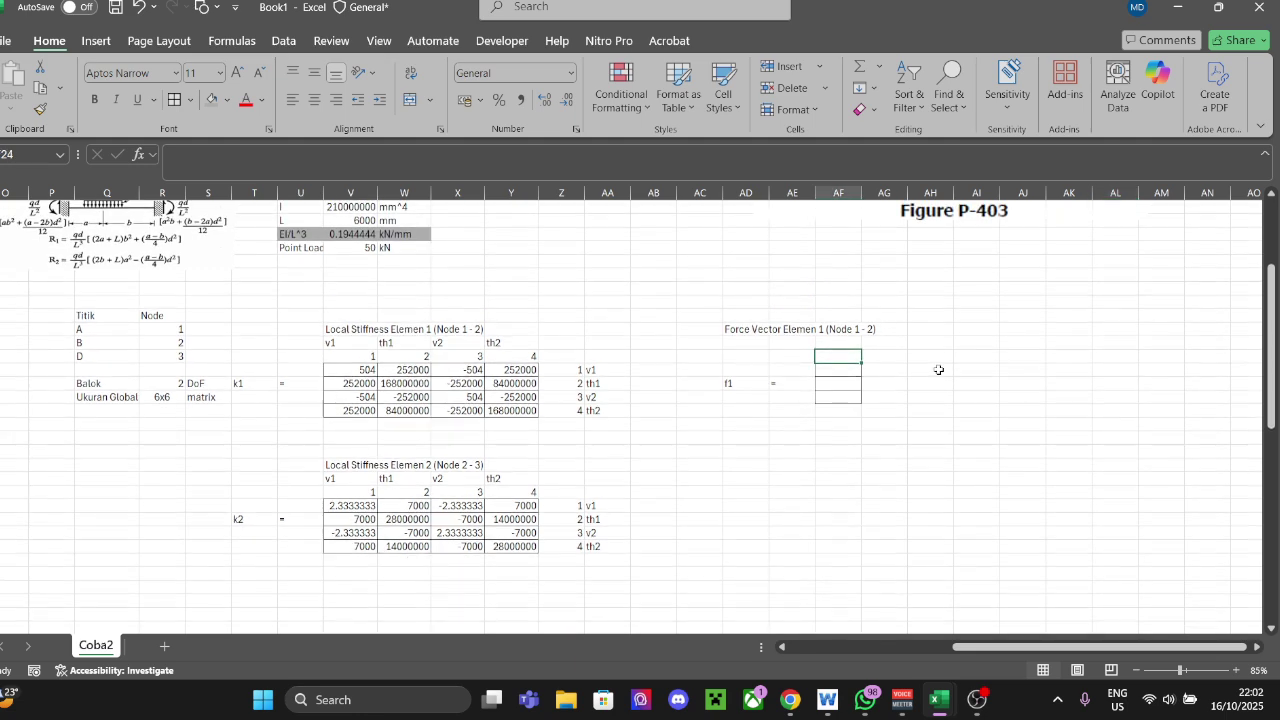
click(893, 355)
drag(607, 369, 607, 410)
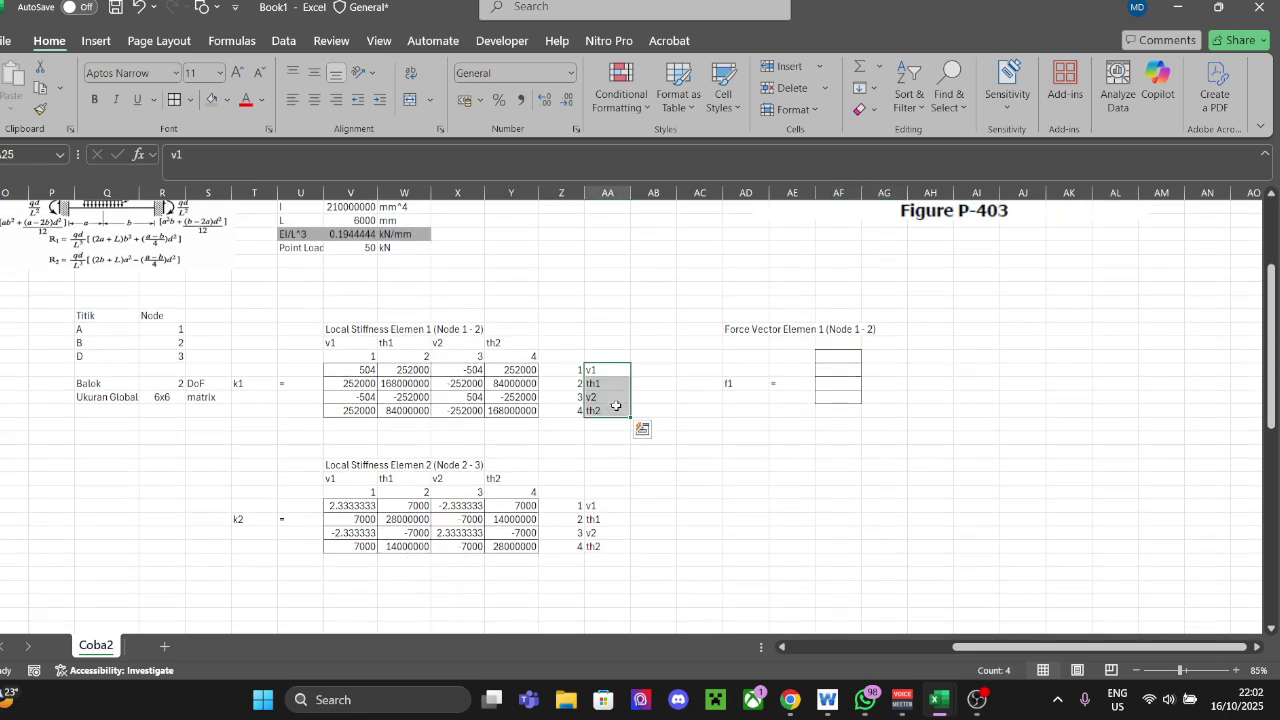
key(ctrl+c)
click(883, 357)
key(ctrl+v)
click(990, 358)
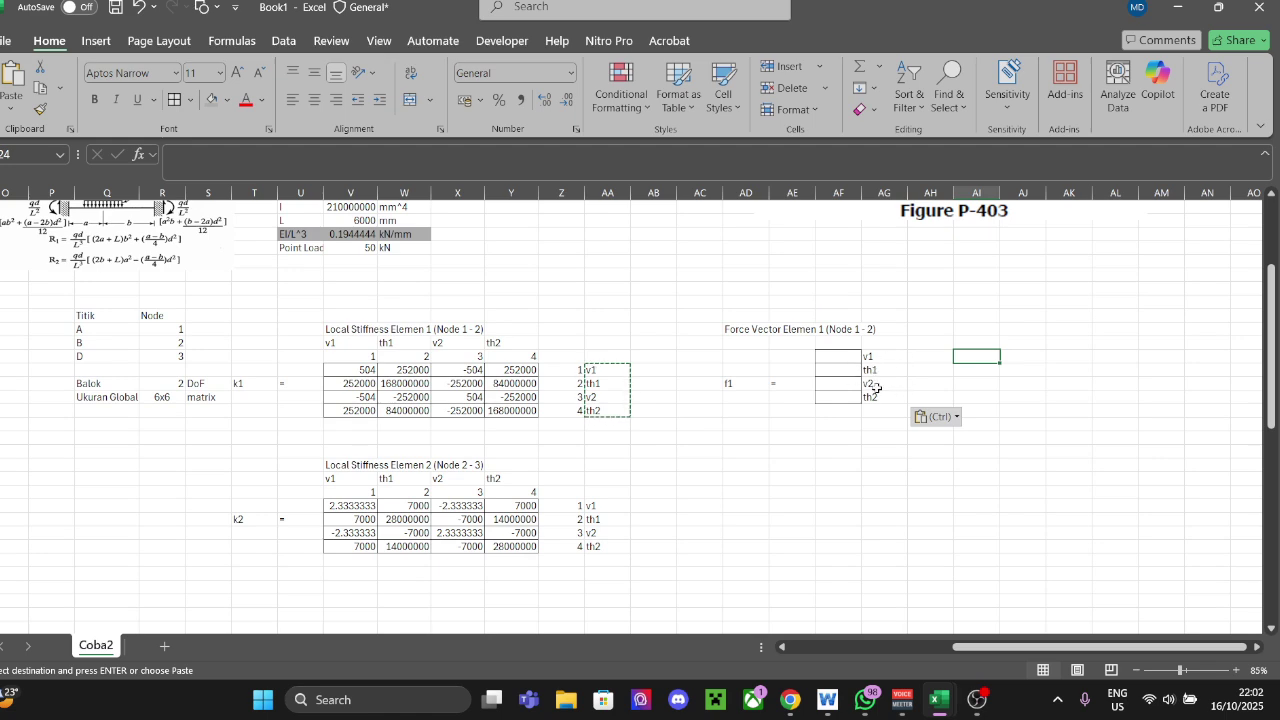
Step: Enter the 30 kN point load at A as 30 in AF24 of element 1's force vector
click(838, 356)
scroll(943, 409, up, 3)
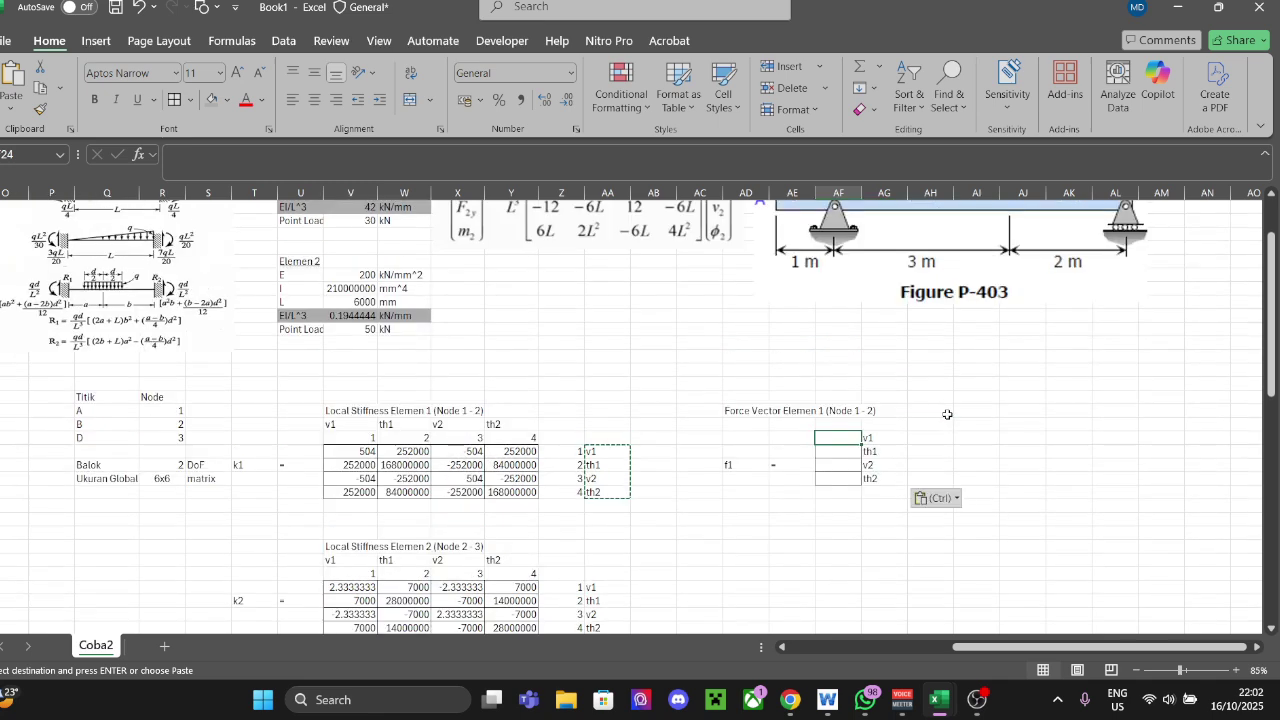
scroll(952, 422, up, 1)
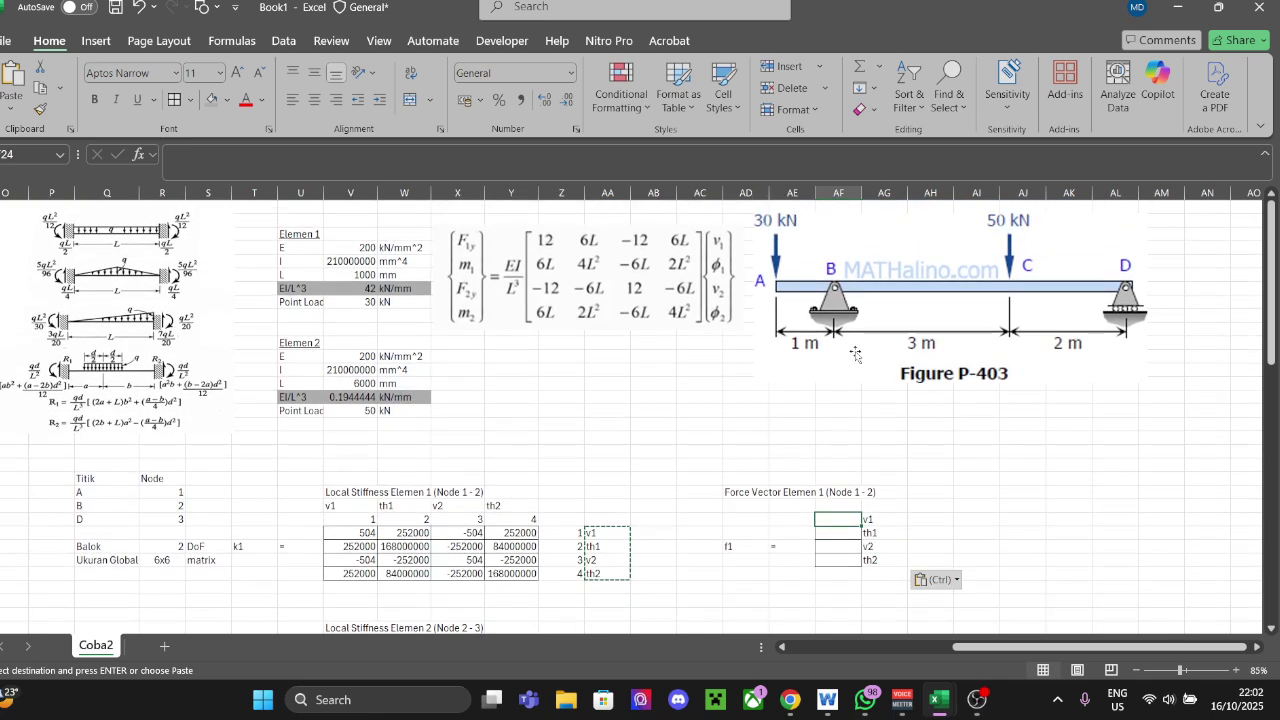
text(30)
key(Return)
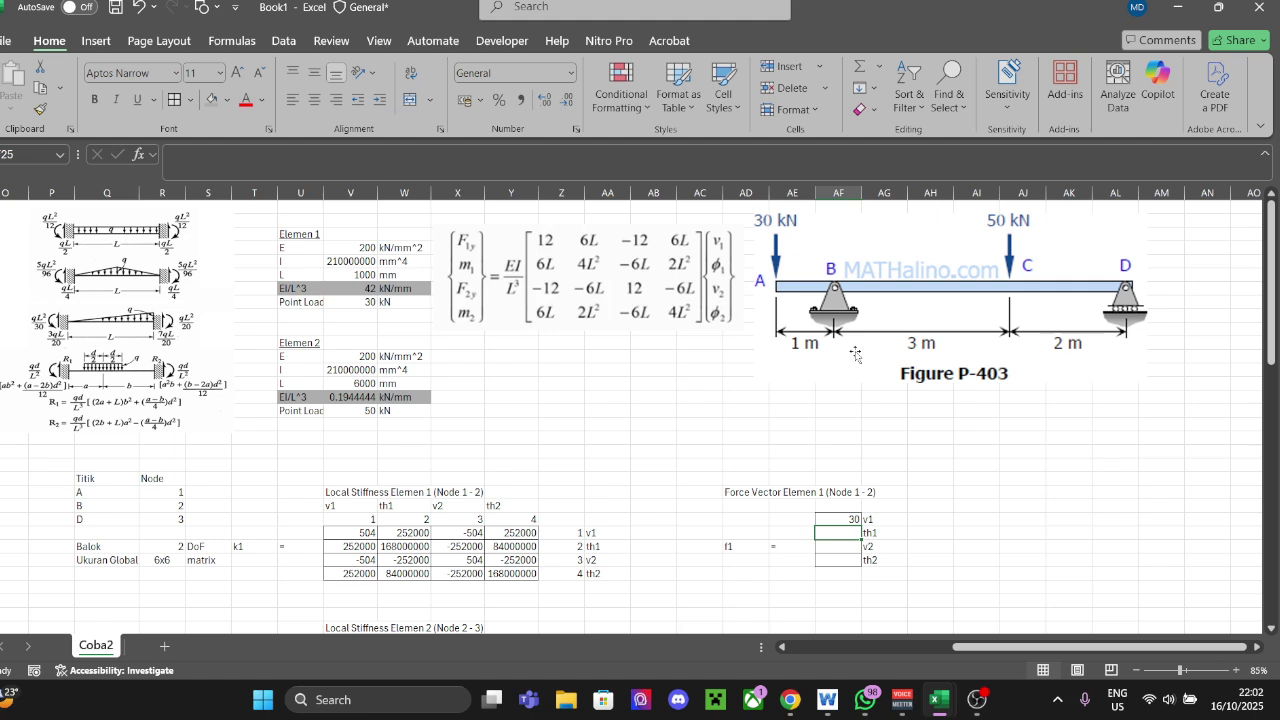
Step: Replace the force vector row labels in AG24:AG27 with f1, m2, f2 and m2
key(Up)
key(Right)
text(f1)
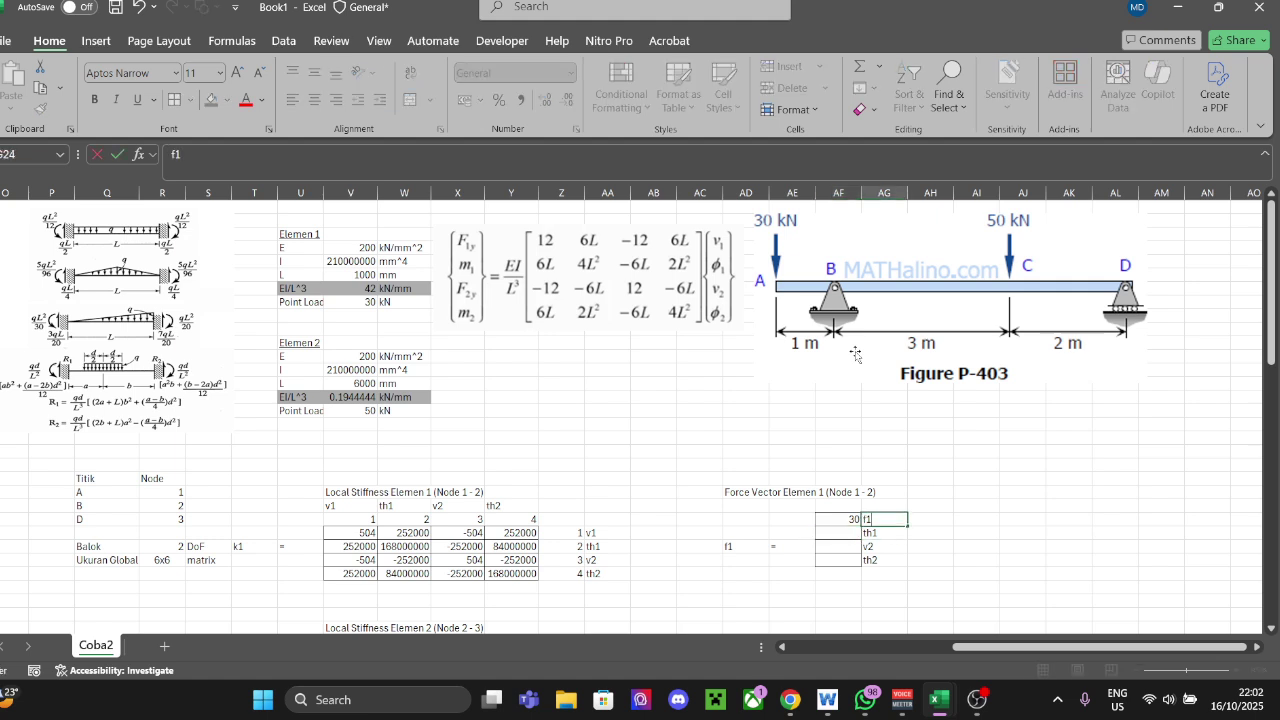
key(Return)
text(m2)
key(Return)
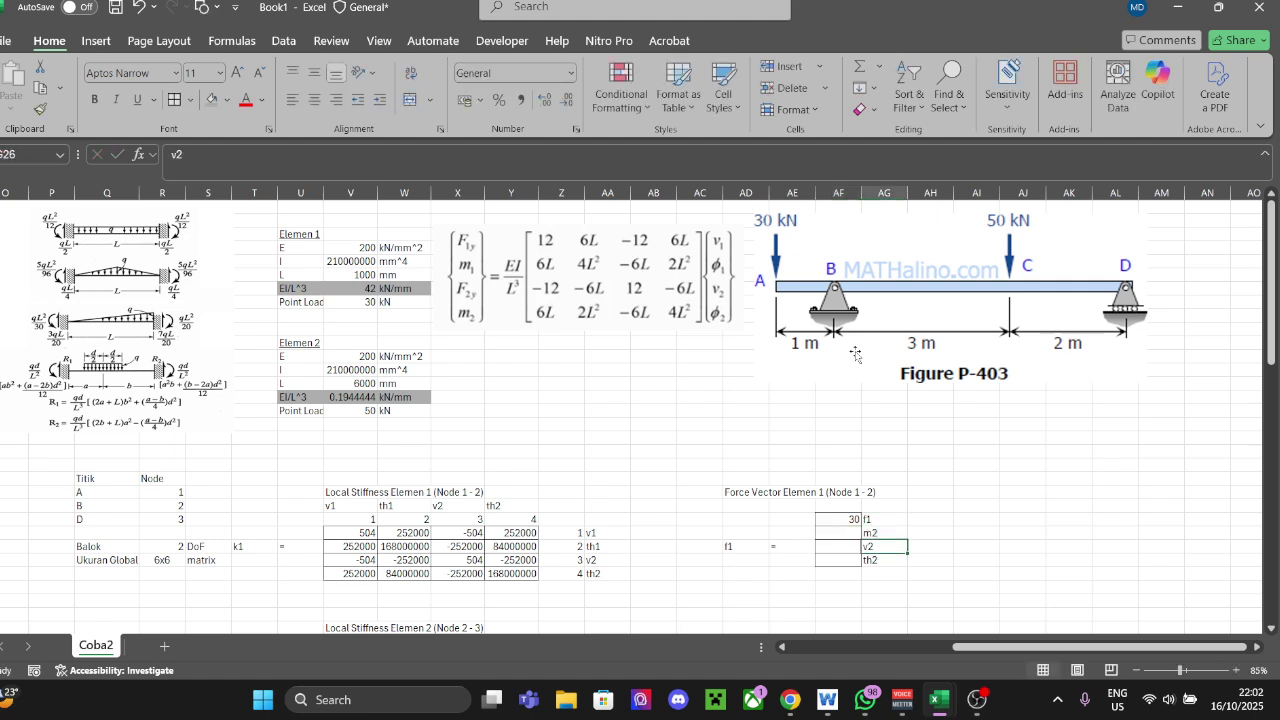
text(f2)
key(Return)
text(m2)
key(Return)
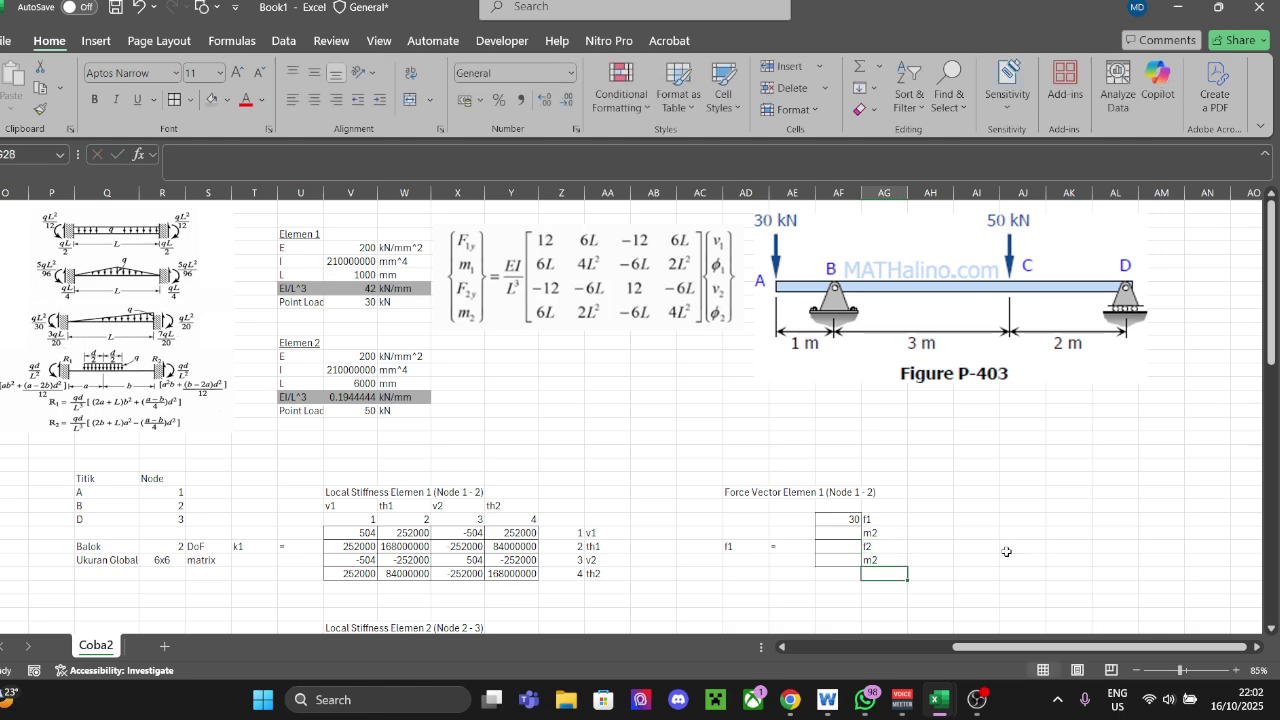
Step: Enter 0 in AF25 and correct its label in AG25 to m1
click(843, 524)
click(843, 532)
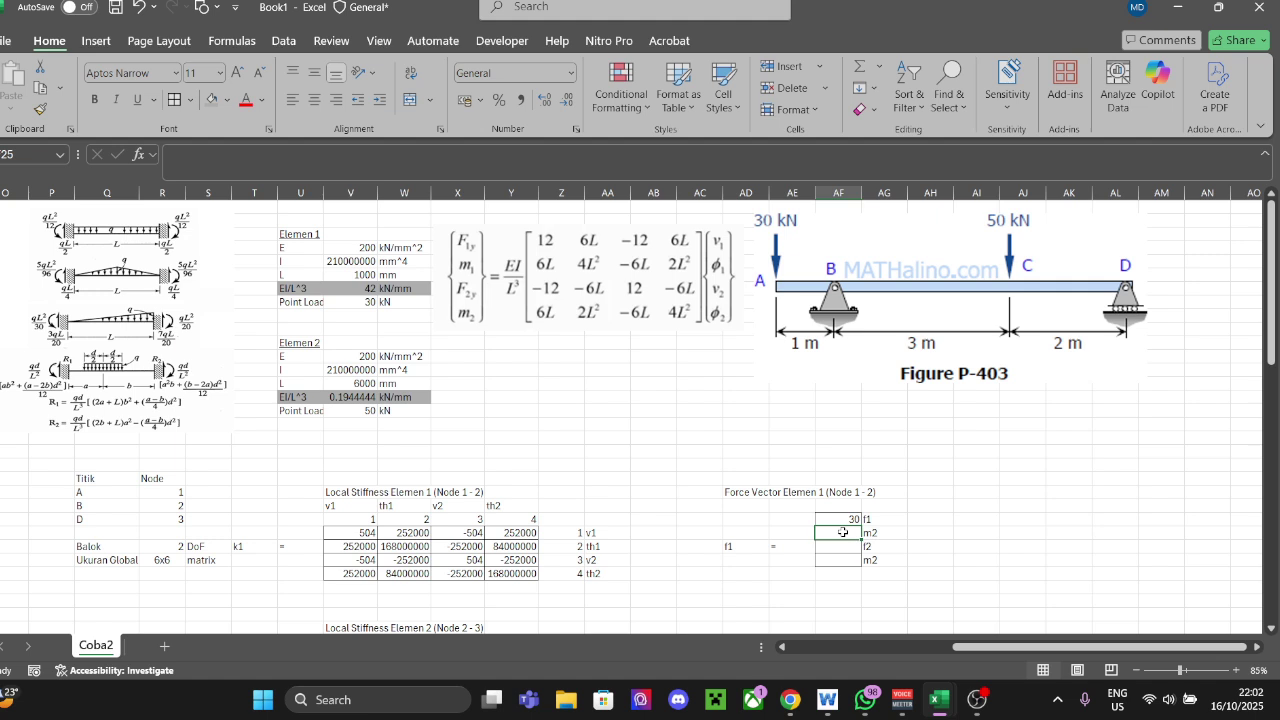
text(0)
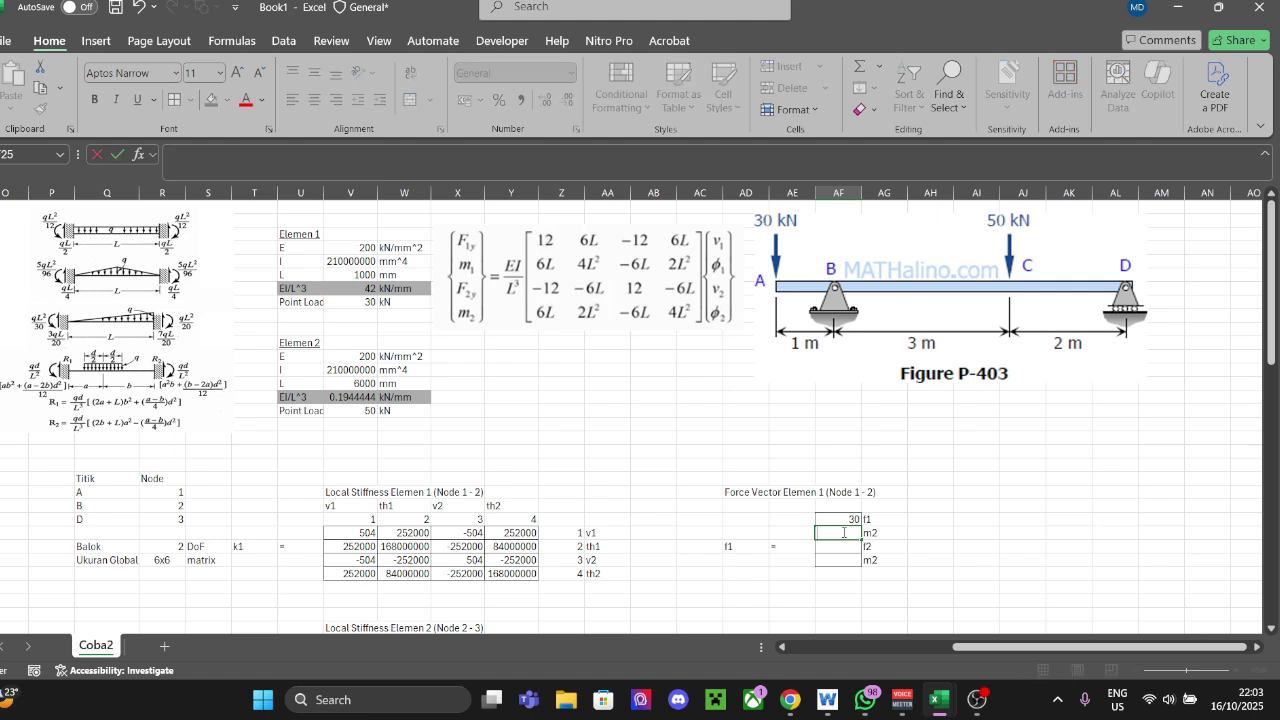
key(Tab)
text(m1)
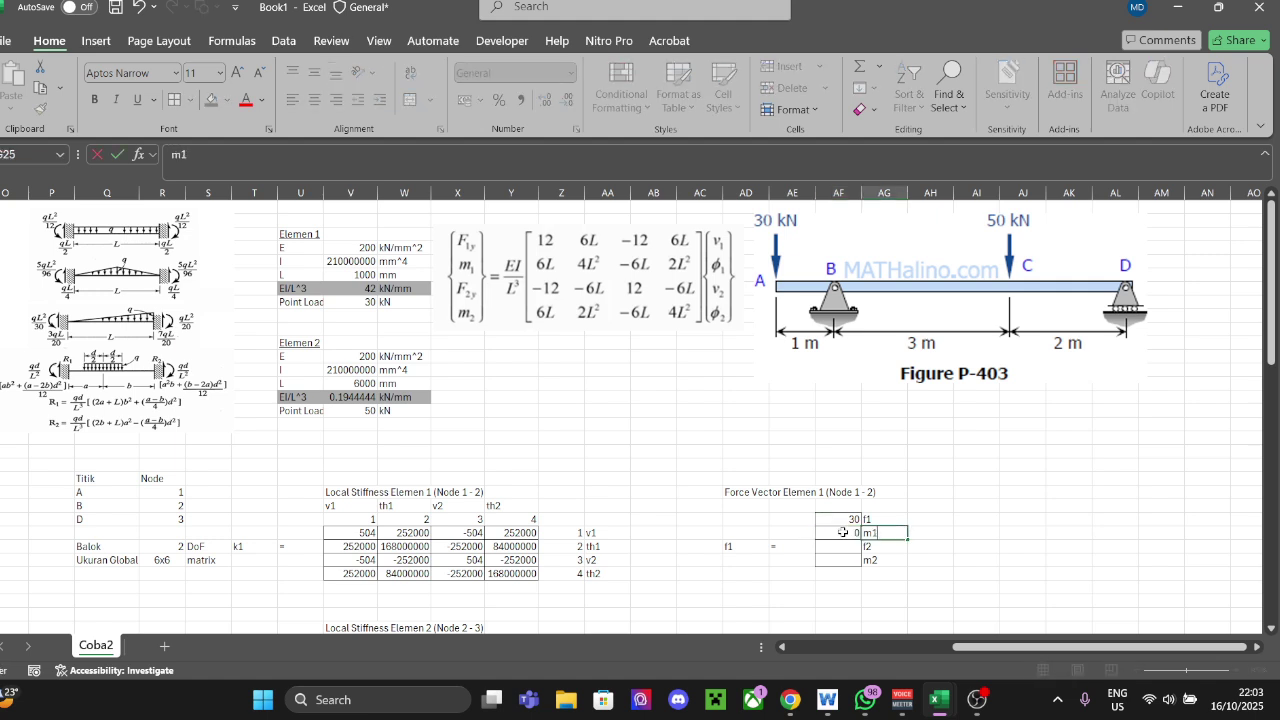
key(Return)
Step: Enter 0 for the f2 and m2 entries in AF26 and AF27
key(Right)
key(Left)
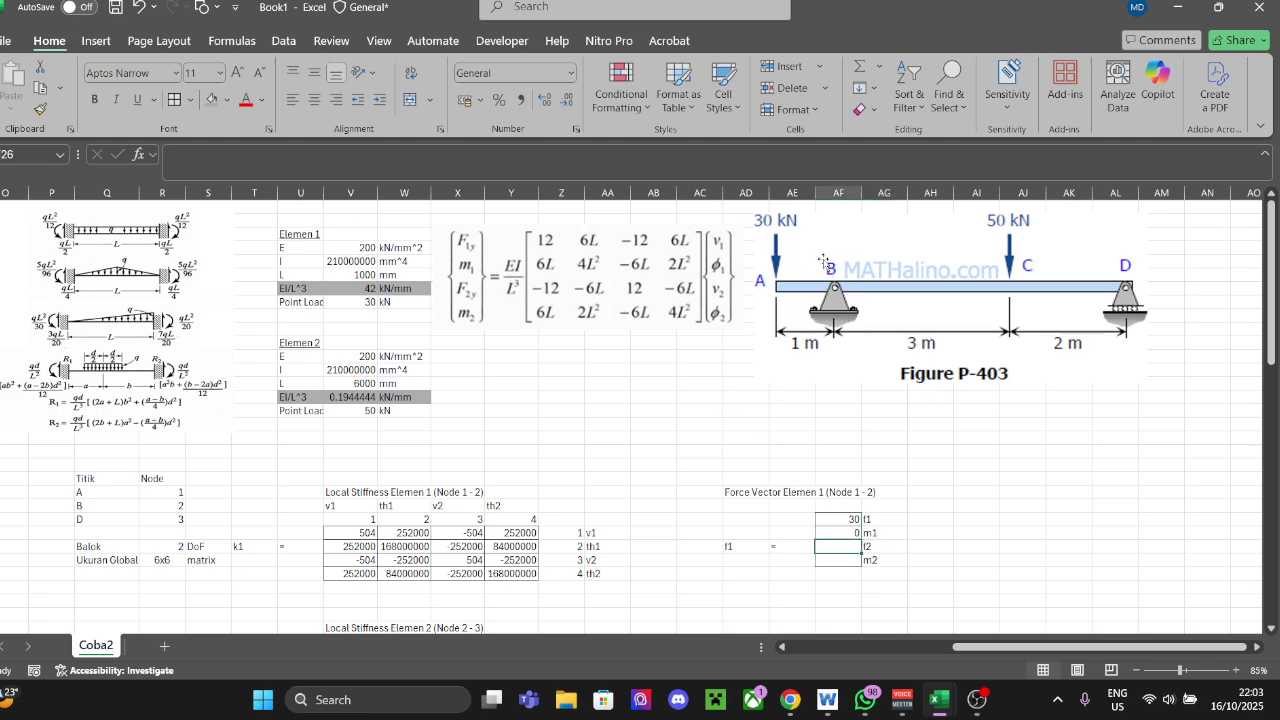
text(0)
key(Return)
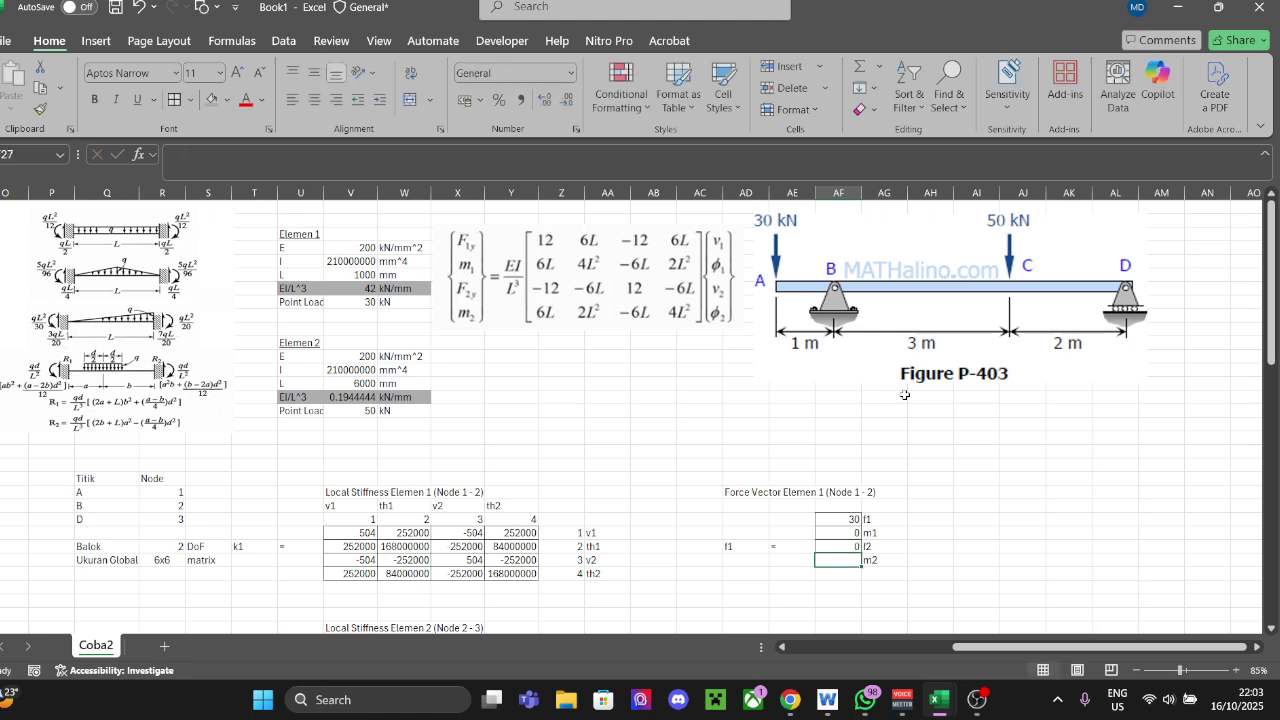
text(0)
key(Return)
Step: Enter the heading "Force Vector Elemen 2 (Node 2- 3)" in AD32
scroll(850, 398, down, 2)
scroll(749, 412, down, 2)
click(738, 465)
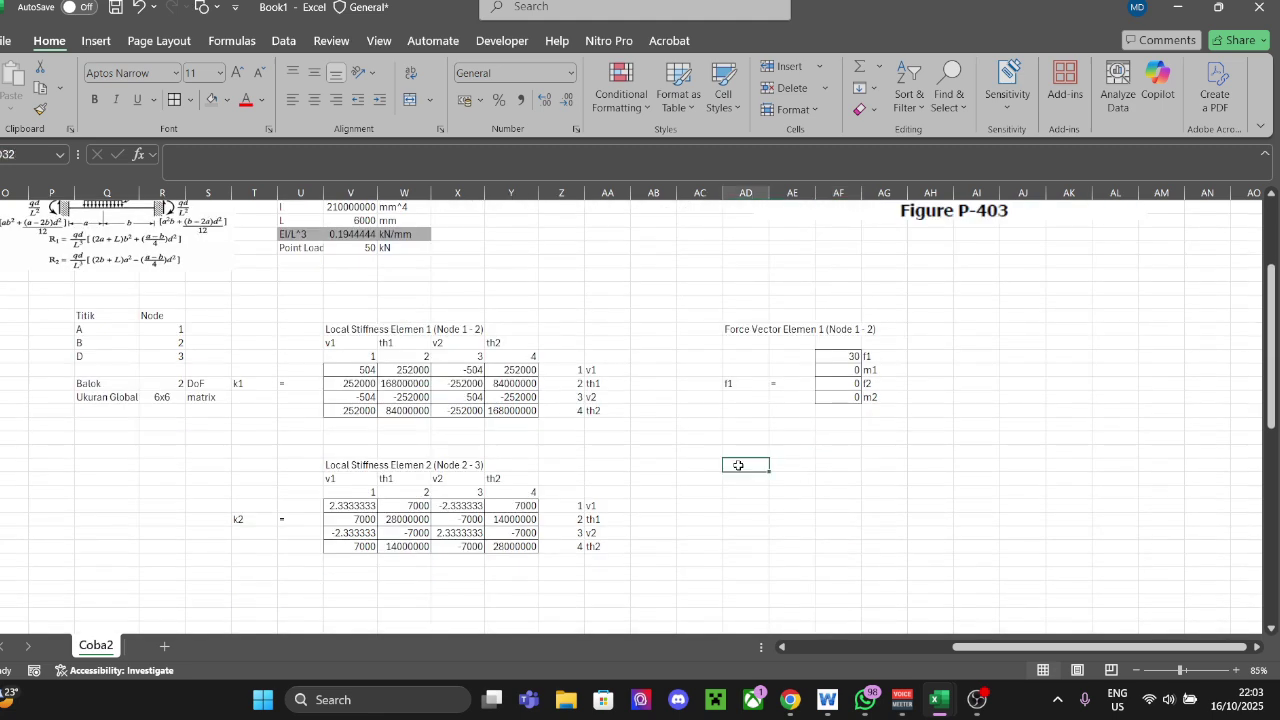
text(Forec)
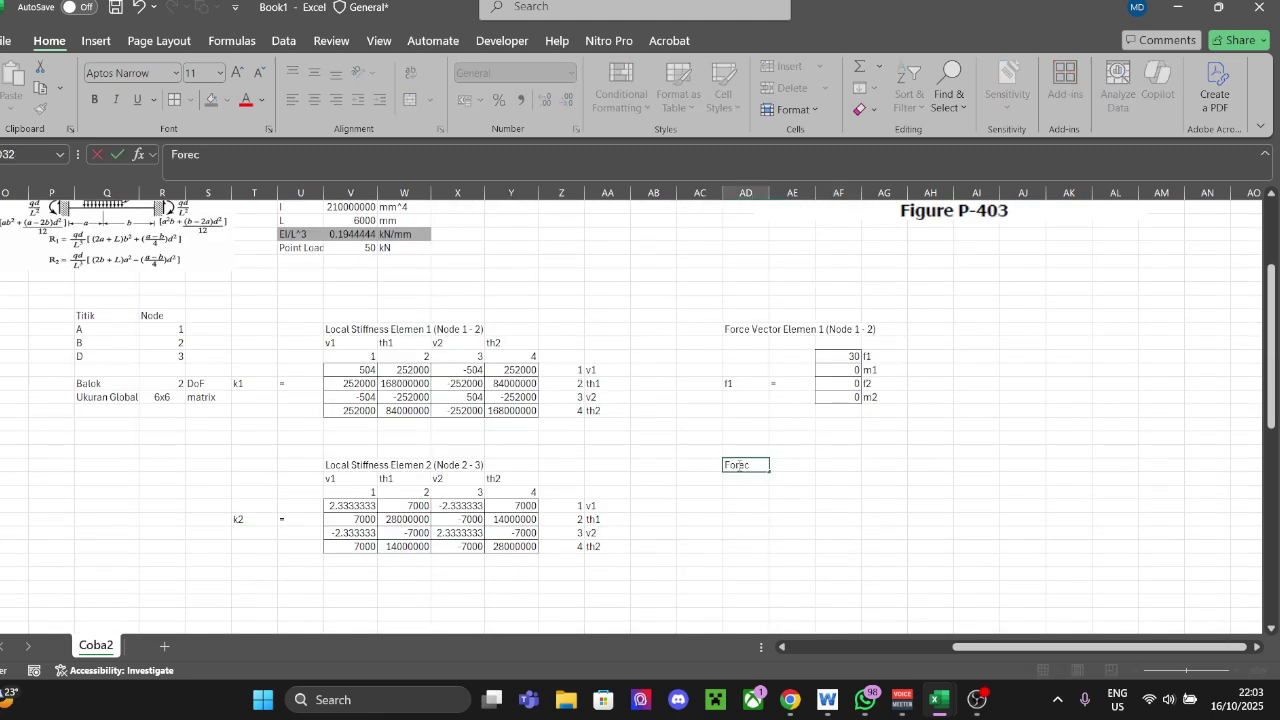
text(e Vector Elemen 2 (Node 2- 3)
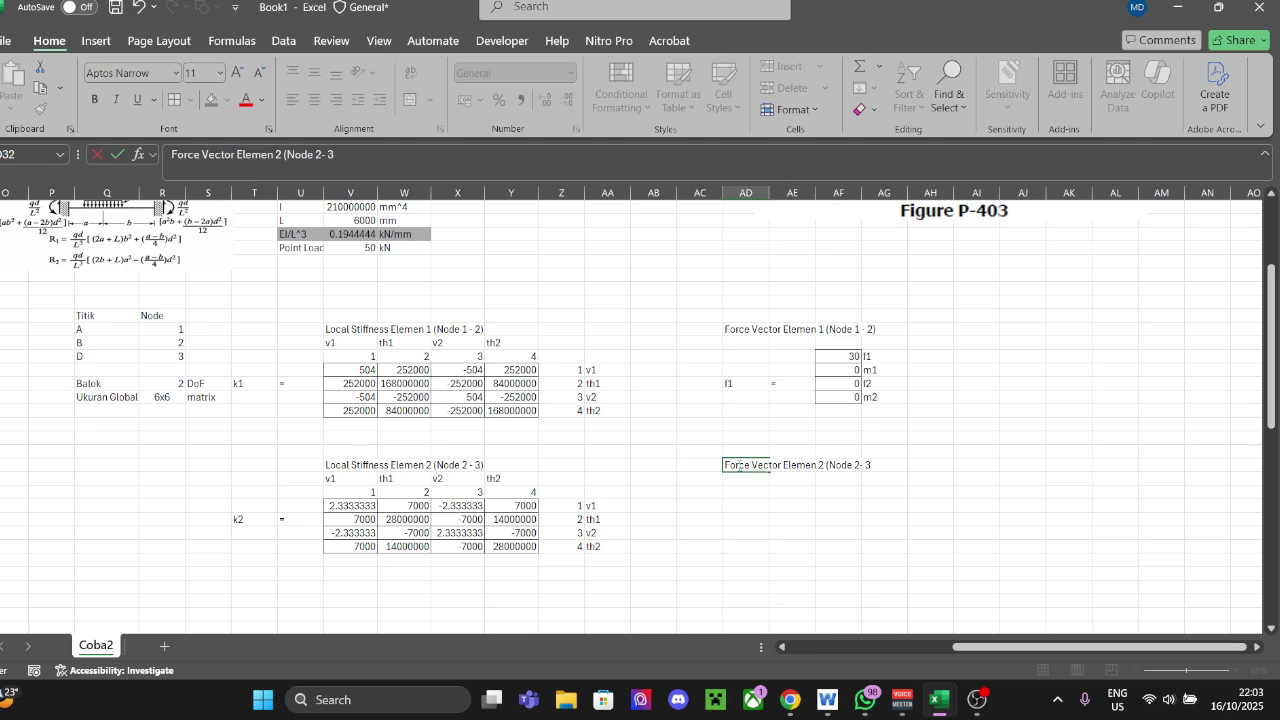
key(Return)
Step: Label element 2's force vector with f2 in AD36 and an equals sign in AE36
key(Down)
key(Down)
key(Down)
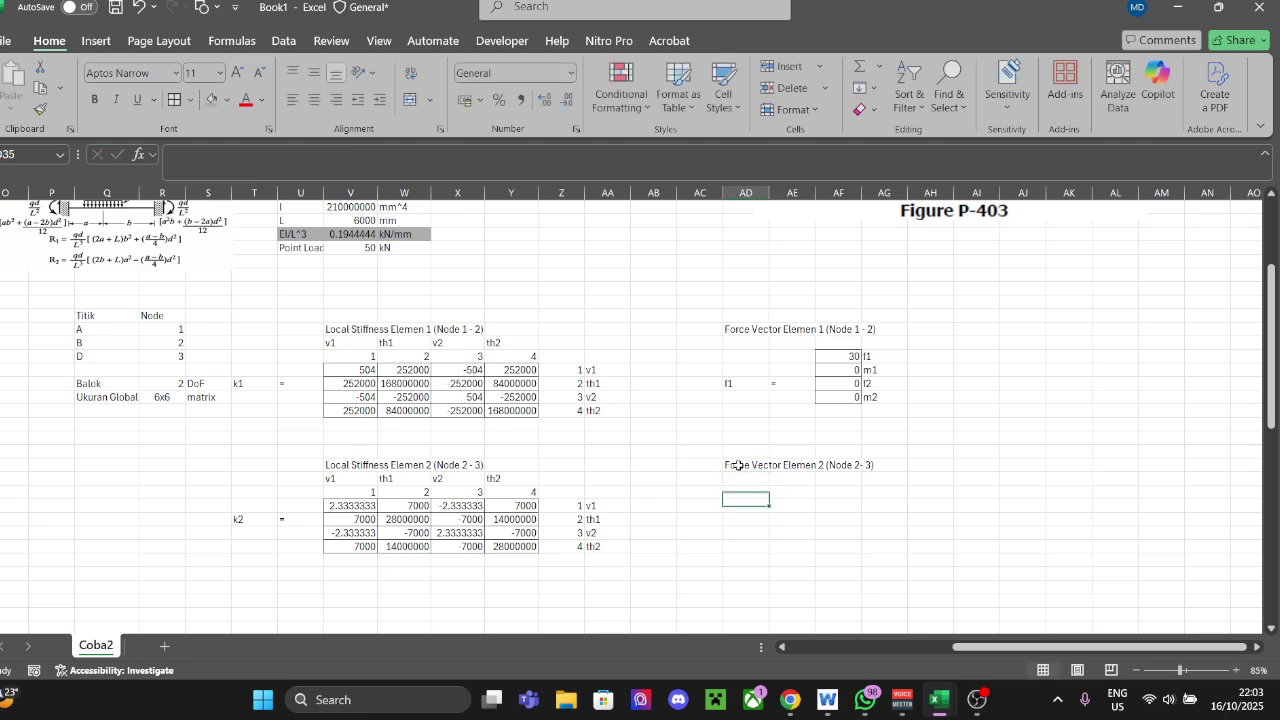
text(f2)
key(Right)
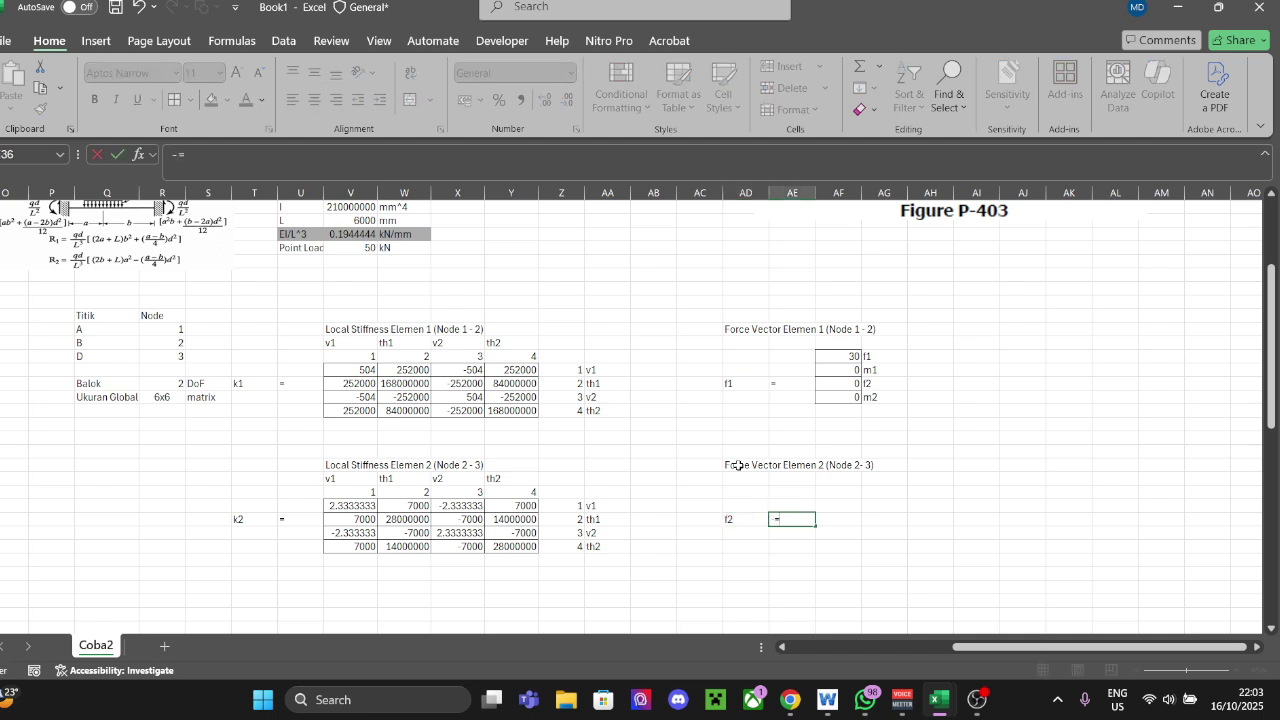
text(=)
key(Return)
key(Up)
key(Right)
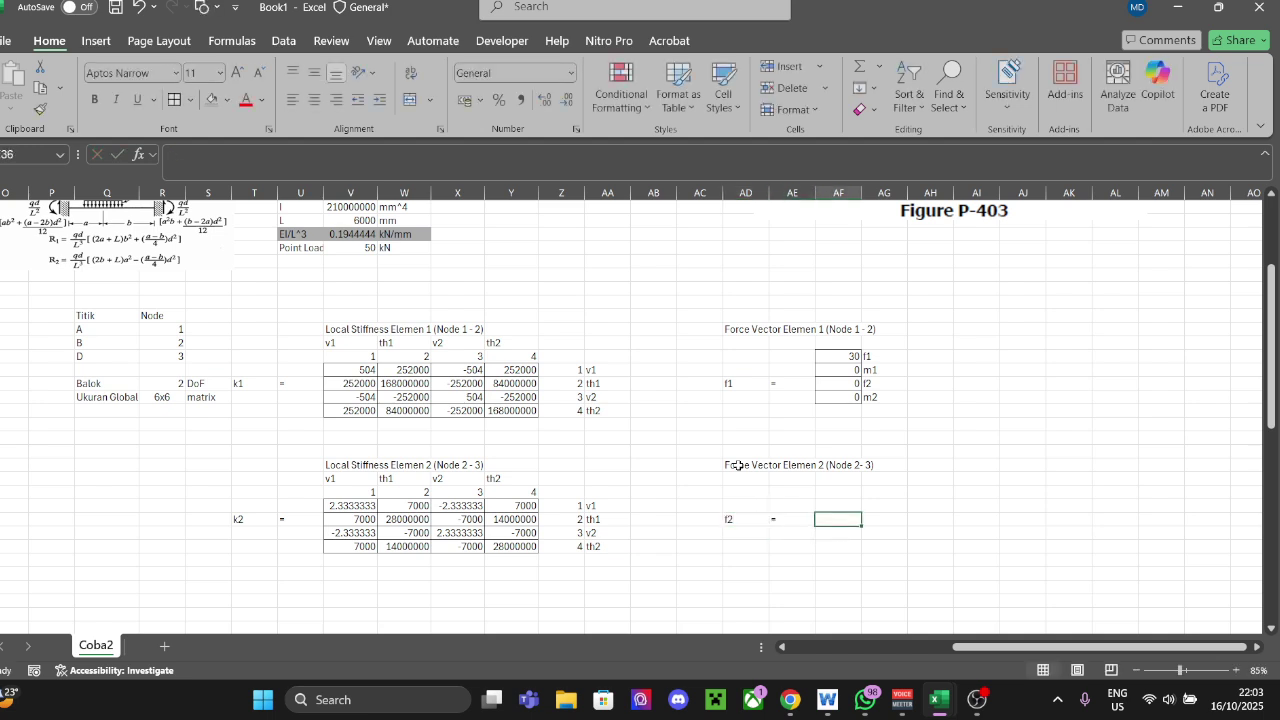
Step: Apply all borders to AF34:AF37 for element 2's force vector
drag(838, 492, 836, 530)
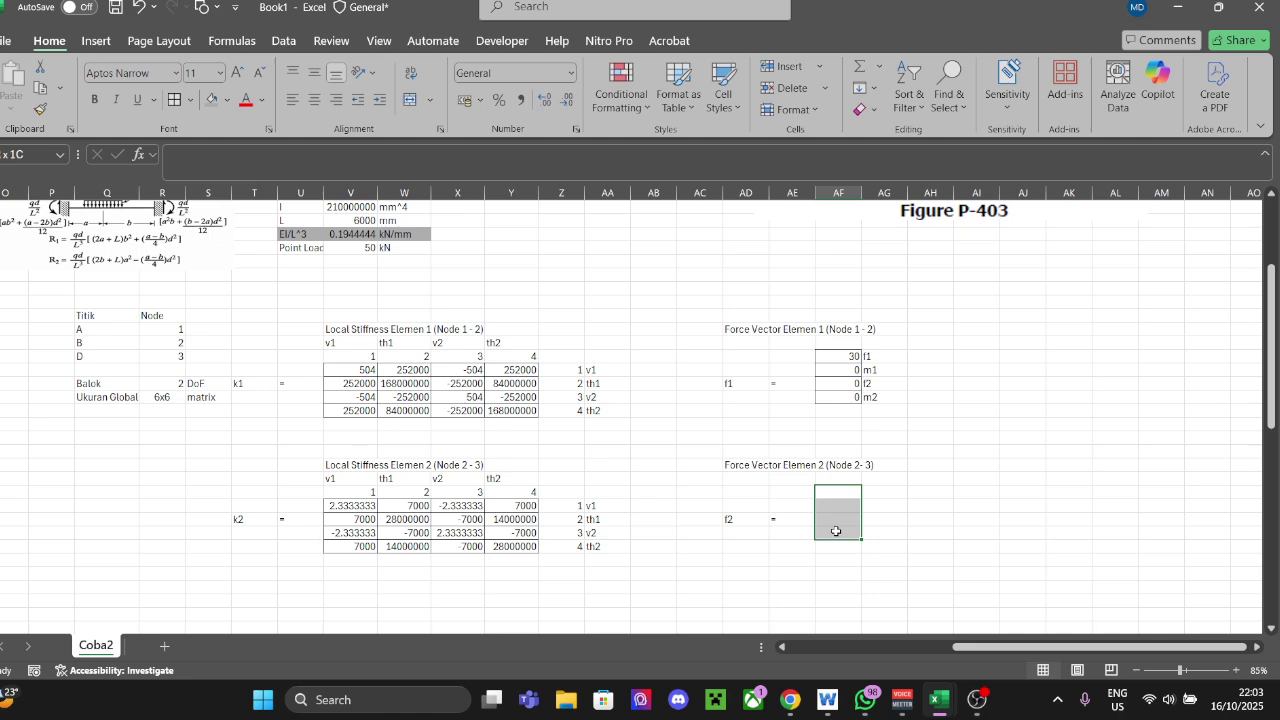
click(892, 497)
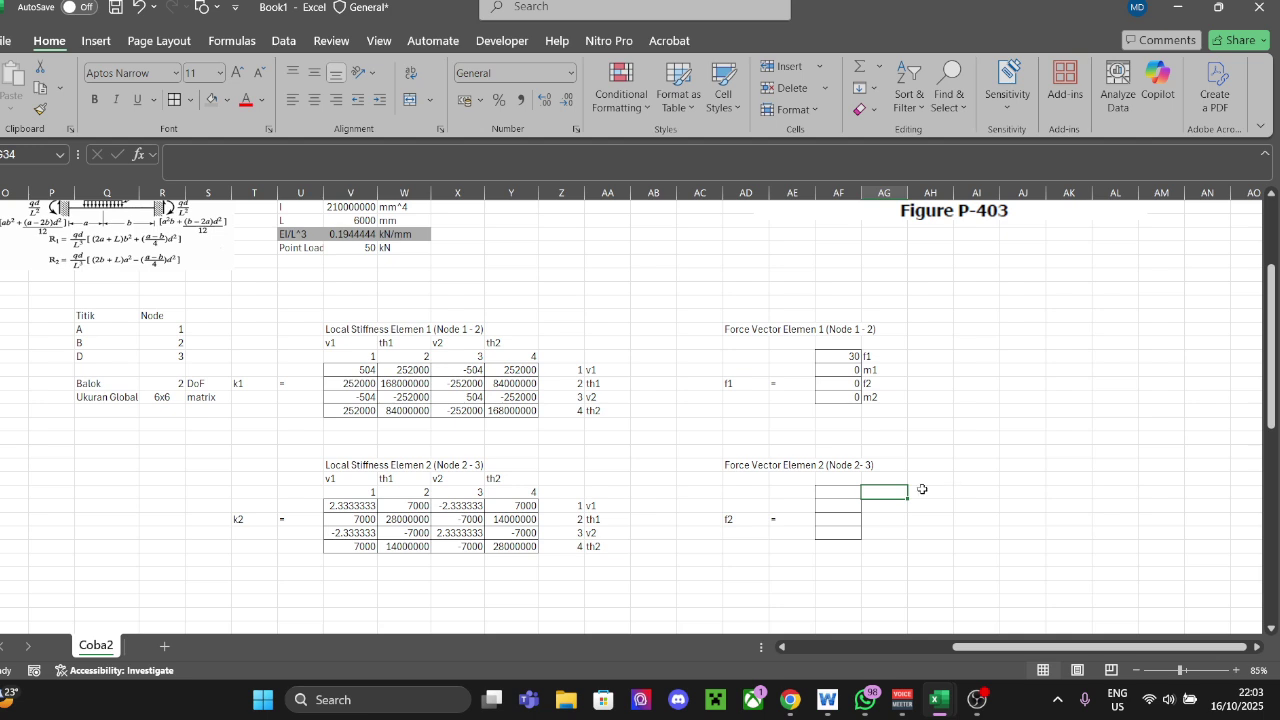
click(820, 468)
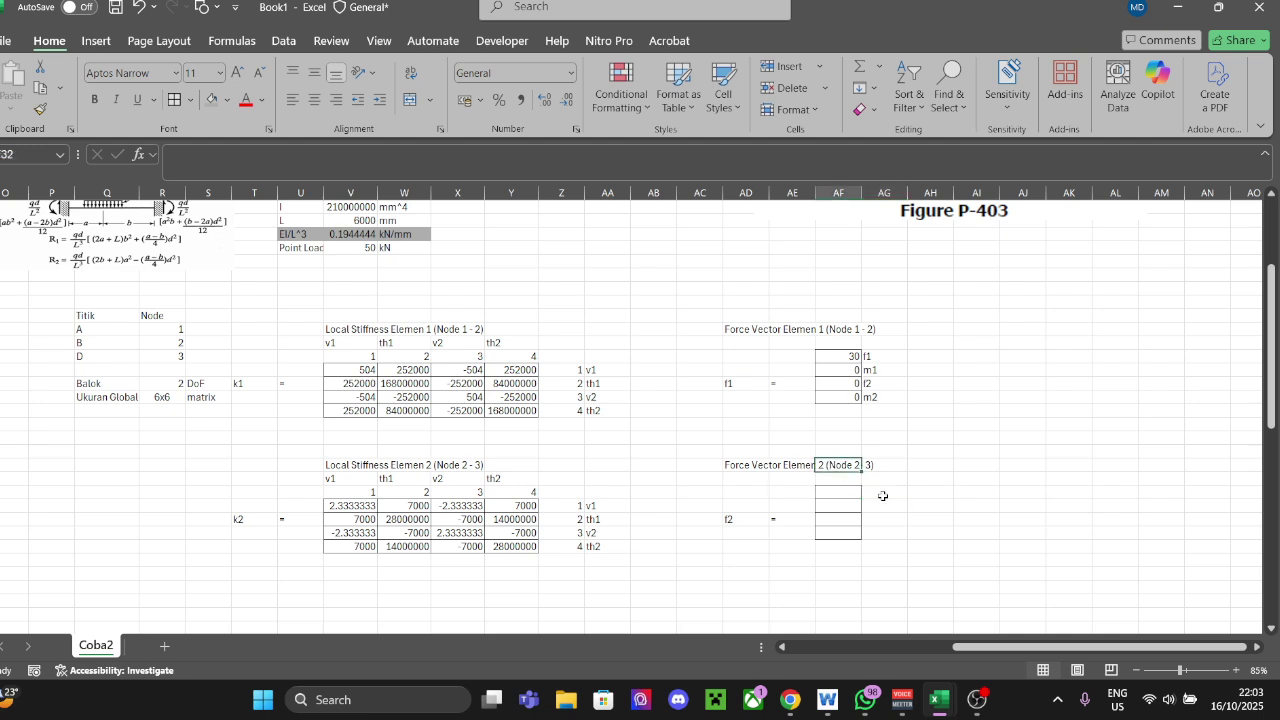
Step: Label element 2's force vector rows f2, m2, f3 and m3 in AG34:AG37
click(883, 496)
text(f2)
key(Return)
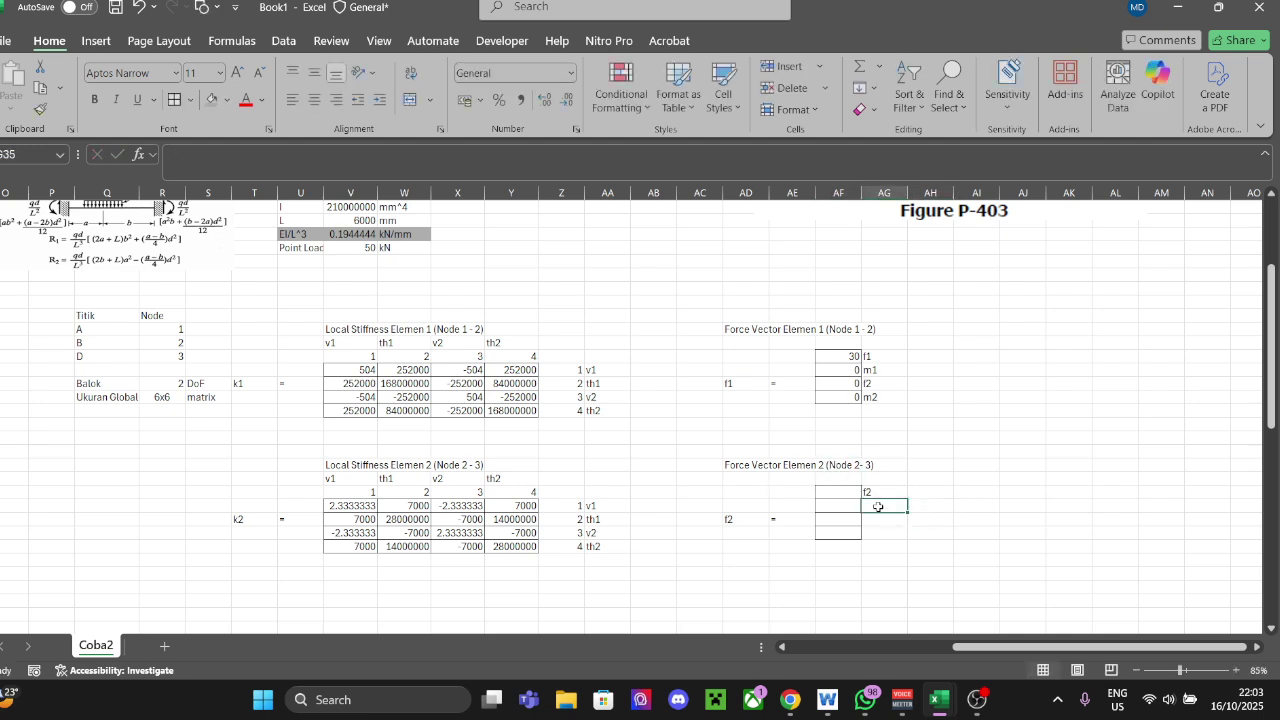
text(m2)
key(Return)
text(f2)
key(Return)
text(m3)
key(Return)
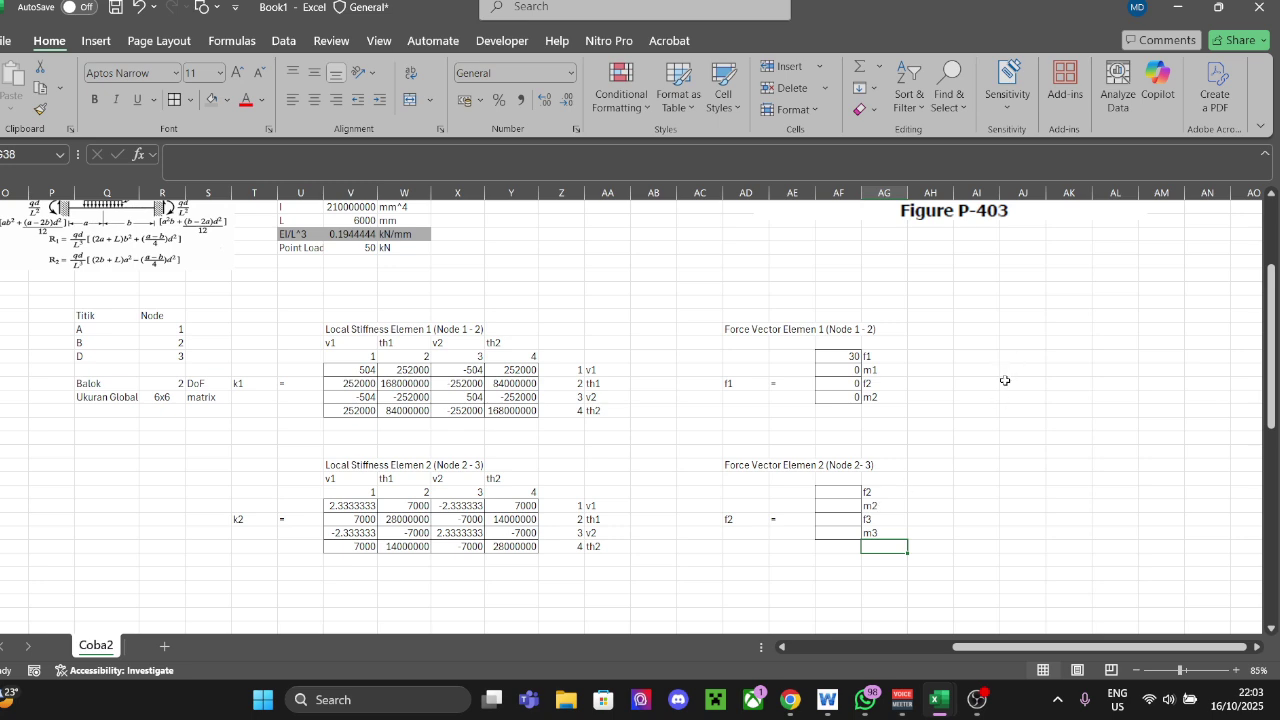
Step: Compare the loads and spans in Figure P-403 with the force vector tables of both elements
scroll(1005, 381, down, 1)
click(848, 452)
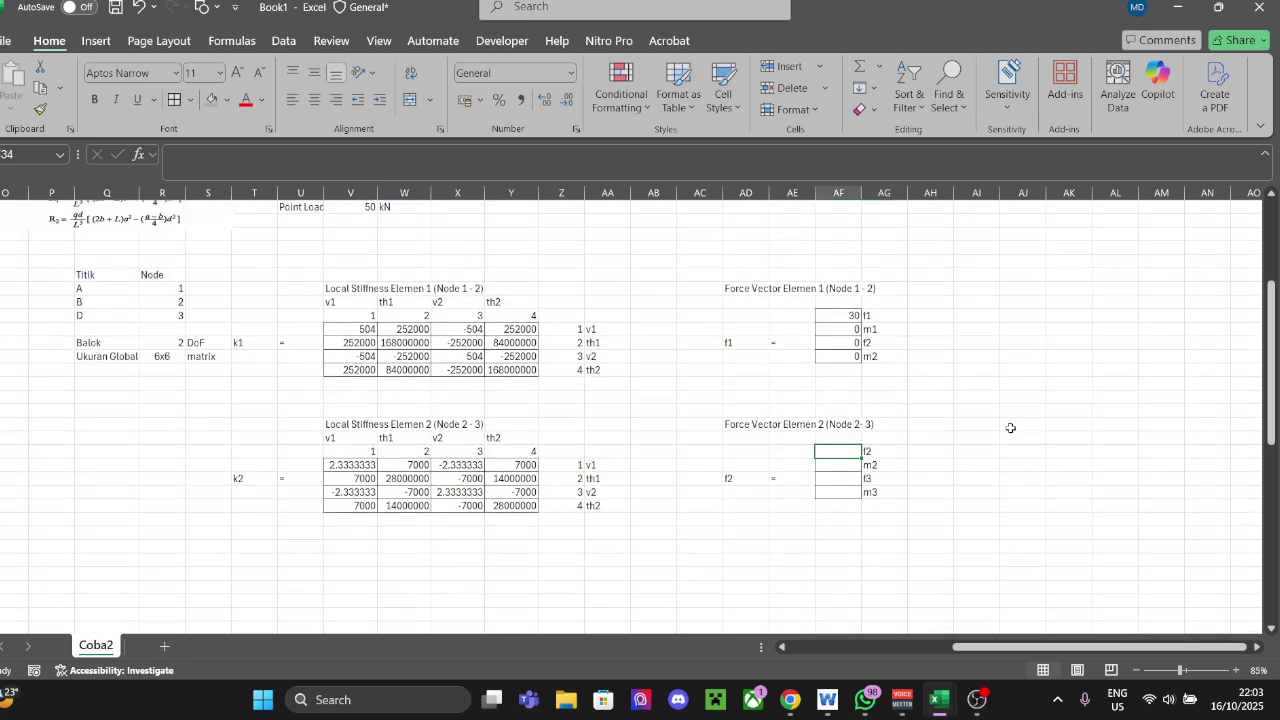
scroll(1008, 440, up, 2)
scroll(1010, 452, up, 2)
scroll(1030, 448, down, 2)
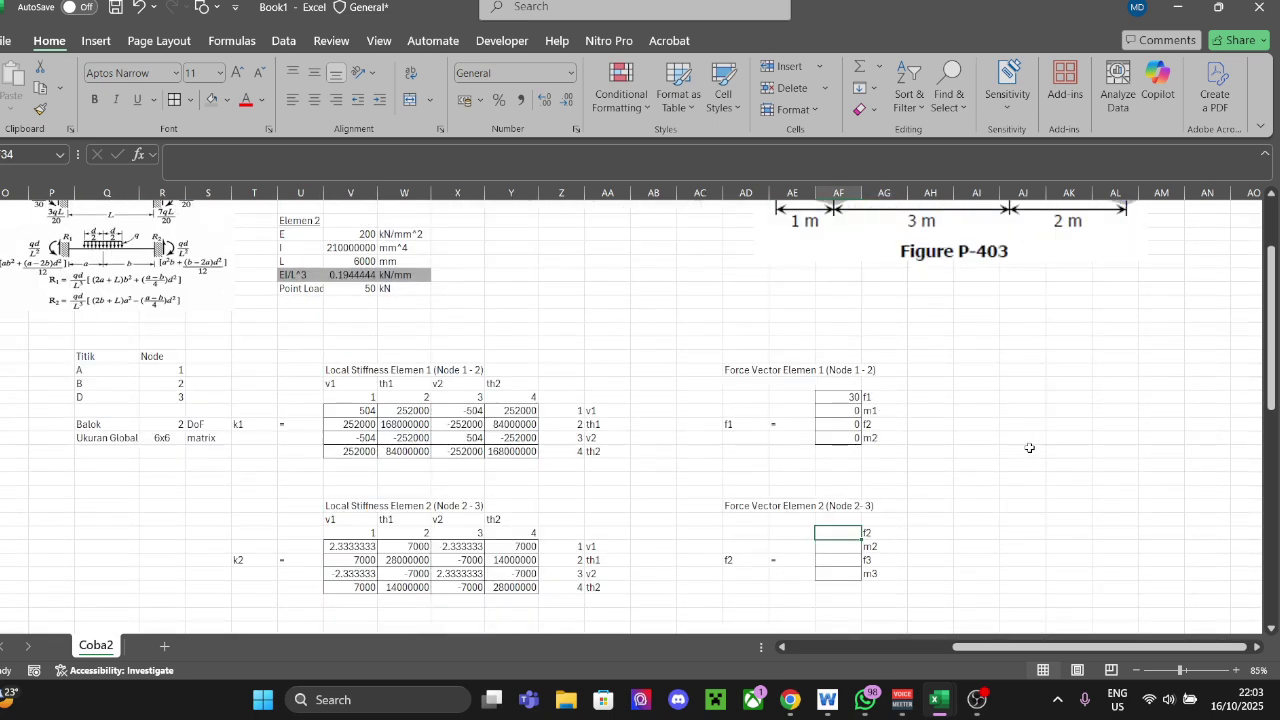
scroll(1000, 260, up, 3)
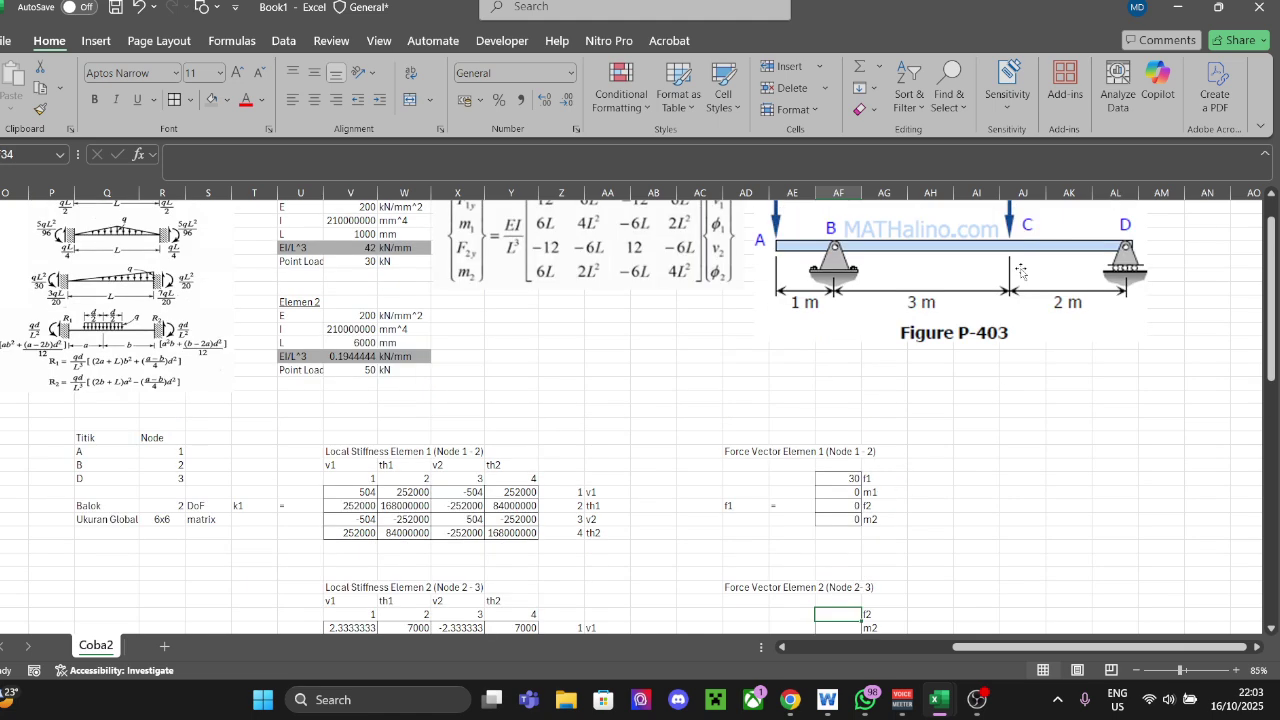
click(1000, 220)
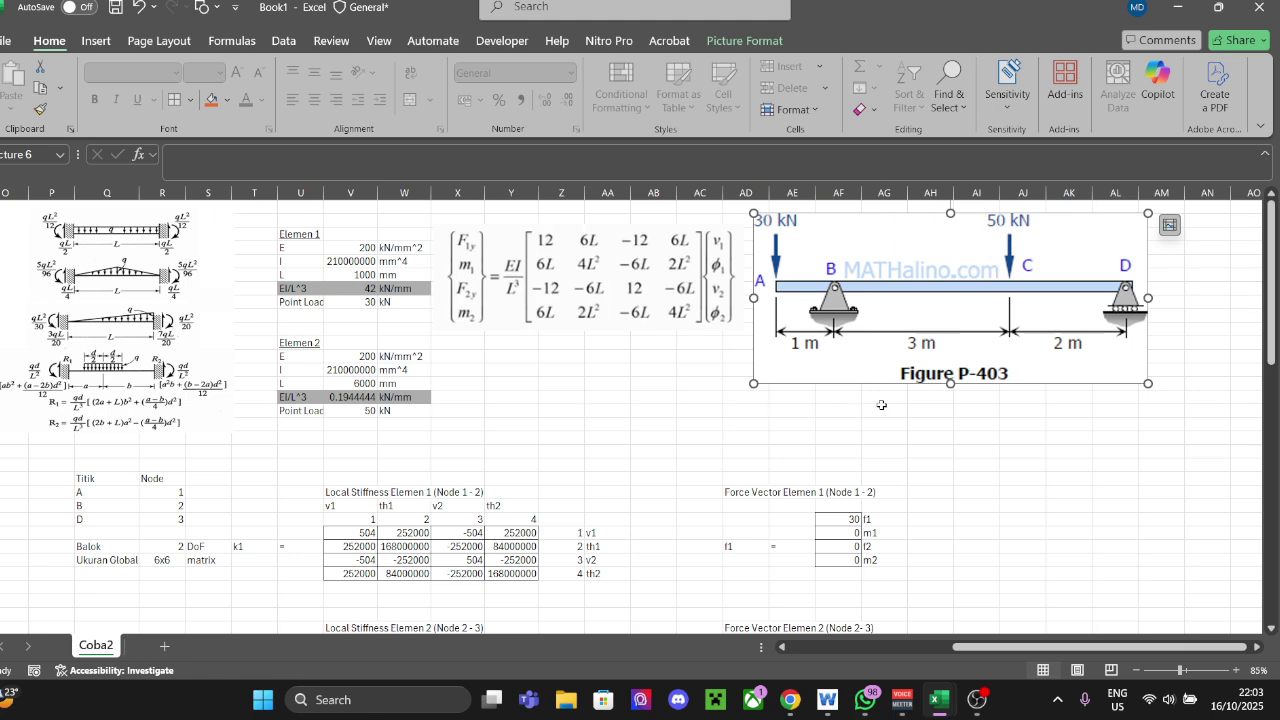
scroll(878, 405, down, 2)
scroll(875, 405, up, 2)
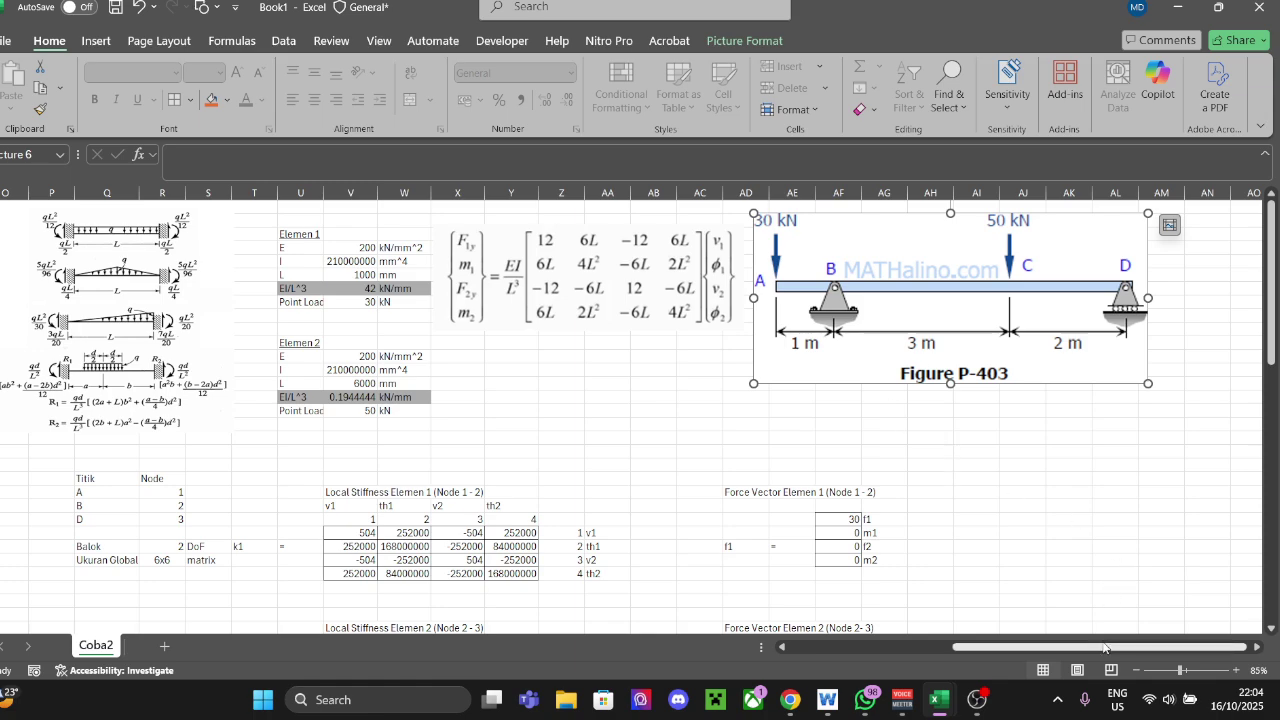
scroll(1110, 585, right, 1)
scroll(1086, 531, down, 6)
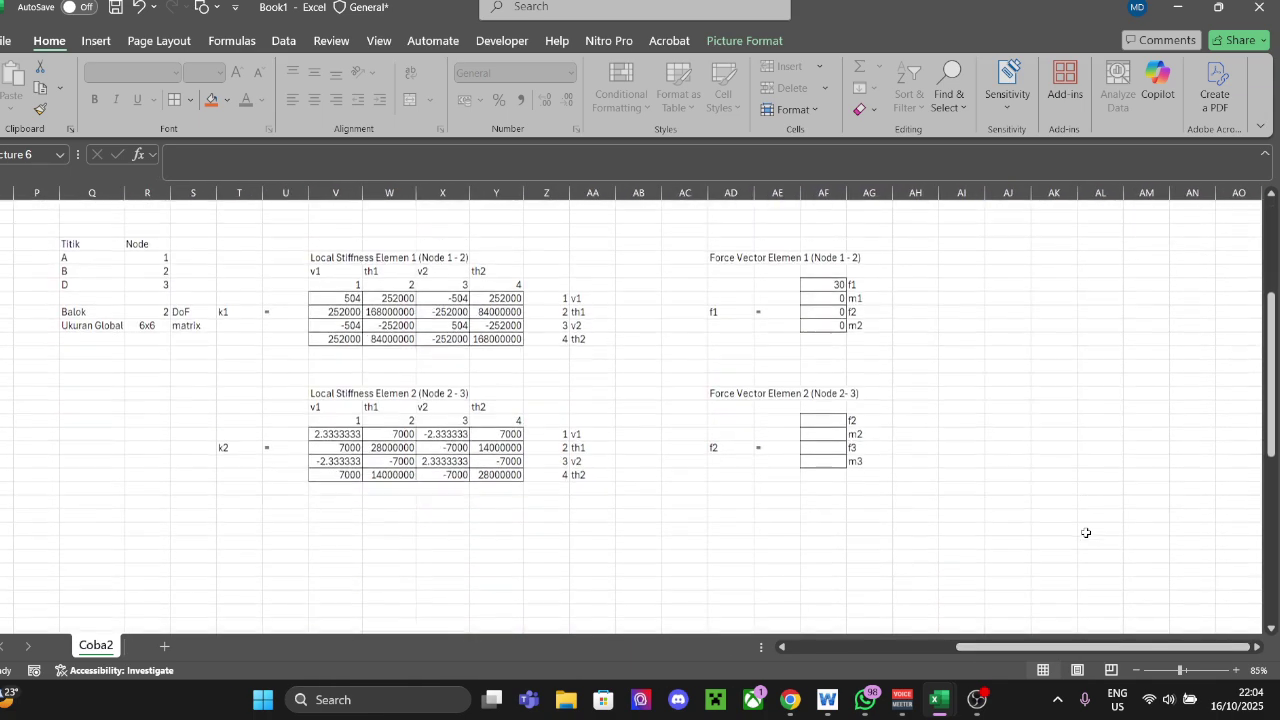
scroll(1014, 531, up, 5)
scroll(1021, 533, down, 2)
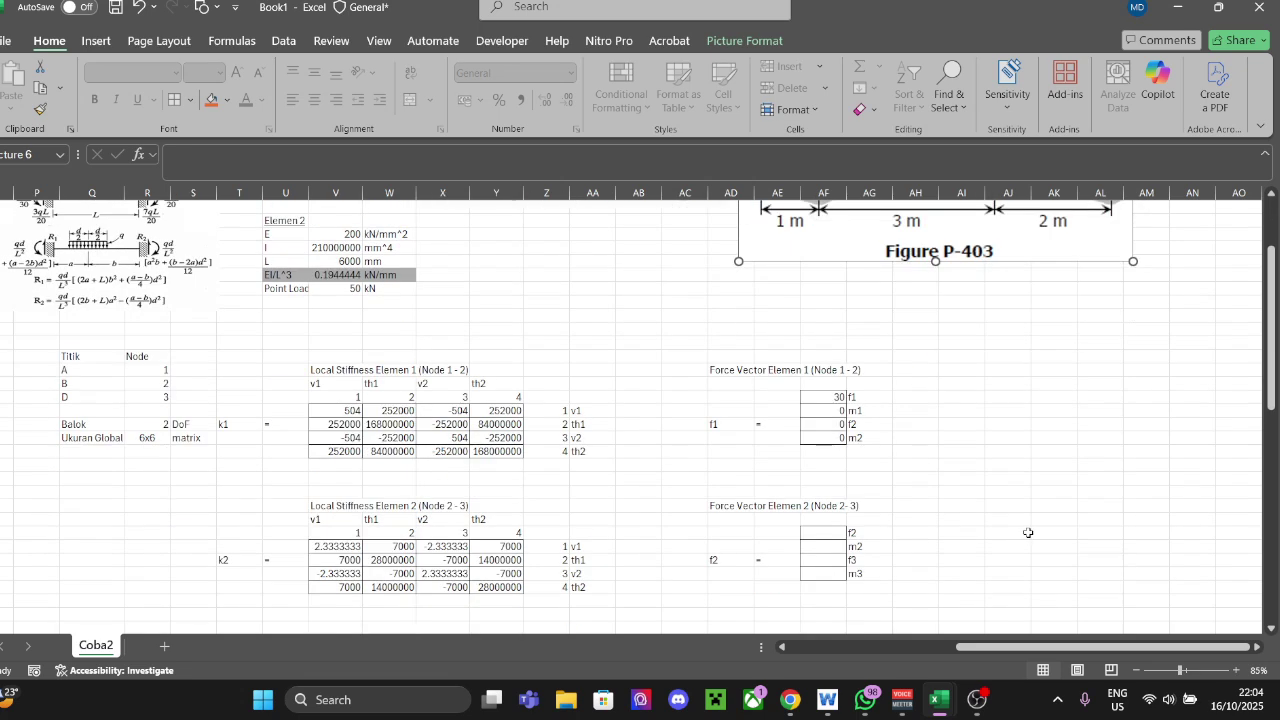
Step: Set the f1 entry of element 1's force vector in AF24 to -30
key(Escape)
click(836, 398)
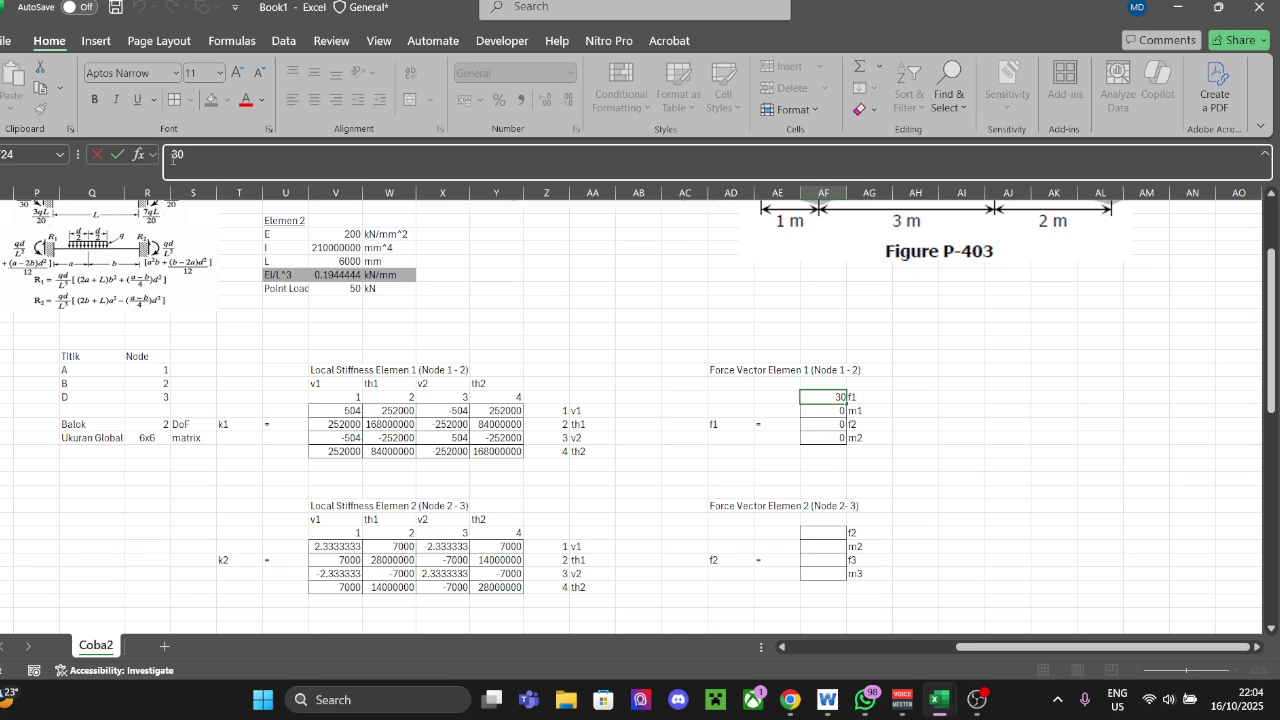
click(173, 159)
text(-)
click(666, 255)
key(Escape)
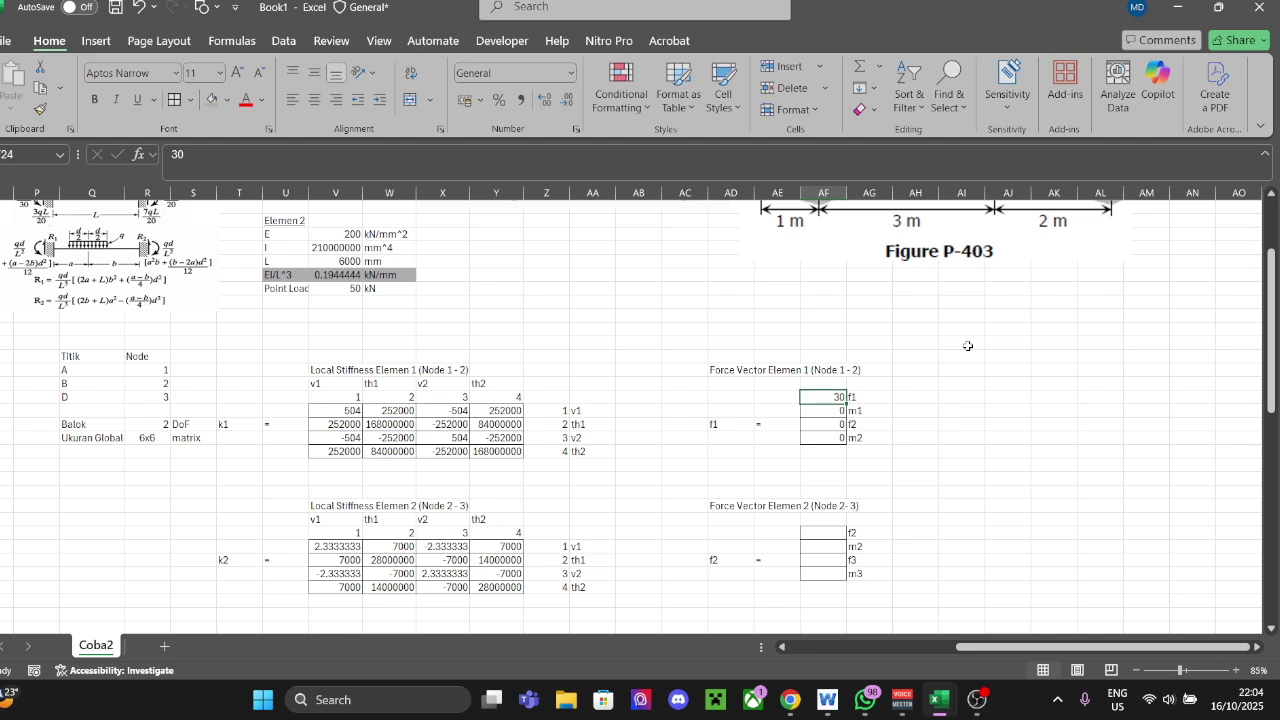
text(-30)
key(Tab)
Step: Examine the fixed-end force reference diagrams at an enlarged zoom, including the midspan point-load case
key(Left)
key(Left)
key(Left)
key(Left)
key(Left)
key(Left)
key(Left)
key(Left)
key(Left)
key(Left)
key(Left)
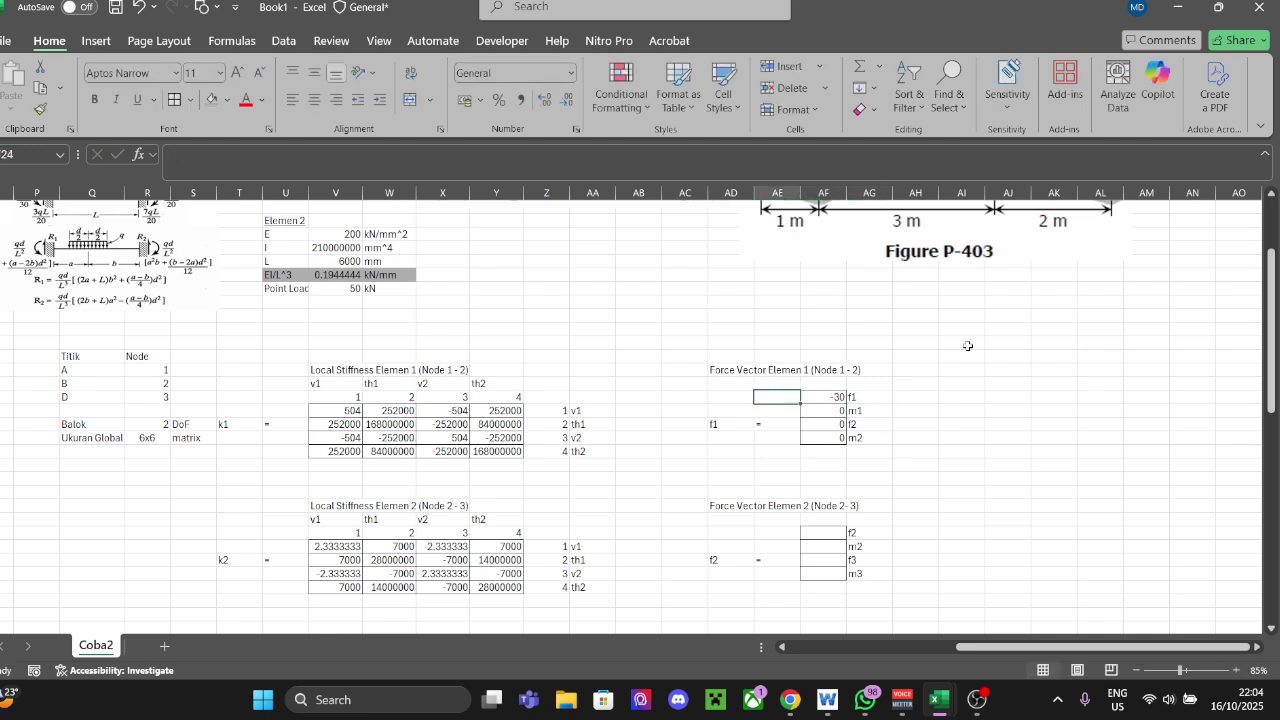
key(Up)
key(Up)
key(Left)
key(Up)
key(Left)
key(Up)
key(Up)
key(Up)
key(Up)
key(Up)
key(Up)
key(Up)
key(Up)
key(Up)
key(Up)
key(Up)
key(Up)
key(Up)
key(Up)
key(Up)
key(Up)
key(Up)
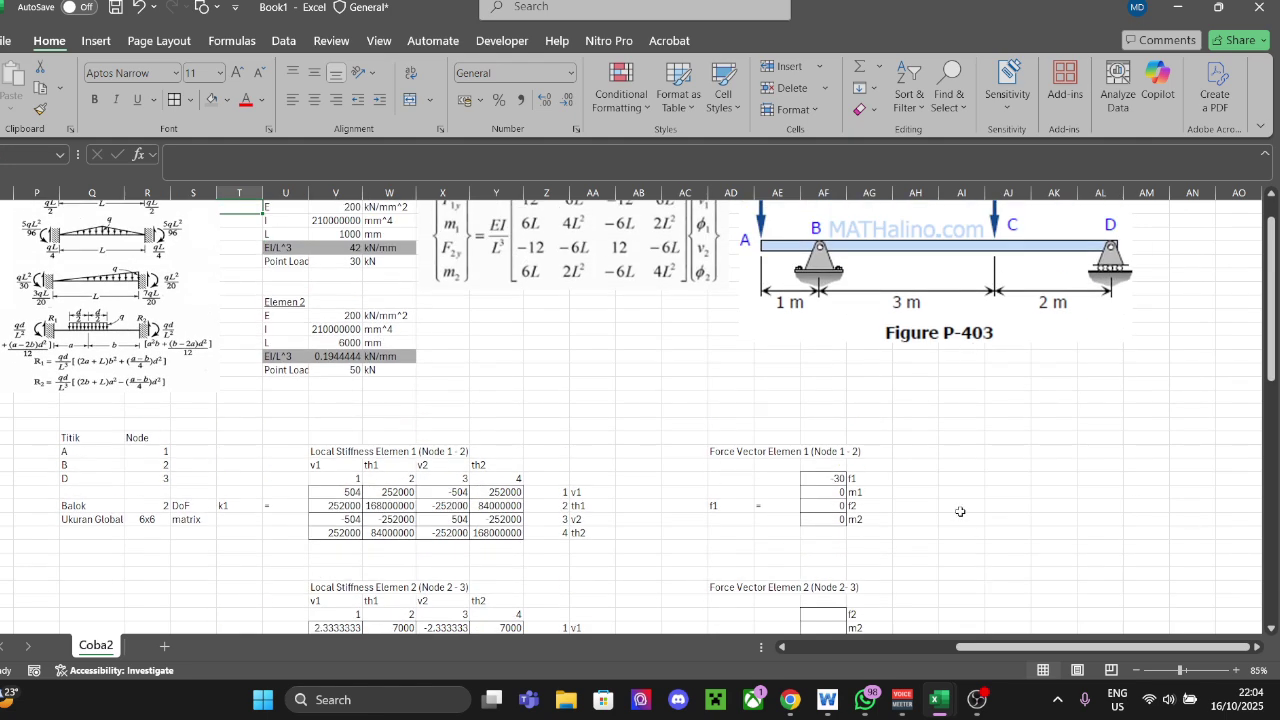
scroll(960, 511, up, 1)
drag(1121, 648, 954, 648)
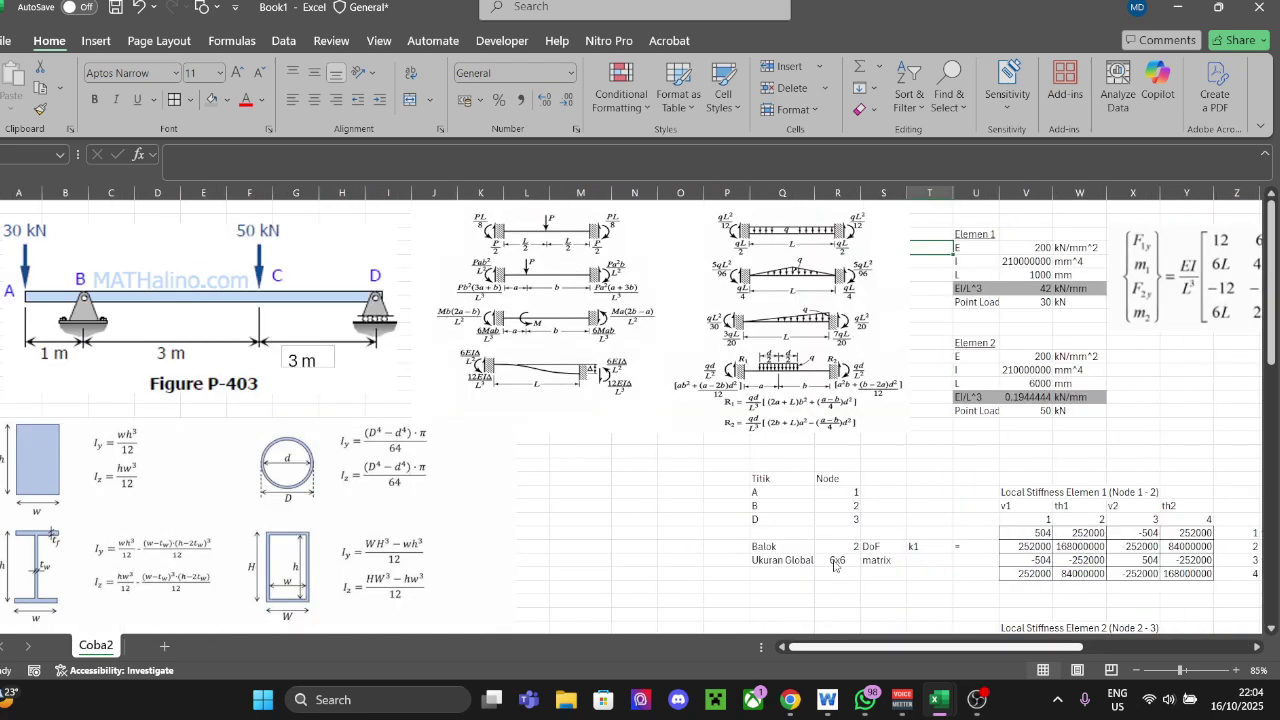
click(1198, 670)
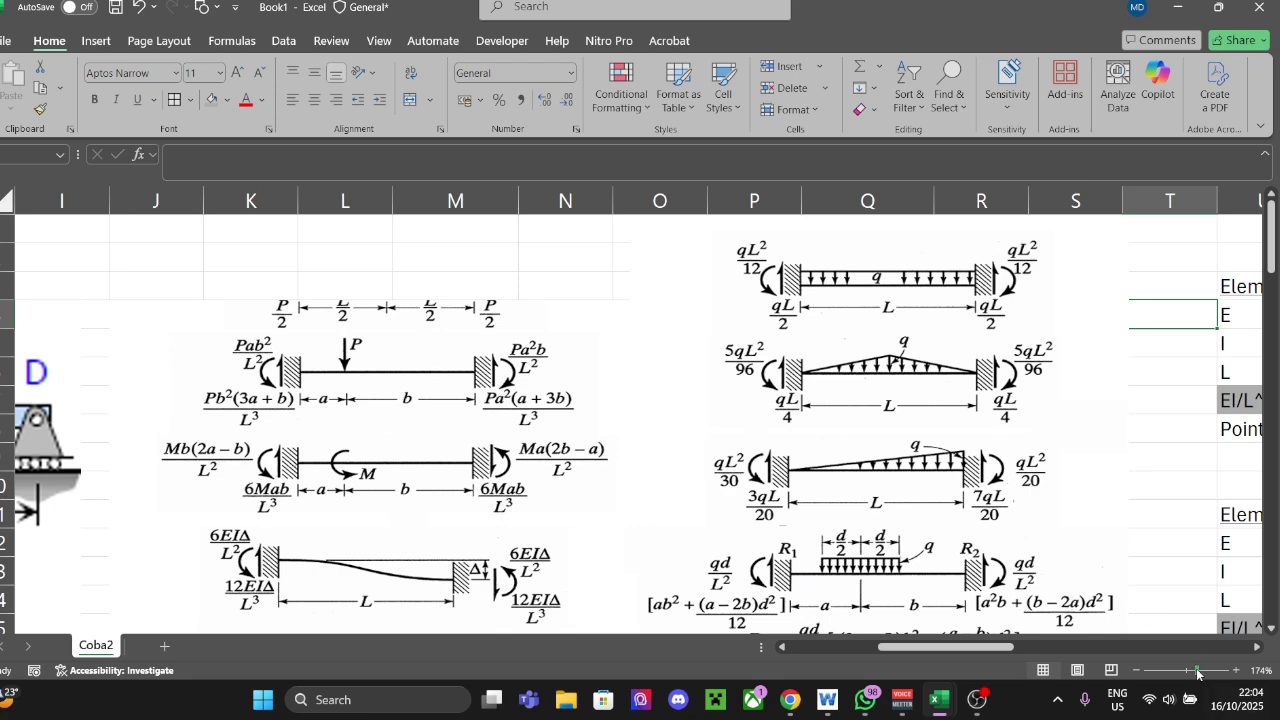
drag(1198, 670, 1196, 670)
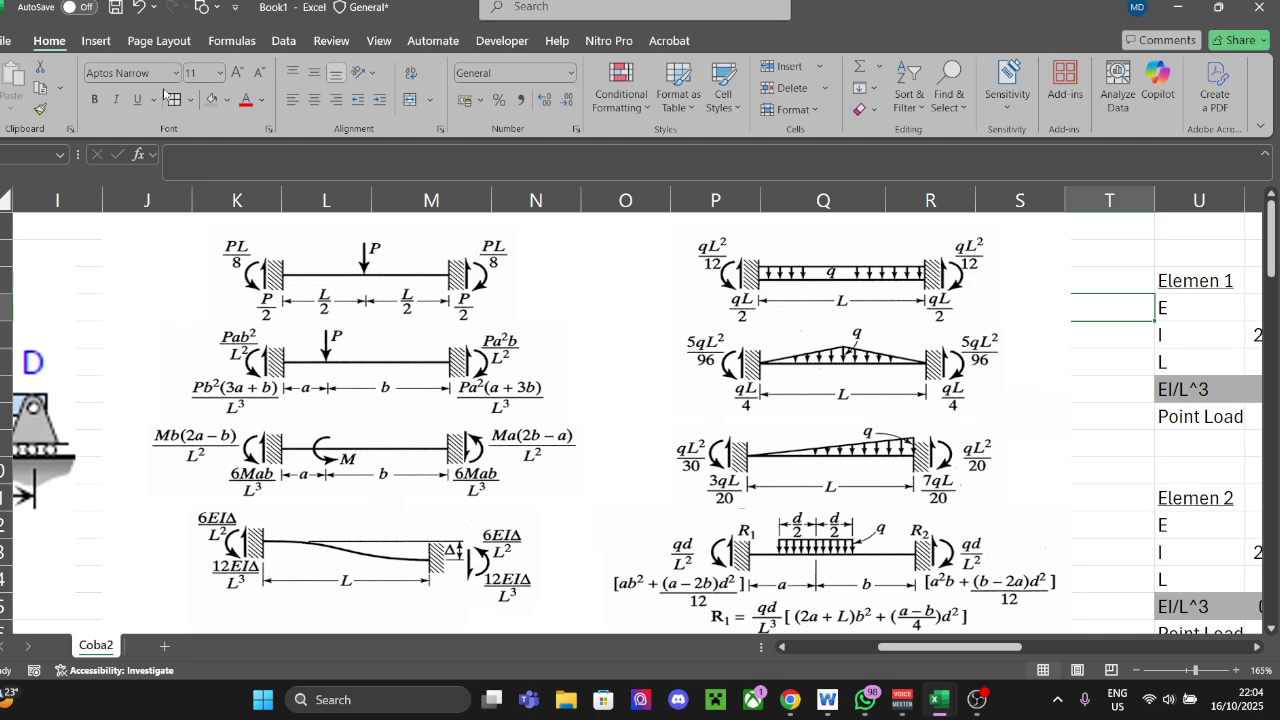
Step: Try to draw a curved connector along the beam in the midspan point-load diagram
click(96, 40)
click(240, 66)
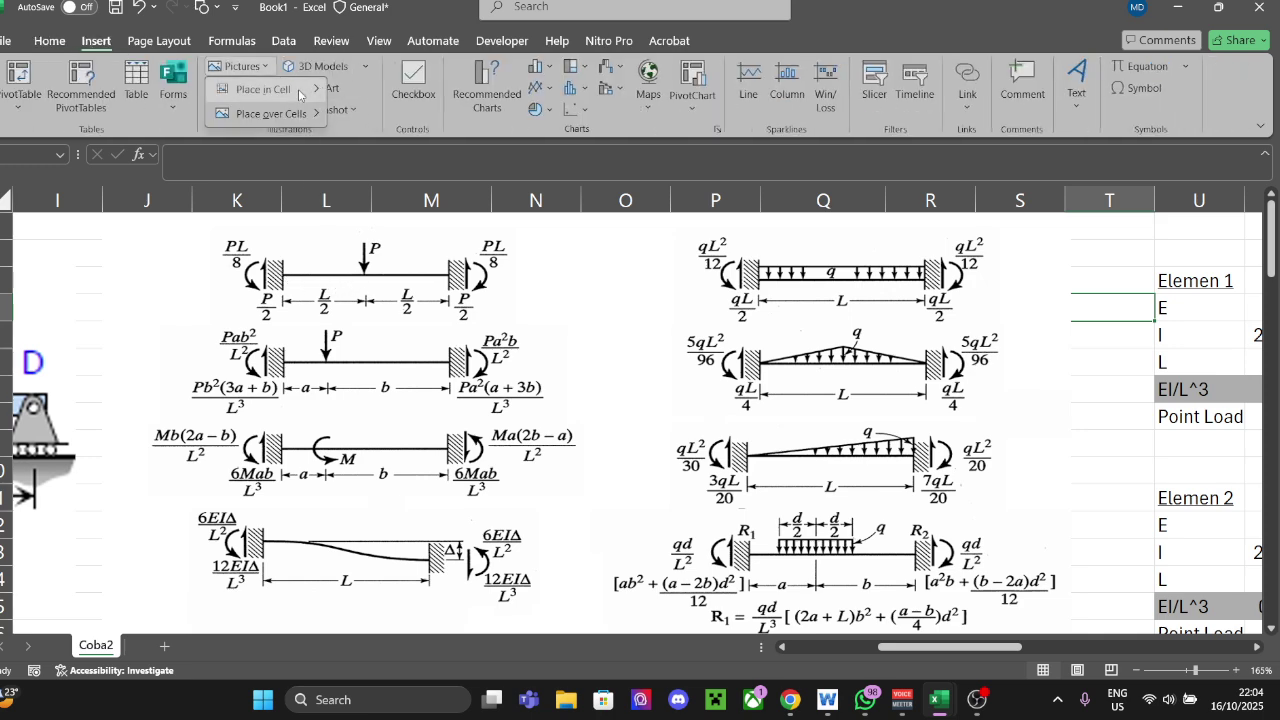
click(240, 66)
click(235, 87)
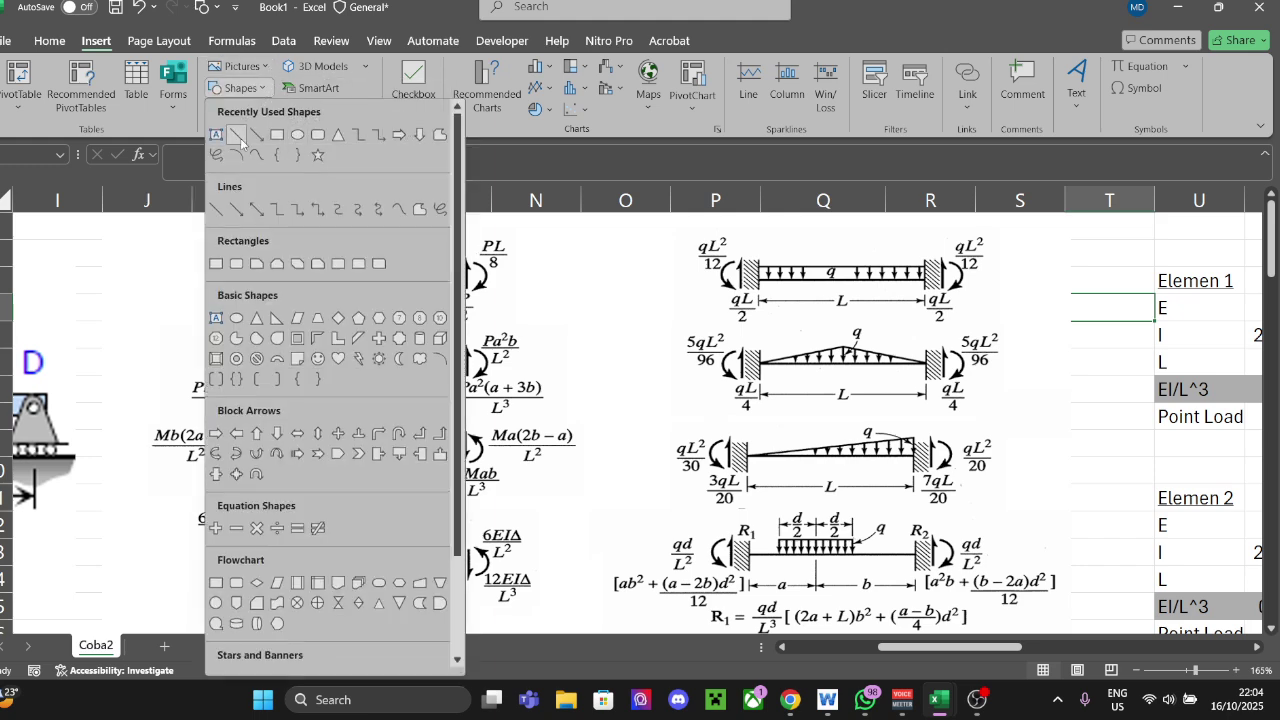
click(336, 210)
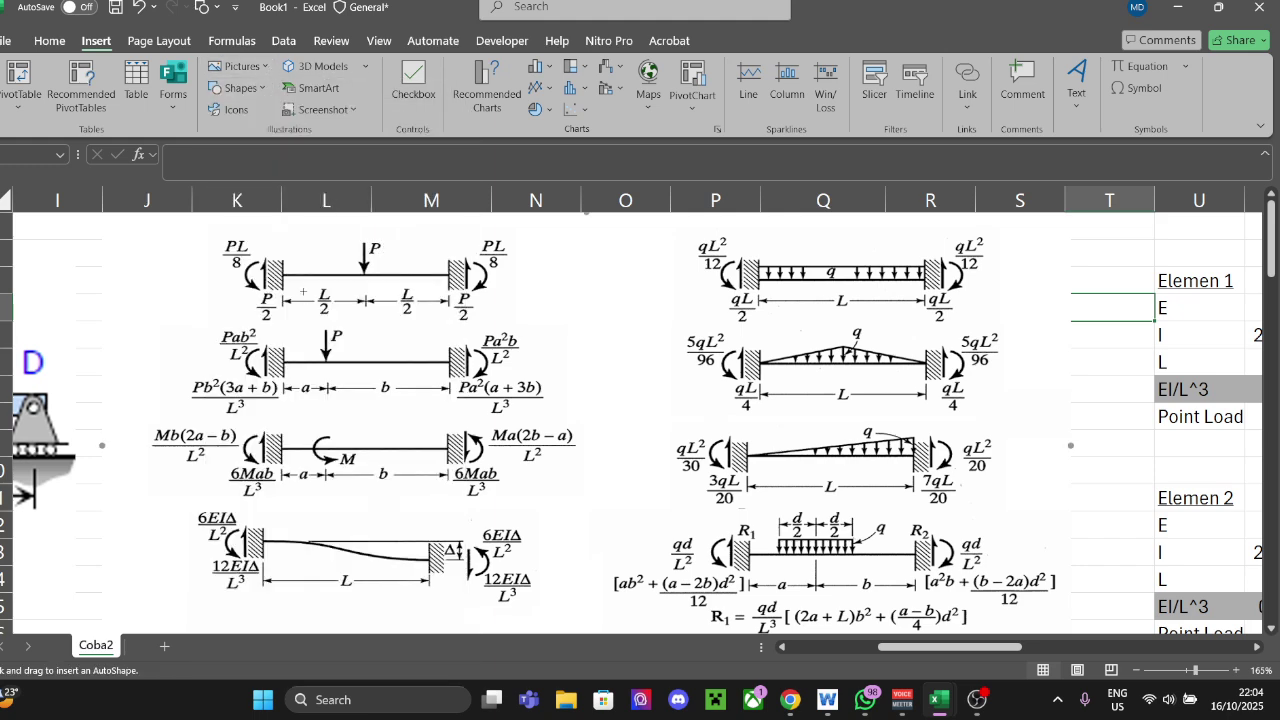
drag(285, 273, 450, 274)
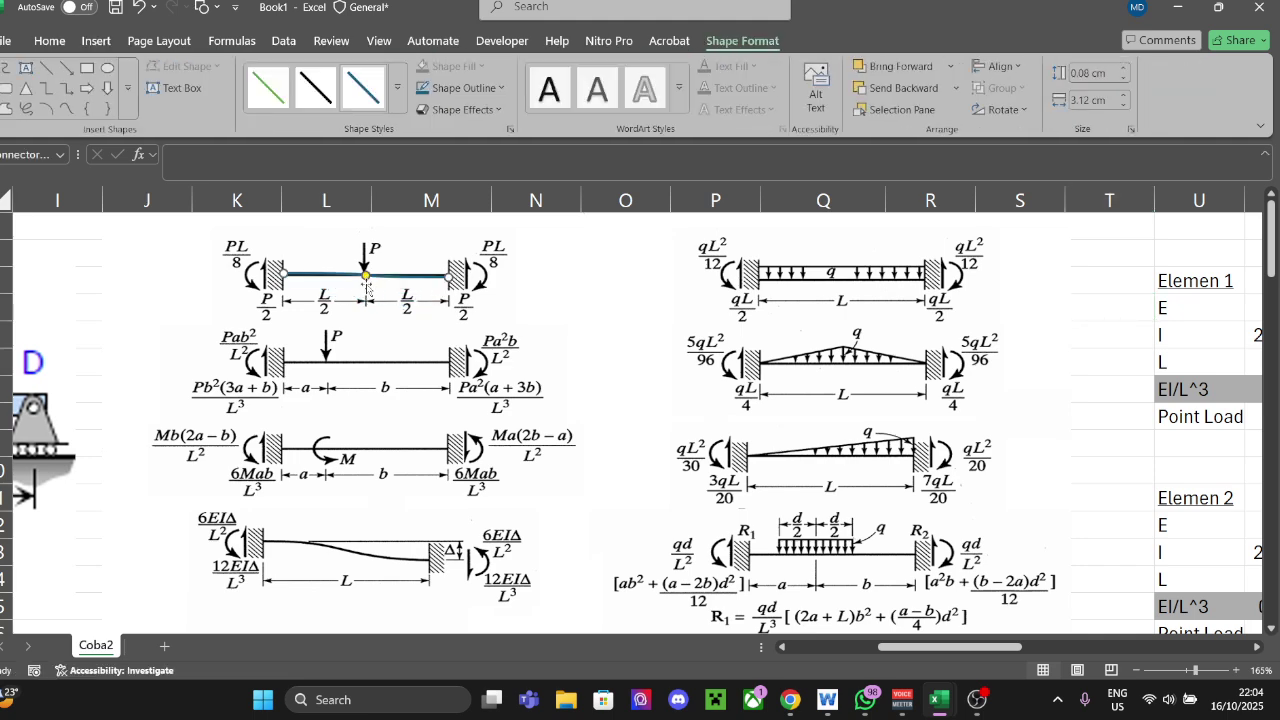
click(366, 275)
key(Delete)
Step: Draw two straight lines forming a V under the midspan point-load beam, the first about 1.6 cm wide and 0.3 cm high
click(96, 41)
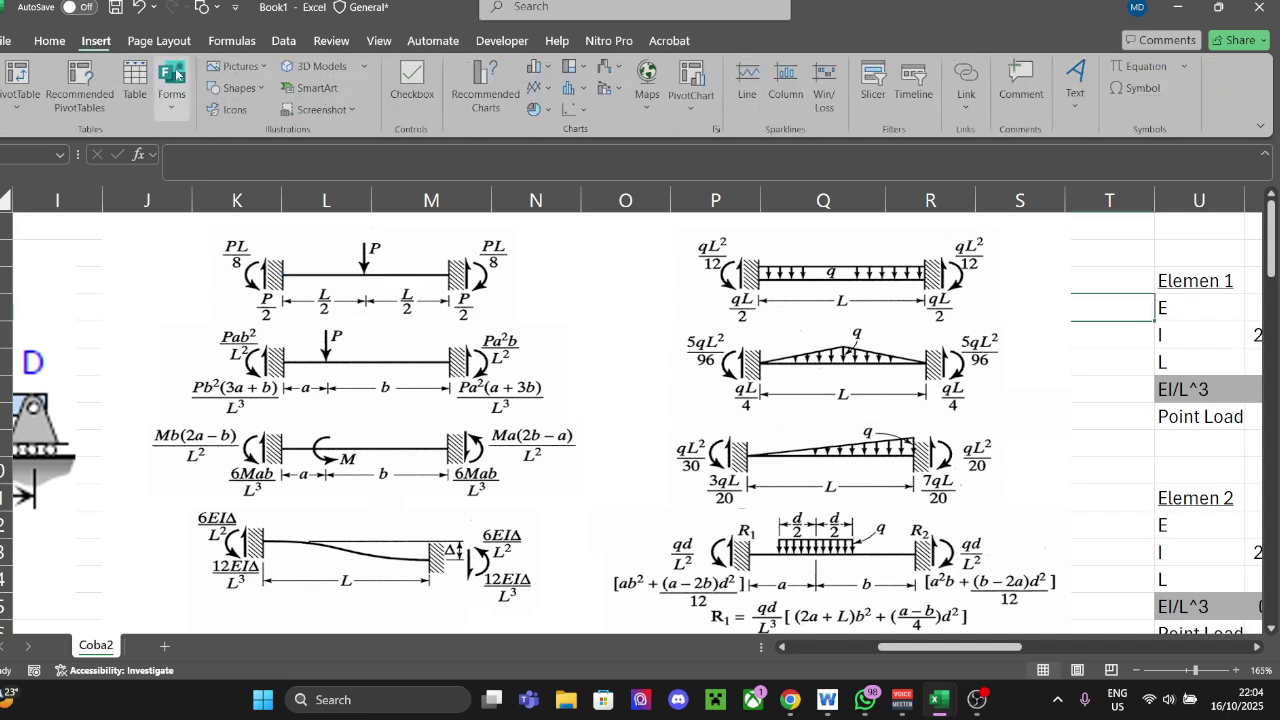
click(254, 87)
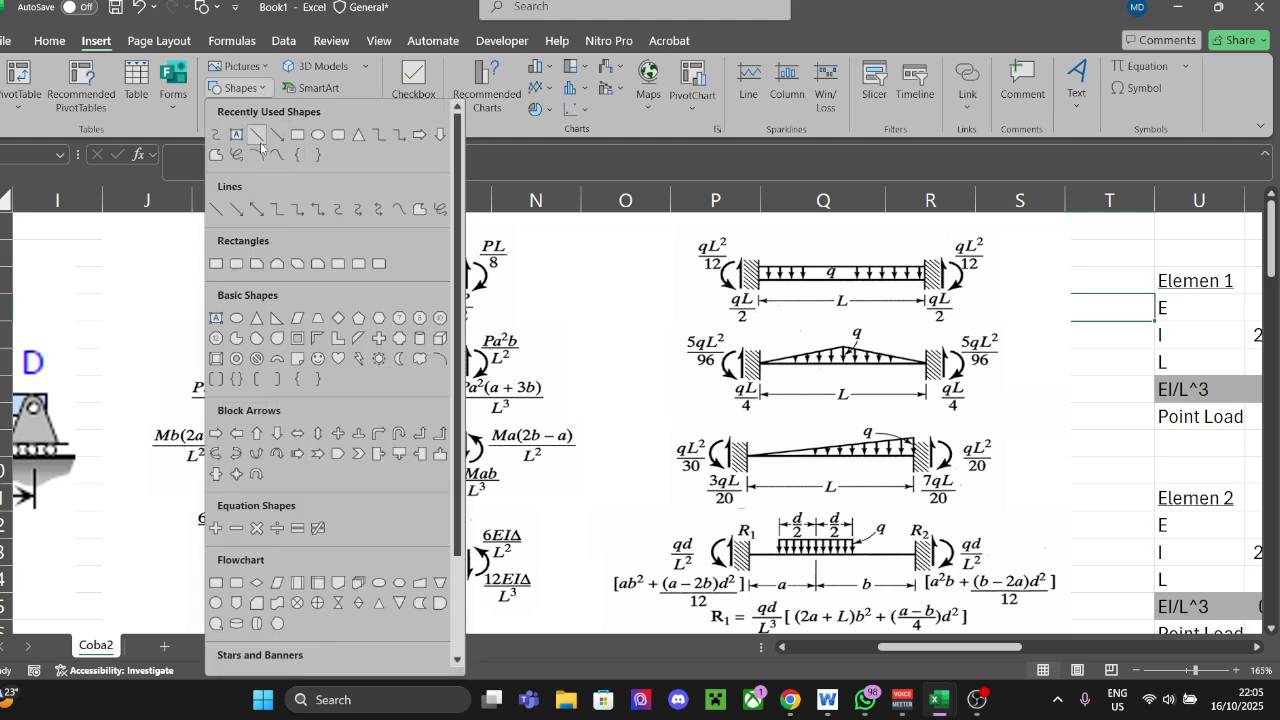
click(258, 138)
drag(285, 274, 366, 291)
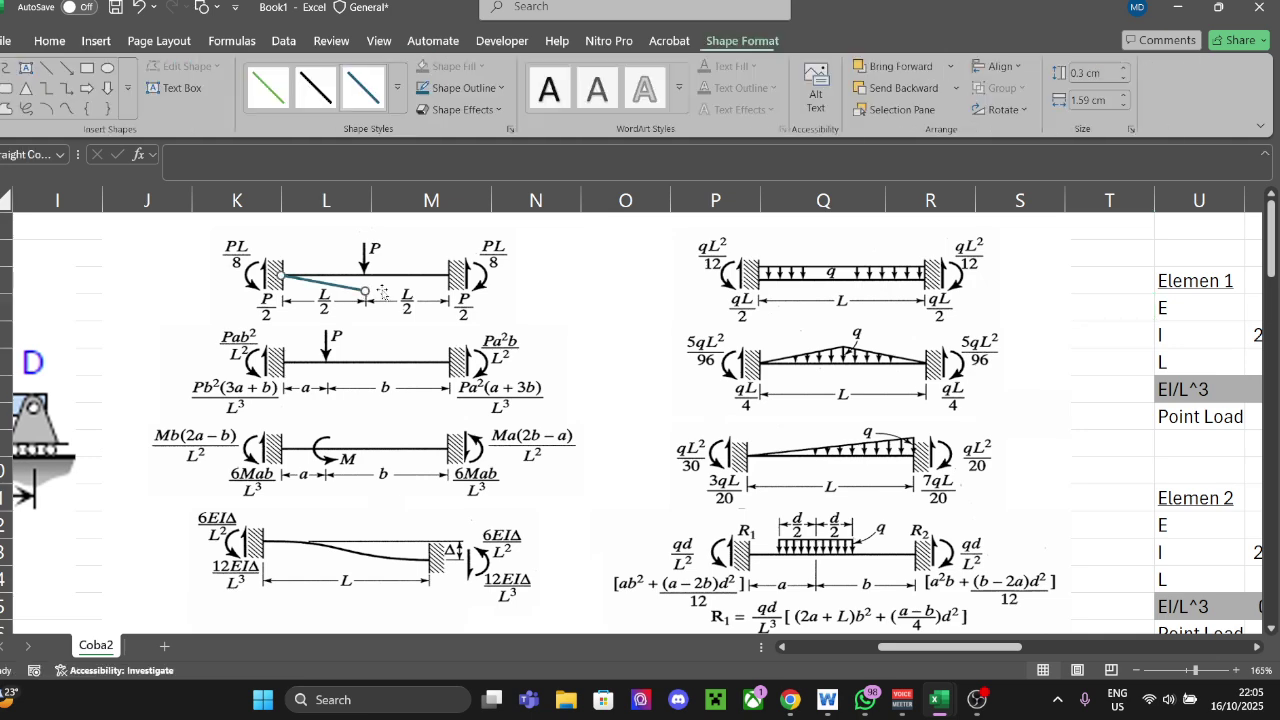
click(350, 292)
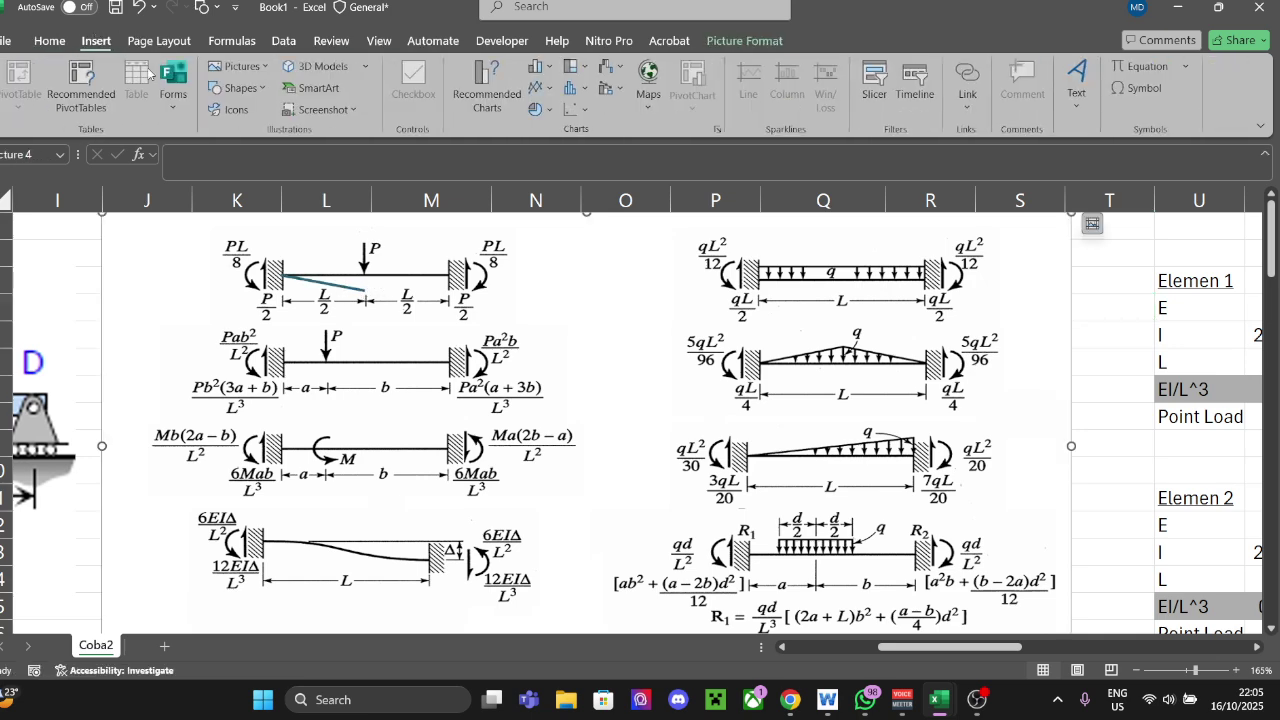
click(237, 88)
click(258, 139)
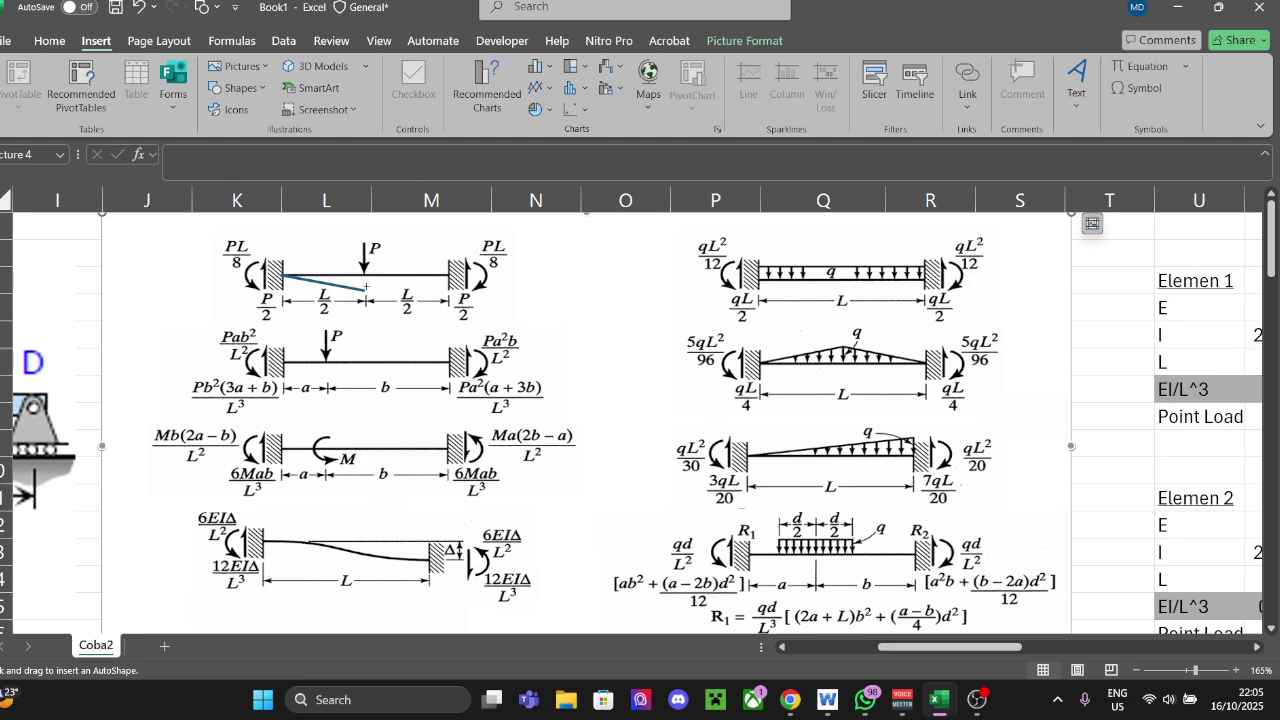
drag(366, 291, 448, 275)
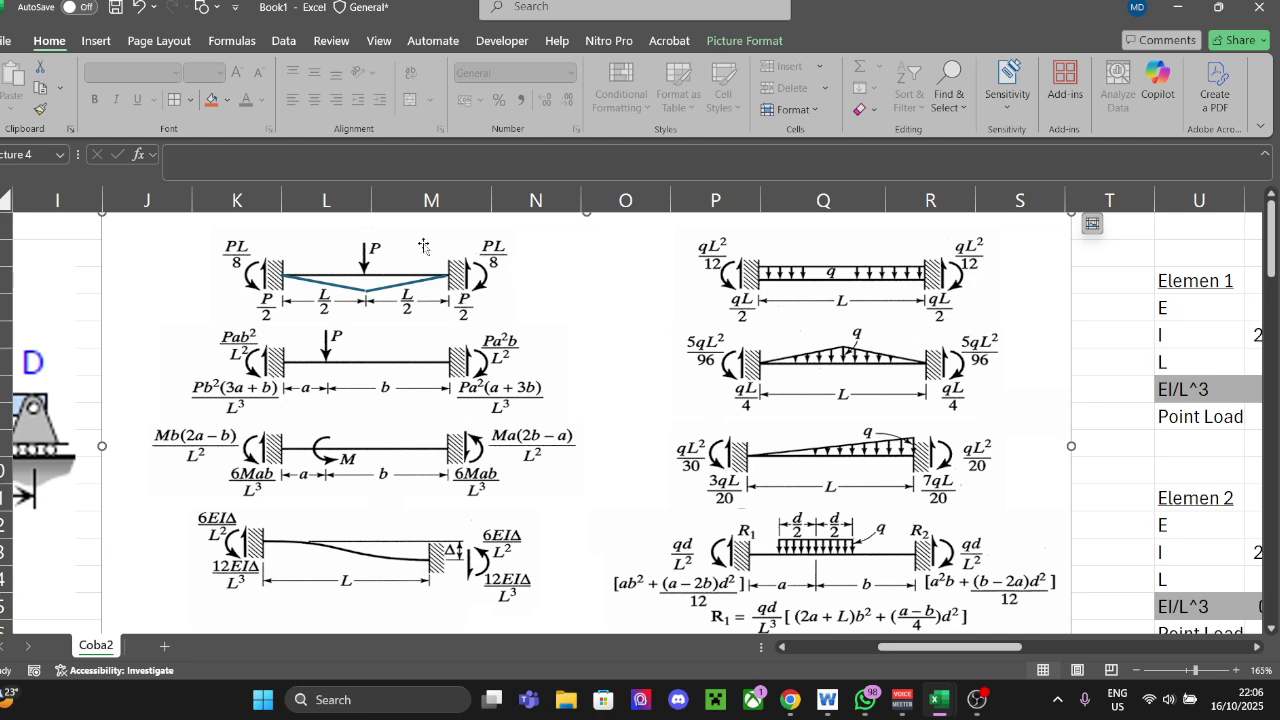
Step: Enter -30/2 as the f2 value of element 2's force vector in AF34
drag(945, 646, 1117, 645)
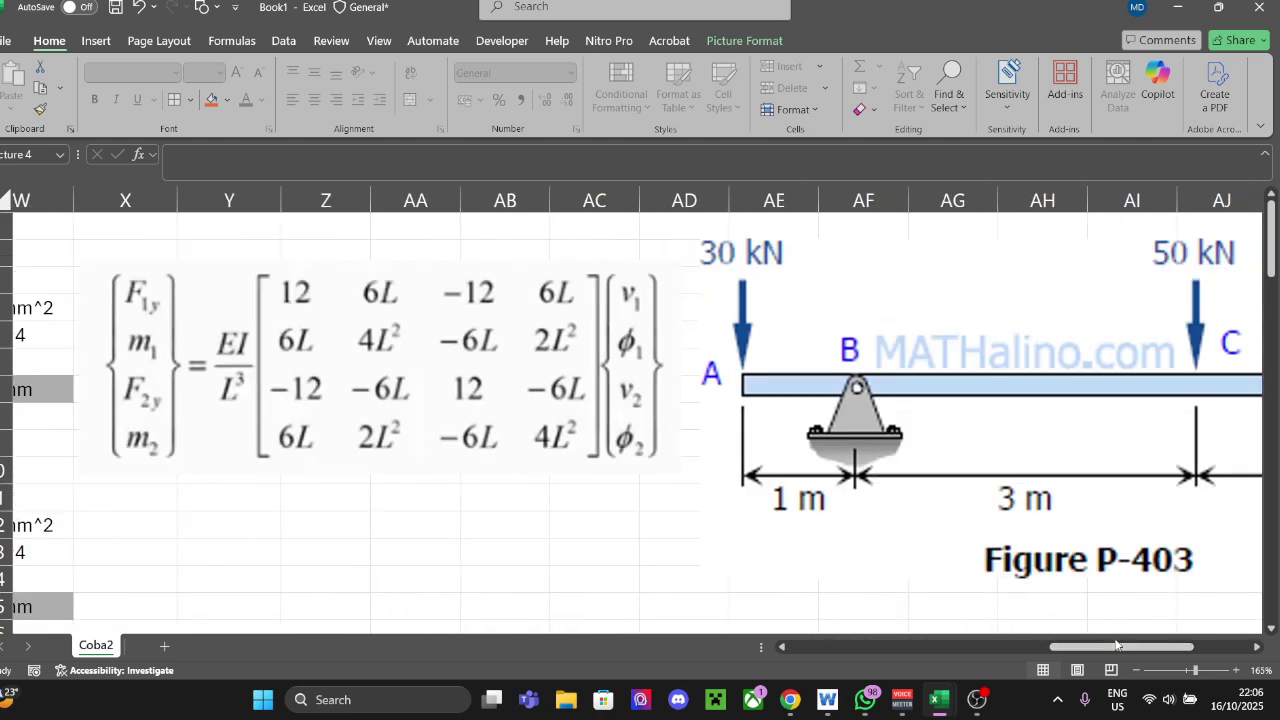
scroll(1154, 603, down, 4)
drag(1195, 669, 1188, 669)
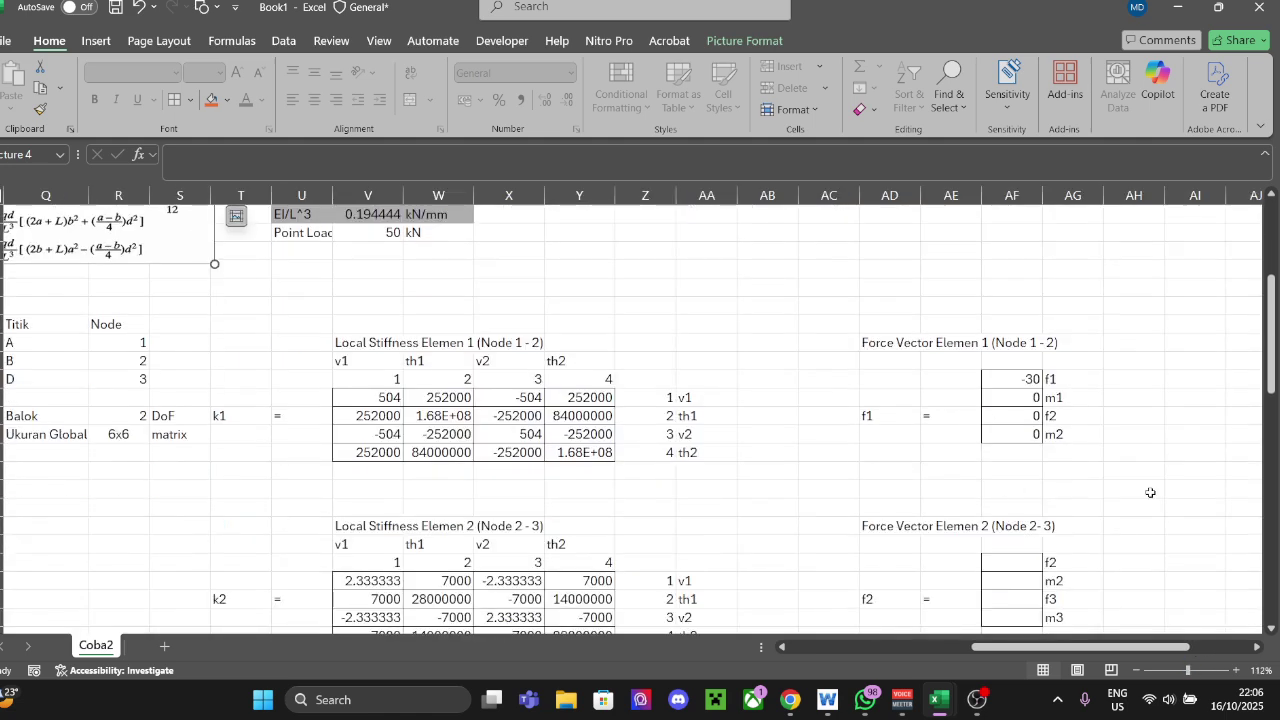
scroll(1150, 493, down, 3)
click(1026, 400)
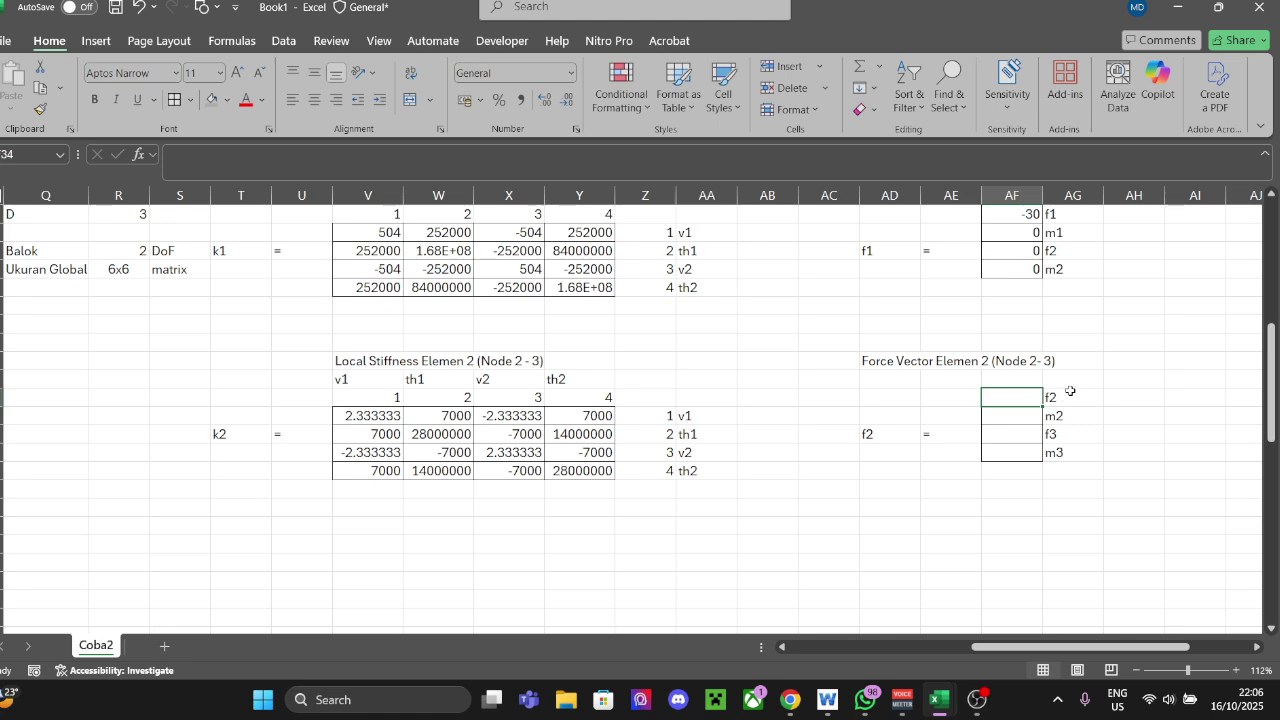
scroll(1030, 375, up, 5)
drag(1111, 647, 1154, 647)
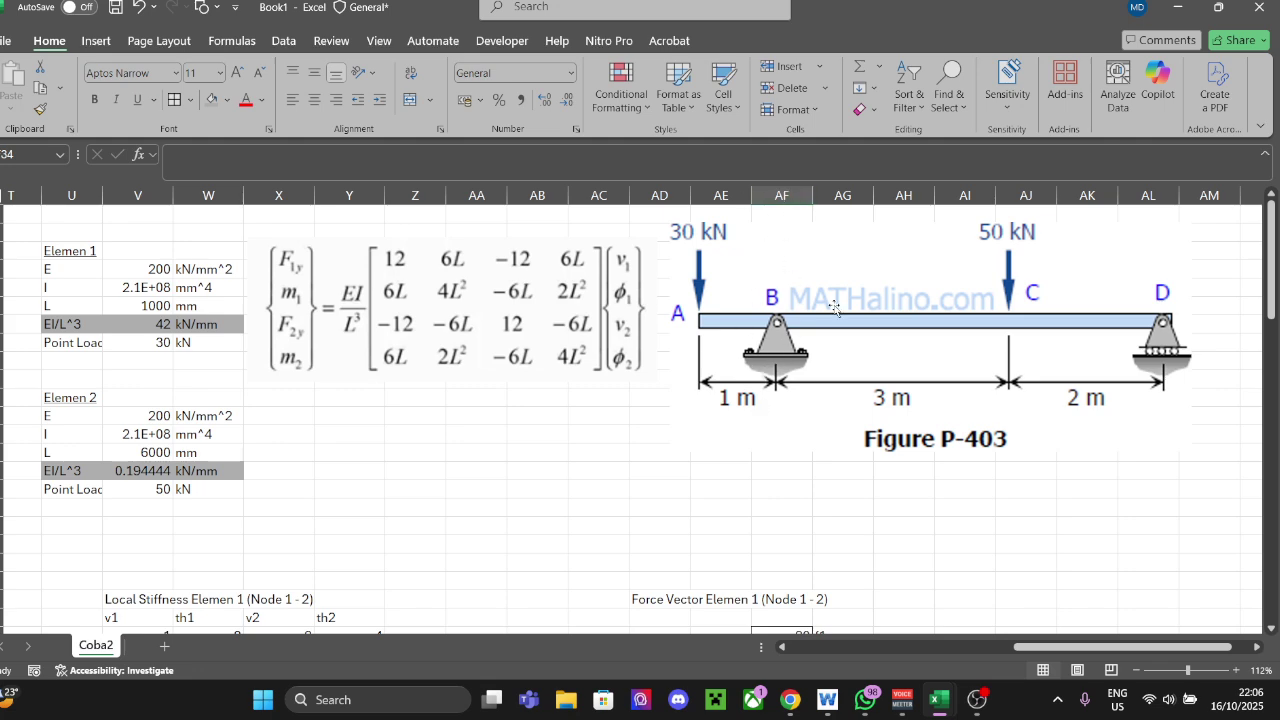
scroll(835, 307, down, 8)
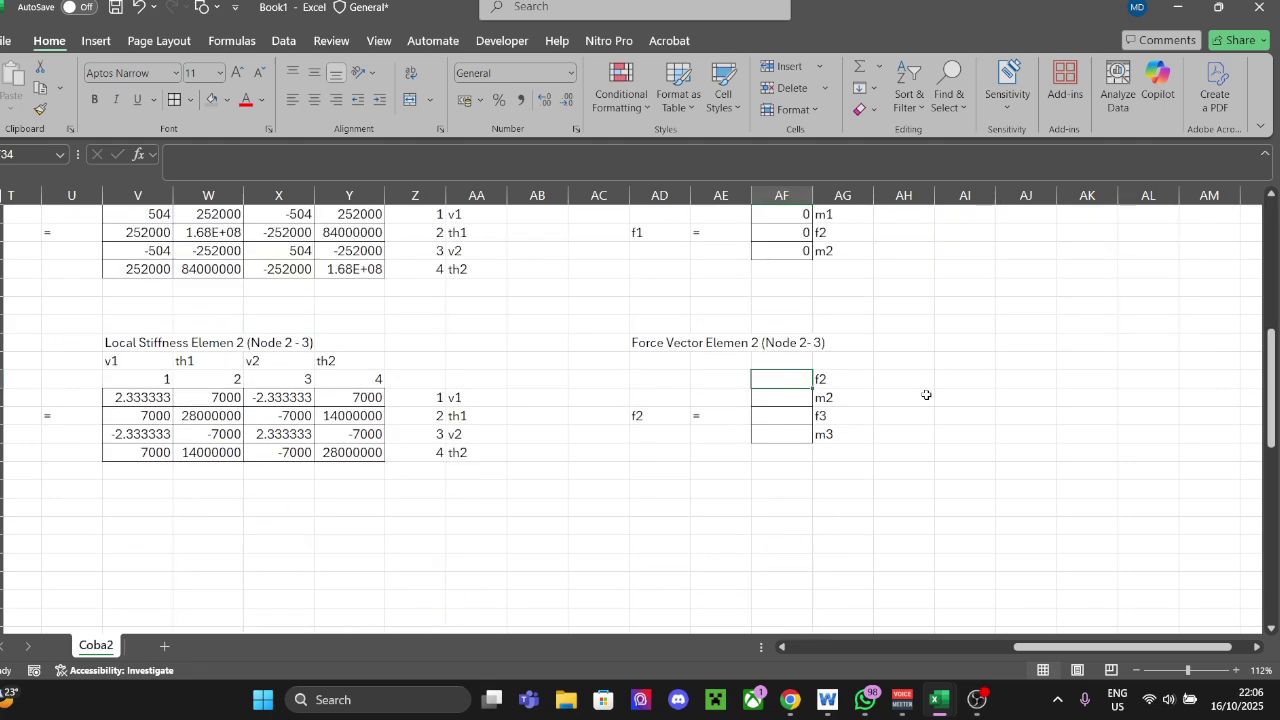
scroll(971, 274, up, 1)
text(-)
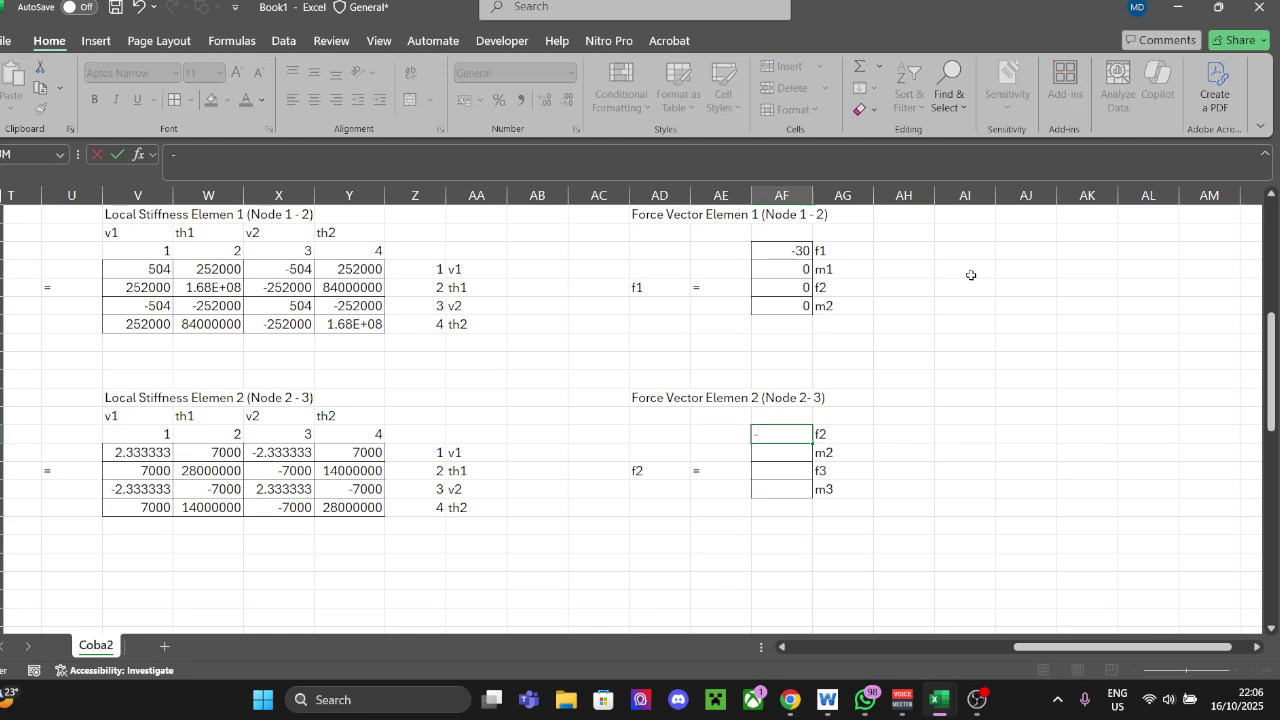
text(30/2)
key(Return)
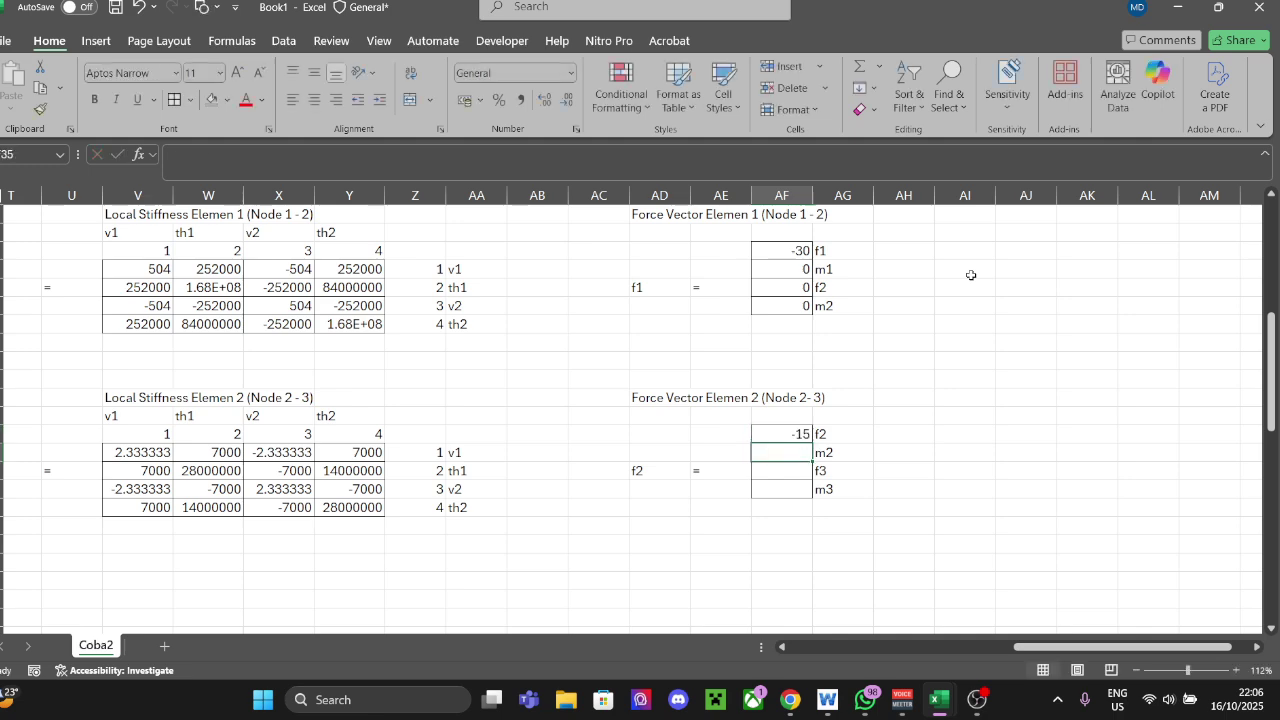
Step: Compare the Figure P-403 beam and both elements' data with the fixed-end force reference diagrams
scroll(918, 288, up, 7)
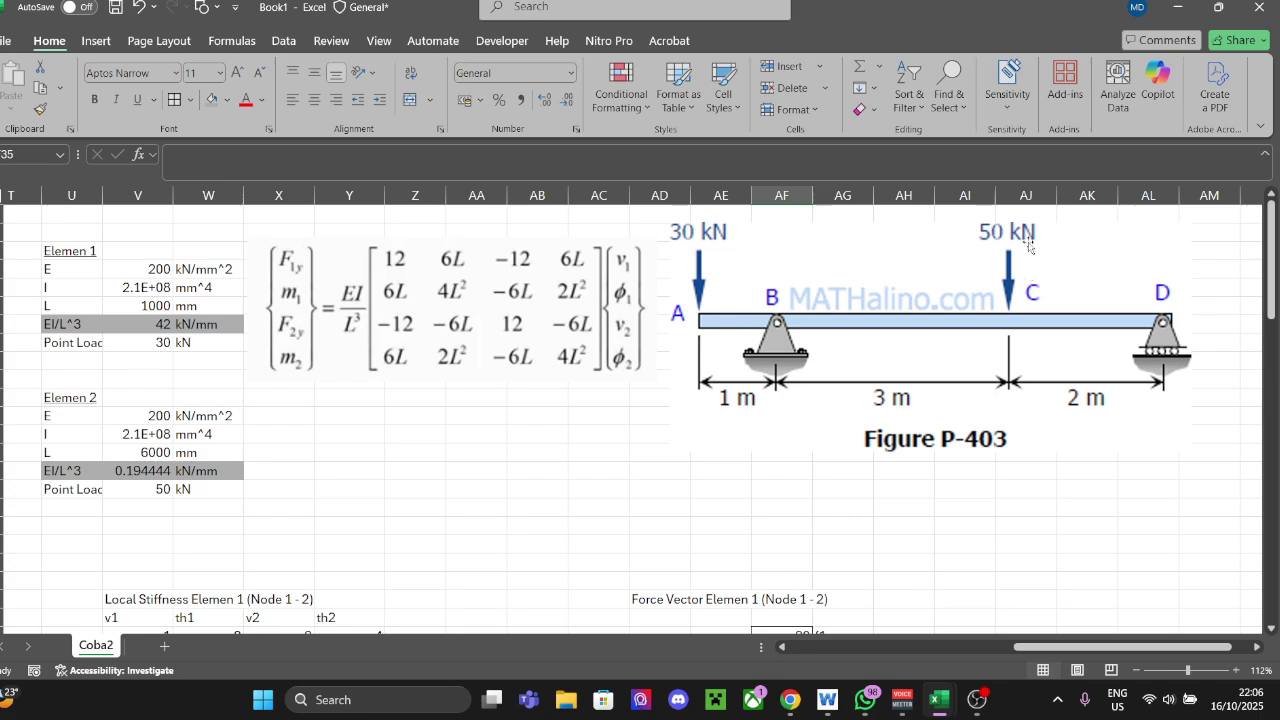
scroll(1001, 290, down, 5)
scroll(1091, 630, left, 6)
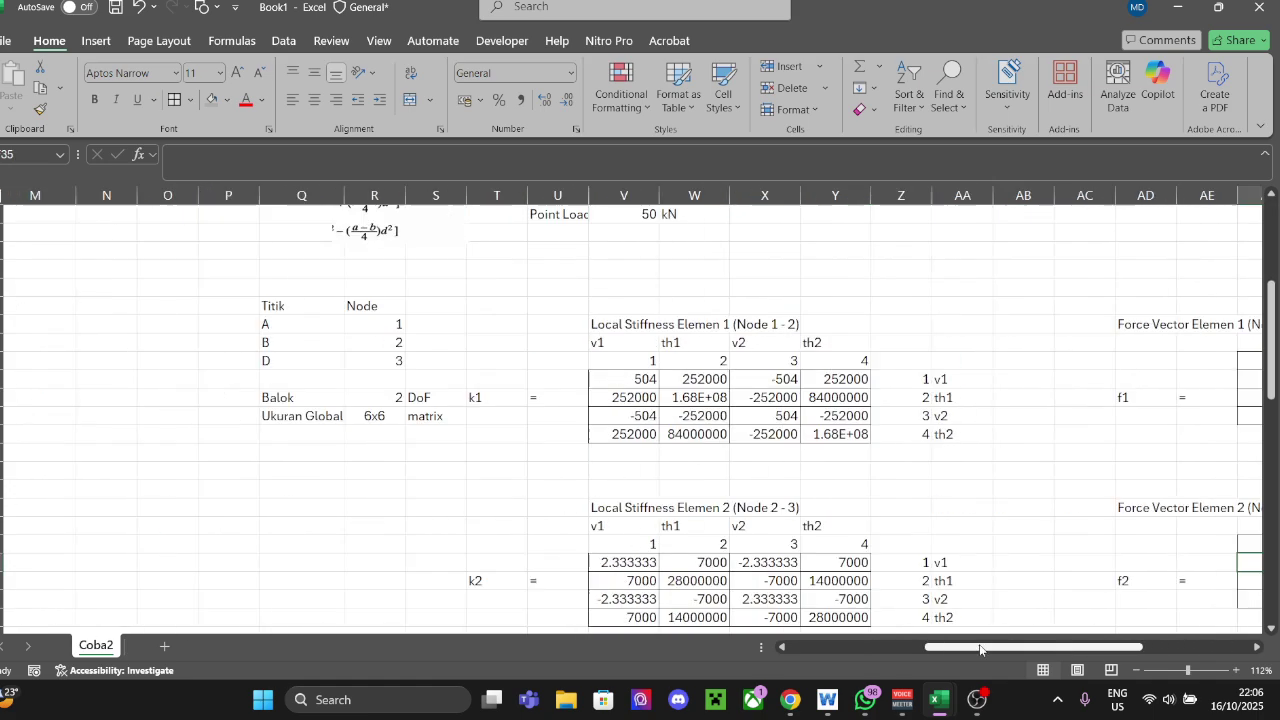
scroll(1091, 630, up, 5)
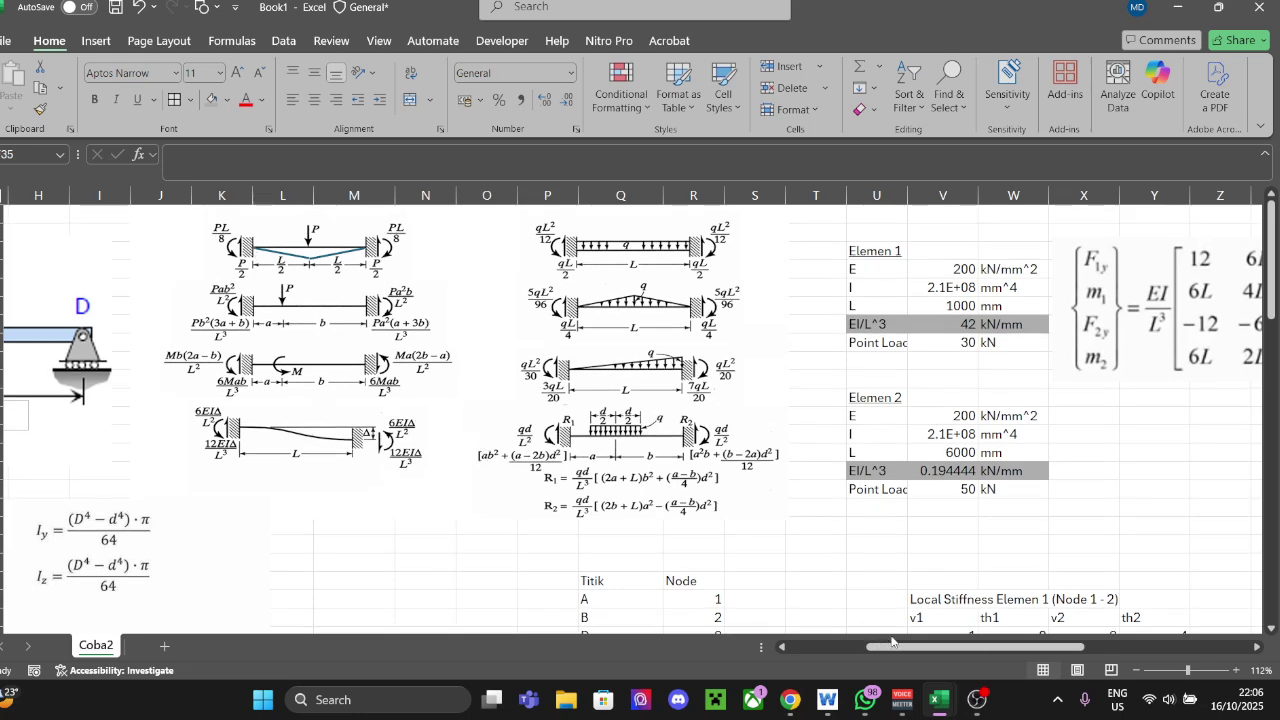
drag(893, 641, 1046, 641)
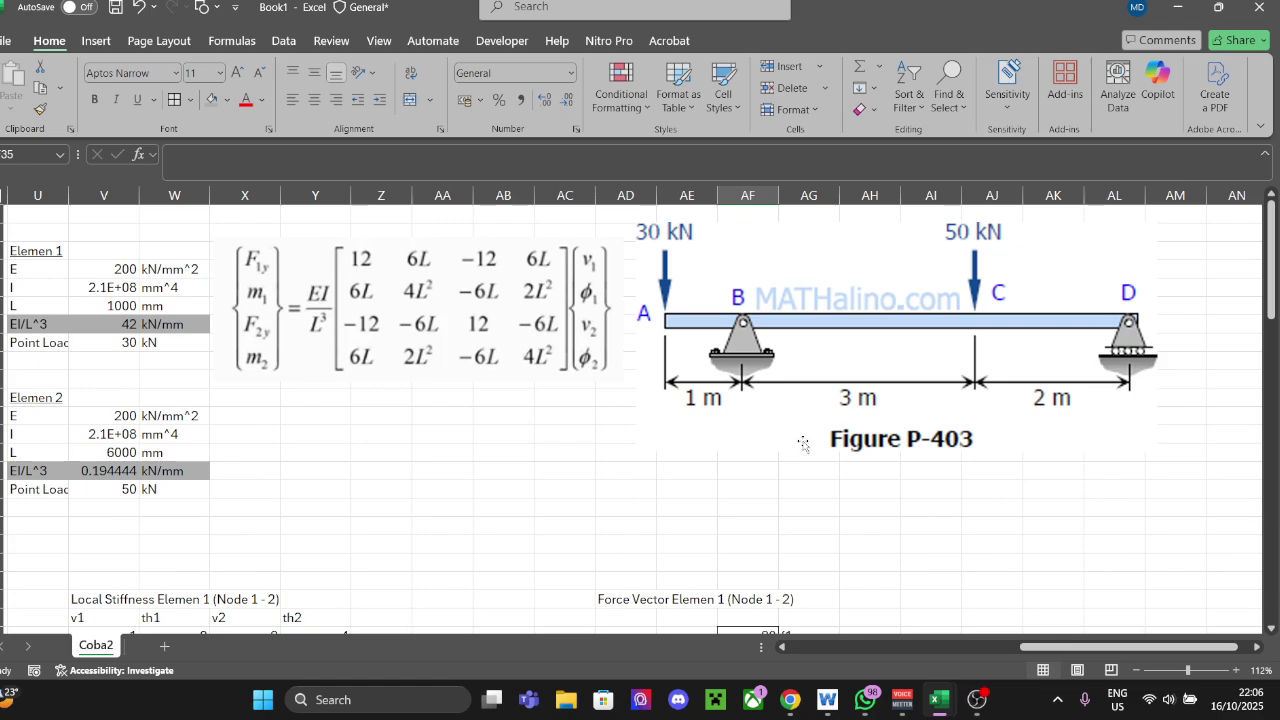
scroll(803, 444, down, 5)
scroll(800, 443, up, 5)
scroll(851, 412, down, 6)
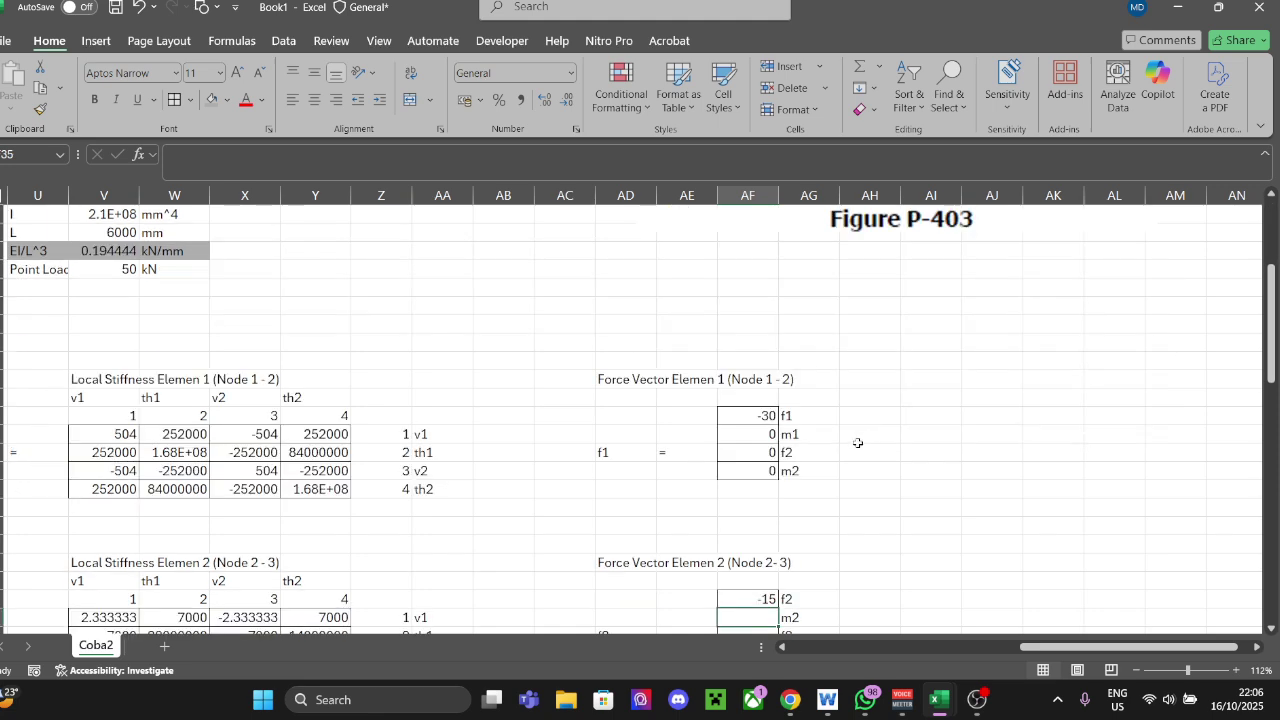
Step: Enter =-V8*V6/8 as the m2 value of element 2's force vector in AF35
text(=-30*)
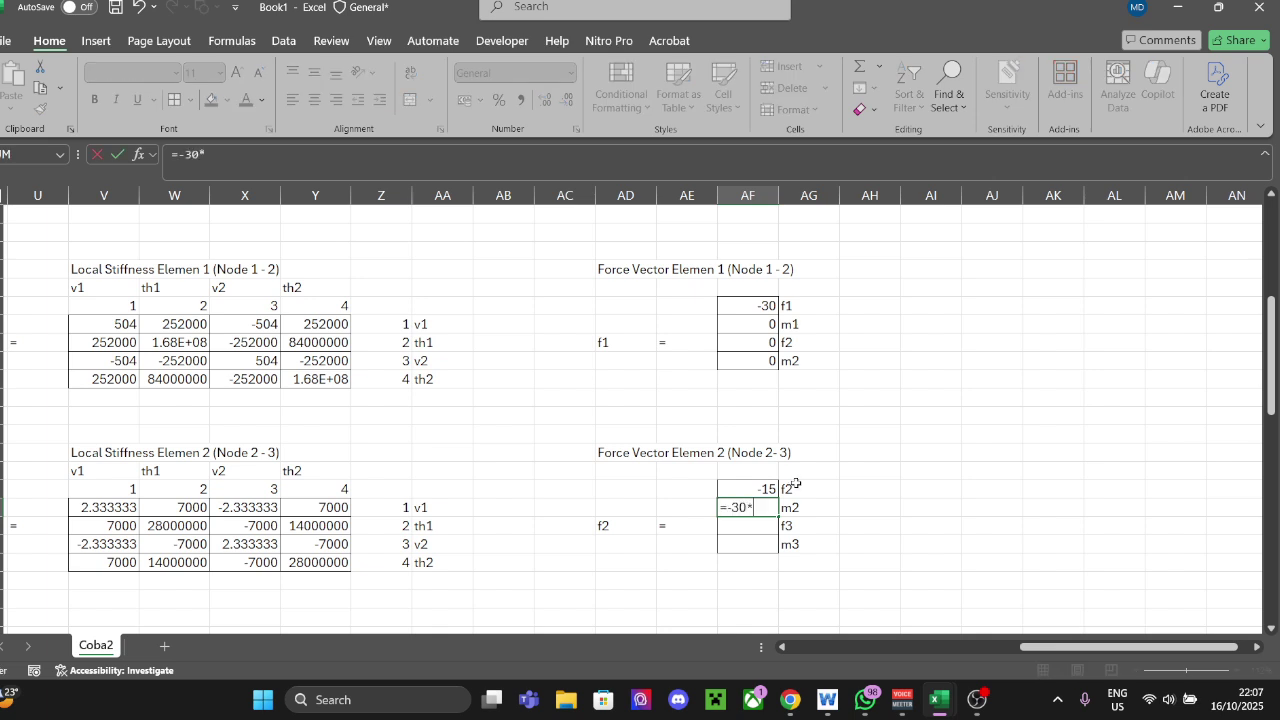
key(BackSpace)
key(BackSpace)
key(BackSpace)
scroll(733, 448, up, 6)
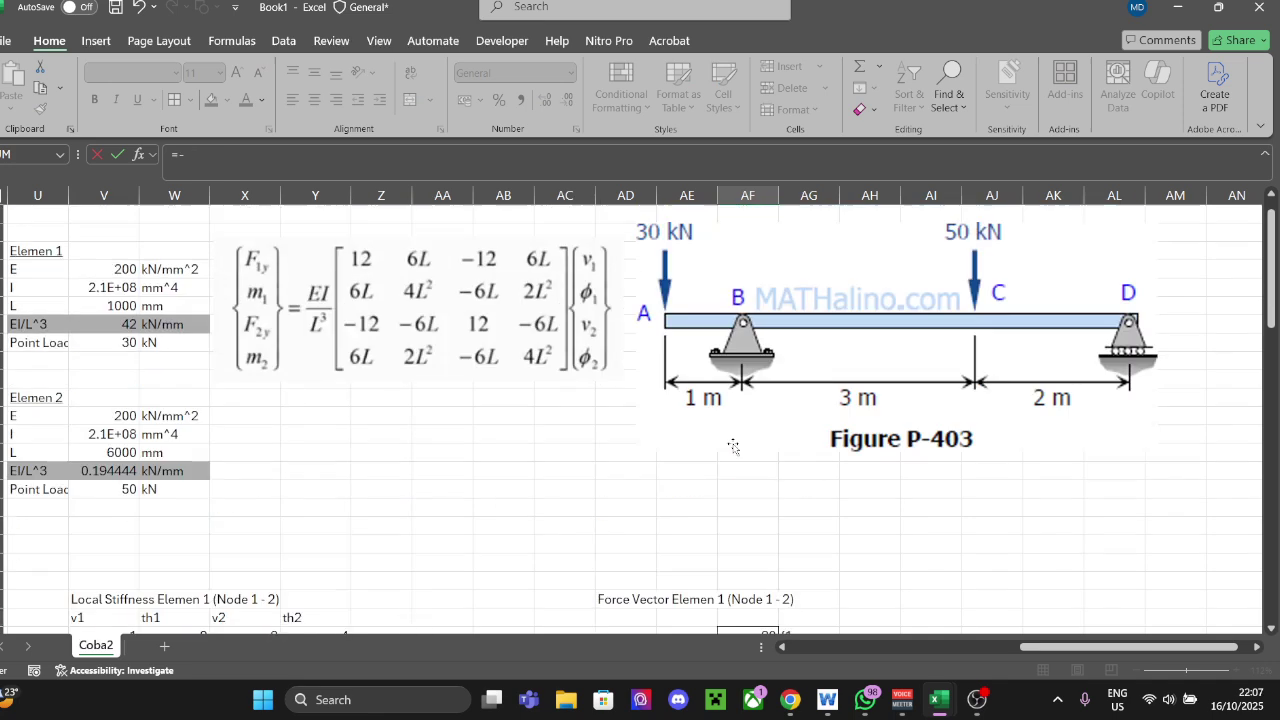
click(112, 343)
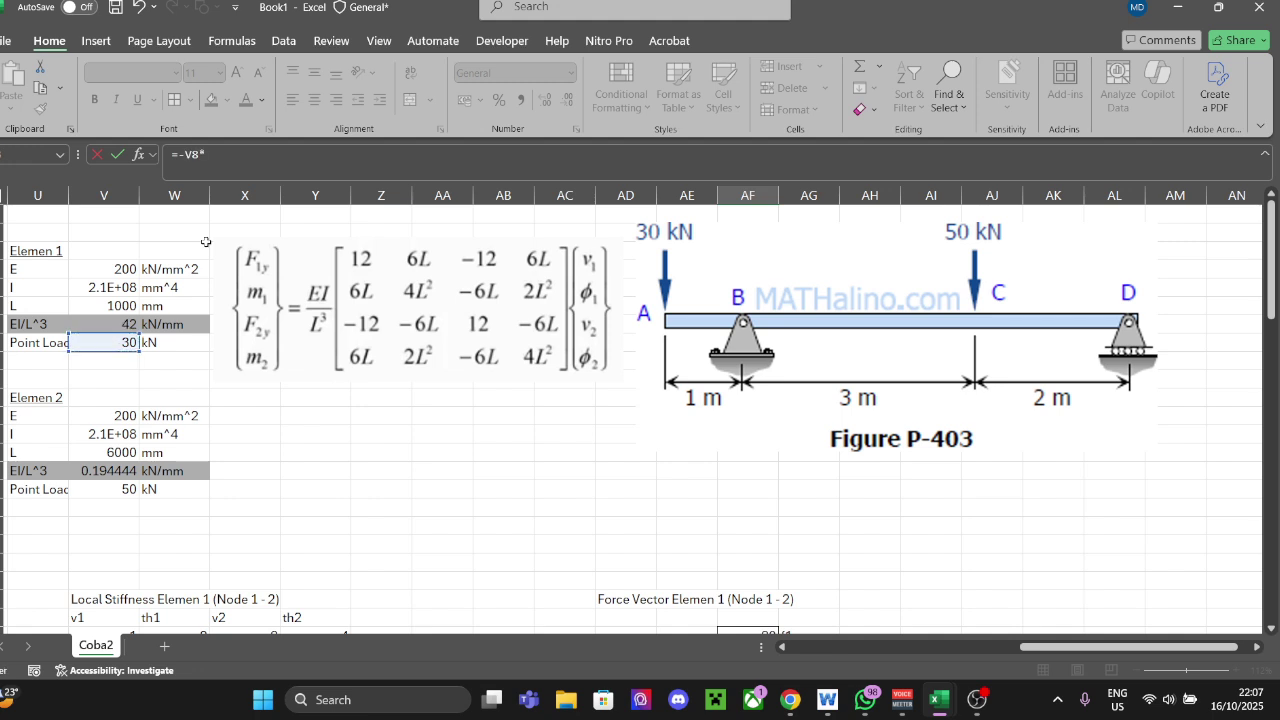
click(113, 306)
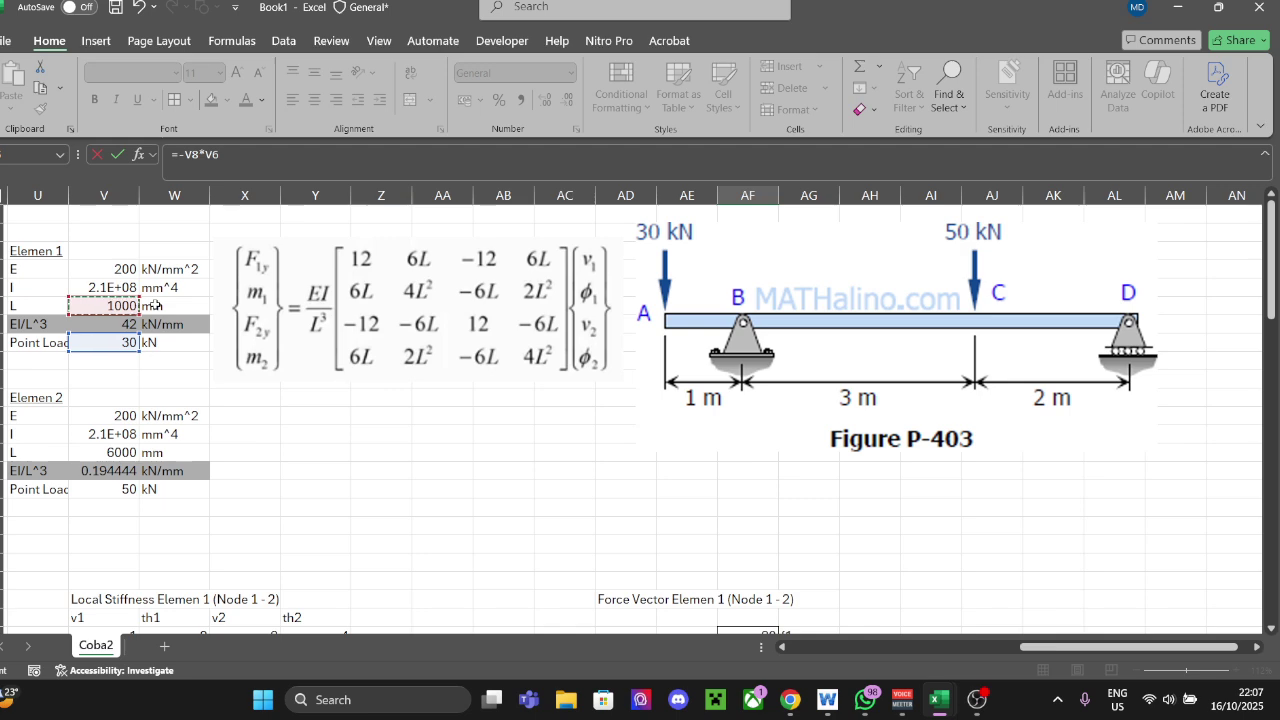
text(/8)
key(Tab)
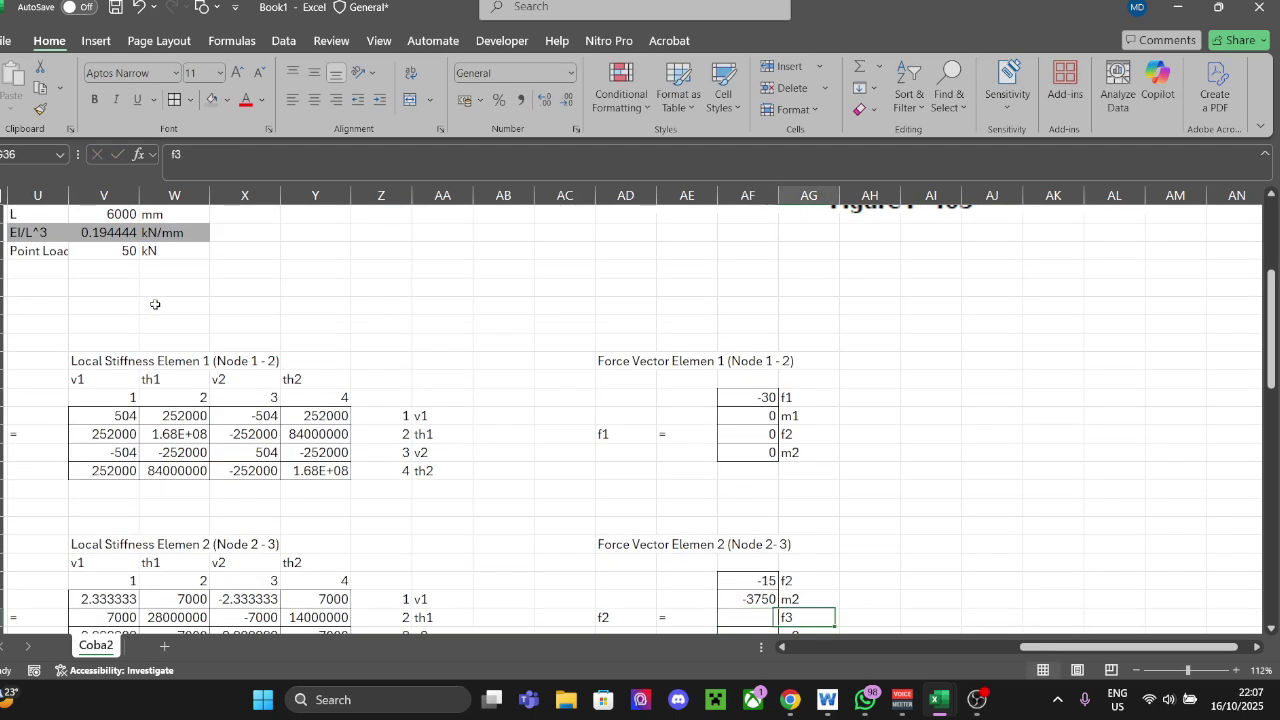
key(Tab)
scroll(155, 304, down, 1)
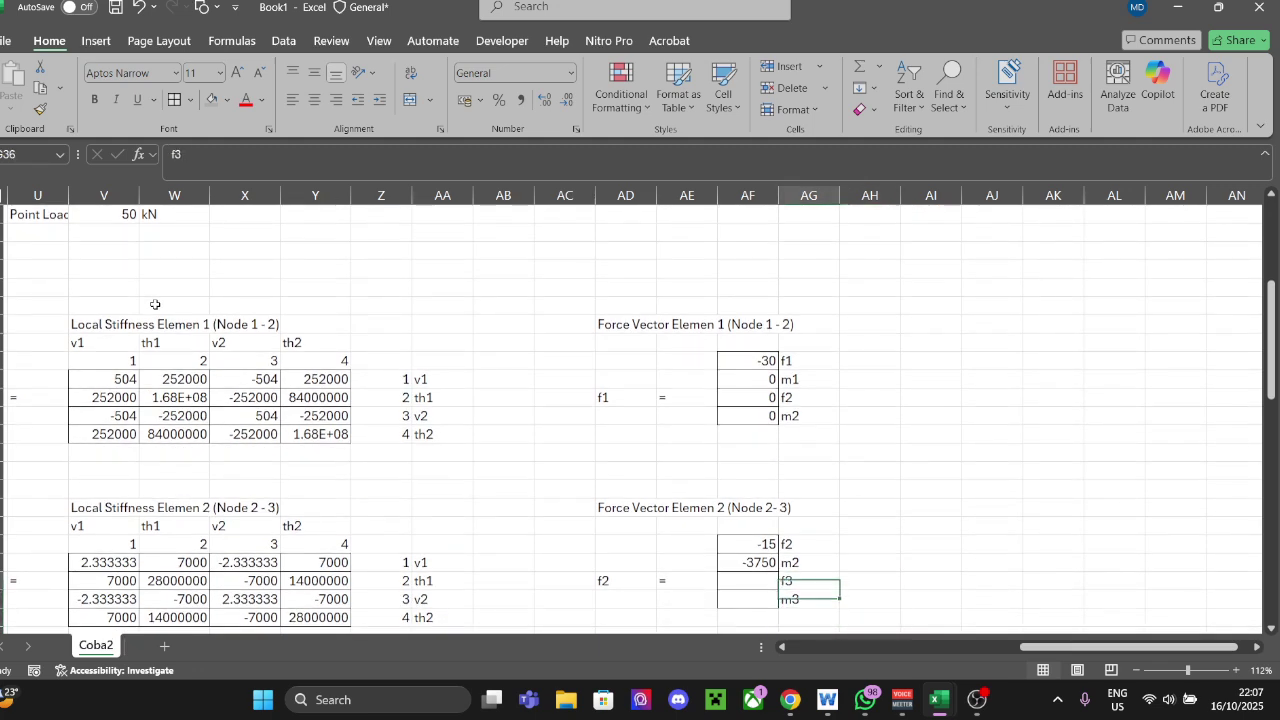
key(Return)
Step: Set the f3 value of element 2's force vector in AF36 equal to its f2 value in AF34
scroll(725, 312, up, 5)
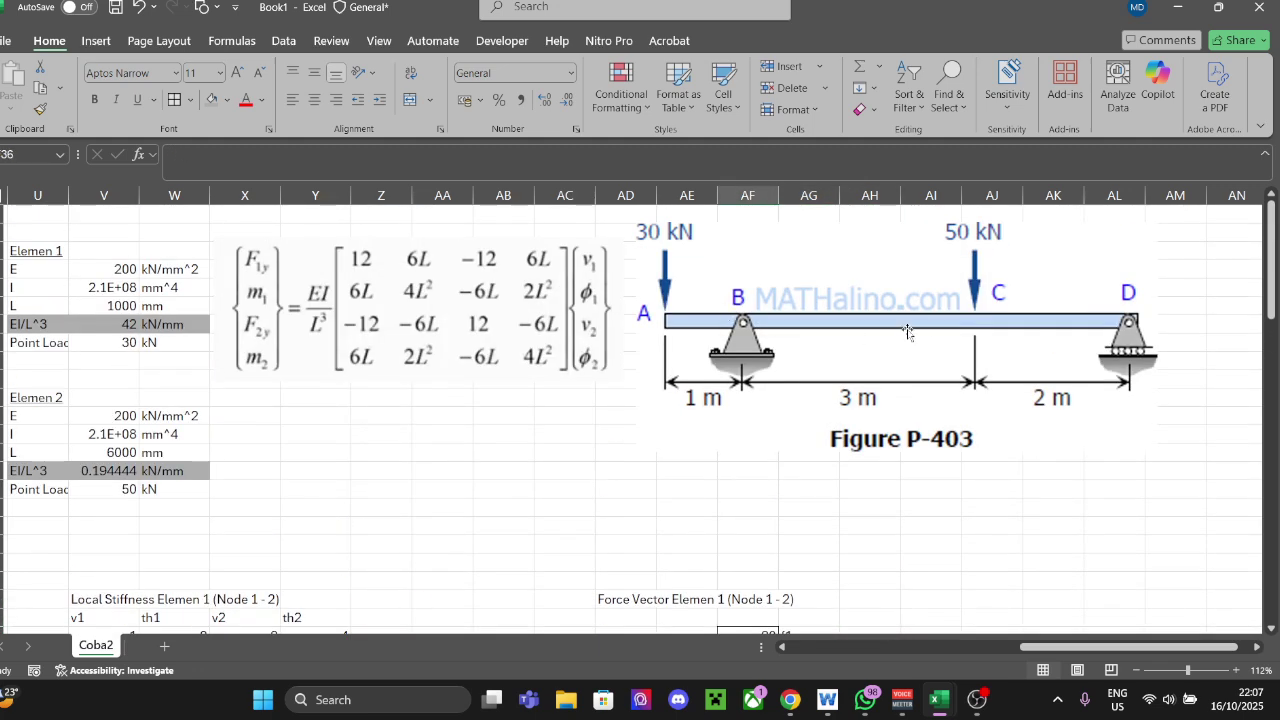
scroll(909, 334, down, 7)
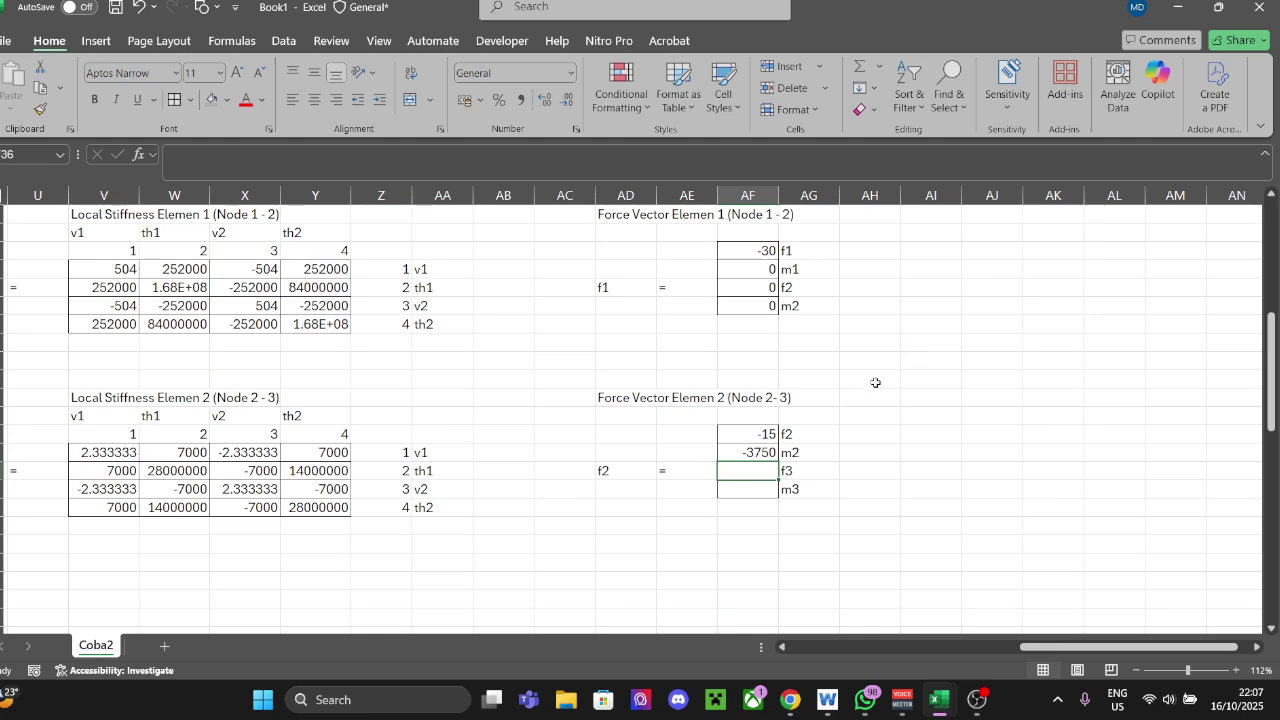
text(=)
click(755, 434)
key(Return)
Step: Enter =-AF35 as the m3 value of element 2's force vector in AF37
click(931, 489)
click(750, 493)
text(=)
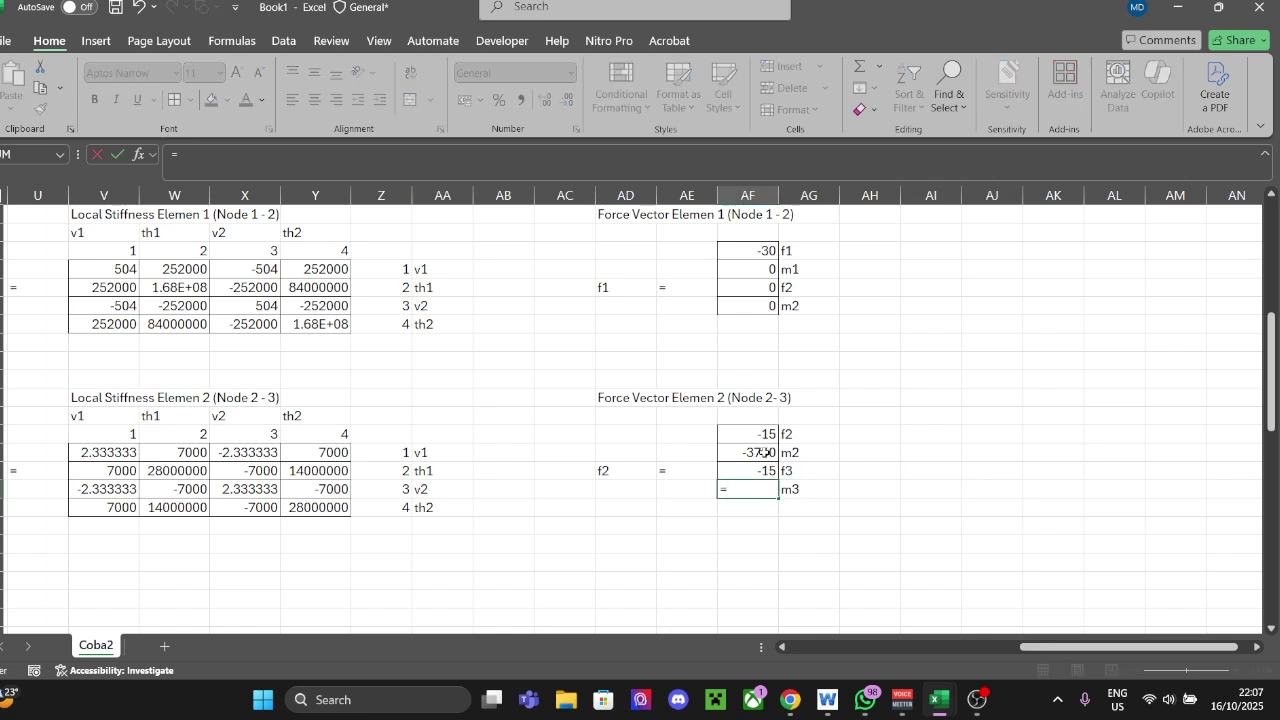
text(-)
click(763, 452)
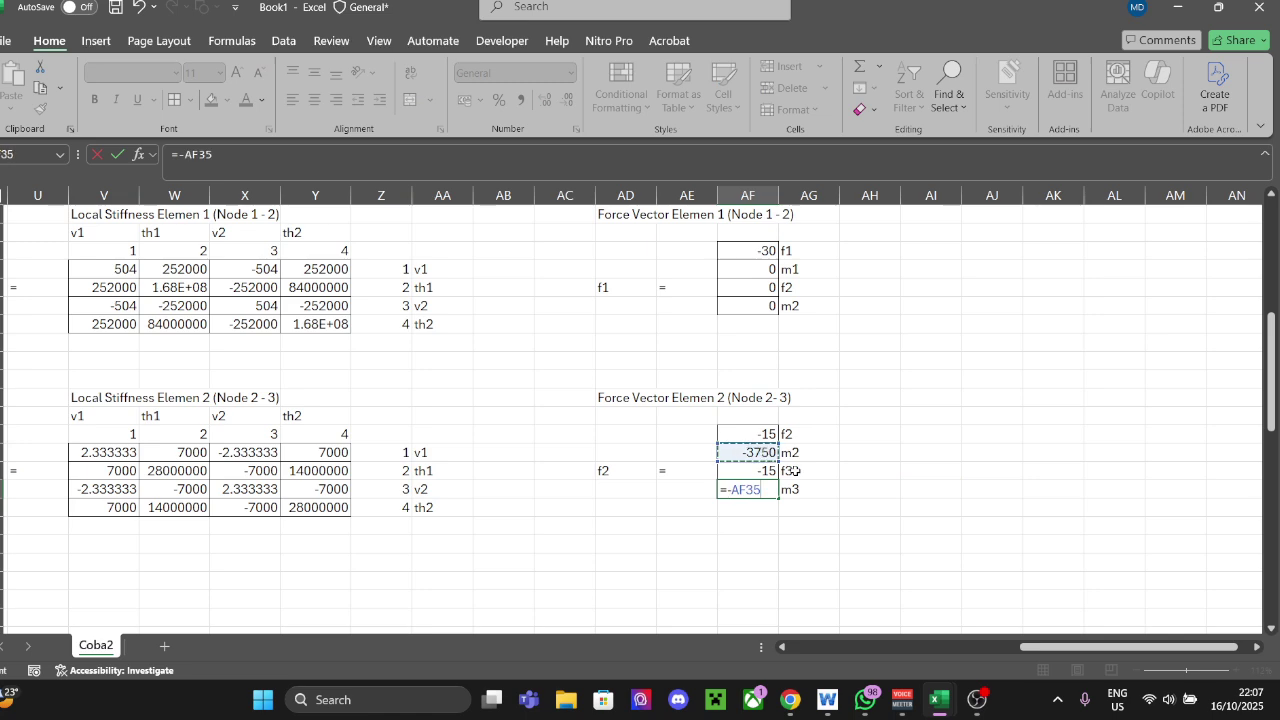
key(Return)
Step: Label element 1's force vector rows with the units kN, kNmm, kN and kNmm in AH24:AH27
scroll(1100, 330, up, 7)
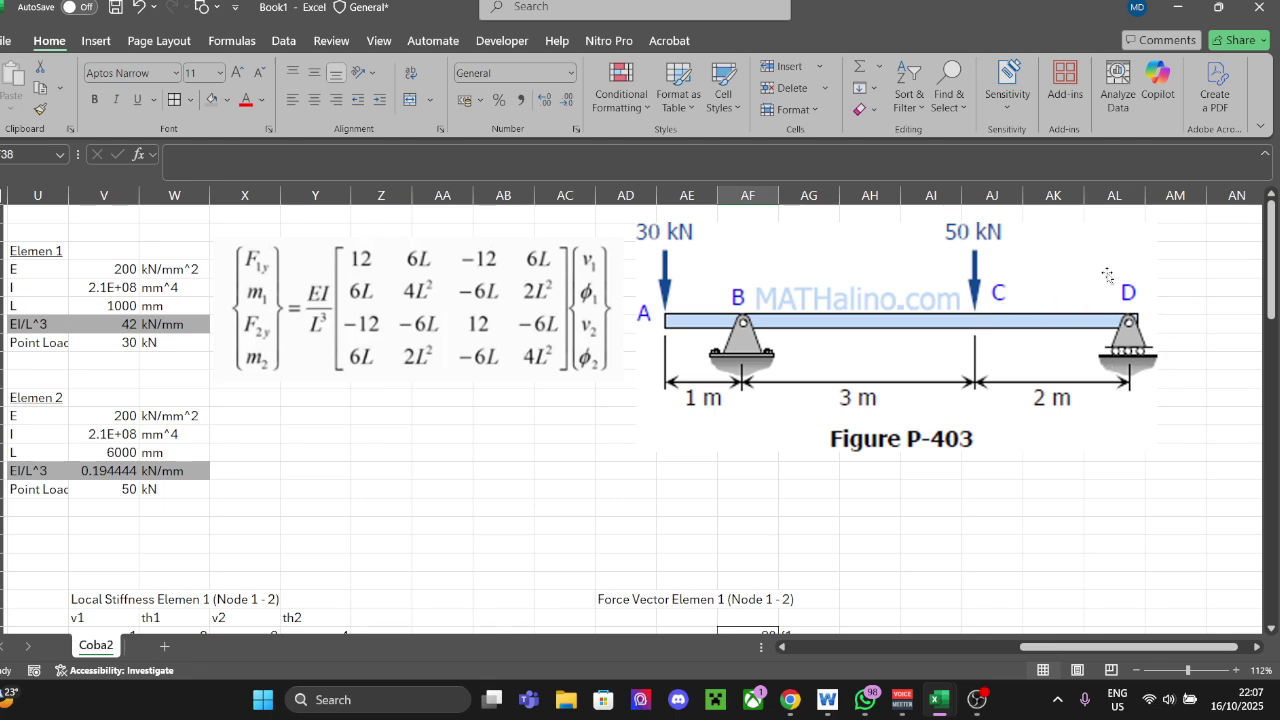
scroll(1174, 251, down, 8)
click(872, 479)
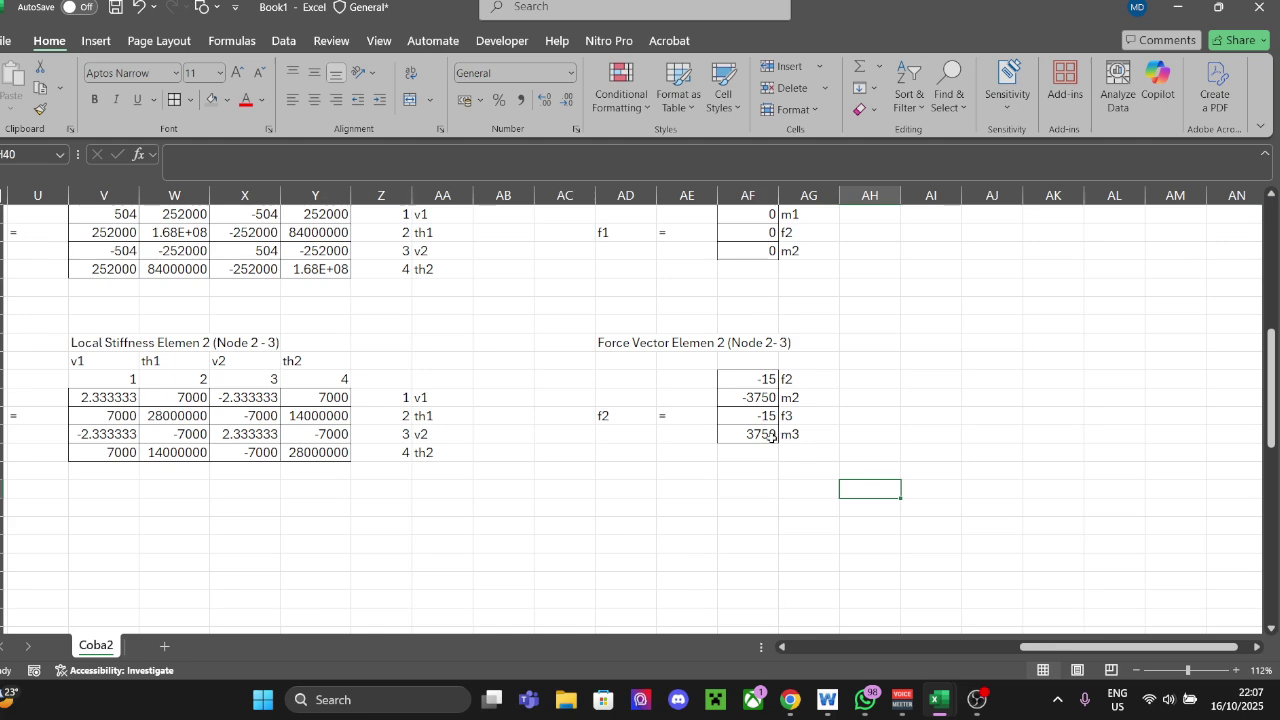
click(914, 434)
scroll(914, 434, up, 3)
click(863, 360)
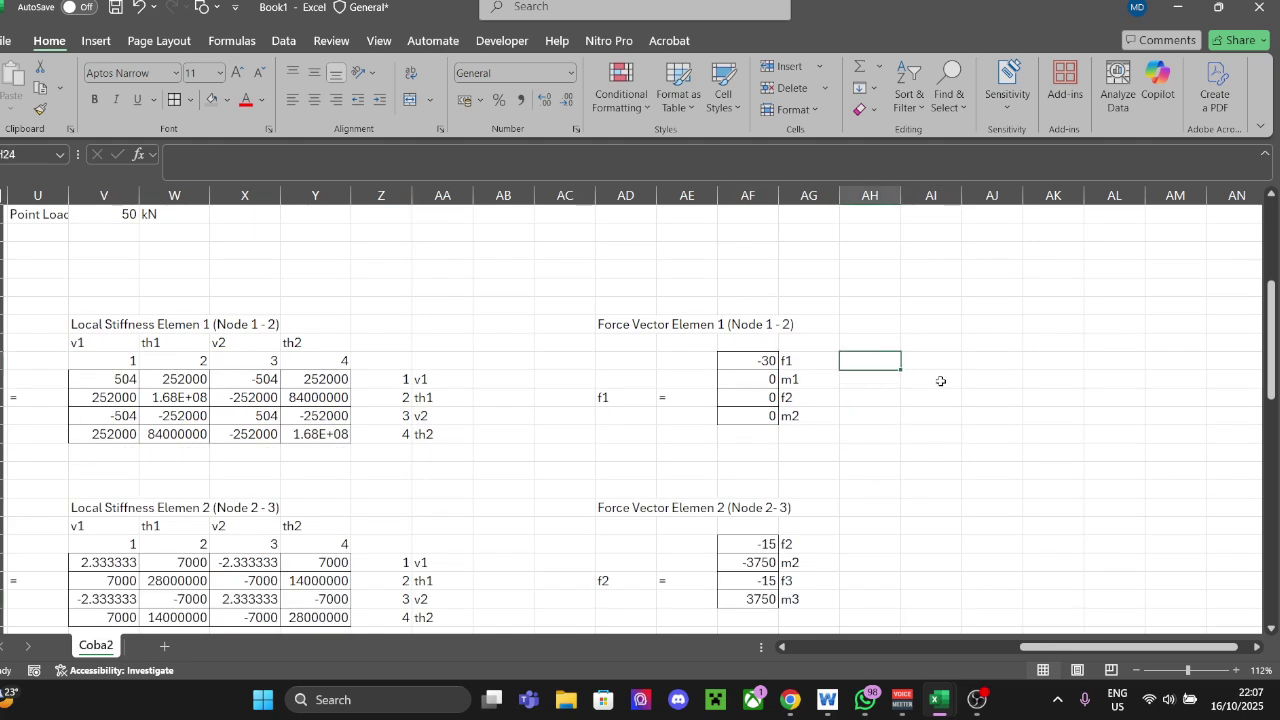
text(kN)
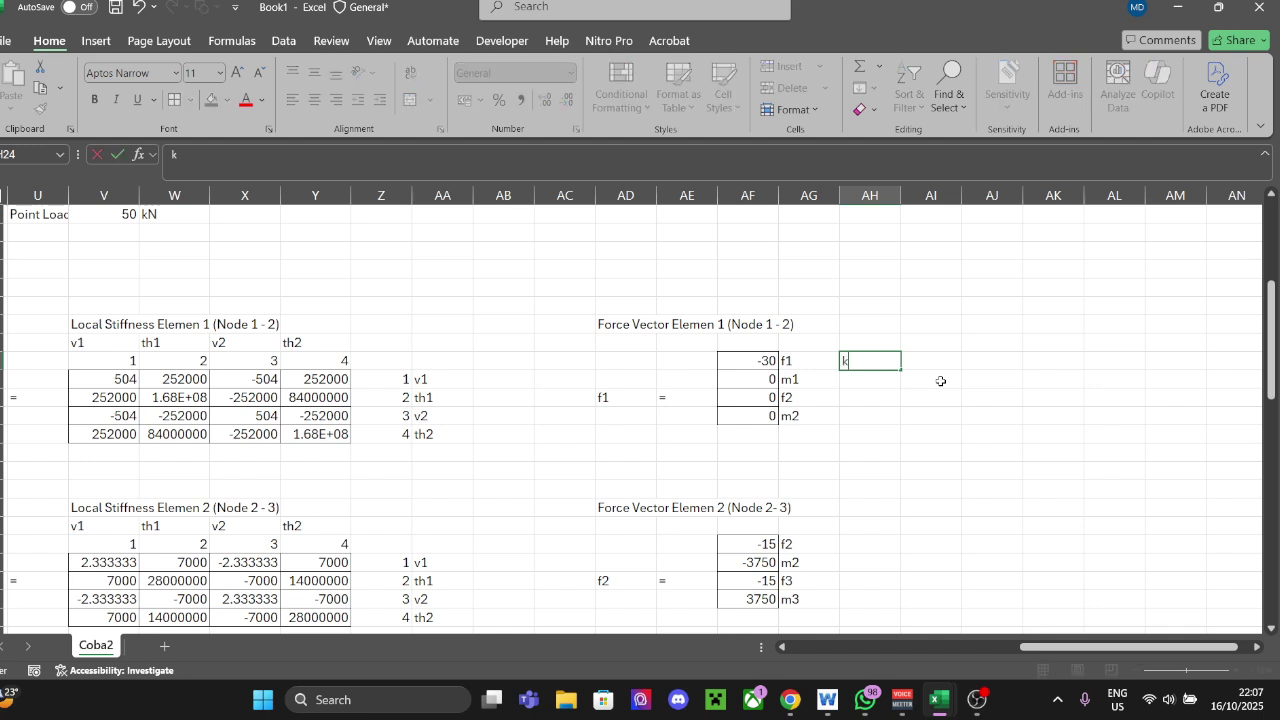
key(Return)
text(kNmm)
key(Return)
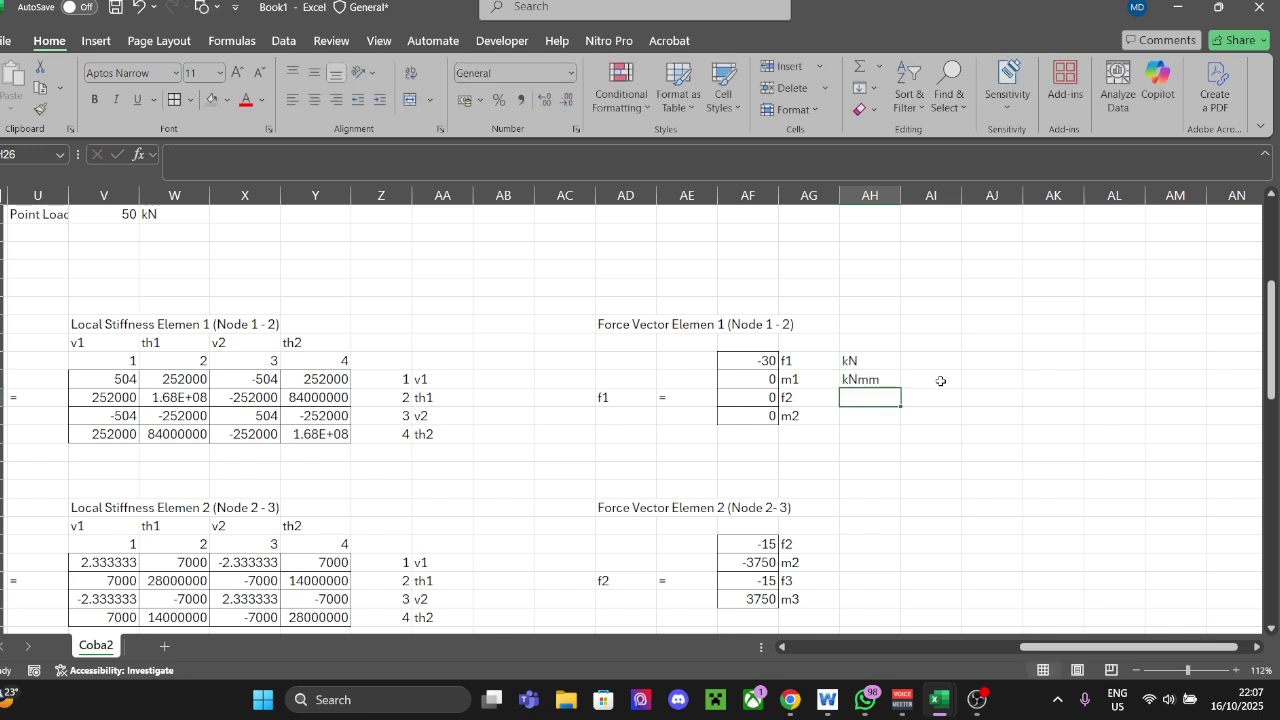
text(kN)
key(Return)
text(kn)
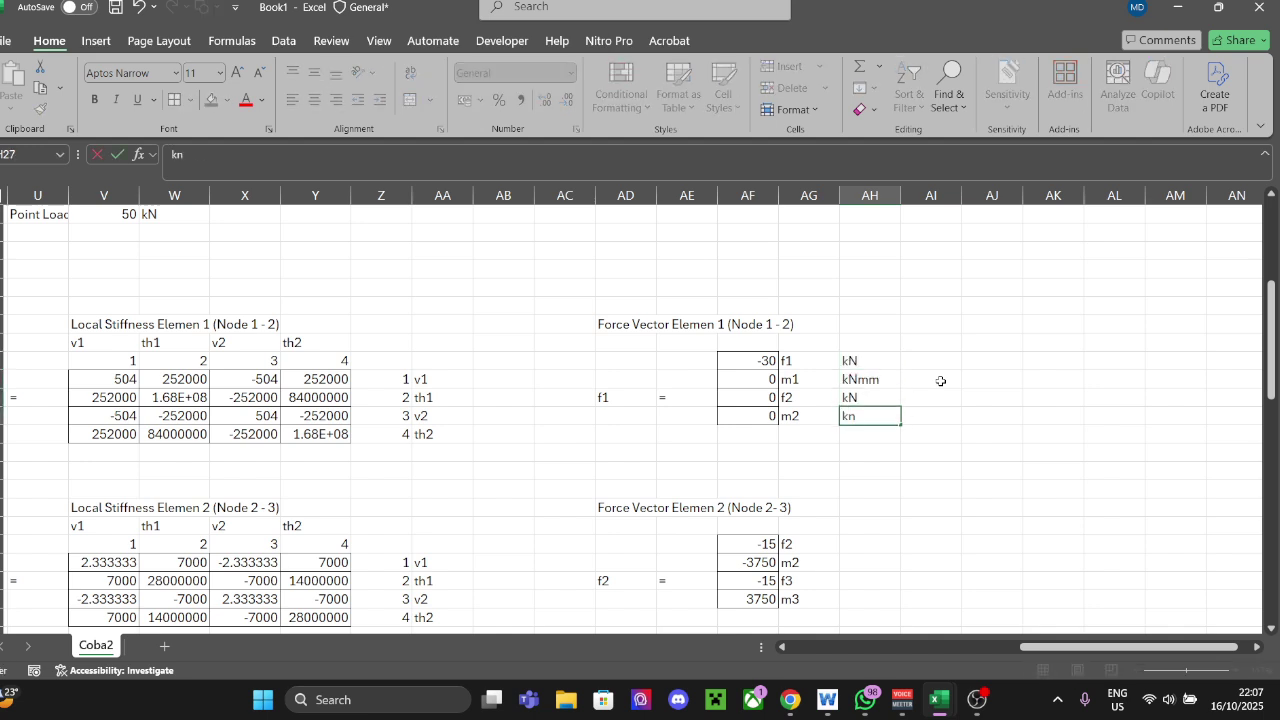
Step: Copy the unit labels AH24:AH27 beside element 2's force vector, starting at AH34
key(Up)
key(Up)
key(Up)
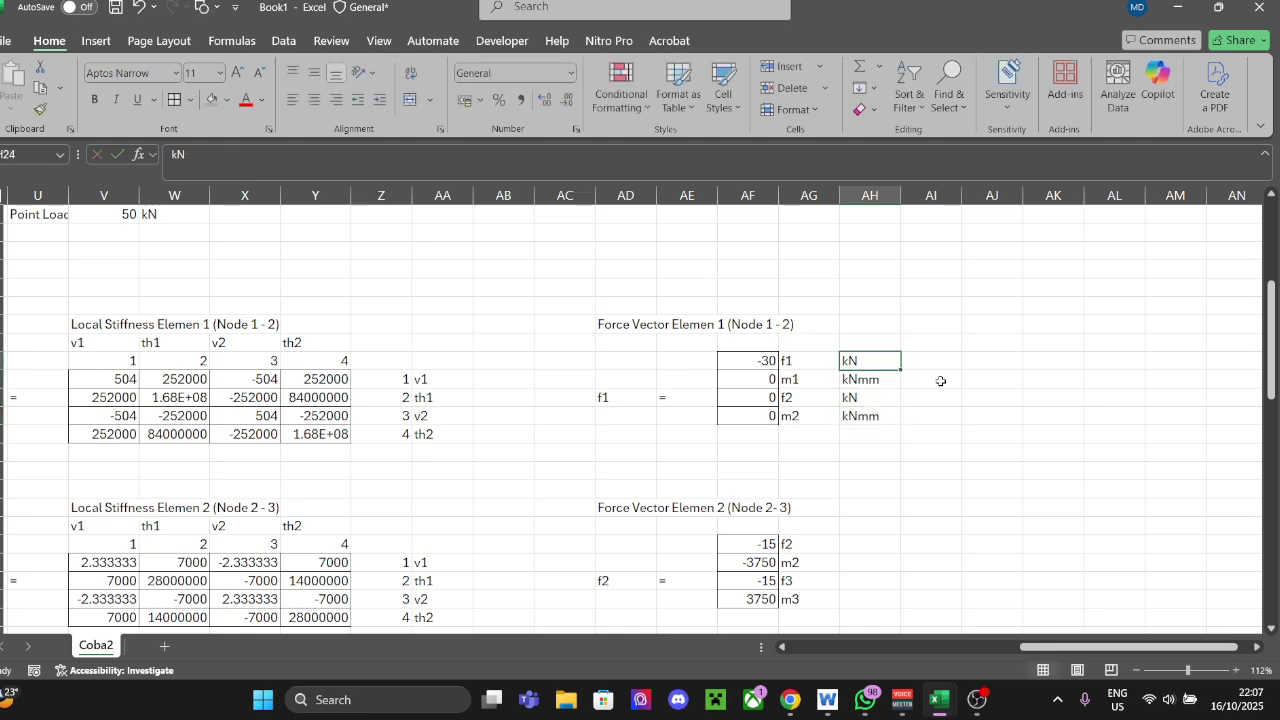
key(shift+Down)
key(shift+Down)
key(shift+Down)
key(ctrl+c)
key(Down)
key(Left)
key(Left)
key(Down)
key(Down)
key(ctrl+Down)
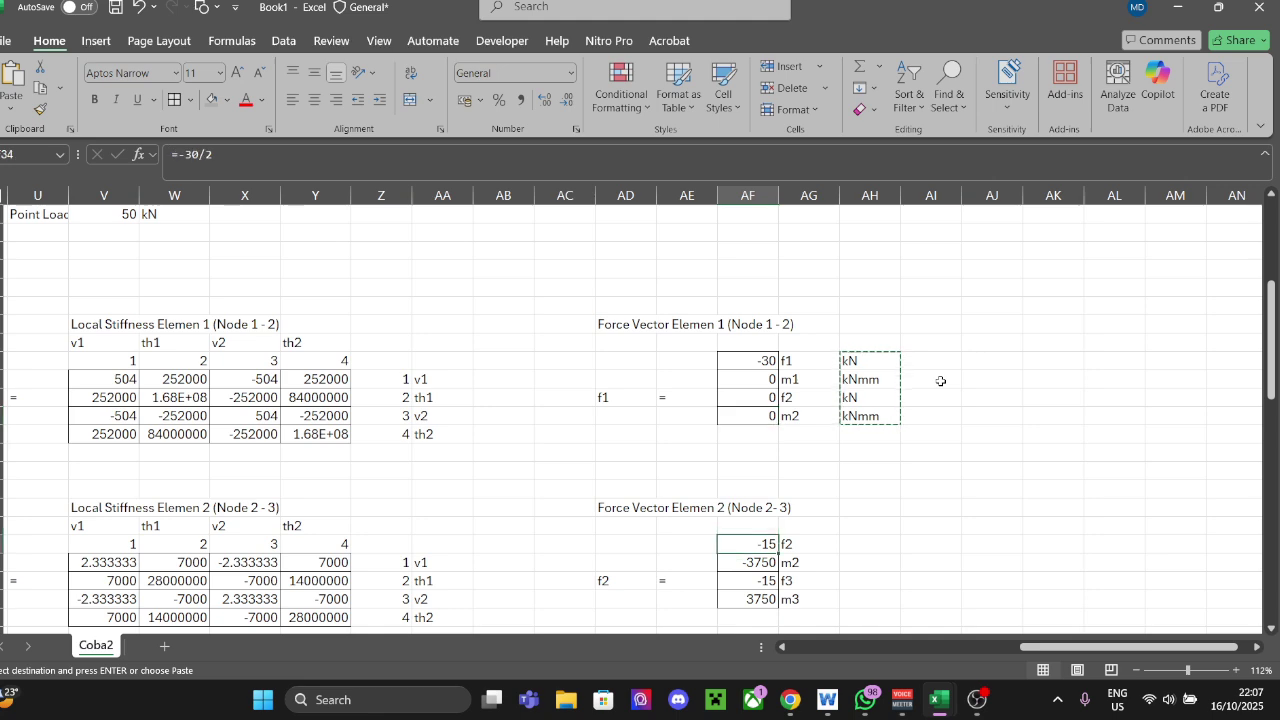
key(Right)
key(Right)
key(ctrl+v)
key(Escape)
key(Up)
key(Up)
key(Up)
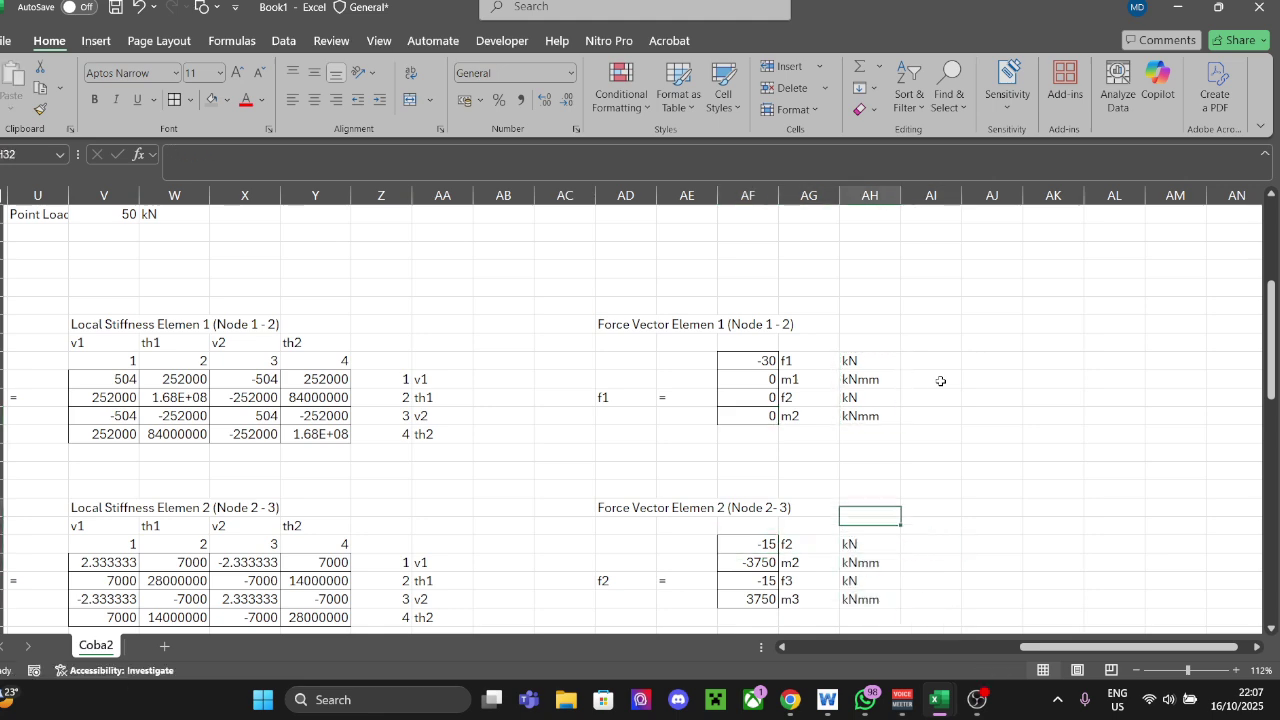
Step: Write the label Kg in S44 below the element 2 stiffness matrix, with a plain equals sign in T44
scroll(1011, 410, down, 4)
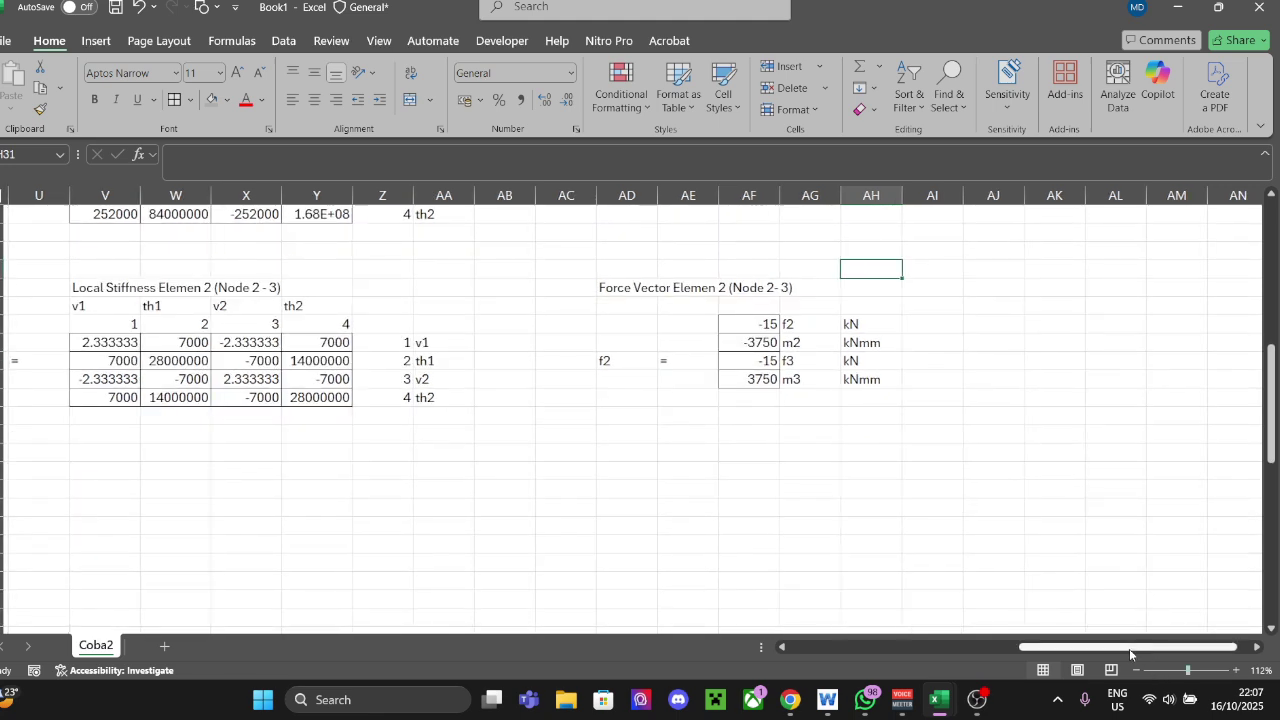
scroll(1130, 647, left, 2)
scroll(738, 417, down, 1)
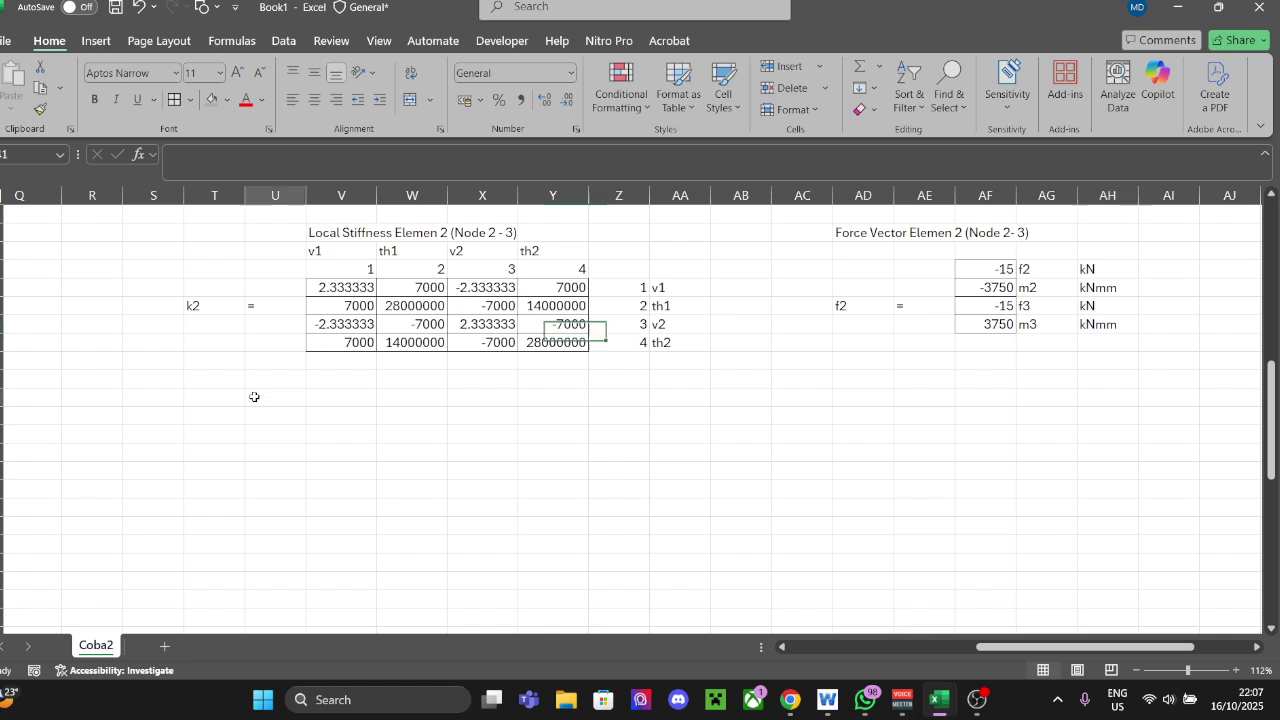
click(172, 451)
text(K)
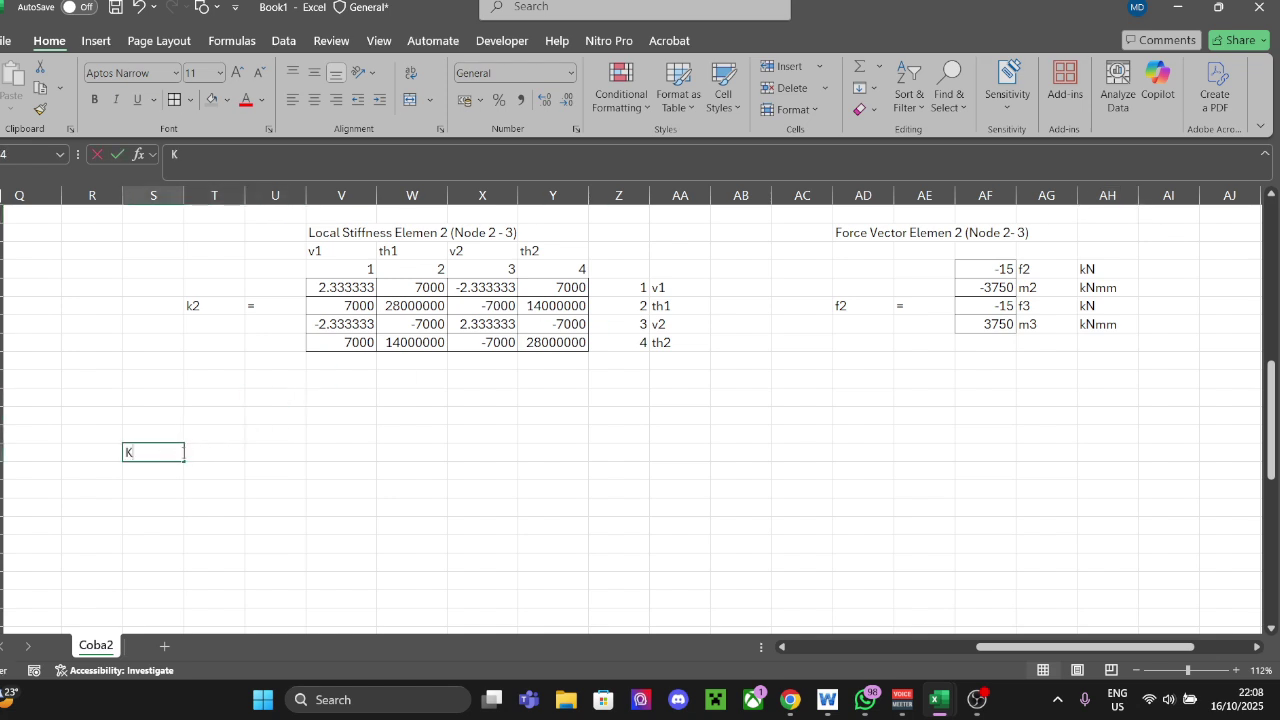
text(g)
key(Tab)
text(=-)
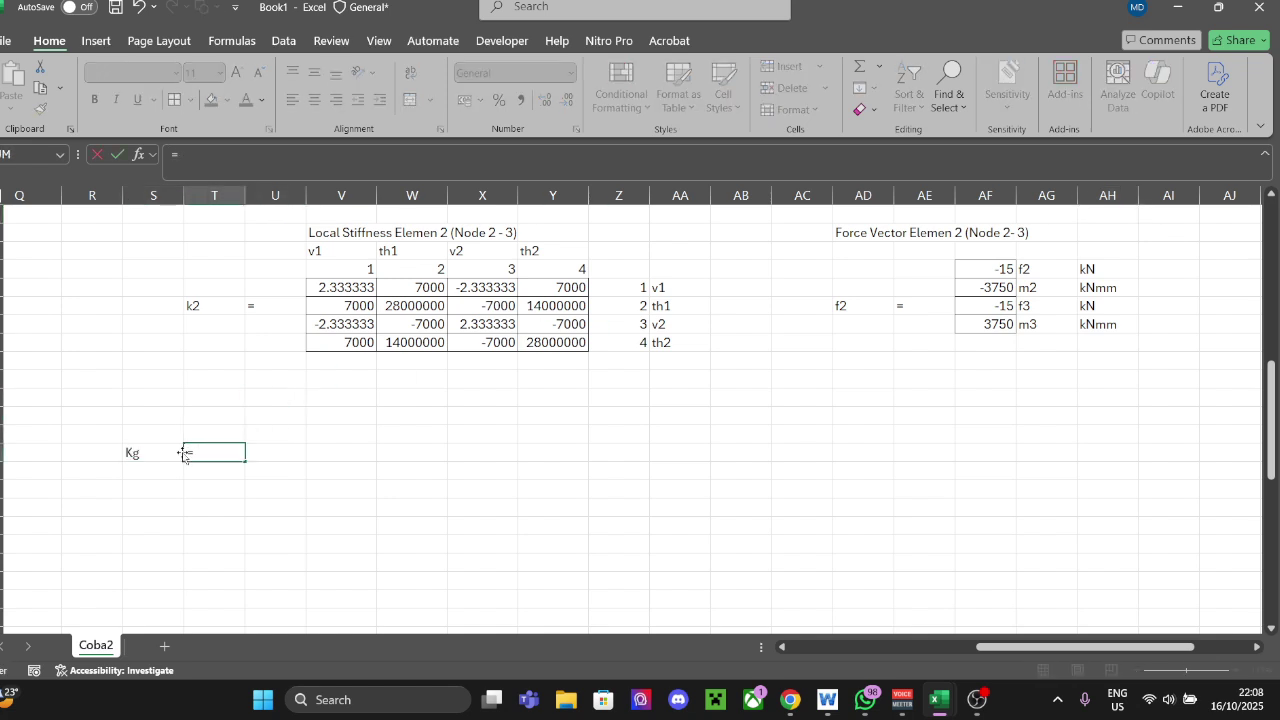
click(183, 453)
key(Return)
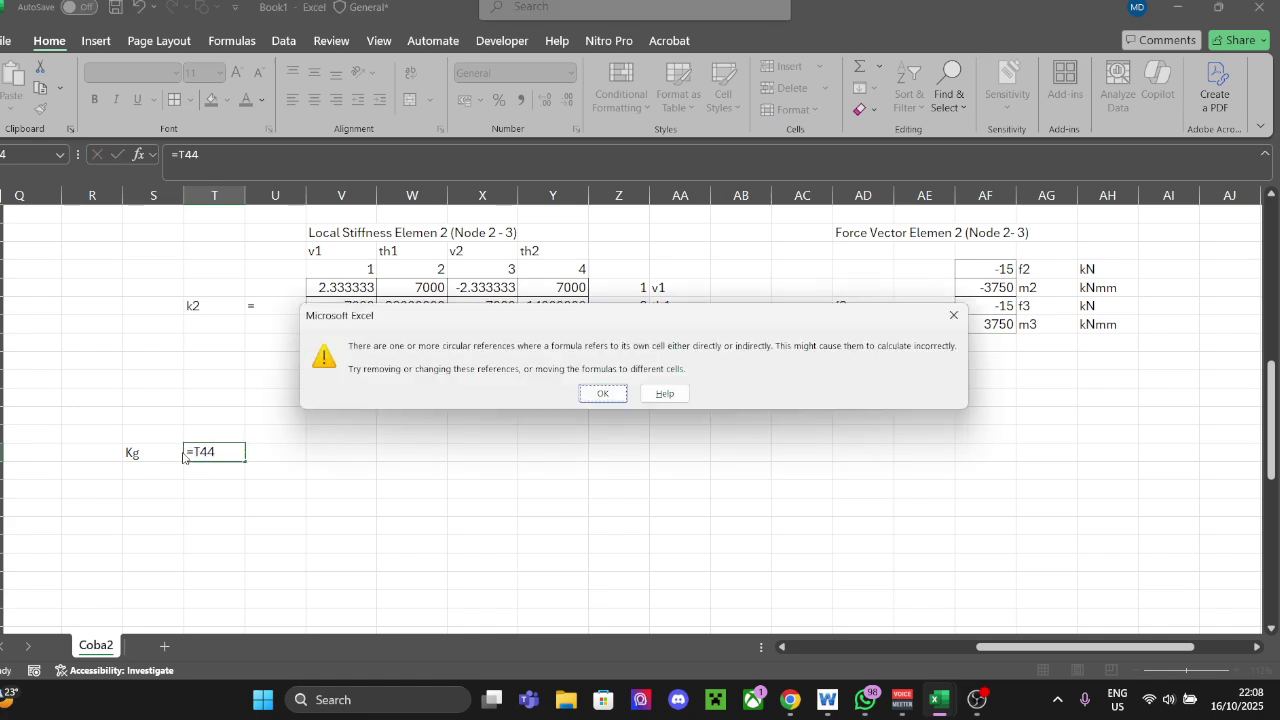
key(Return)
click(183, 453)
key(BackSpace)
key(Return)
Step: Complete the Kg expression with k1 in U44, a plain plus sign in V44 and k2 in W44
key(Right)
key(Up)
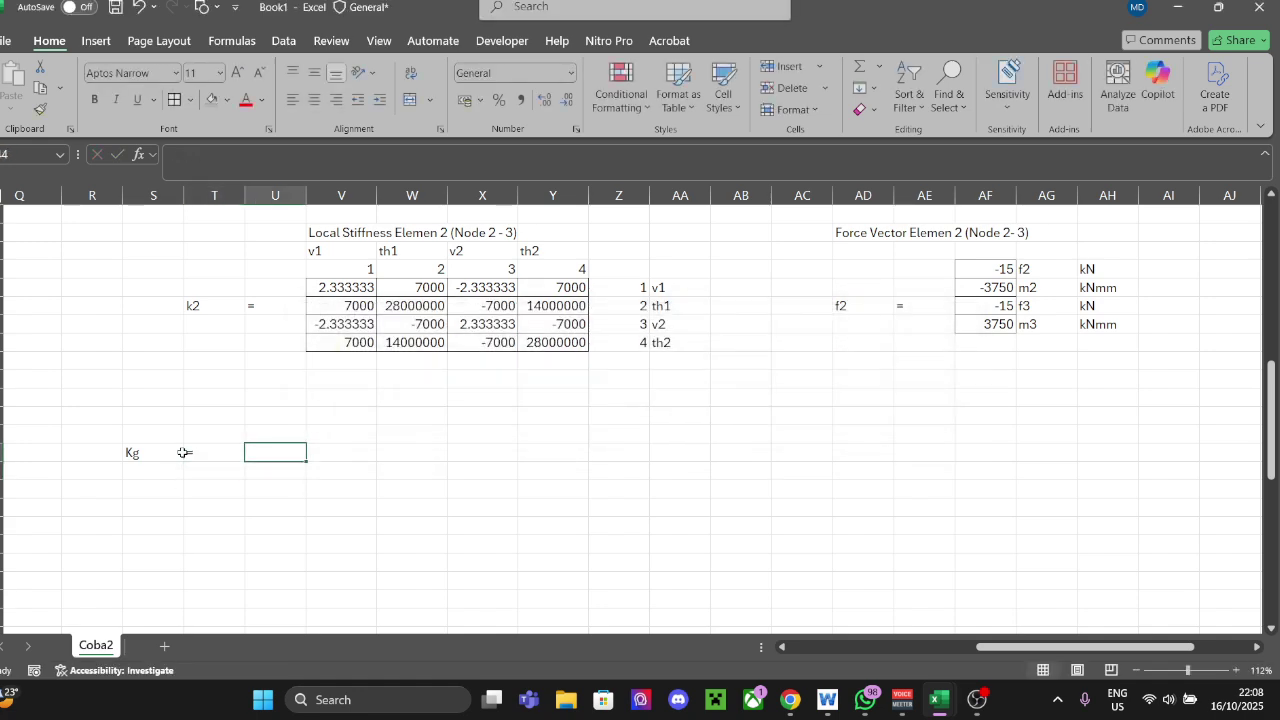
text(K)
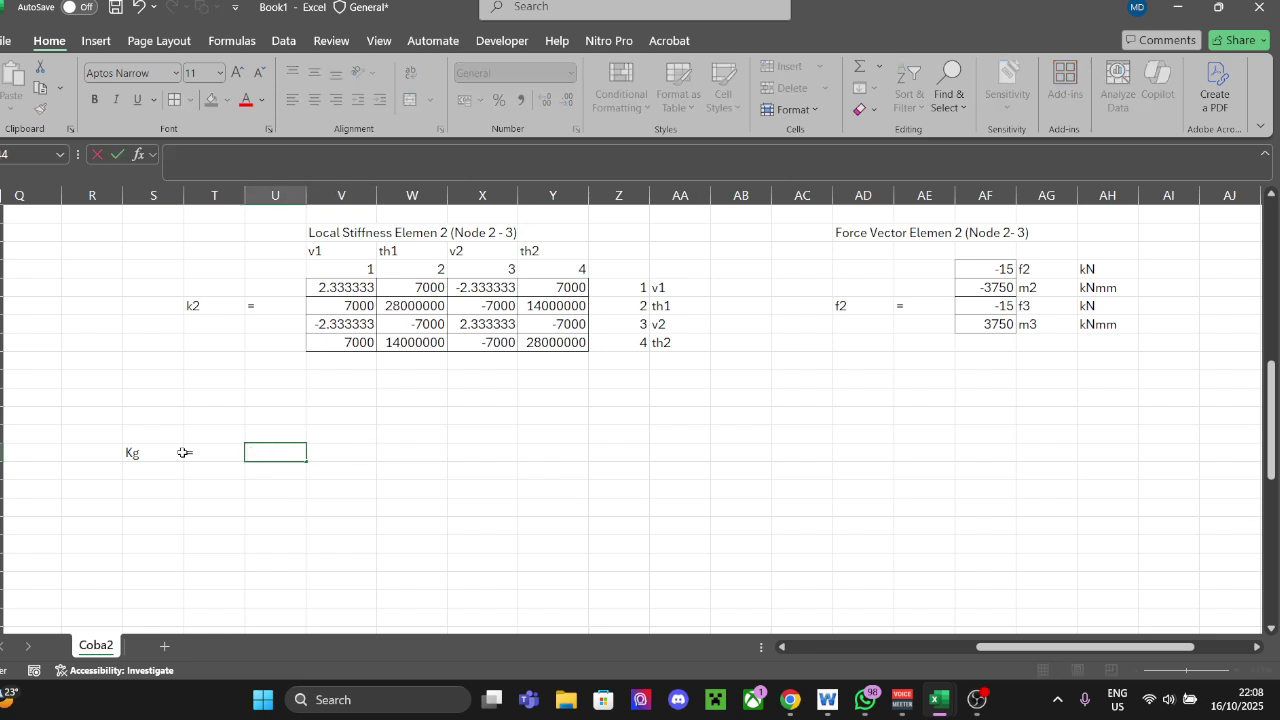
key(Right)
text(+)
key(Right)
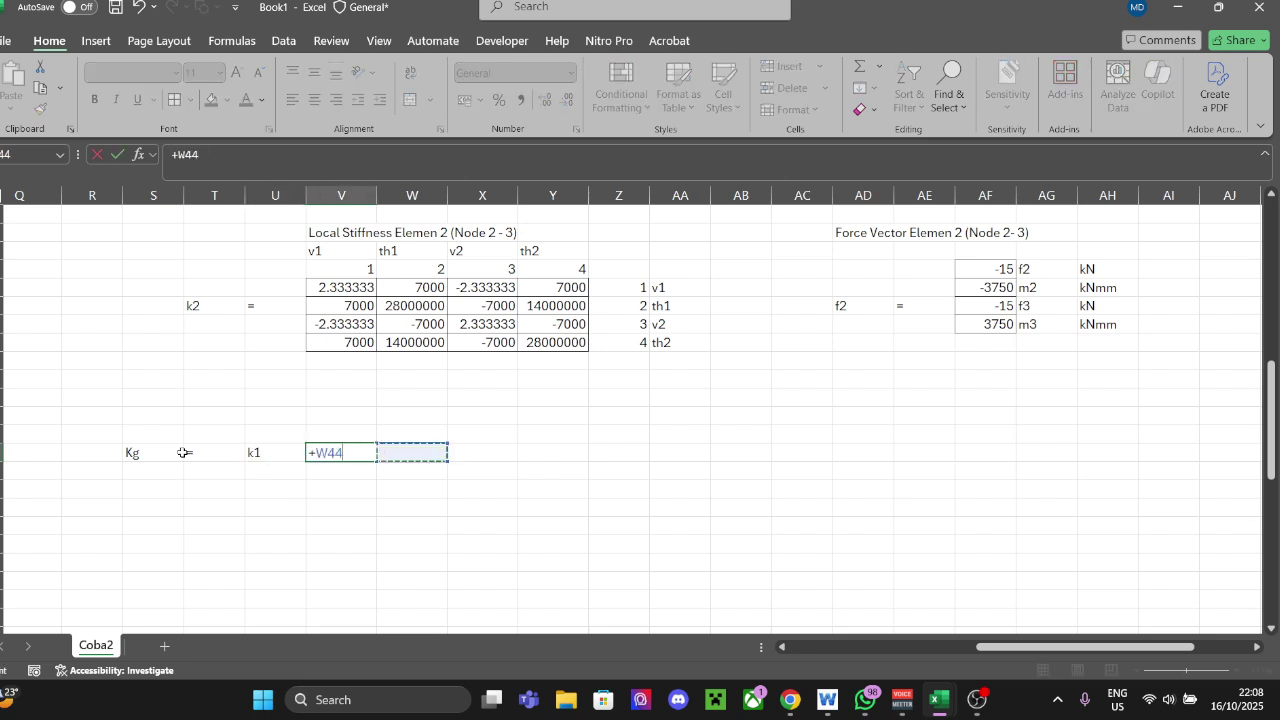
key(BackSpace)
key(BackSpace)
key(BackSpace)
key(Right)
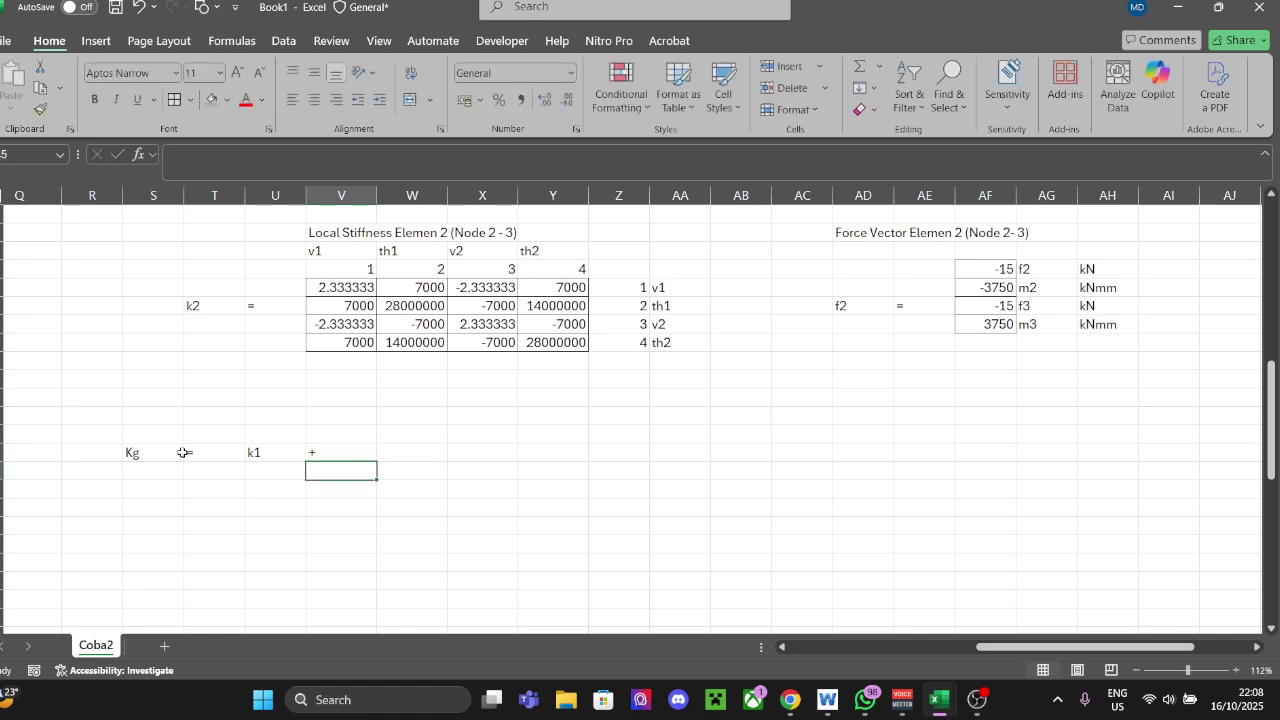
text(k2)
key(Return)
Step: Write a second Kg label in S50 below the Kg expression, with a plain equals sign in T50
key(Left)
key(Left)
key(Left)
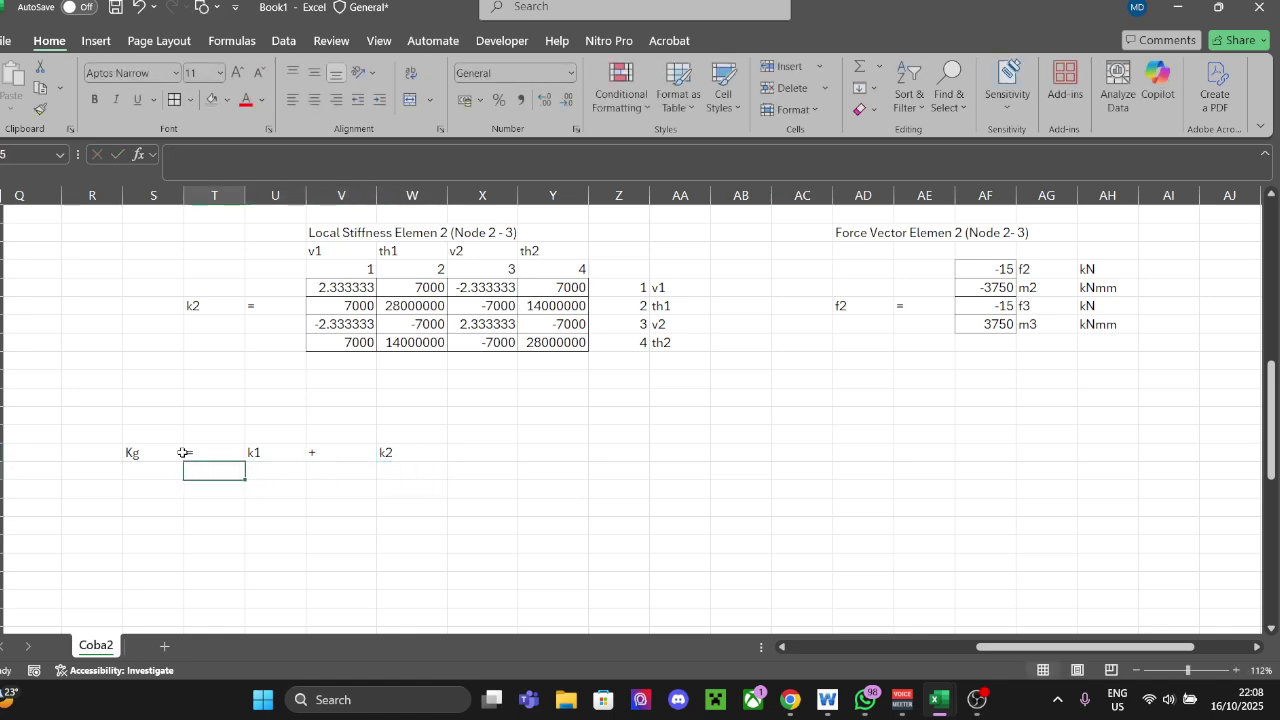
key(Left)
key(Down)
key(Down)
key(Down)
key(Down)
text(KL)
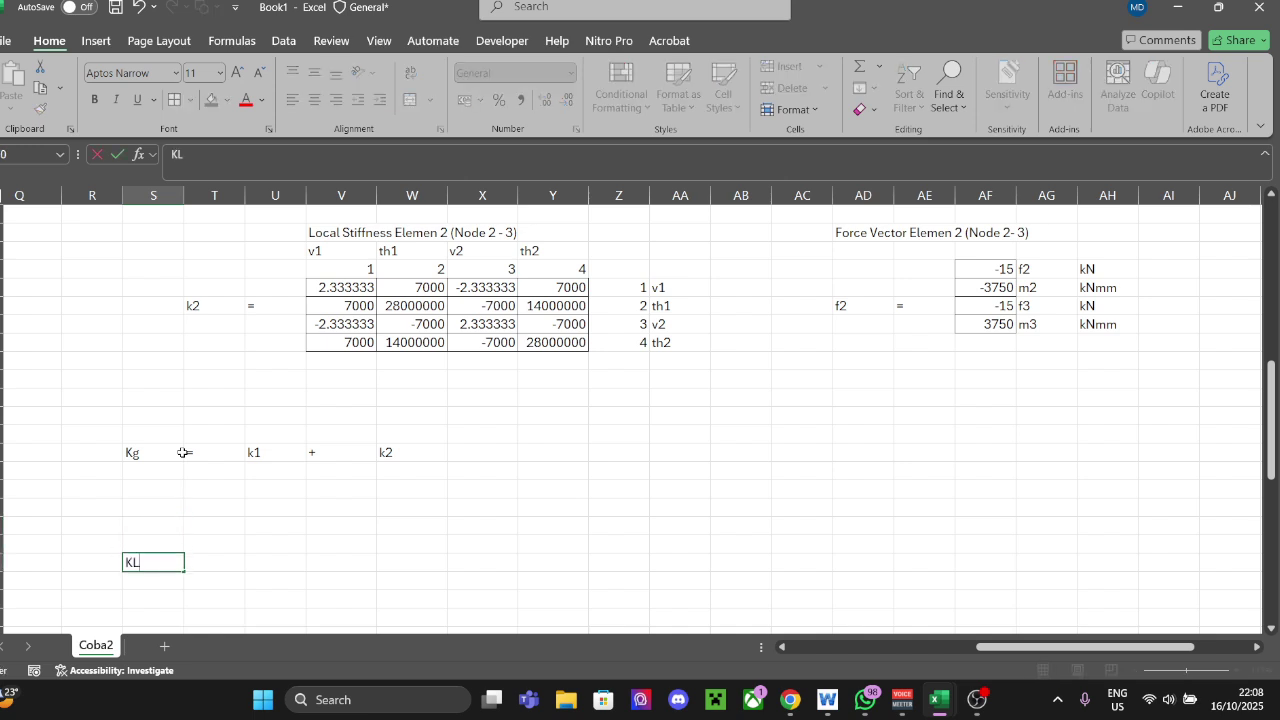
click(215, 558)
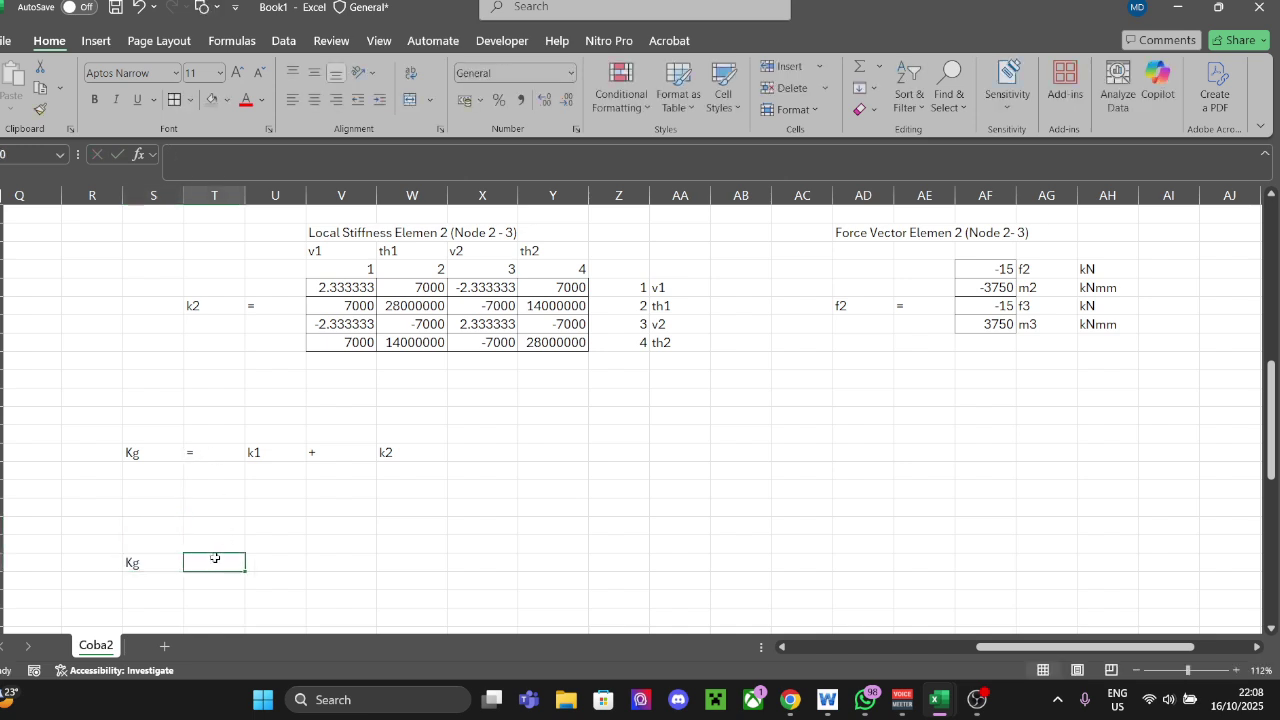
text(=)
key(Escape)
Step: Draw an empty 6x6 matrix grid beside the second Kg label by applying all borders to U48:Z53
click(452, 558)
scroll(520, 548, up, 7)
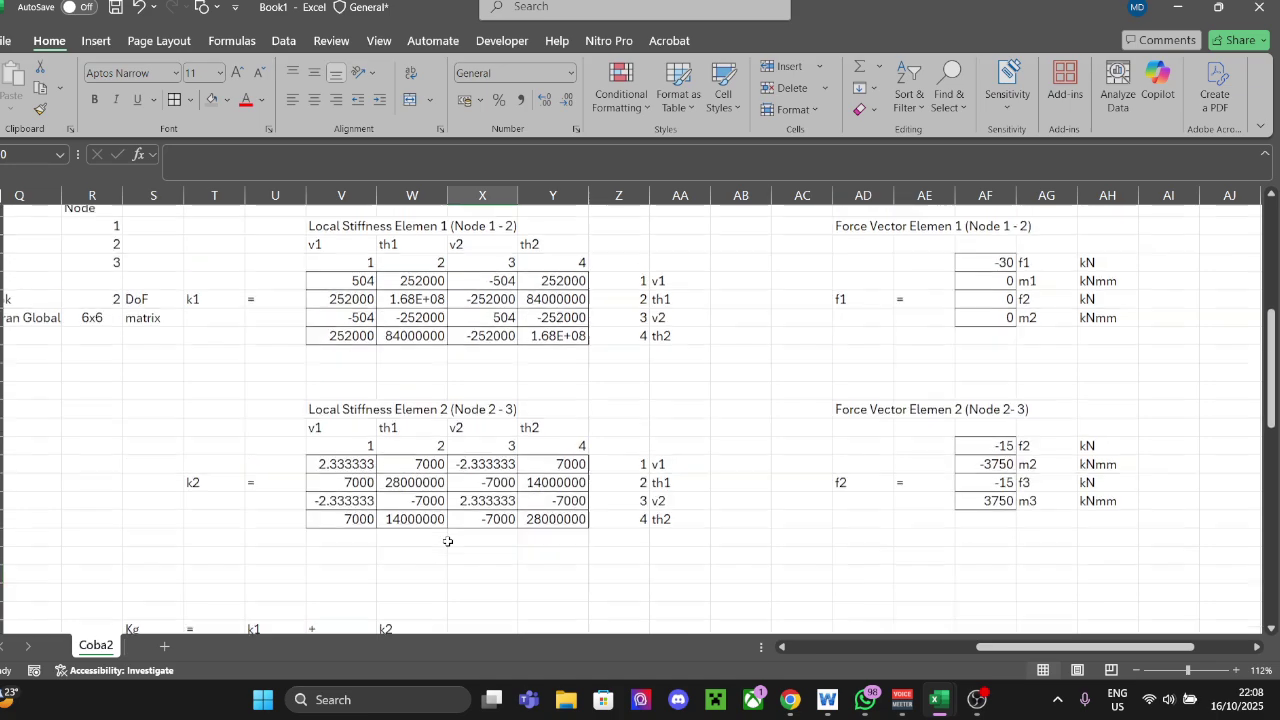
scroll(207, 535, down, 11)
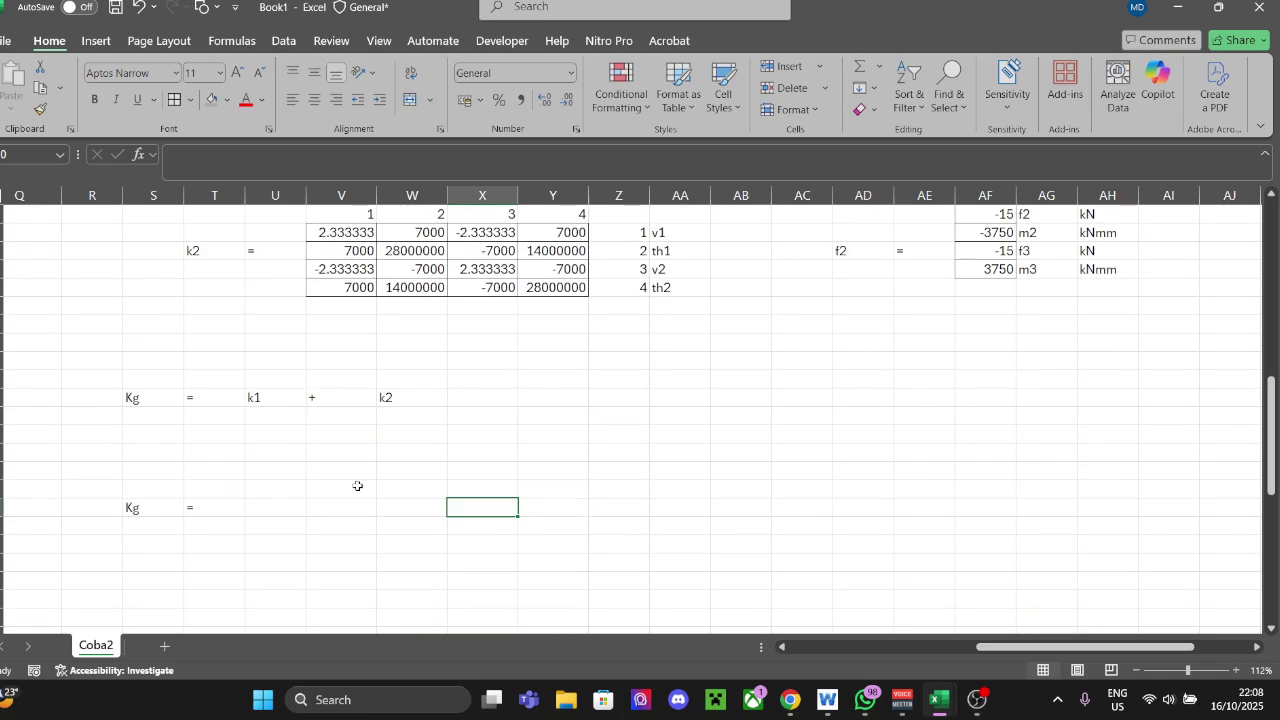
mouse_move(276, 308)
mouse_down()
mouse_move(491, 354)
mouse_move(611, 359)
mouse_move(618, 400)
mouse_up()
click(175, 99)
click(741, 378)
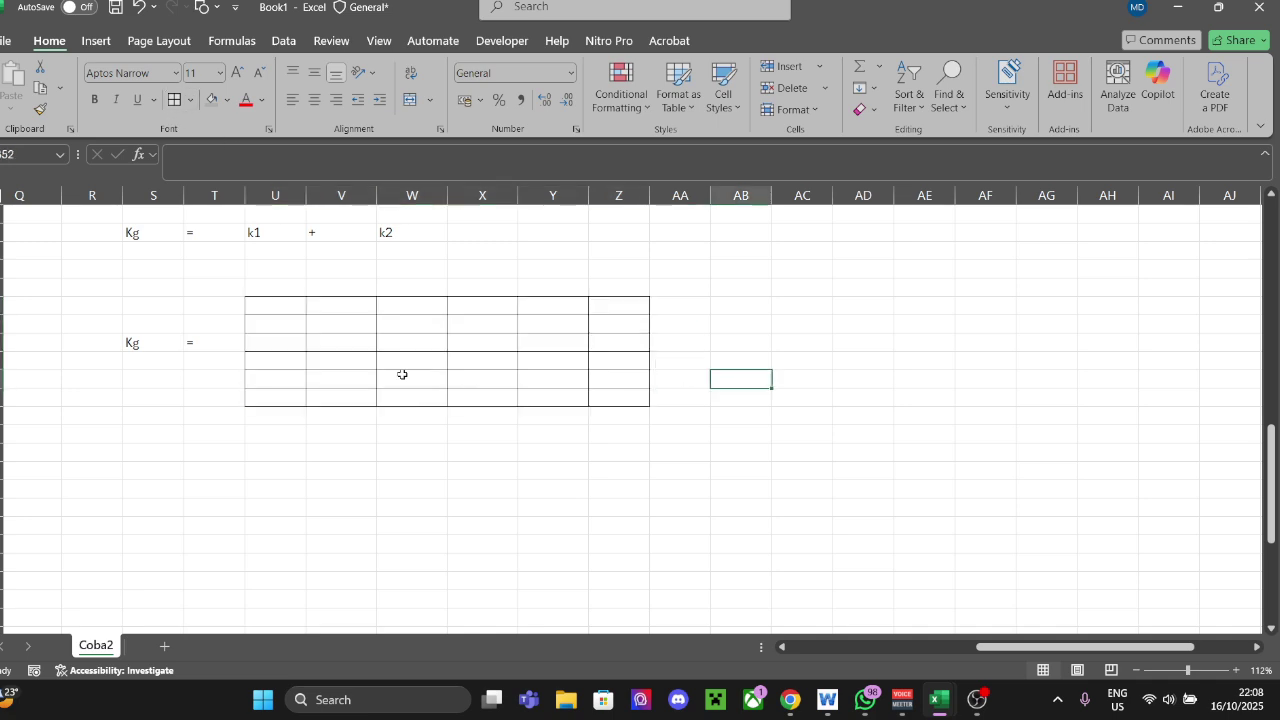
scroll(563, 350, up, 4)
scroll(549, 463, down, 2)
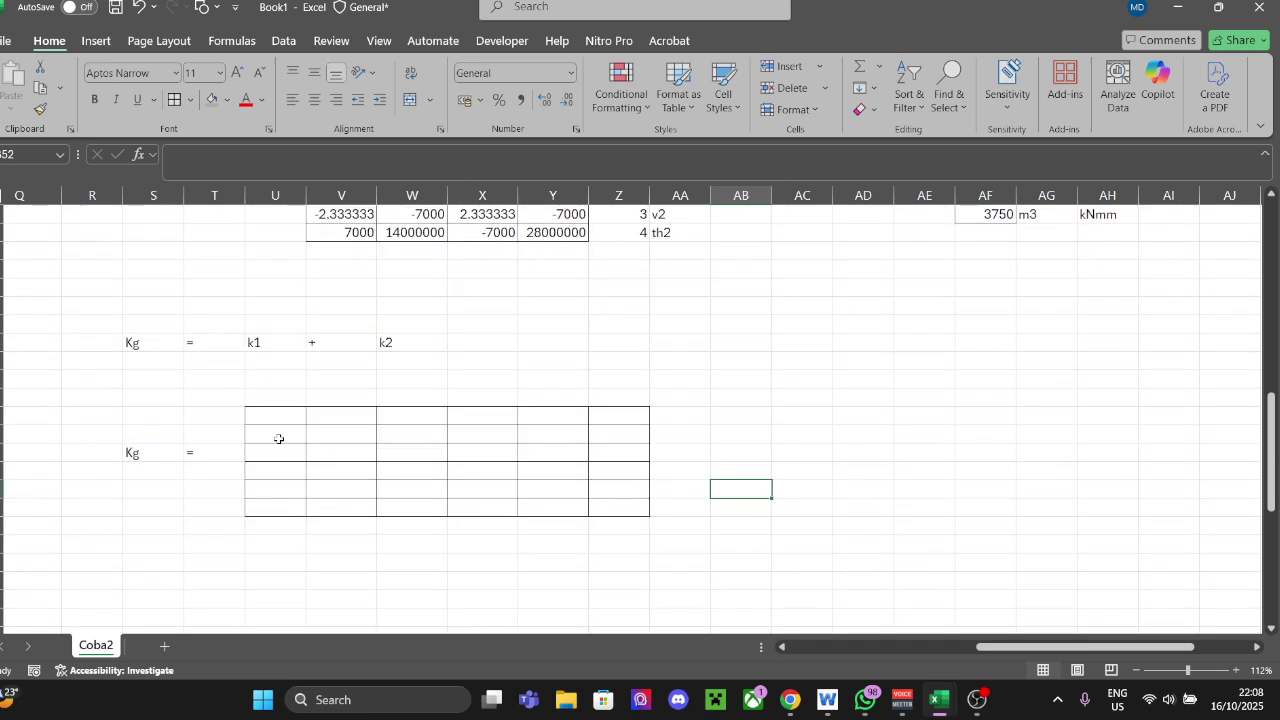
drag(148, 402, 631, 508)
drag(214, 517, 214, 681)
click(270, 466)
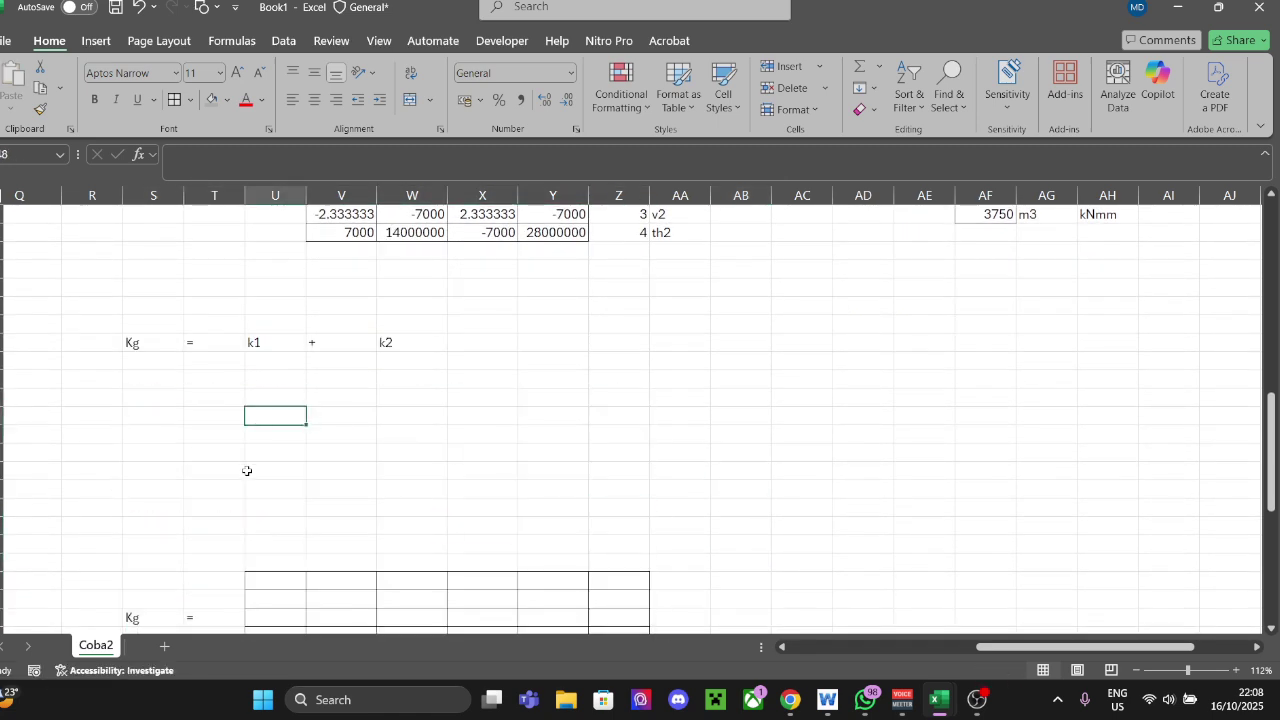
click(214, 489)
key(ctrl+z)
Step: Move the lower Kg label, equals sign and bordered grid two rows down so the grid occupies U50:Z55
key(ctrl+c)
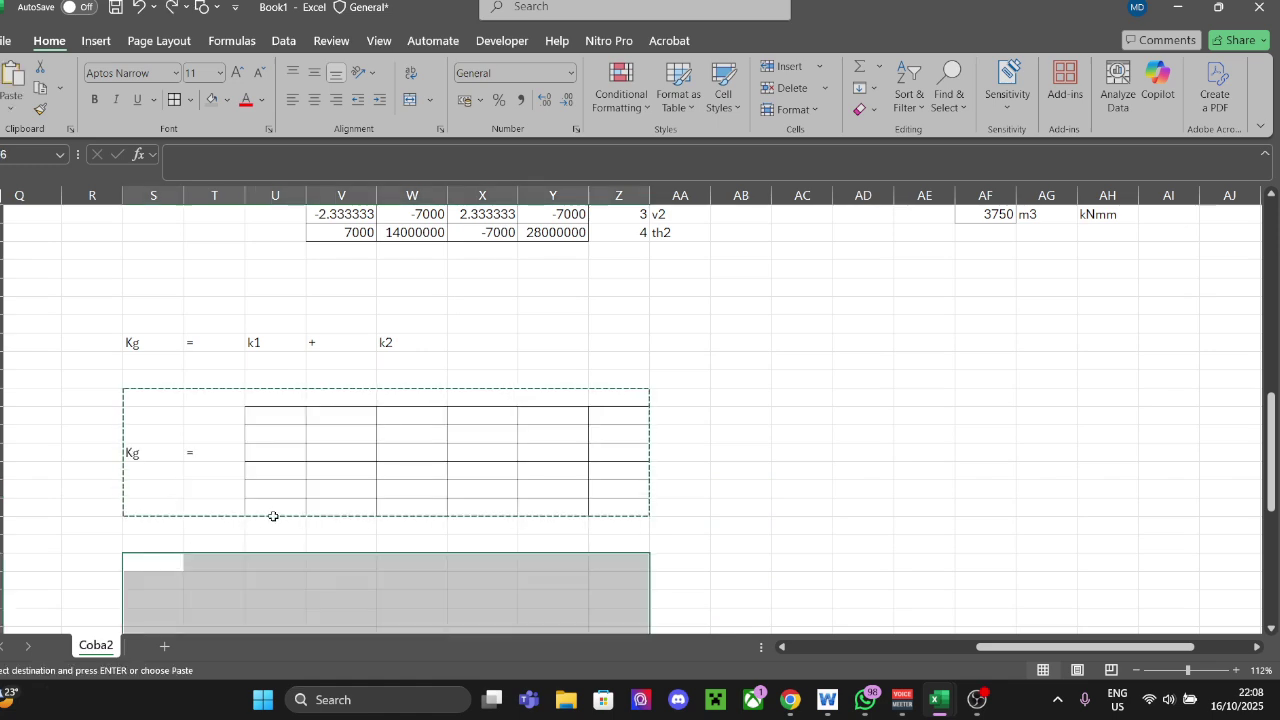
click(163, 544)
click(163, 526)
key(ctrl+v)
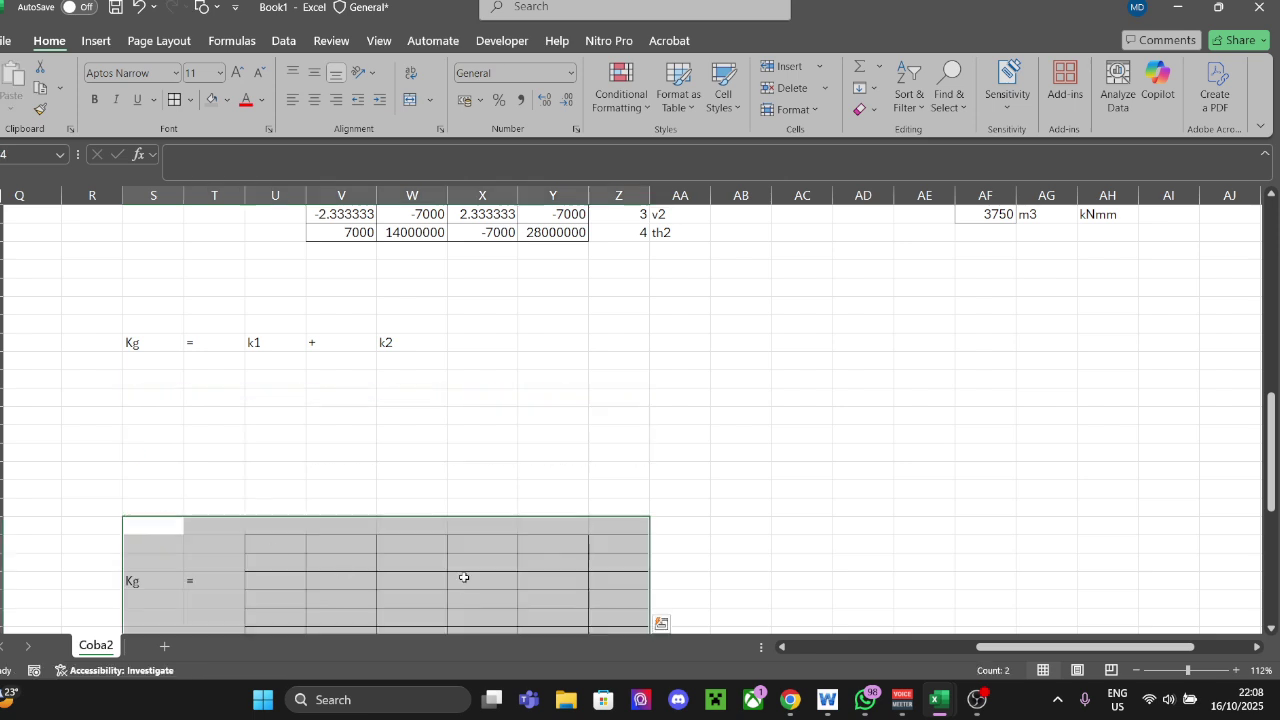
key(ctrl+z)
key(ctrl+z)
key(ctrl+z)
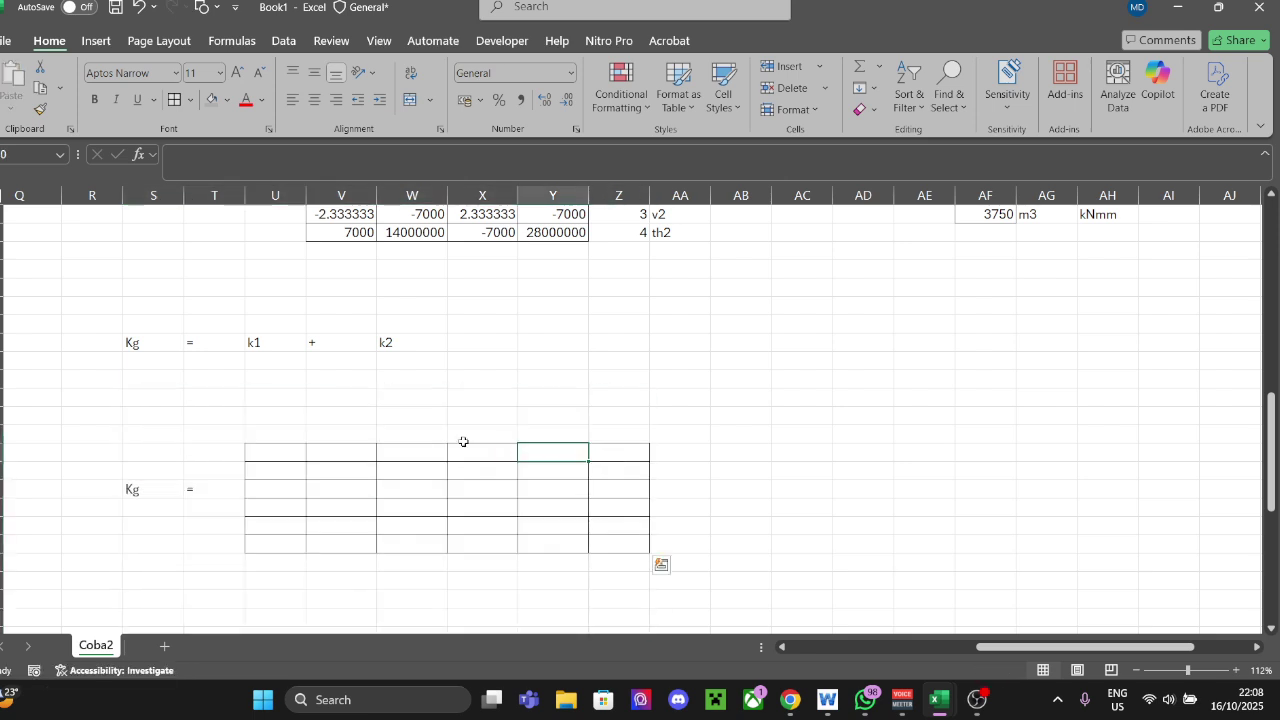
Step: Merge and centre U47:Z47 above the grid and enter the title TRANSFORM KE GLOBAL
drag(272, 396, 620, 397)
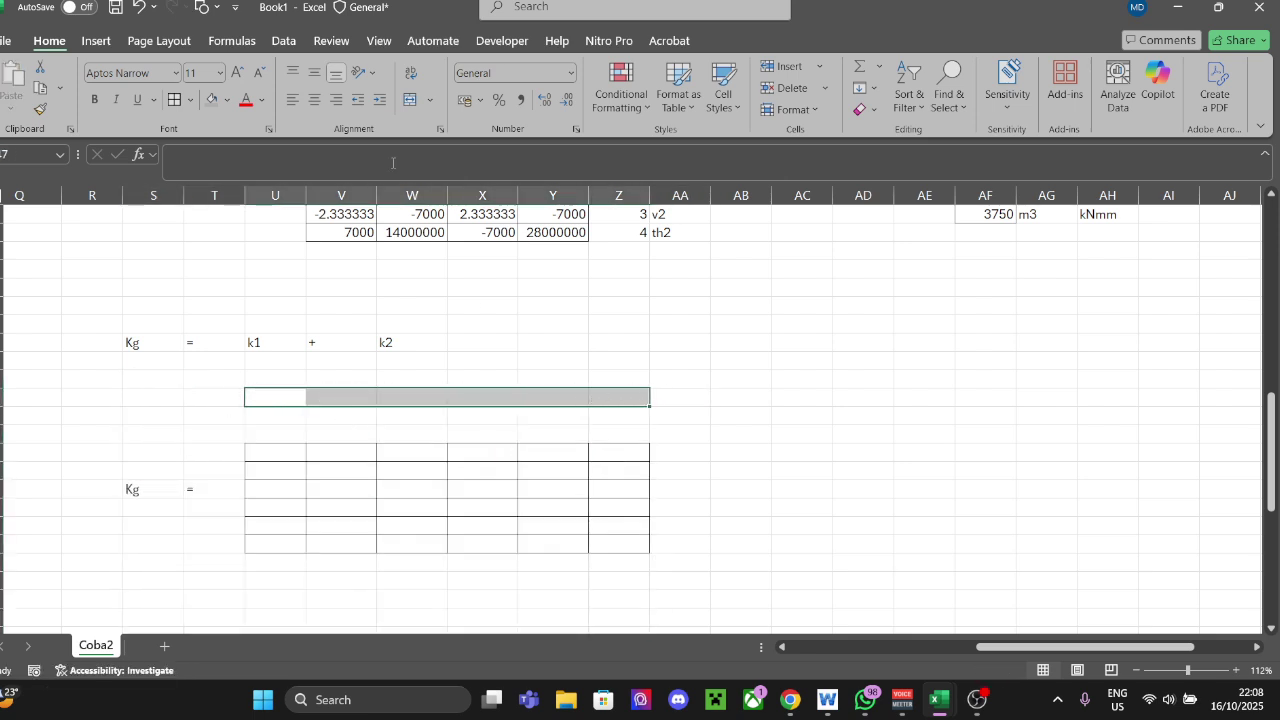
click(412, 103)
text(TRA)
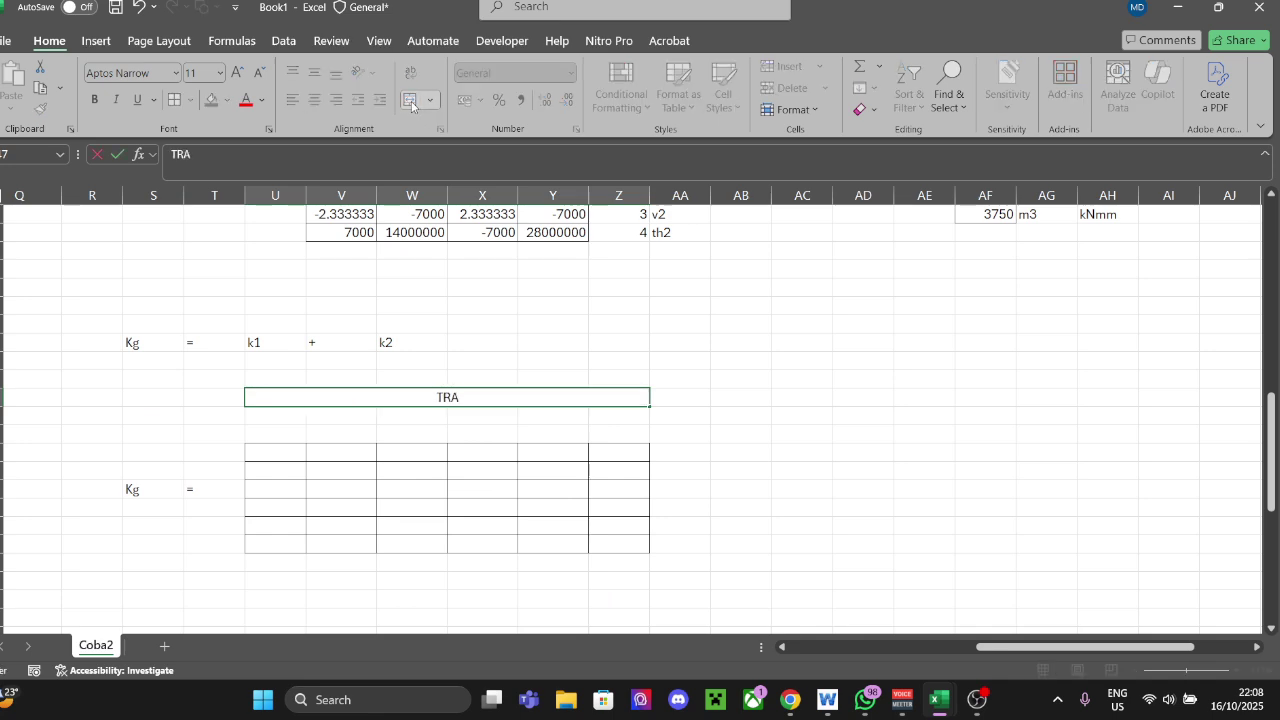
text(NSFORM KE GLOBAL)
key(Return)
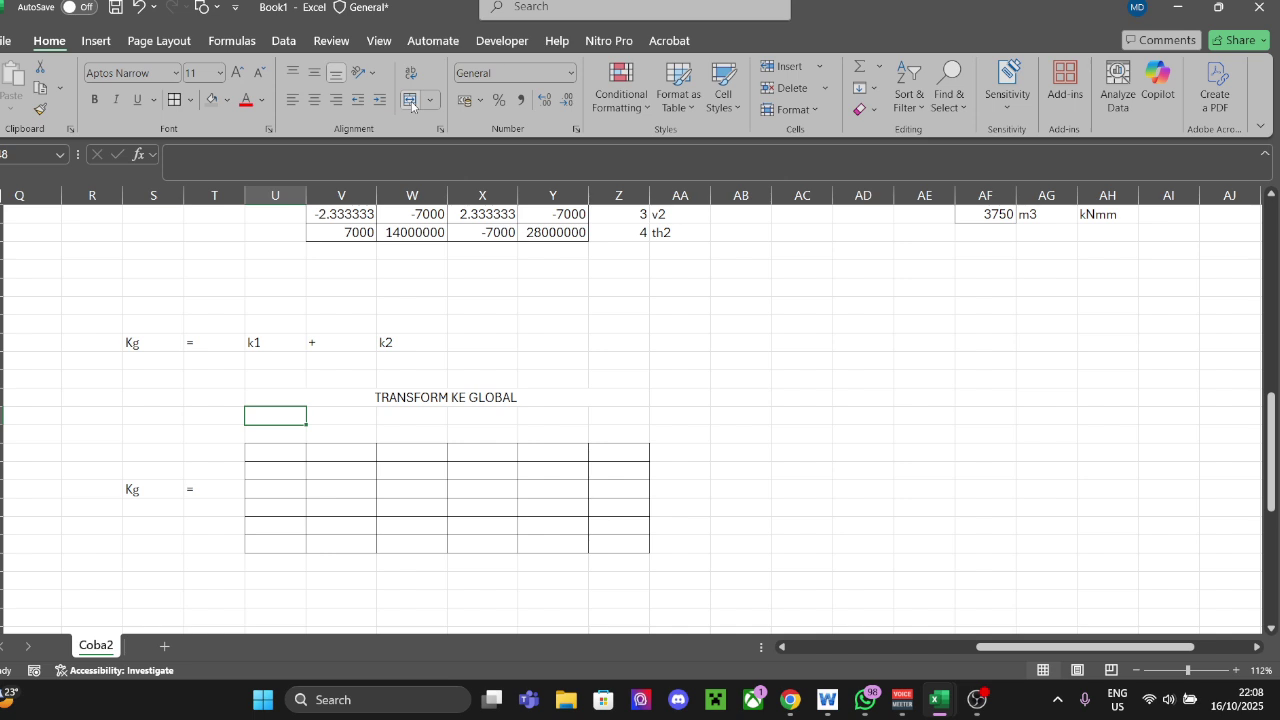
Step: Number the global matrix columns 1 to 6 in U49:Z49
click(797, 434)
click(275, 432)
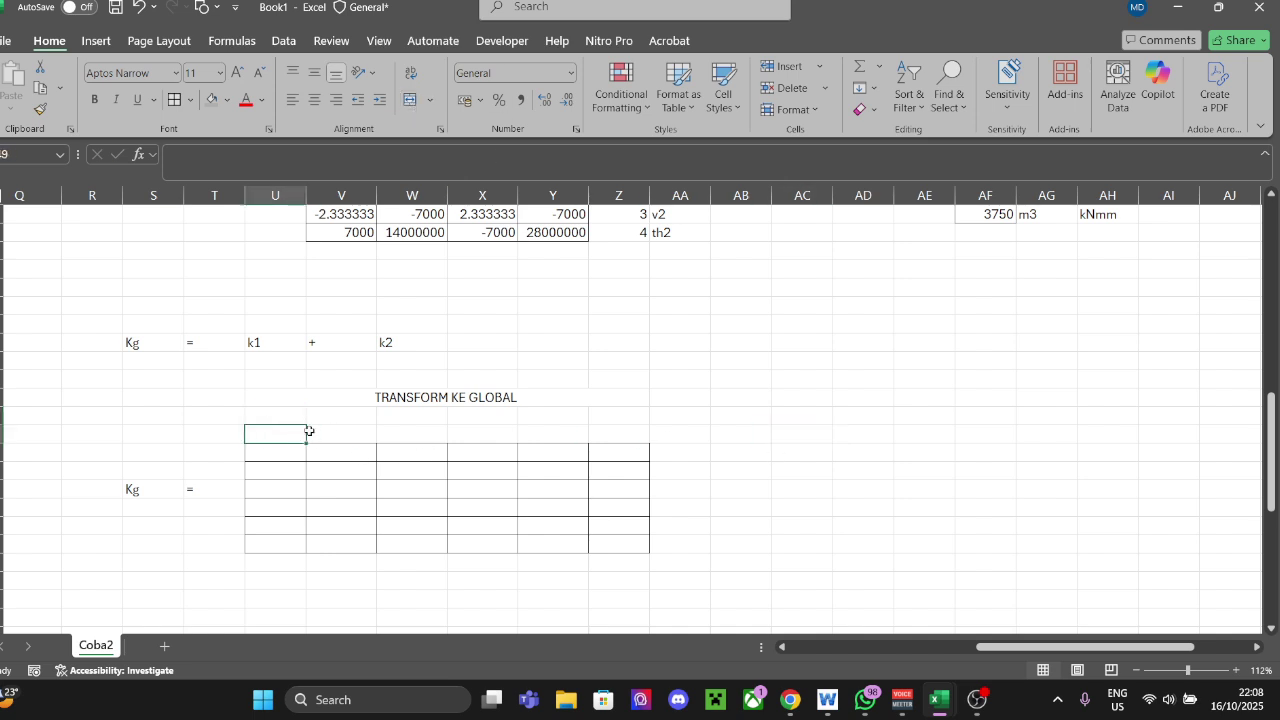
text(1)
key(Tab)
text(2)
key(Tab)
text(3	4	5	6)
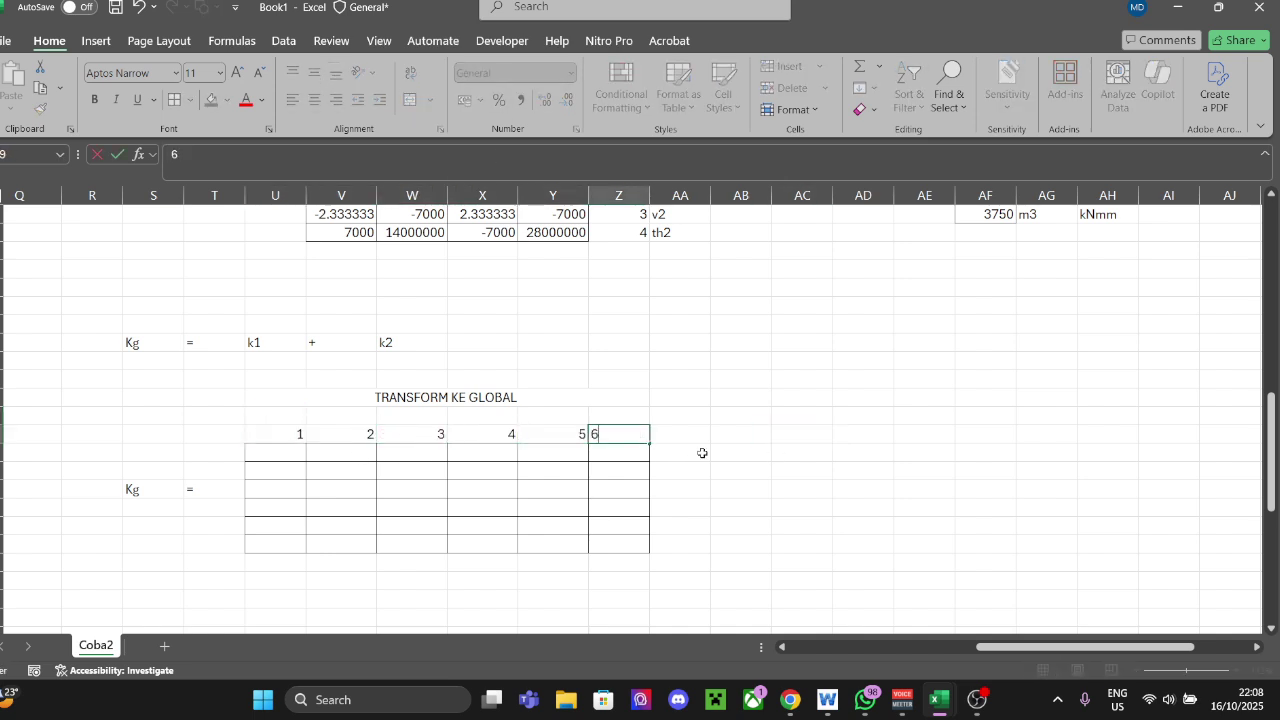
Step: Number the global matrix rows 1 to 6 in AA50:AA55 beside the grid
click(687, 464)
click(687, 452)
text(1)
key(Return)
text(2)
key(Return)
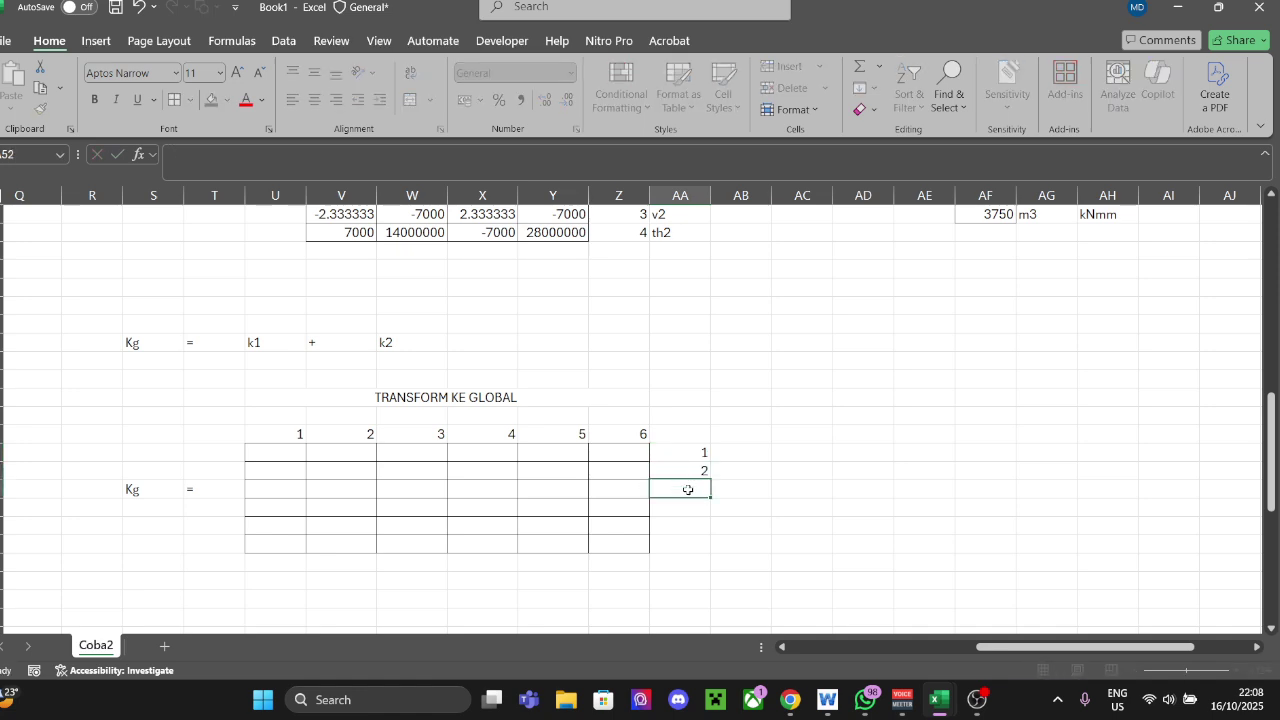
text(3)
key(Return)
text(4)
key(Return)
text(5)
key(Return)
text(6)
click(840, 526)
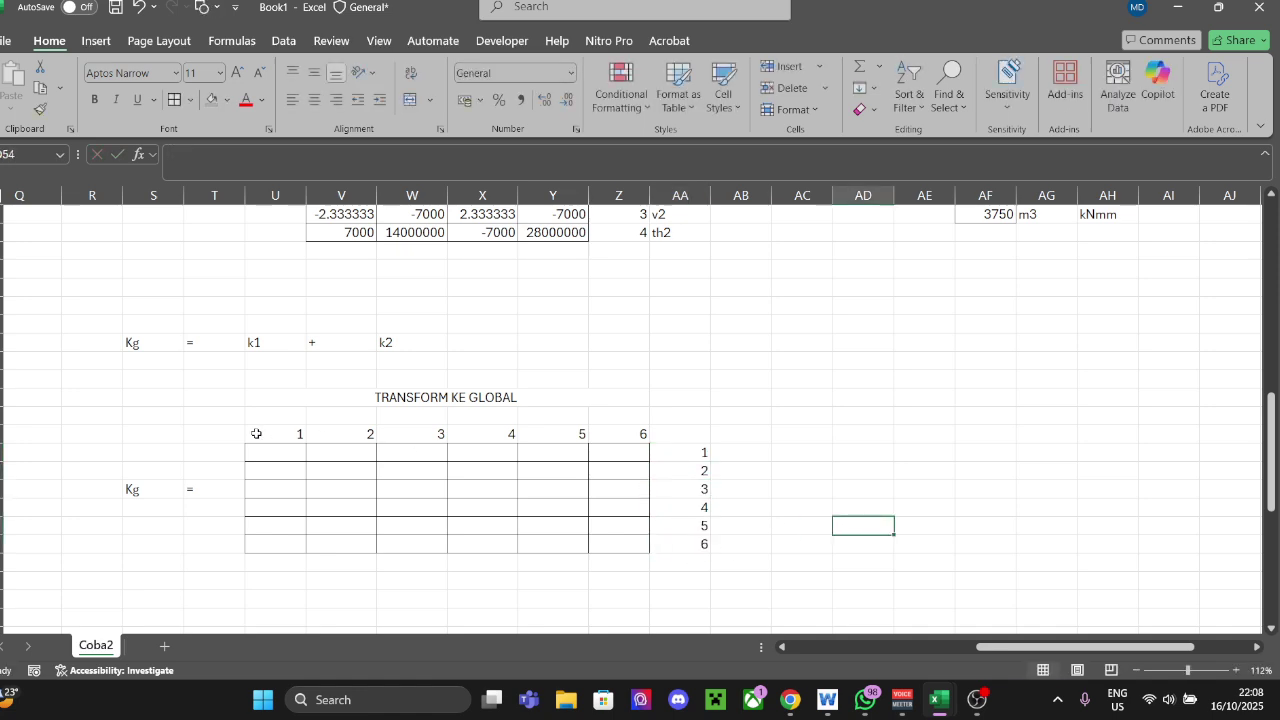
Step: Label the global matrix columns v1, th1, v2, th2, v3 and th3 in U48:Z48
click(268, 416)
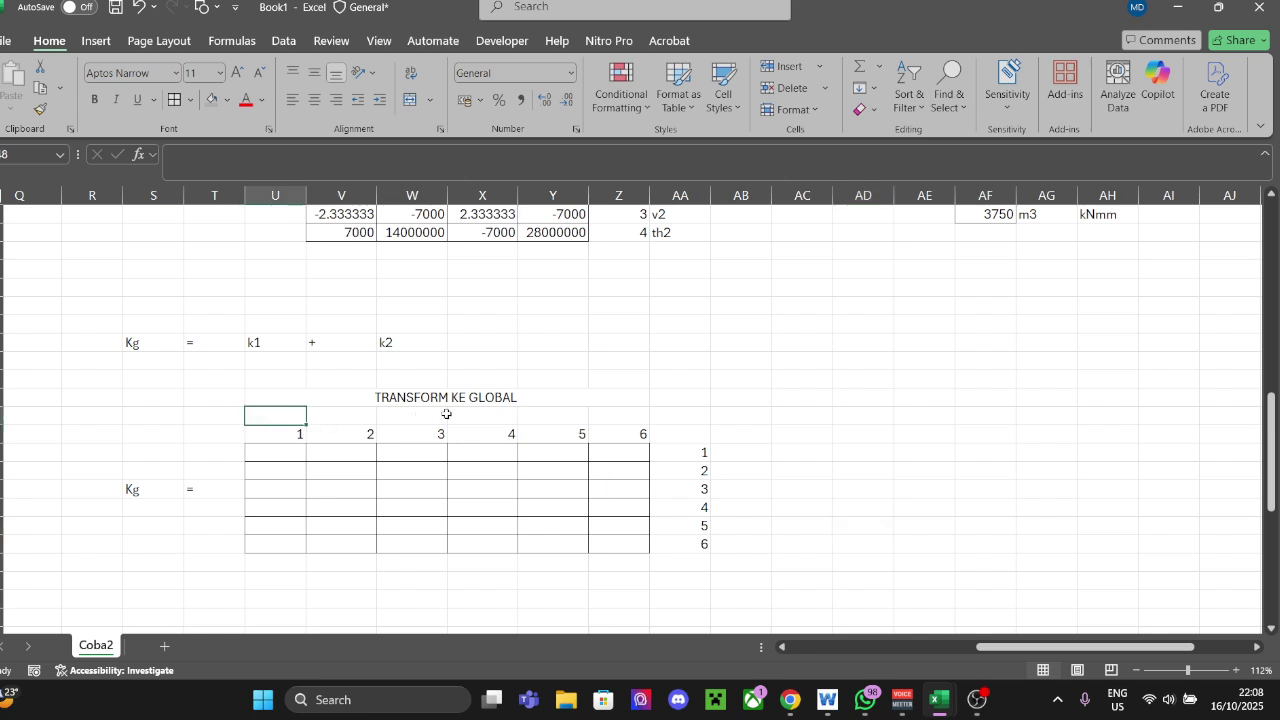
text(V)
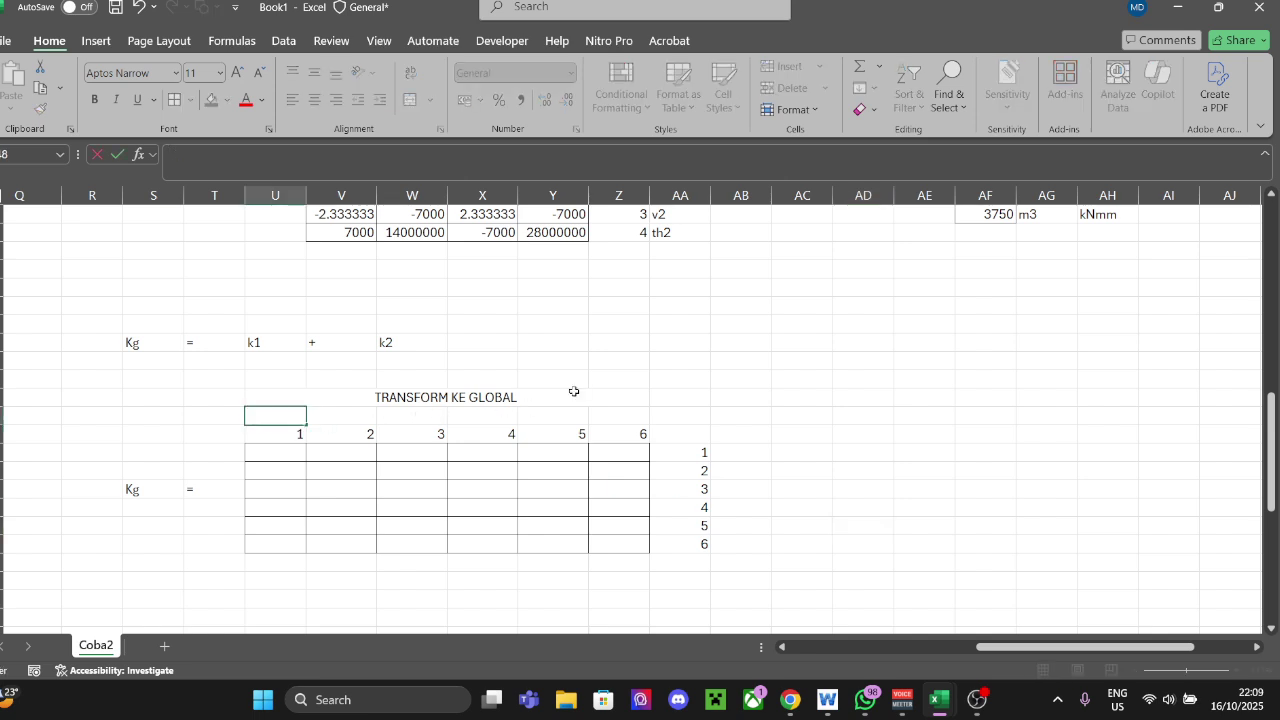
text(1)
click(574, 391)
click(338, 418)
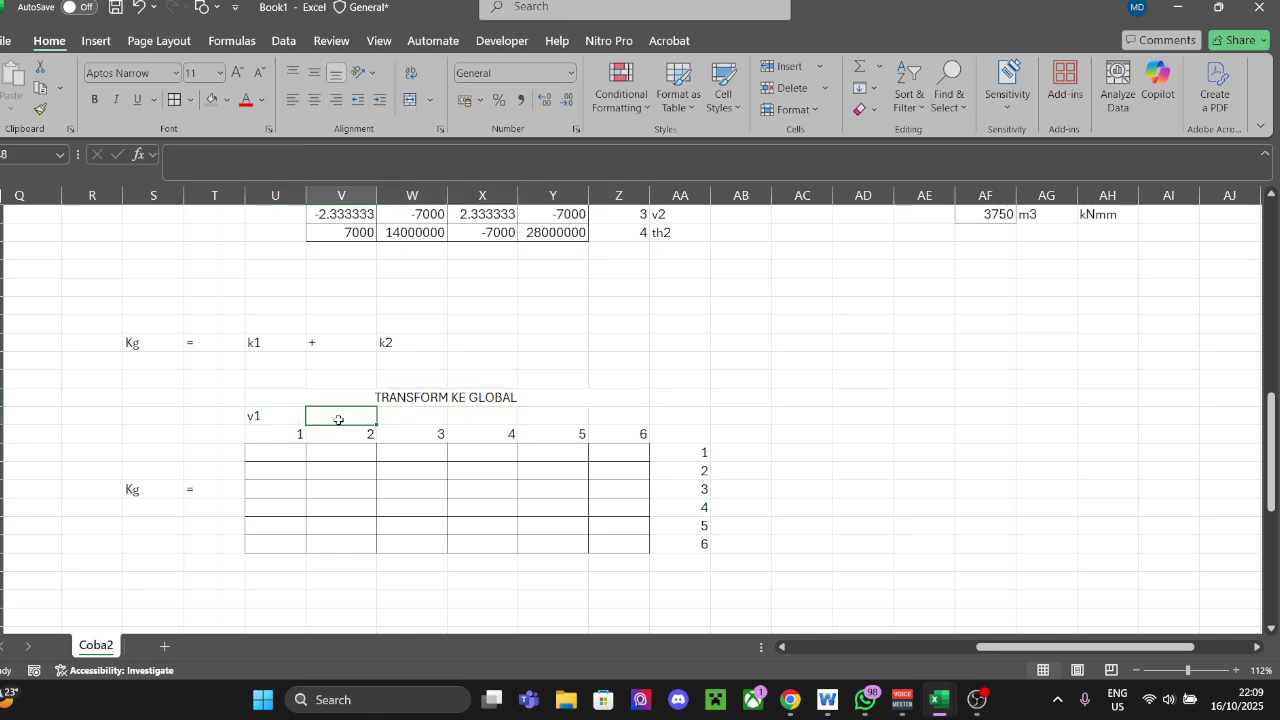
text(th1)
key(Tab)
text(v2)
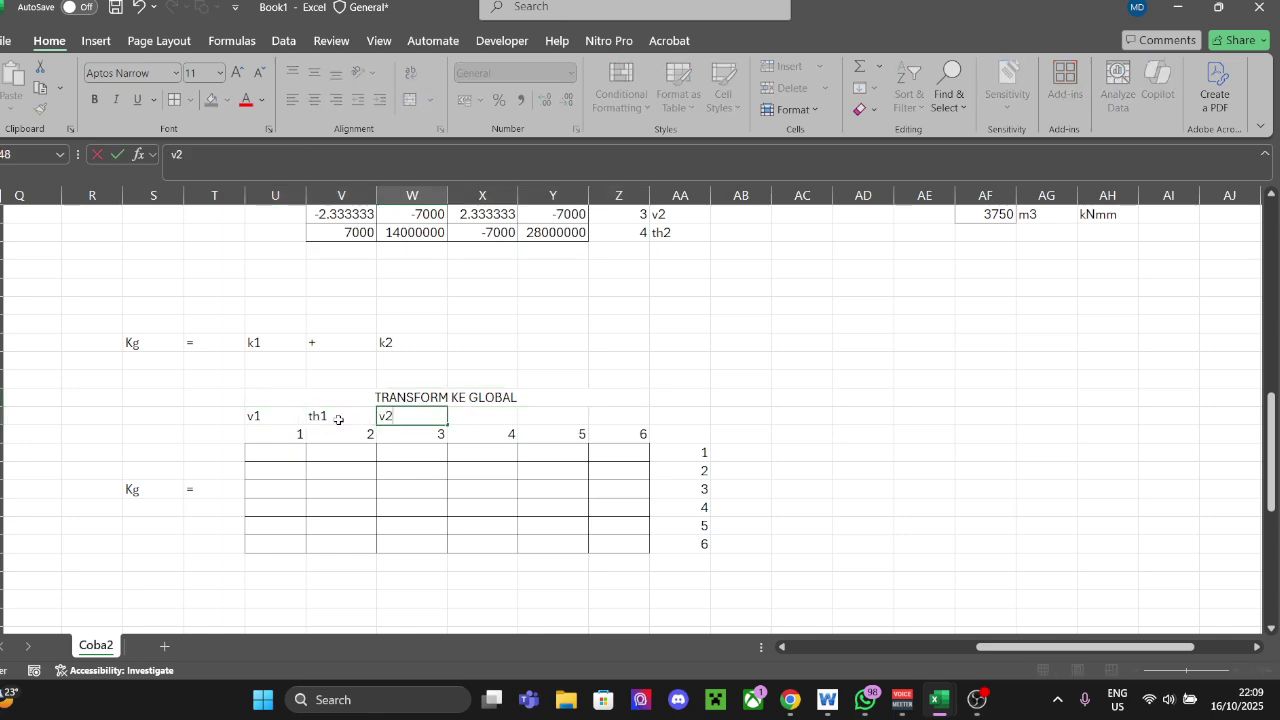
key(Tab)
text(th2)
key(Tab)
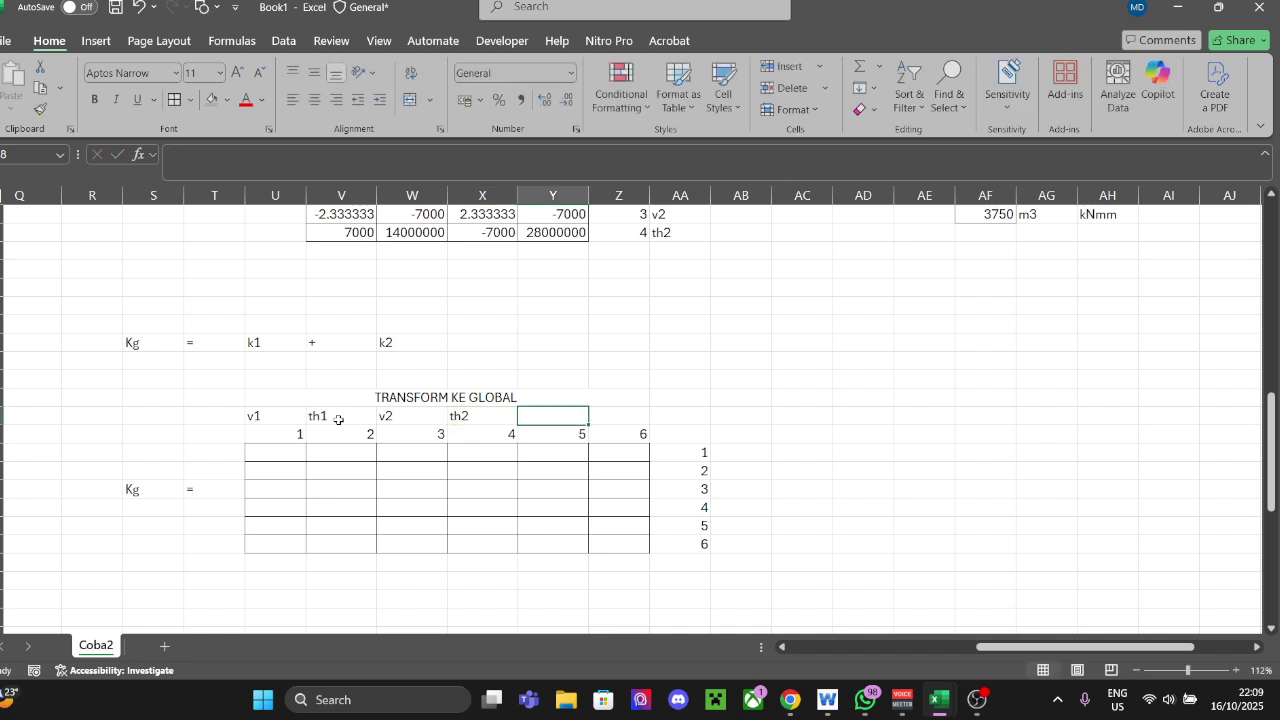
text(v3)
key(Tab)
text(th)
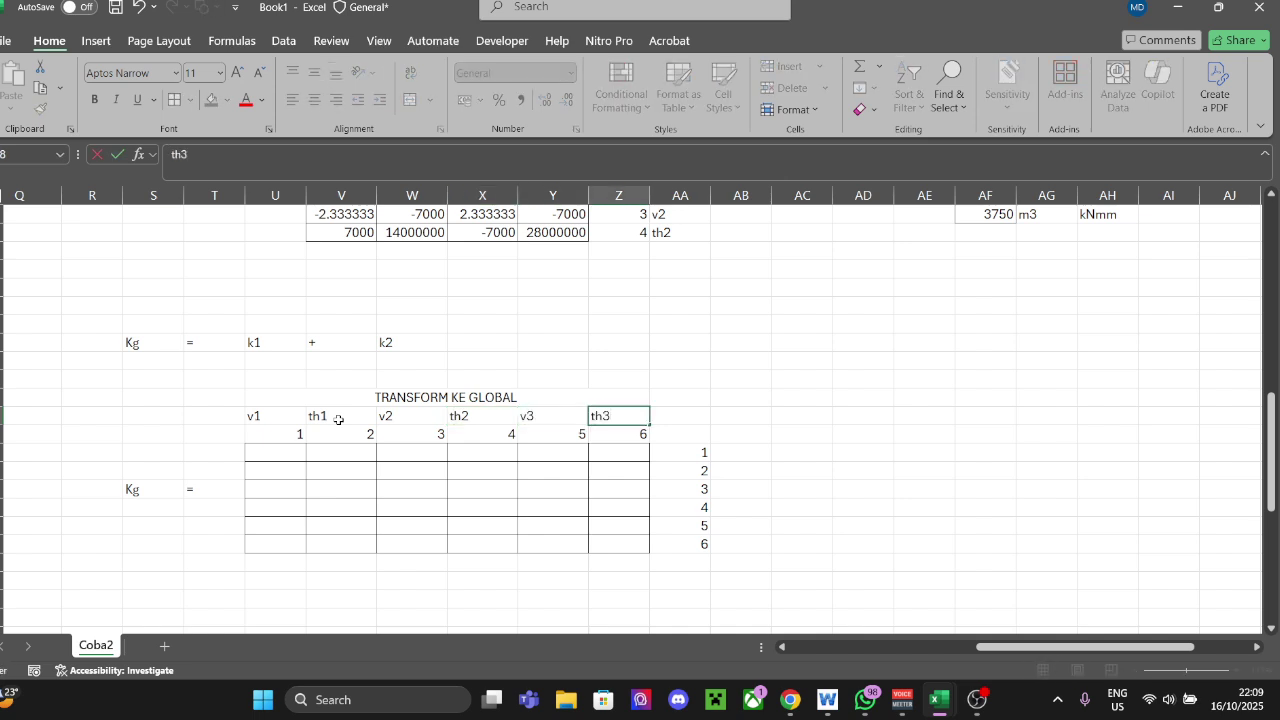
text(3)
Step: Copy the column labels U48:Z48 and paste them transposed as row labels starting at AB50
drag(280, 418, 640, 418)
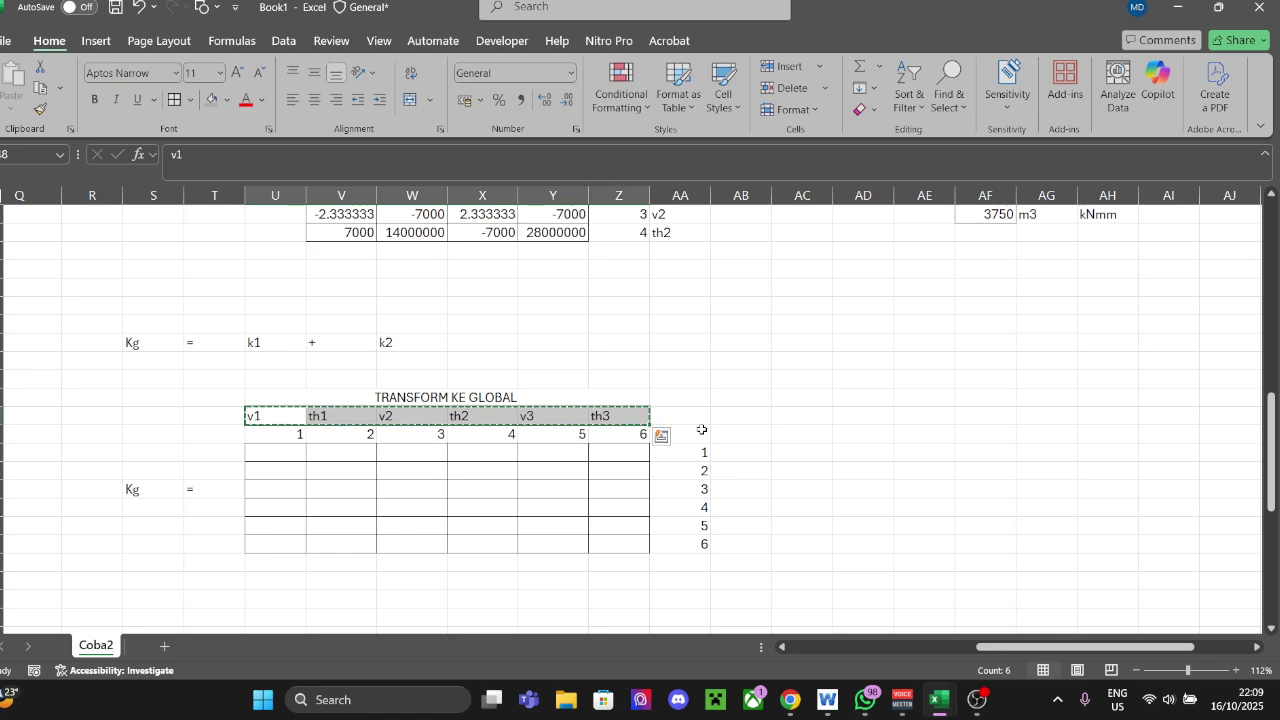
key(ctrl+c)
click(718, 446)
right_click(718, 446)
click(826, 255)
scroll(803, 423, down, 2)
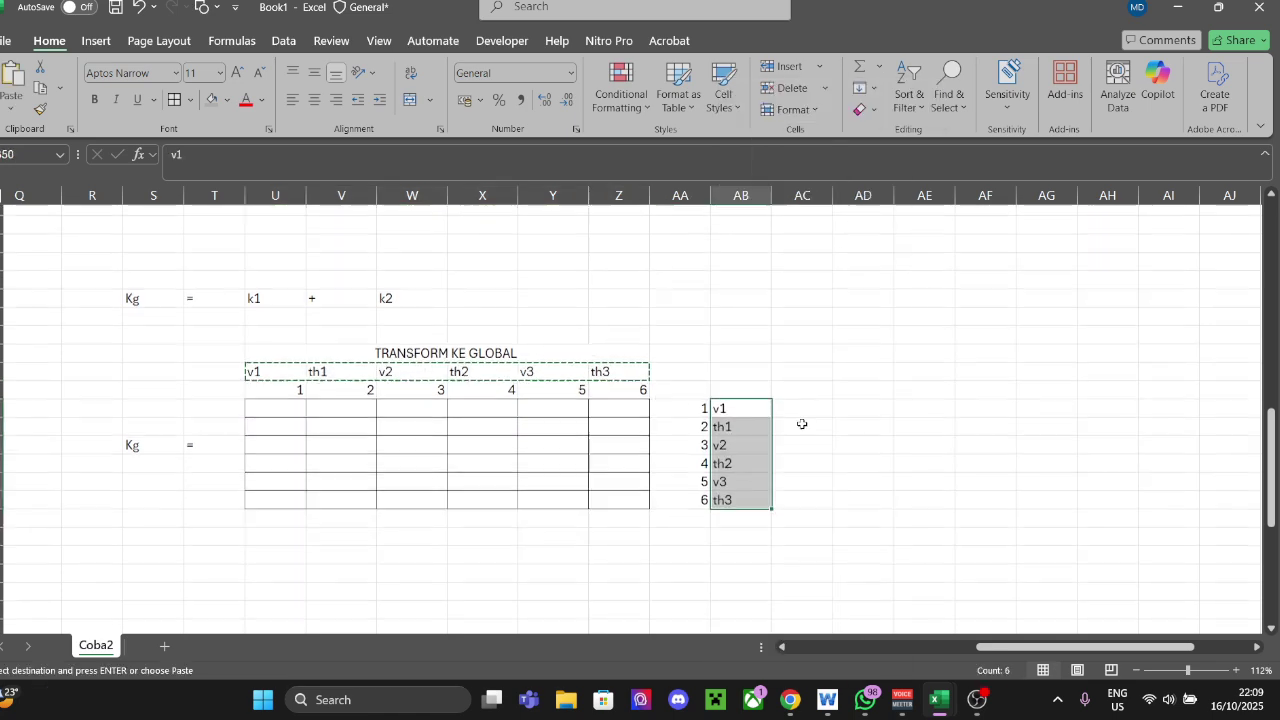
click(862, 434)
scroll(728, 360, up, 2)
drag(690, 360, 730, 360)
key(Escape)
Step: Fill the v1 and th1 column labels with grey and the v2 and th2 column labels with light blue
drag(275, 416, 340, 416)
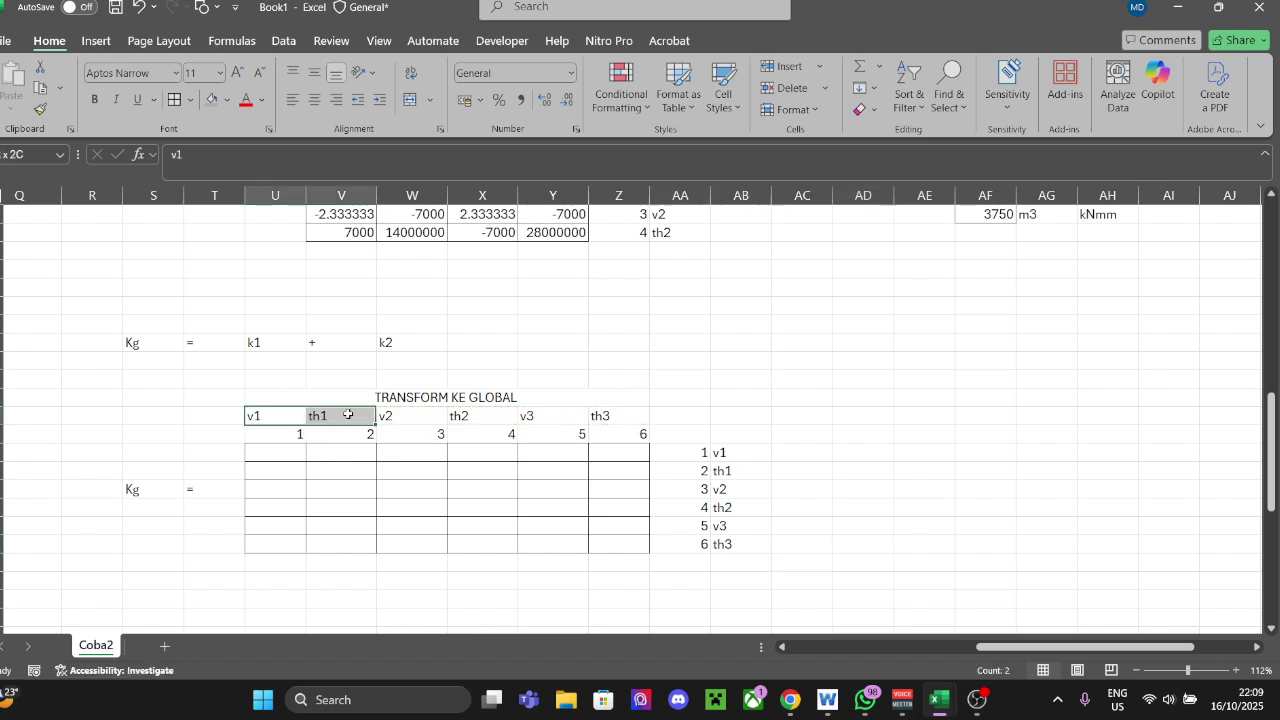
click(227, 100)
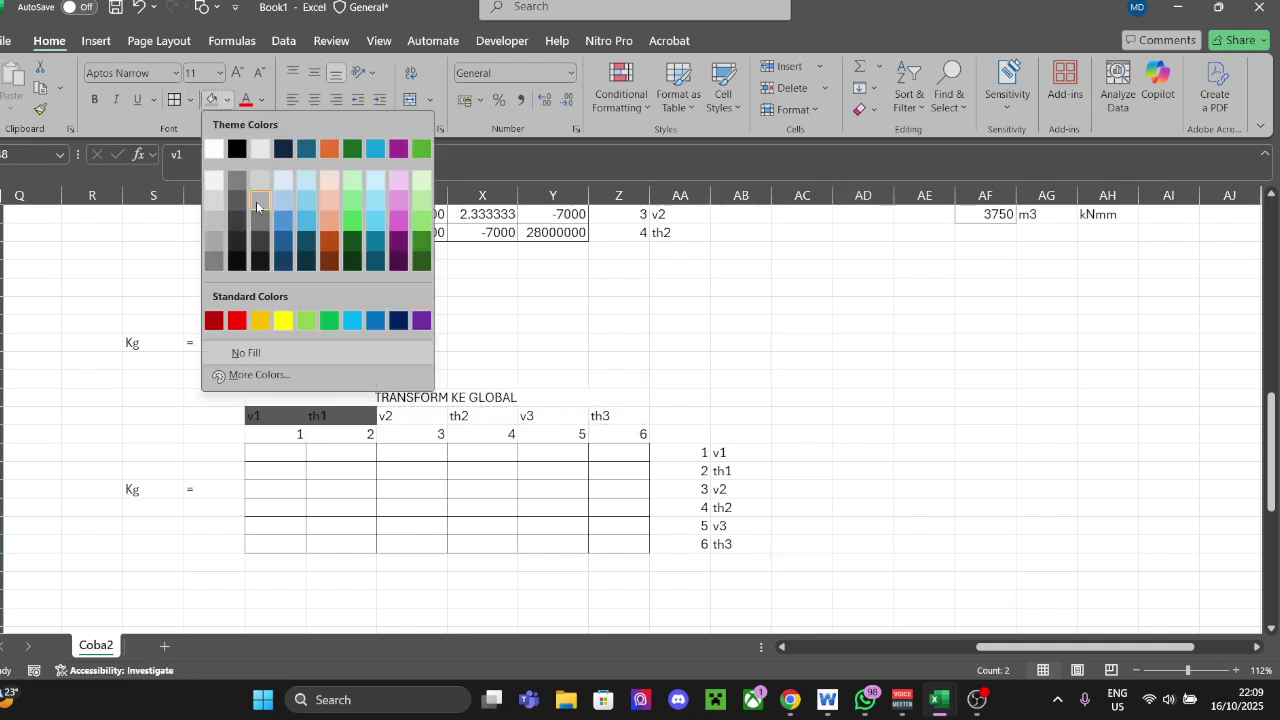
click(240, 190)
drag(424, 419, 485, 417)
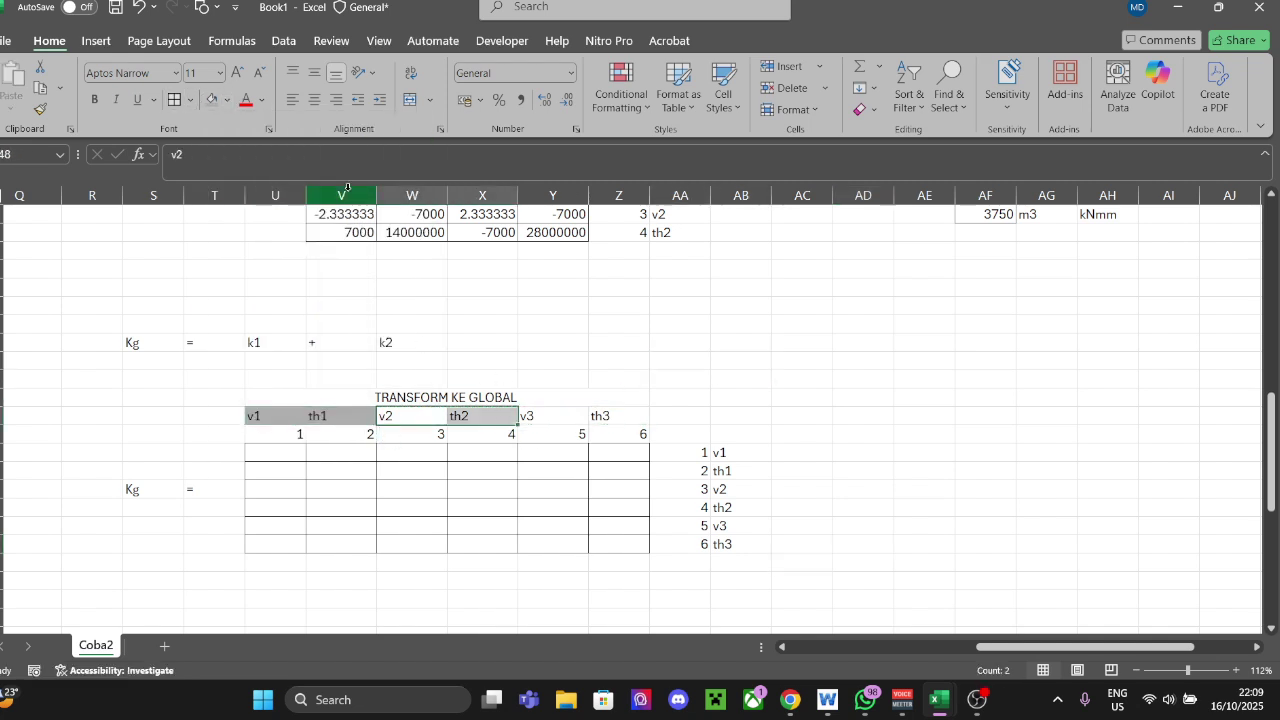
click(227, 100)
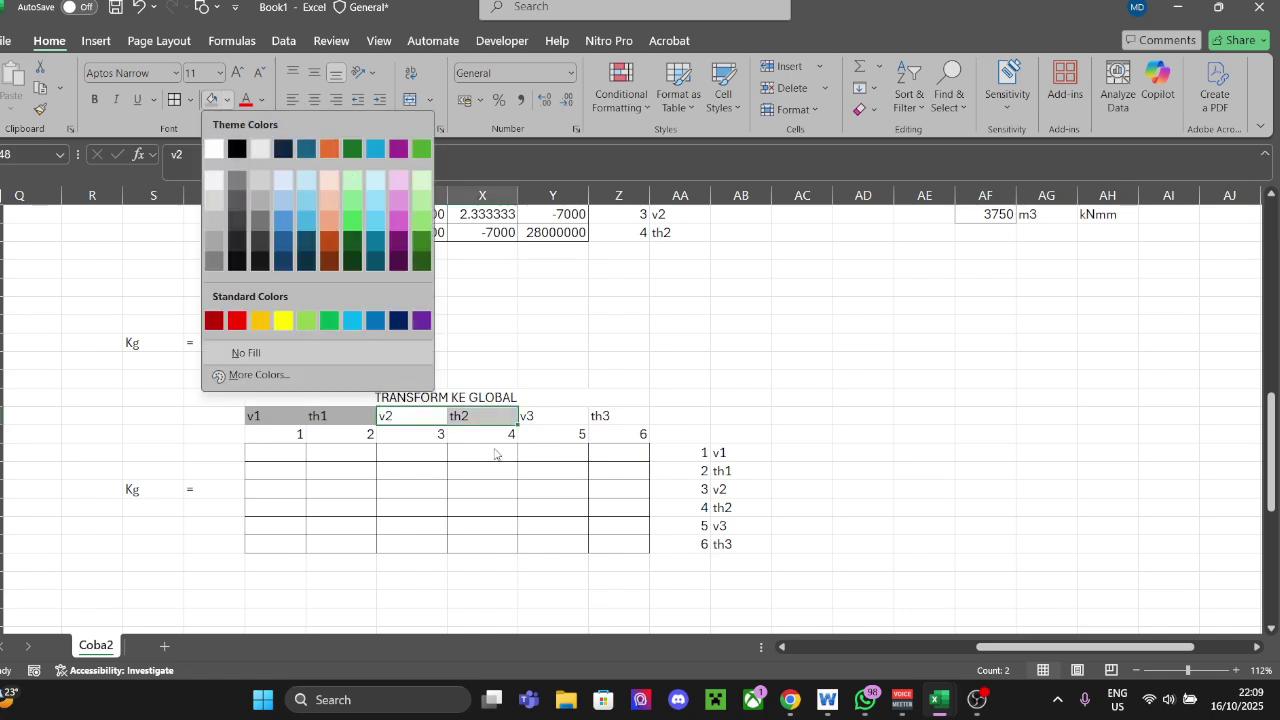
click(294, 181)
click(664, 326)
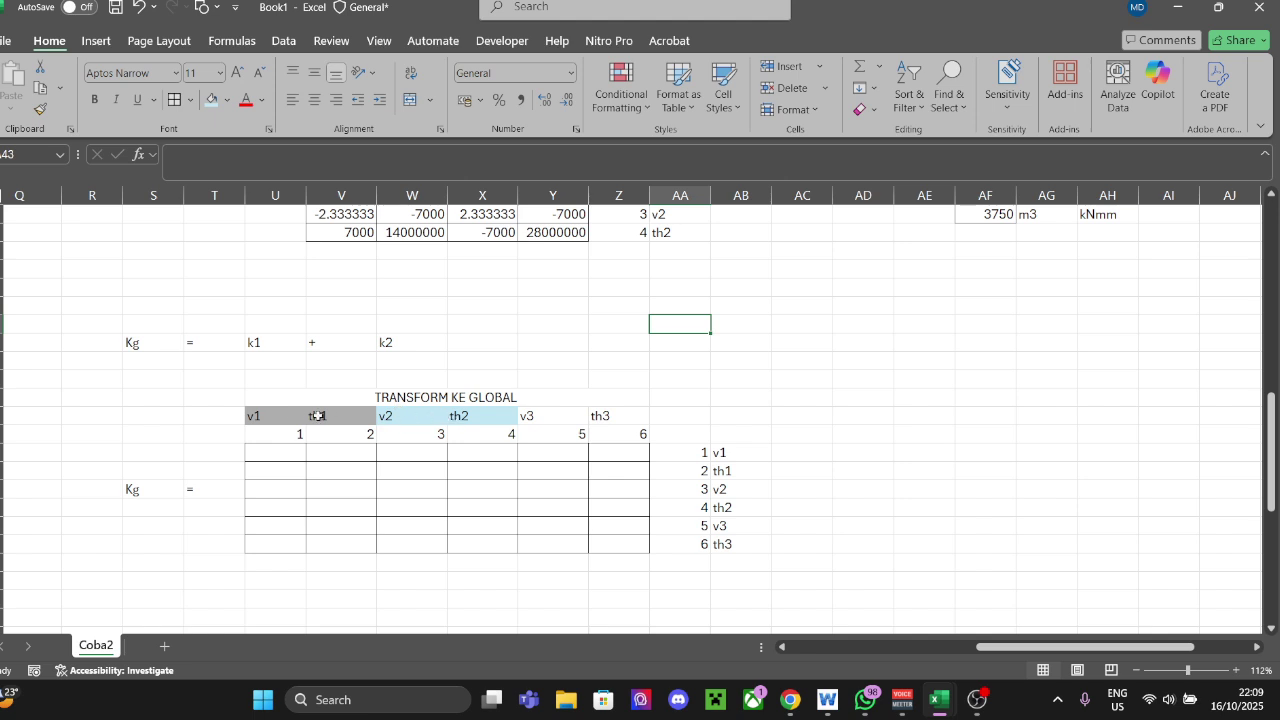
Step: Examine the global matrix's degree-of-freedom labels against the local element stiffness matrices above
drag(556, 418, 644, 416)
click(740, 342)
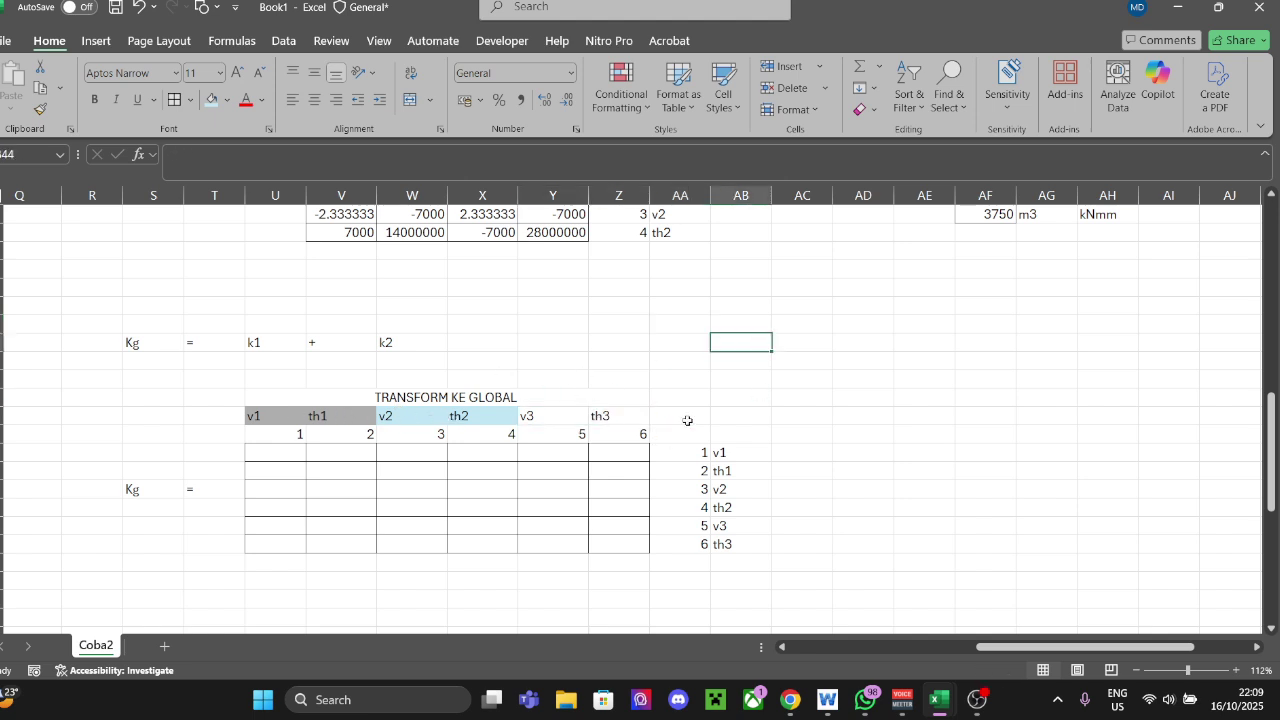
scroll(398, 411, down, 1)
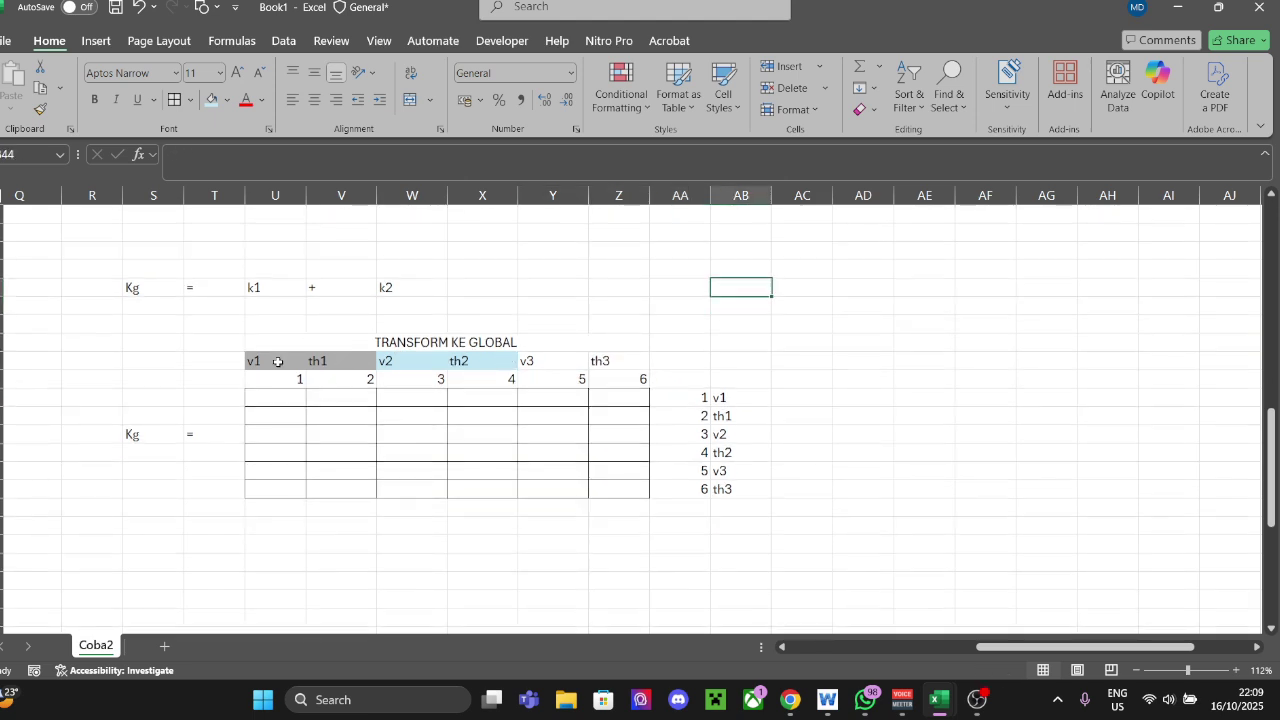
drag(281, 361, 608, 362)
scroll(989, 438, up, 1)
scroll(989, 438, up, 3)
click(850, 465)
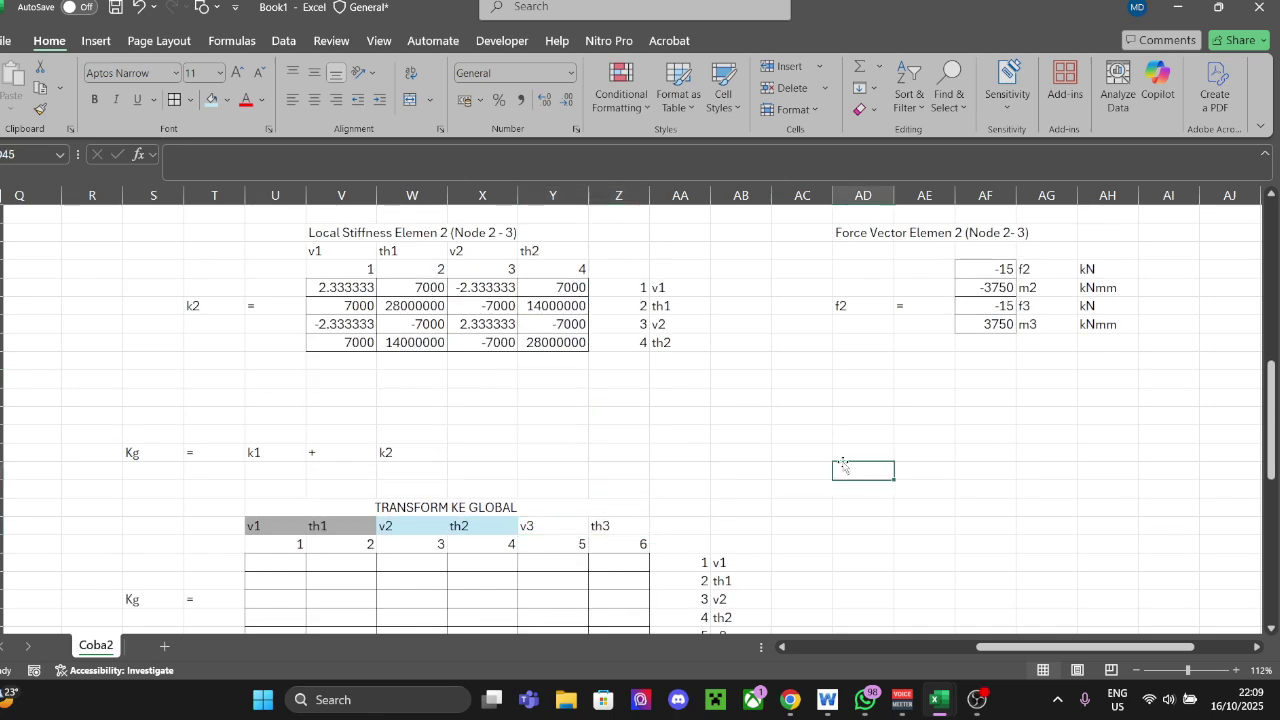
scroll(850, 465, up, 8)
scroll(832, 528, down, 5)
scroll(835, 520, down, 9)
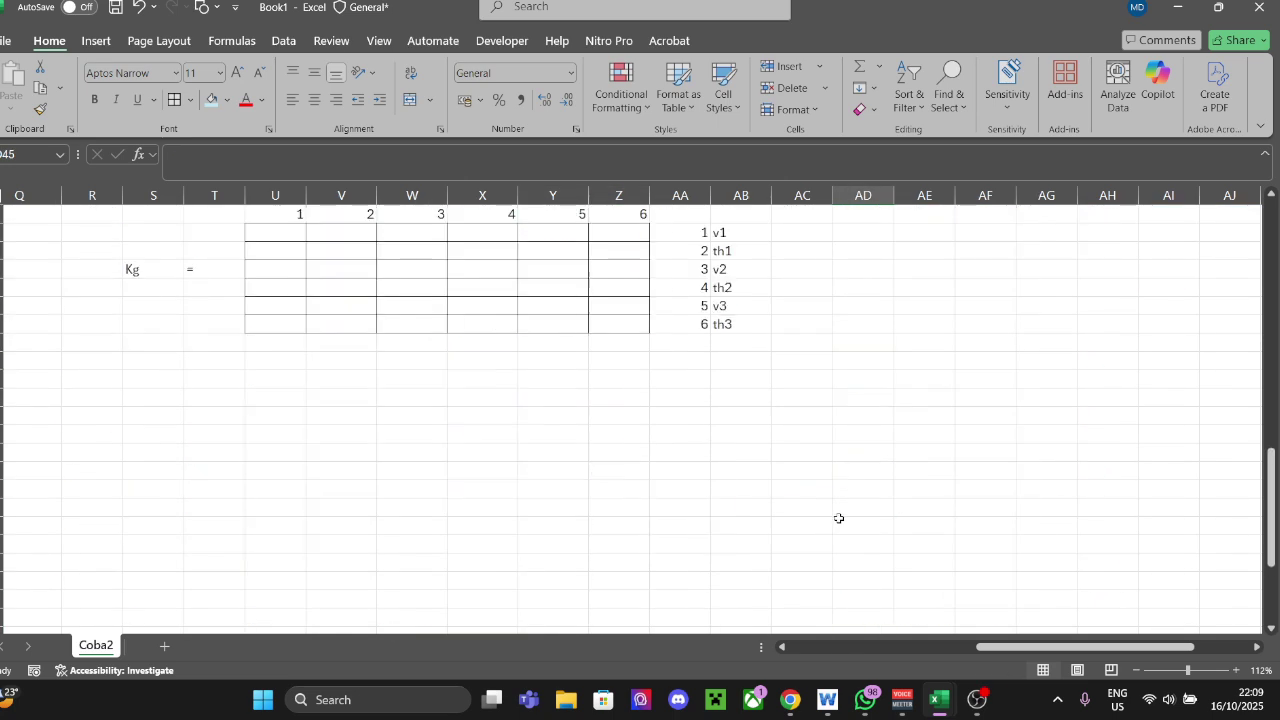
Step: Rename the Kg label beside the empty 6x6 global matrix in S52 as Kg1
scroll(837, 517, up, 6)
scroll(837, 517, down, 3)
click(282, 397)
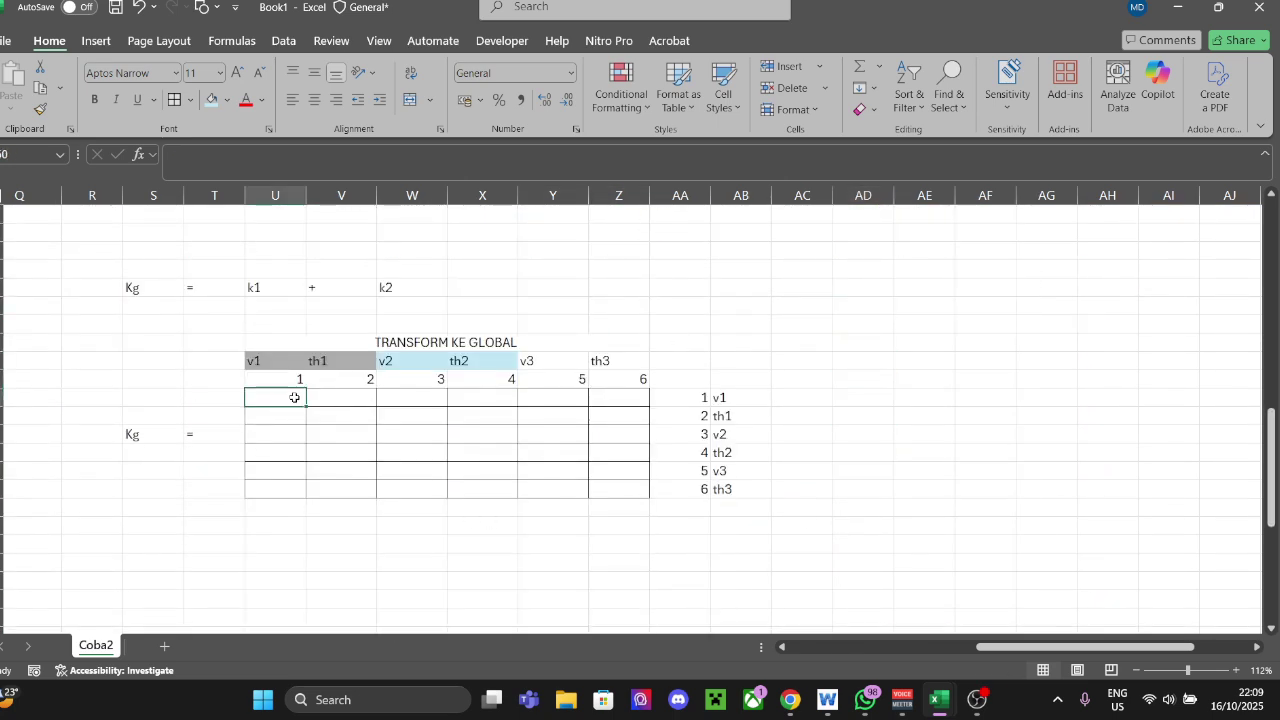
scroll(751, 452, up, 3)
scroll(767, 459, up, 1)
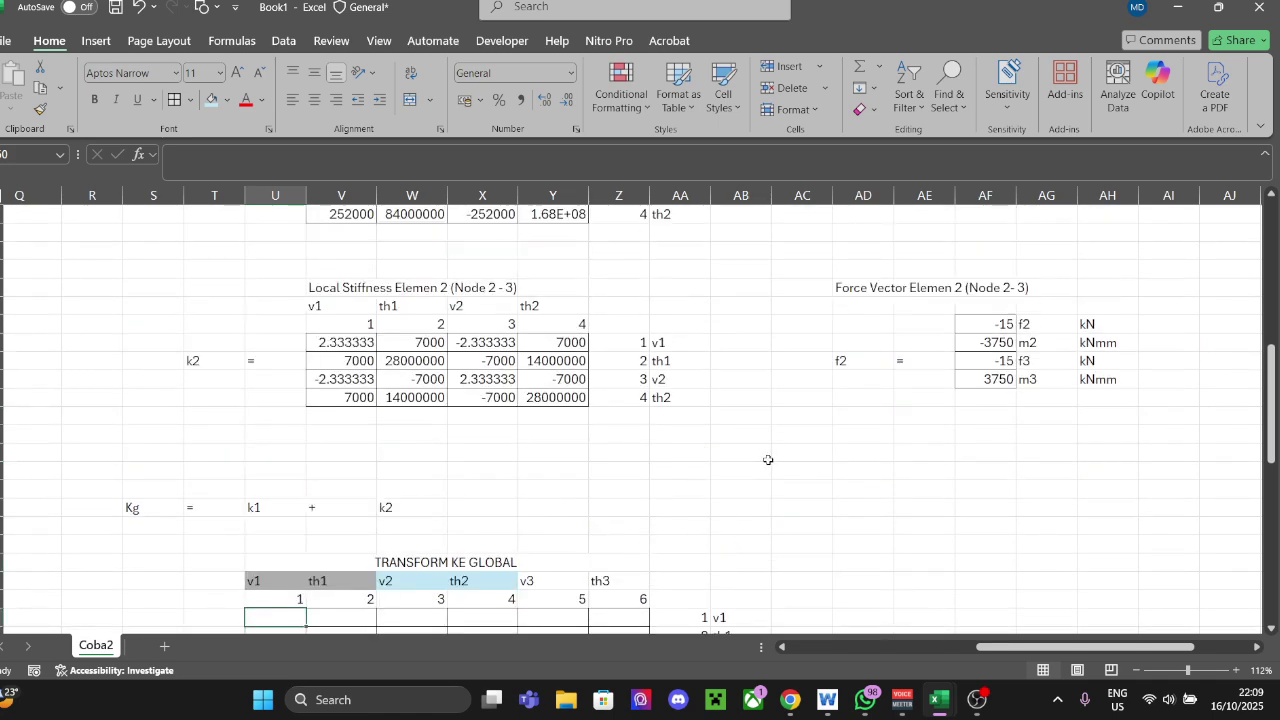
scroll(770, 470, down, 3)
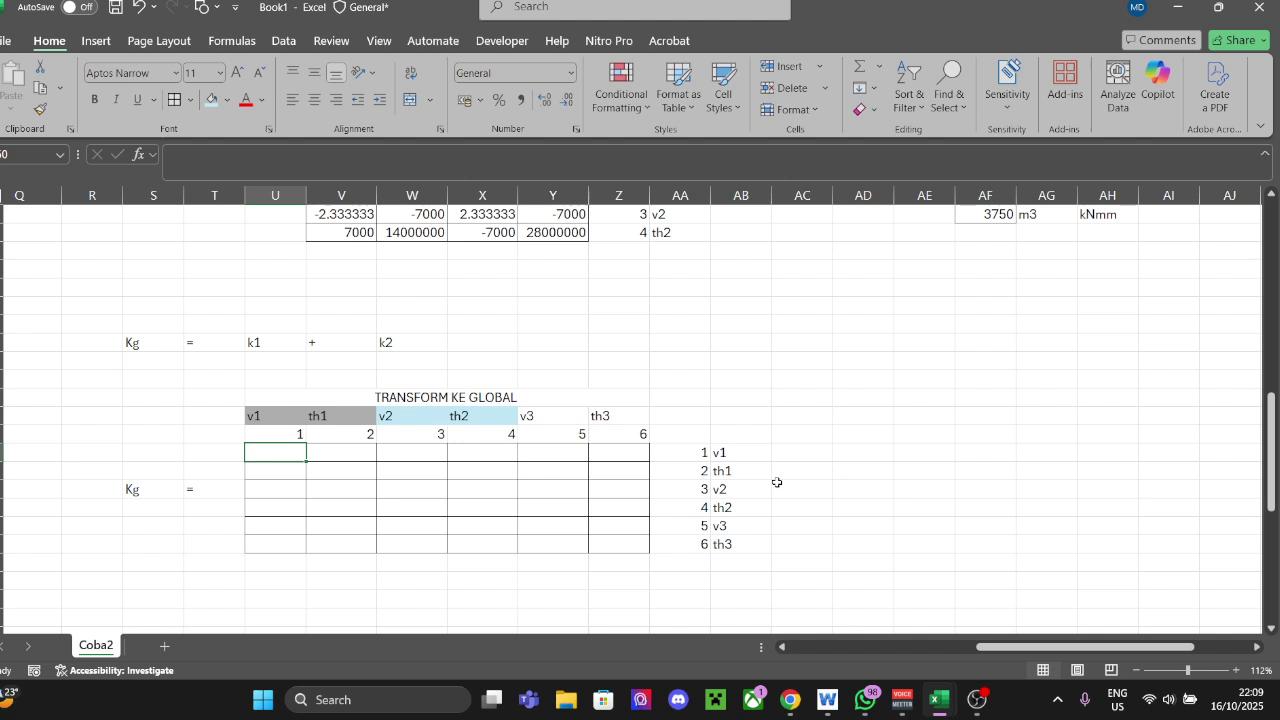
click(172, 487)
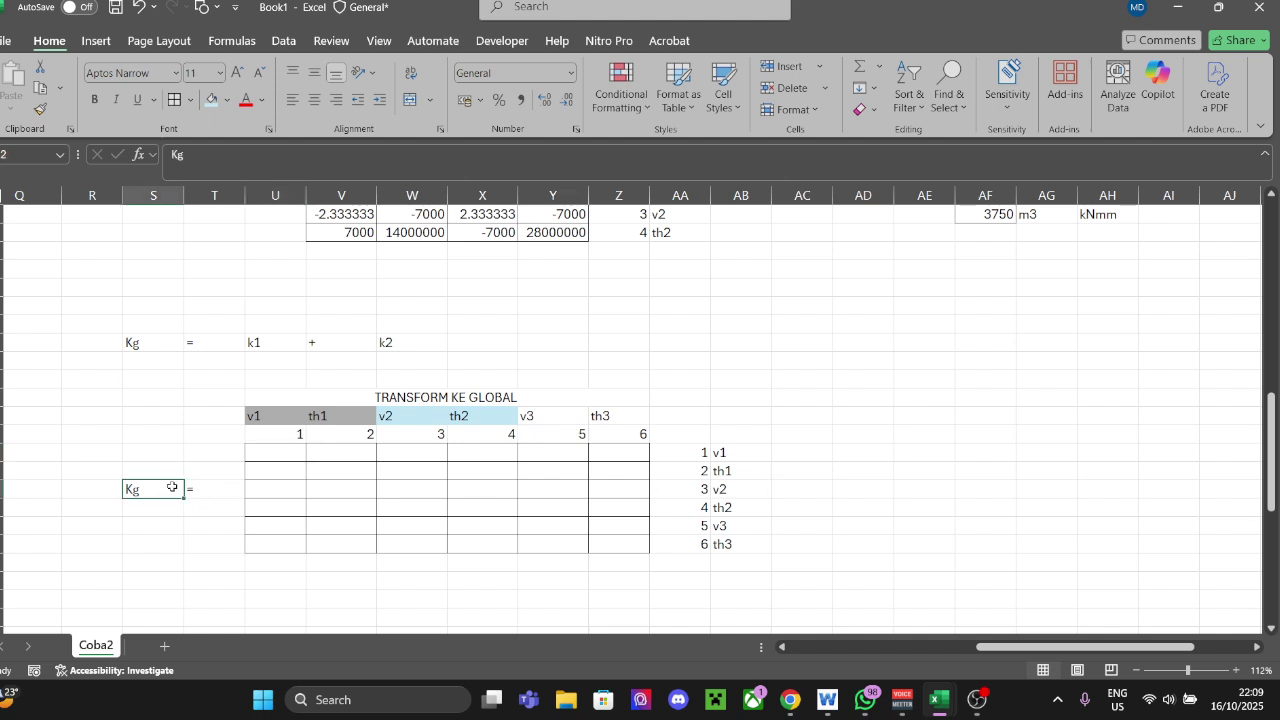
click(223, 165)
text(1)
click(864, 360)
Step: Link U50 to the first k1 entry with =V25 and fill the formula across U50:X53 of the Kg1 matrix
click(267, 456)
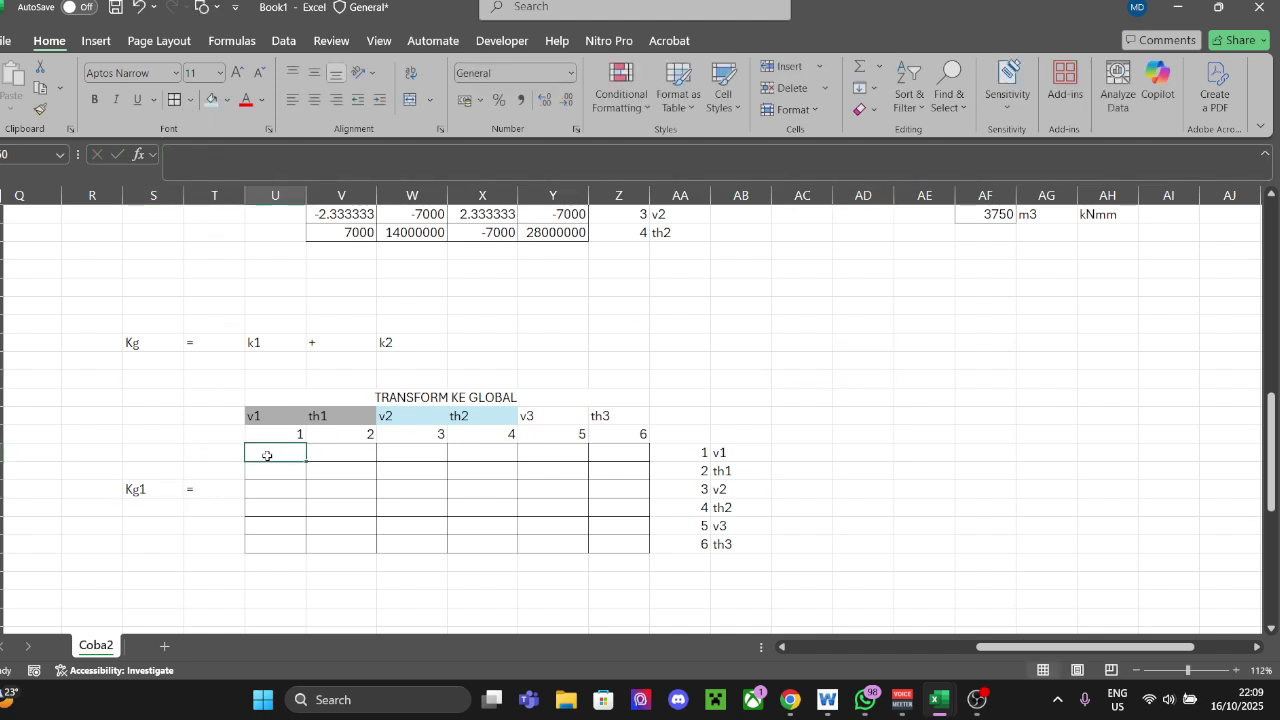
scroll(474, 510, up, 5)
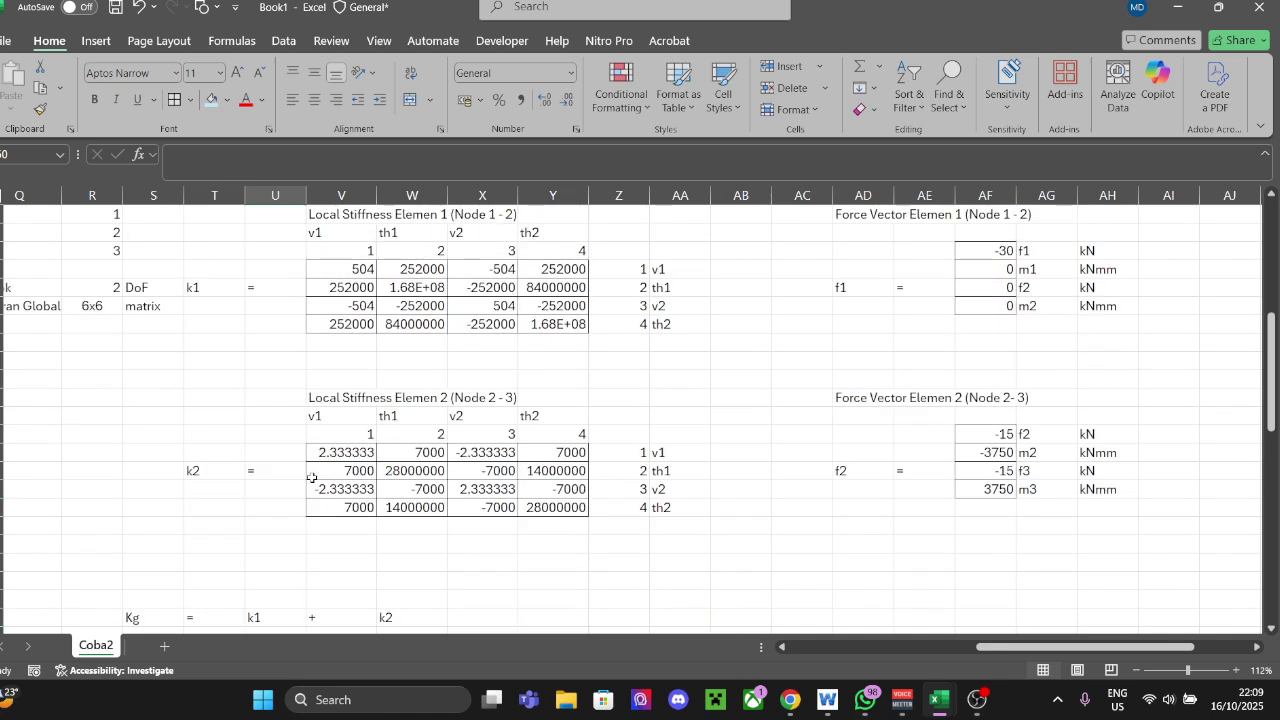
text(=)
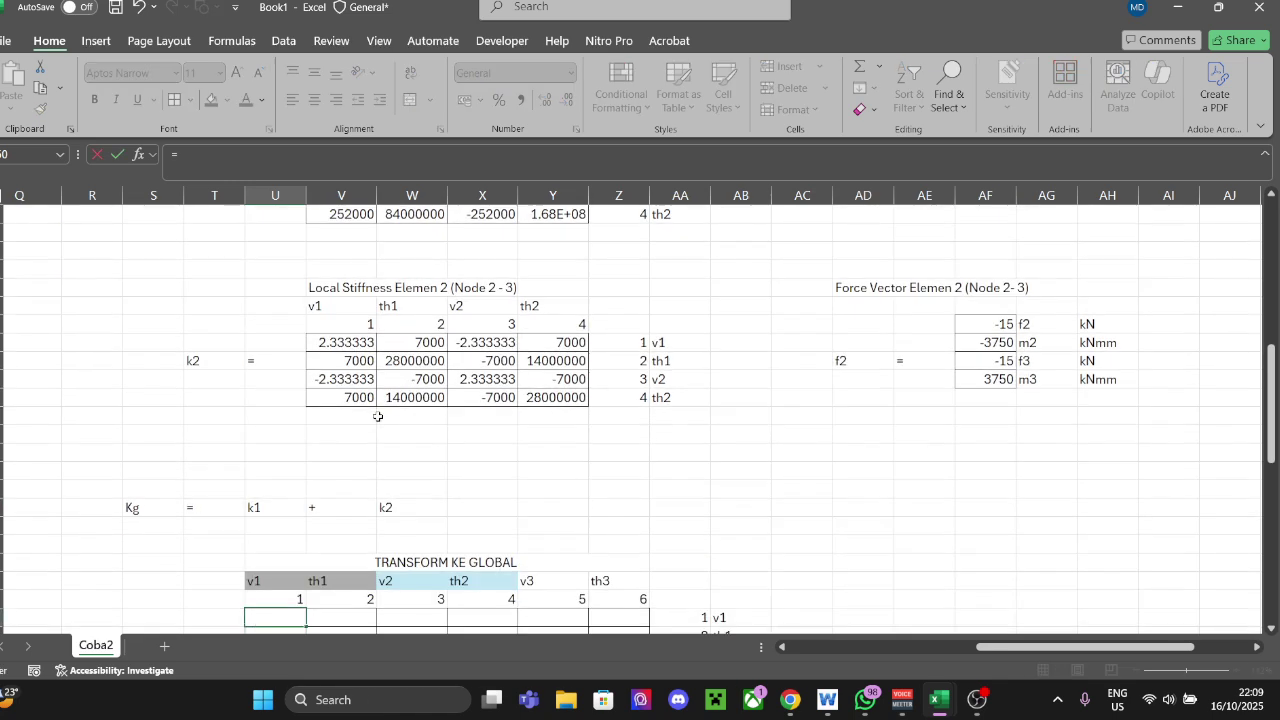
scroll(373, 425, up, 4)
click(354, 379)
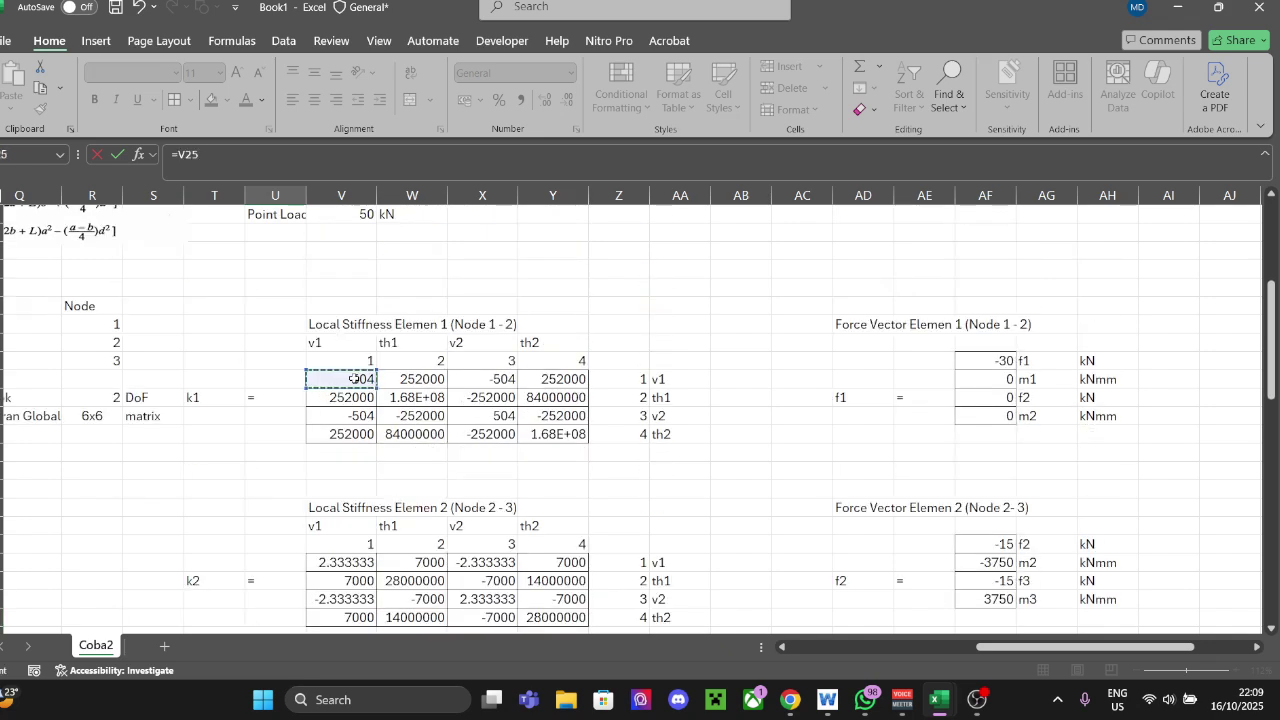
key(Return)
click(289, 494)
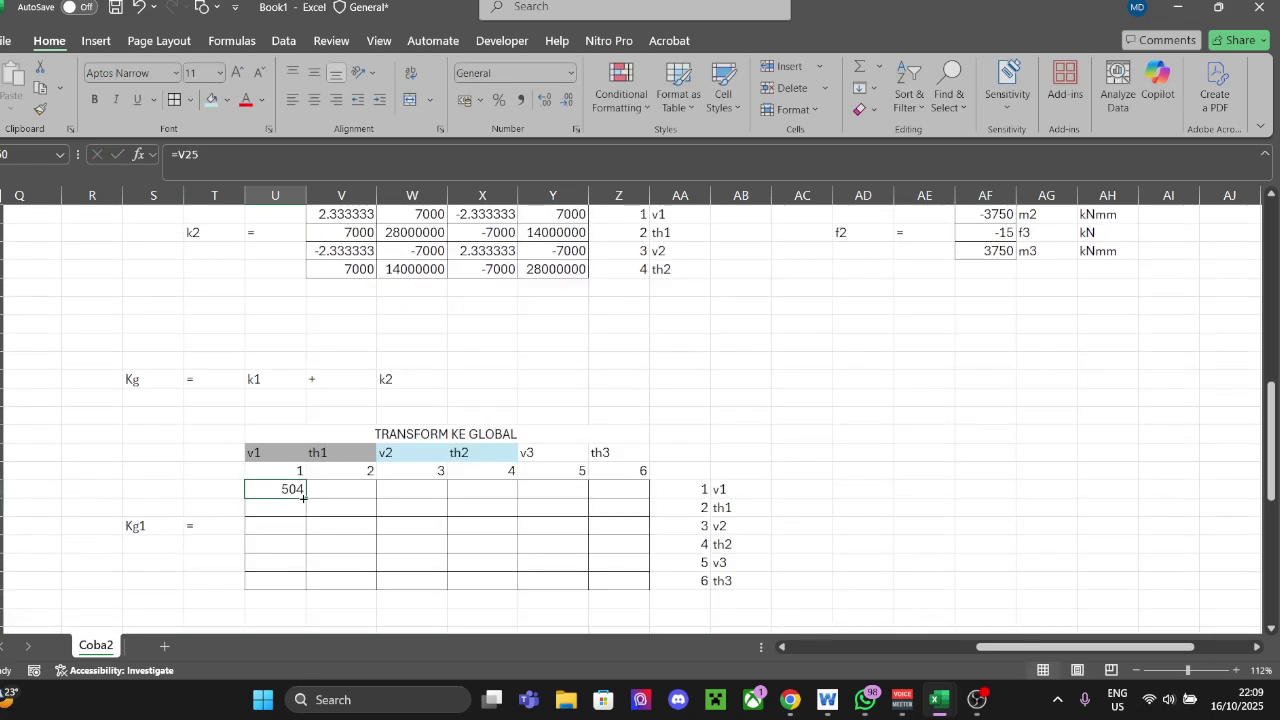
drag(303, 497, 520, 552)
Step: Copy the labelled Kg1 matrix block S48:AB55 and paste it below, starting at S60
scroll(257, 517, down, 4)
click(158, 466)
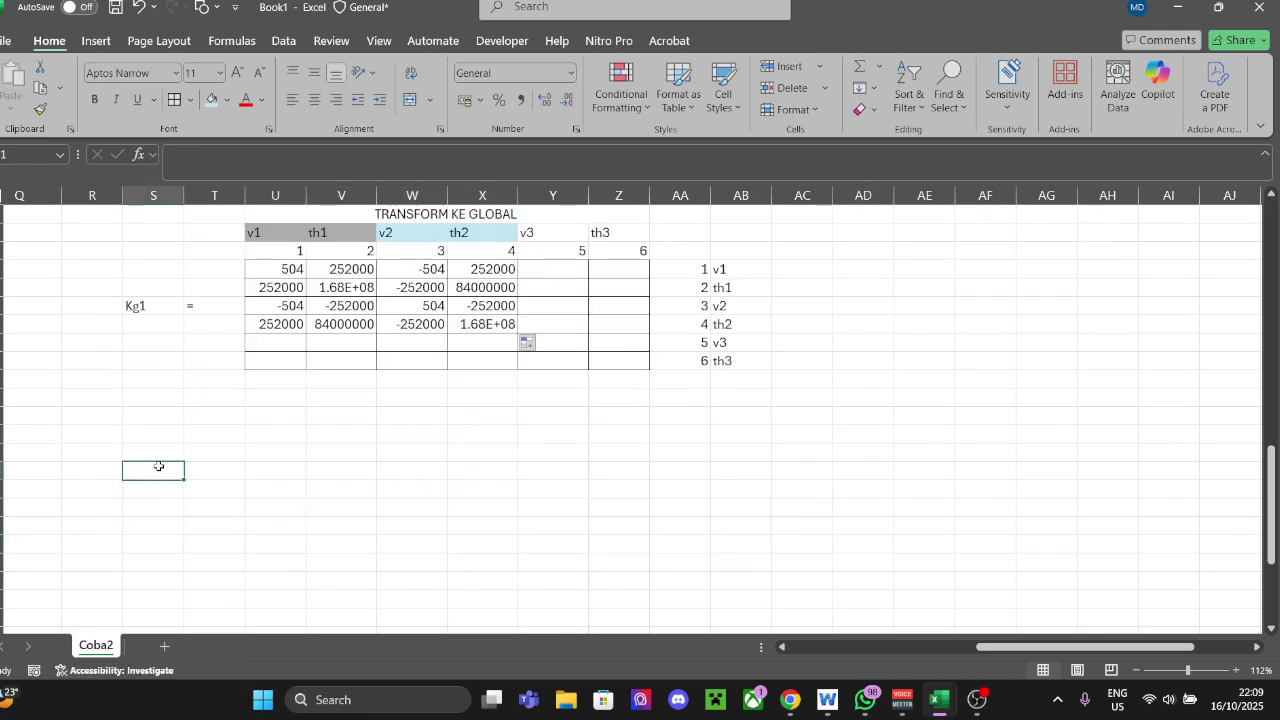
drag(142, 235, 735, 370)
key(ctrl+c)
click(146, 452)
key(ctrl+v)
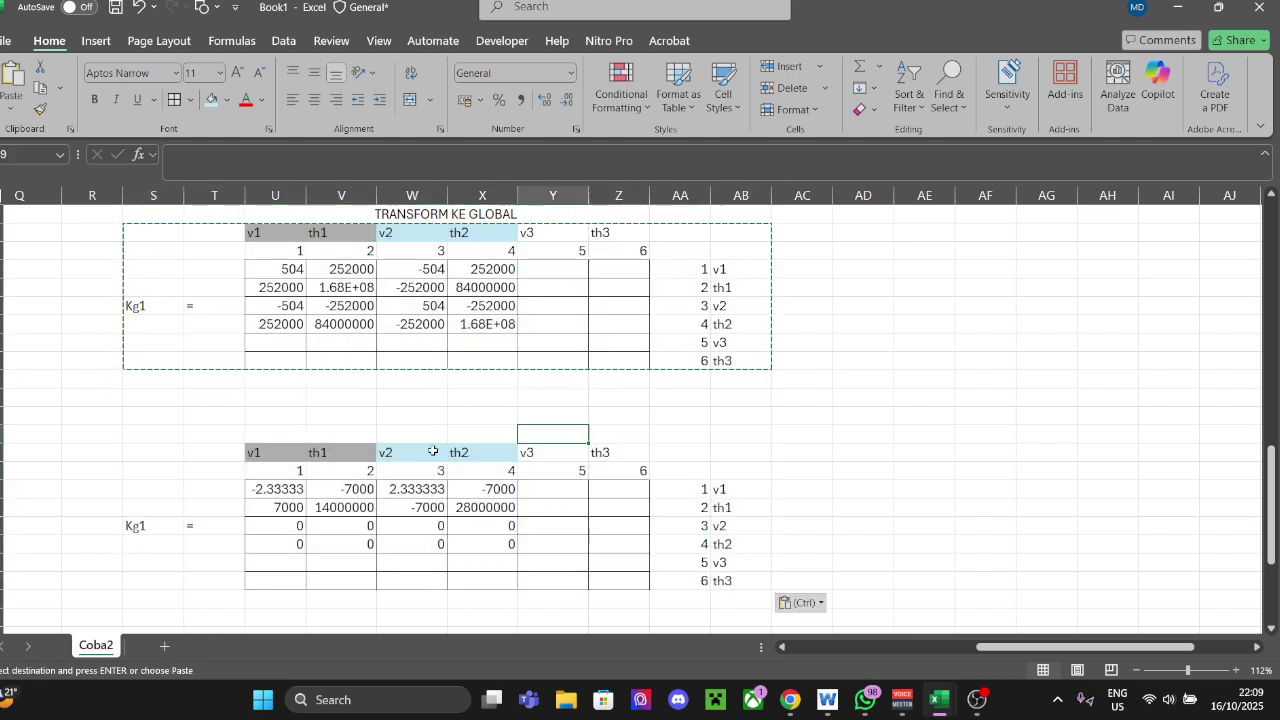
Step: Rename the pasted matrix's label in S64 as Kg2
click(150, 524)
double_click(150, 524)
key(BackSpace)
text(2)
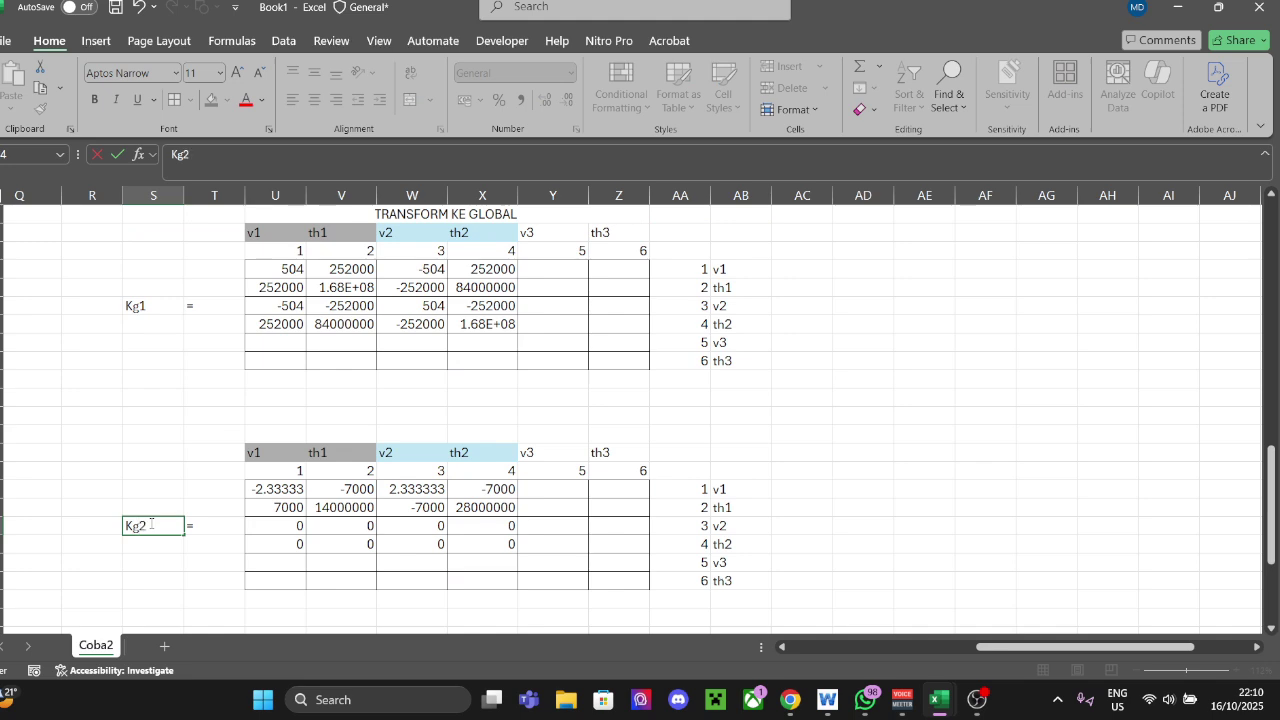
key(Tab)
Step: Select the full 6x6 body of the Kg2 matrix, U62:Z67
key(Right)
key(Up)
key(Up)
key(ctrl+shift+Right)
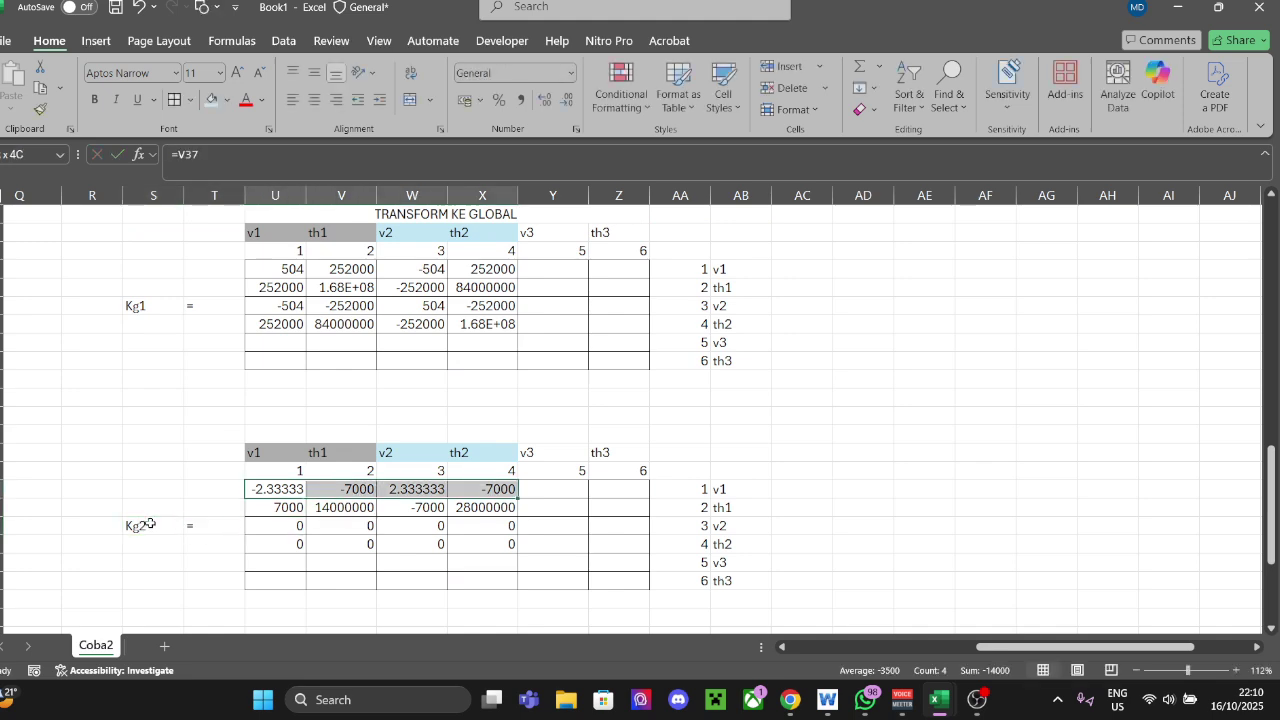
key(ctrl+shift+Right)
key(shift+Left)
key(shift+Down)
key(shift+Down)
key(shift+Down)
key(shift+Down)
key(shift+Down)
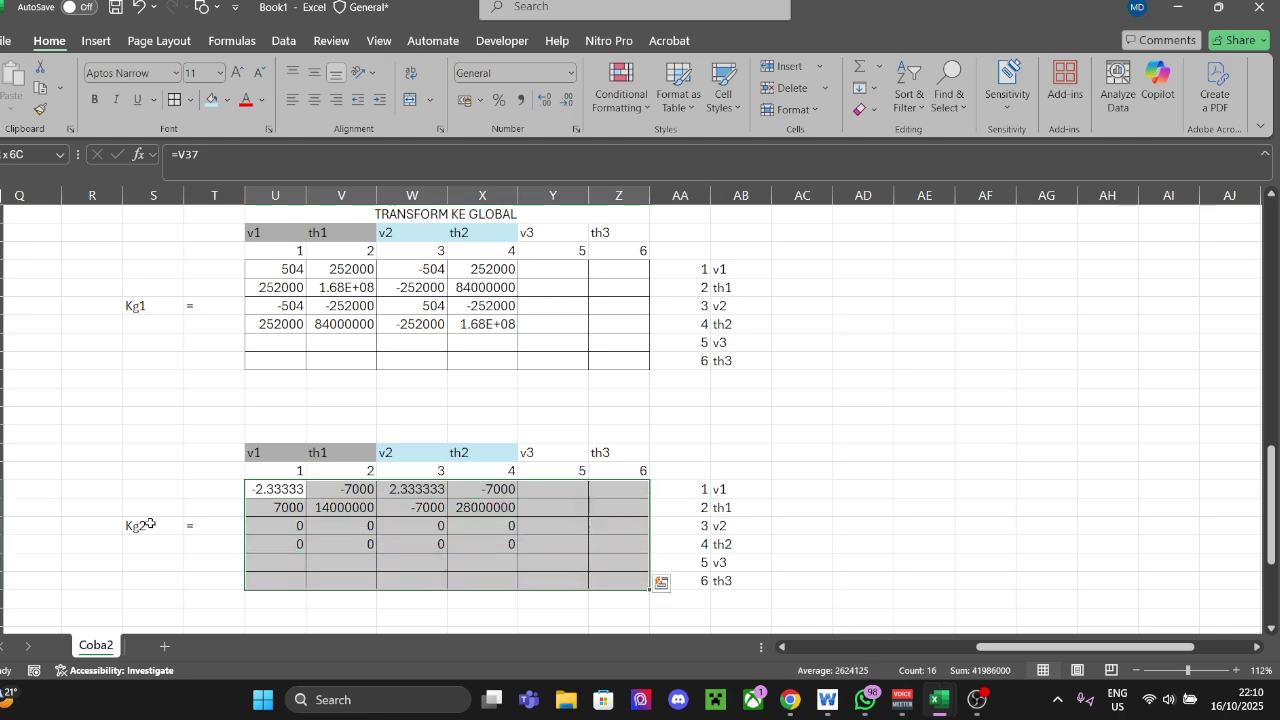
Step: Clear the contents of the 6x6 Kg2 matrix, keeping its headings and borders
key(Delete)
click(457, 510)
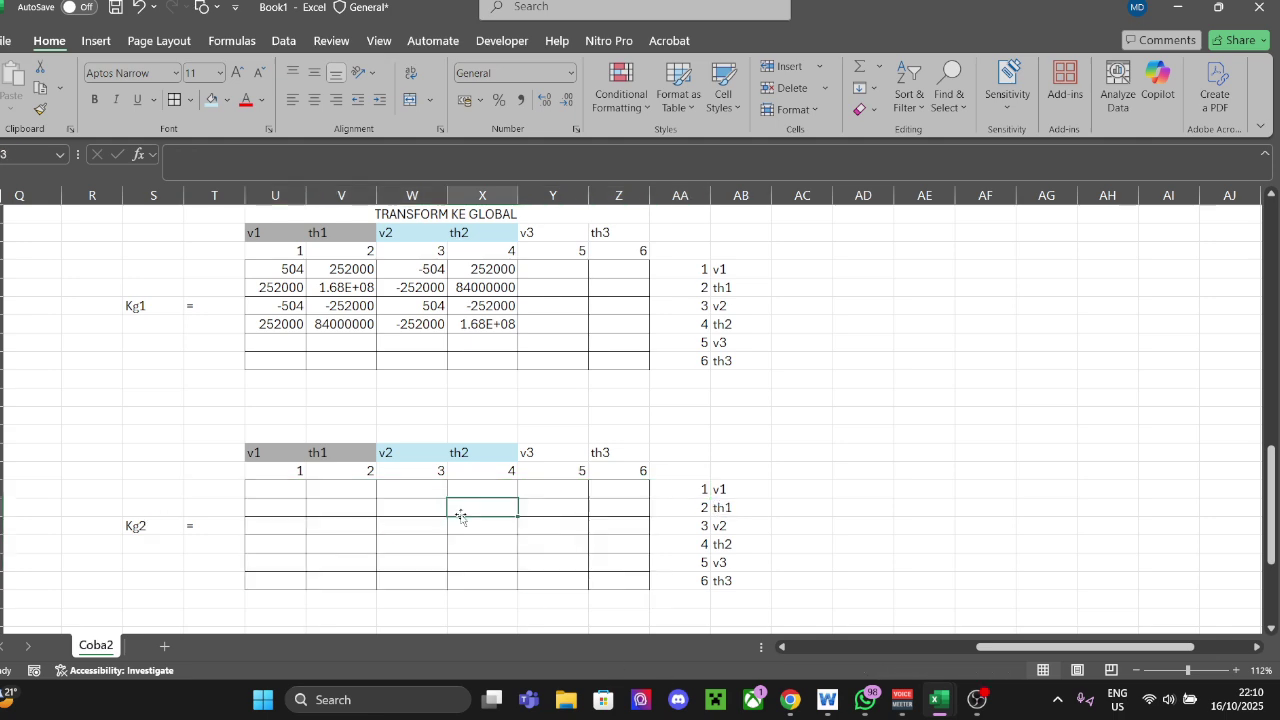
click(423, 540)
Step: Renumber the column indices of the Local Stiffness Elemen 2 matrix as 3, 4, 5 and 6
scroll(600, 460, up, 10)
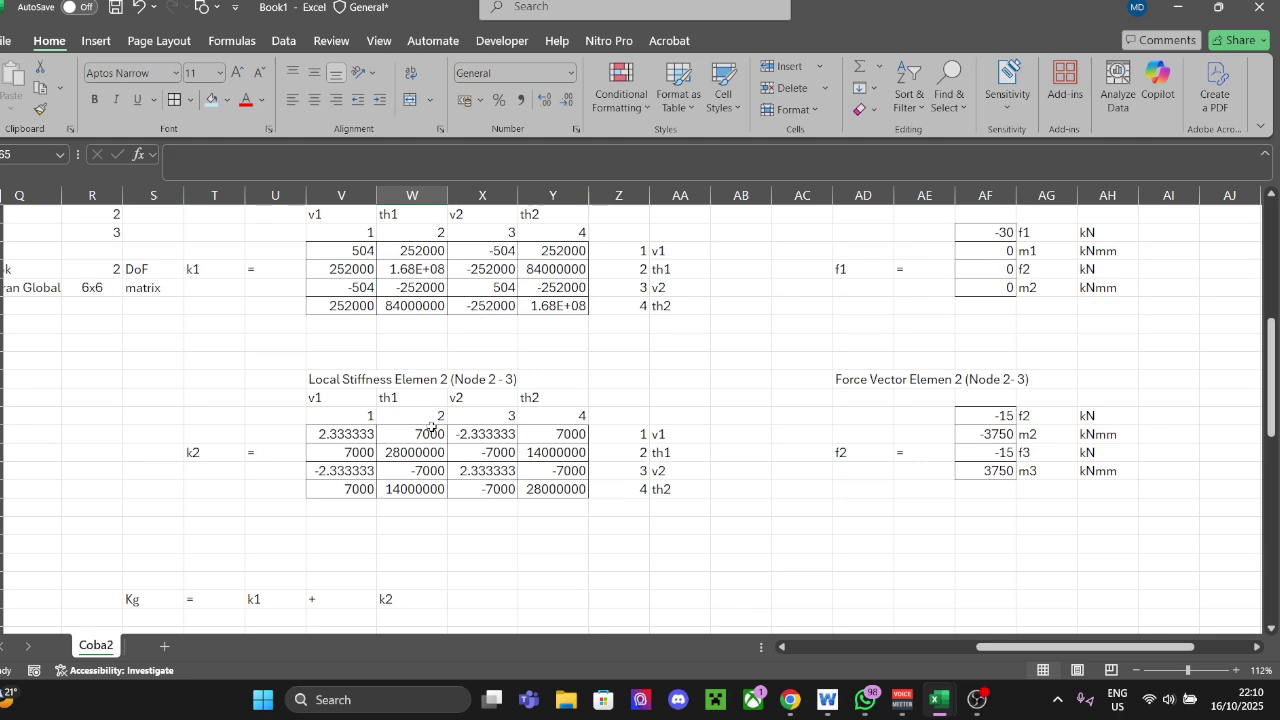
click(365, 416)
scroll(636, 404, up, 2)
scroll(636, 404, down, 2)
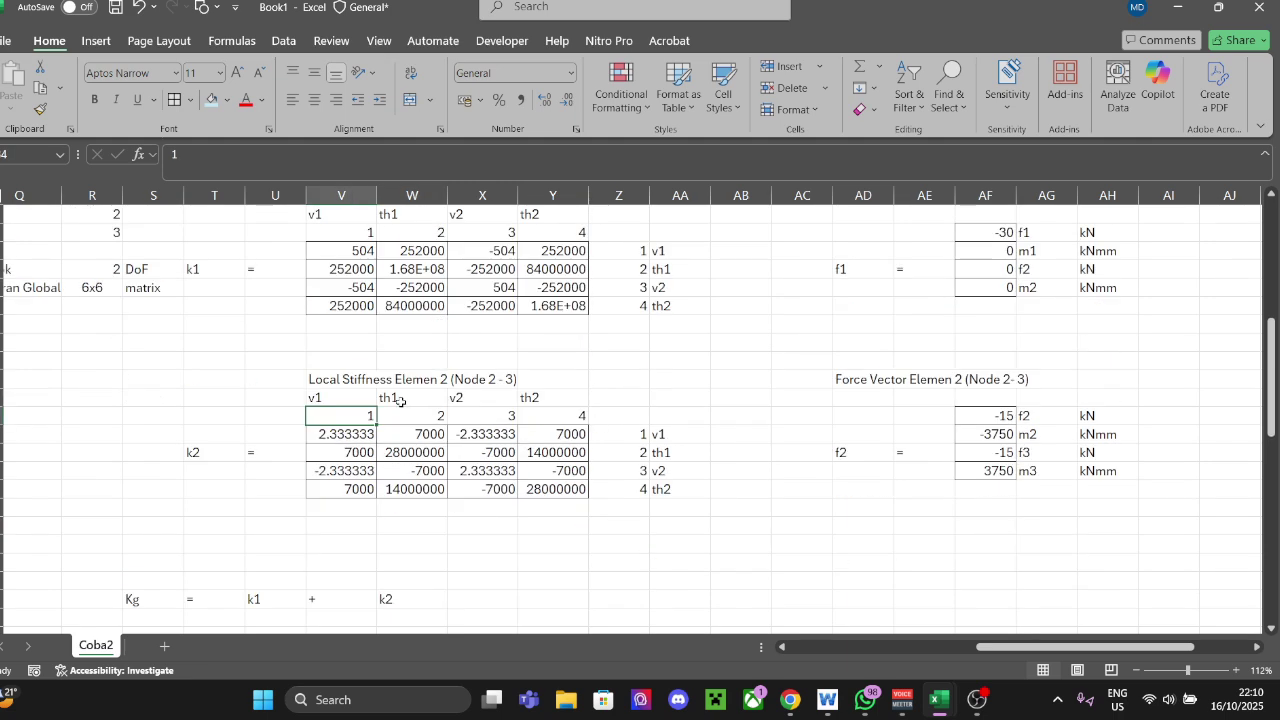
click(356, 382)
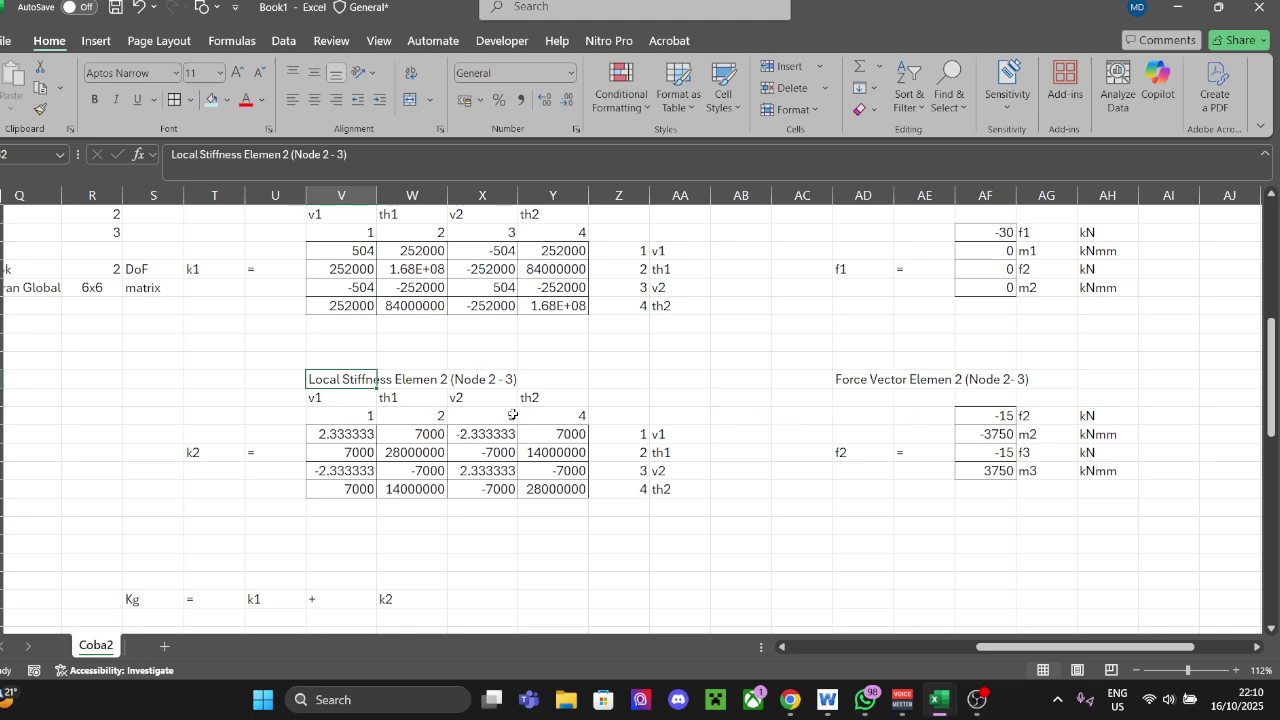
scroll(379, 423, up, 2)
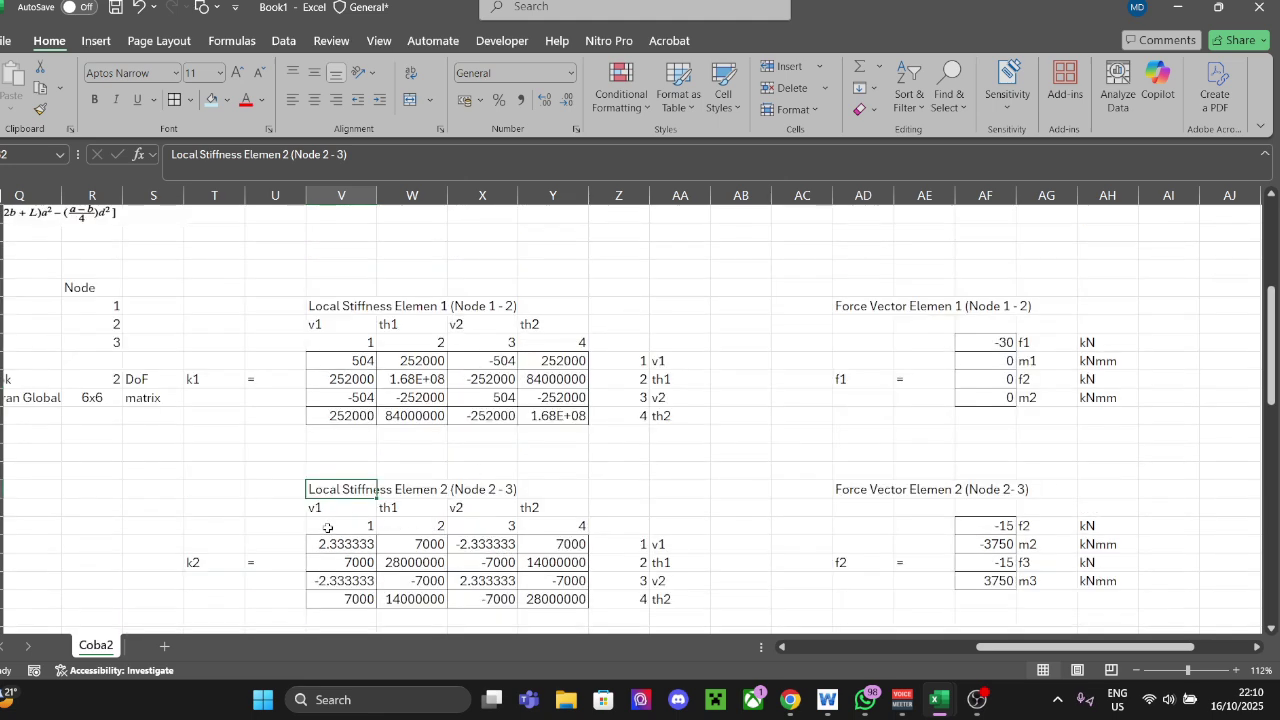
drag(328, 527, 425, 527)
text(3)
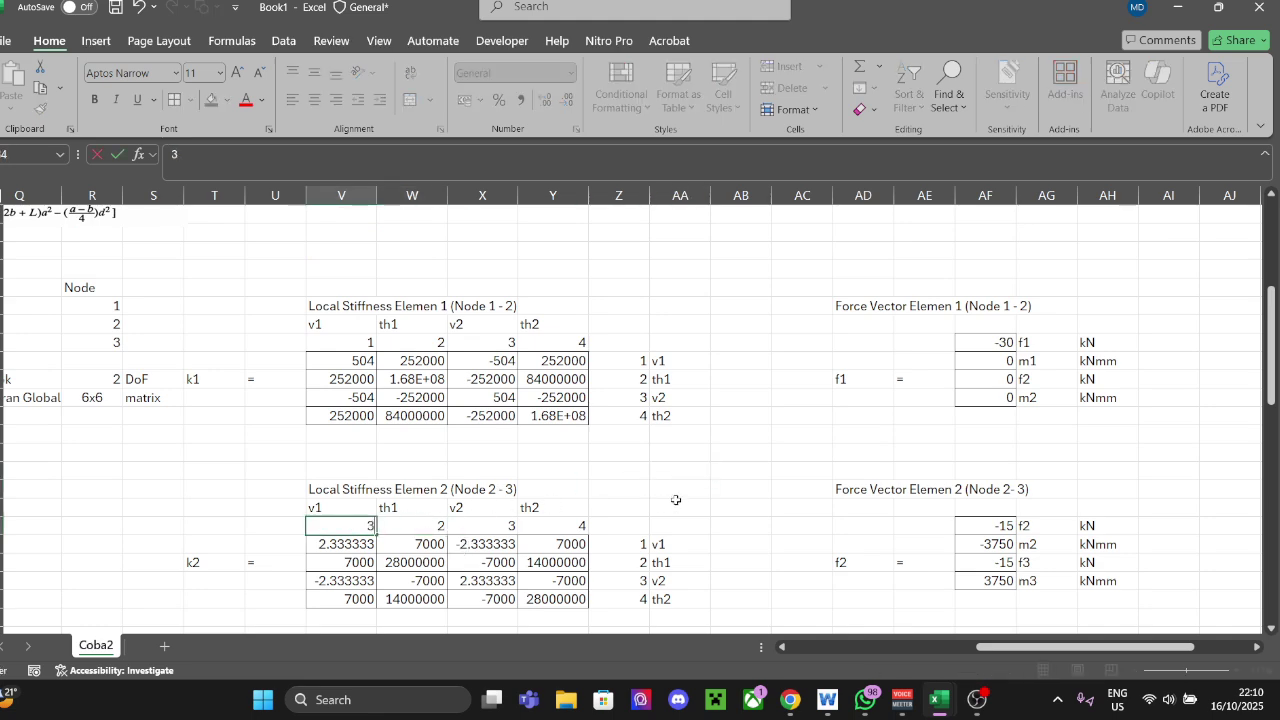
key(Return)
click(421, 527)
text(4)
key(Tab)
text(5)
key(Tab)
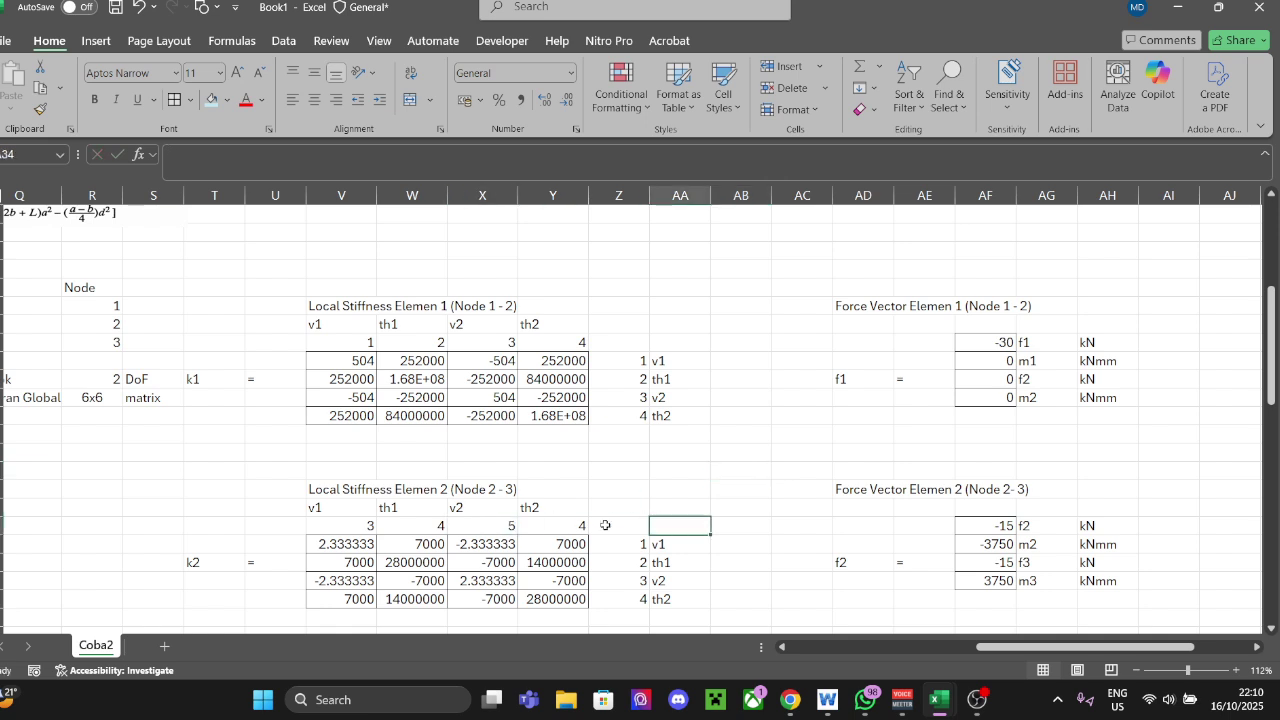
text(6)
key(Tab)
key(Tab)
key(Tab)
Step: Renumber the row indices beside the k2 matrix as 3, 4, 5 and 6
click(628, 541)
text(3)
click(654, 563)
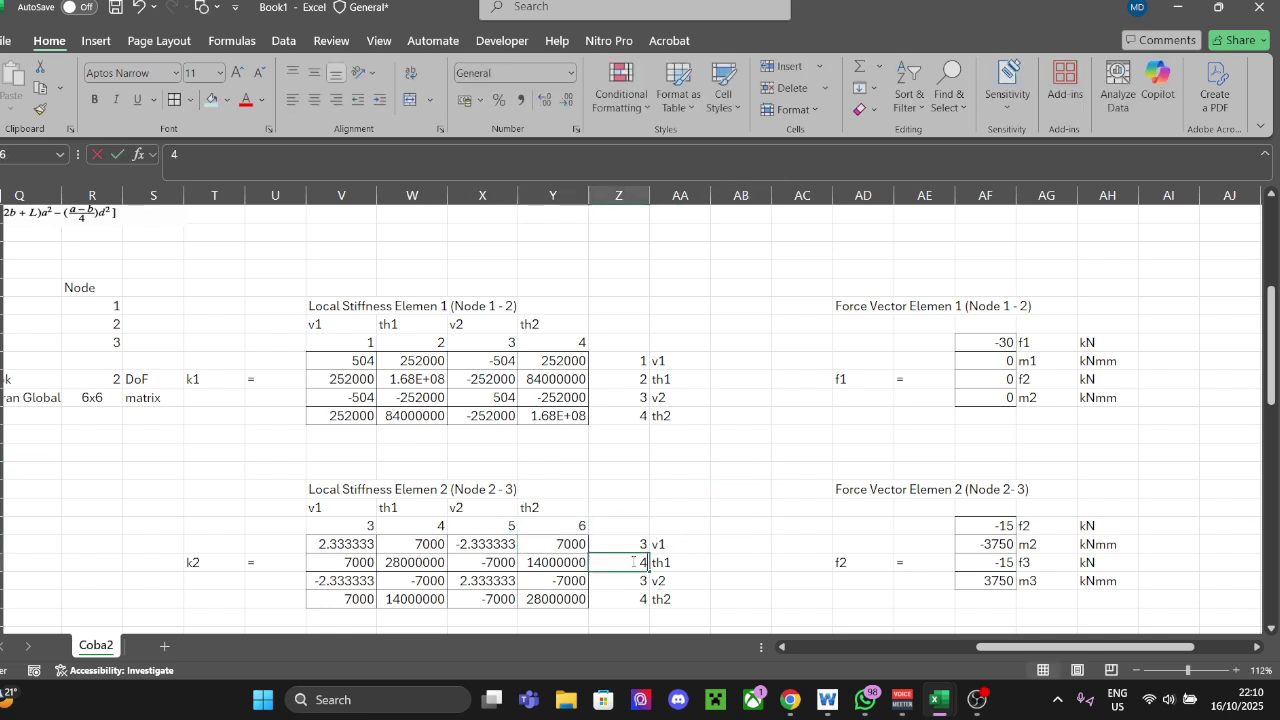
text(4)
click(654, 580)
text(5)
click(636, 595)
text(6)
click(741, 525)
scroll(560, 450, down, 3)
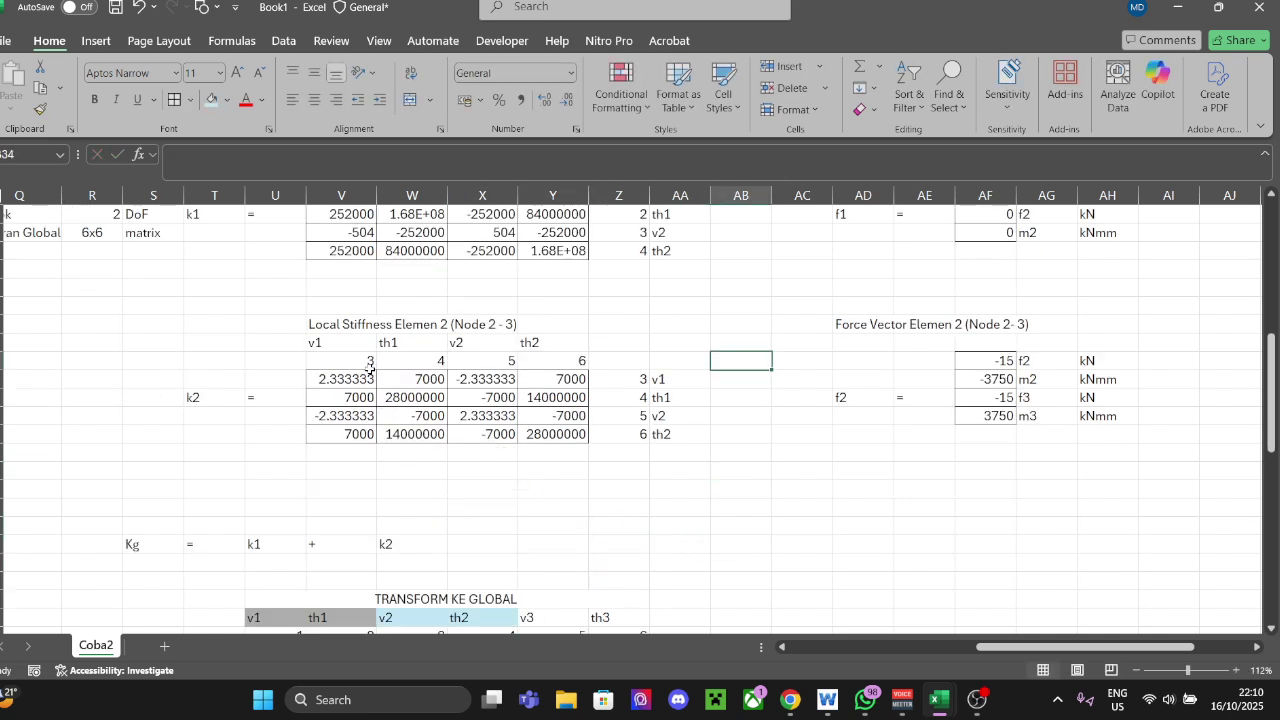
Step: Link Kg2's row 3, column 3 cell to the first entry of the k2 local matrix with =V35
click(341, 351)
scroll(518, 356, down, 2)
scroll(591, 517, down, 5)
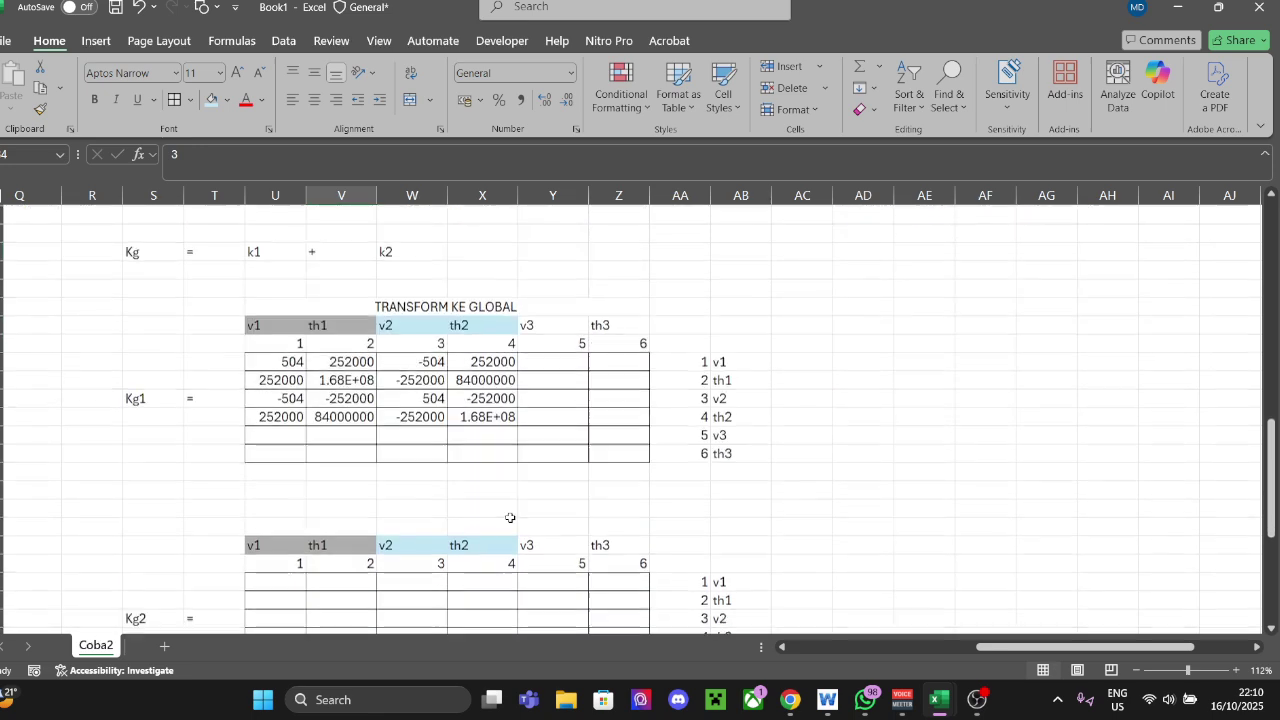
click(438, 499)
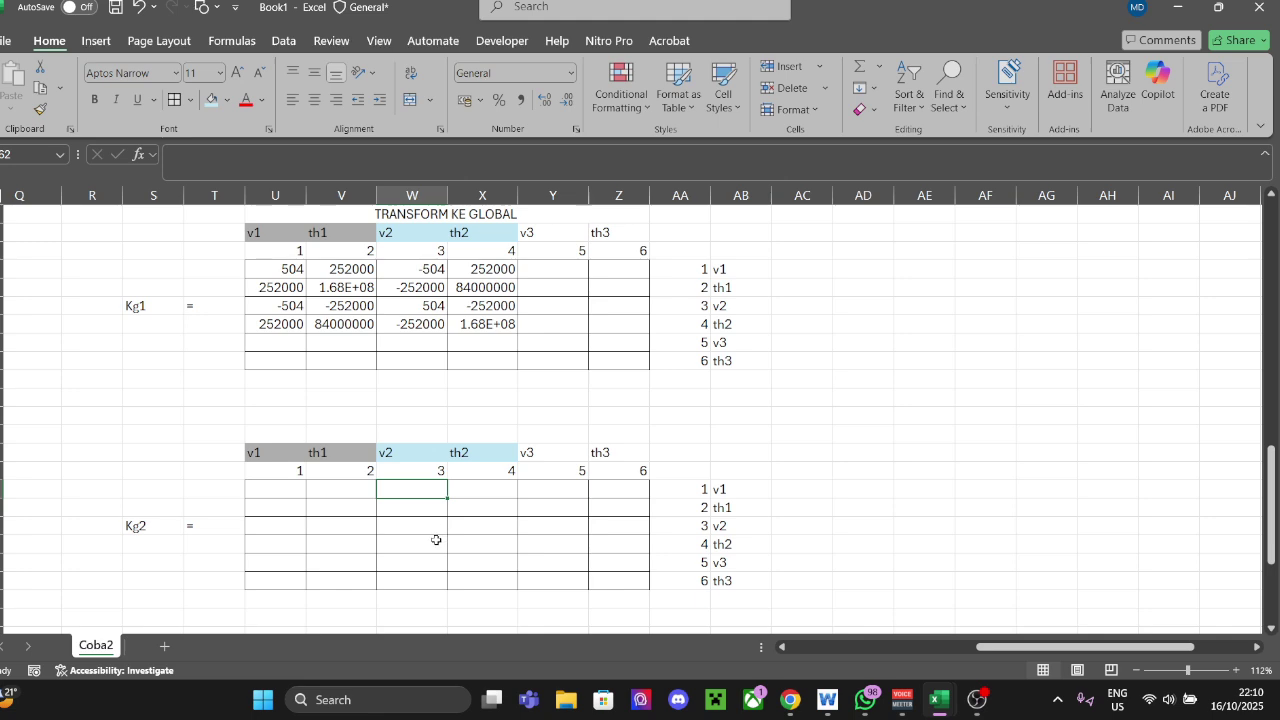
click(436, 526)
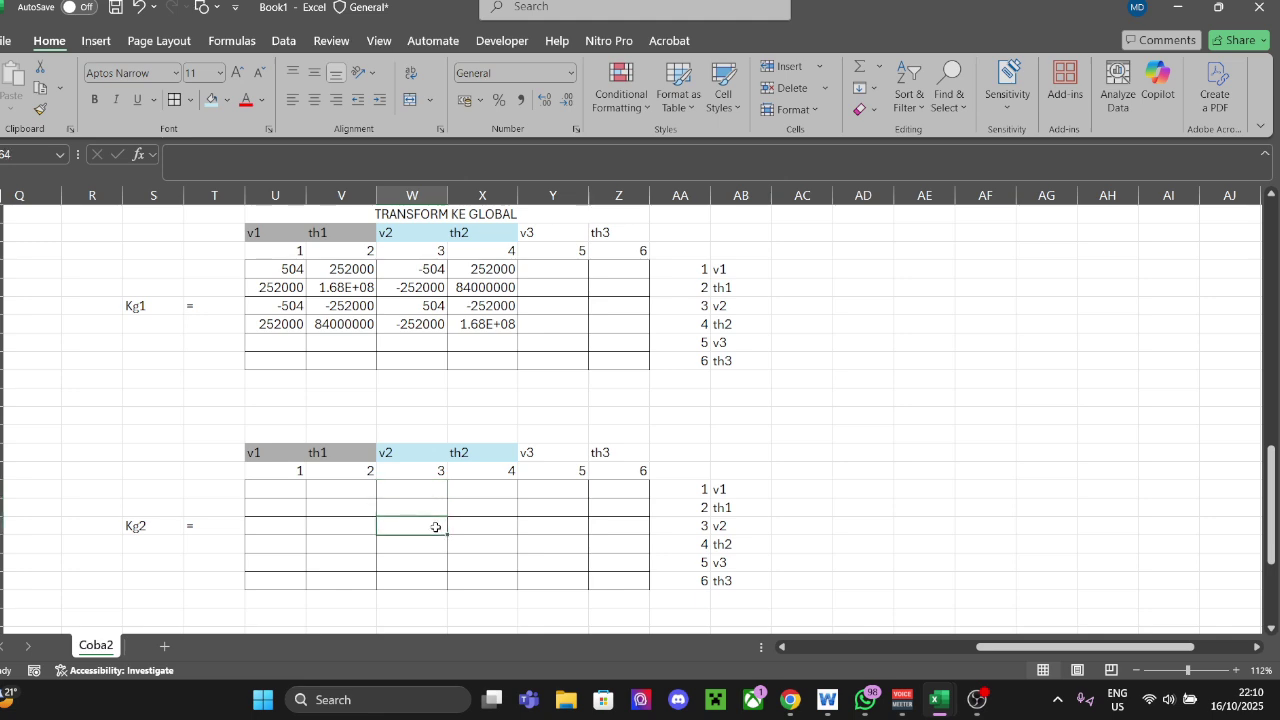
text(=)
scroll(530, 502, up, 7)
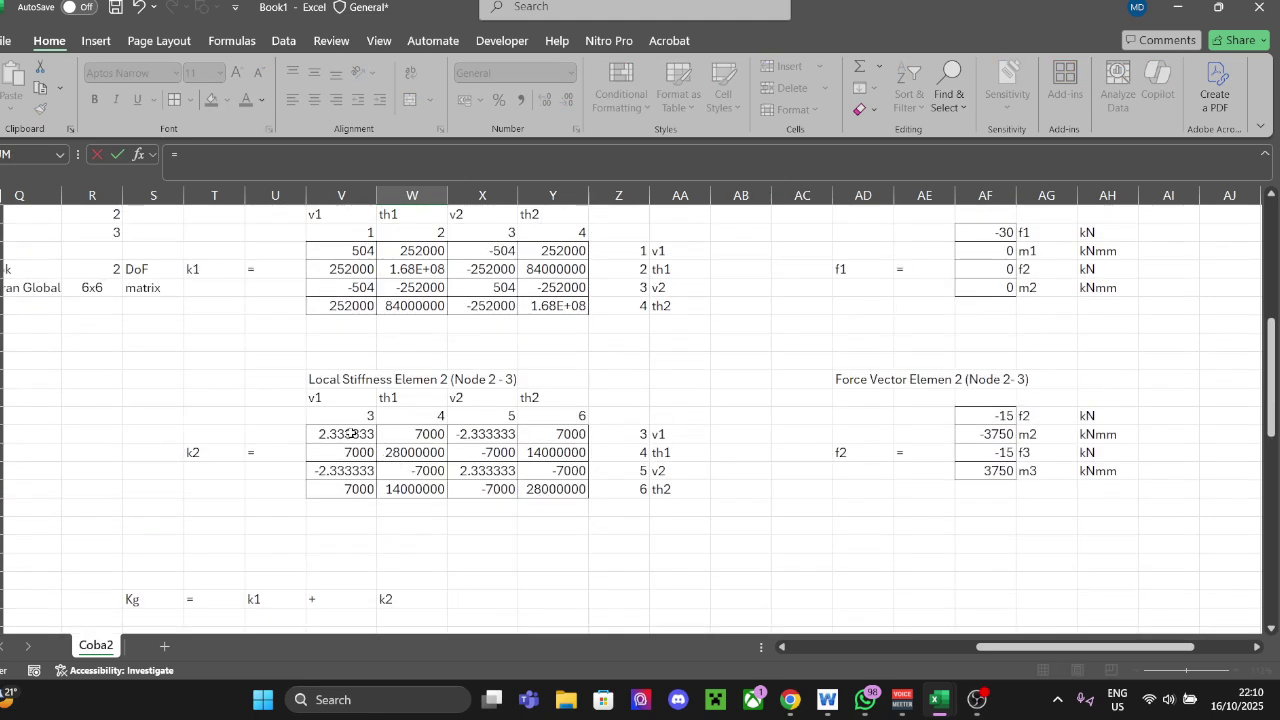
scroll(350, 435, up, 2)
scroll(381, 448, down, 3)
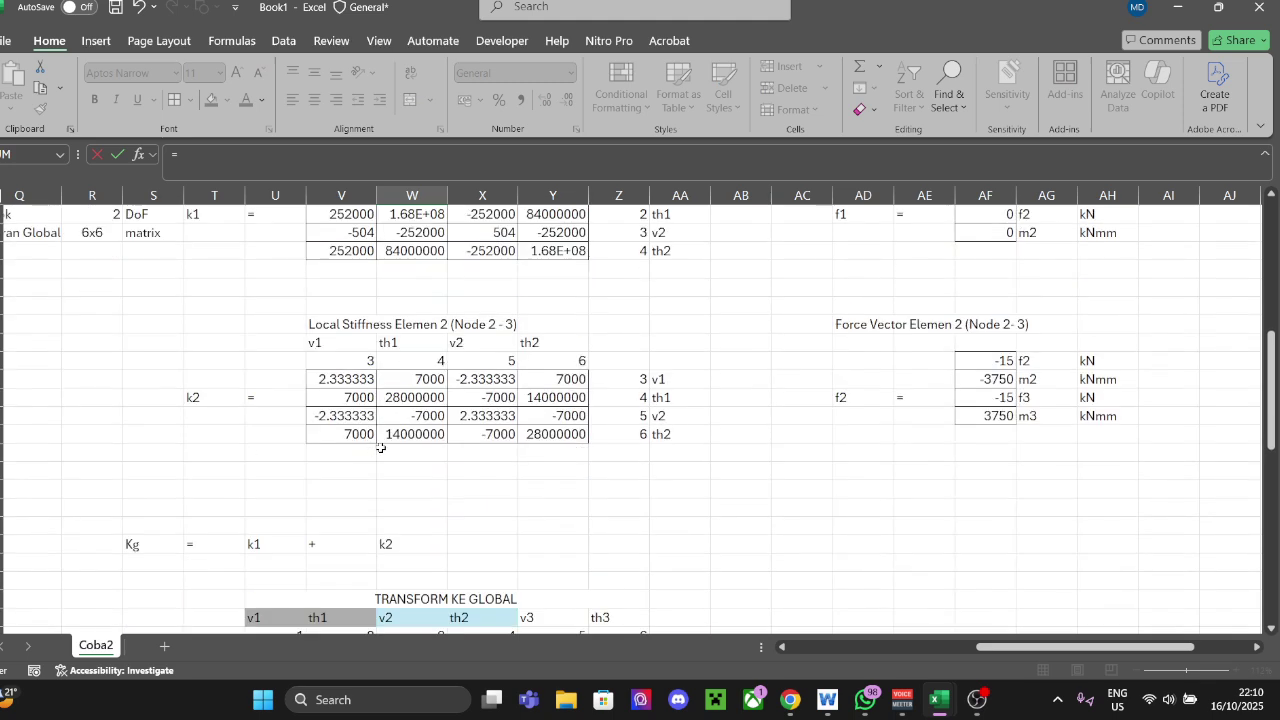
click(347, 382)
key(Return)
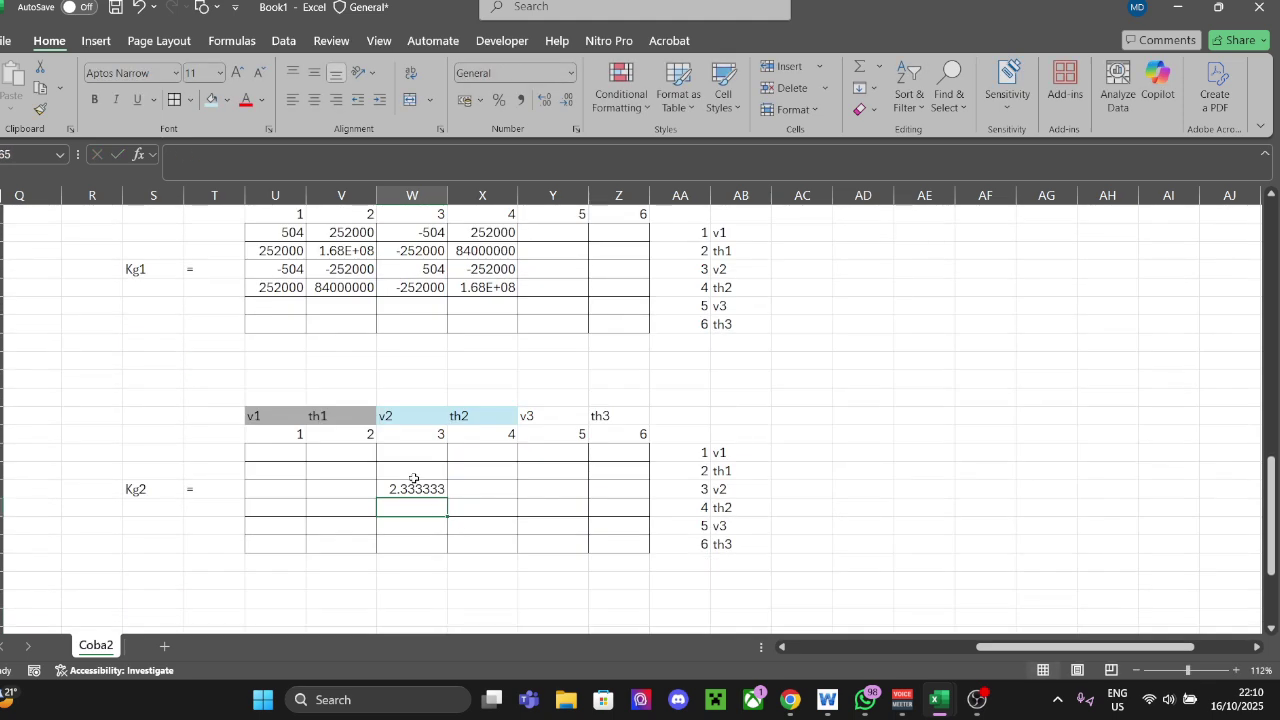
Step: Fill the =V35 link across and down rows 3–6 and columns 3–6 of the Kg2 matrix
click(416, 487)
drag(451, 498, 636, 502)
double_click(648, 500)
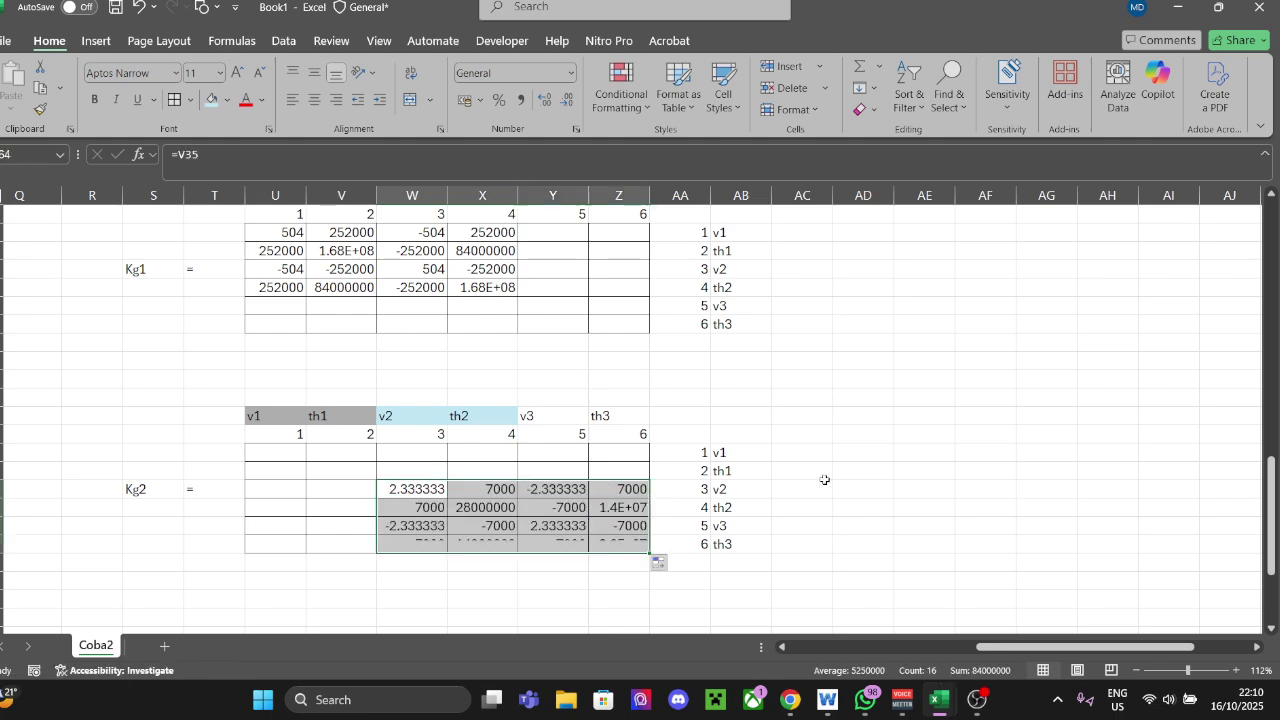
click(820, 474)
Step: Enter a plus sign in cell W71, below the Kg2 matrix
scroll(840, 505, up, 2)
scroll(466, 491, down, 4)
scroll(416, 493, up, 3)
scroll(416, 493, down, 5)
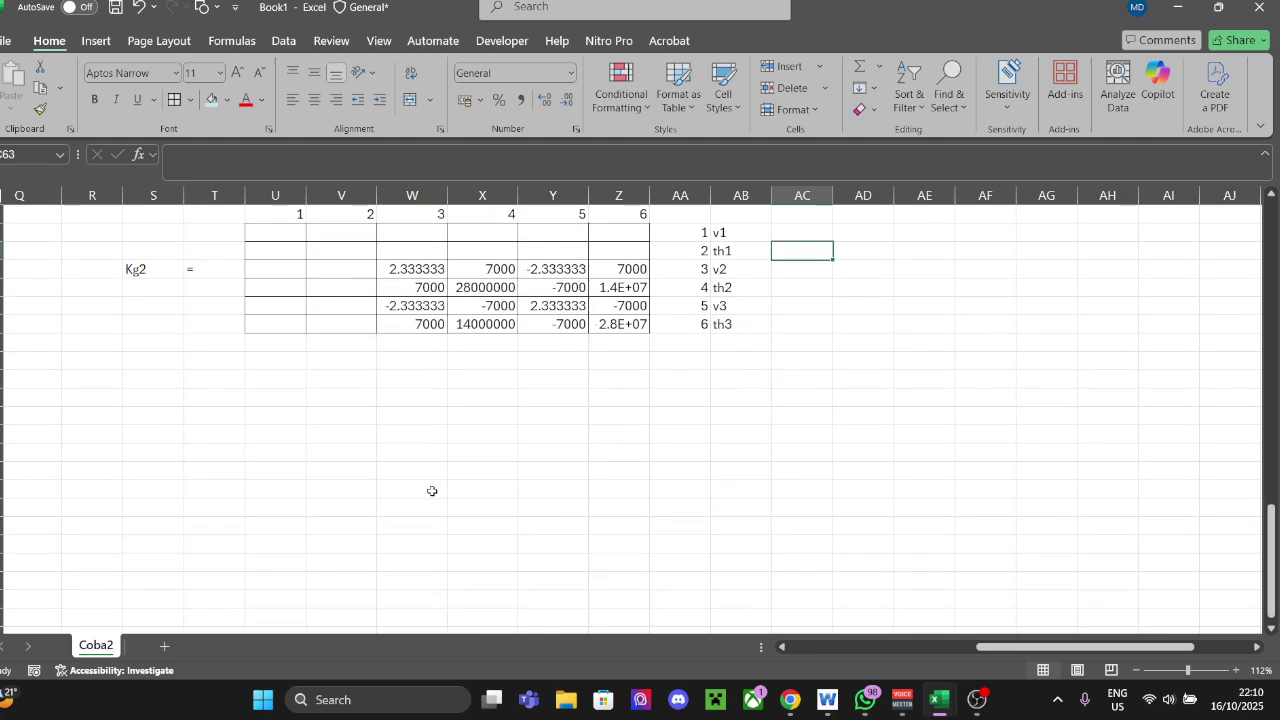
click(392, 400)
text(+)
key(Return)
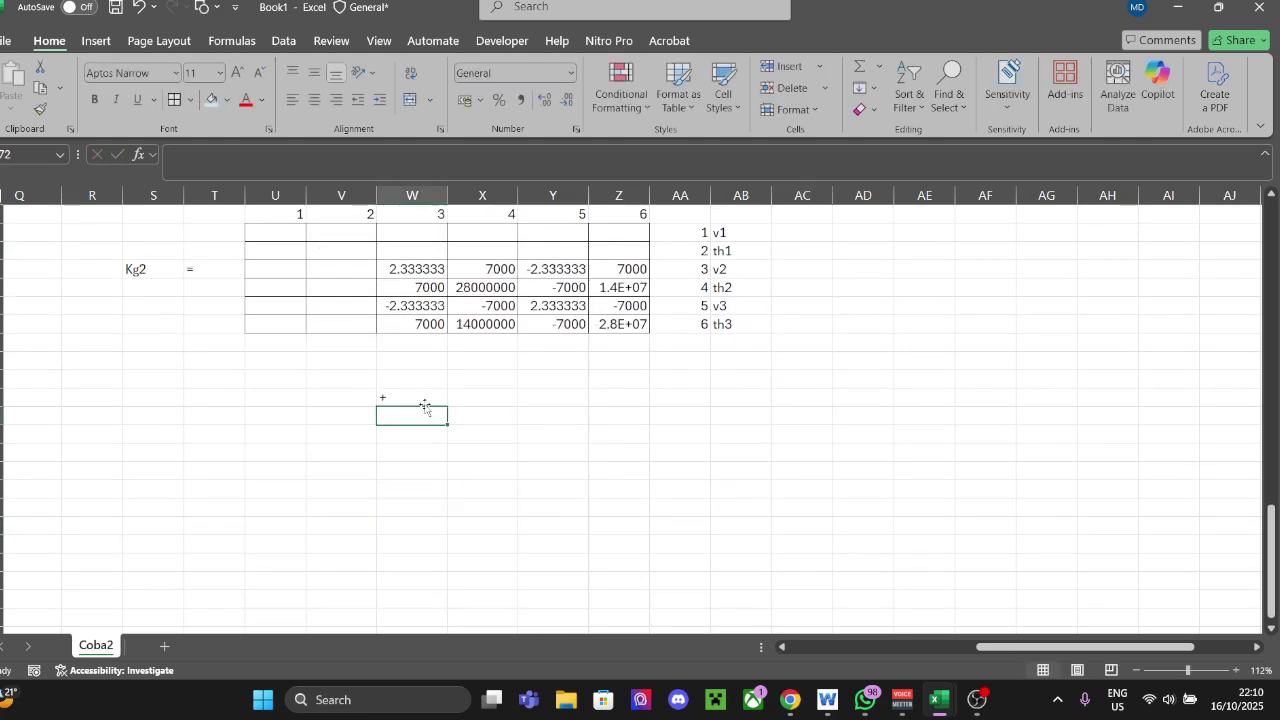
key(Up)
Step: Label the total global stiffness matrix with Kg in S74 and an equals sign in T74
click(125, 438)
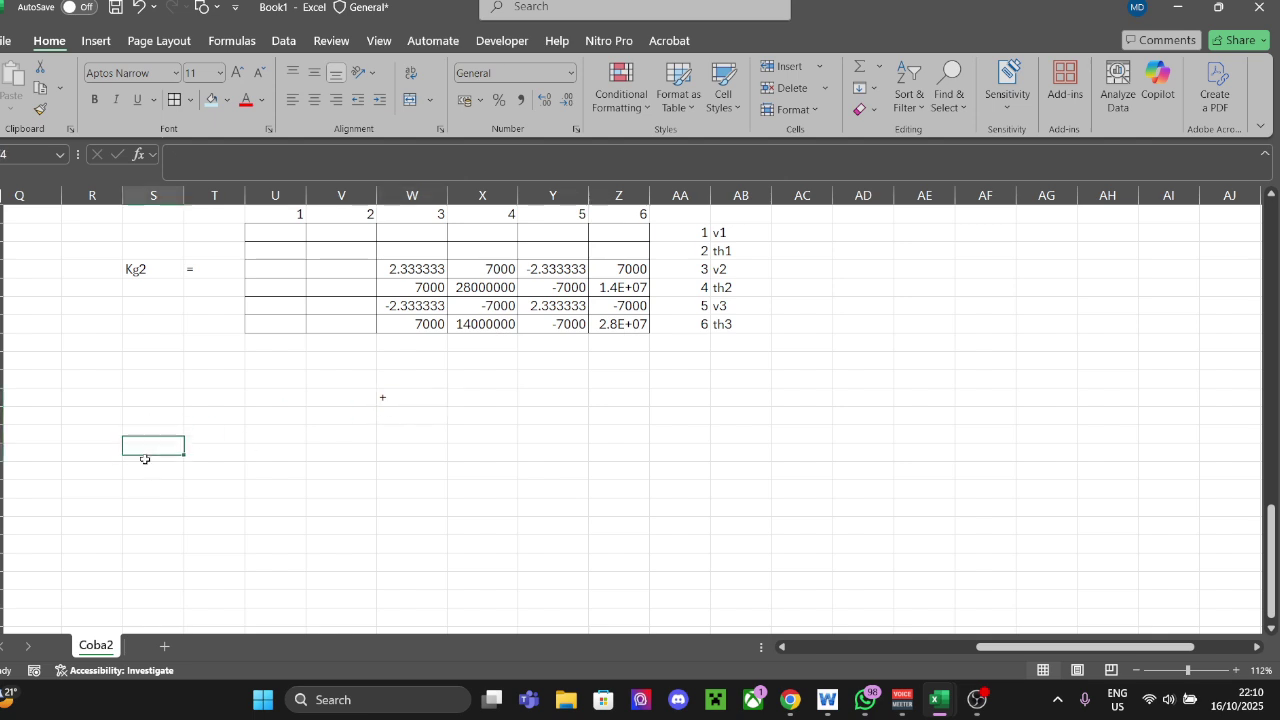
click(143, 455)
text(Kg)
key(Tab)
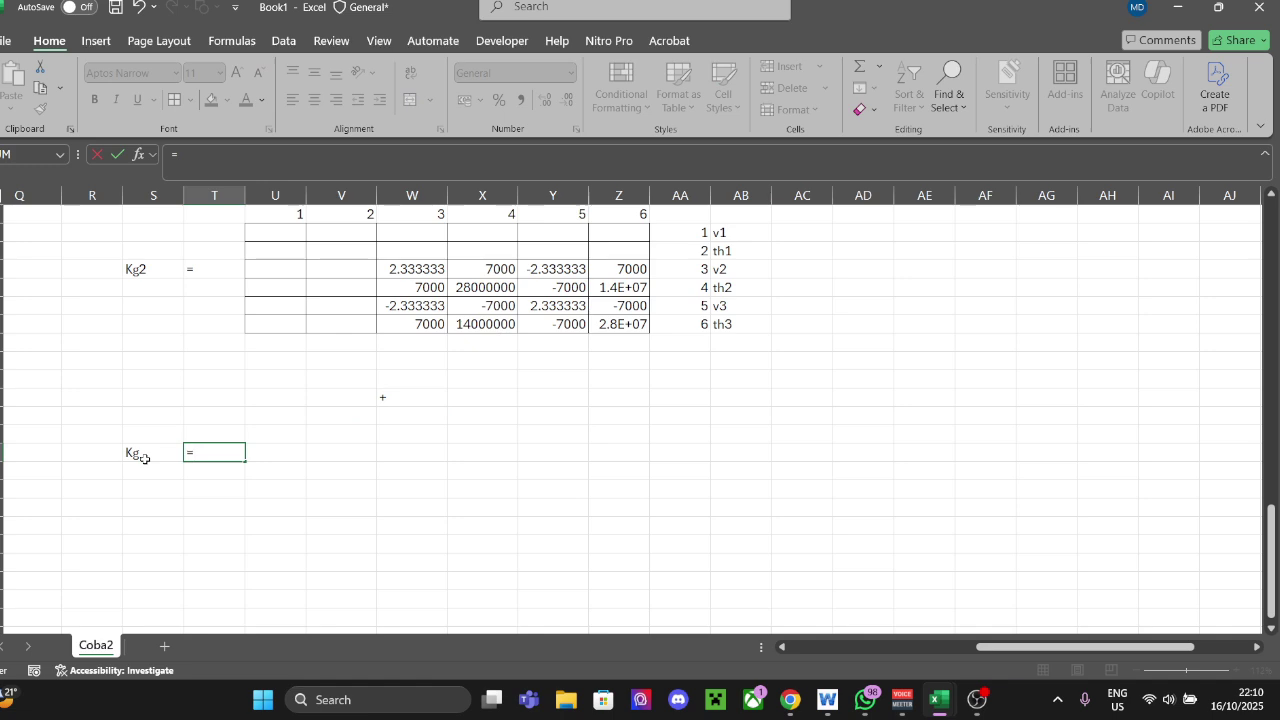
key(Return)
key(Right)
key(Right)
key(Up)
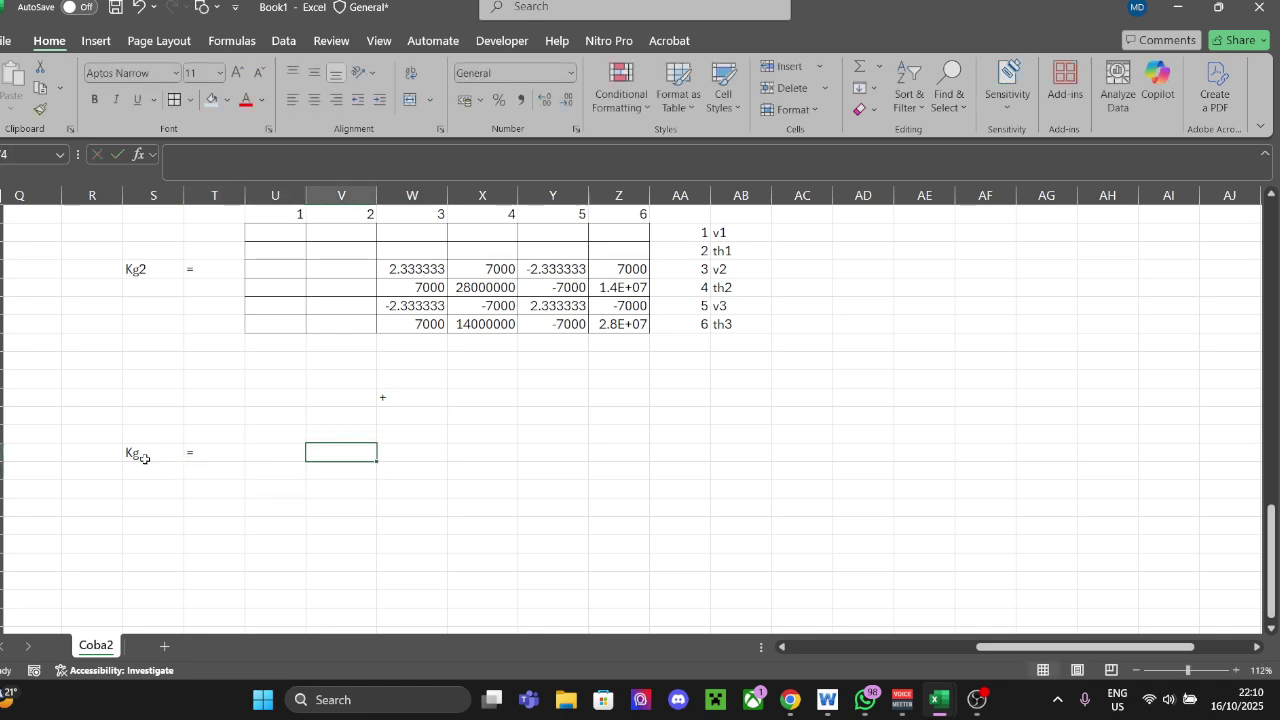
scroll(198, 391, up, 1)
drag(266, 289, 620, 379)
key(ctrl+c)
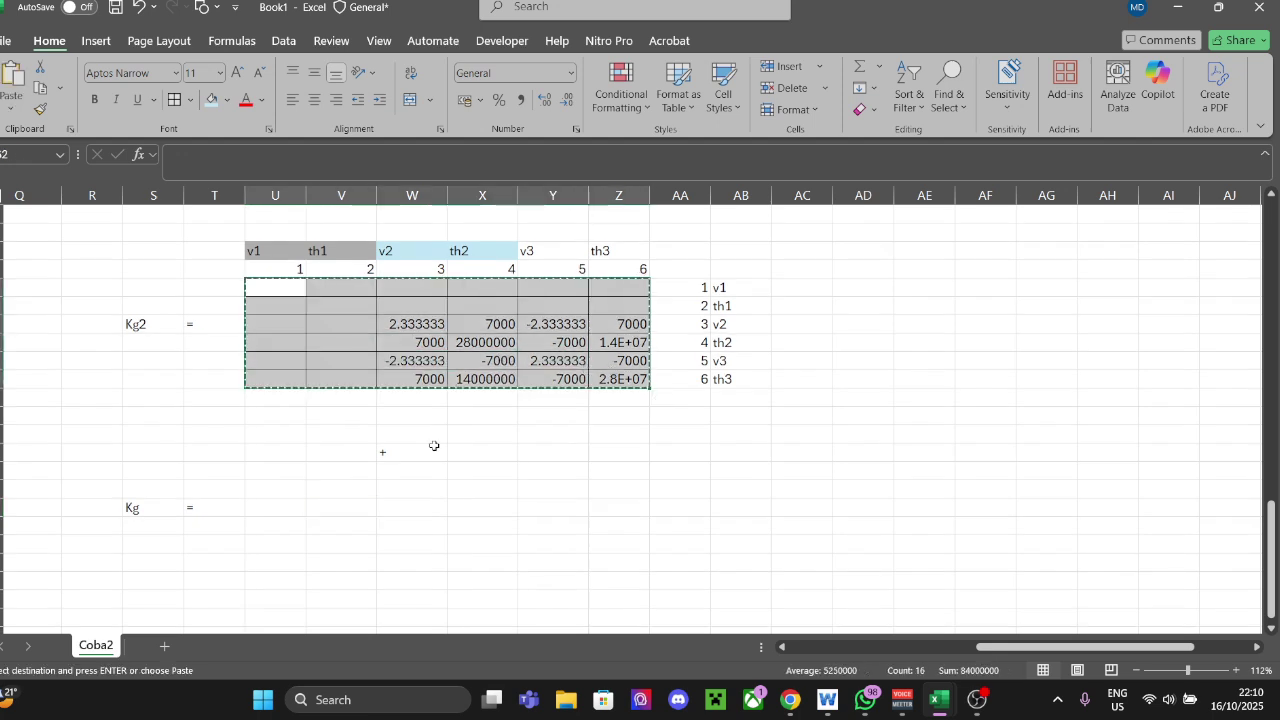
click(283, 485)
key(Escape)
Step: Copy the Kg2 matrix with its column headings and row labels to the Kg area starting at U73
drag(262, 250, 714, 374)
key(ctrl+c)
click(309, 489)
key(ctrl+v)
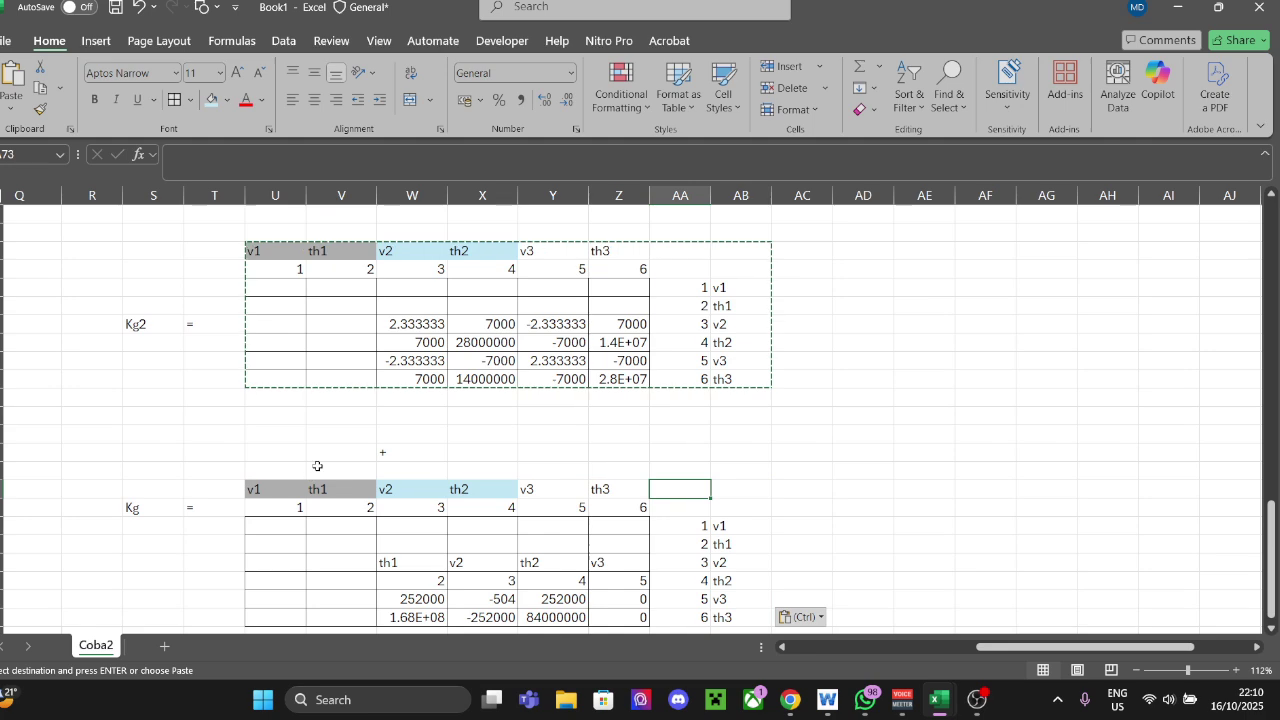
Step: Clear the pasted values inside the 6x6 Kg matrix, keeping its headings and row labels
scroll(322, 537, down, 1)
click(288, 472)
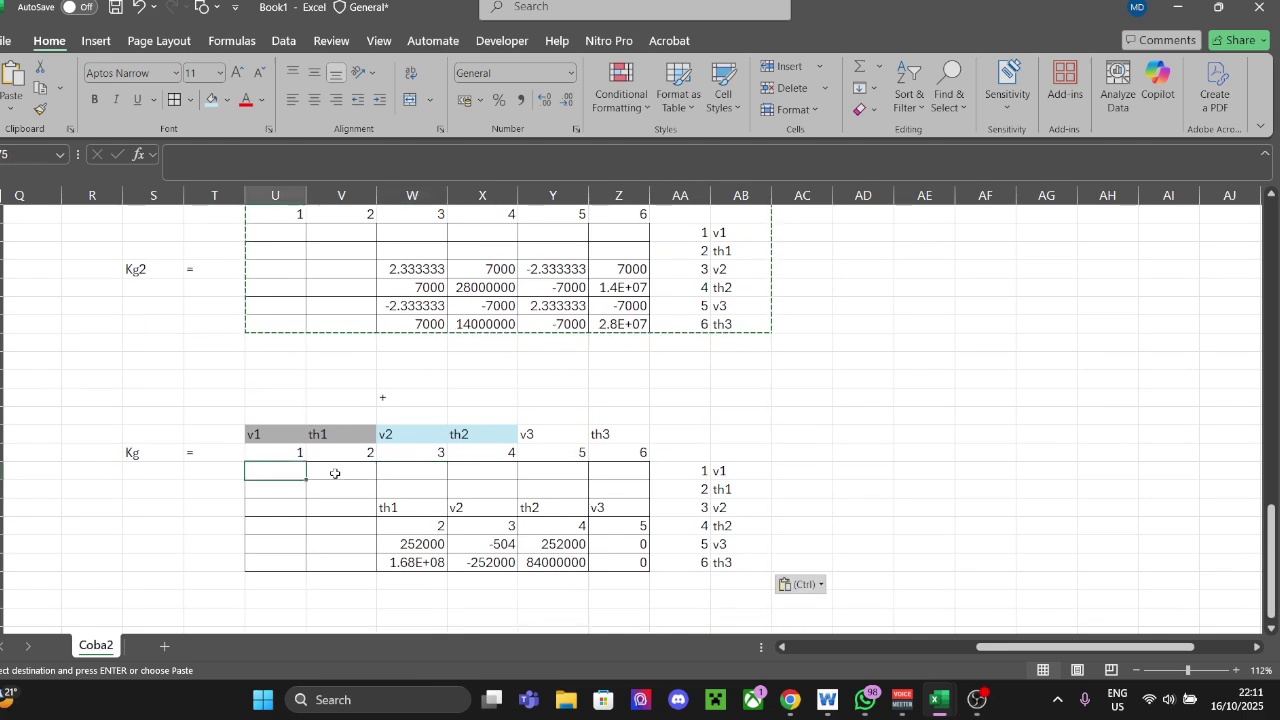
drag(292, 473, 627, 560)
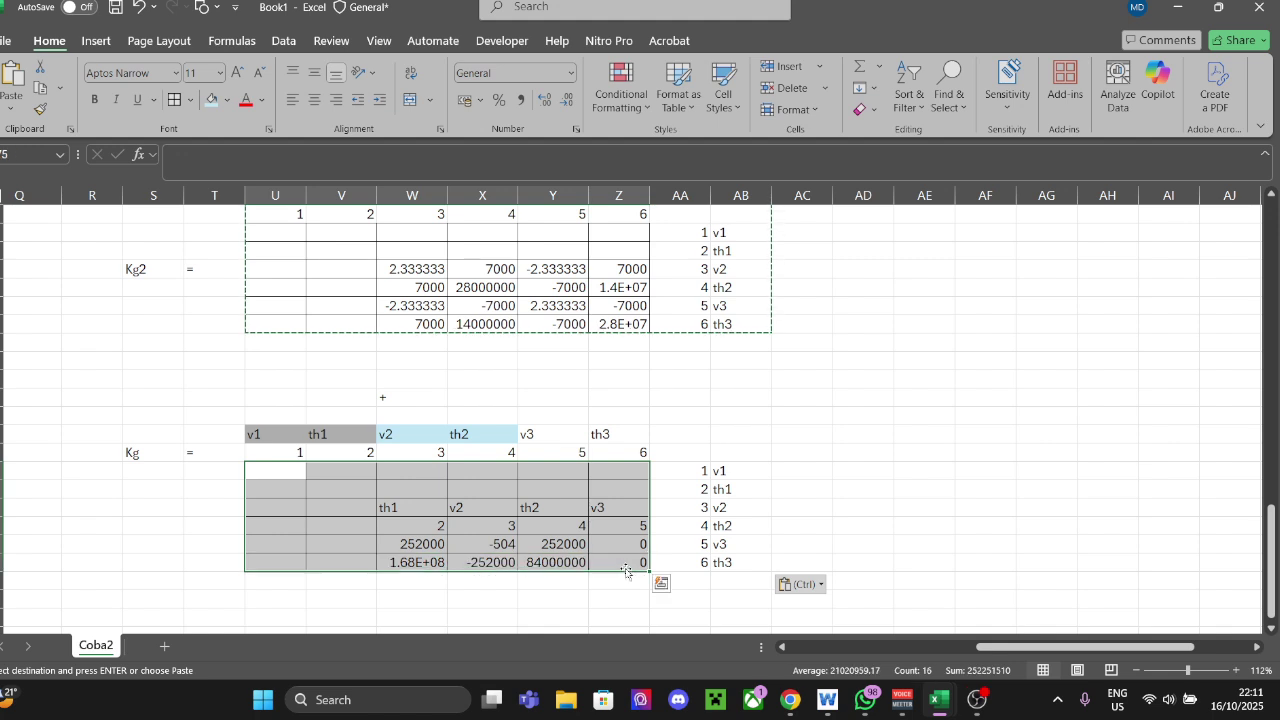
key(Delete)
click(288, 477)
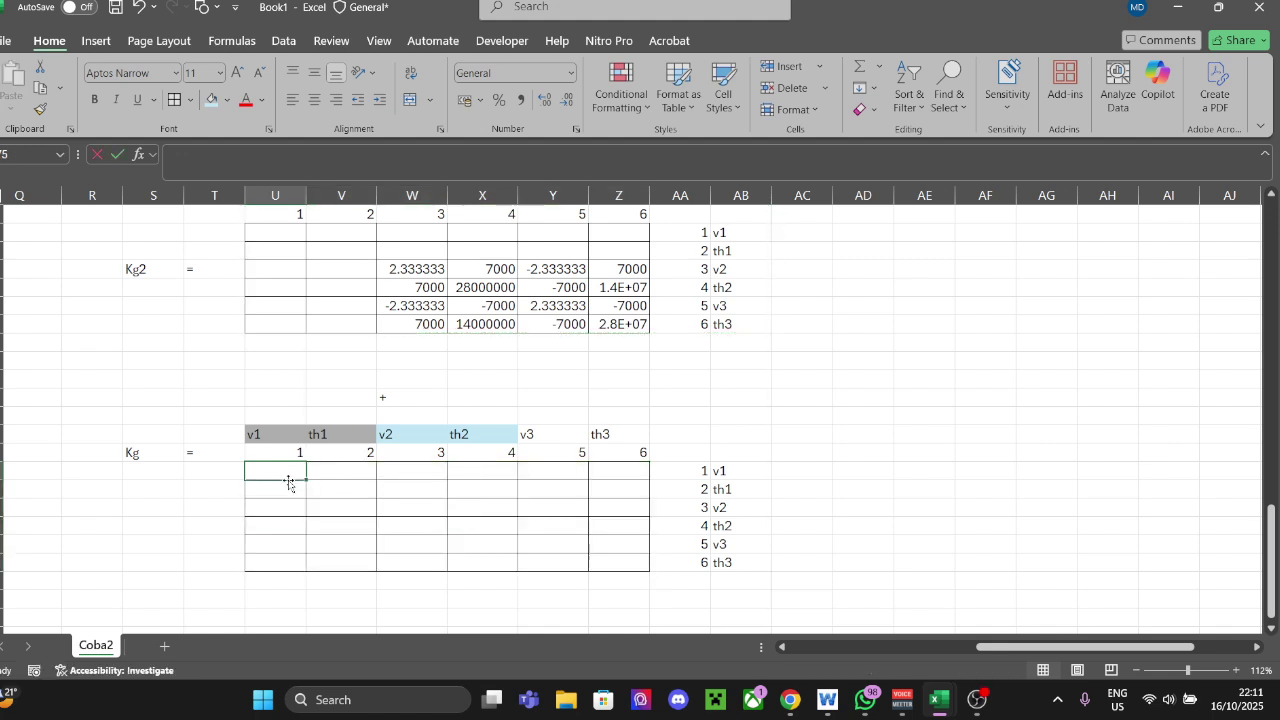
Step: Add the first entries of Kg2 and Kg1 in the first Kg cell with =U62+U50
text(=)
scroll(315, 452, up, 2)
click(275, 343)
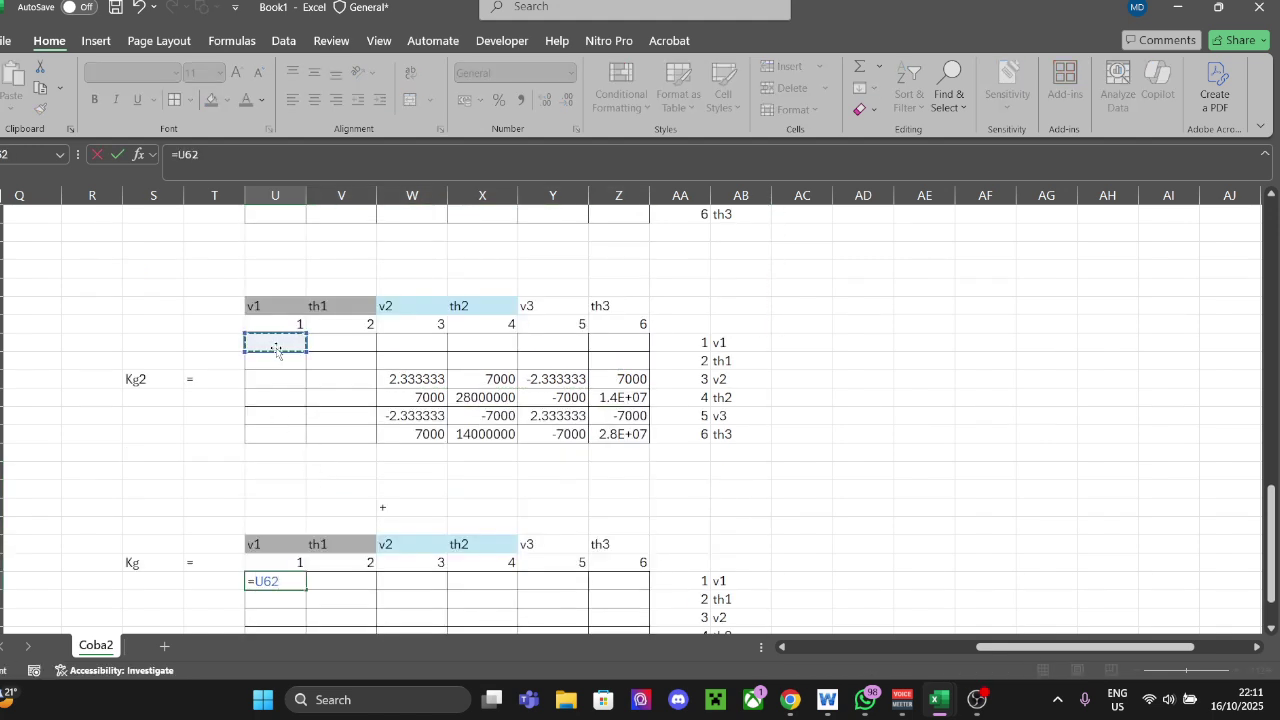
text(+)
scroll(277, 349, up, 3)
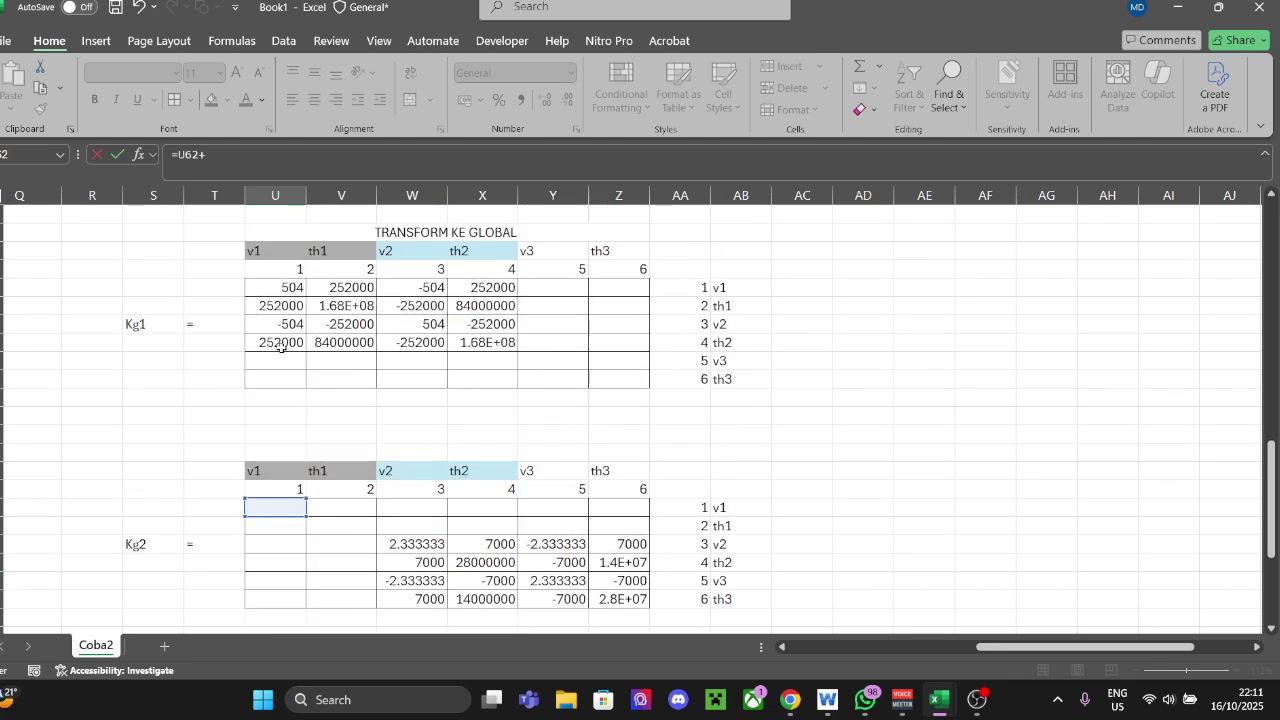
click(278, 290)
key(Return)
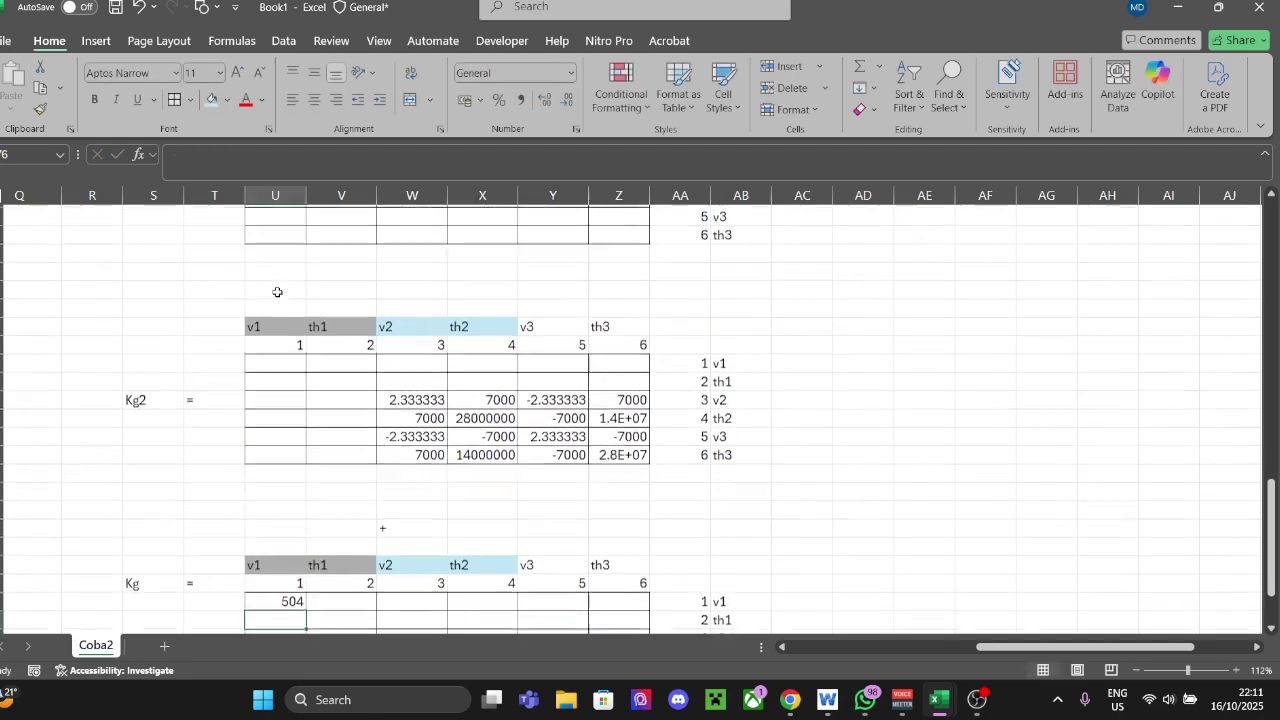
Step: Copy the sum formula from the first Kg cell across the v1 row to column 6
scroll(357, 386, down, 2)
click(286, 488)
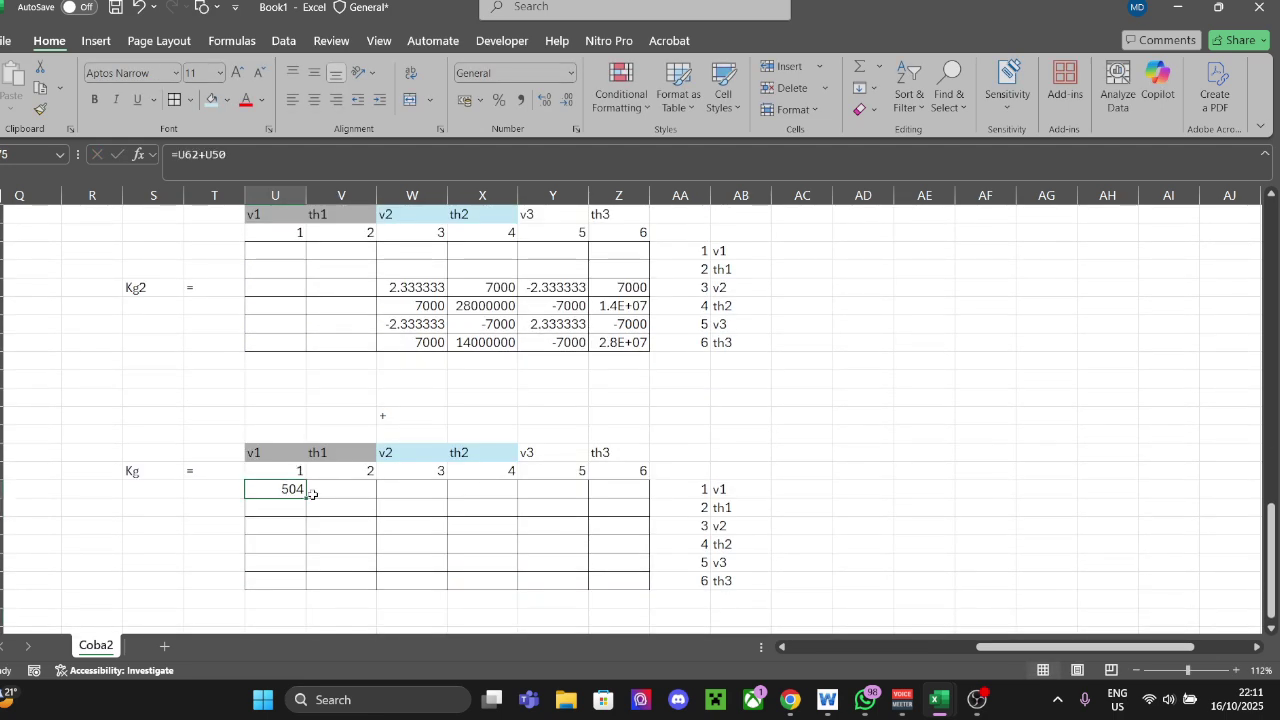
key(ctrl+c)
key(shift+Right)
key(shift+Right)
key(shift+Right)
key(shift+Right)
key(shift+Right)
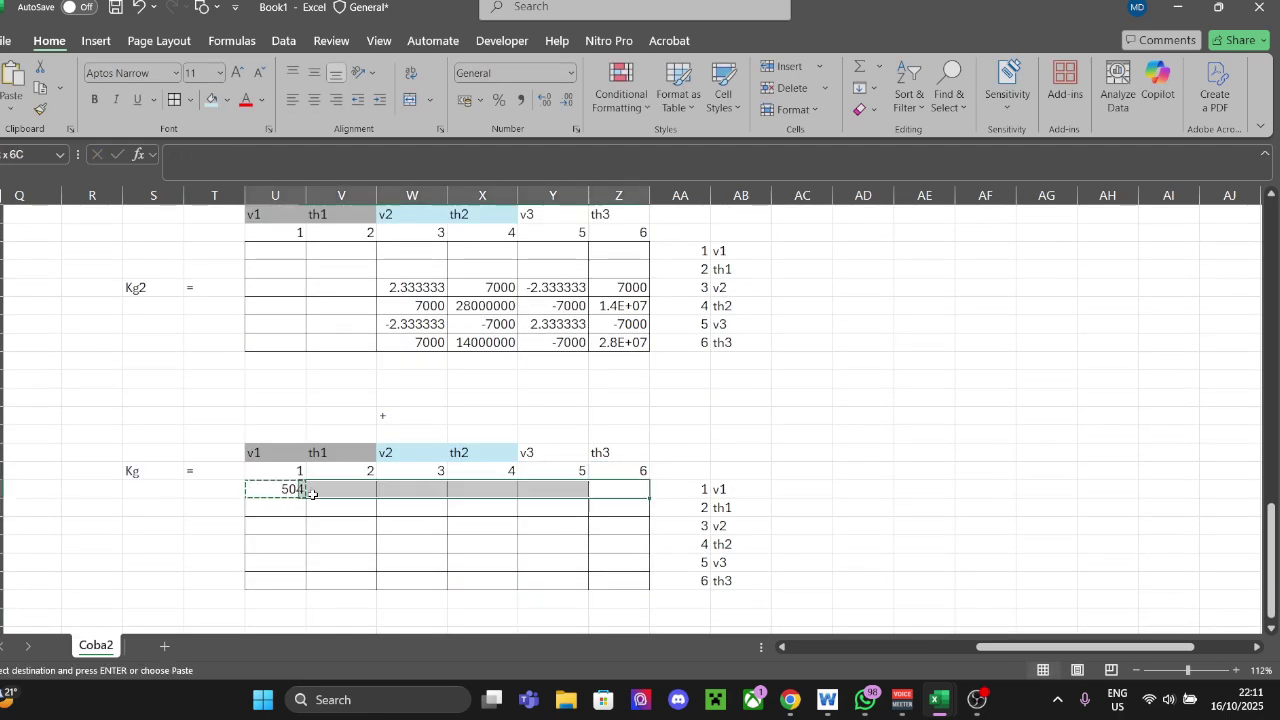
key(ctrl+v)
key(Left)
key(Left)
key(Left)
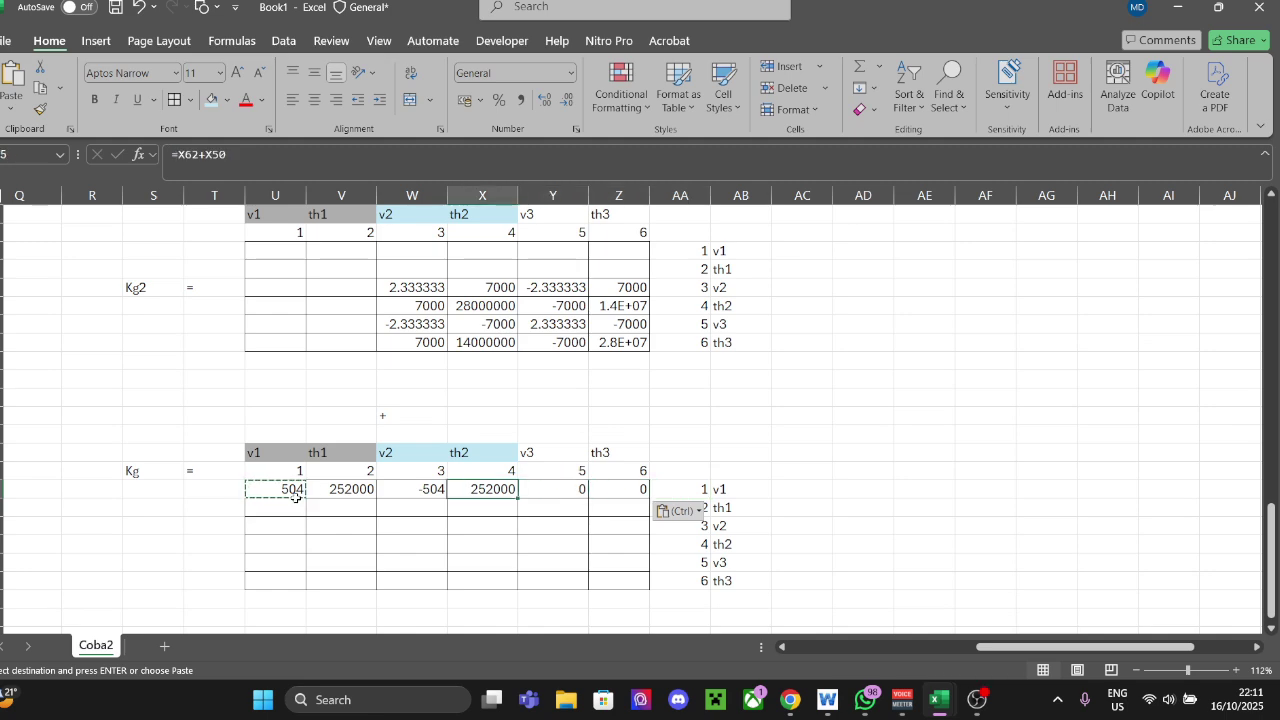
Step: Fill the first row's sum formulas down through all six rows of the Kg matrix
drag(300, 506, 645, 490)
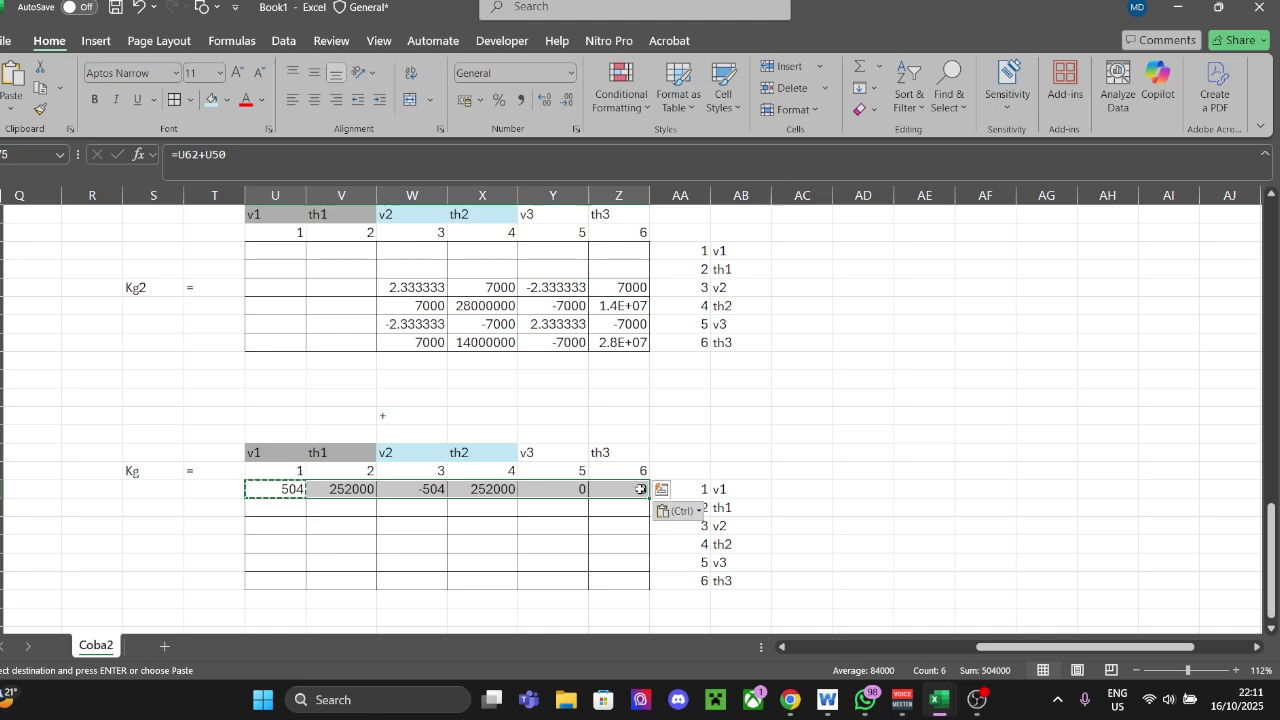
double_click(650, 497)
click(544, 527)
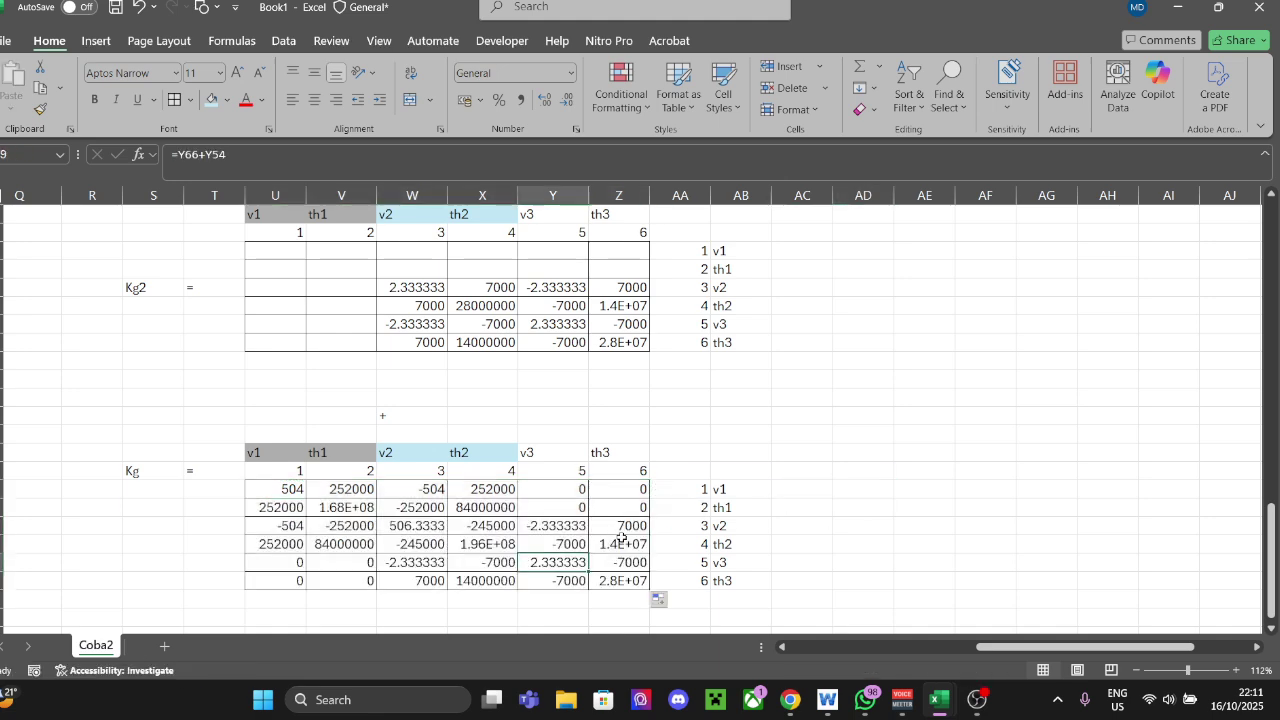
scroll(560, 522, up, 1)
scroll(700, 450, down, 3)
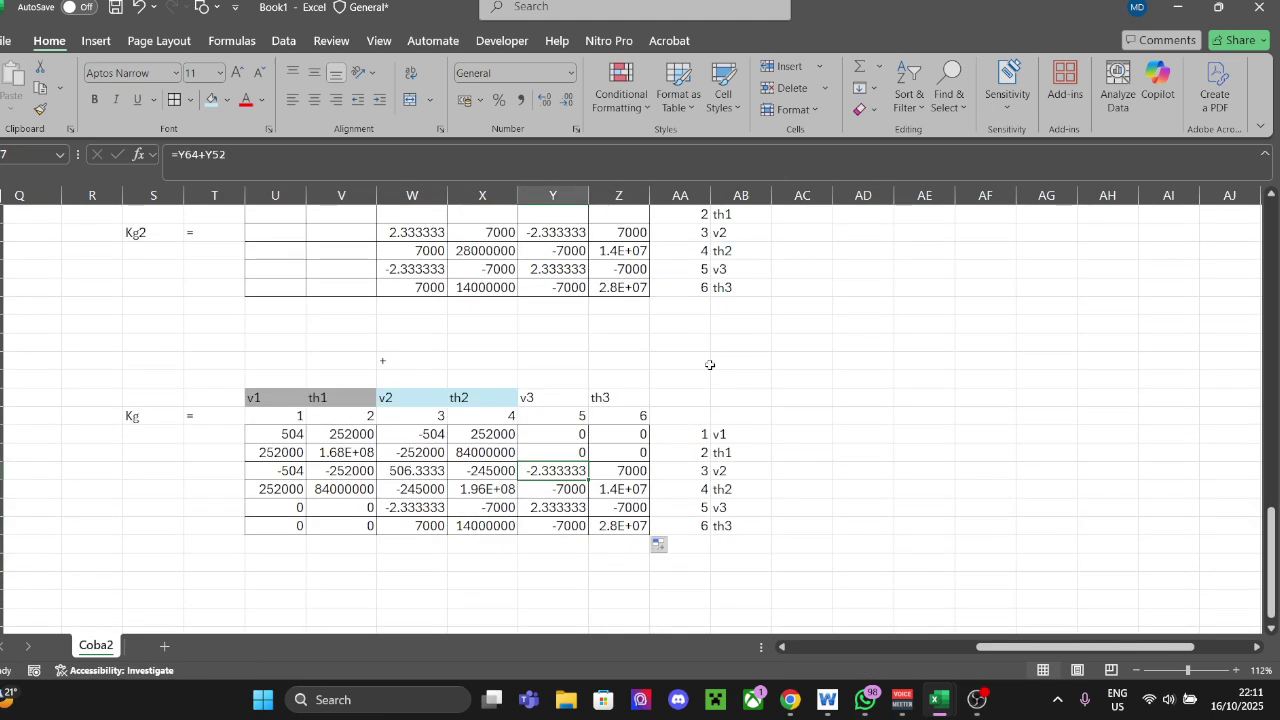
Step: Examine the local force vectors of both elements alongside the transformed global matrix Kg1
scroll(829, 366, up, 12)
scroll(984, 414, up, 1)
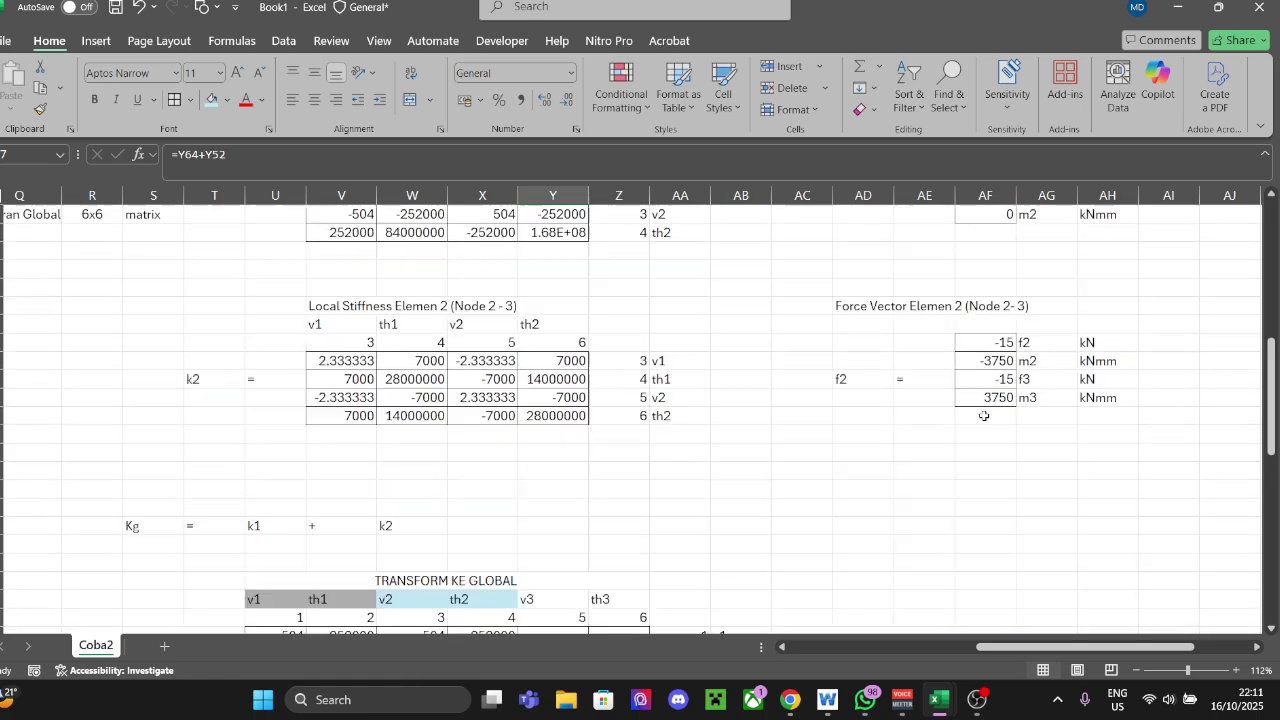
scroll(984, 414, down, 2)
scroll(984, 414, up, 2)
scroll(986, 418, down, 1)
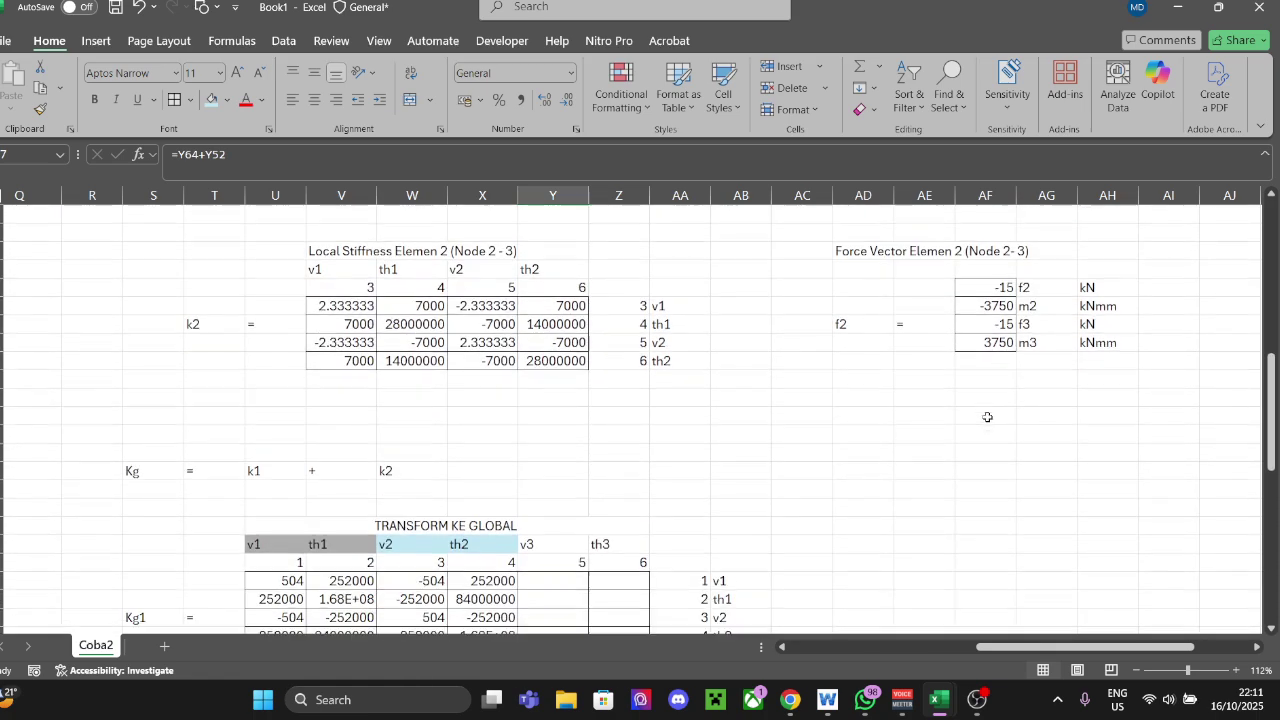
scroll(991, 420, up, 4)
scroll(991, 420, down, 7)
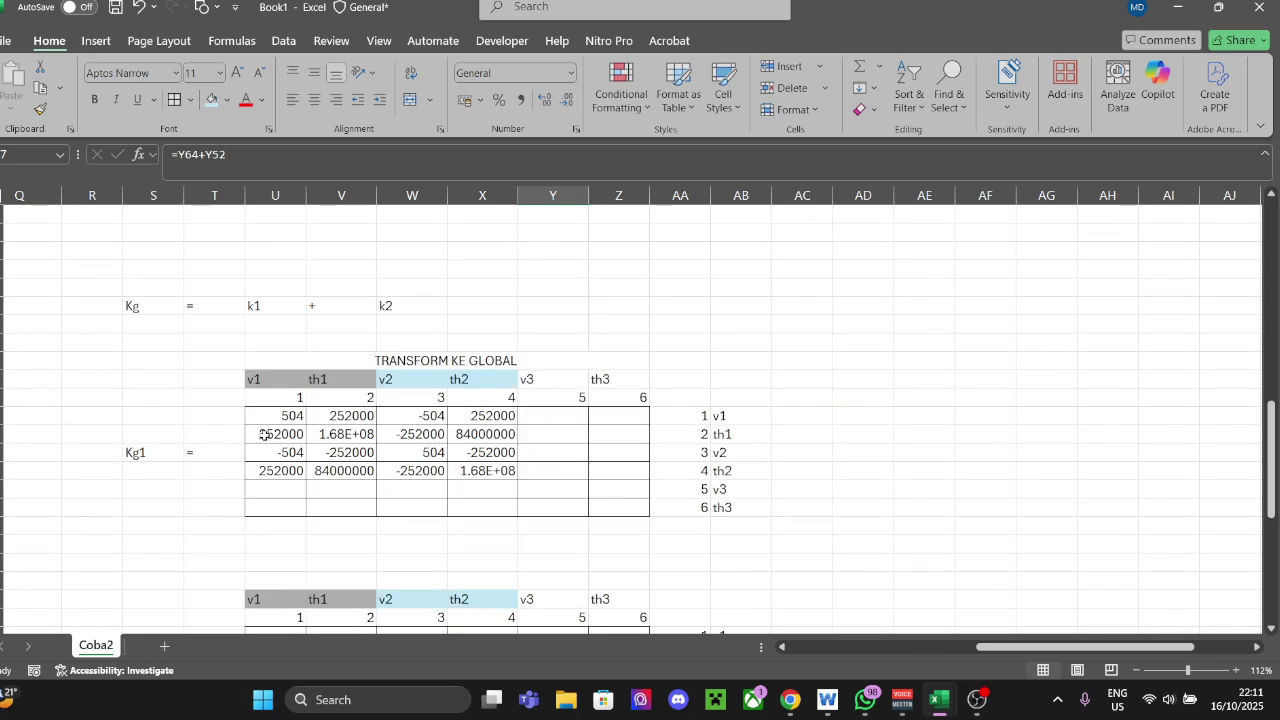
drag(255, 380, 702, 498)
scroll(702, 498, up, 4)
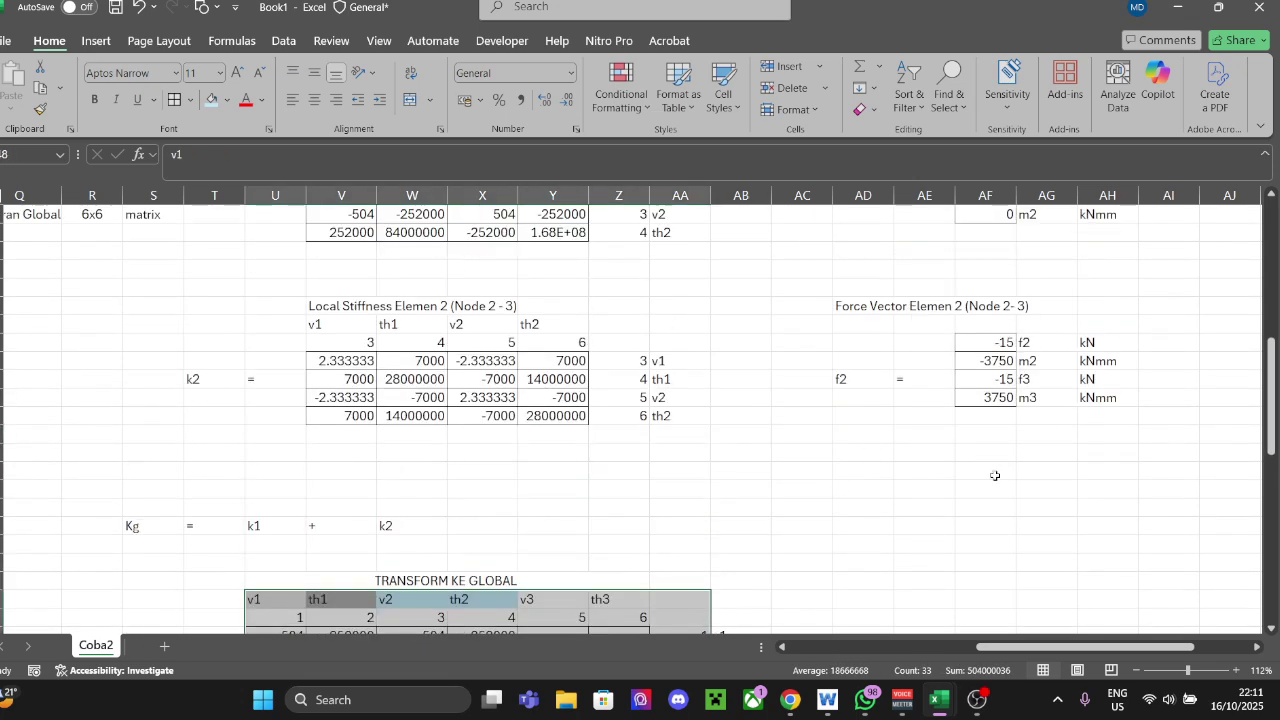
Step: Enter the label Fg1 and an equals sign in the area beside the Kg1 matrix, starting at cell AD51
click(990, 489)
scroll(882, 500, down, 3)
click(838, 455)
click(884, 488)
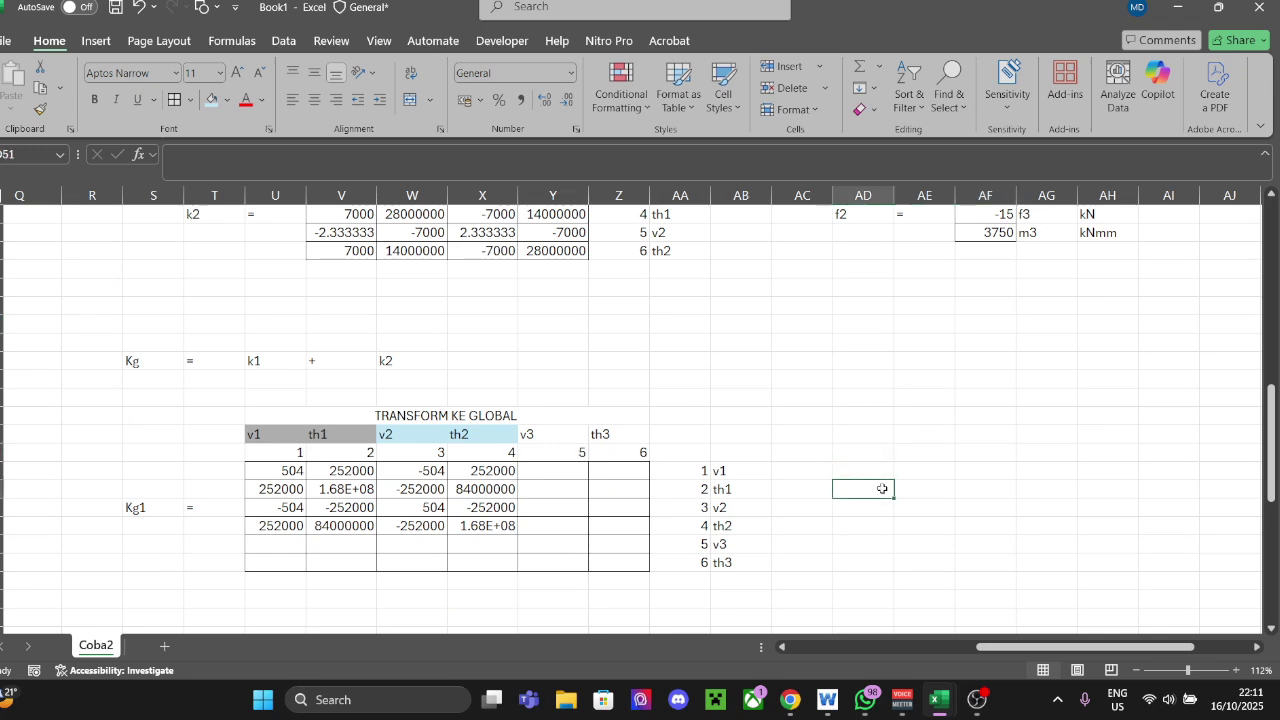
text(Fg1)
key(Tab)
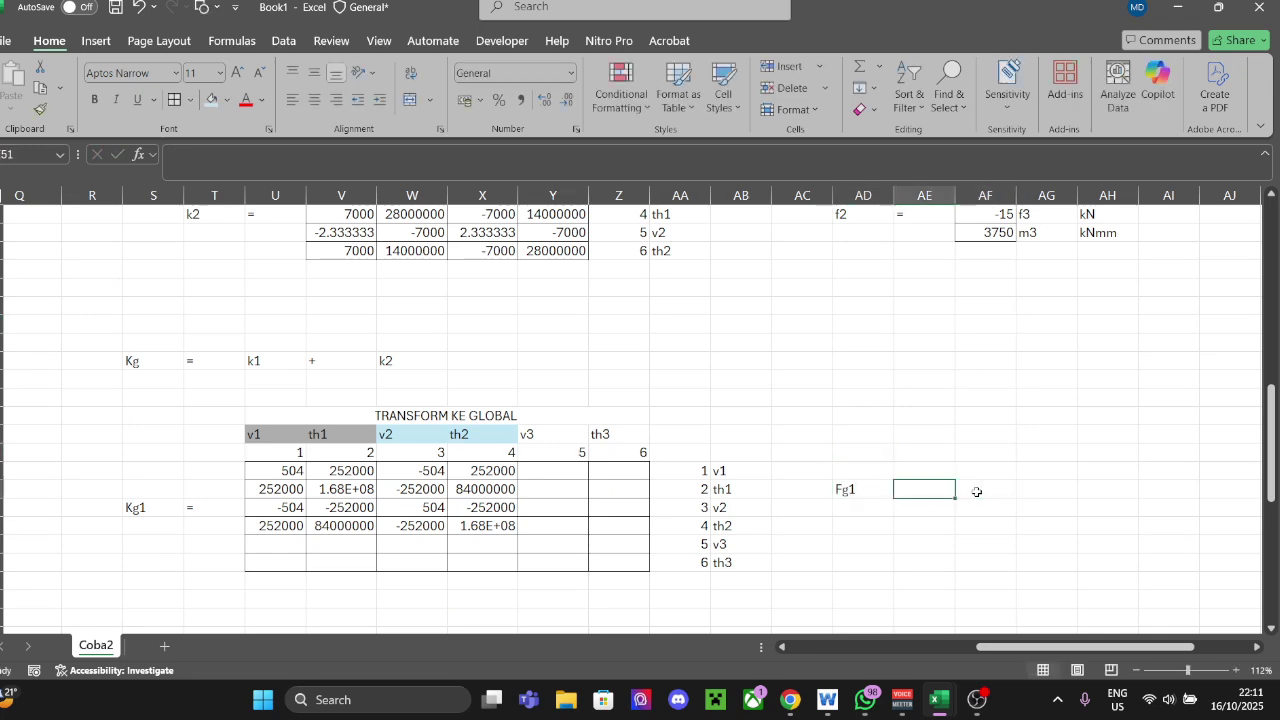
text(=)
key(Tab)
Step: Add borders to the six empty cells of the Fg1 vector, level with the Kg1 rows from v1 to th3
key(Up)
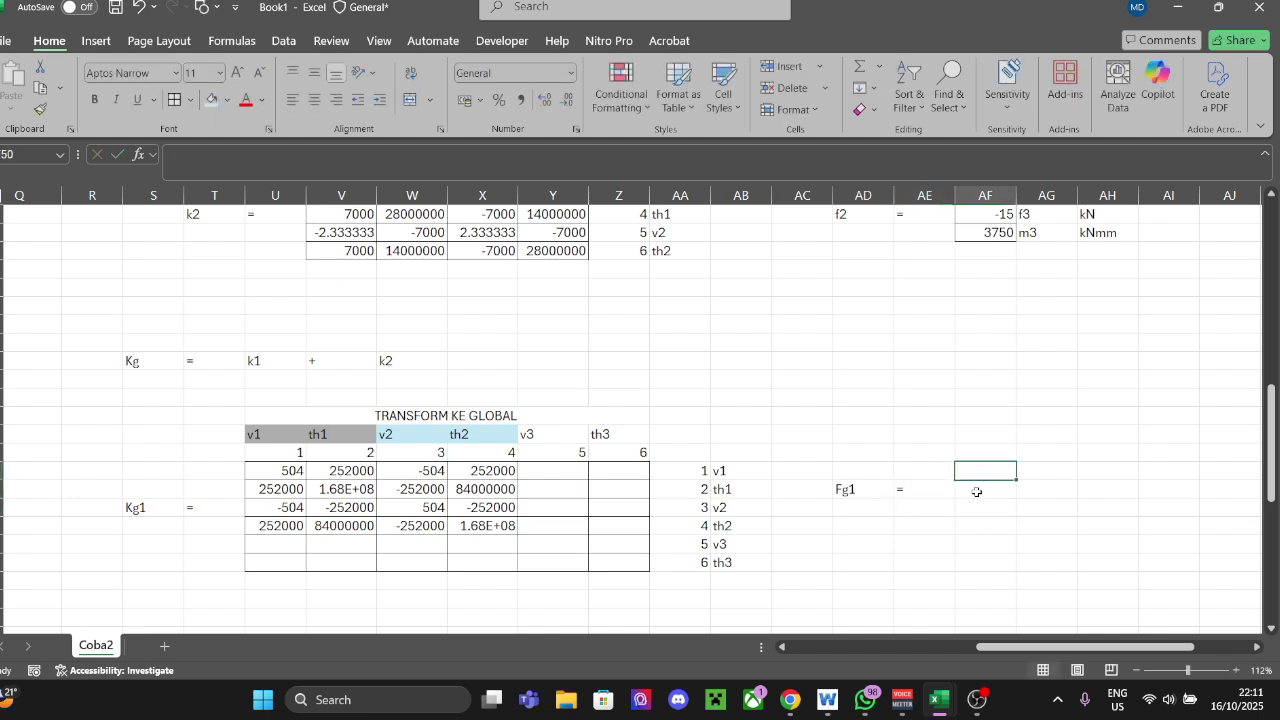
drag(998, 469, 988, 562)
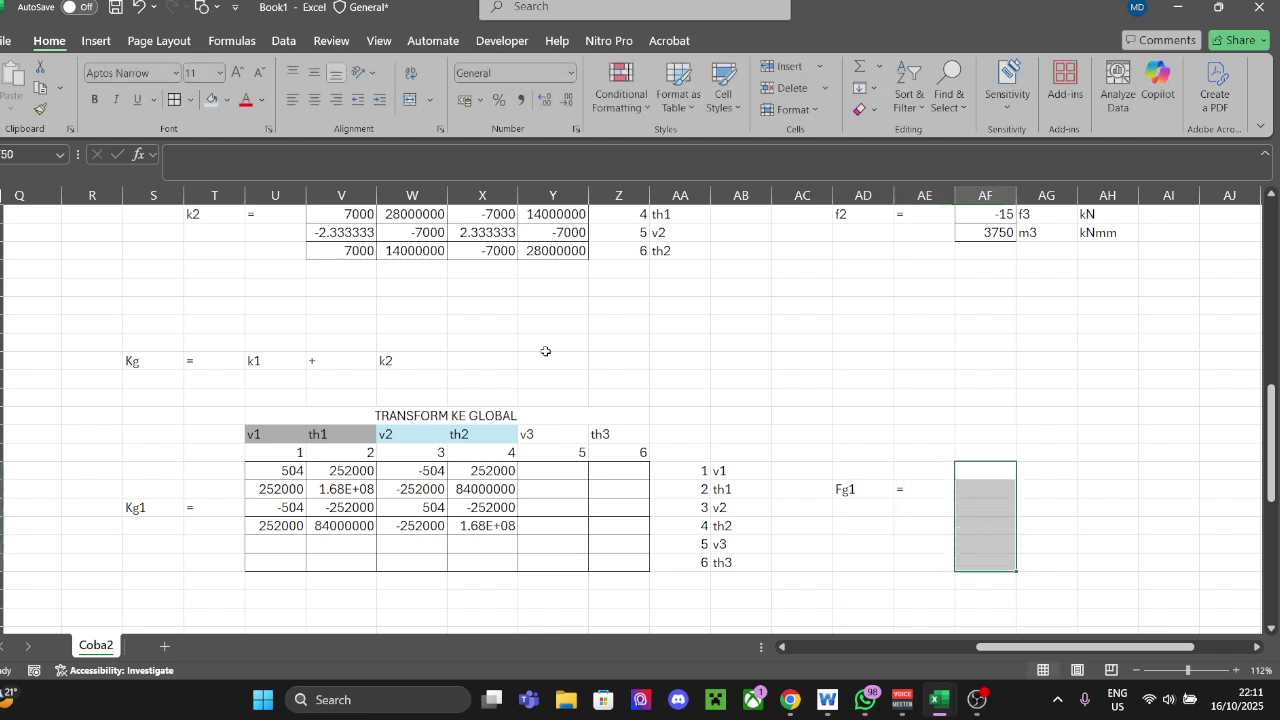
click(170, 100)
click(982, 472)
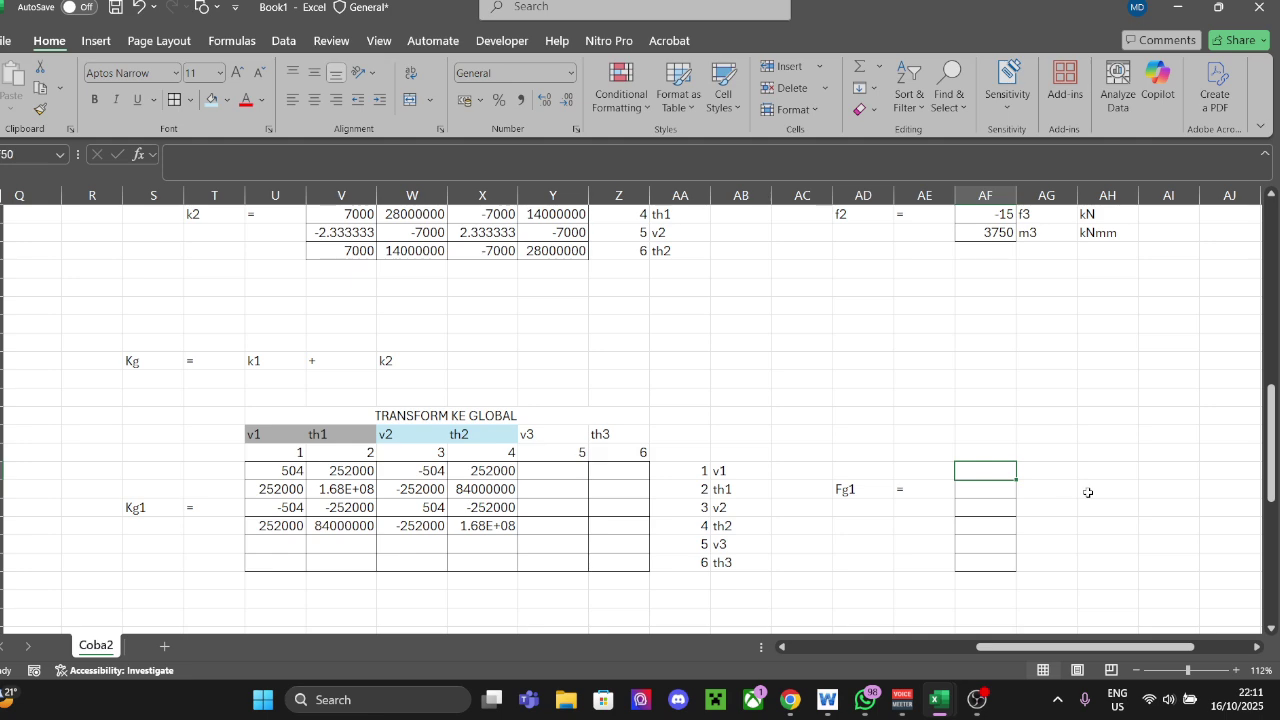
Step: Number the six rows of the Fg1 vector from 1 to 6 in column AG
key(Right)
scroll(1105, 474, up, 5)
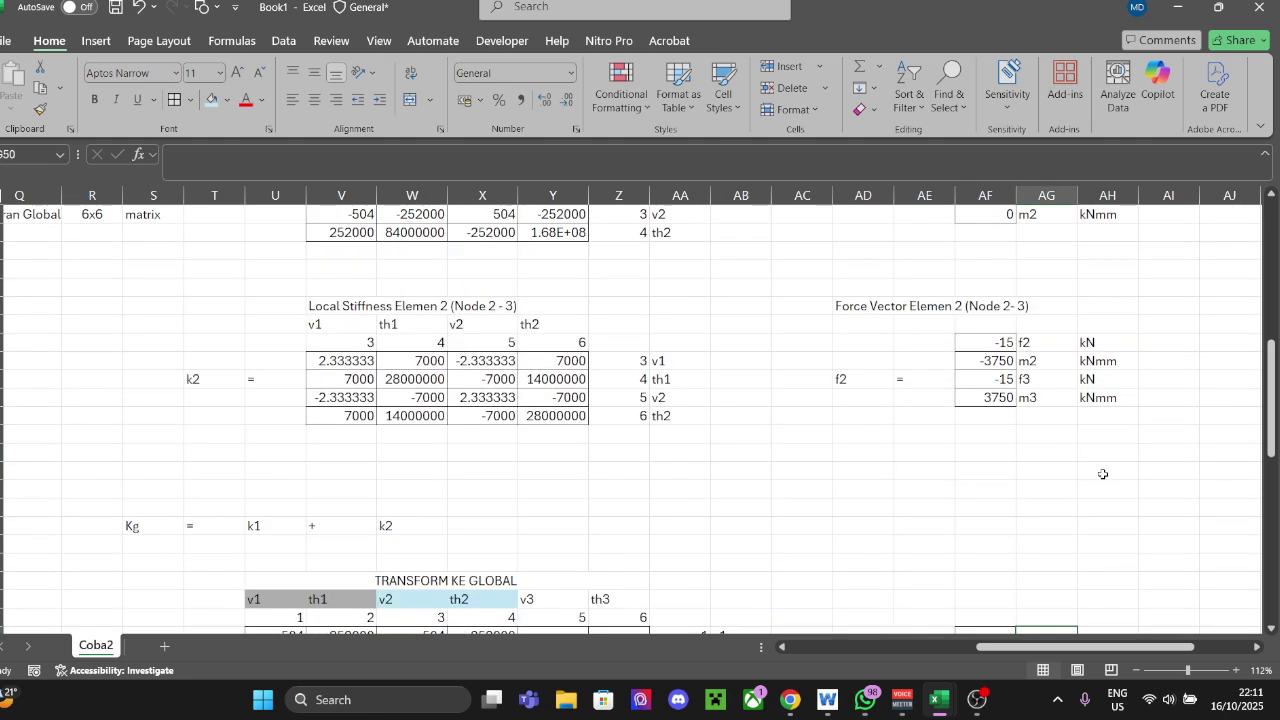
scroll(1110, 474, down, 6)
text(1 )
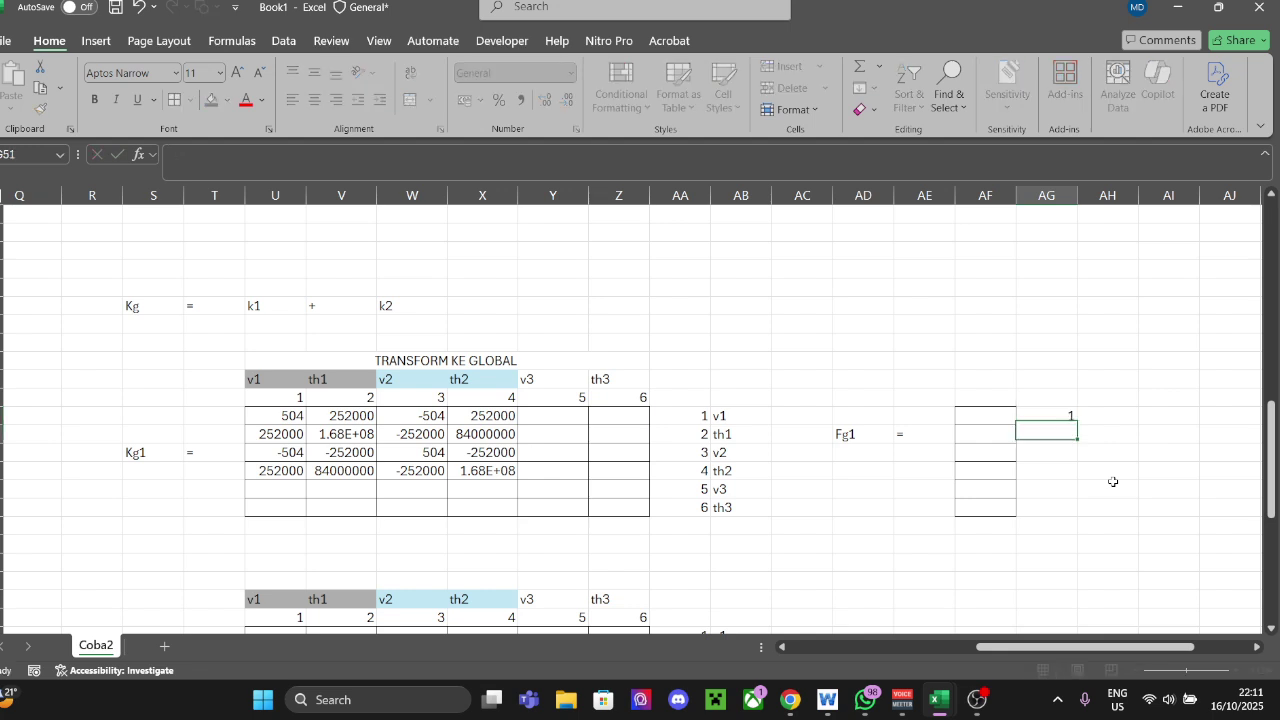
text(2 3 4 5 6)
Step: Label rows 1 and 2 of the Fg1 vector f1 and m1 in column AH
click(1113, 482)
key(Up)
key(Up)
key(Up)
key(Up)
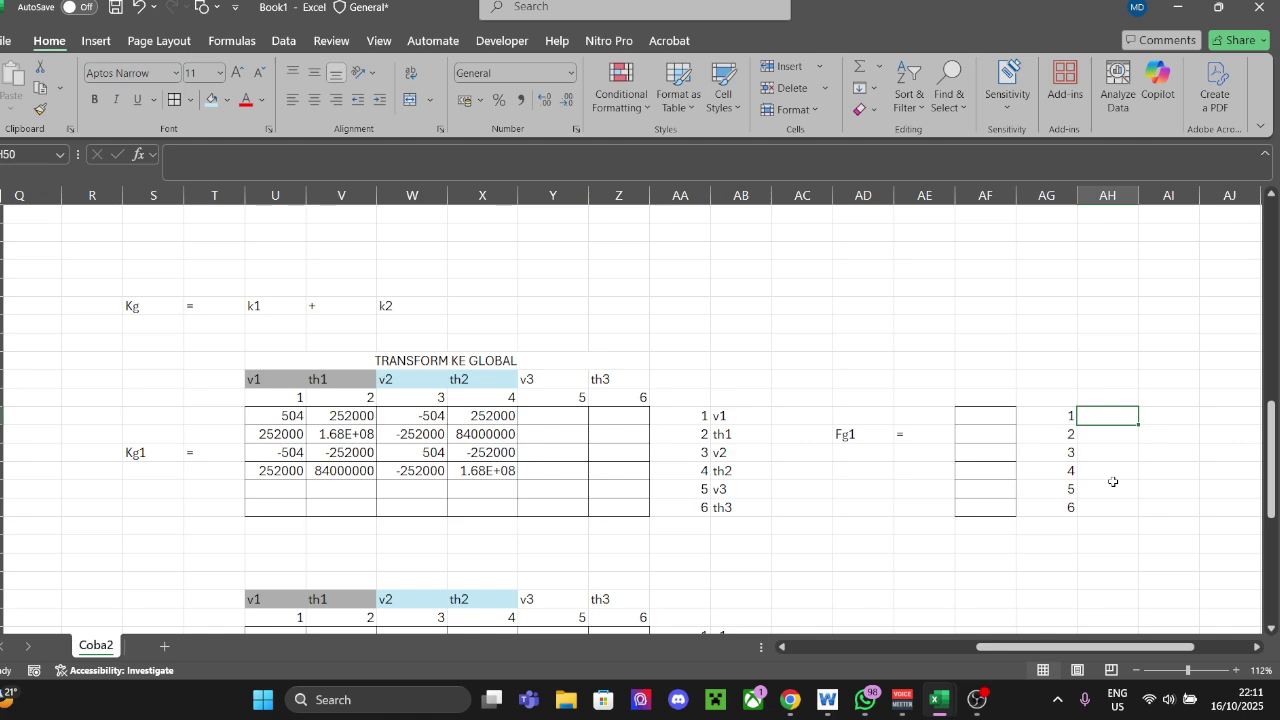
key(Left)
key(Left)
key(Right)
key(Right)
text(f1)
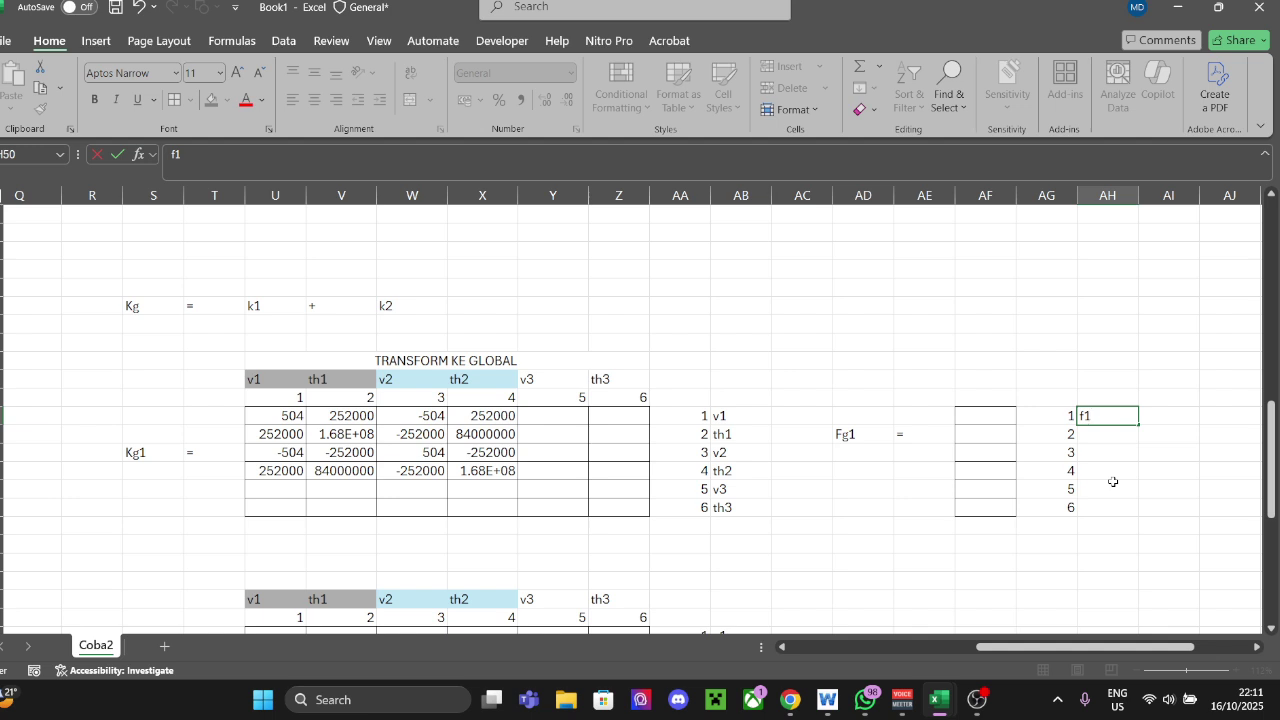
key(Return)
text(m1)
key(Return)
Step: Label rows 3 to 6 of the Fg1 vector f2, m2, f3 and m3
text(f1)
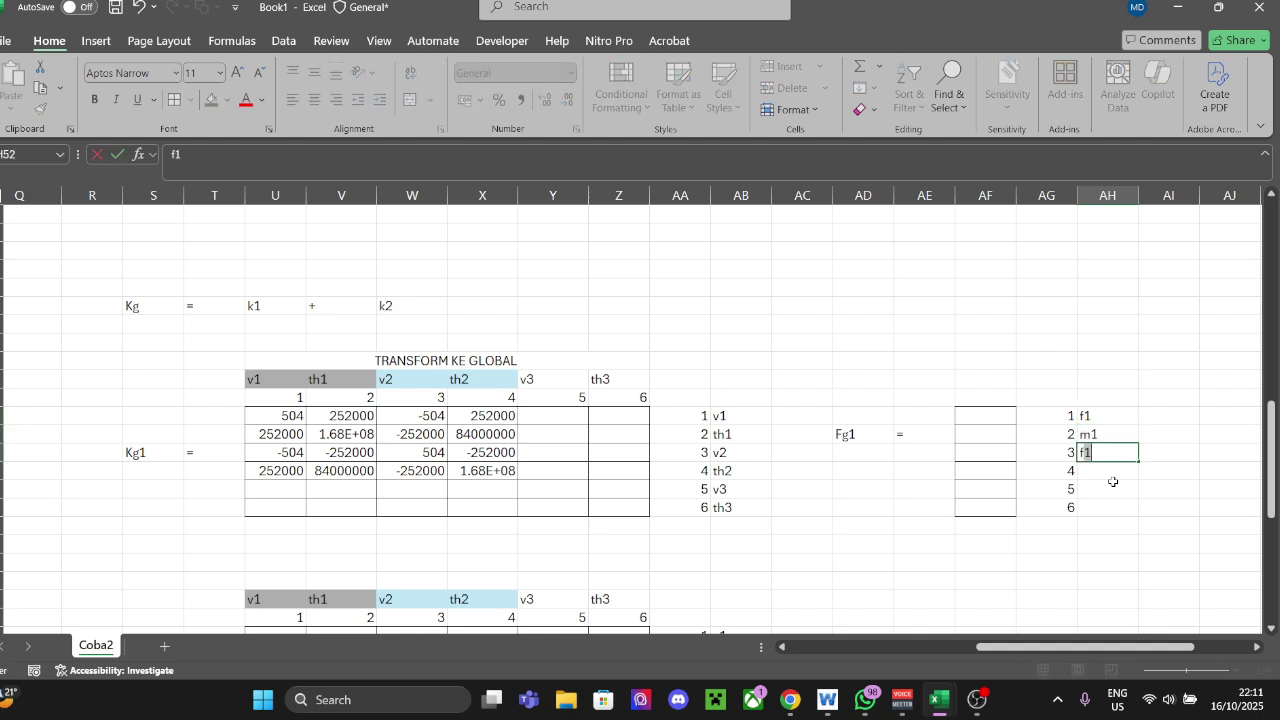
key(BackSpace)
text(2)
key(Return)
text(m2)
key(Return)
text(f3)
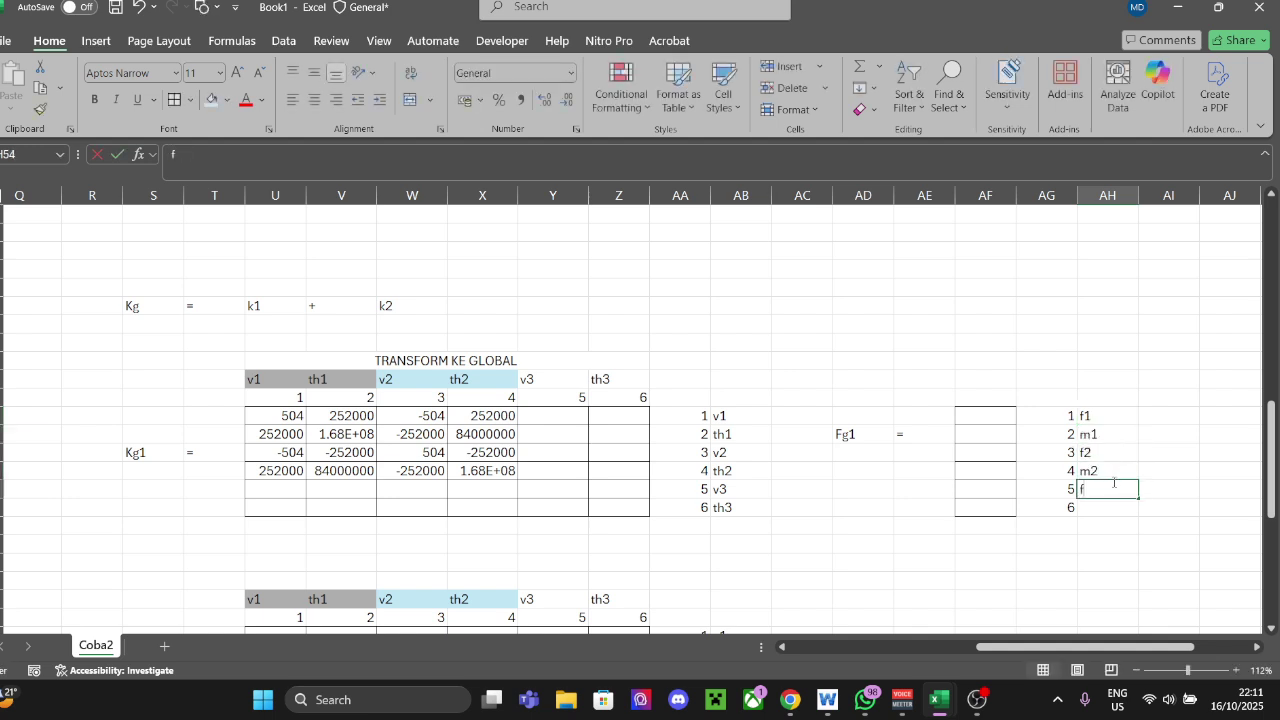
key(Return)
text(,3)
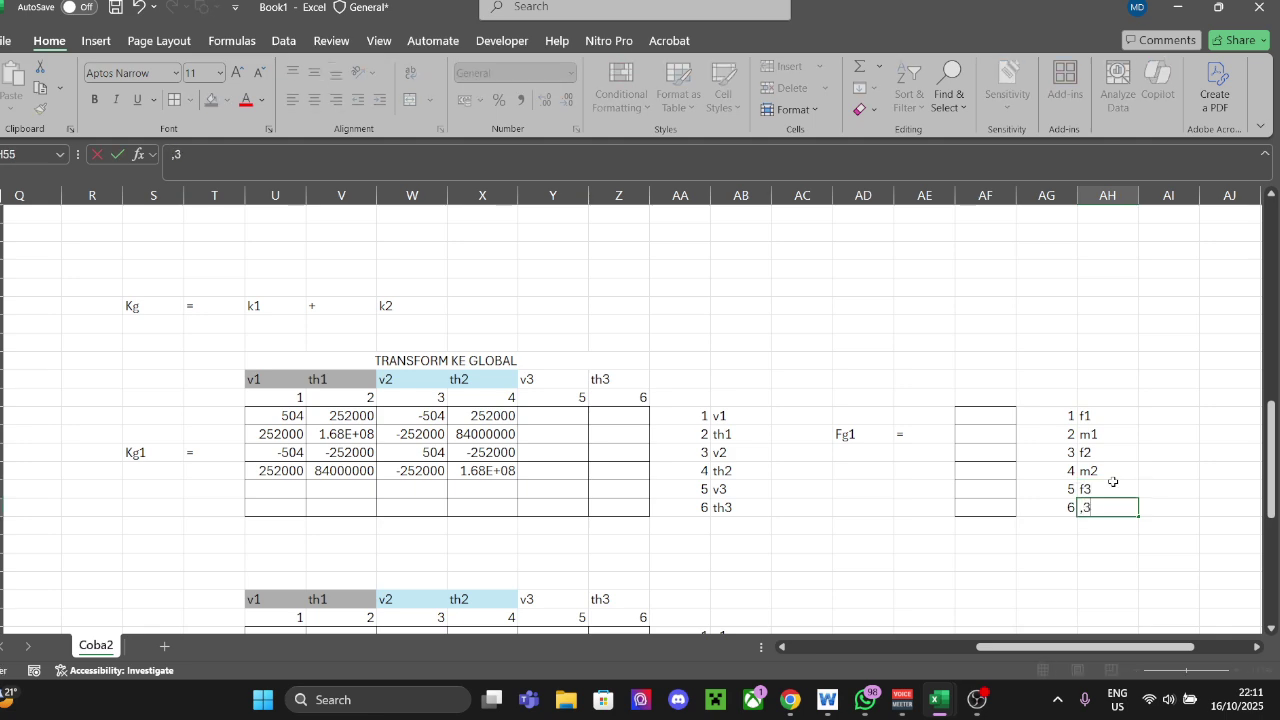
key(BackSpace)
key(BackSpace)
text(m3)
key(Return)
Step: Link the f1 row of Fg1 to the f1 force of element 1's force vector
key(Left)
key(Left)
key(Up)
key(Up)
key(Up)
key(Up)
key(Up)
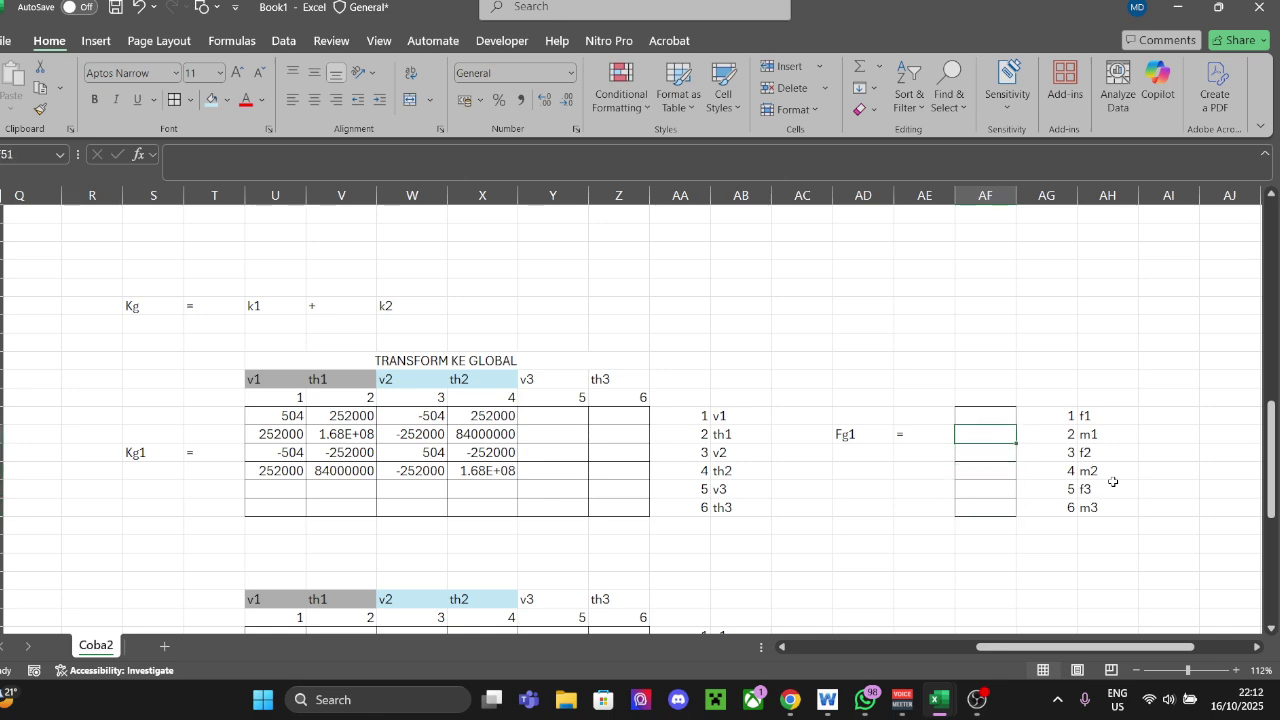
click(1130, 436)
click(1006, 414)
scroll(1018, 447, up, 4)
text(=)
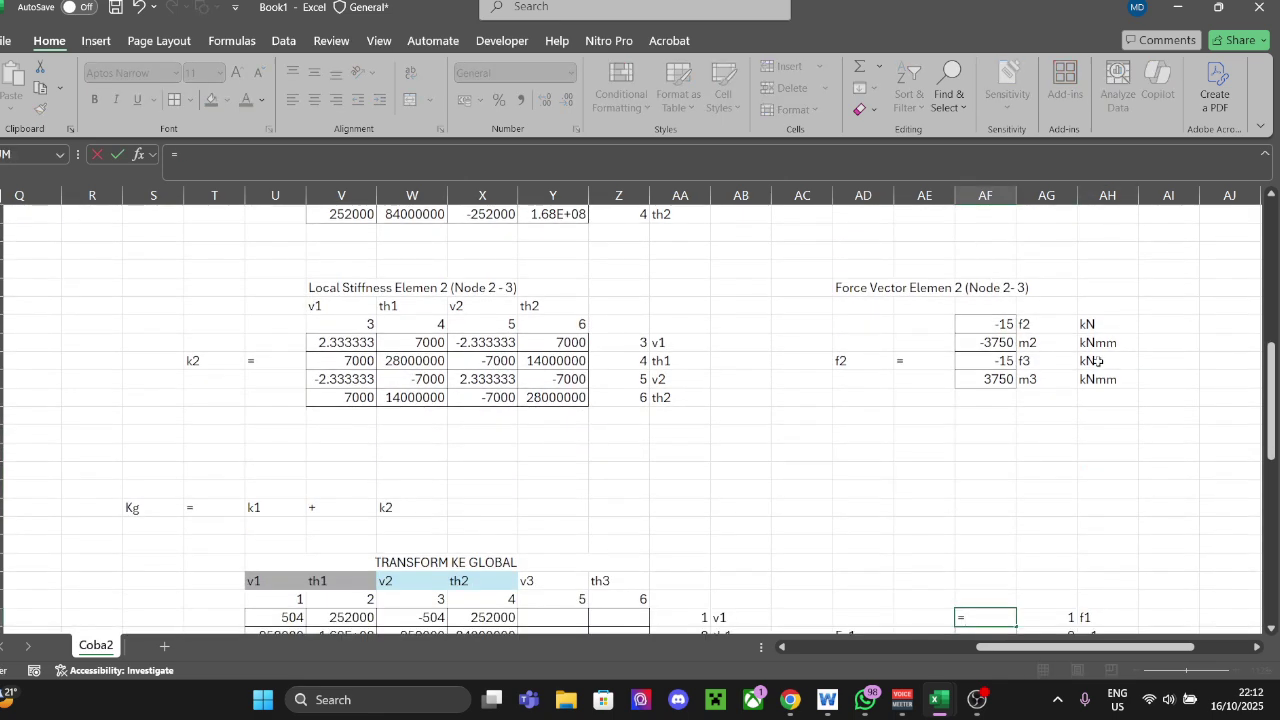
scroll(988, 322, up, 4)
click(1000, 360)
key(Return)
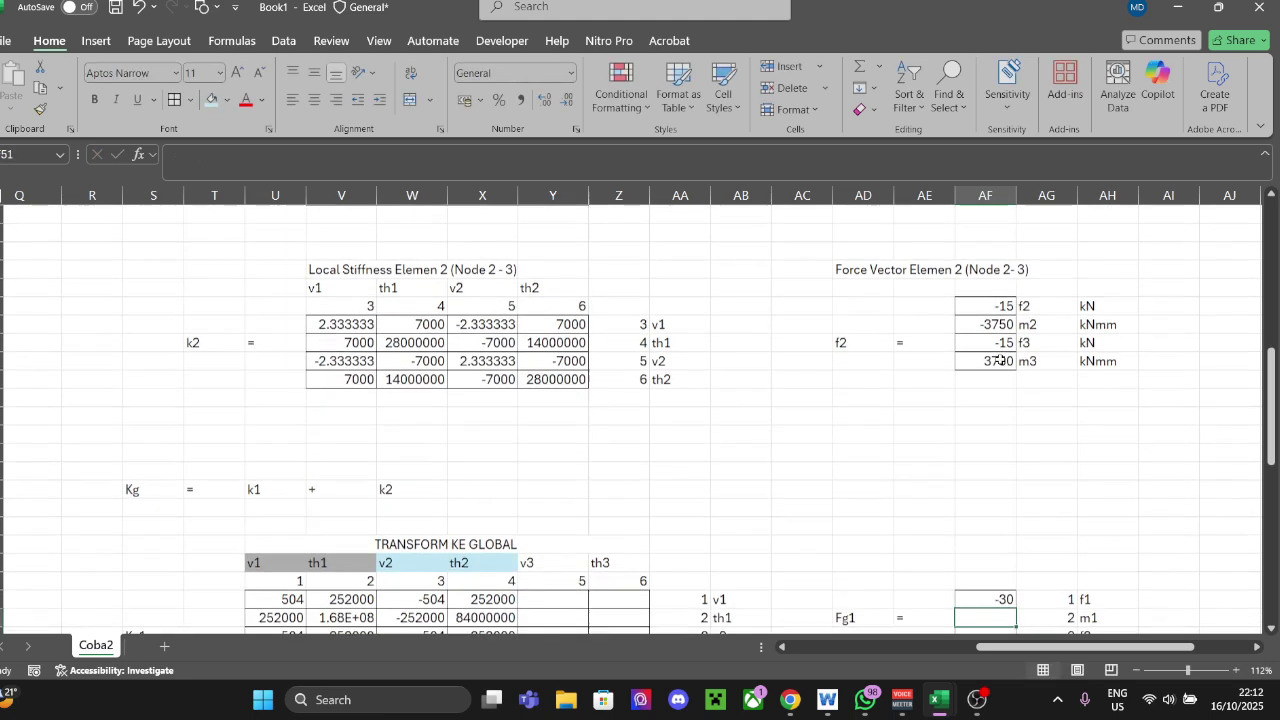
Step: Try to fill the m1 row of Fg1 with a link to cell AF27
text(=)
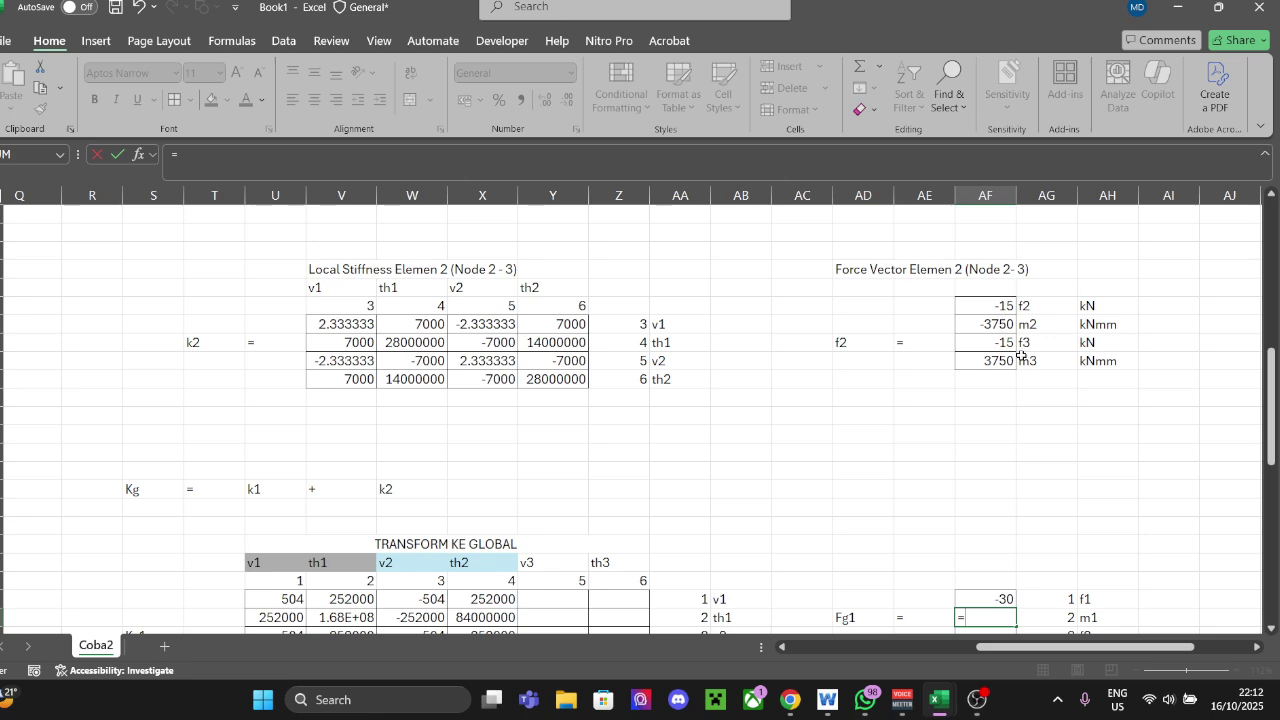
scroll(1020, 355, up, 3)
scroll(1005, 337, down, 2)
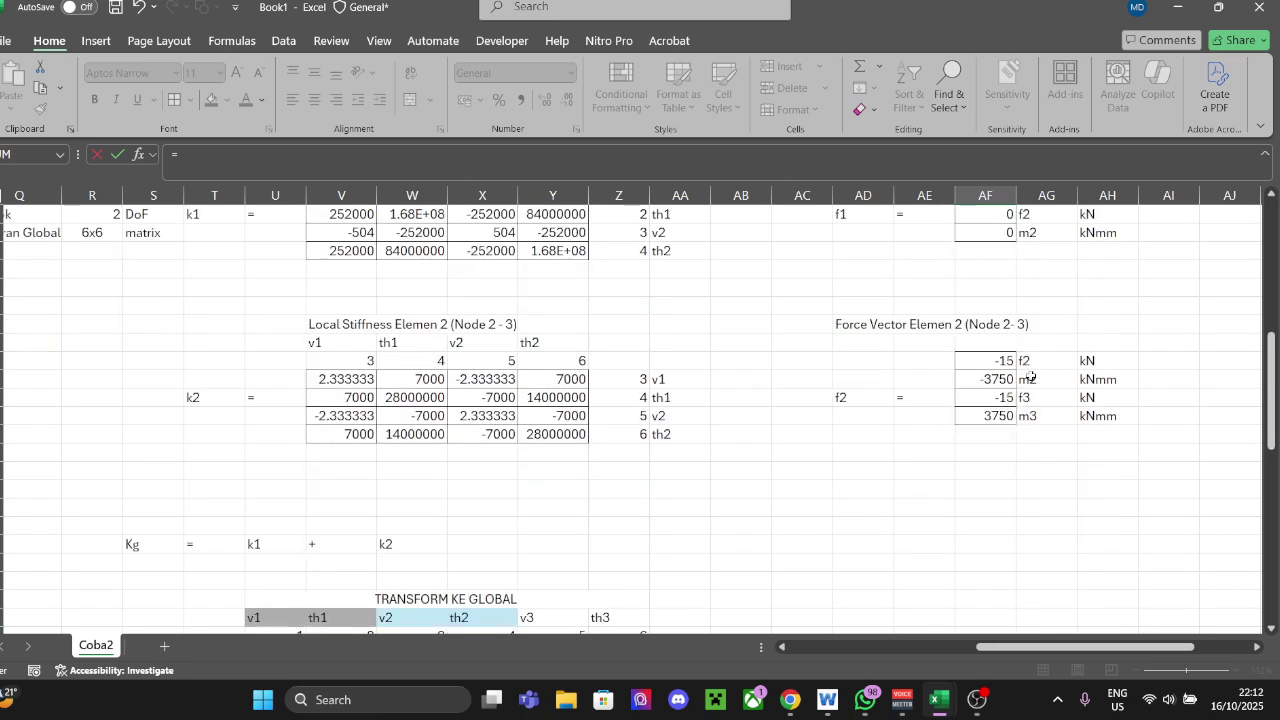
scroll(1005, 337, up, 1)
click(990, 290)
key(Return)
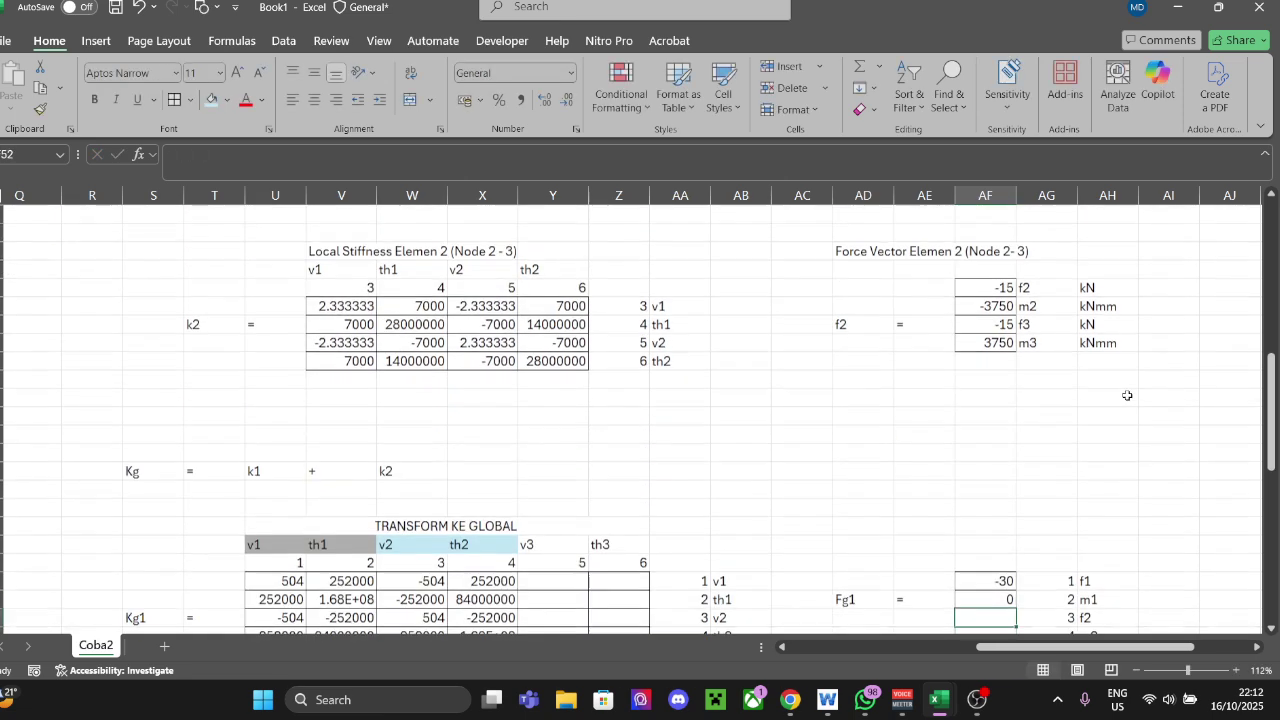
Step: Replace the m1 row's formula in Fg1 with =AF25, the m1 moment of element 1
scroll(999, 599, down, 1)
click(990, 566)
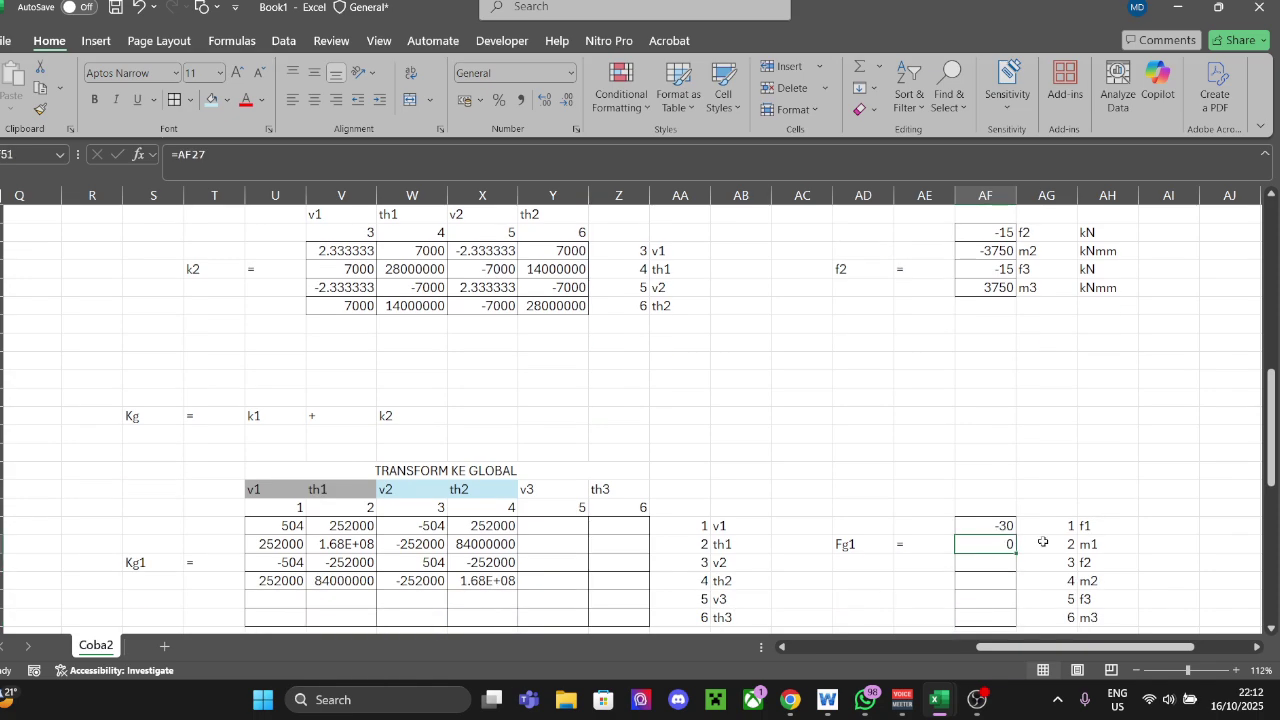
scroll(1010, 400, up, 1)
text(=)
scroll(1013, 284, up, 3)
click(985, 310)
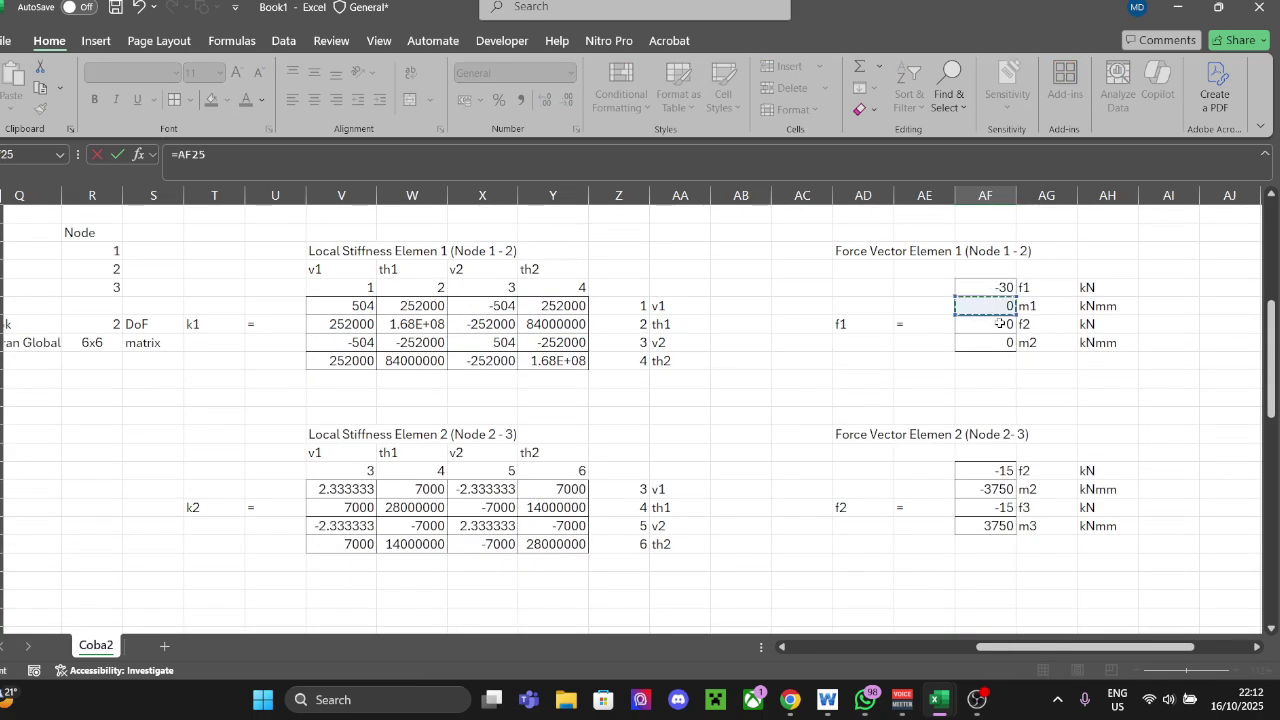
key(Return)
Step: Fill the f2 row of Fg1 with the sum of element 1's f2 in AF26 and element 2's f2
text(=)
scroll(1111, 471, up, 3)
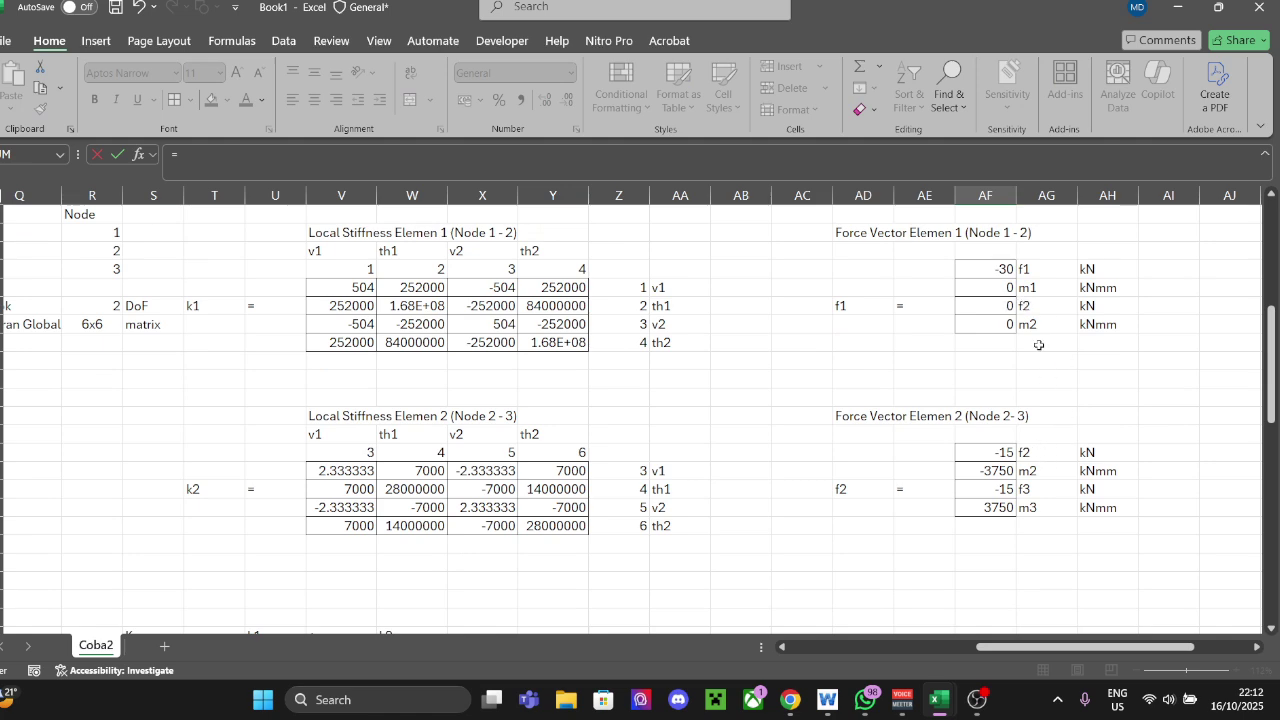
click(1000, 310)
text(+)
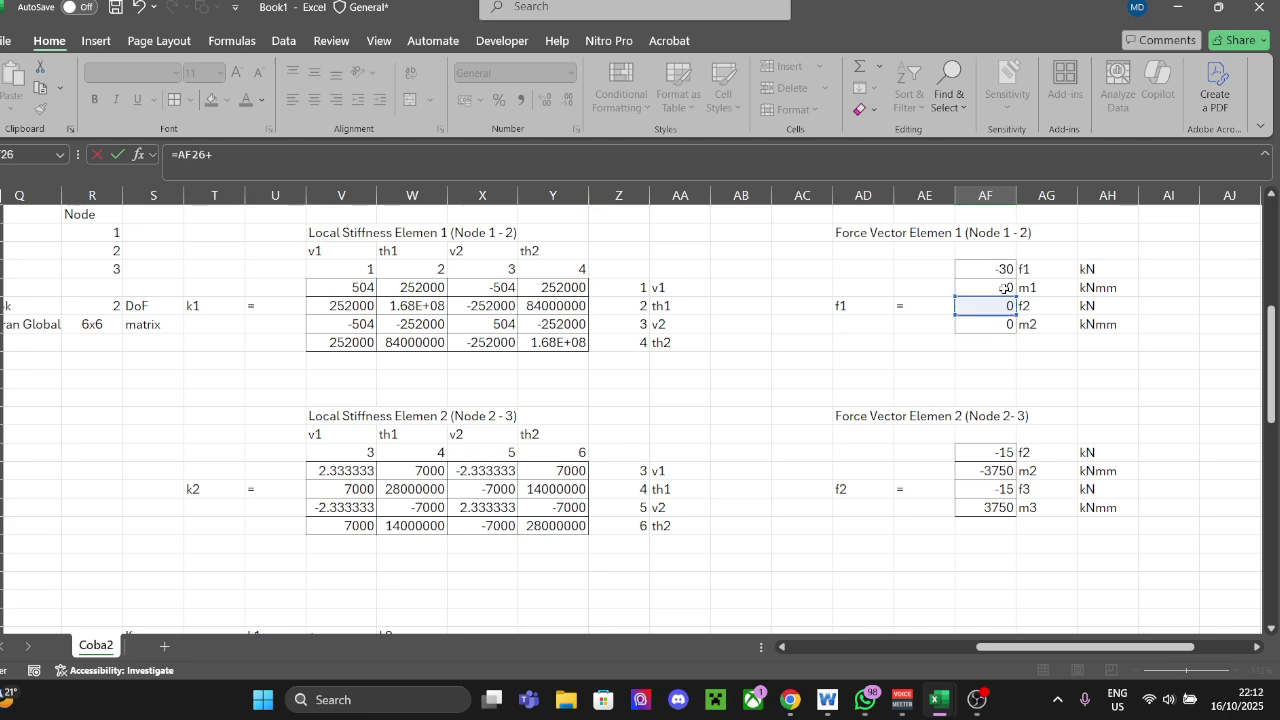
click(987, 453)
key(Return)
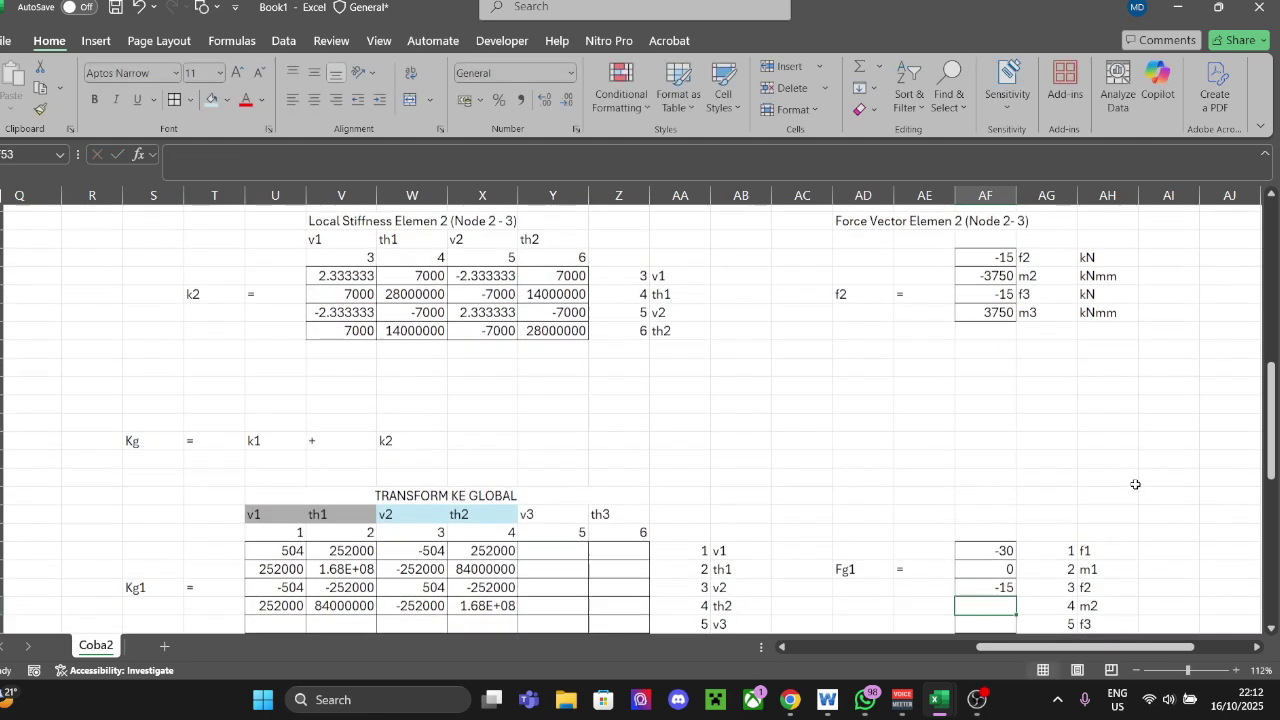
Step: Fill the m2 row of Fg1 with =AF35+AF27, adding the m2 moments of both elements
text(=)
scroll(1146, 434, up, 3)
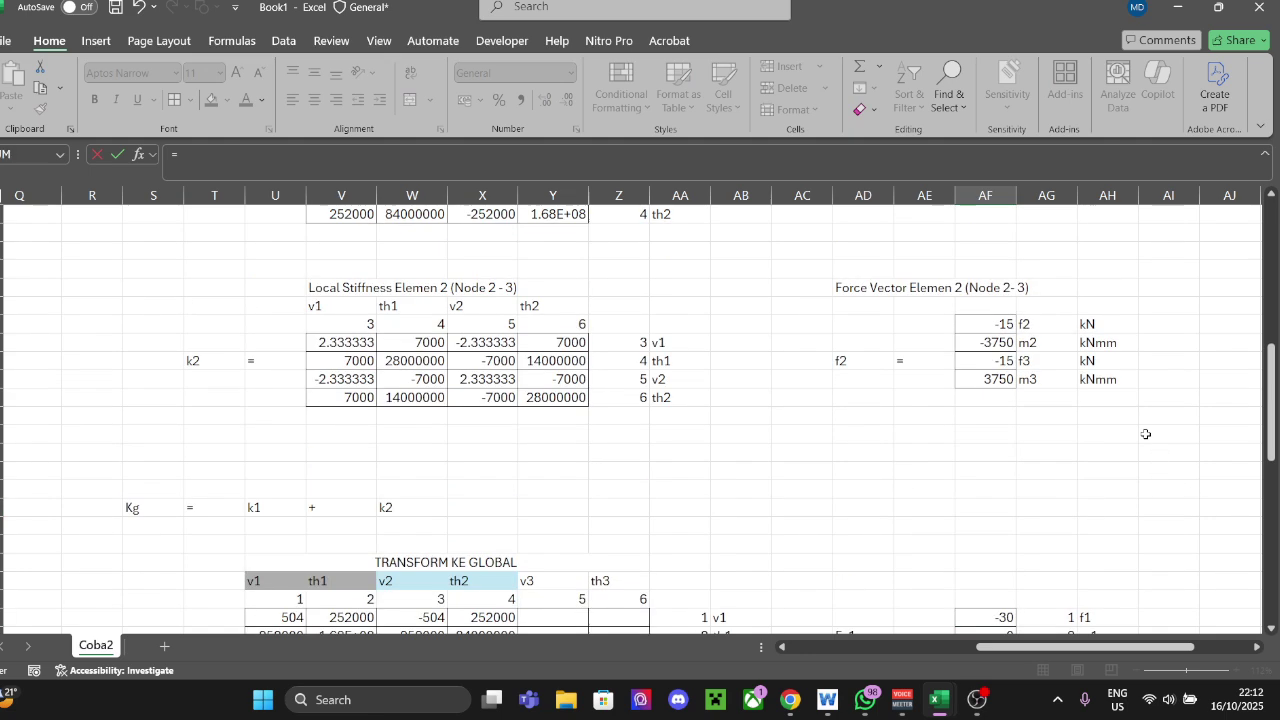
click(998, 344)
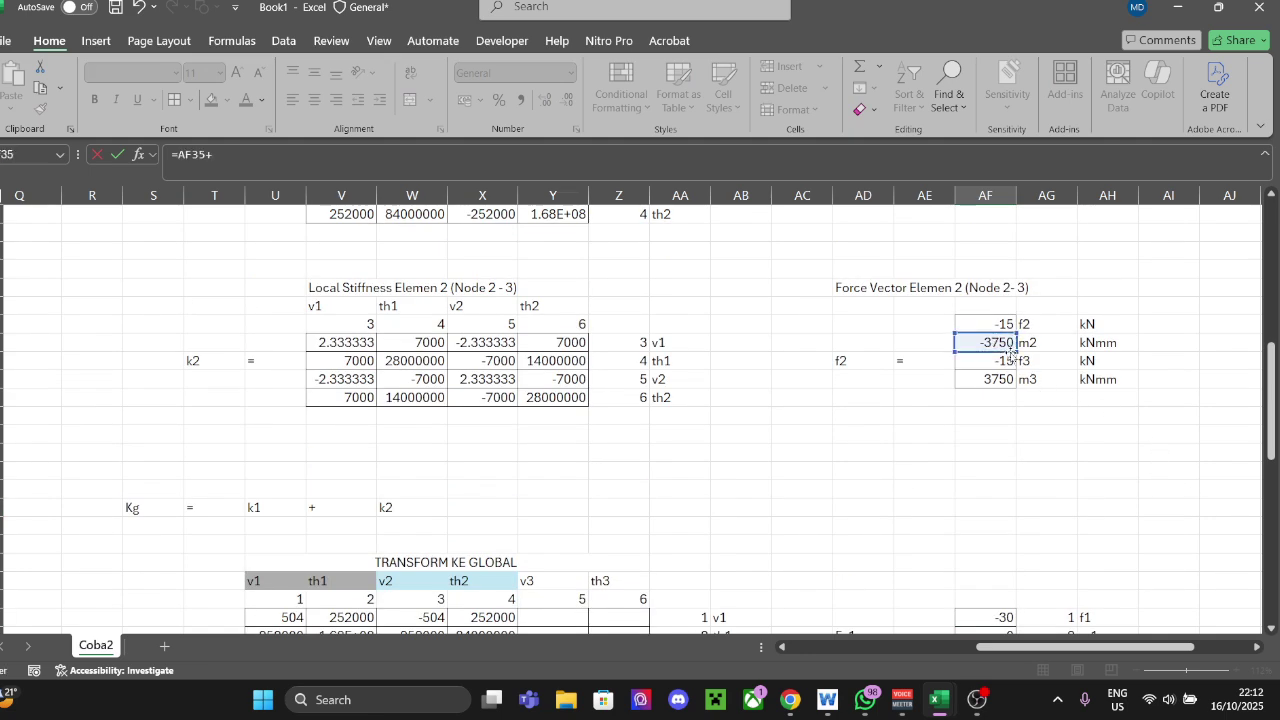
text(+)
scroll(1010, 350, up, 3)
click(996, 362)
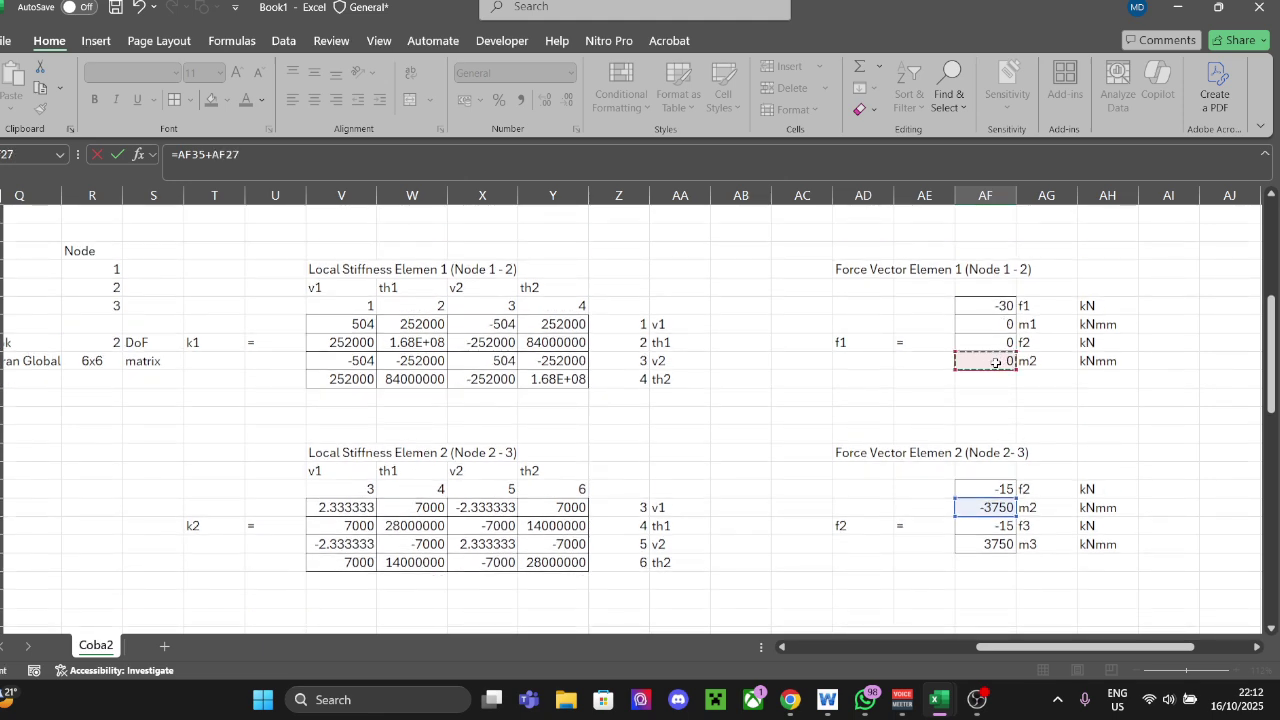
key(Return)
scroll(1001, 364, down, 1)
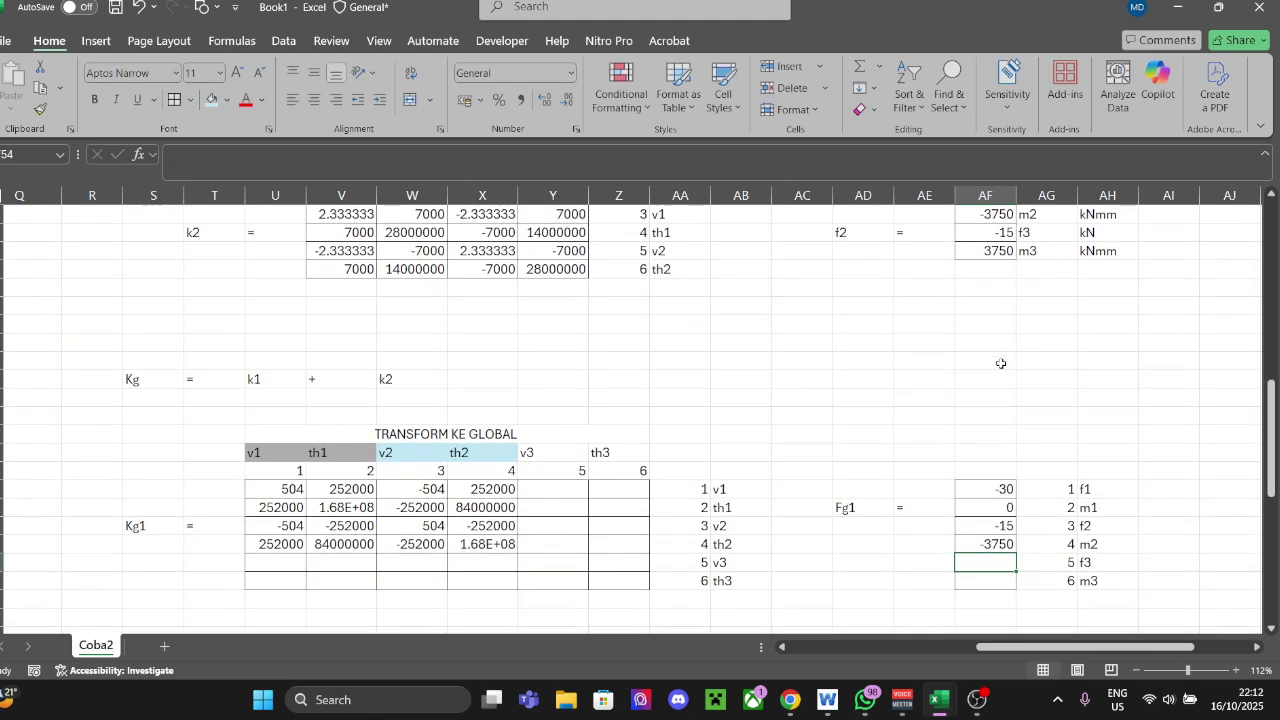
Step: Link the f3 row of Fg1 to AF36 and the m3 row to element 2's m3 moment
scroll(1051, 363, up, 1)
text(=)
click(990, 288)
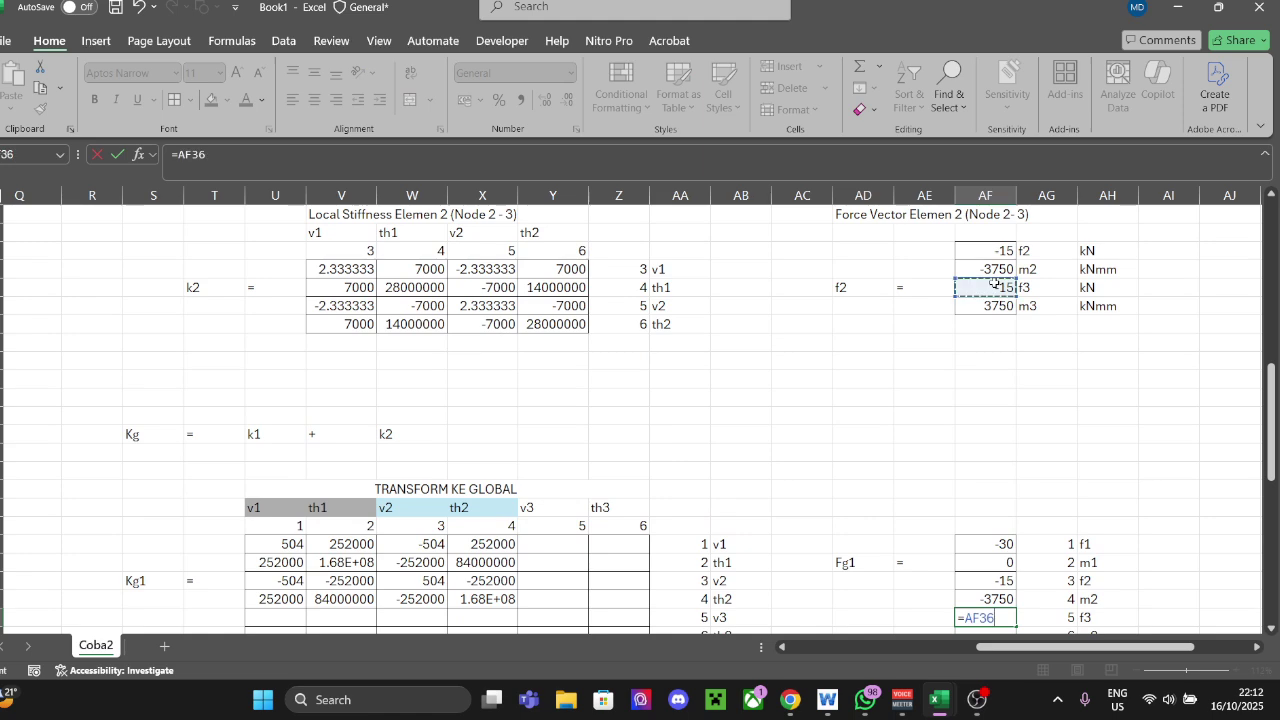
key(Return)
text(=)
click(990, 290)
key(Return)
scroll(1137, 408, down, 2)
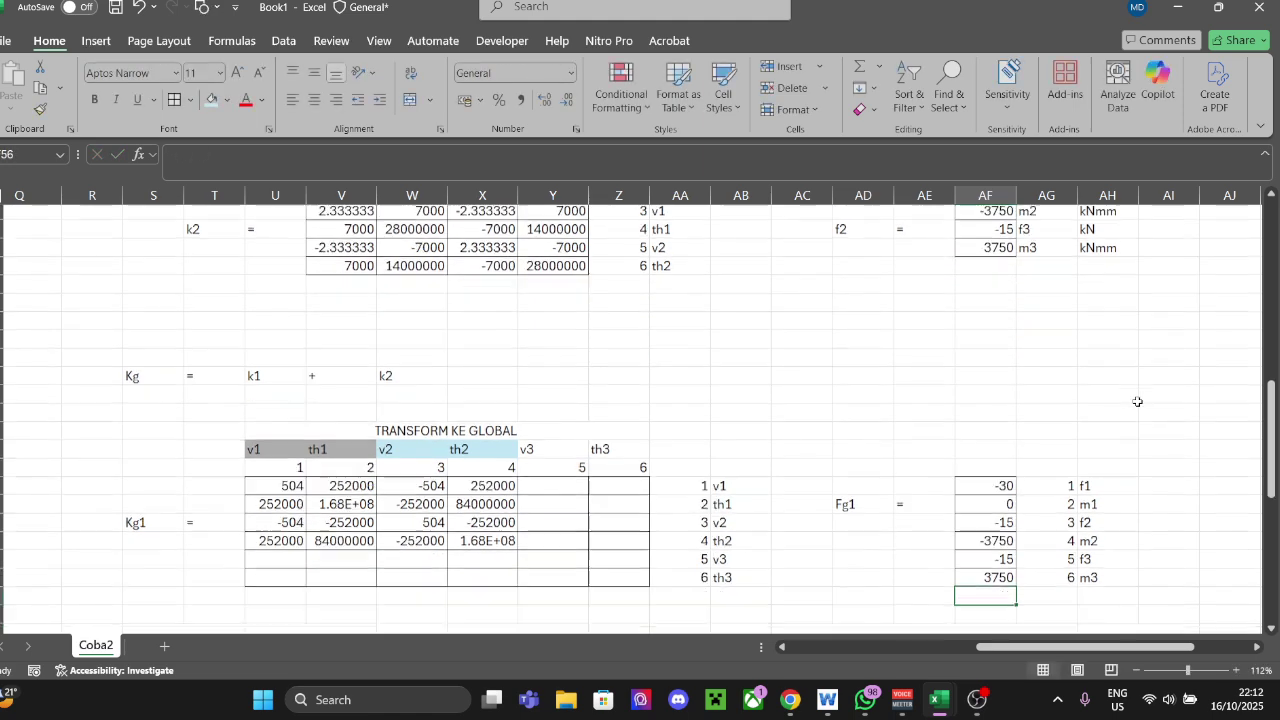
click(1150, 452)
mouse_move(843, 397)
mouse_down()
mouse_move(1100, 470)
mouse_move(1105, 489)
mouse_up()
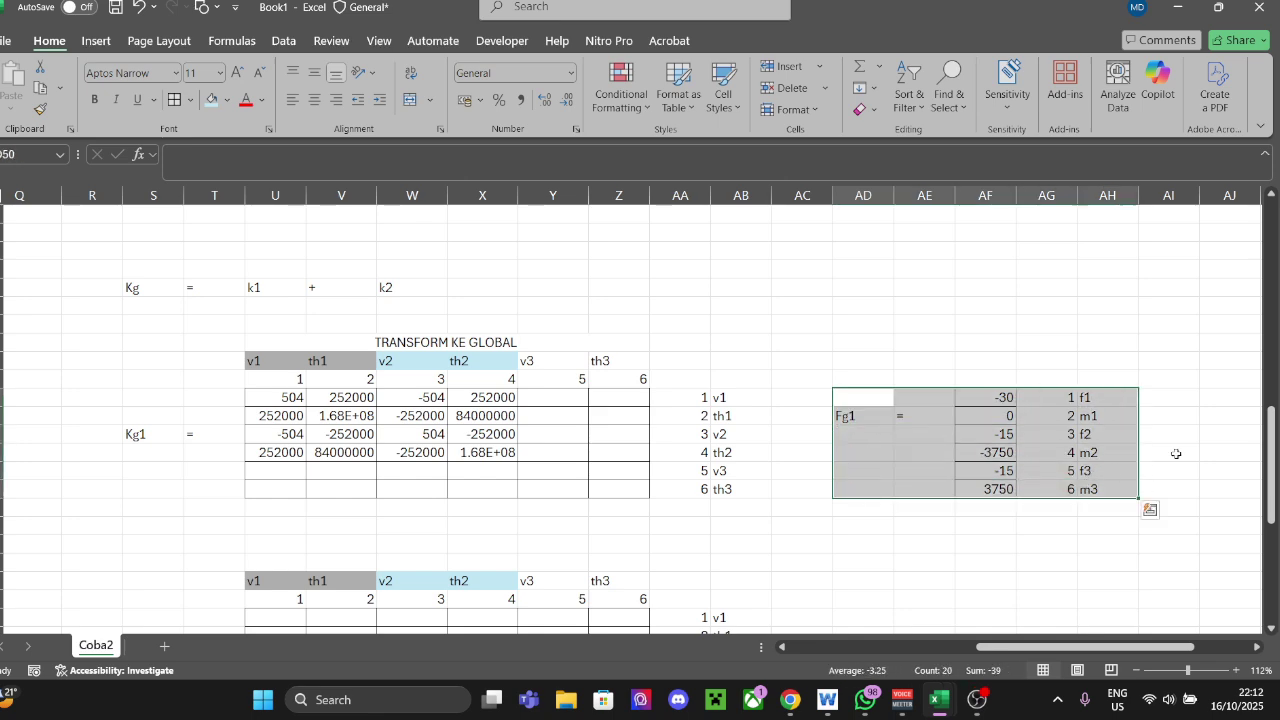
scroll(1010, 420, down, 3)
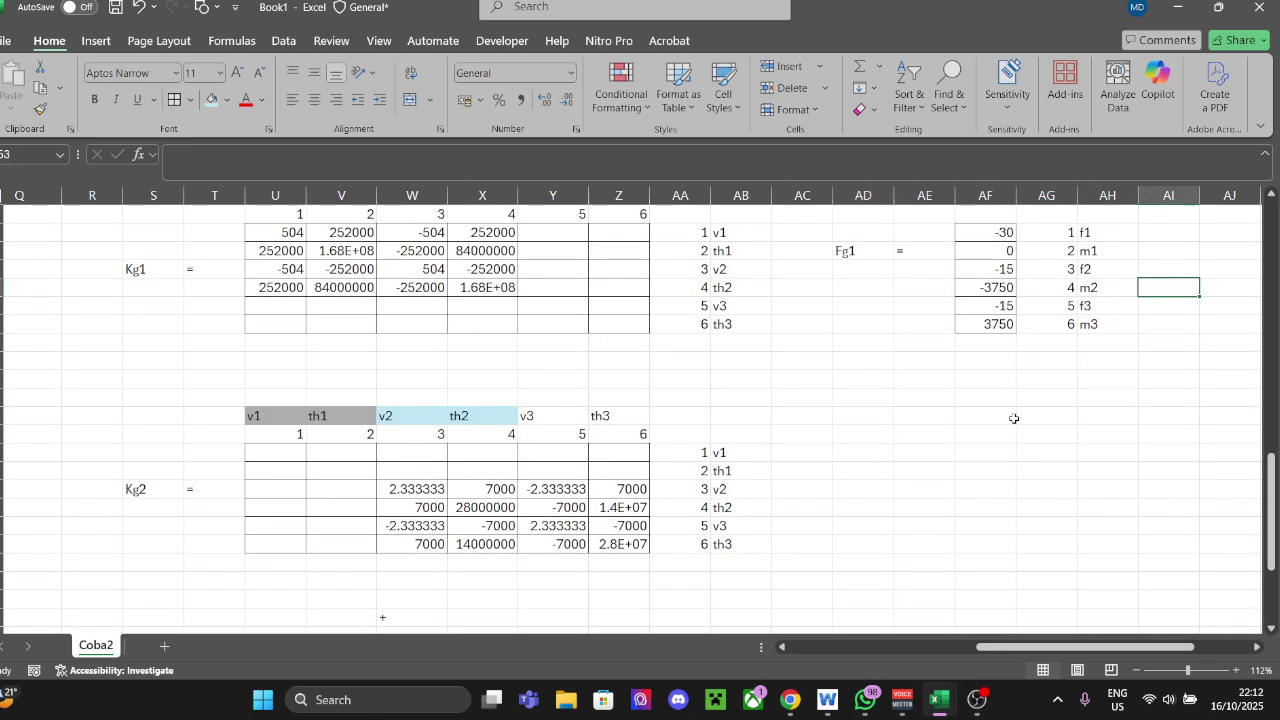
Step: Add the heading Boundary Condition in column U, a few rows below the Kg matrix
scroll(1015, 420, up, 2)
scroll(1025, 419, down, 4)
scroll(1030, 418, down, 6)
scroll(1034, 420, up, 2)
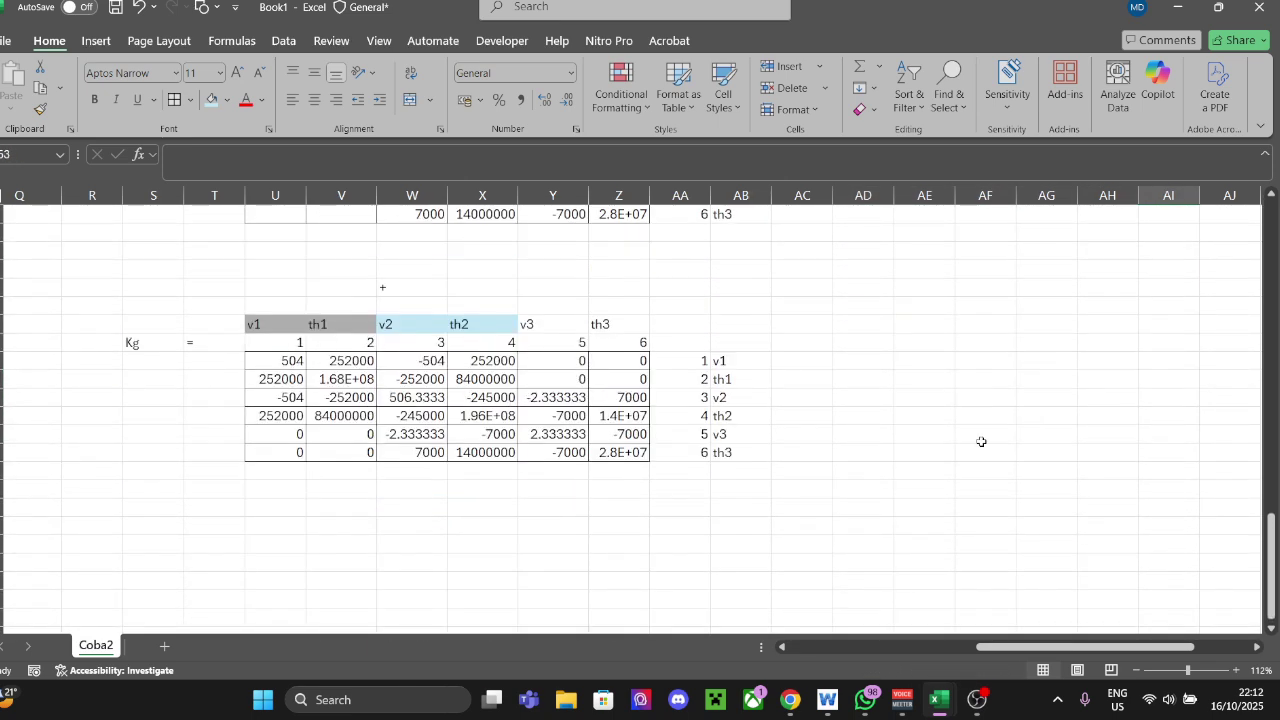
scroll(980, 440, down, 3)
click(290, 379)
click(374, 361)
scroll(555, 395, up, 3)
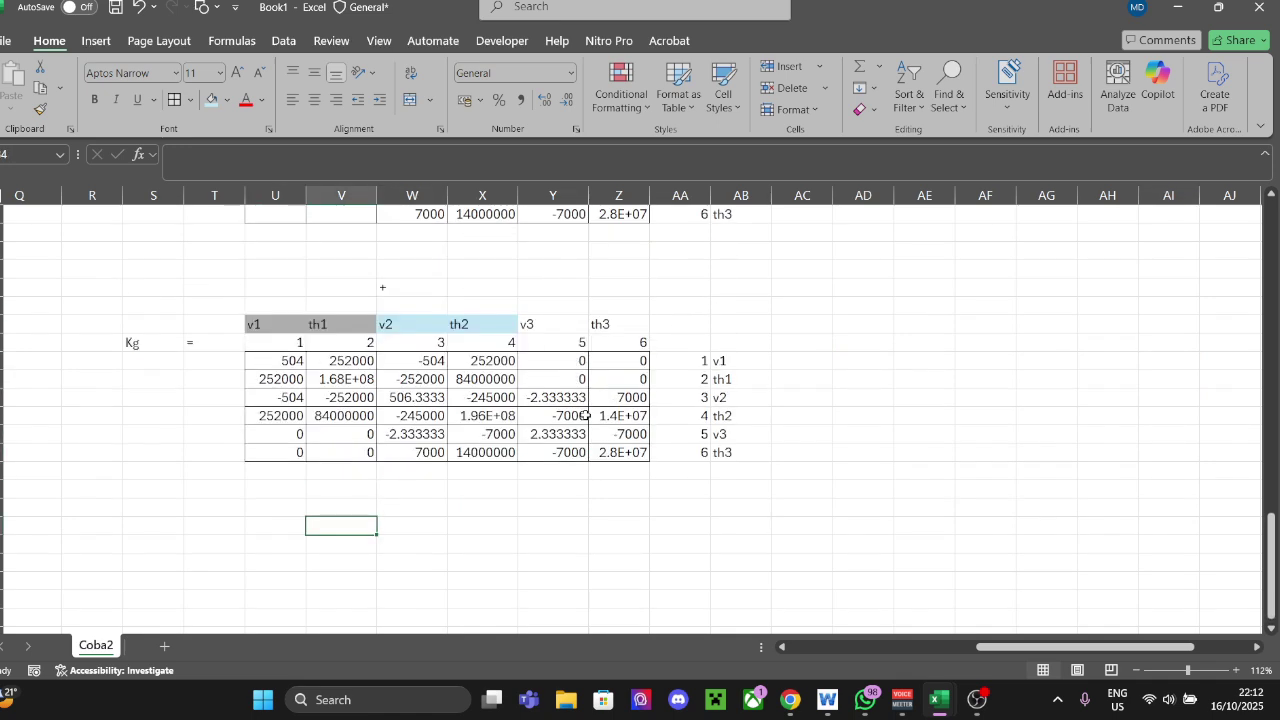
click(302, 522)
text(Bou)
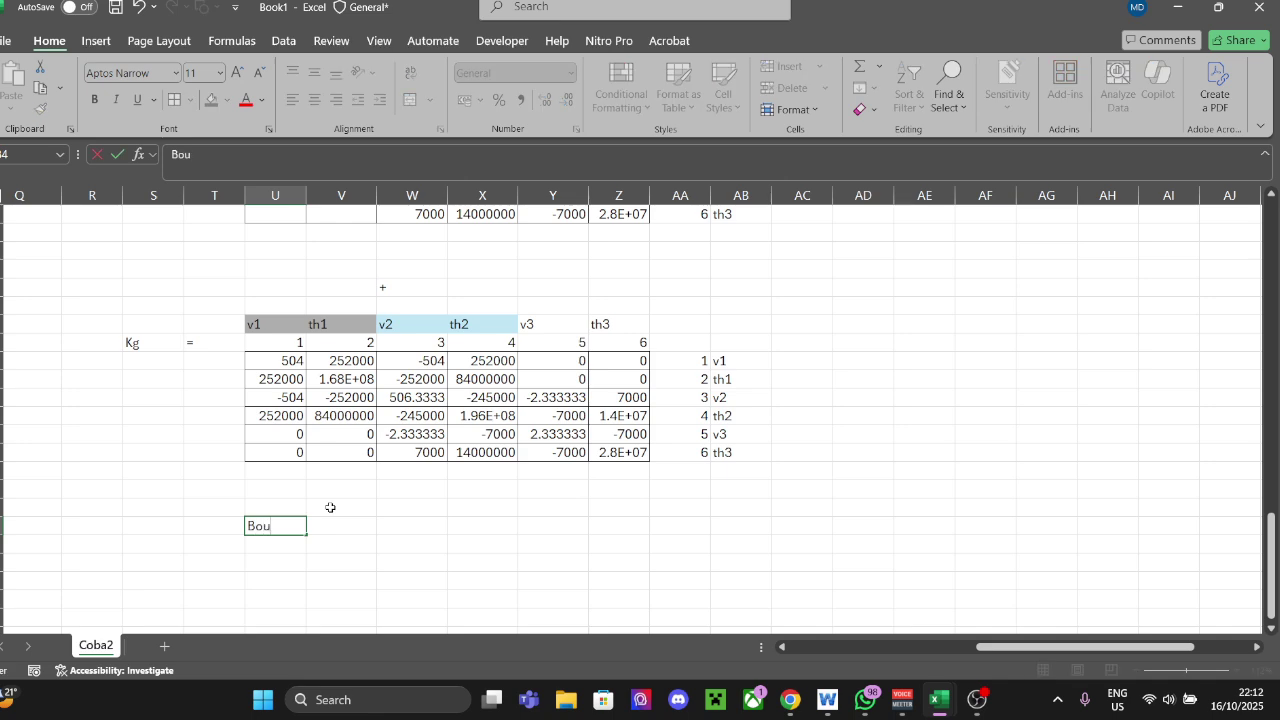
text(ndary Condition)
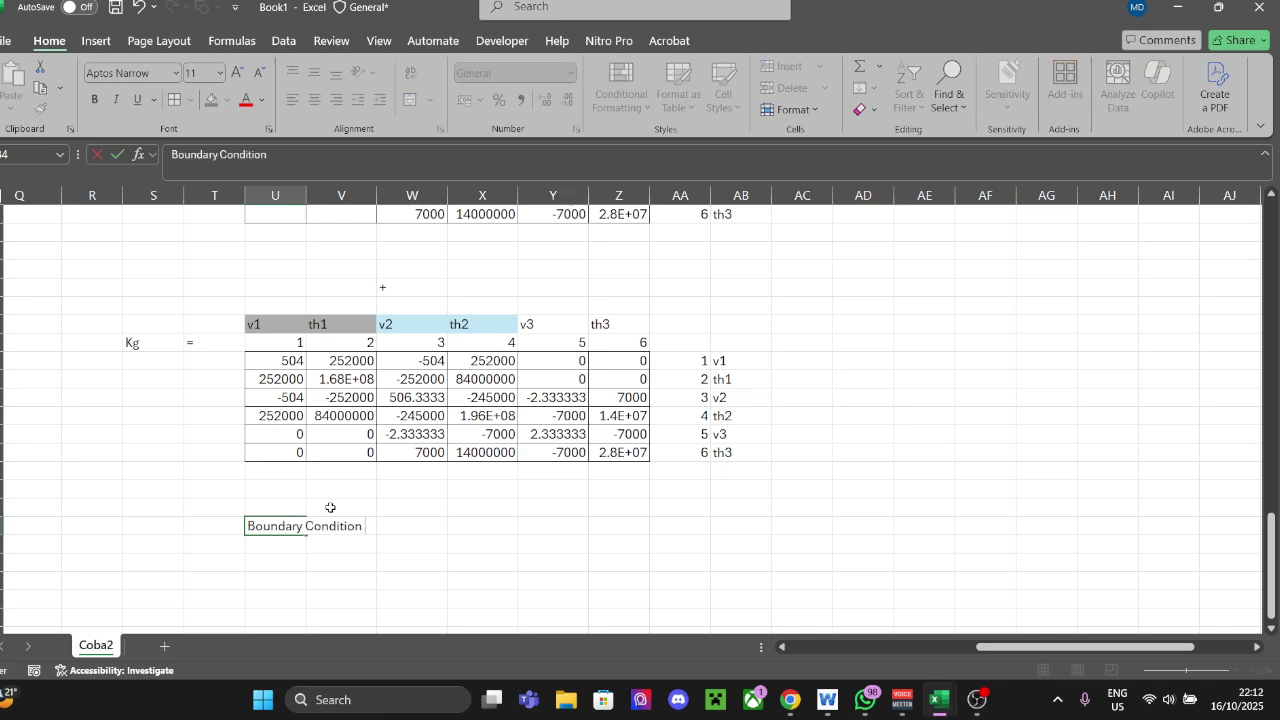
key(Return)
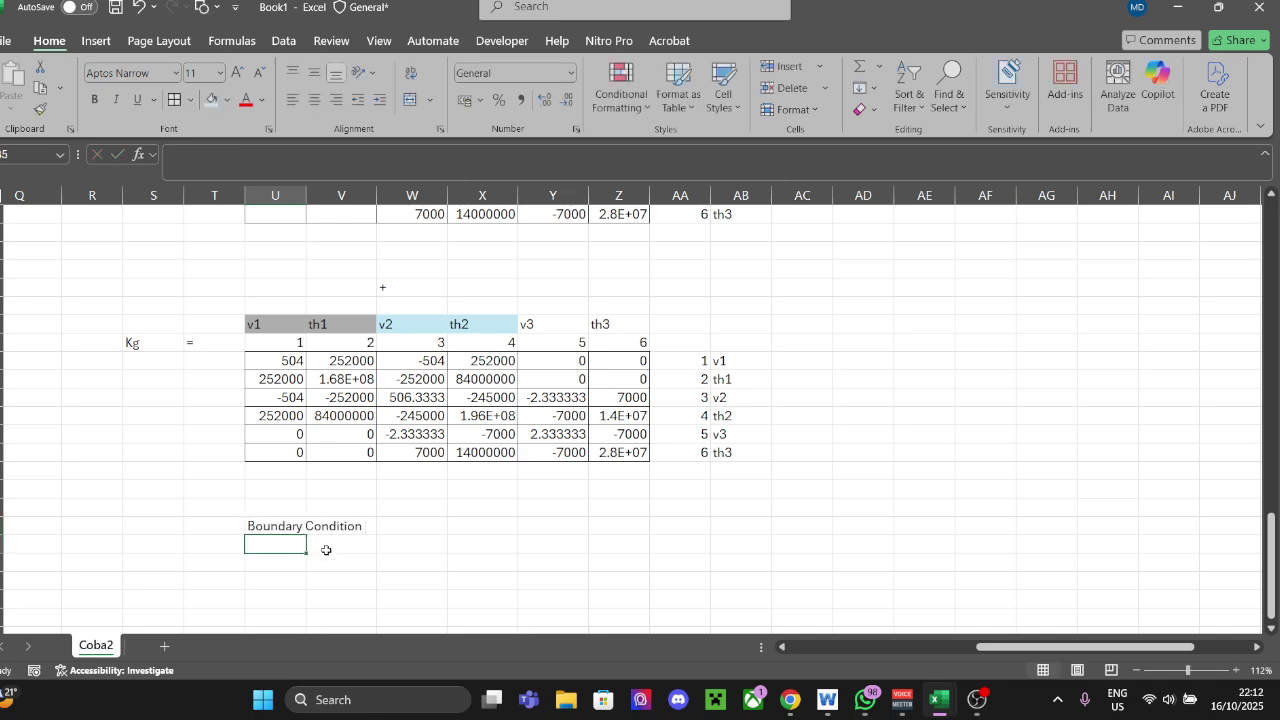
Step: Check the supports in the beam figure and list v2 and v3 under the Boundary Condition heading
scroll(326, 550, up, 15)
scroll(694, 534, left, 10)
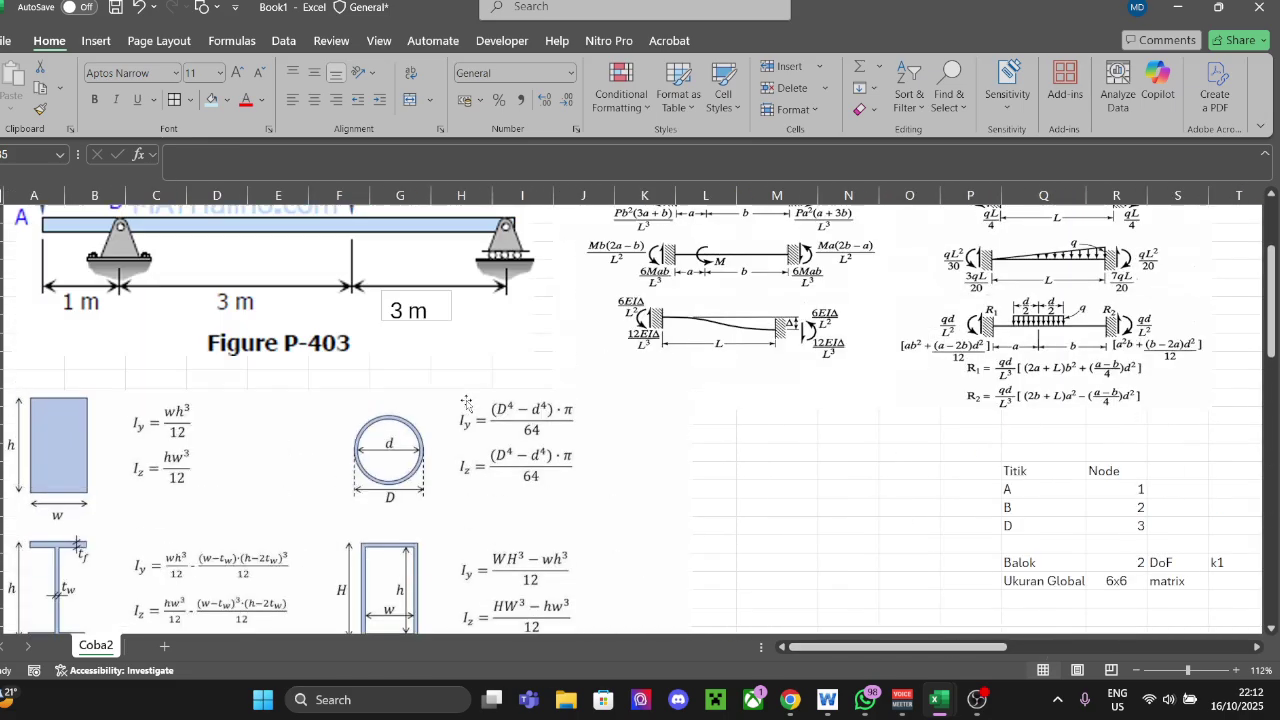
scroll(466, 403, up, 1)
scroll(813, 448, right, 10)
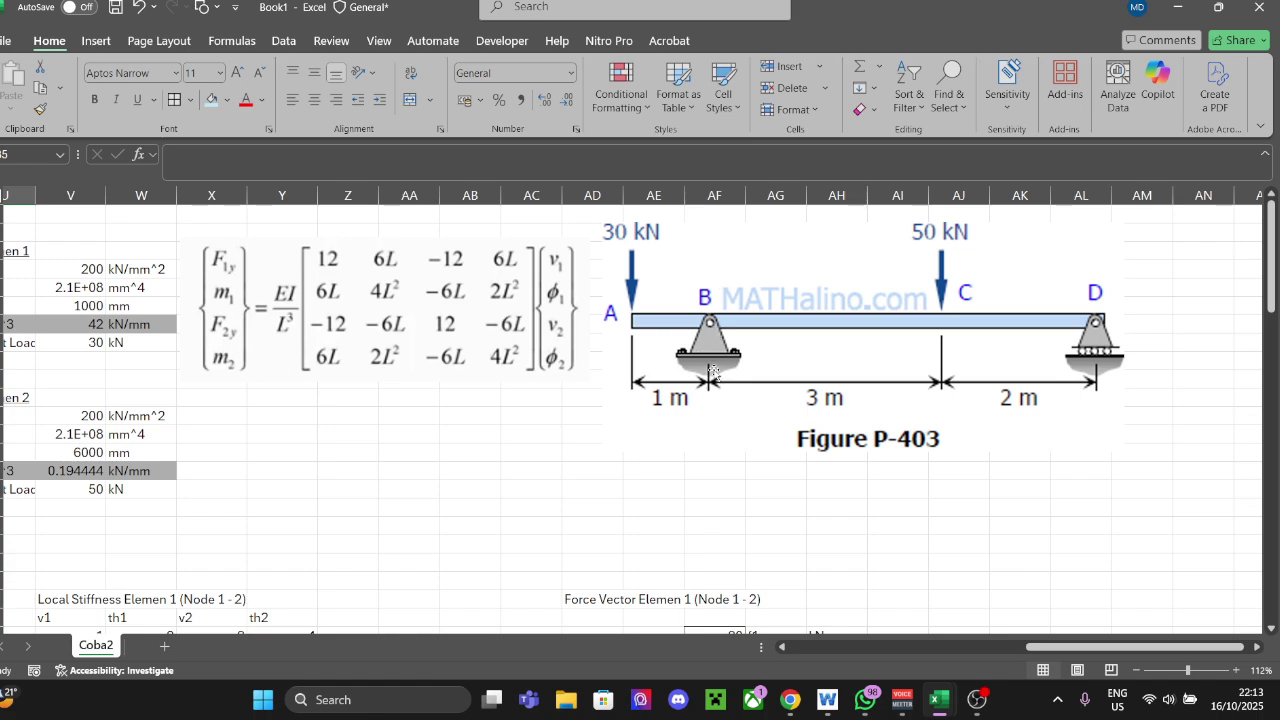
scroll(745, 375, down, 12)
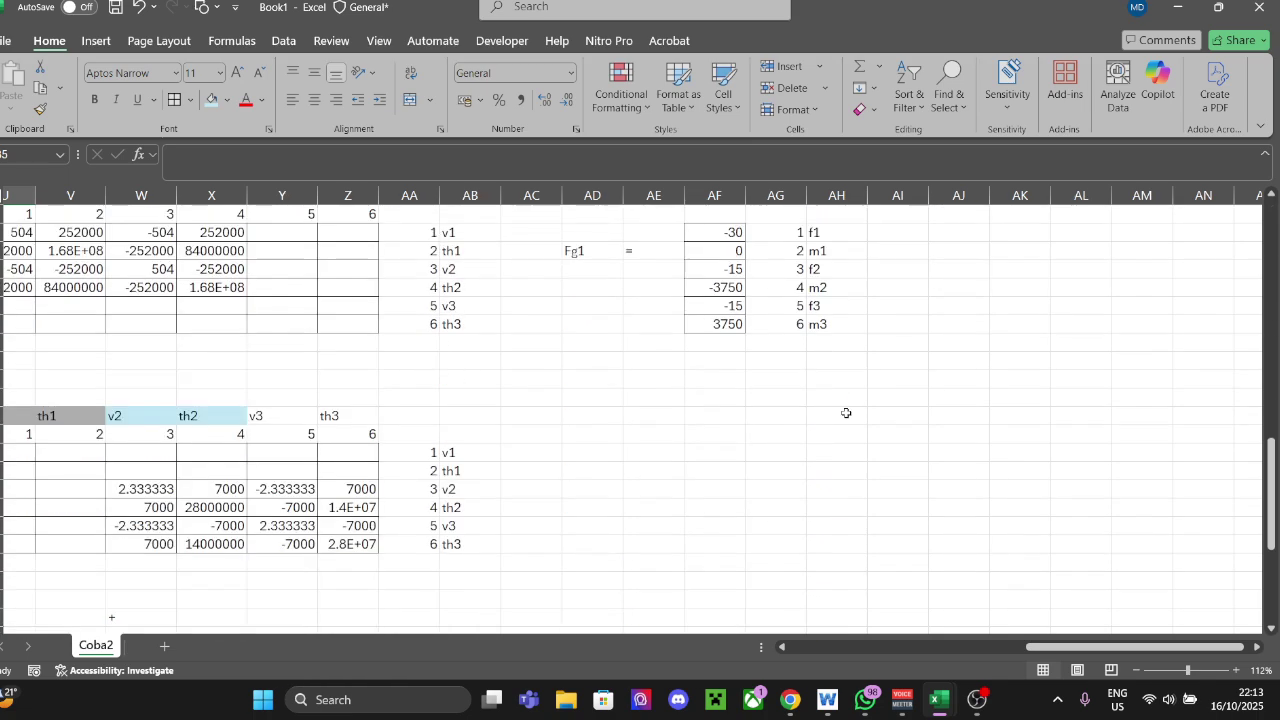
scroll(754, 441, up, 3)
scroll(1023, 571, down, 8)
scroll(843, 571, left, 5)
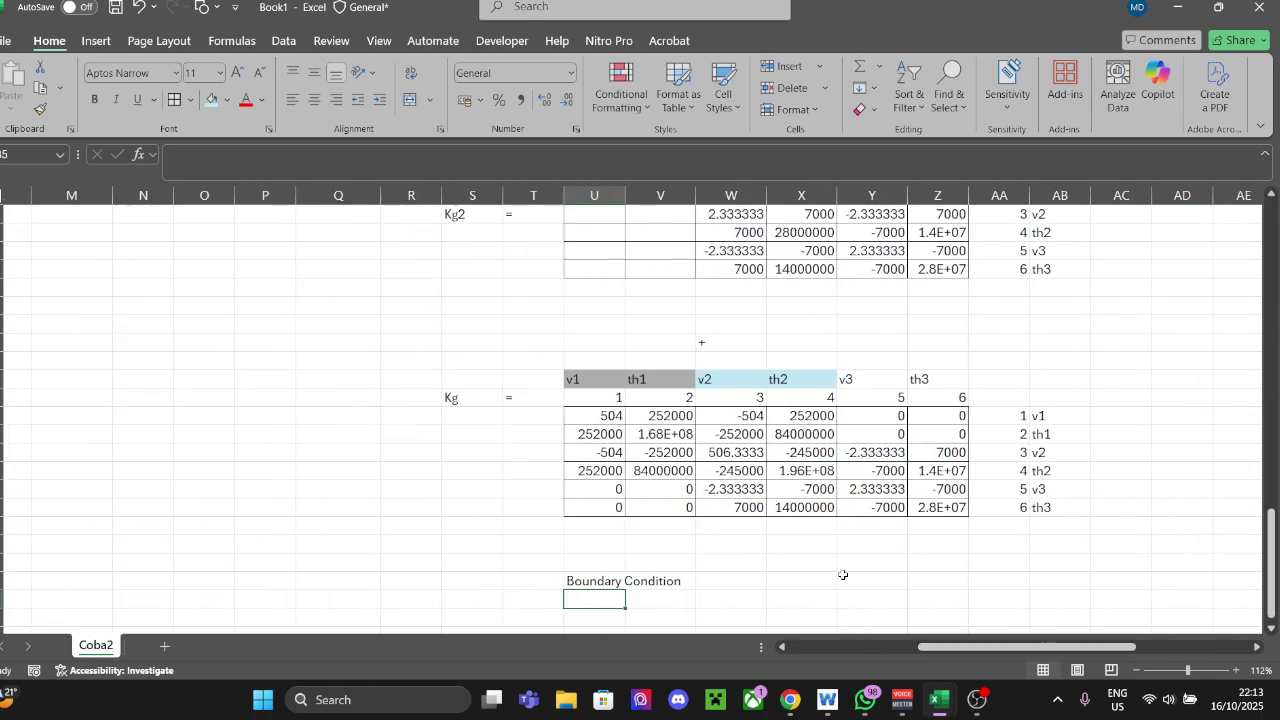
scroll(611, 462, down, 3)
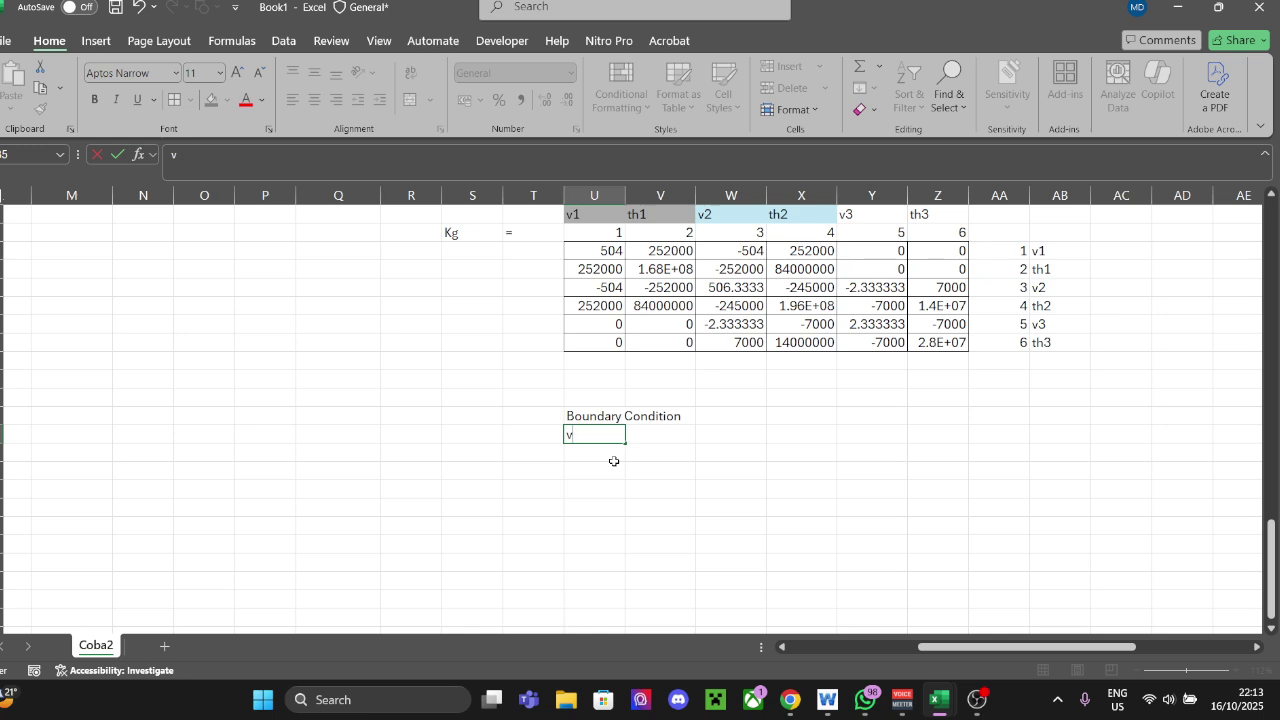
key(Return)
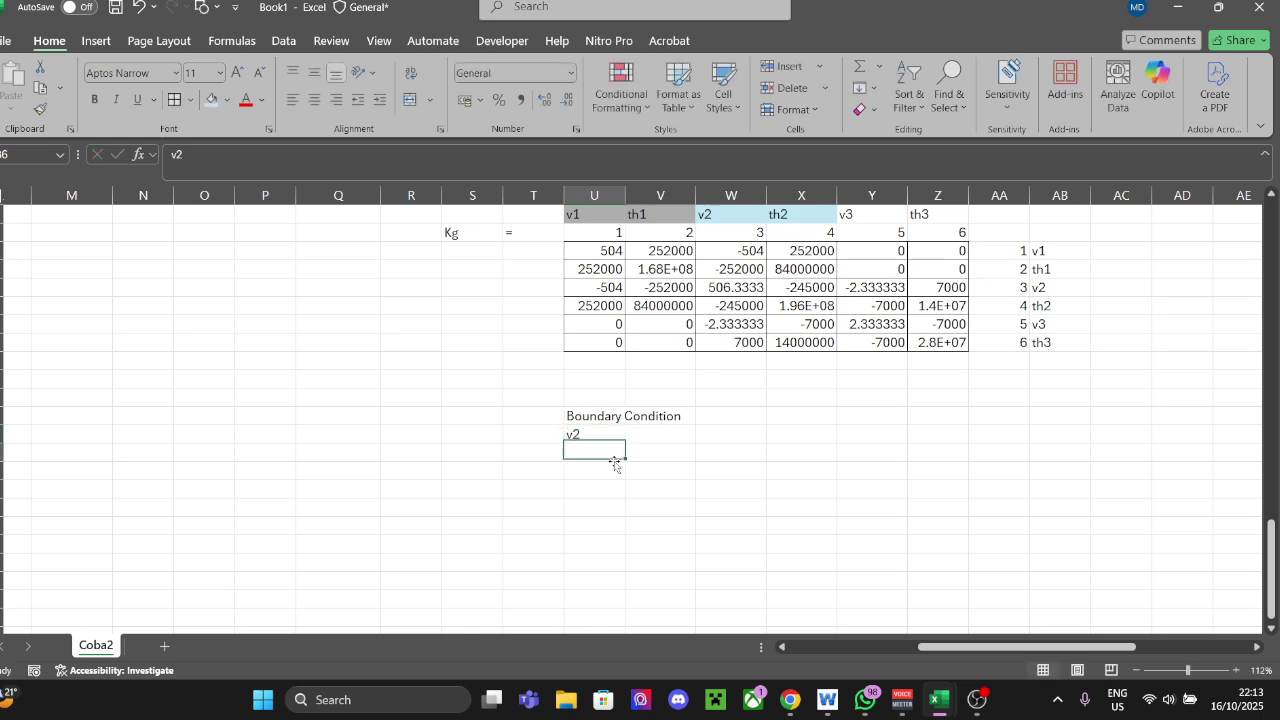
text(v3)
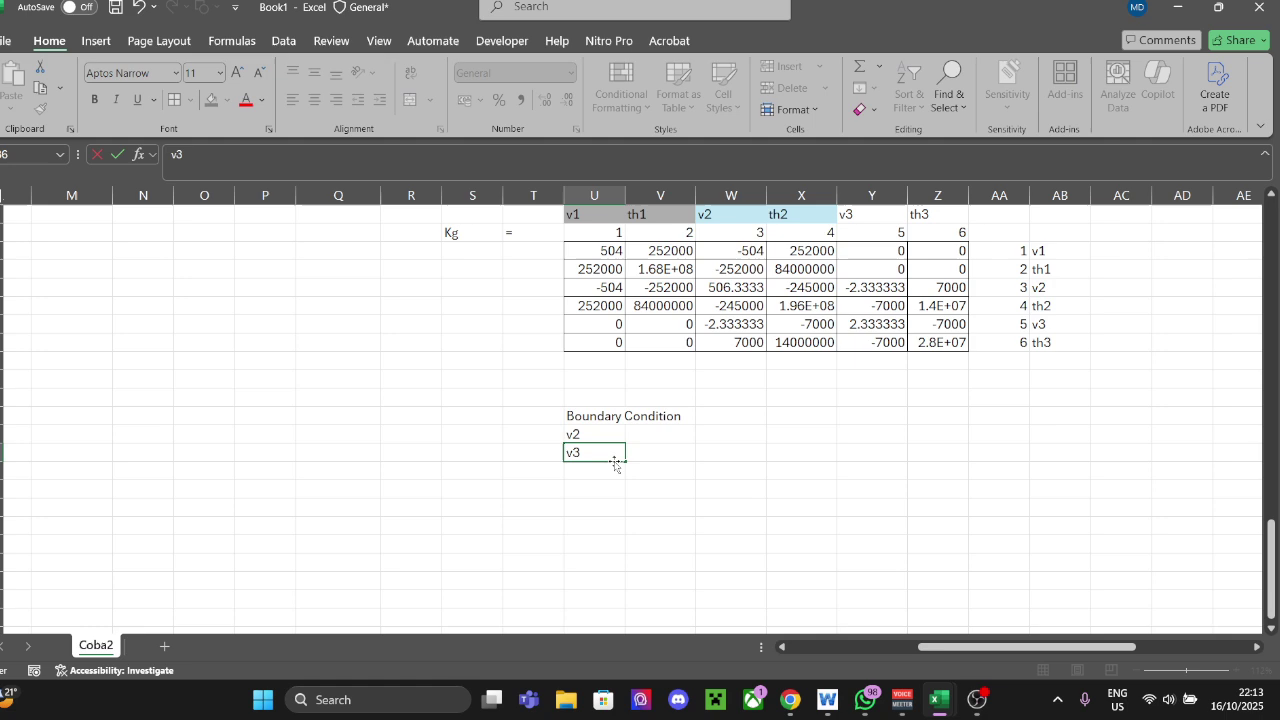
Step: Set the boundary values beside v2 and v3 to 0
key(Tab)
key(Up)
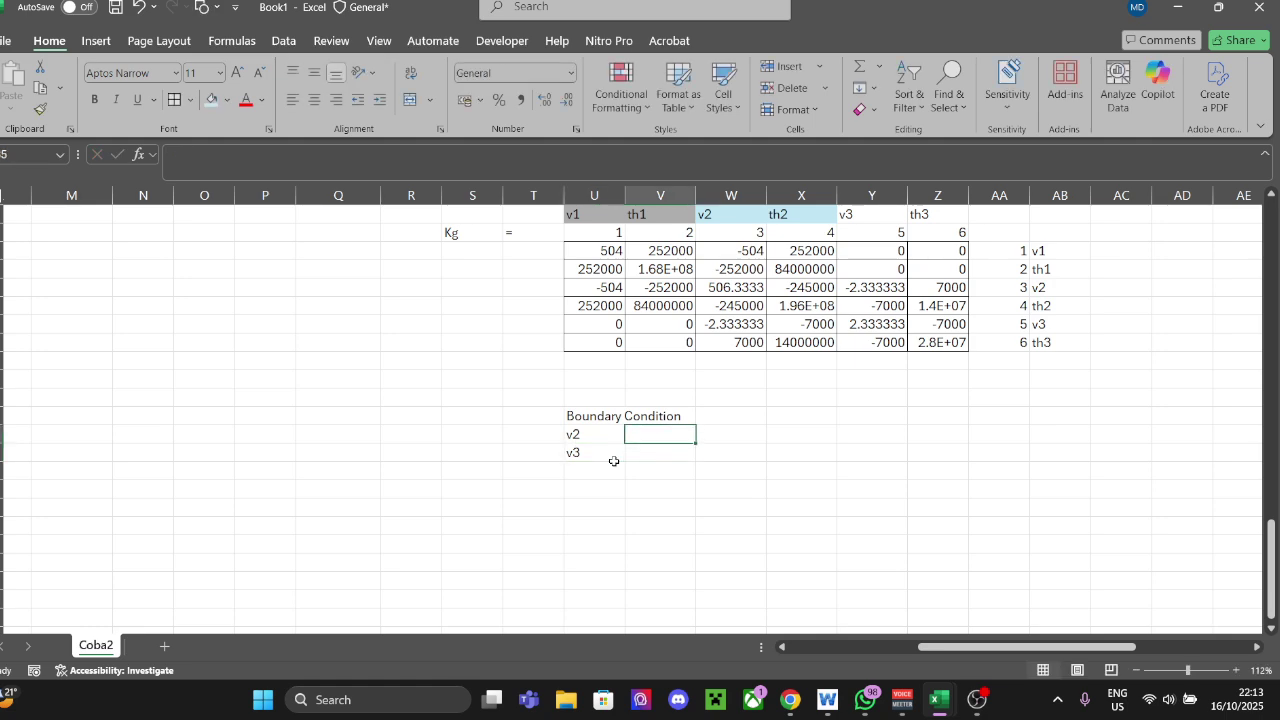
text(-)
text(0)
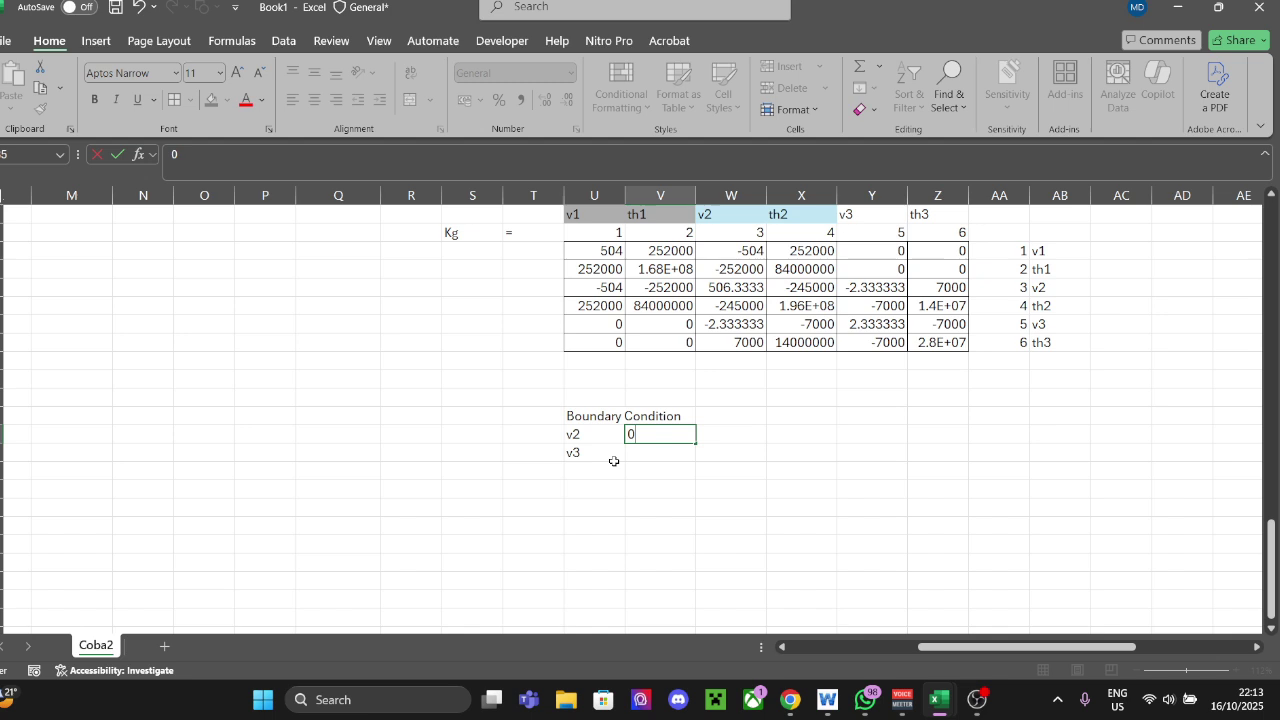
key(Return)
key(ctrl+d)
Step: Add borders to the Boundary Condition table, framing the heading and each v2 and v3 cell
key(Left)
key(Up)
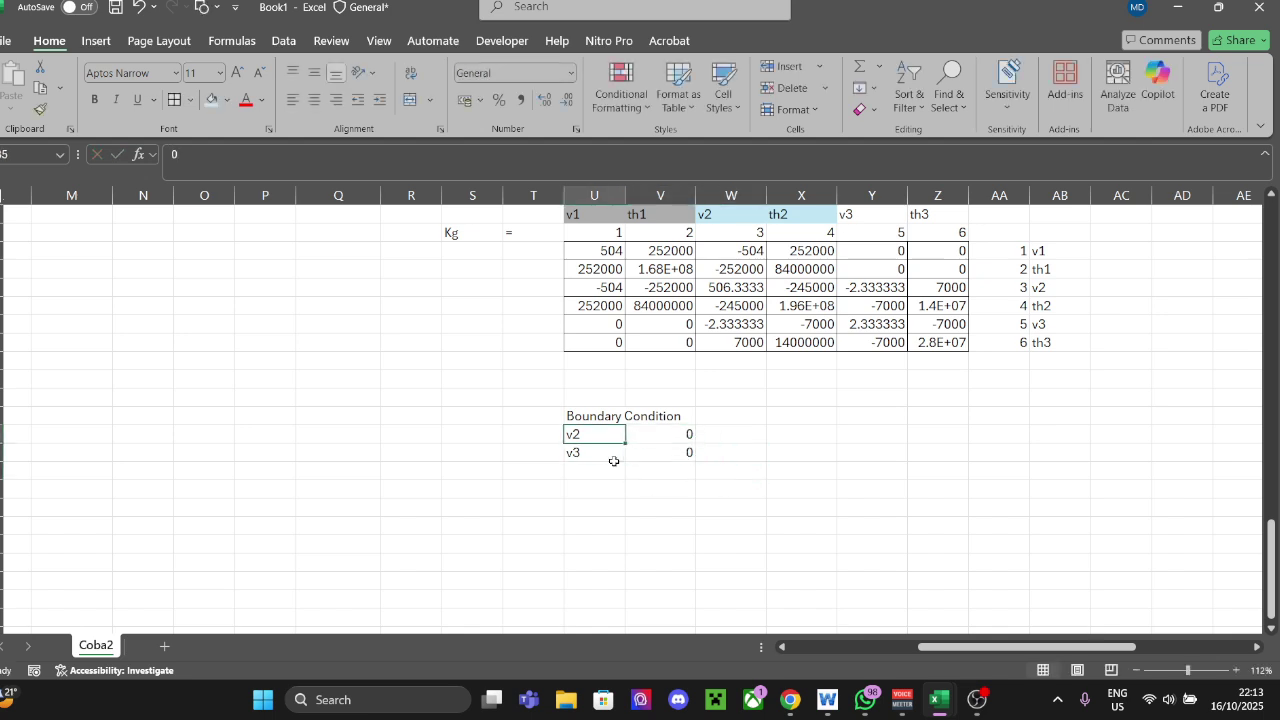
key(Up)
key(Down)
key(Up)
key(ctrl+shift+Right)
key(ctrl+shift+Left)
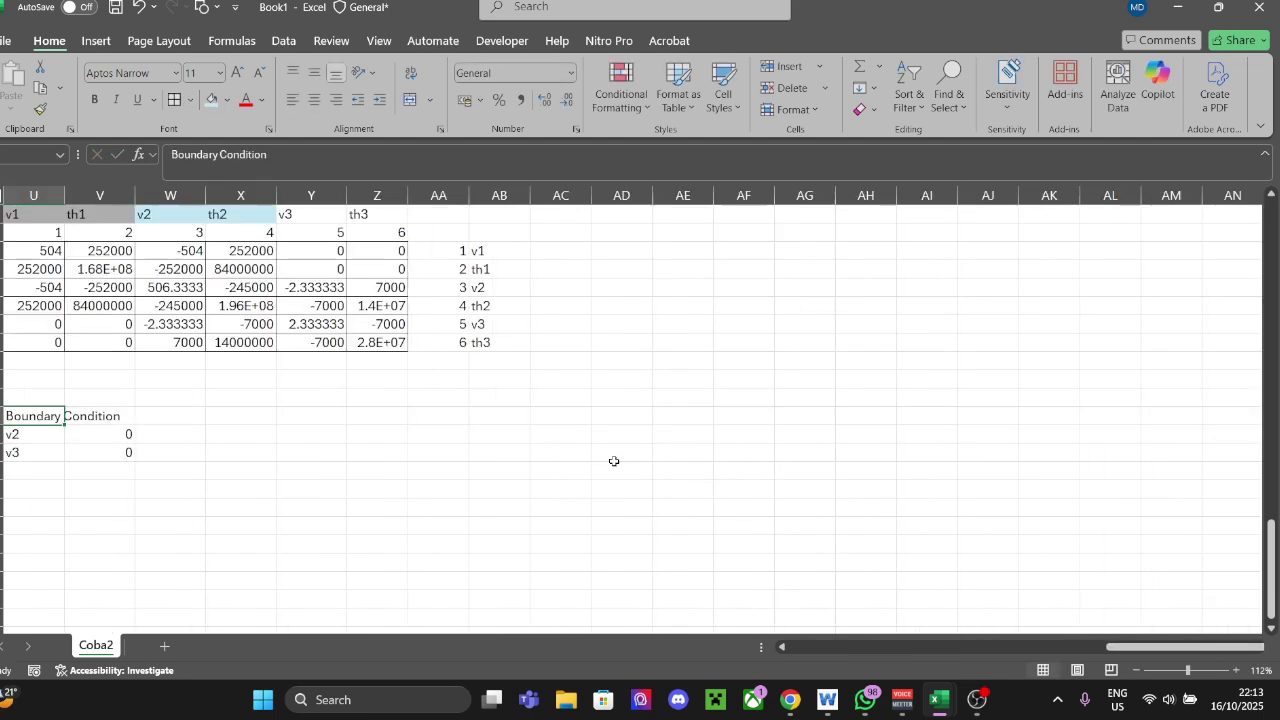
key(Down)
key(Up)
key(shift+Down)
key(shift+Down)
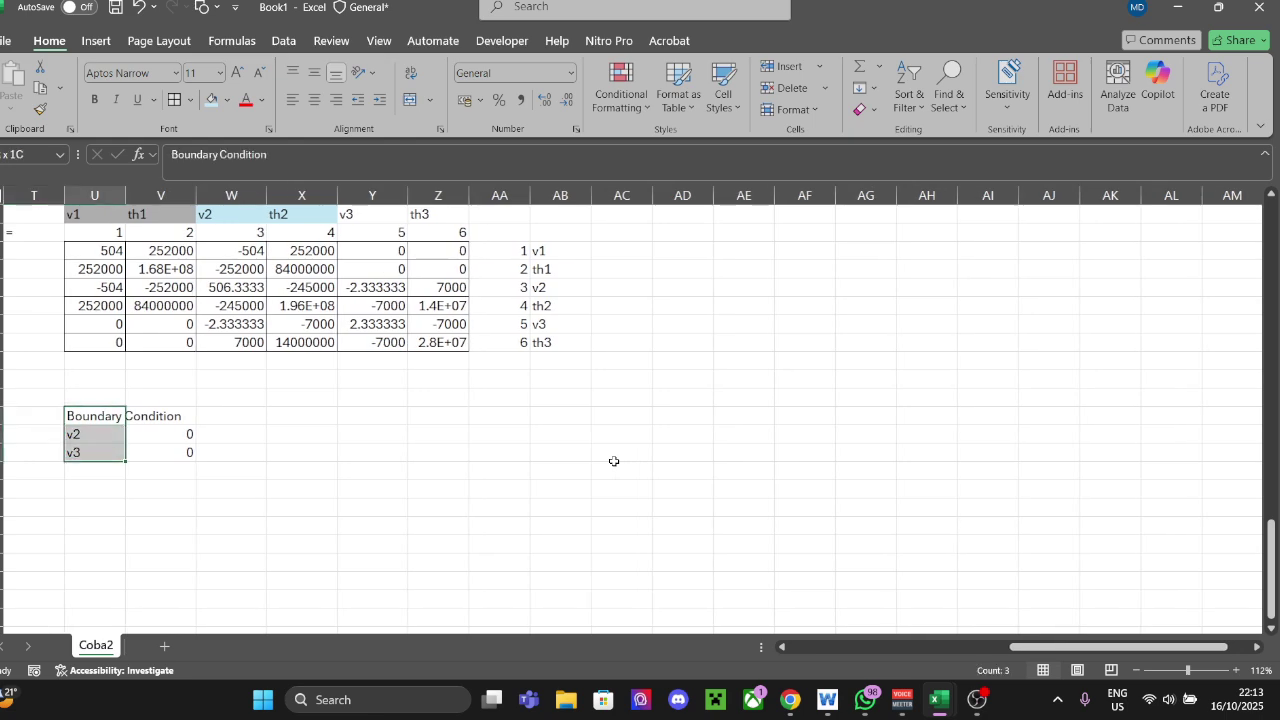
key(shift+Right)
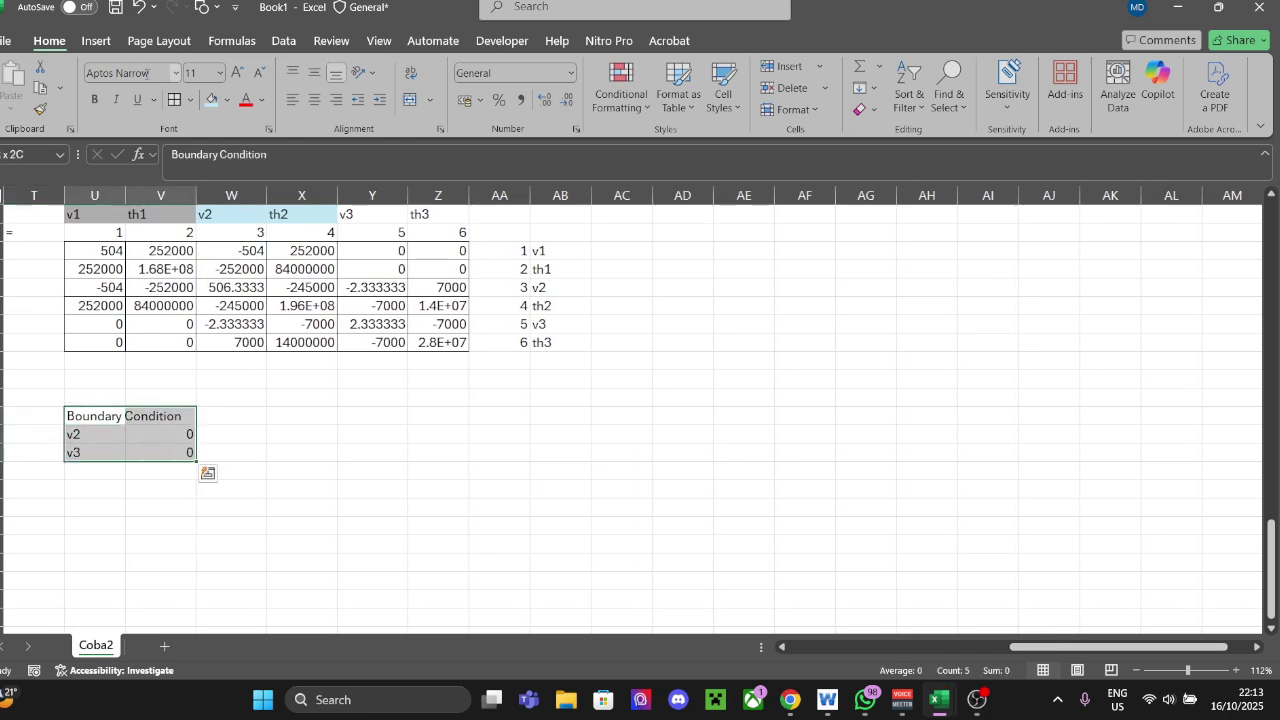
click(372, 361)
drag(1047, 648, 1012, 651)
scroll(490, 460, up, 1)
drag(288, 493, 362, 506)
click(537, 491)
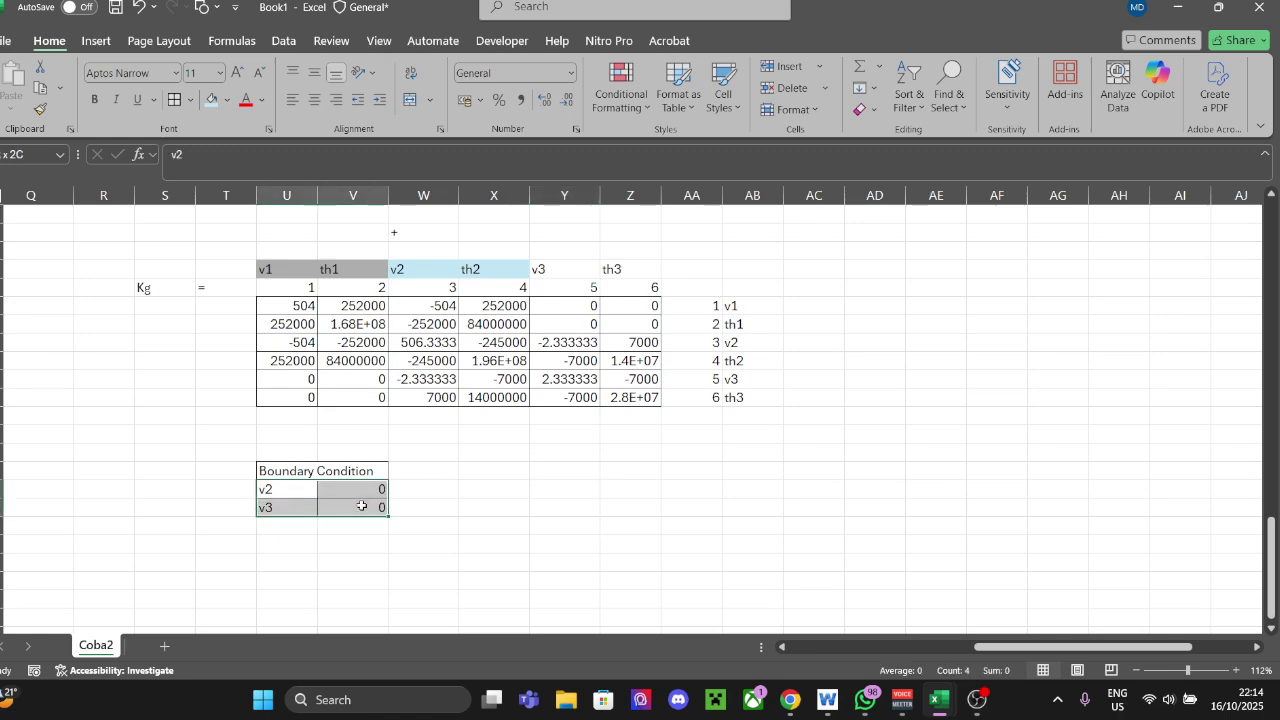
click(537, 506)
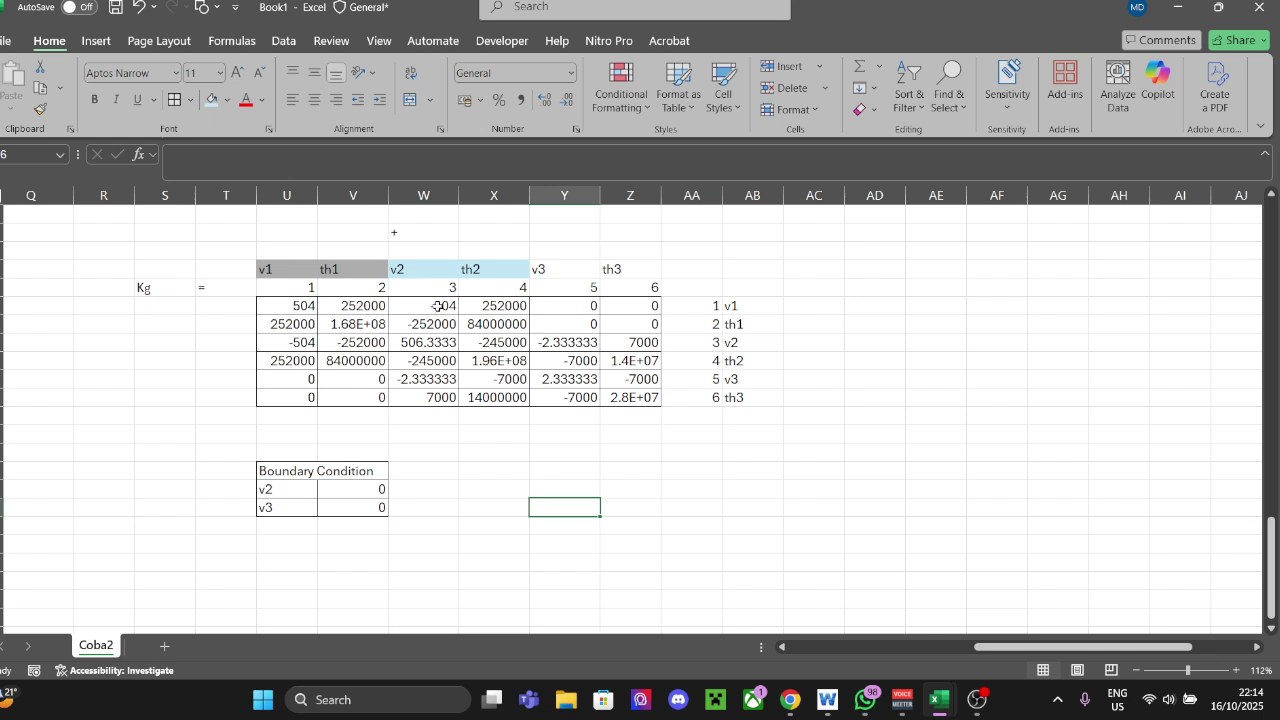
drag(438, 305, 438, 397)
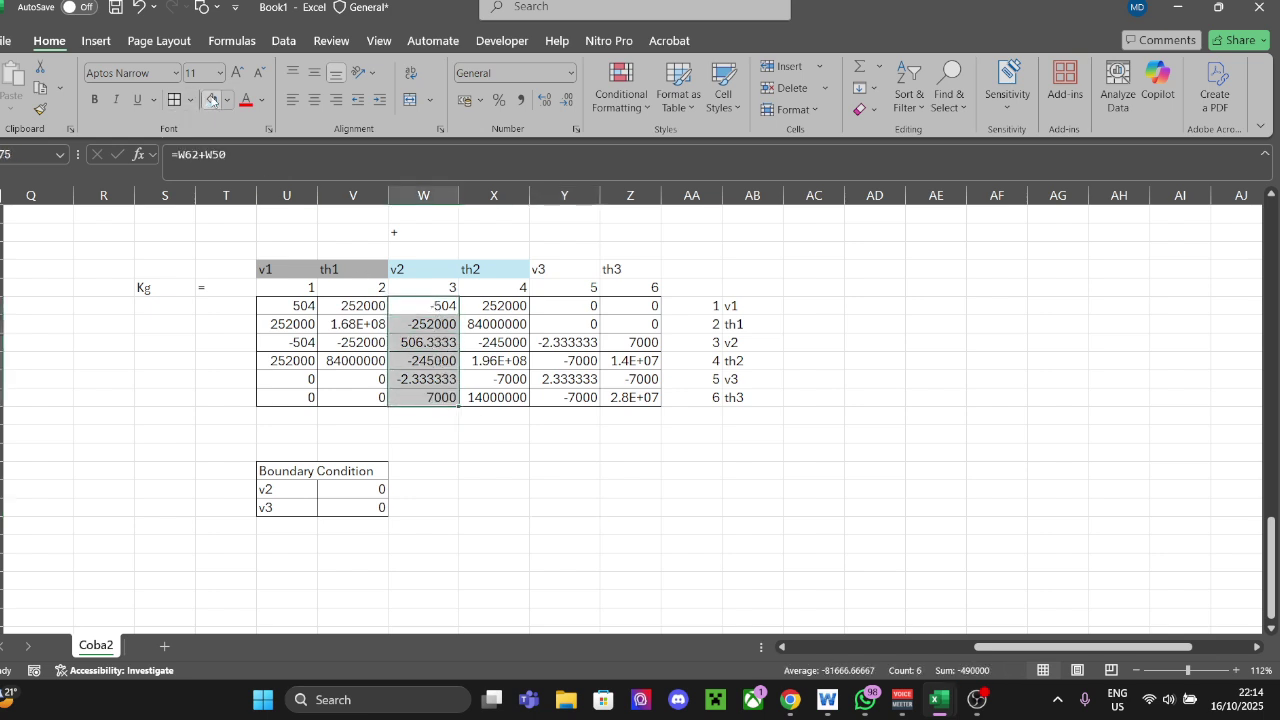
click(212, 99)
click(612, 546)
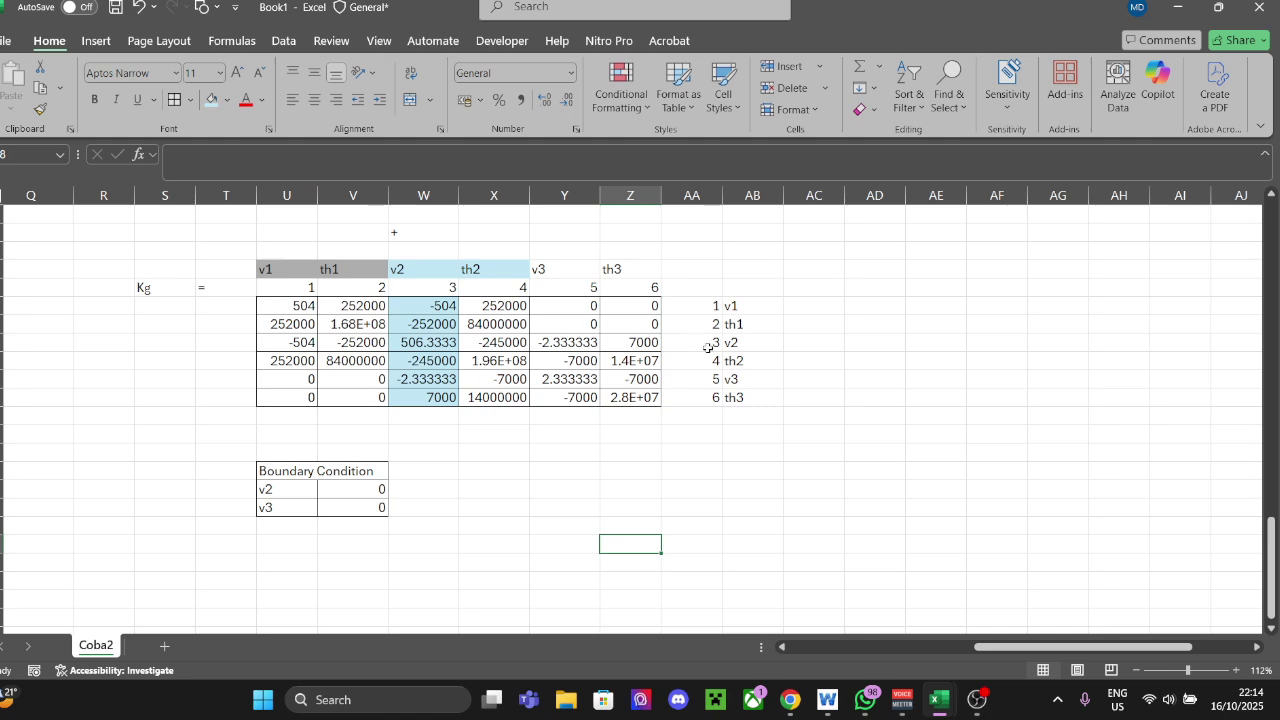
drag(645, 342, 350, 342)
key(ctrl+z)
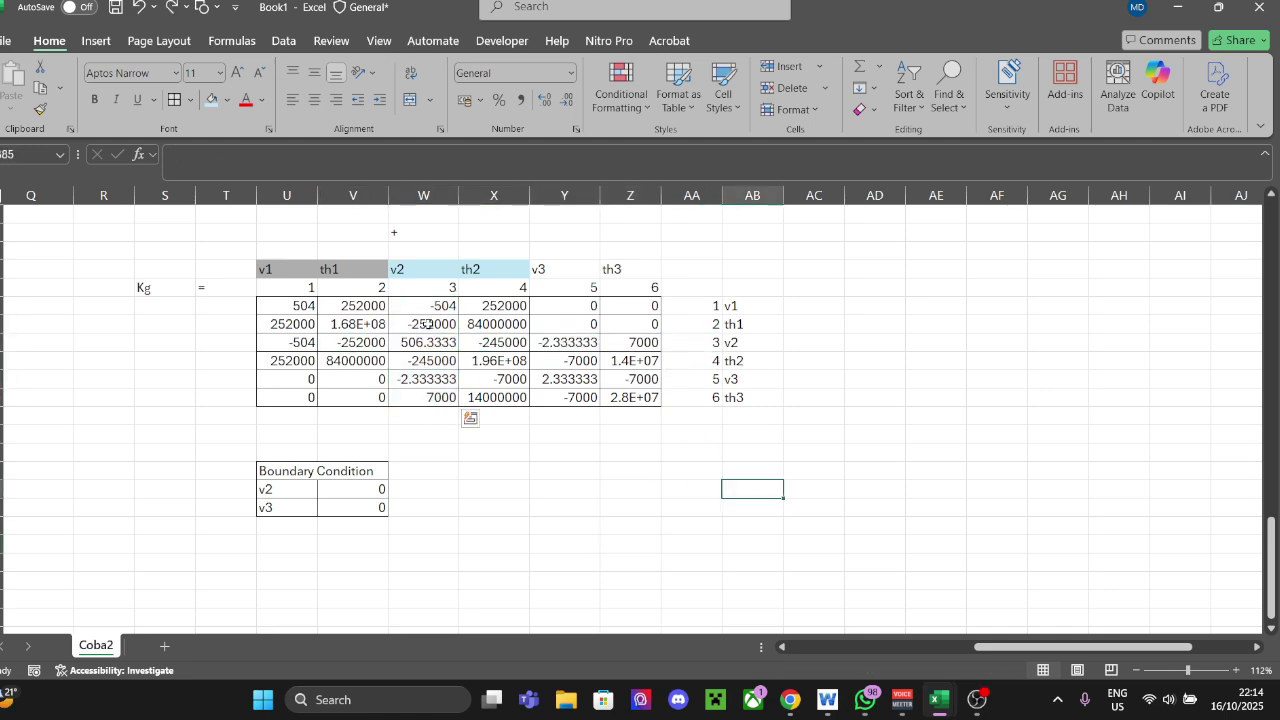
Step: Fill the v2 column and the v2 row of the Kg matrix with red
drag(430, 306, 430, 395)
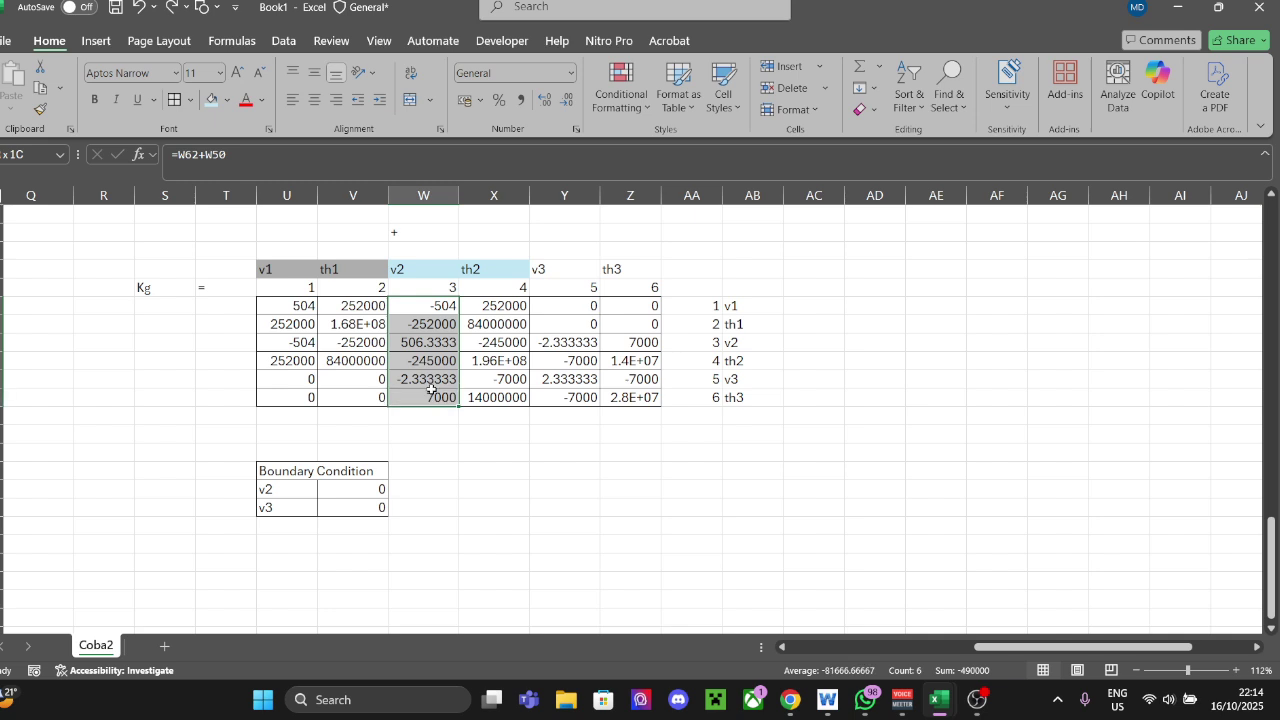
click(227, 100)
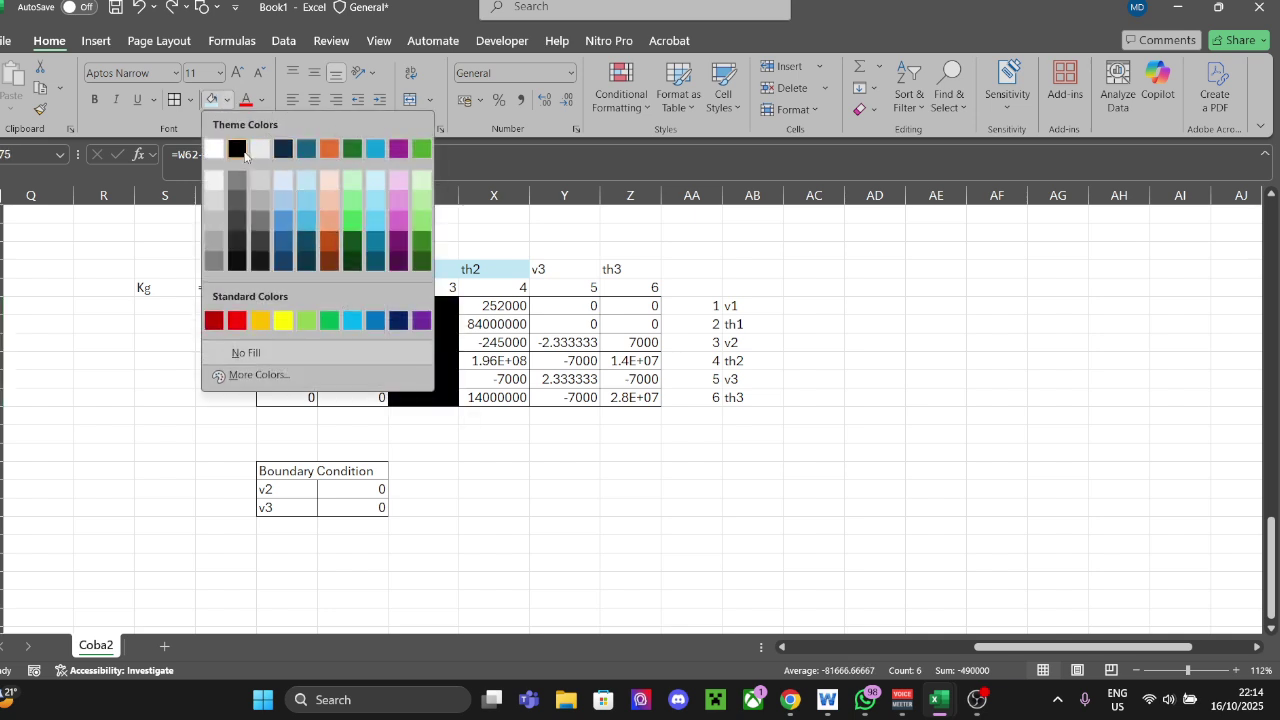
click(237, 320)
click(564, 470)
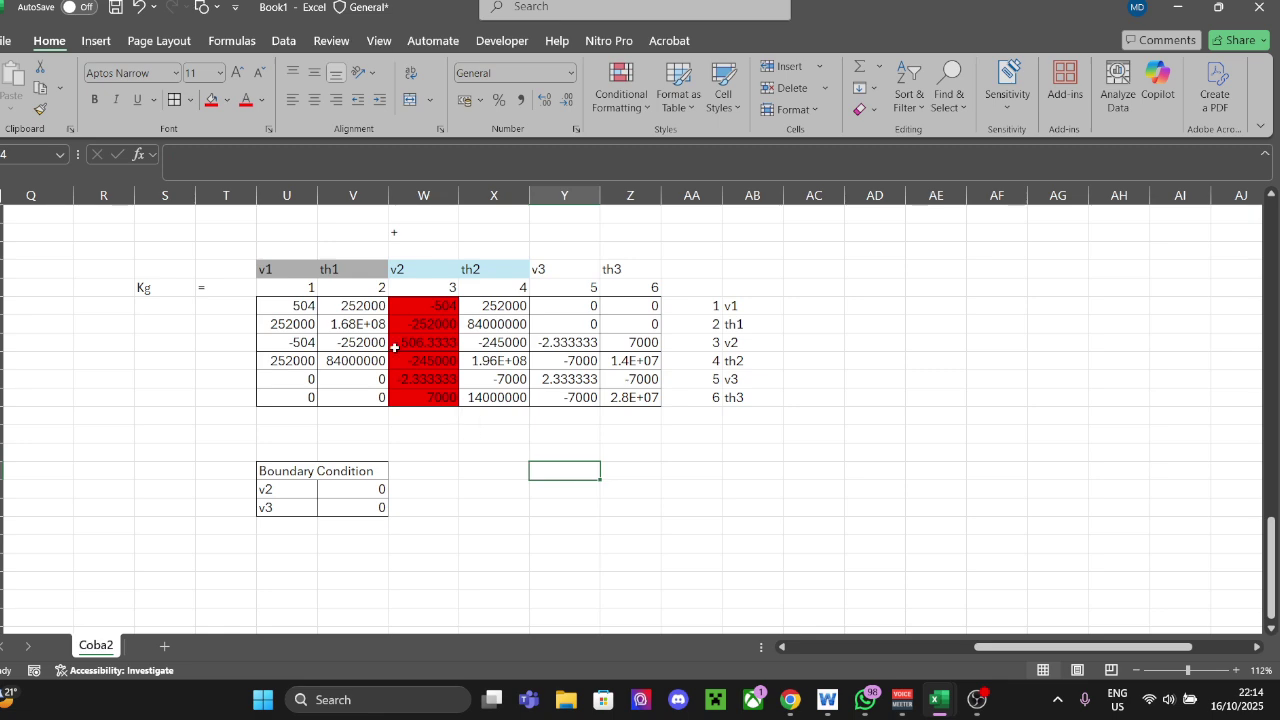
click(735, 343)
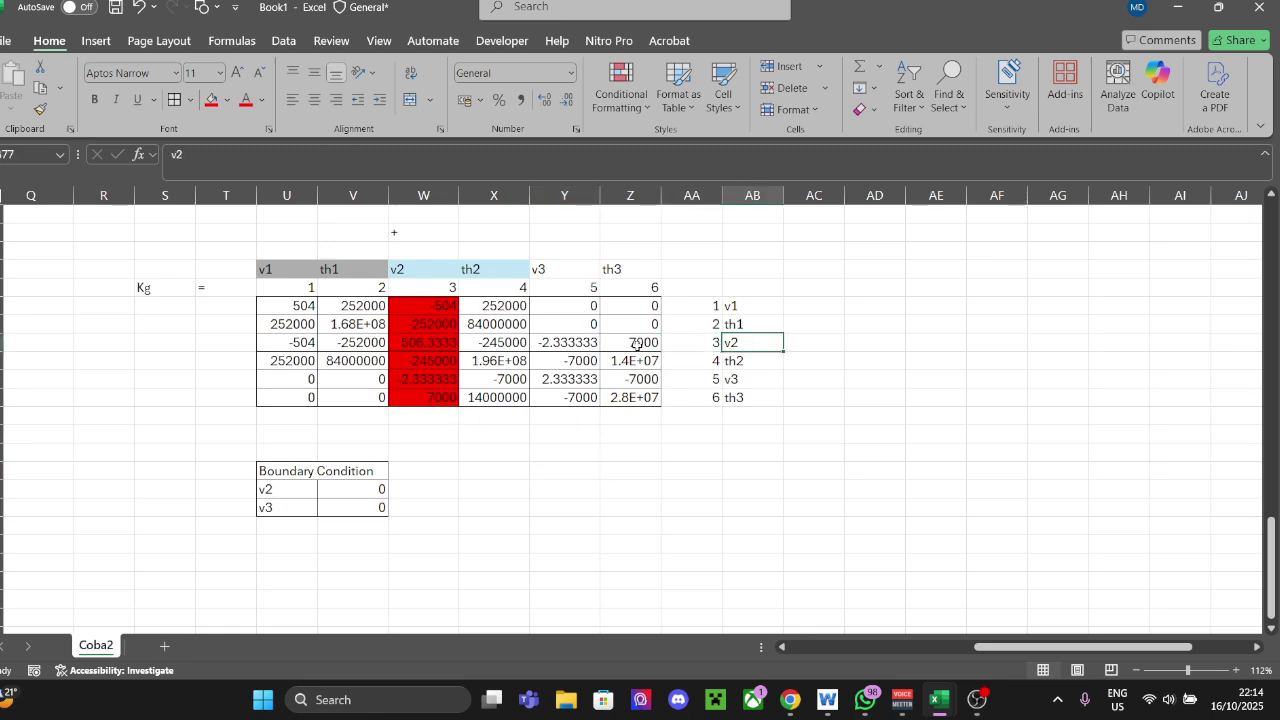
drag(635, 343, 300, 343)
click(211, 99)
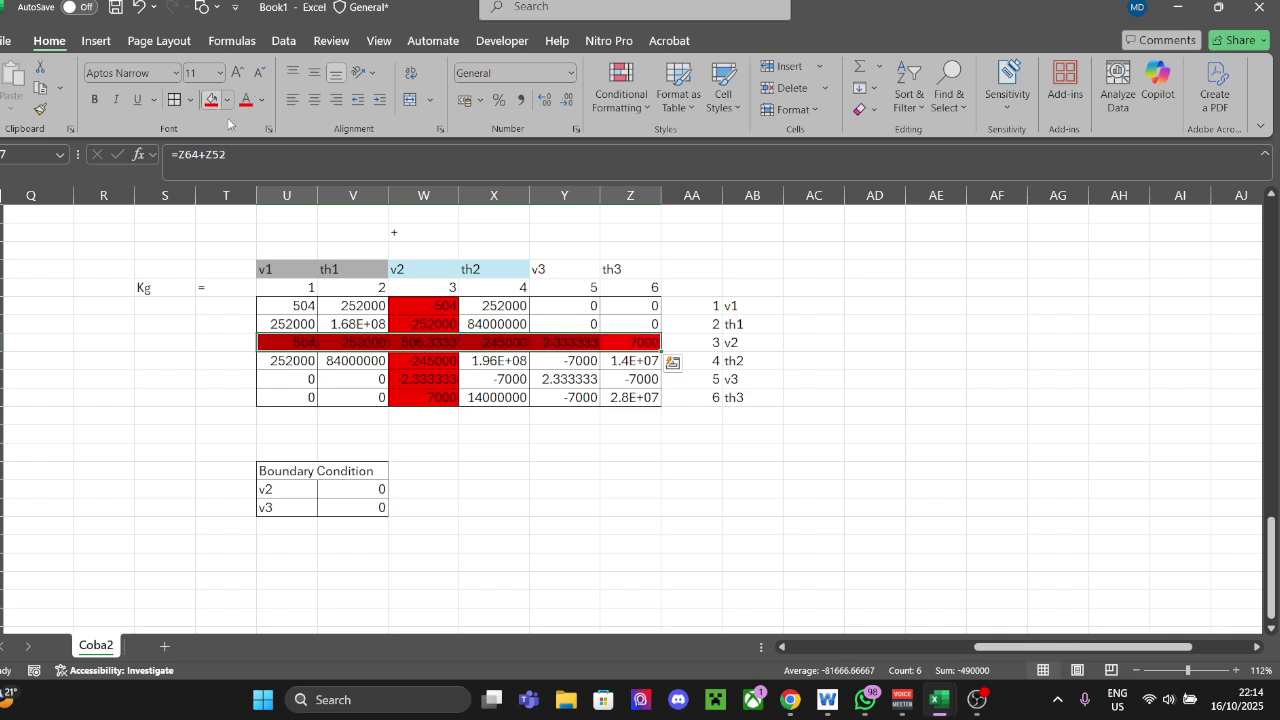
click(562, 488)
Step: Fill the v3 row and the v3 column of the Kg matrix with the same red
click(733, 380)
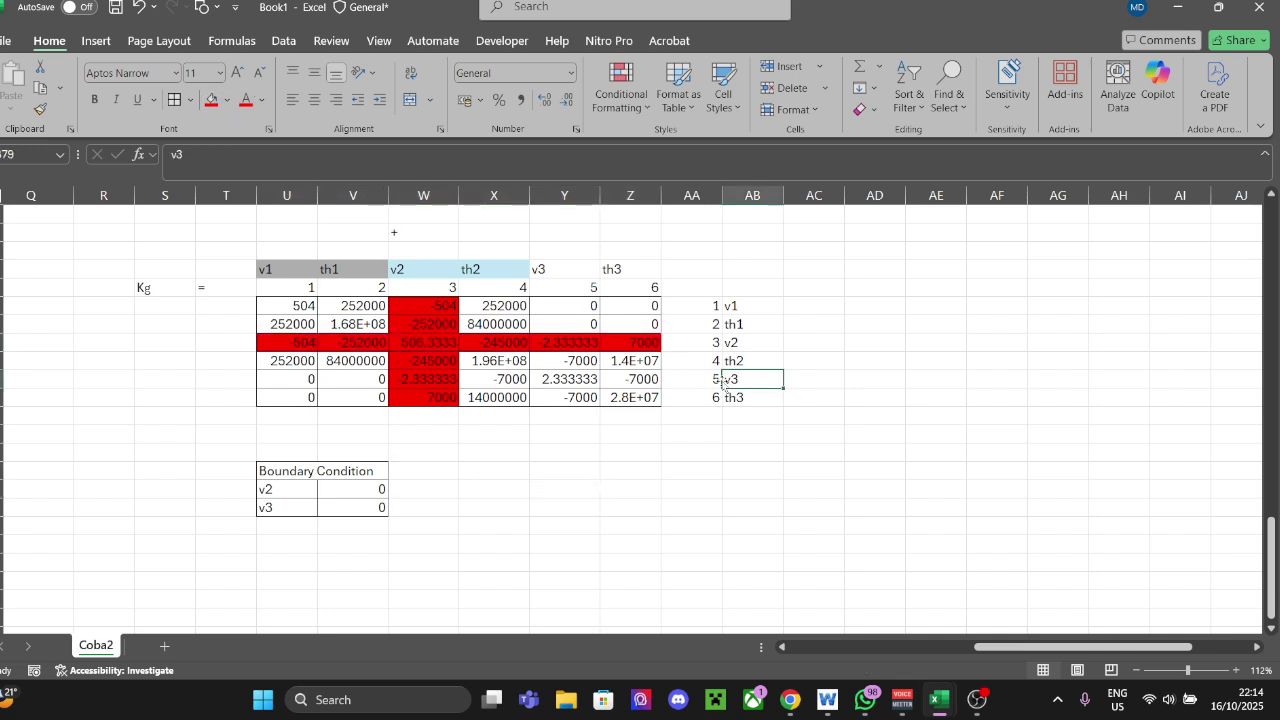
click(686, 381)
drag(635, 380, 300, 381)
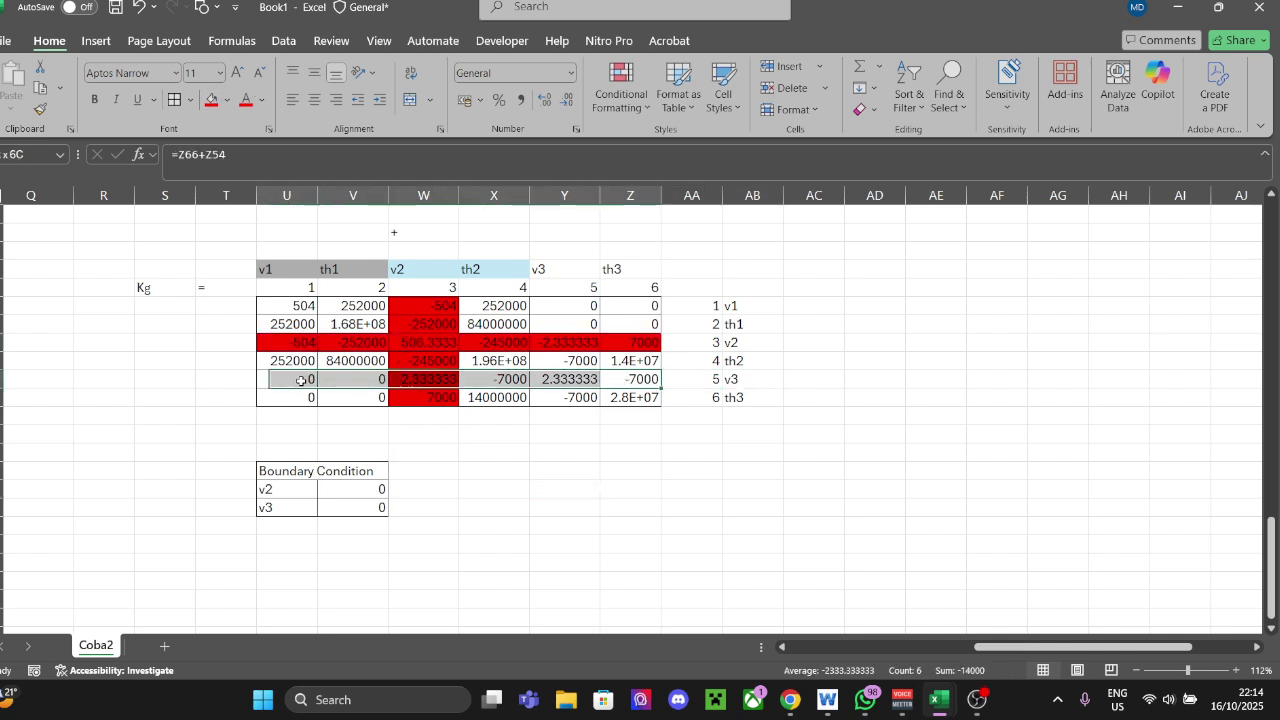
click(211, 99)
click(752, 470)
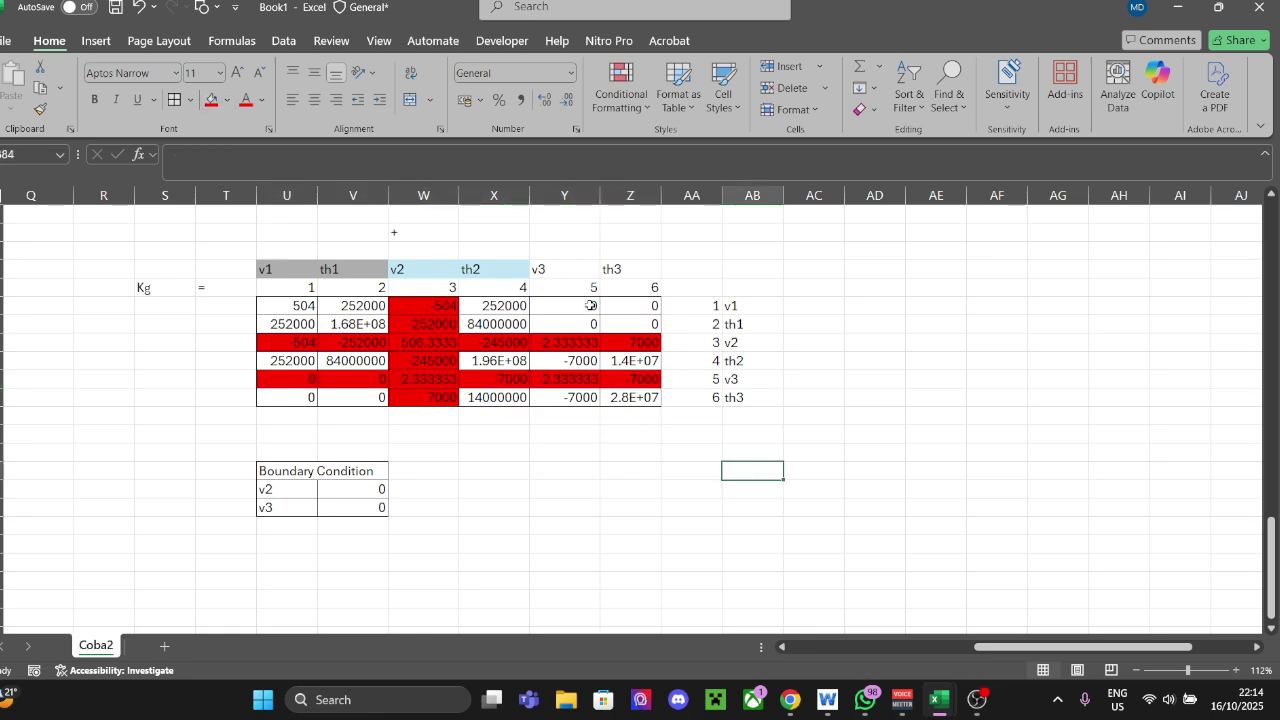
drag(590, 305, 575, 397)
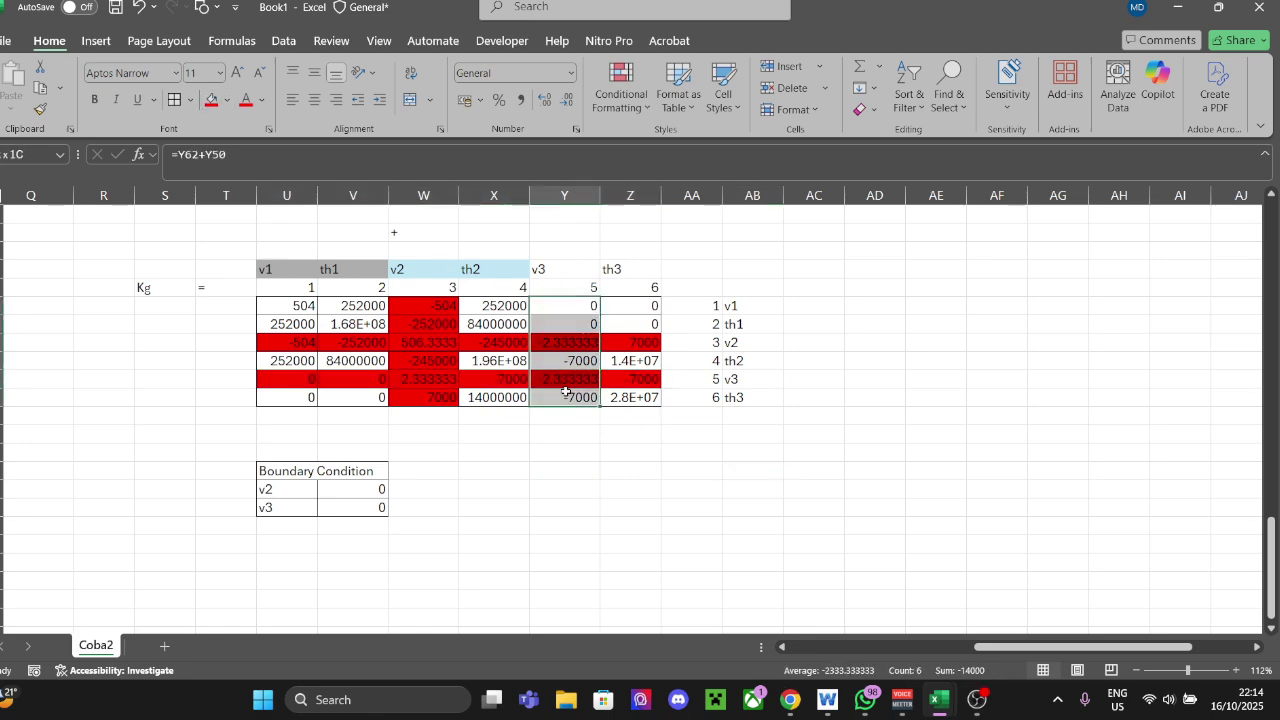
click(211, 99)
click(895, 488)
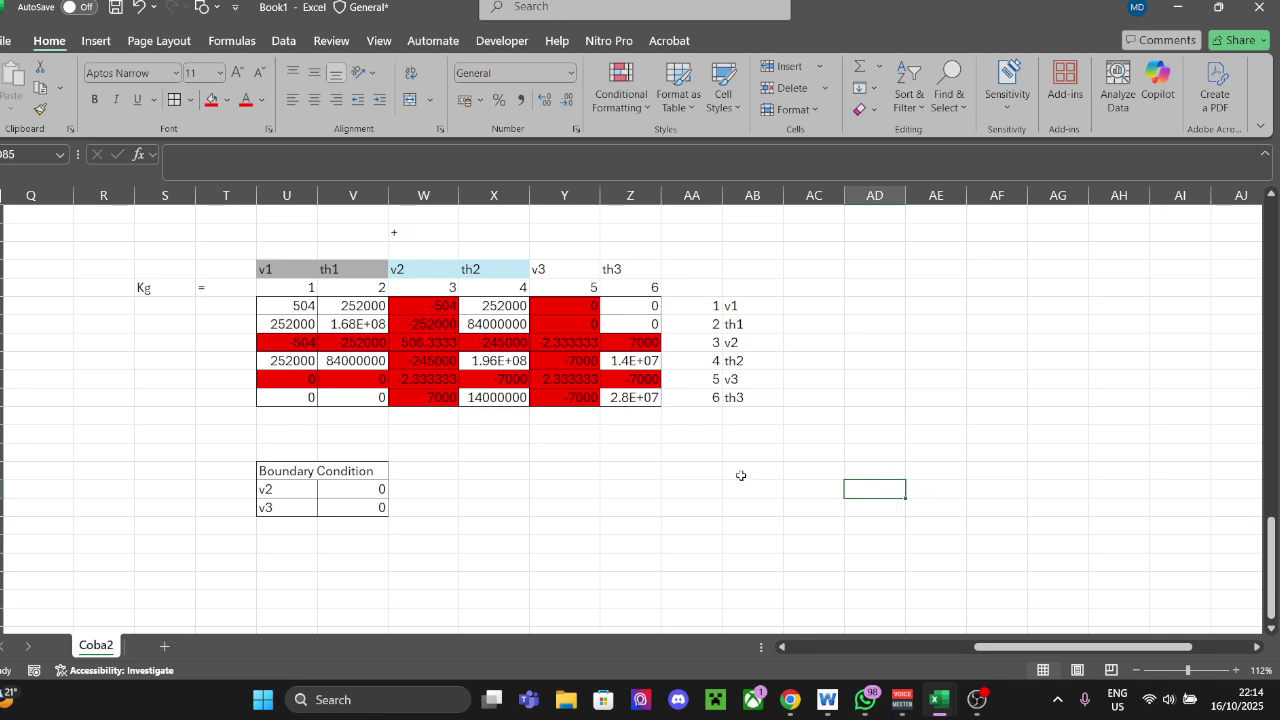
Step: Check the entries in Kg's v1 row that are not filled red, under v1, th1, th2 and th3
click(302, 306)
click(346, 306)
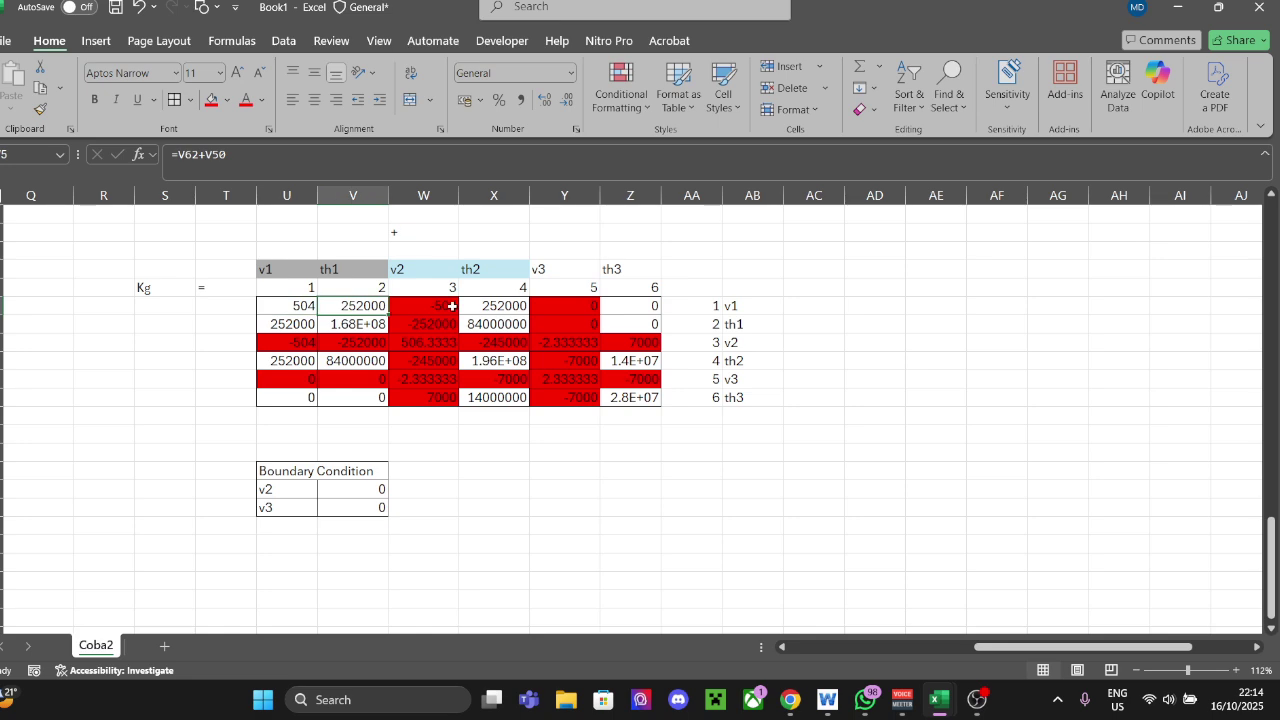
click(500, 306)
click(608, 306)
click(310, 306)
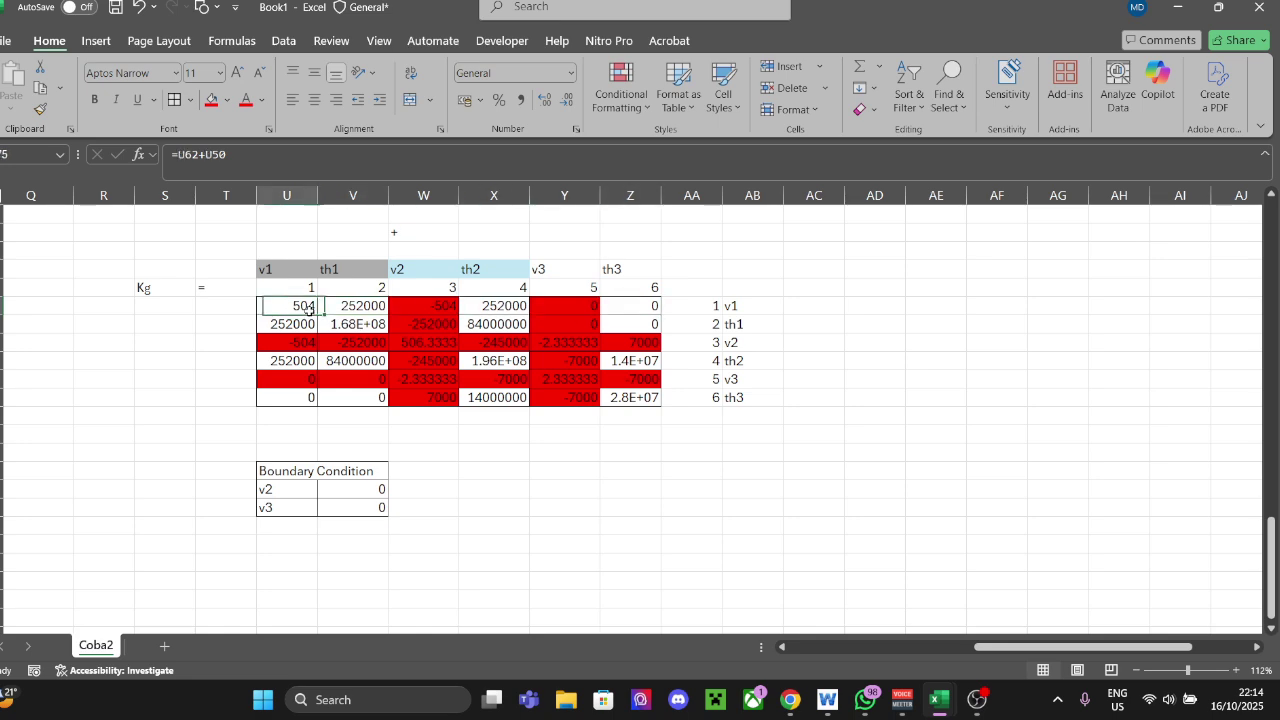
Step: Check the entries in Kg's v1 column that are not filled red, in the th1, th2 and th3 rows
click(302, 324)
click(302, 360)
click(304, 395)
scroll(786, 488, down, 2)
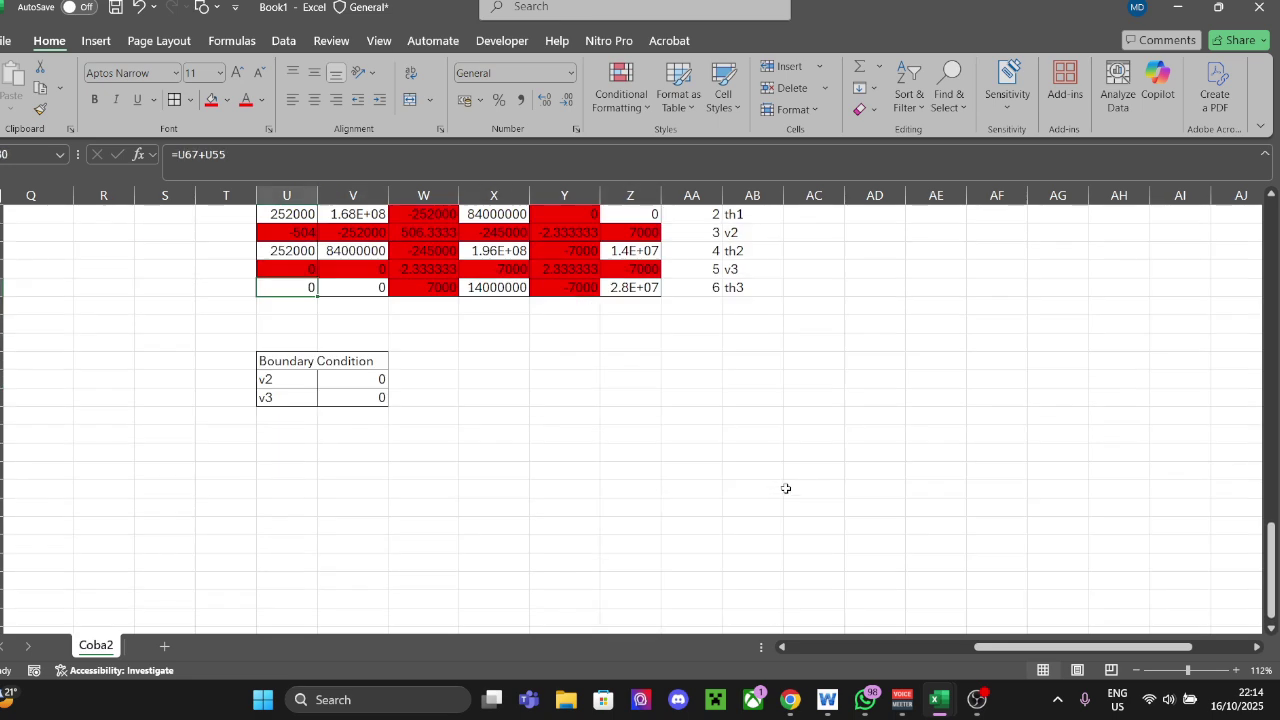
scroll(152, 537, up, 2)
scroll(232, 540, down, 2)
Step: Enter the label Kg_R in cell S89, below the Boundary Condition table
click(160, 448)
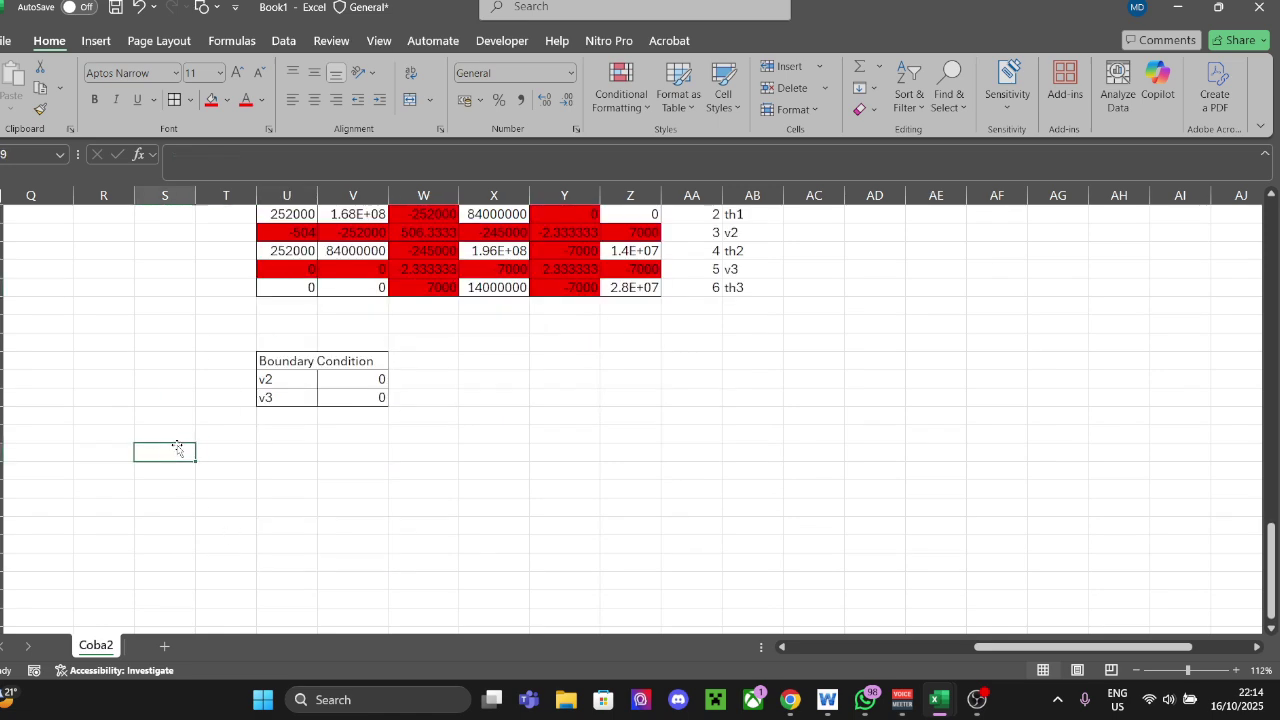
text(KG)
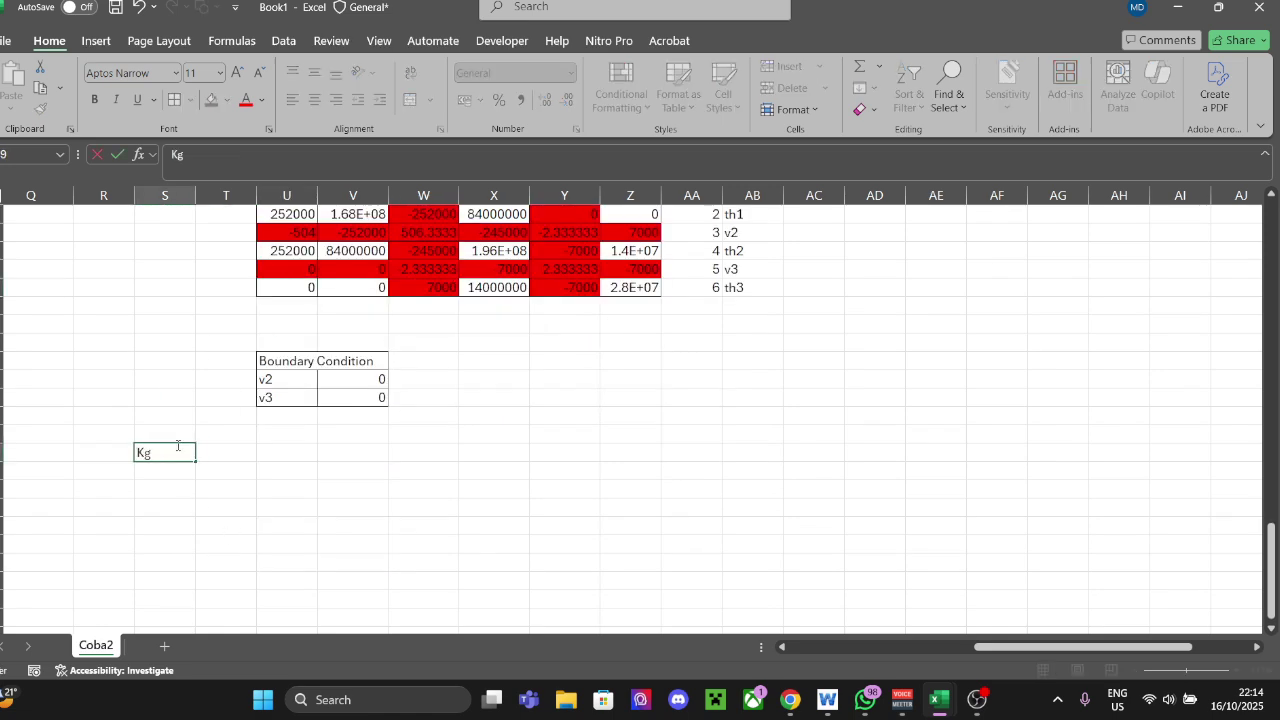
key(Tab)
key(Tab)
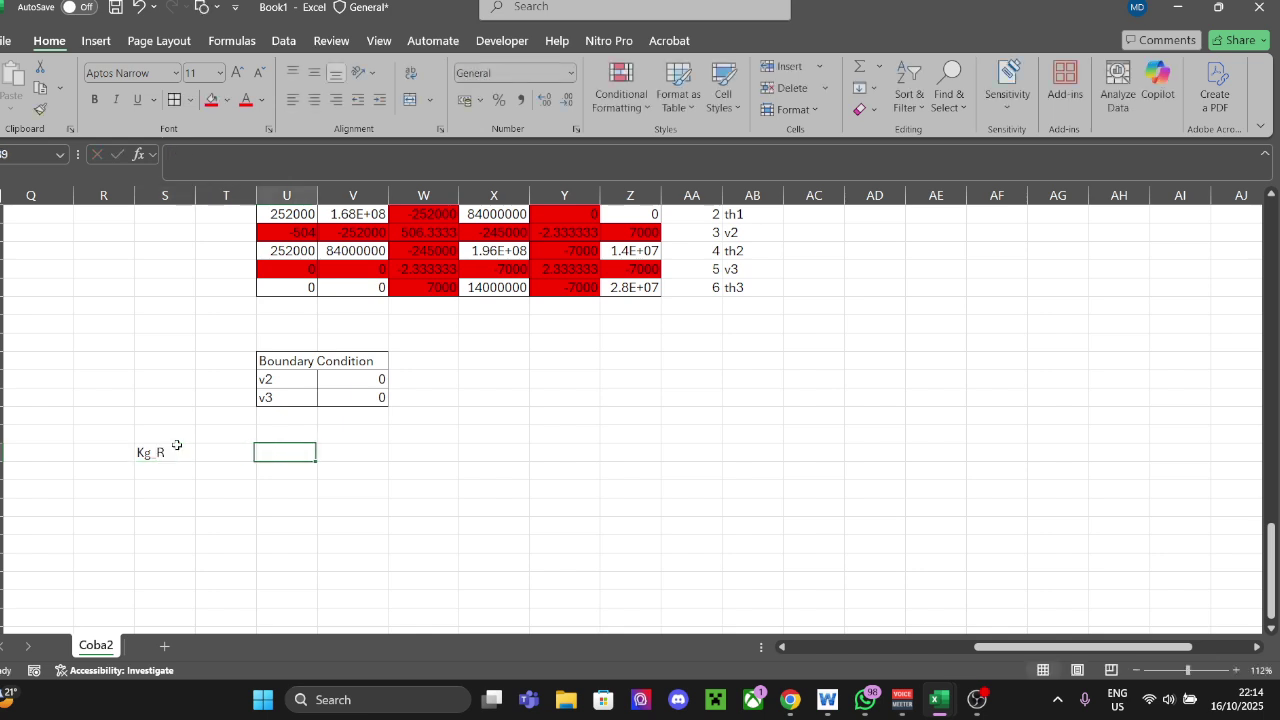
Step: Add borders to every cell of the 4×4 block U89:X92 beside the Kg_R label
click(564, 543)
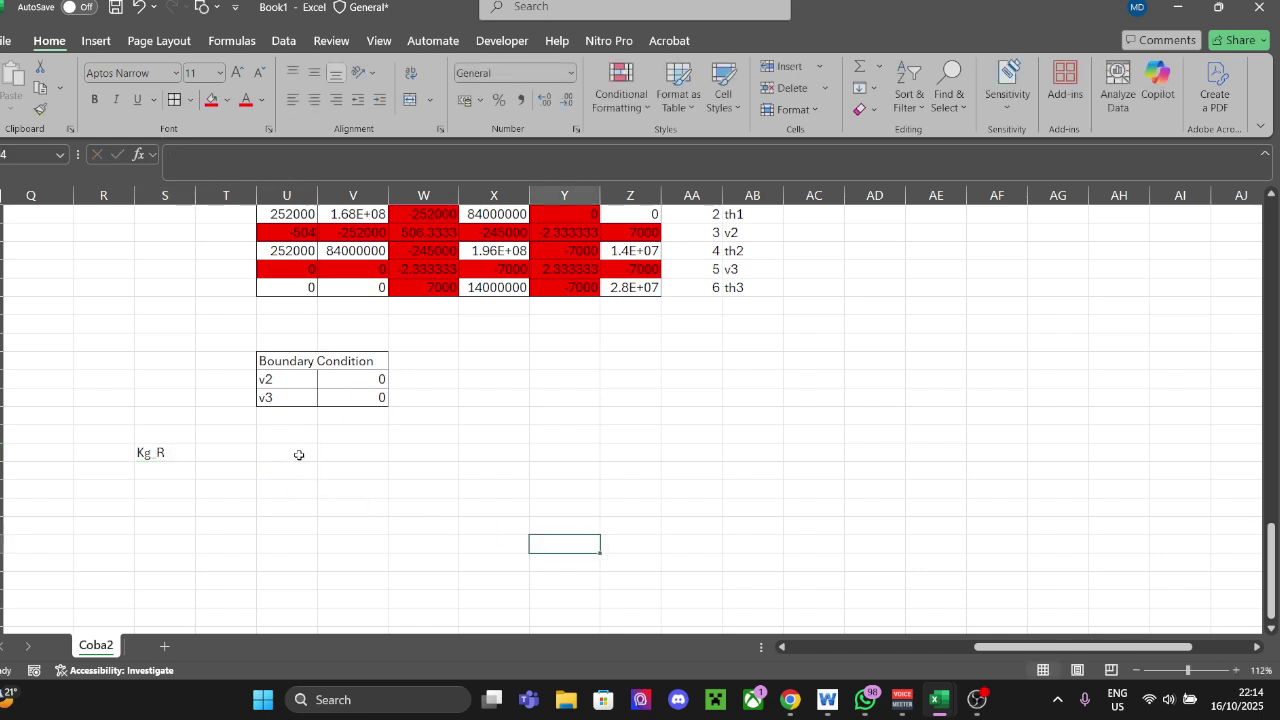
drag(299, 455, 500, 507)
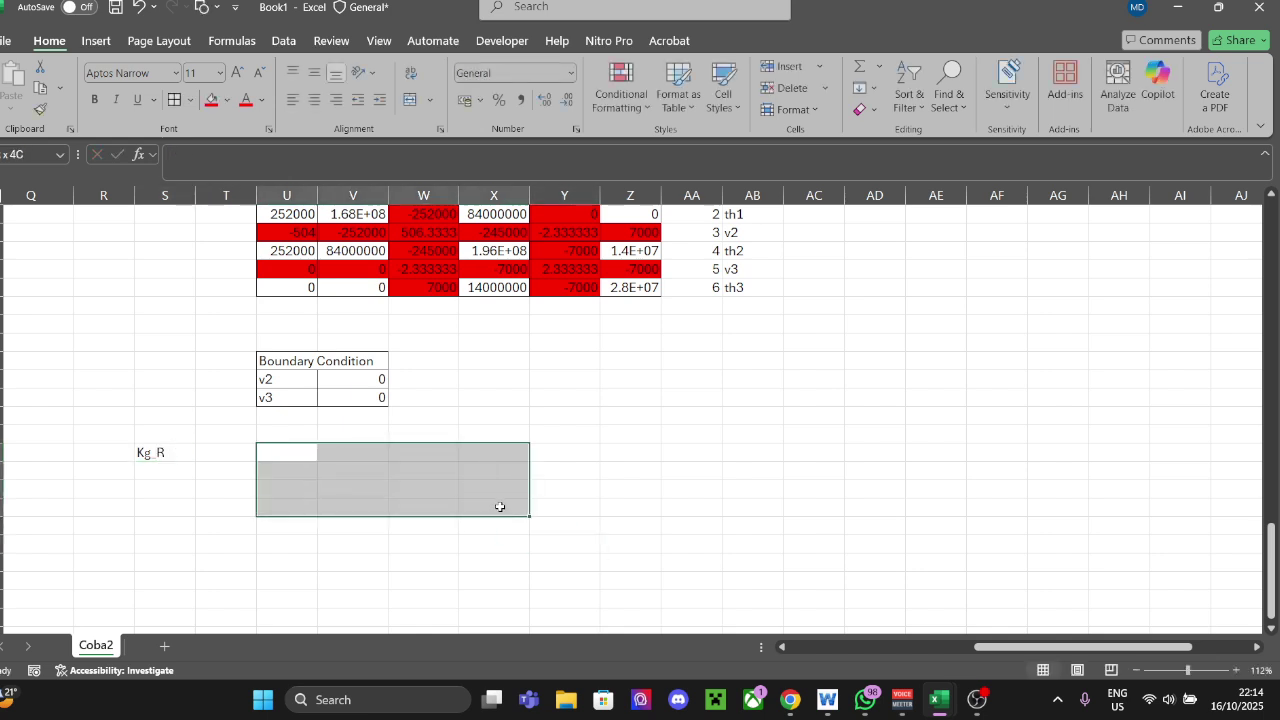
click(177, 100)
click(630, 378)
Step: Examine the entries in Kg's th2 column that are not filled red, in the v1 and th1 rows
scroll(497, 328, up, 2)
click(501, 307)
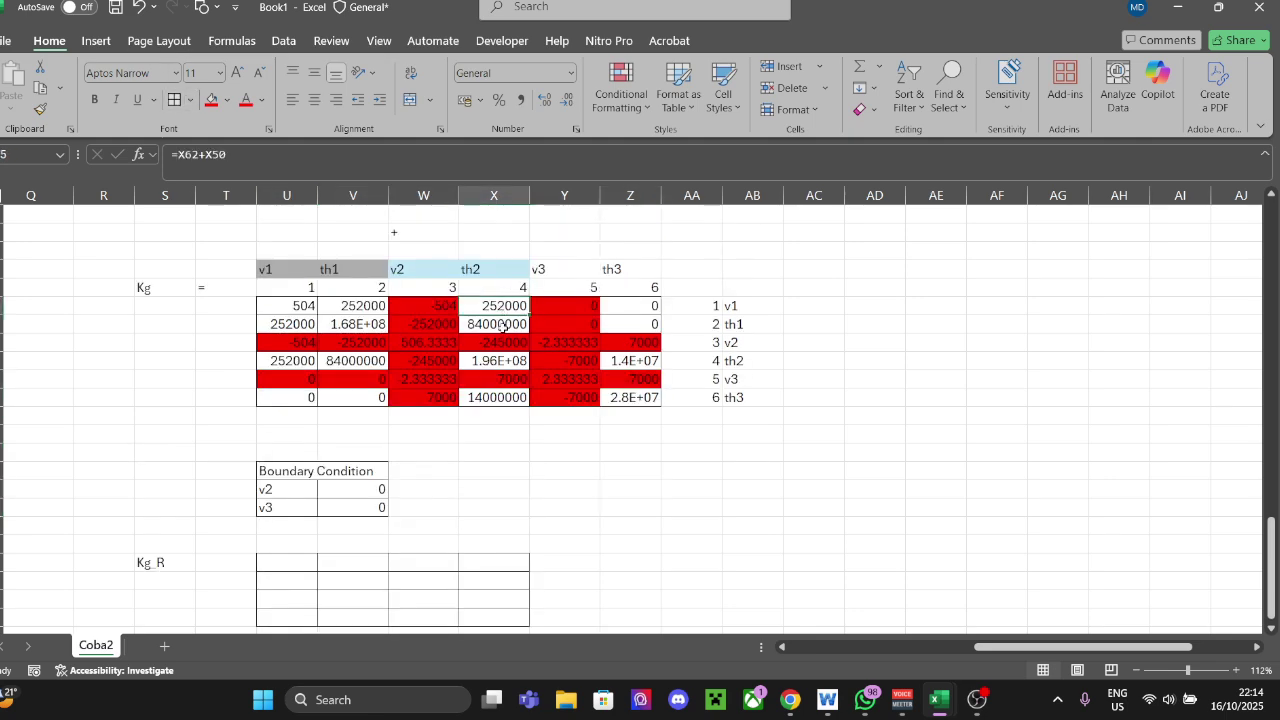
click(503, 327)
click(685, 470)
click(509, 308)
click(622, 413)
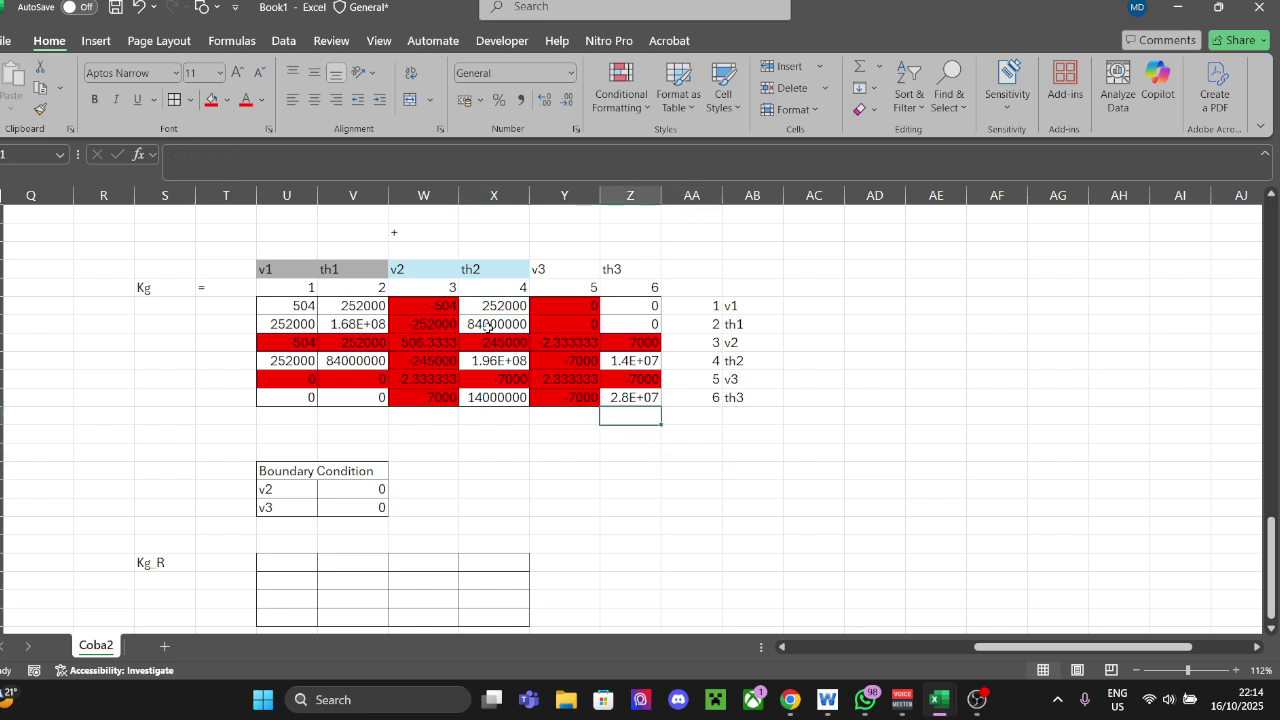
click(488, 305)
click(688, 470)
click(478, 560)
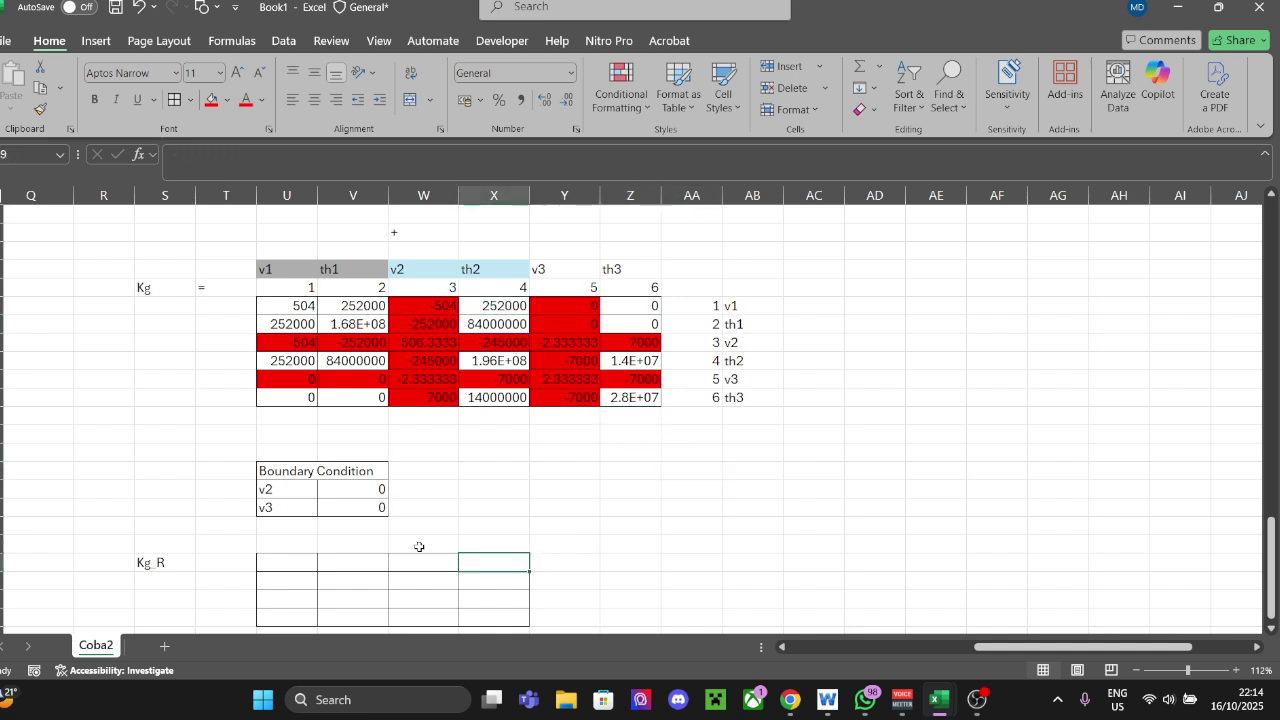
Step: Head the first two columns of the Kg_R grid v1 and th1, in the row directly above it
click(281, 547)
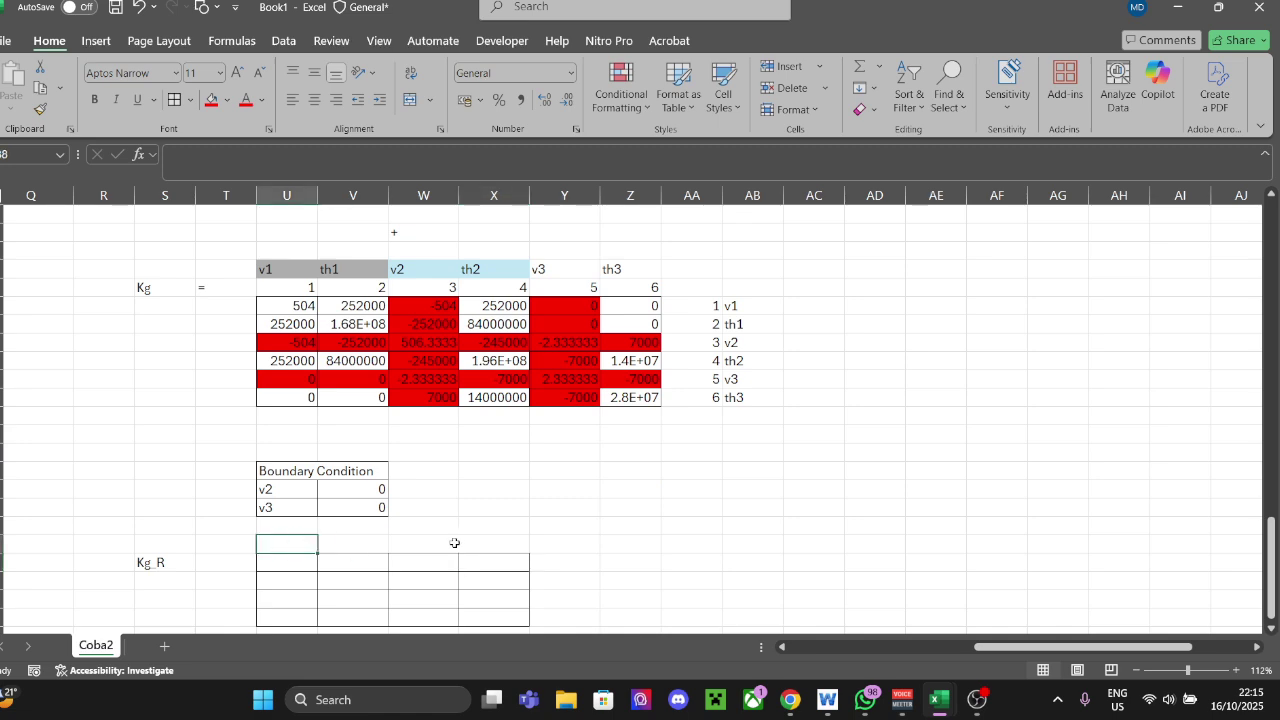
text(v1)
click(440, 544)
click(380, 544)
text(t)
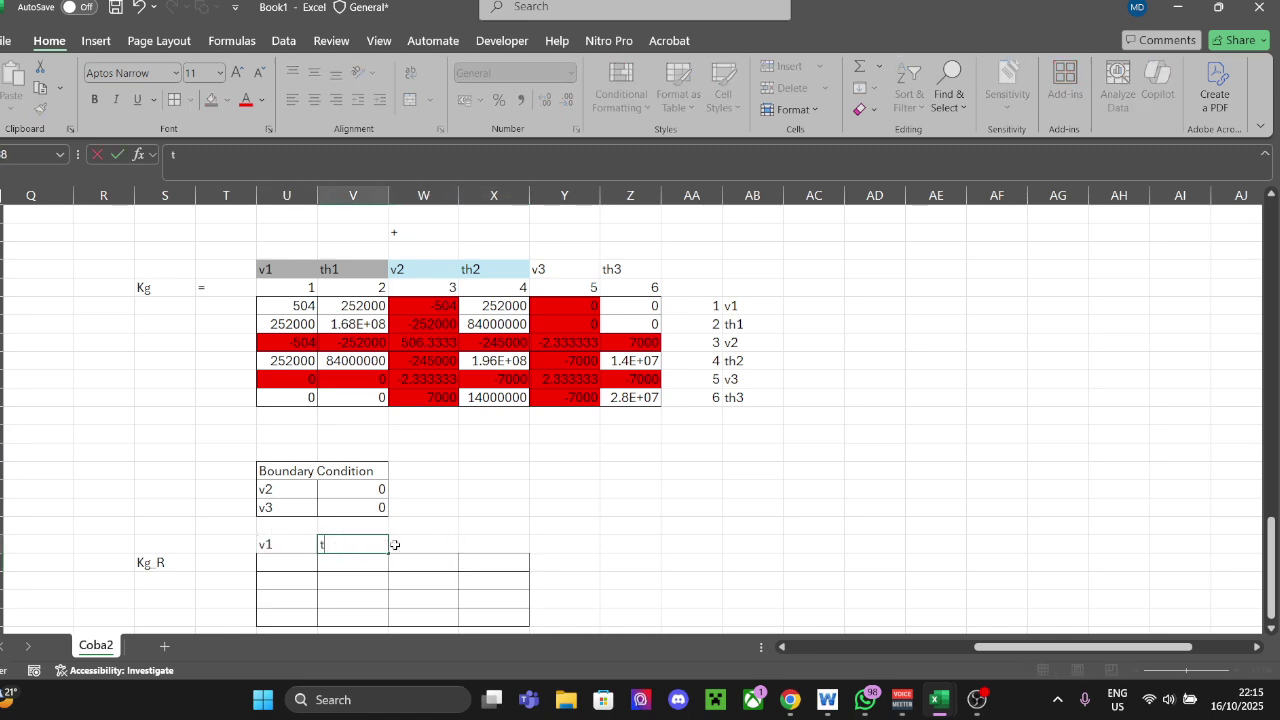
text(h1)
Step: Head the third and fourth columns of the Kg_R grid th2 and th3
click(408, 544)
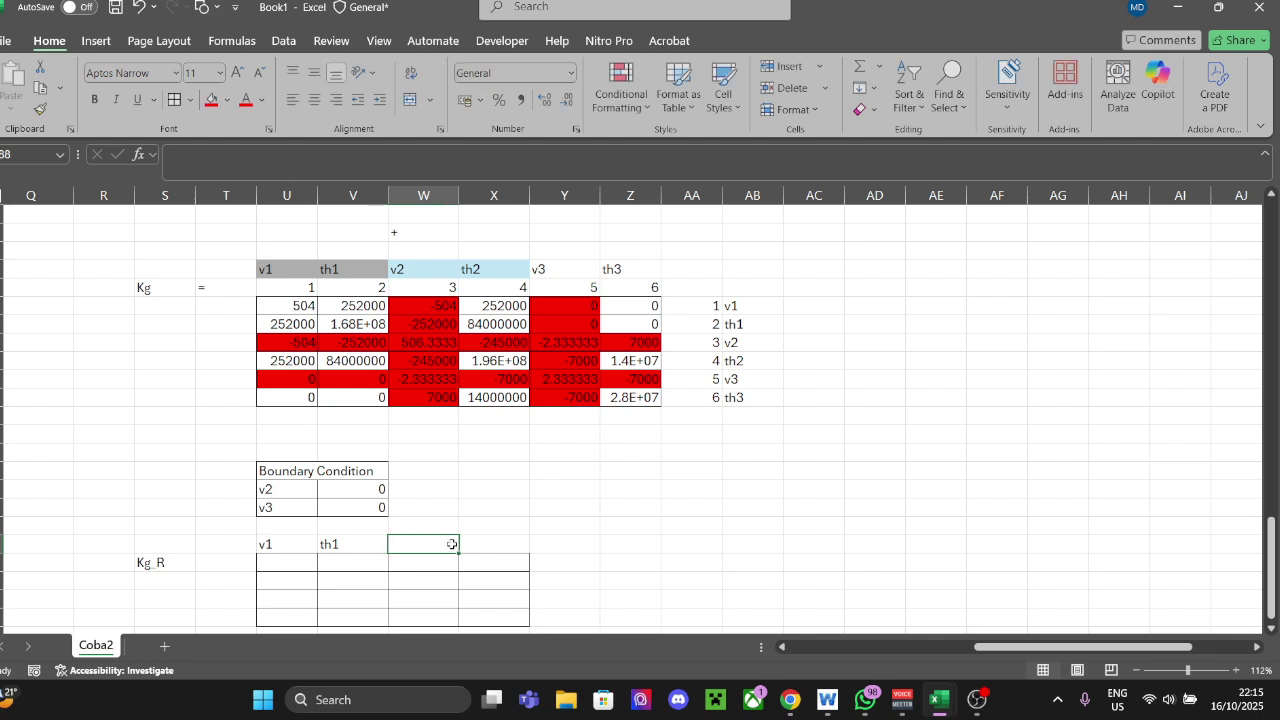
text(t)
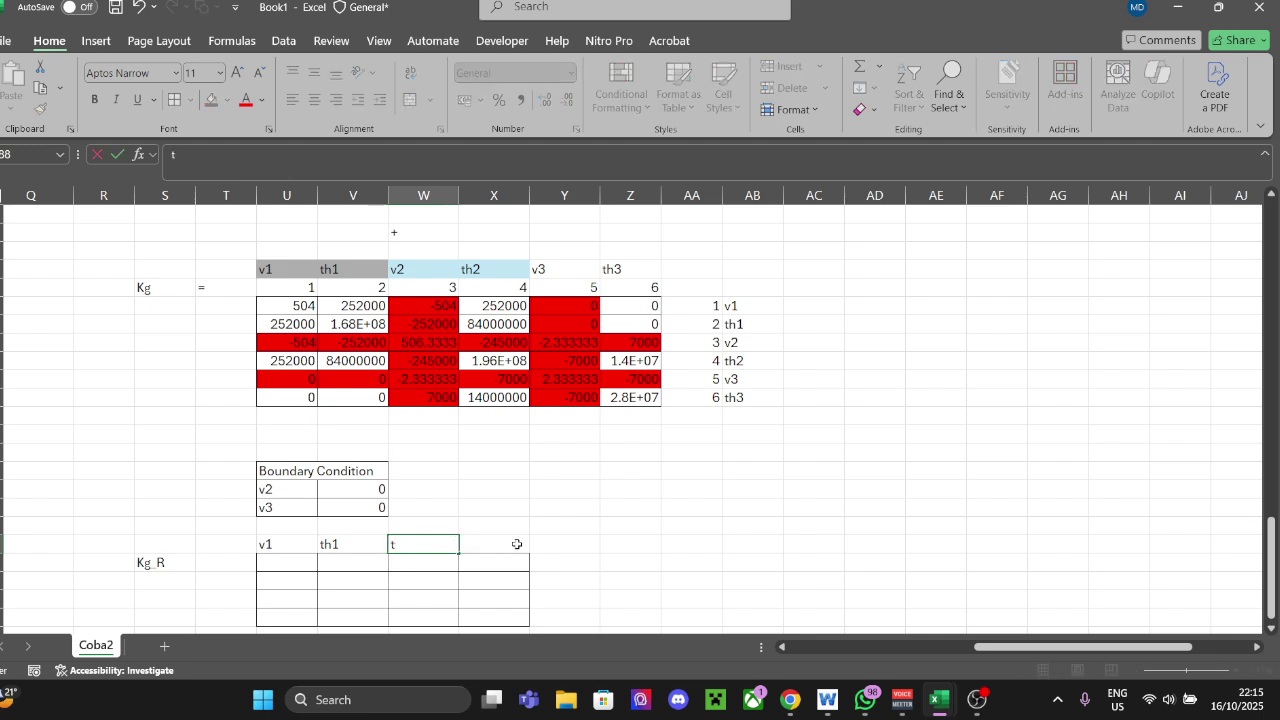
text(h23)
key(Right)
key(Right)
key(Up)
key(Up)
click(496, 543)
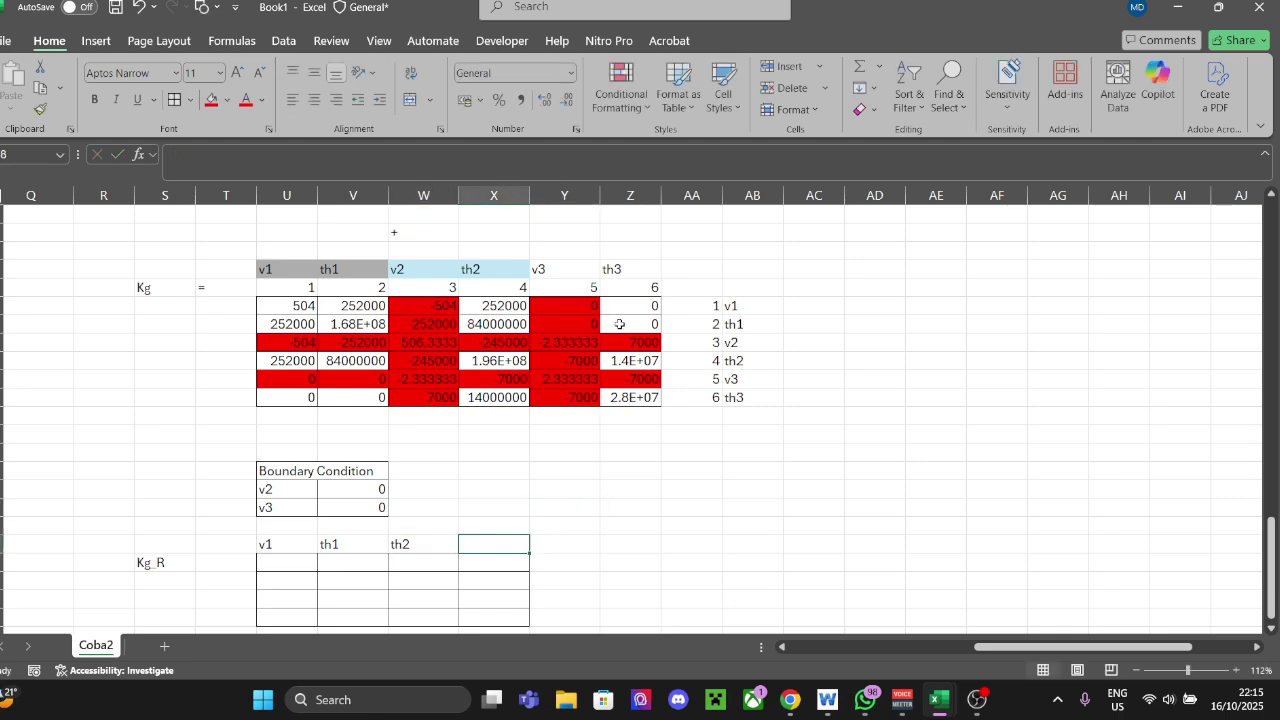
text(th)
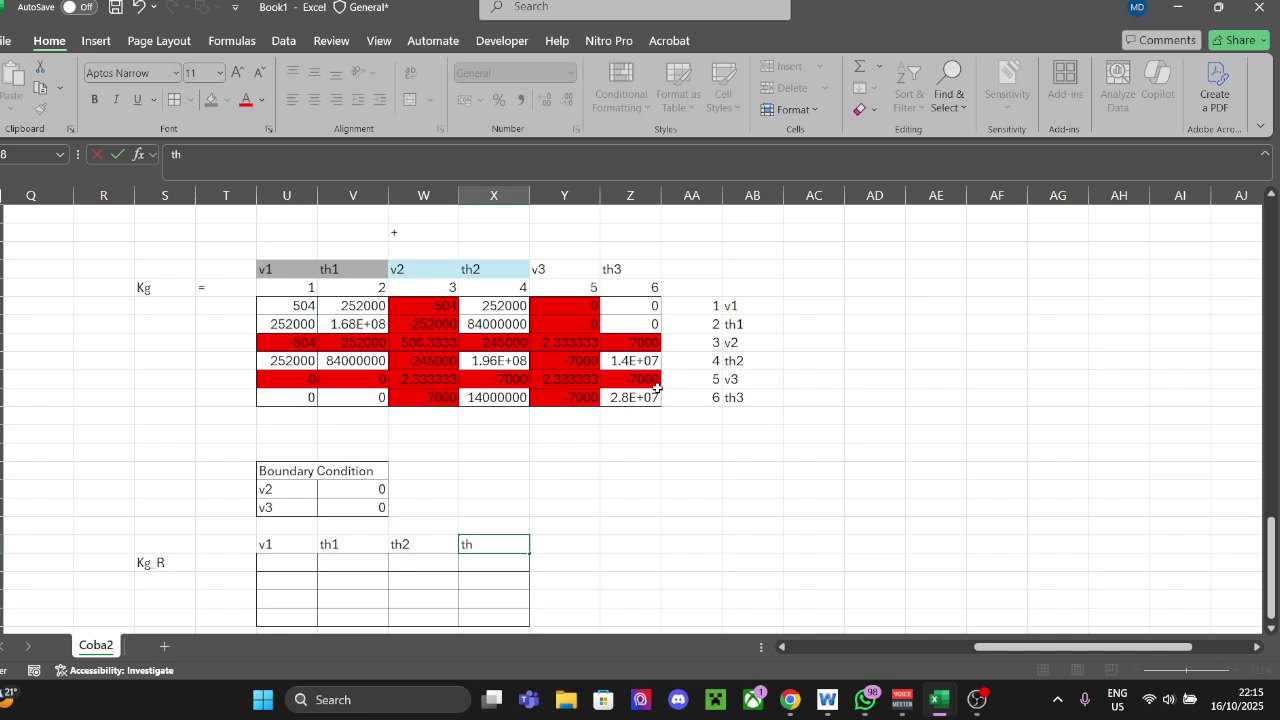
key(Right)
key(Right)
key(Left)
key(Up)
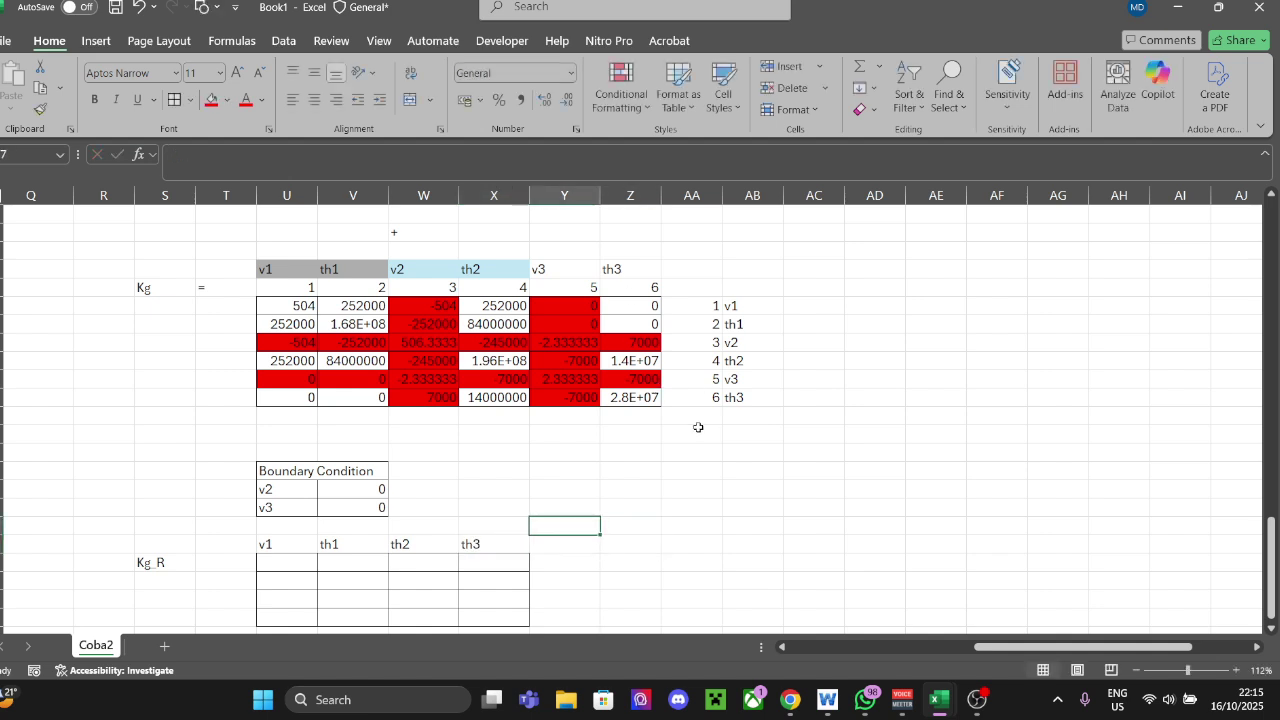
Step: Copy the Kg_R column headings and paste them transposed into Y89:Y92 as row labels beside the grid
scroll(698, 427, down, 2)
drag(297, 437, 497, 436)
key(ctrl+c)
right_click(663, 462)
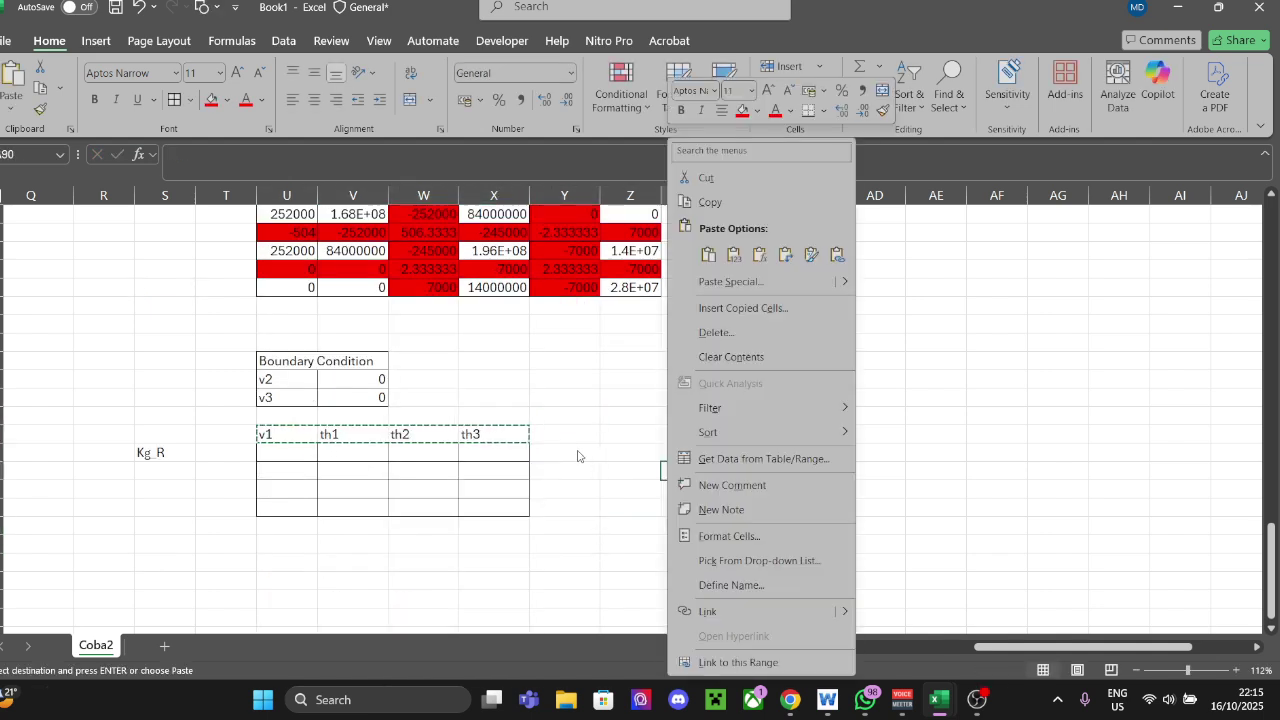
click(785, 254)
click(875, 378)
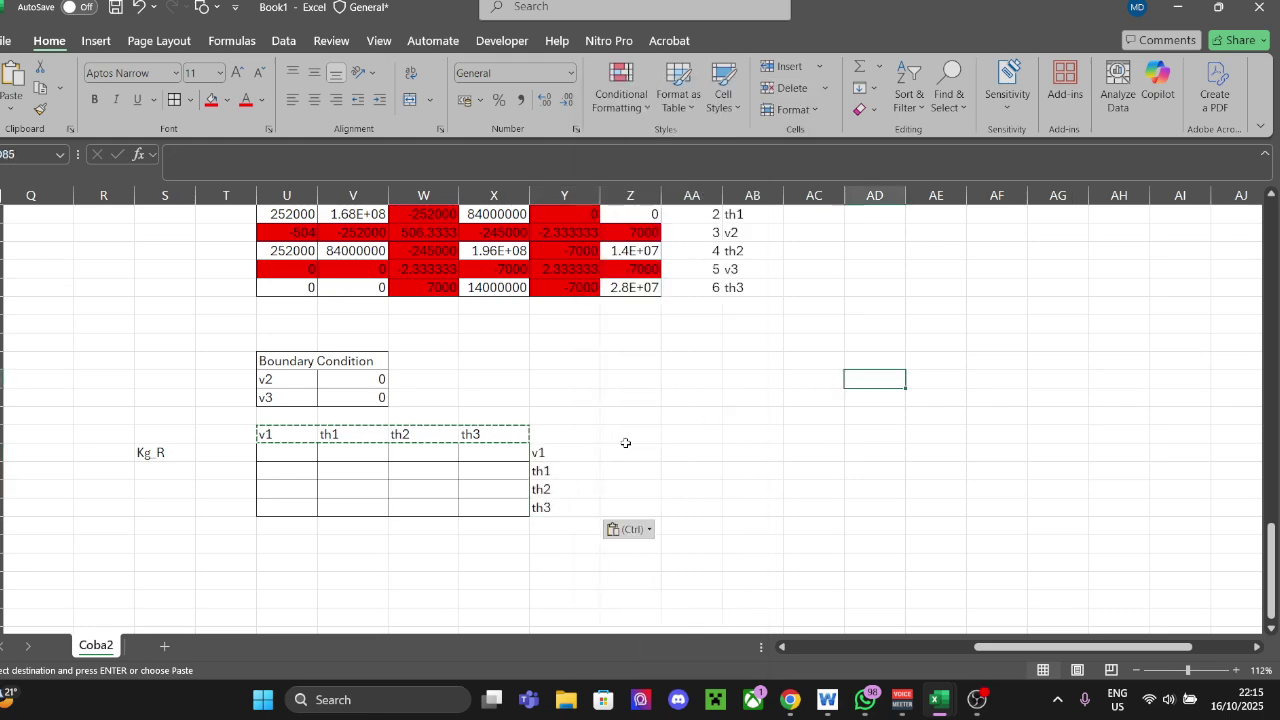
key(Escape)
click(668, 436)
scroll(560, 480, up, 2)
scroll(474, 524, down, 1)
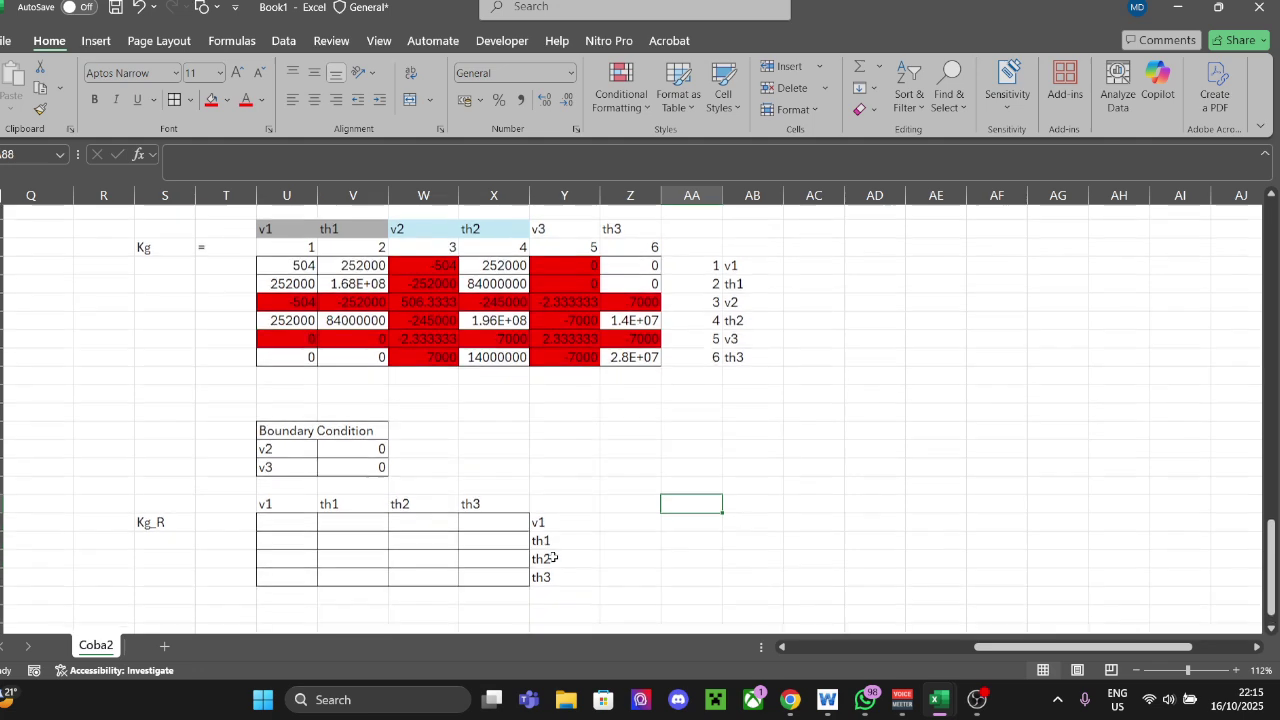
scroll(552, 558, down, 2)
drag(552, 454, 552, 508)
scroll(554, 500, up, 2)
scroll(450, 498, down, 2)
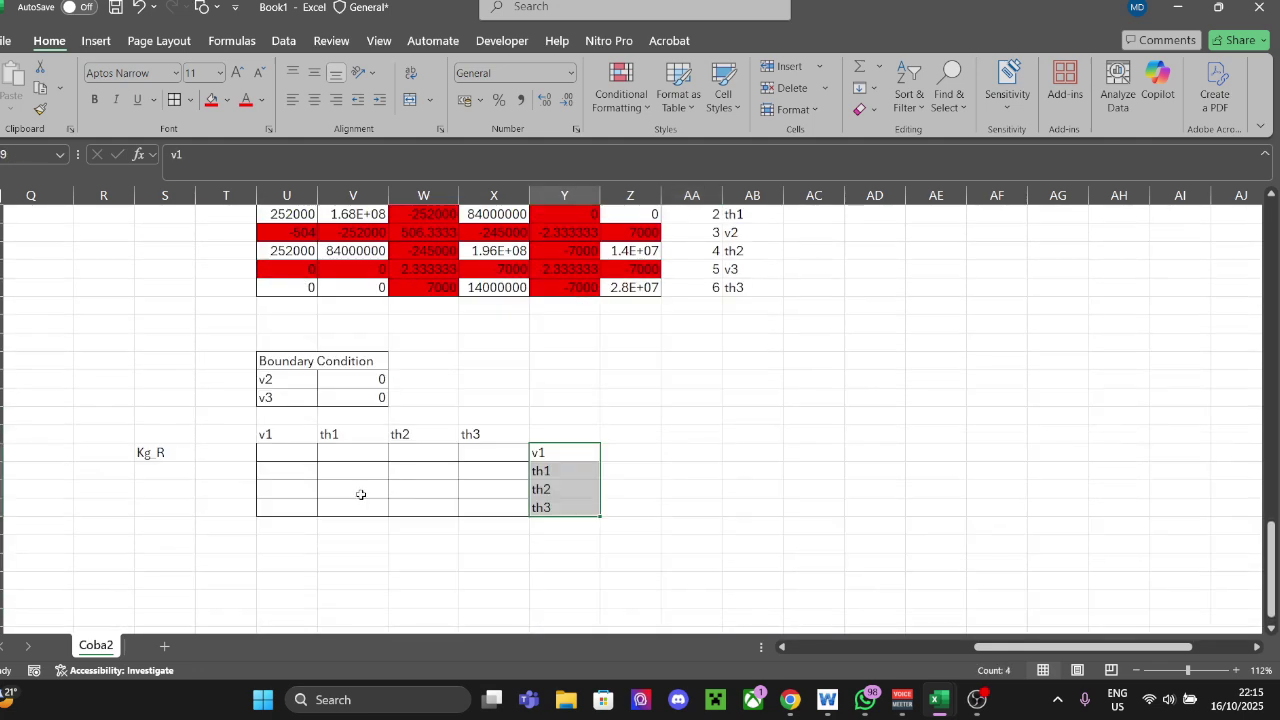
Step: Link Kg_R cell U89 to Kg's v1-v1 entry with =U75 and fill the formula across U89:V90
click(300, 455)
scroll(318, 460, up, 2)
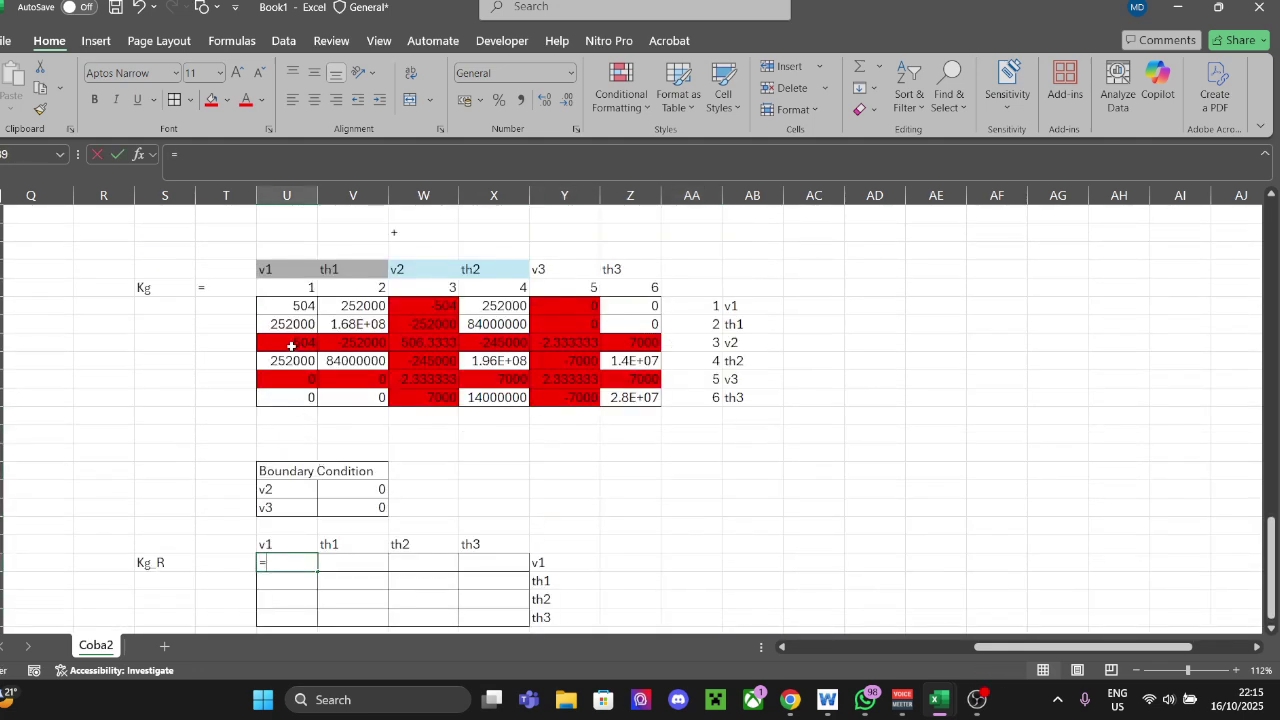
text(=)
click(287, 305)
key(Return)
click(290, 563)
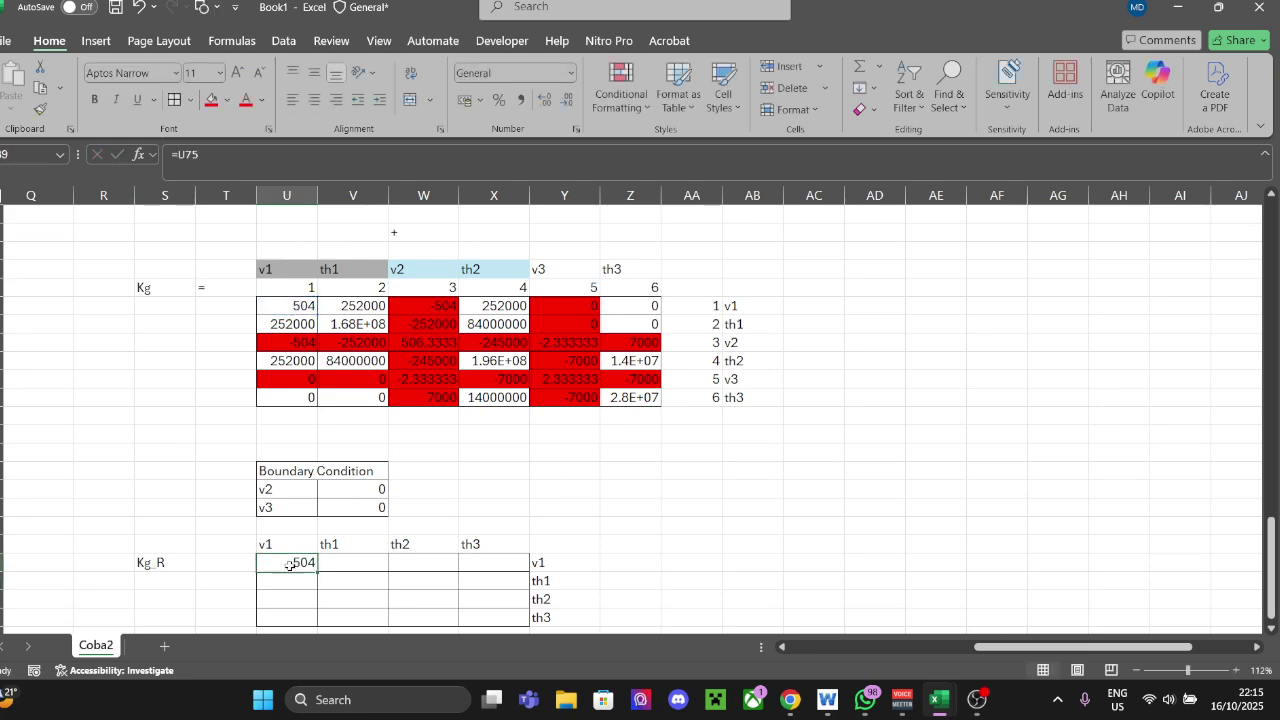
drag(318, 572, 390, 590)
click(632, 520)
scroll(632, 500, down, 1)
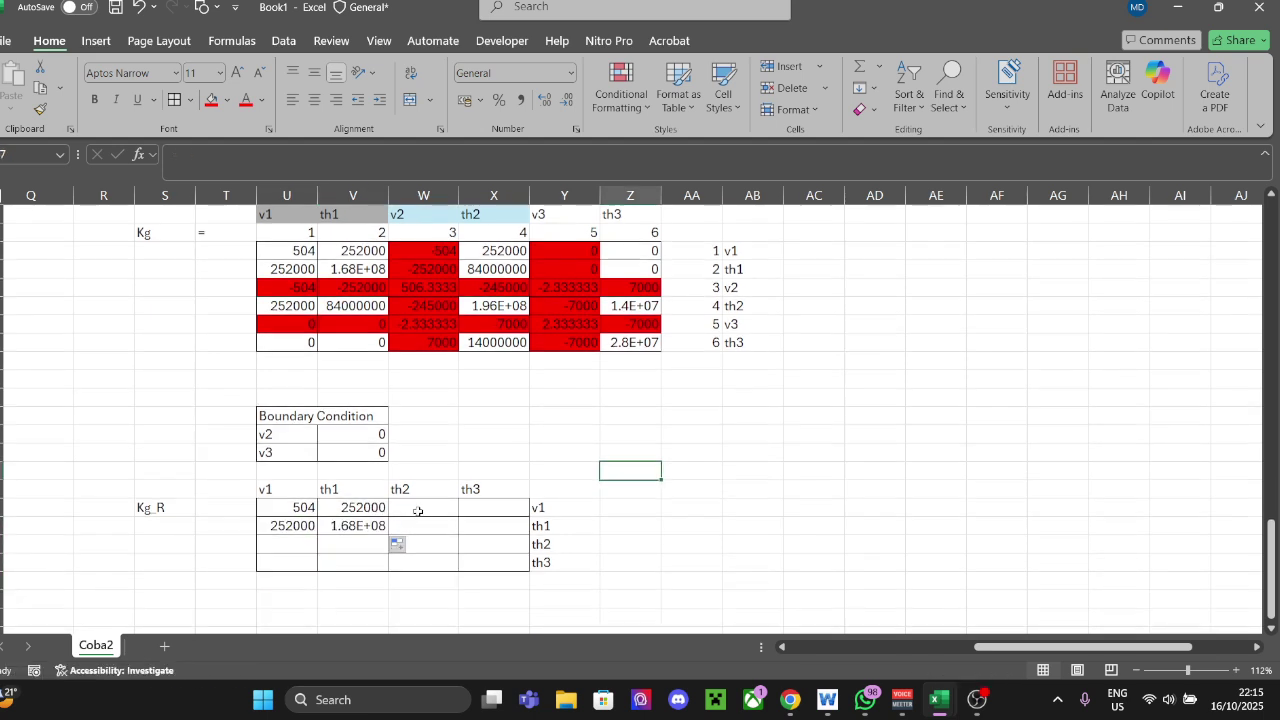
Step: Link W89 to Kg's th2 column with =X75 and fill the formula down to W90
click(423, 507)
text(=)
click(490, 250)
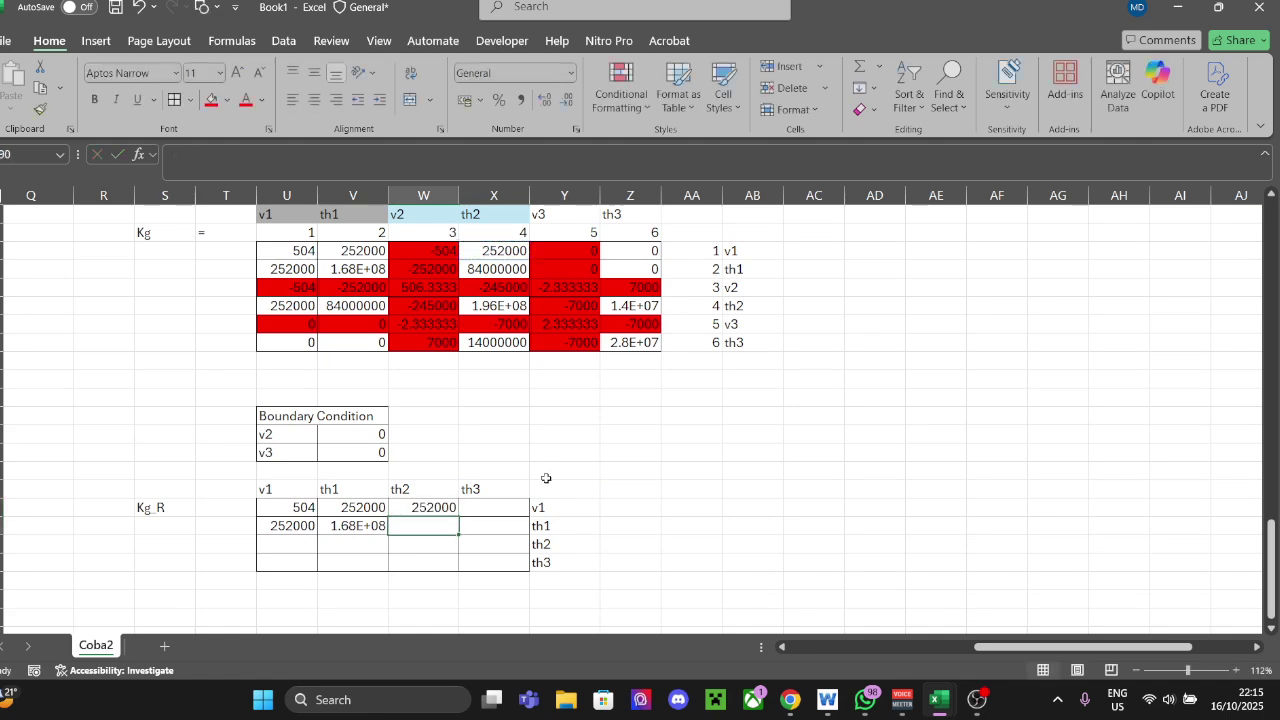
key(Return)
click(445, 510)
drag(455, 514, 456, 532)
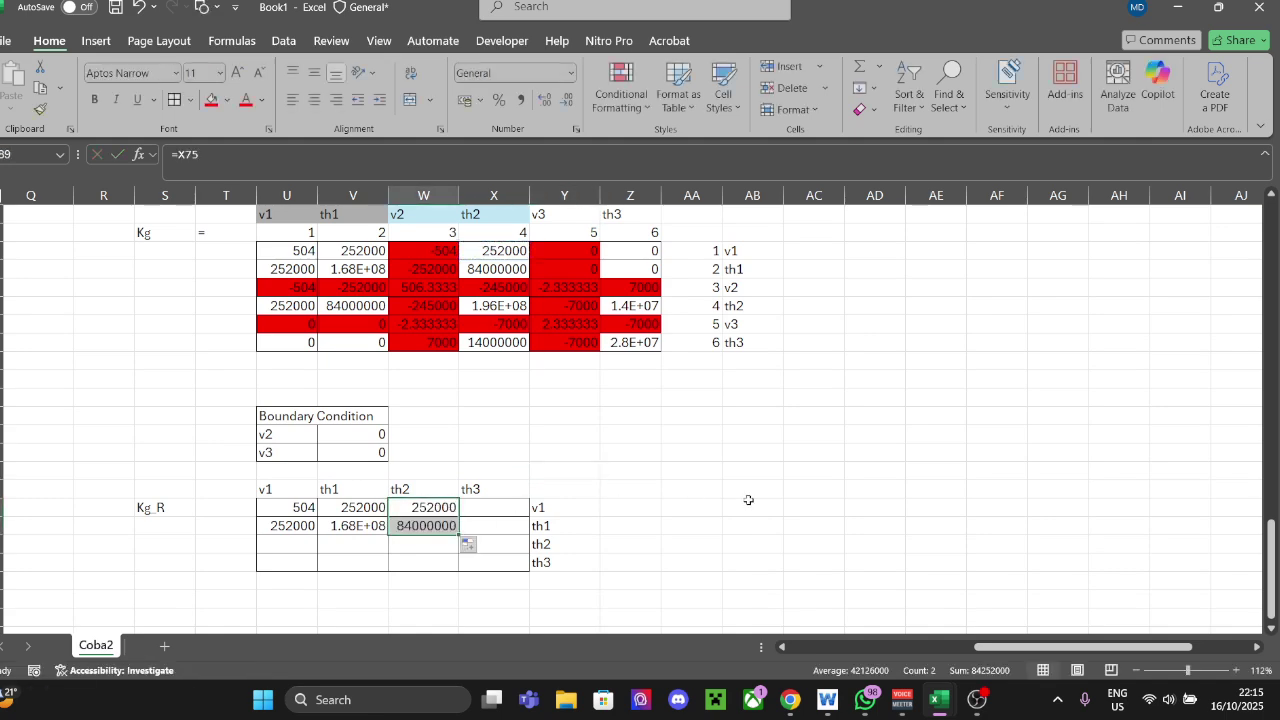
click(749, 505)
Step: Link X89 to Kg's th3 column with =Z75 and fill the formula down to X90
click(491, 510)
text(=)
click(643, 250)
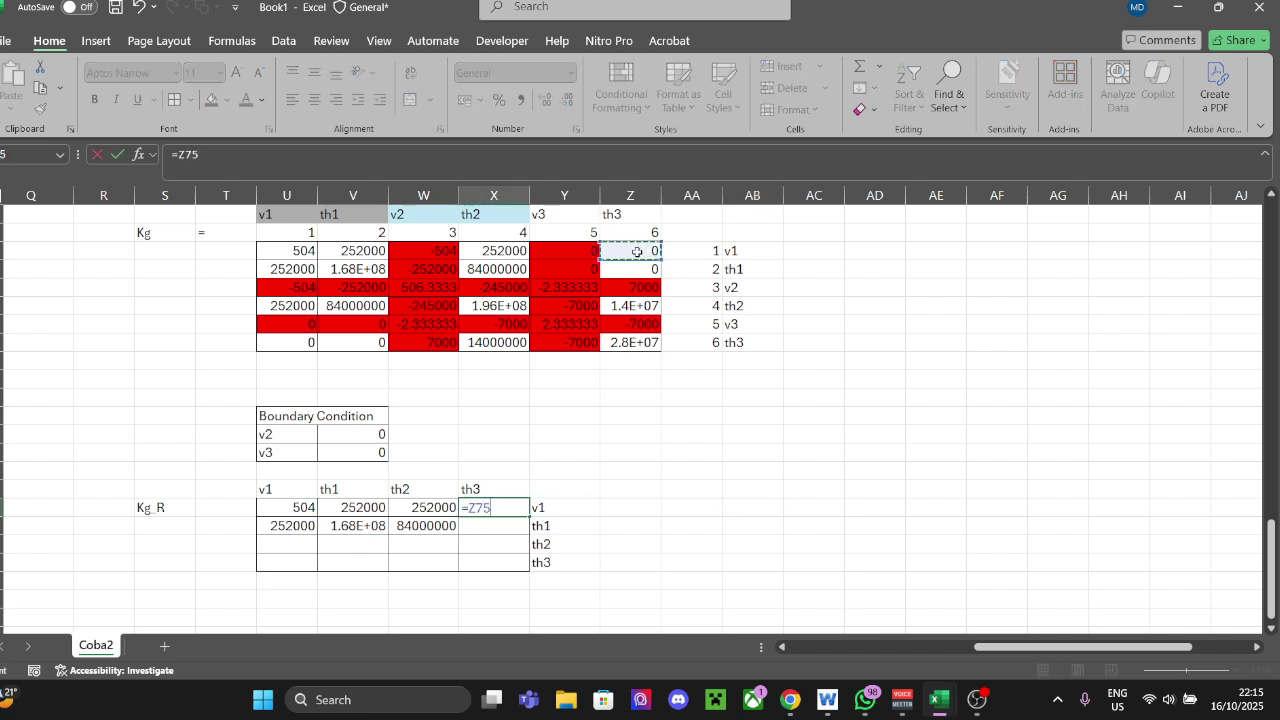
key(Return)
click(505, 507)
drag(528, 516, 526, 532)
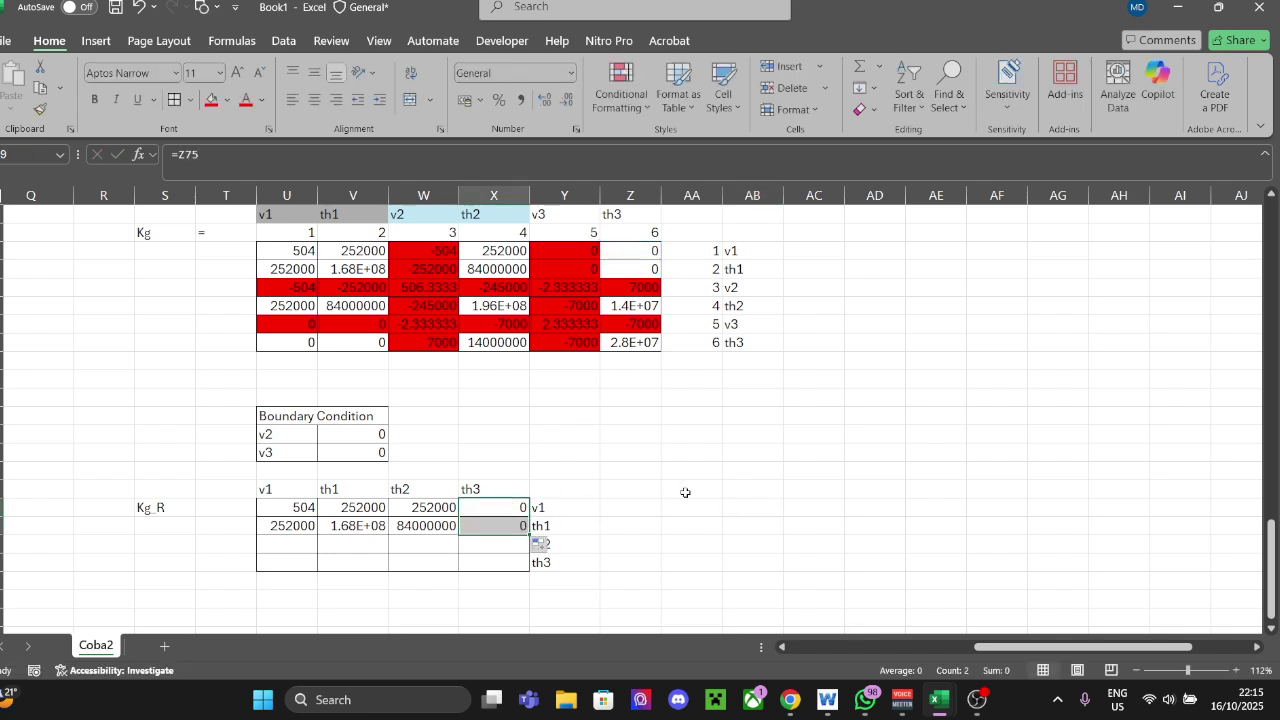
click(690, 489)
Step: Link U91 in Kg_R's th2 row to Kg's th2 row with =U78, fill it across to V91, and check the filled formula
click(290, 545)
text(=)
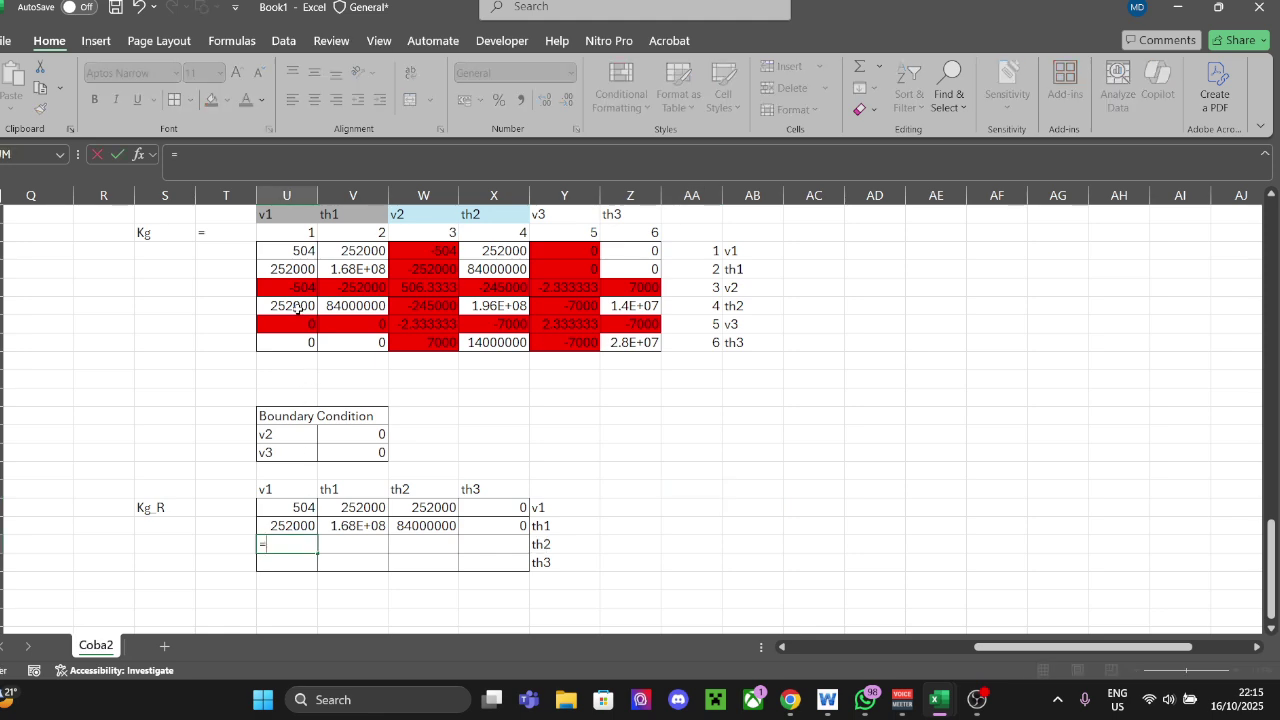
click(287, 305)
key(Return)
click(307, 544)
drag(320, 551, 375, 549)
click(691, 507)
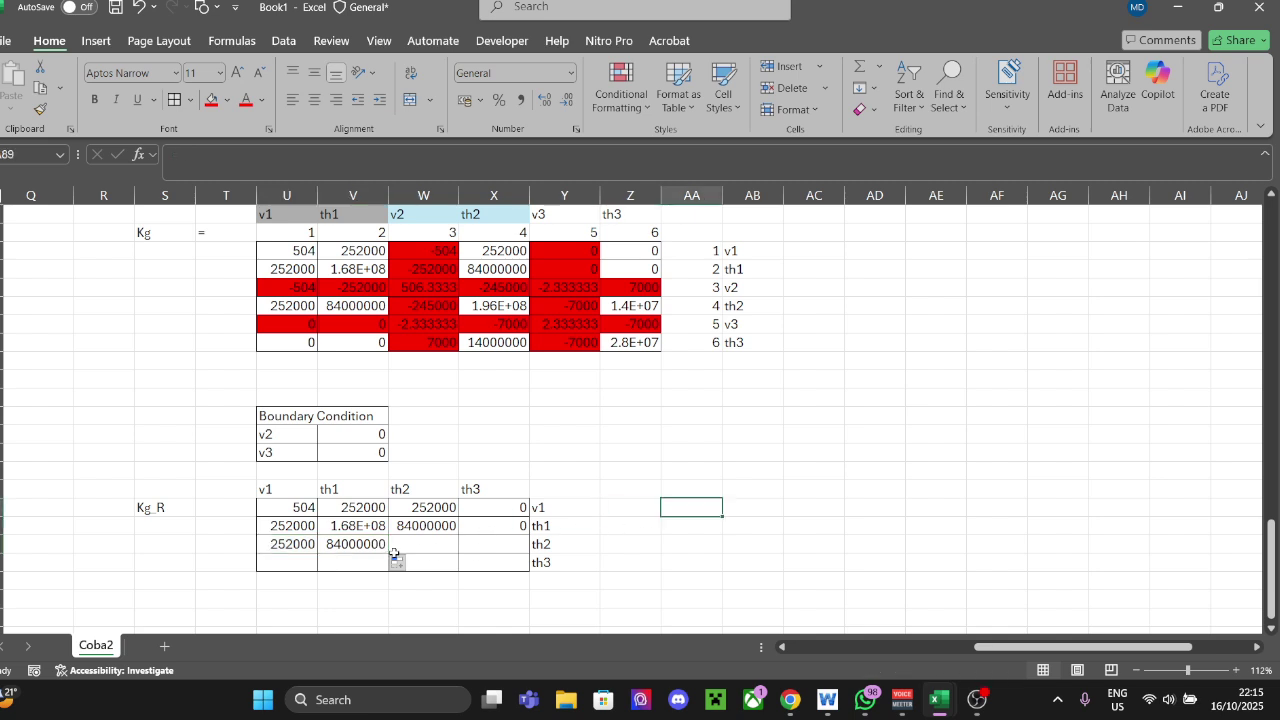
click(353, 544)
key(F2)
click(691, 507)
Step: Complete Kg_R's th2 row by linking W91 to =X78 and X91 to =Z78
click(426, 544)
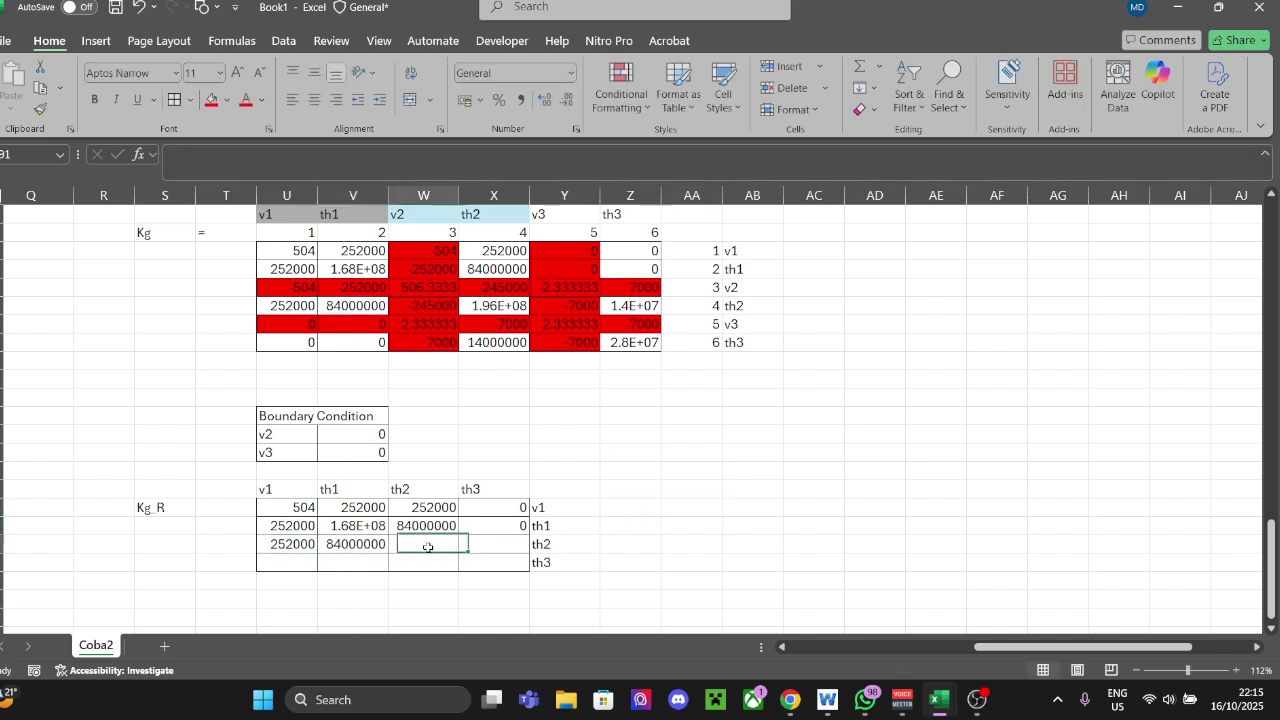
text(=)
click(520, 305)
key(Return)
click(689, 466)
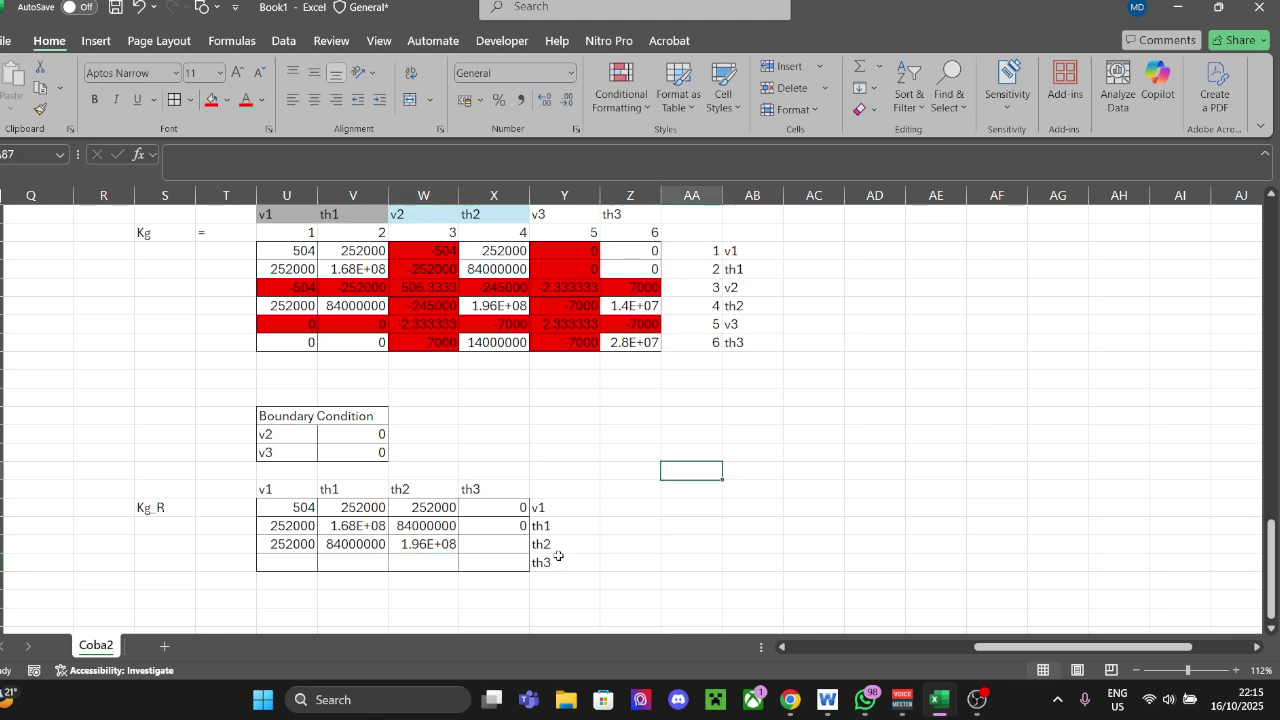
click(510, 548)
text(=)
click(641, 300)
key(Return)
click(752, 452)
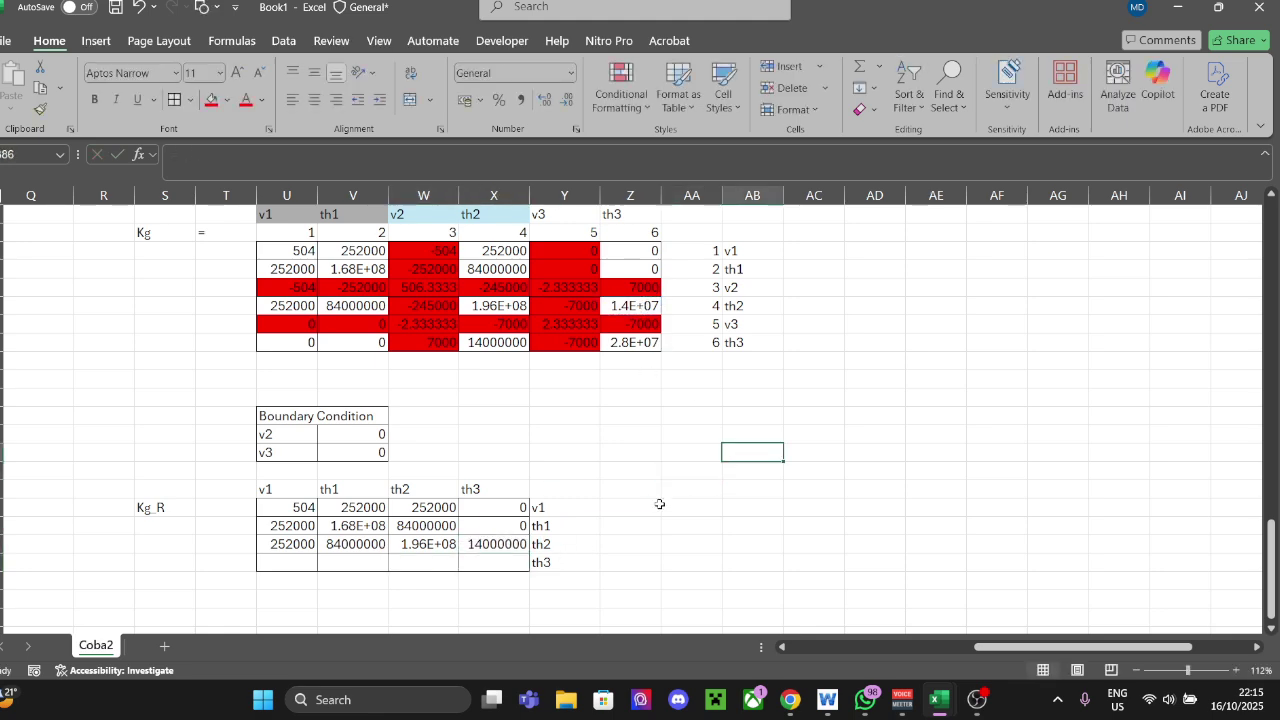
Step: Link U92 in Kg_R's th3 row to Kg's th3 row with =U80 and fill it across to V92
click(290, 562)
text(=)
click(290, 342)
key(Return)
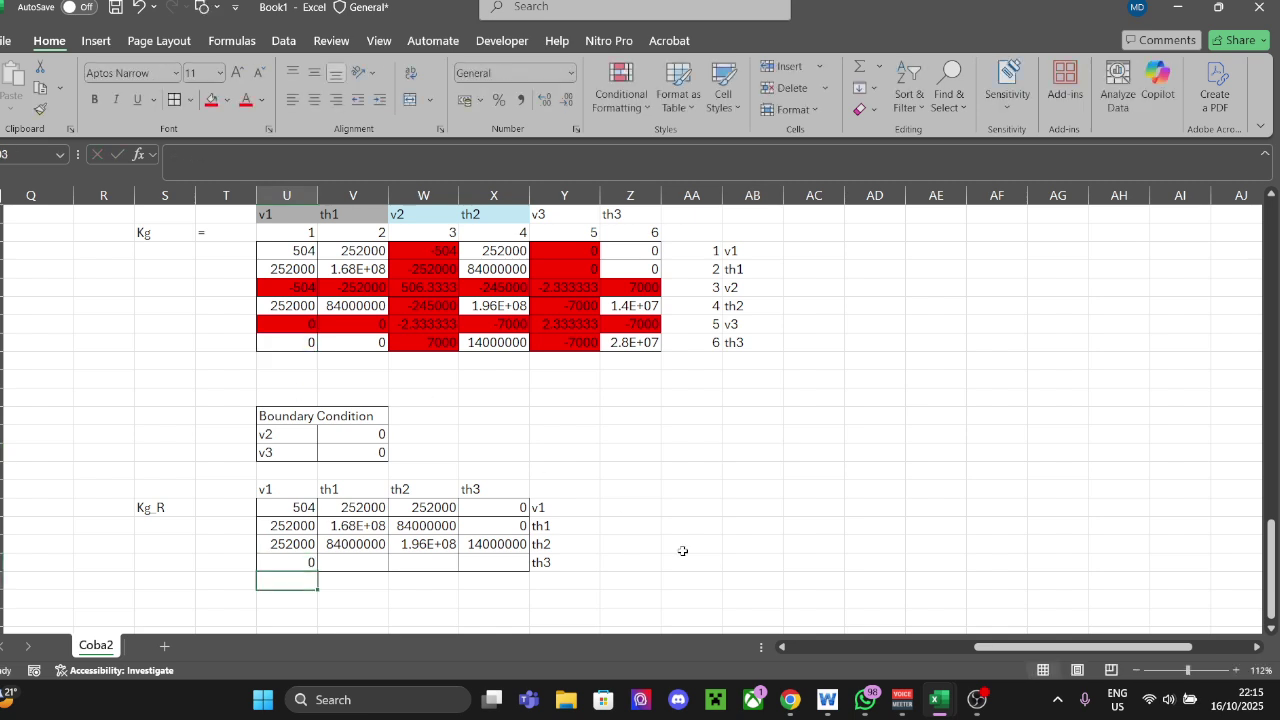
click(685, 548)
click(343, 563)
click(314, 566)
click(314, 575)
click(314, 565)
drag(317, 571, 389, 566)
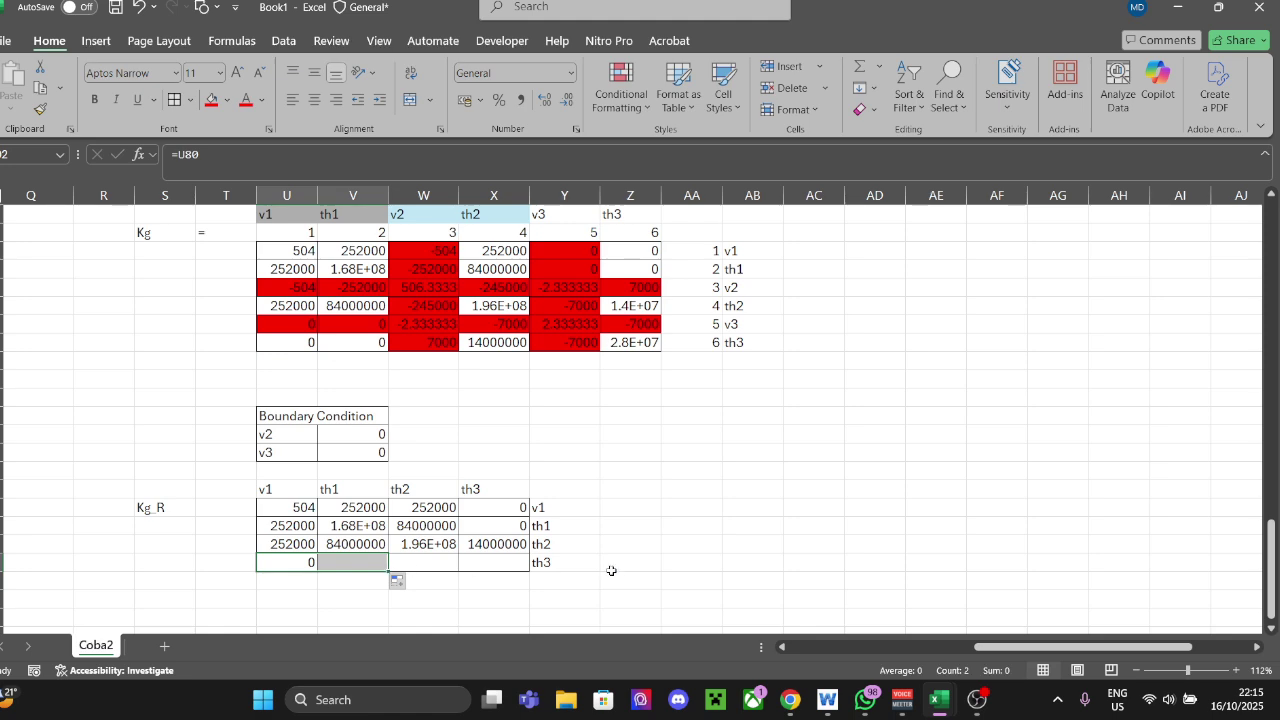
click(752, 562)
Step: Link W92 in Kg_R's th3 row to Kg's th3-th2 entry with =X80
click(417, 555)
text(=)
click(494, 342)
key(Return)
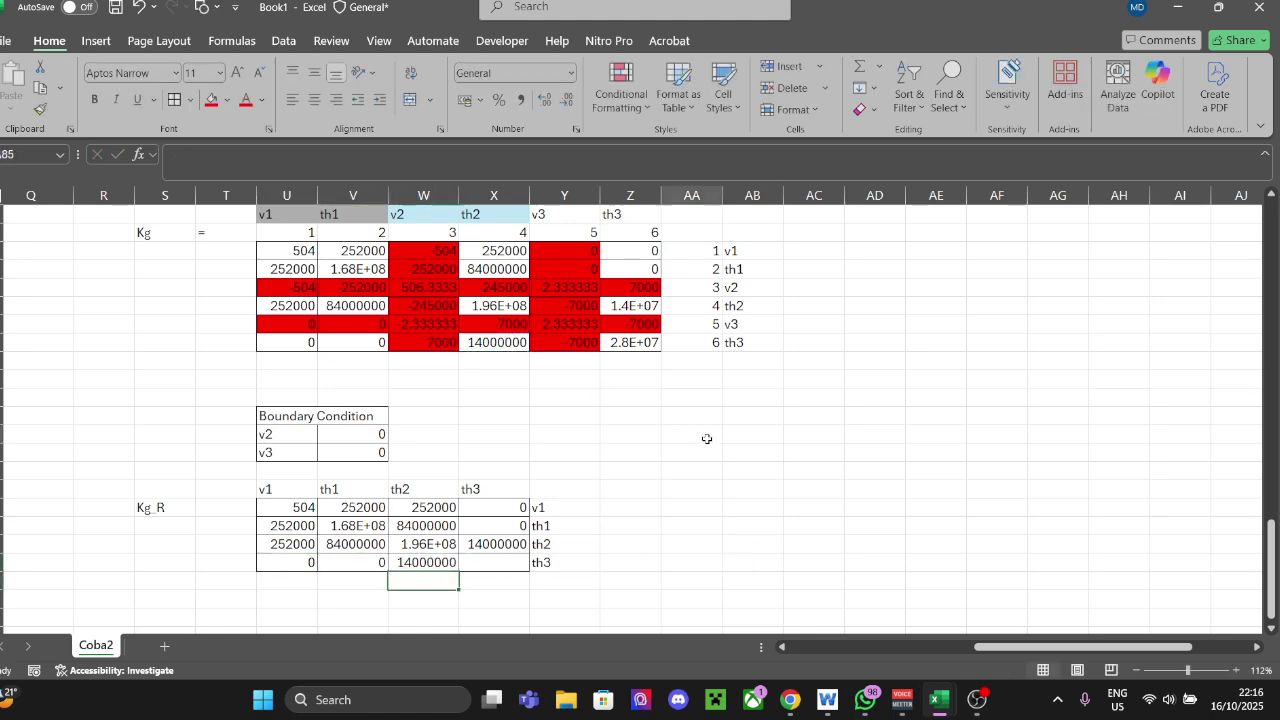
Step: Complete Kg_R's th3 row by linking X92 to Kg's th3-th3 entry with =Z80
click(700, 436)
click(486, 566)
text(=)
click(630, 342)
click(752, 486)
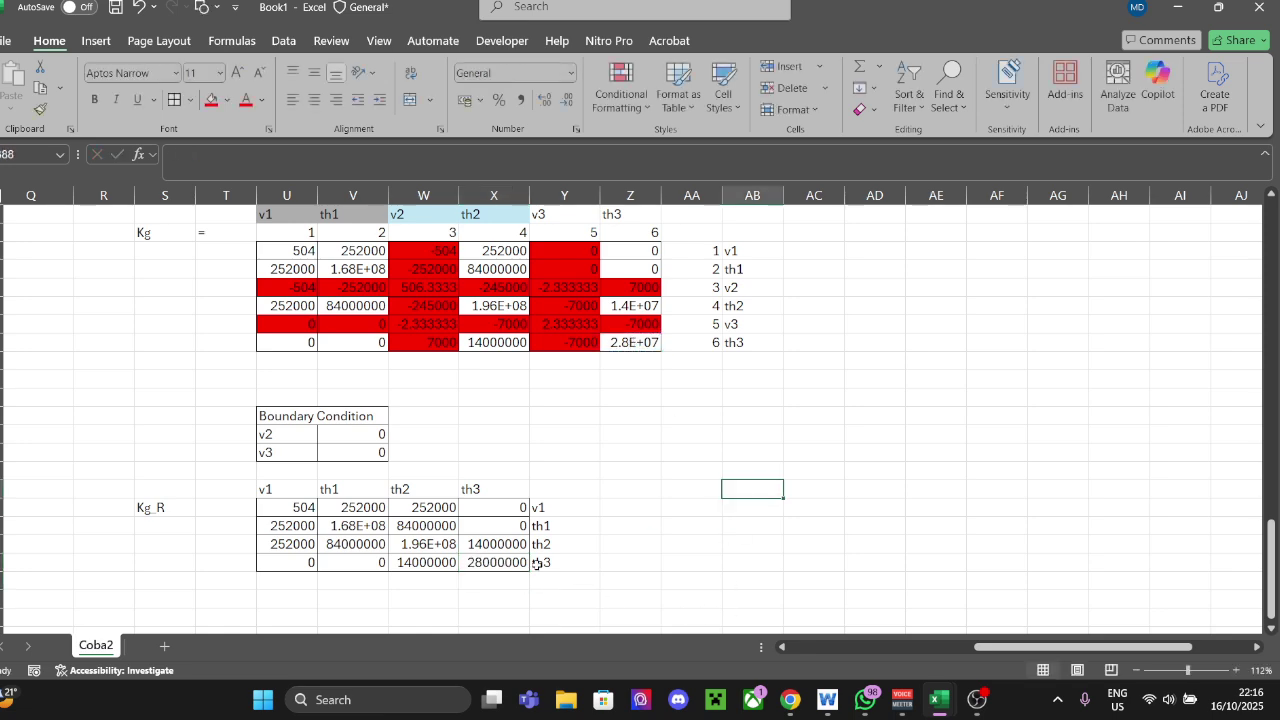
Step: Add the label Fg_R in AA89, on the same row as the Kg_R label
scroll(567, 569, down, 2)
scroll(643, 591, up, 3)
scroll(423, 550, down, 2)
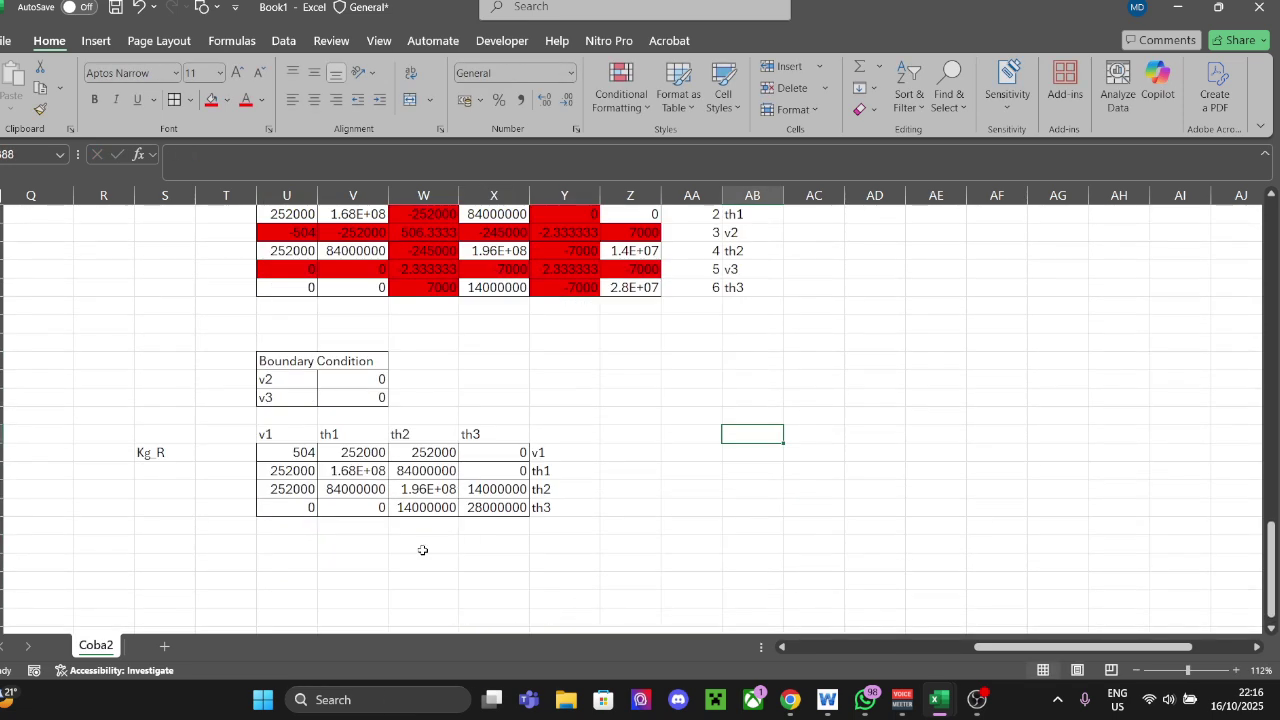
scroll(553, 525, up, 1)
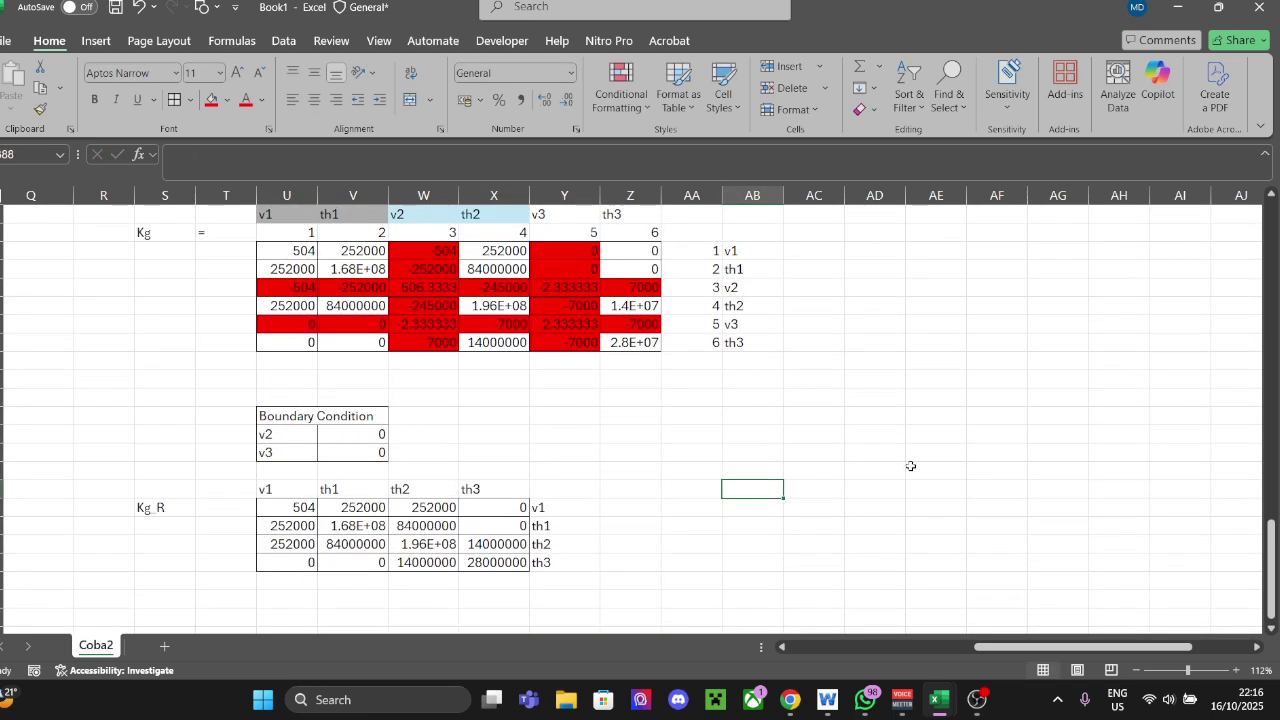
click(674, 469)
scroll(797, 504, down, 1)
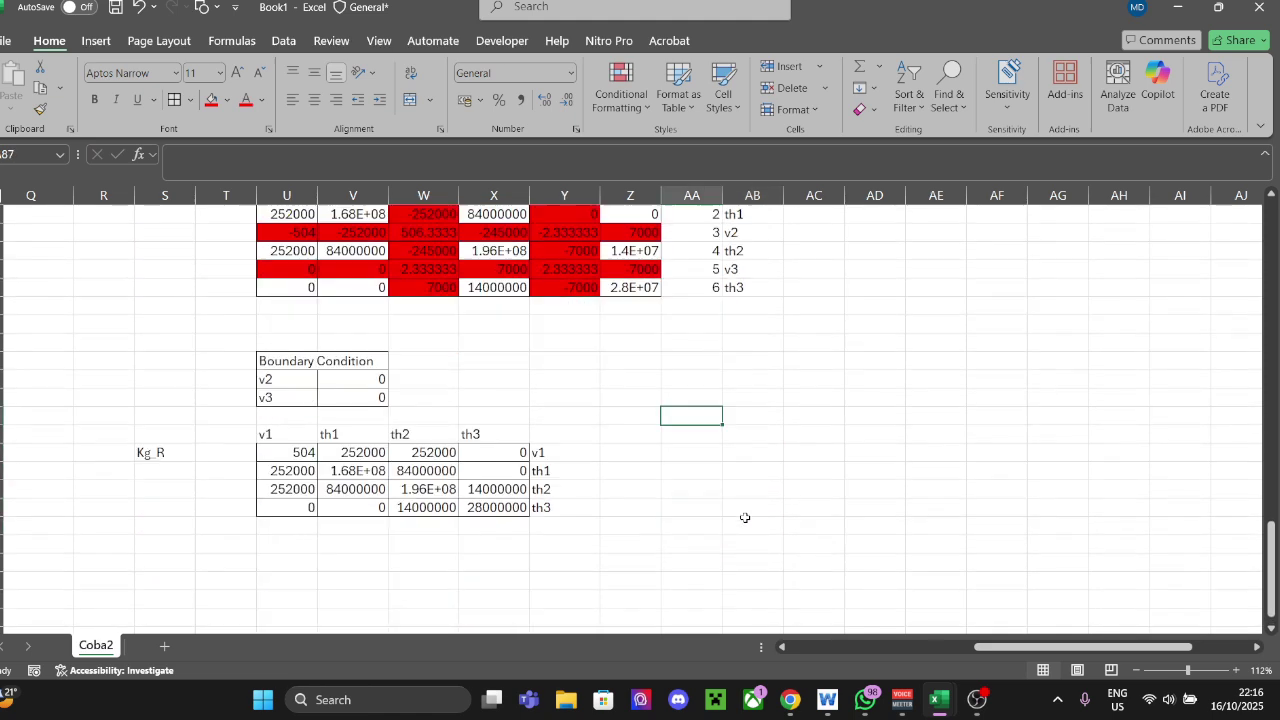
click(634, 452)
click(700, 455)
text(F)
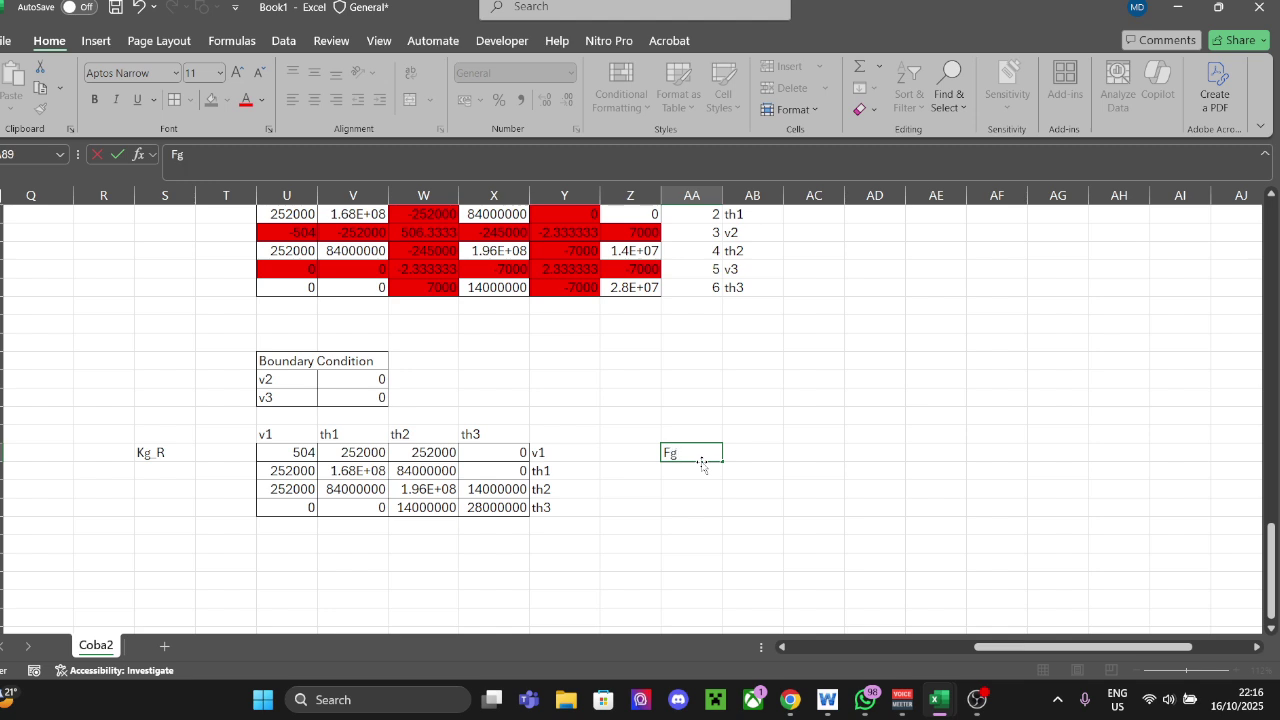
text(g_R)
key(Tab)
key(Tab)
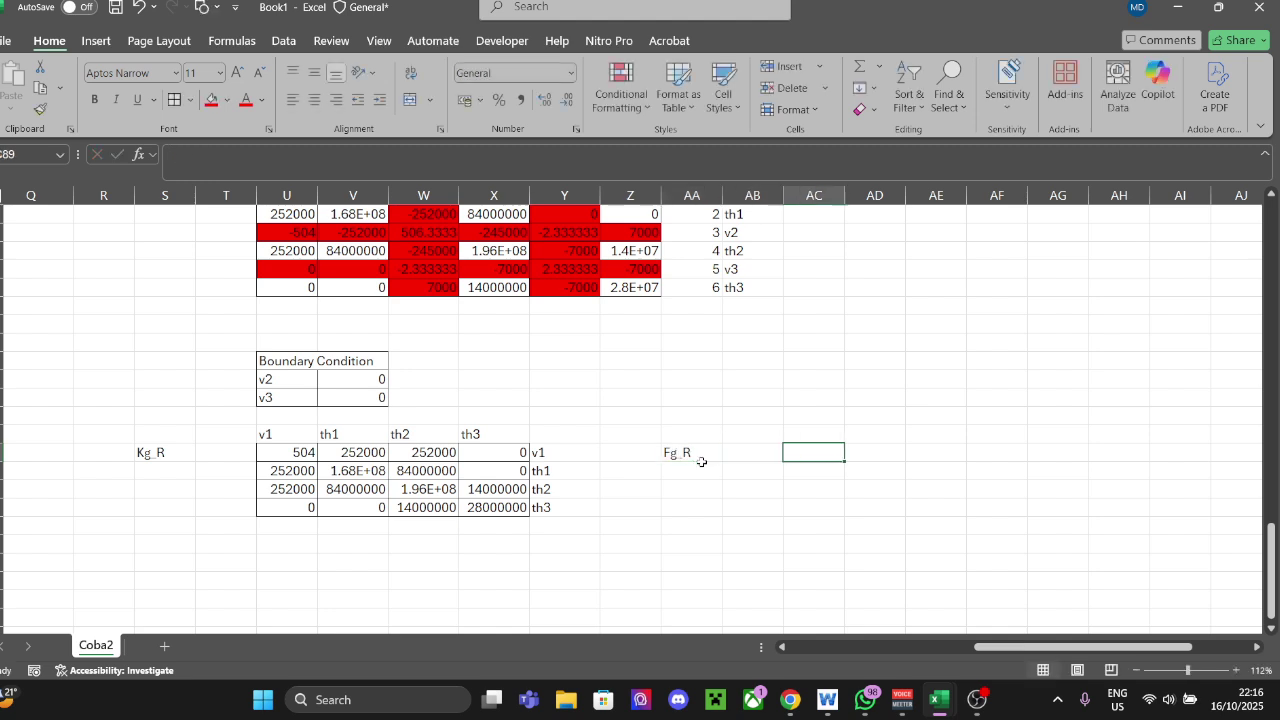
key(Tab)
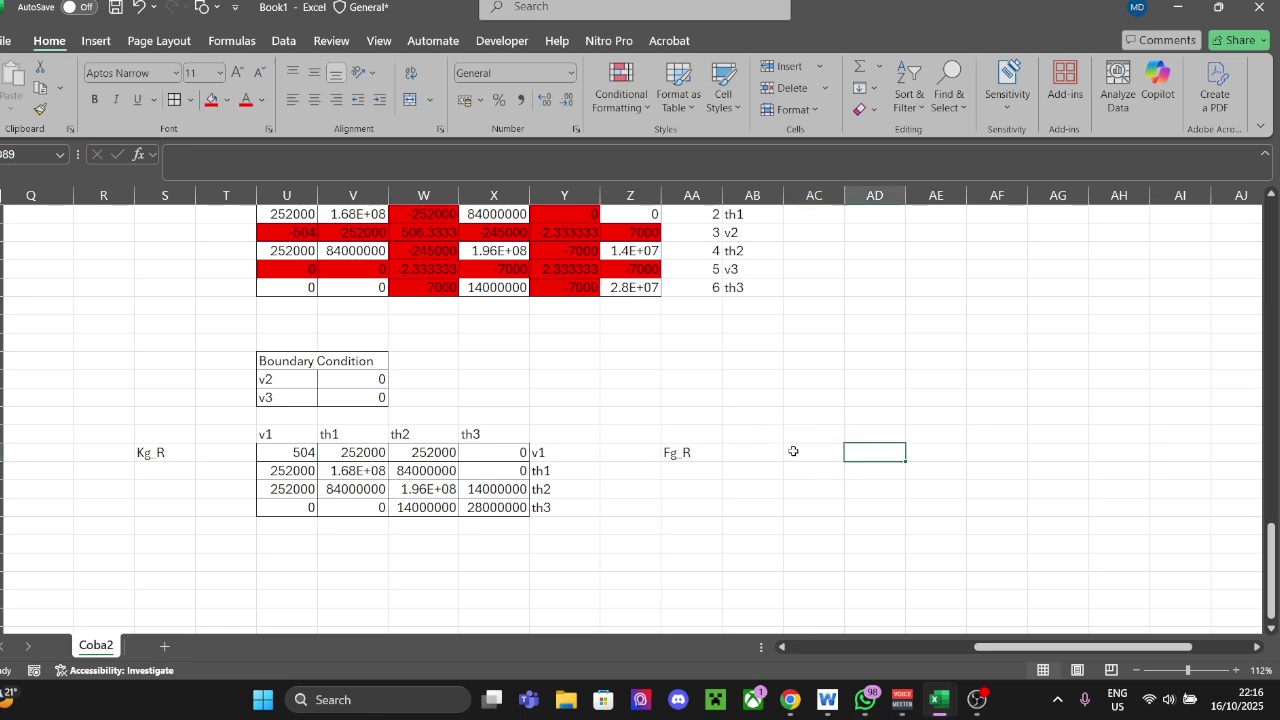
Step: Copy the Fg1 force vector with its labels and paste its values without borders beside the boundary conditions, starting at AD82
scroll(793, 452, up, 12)
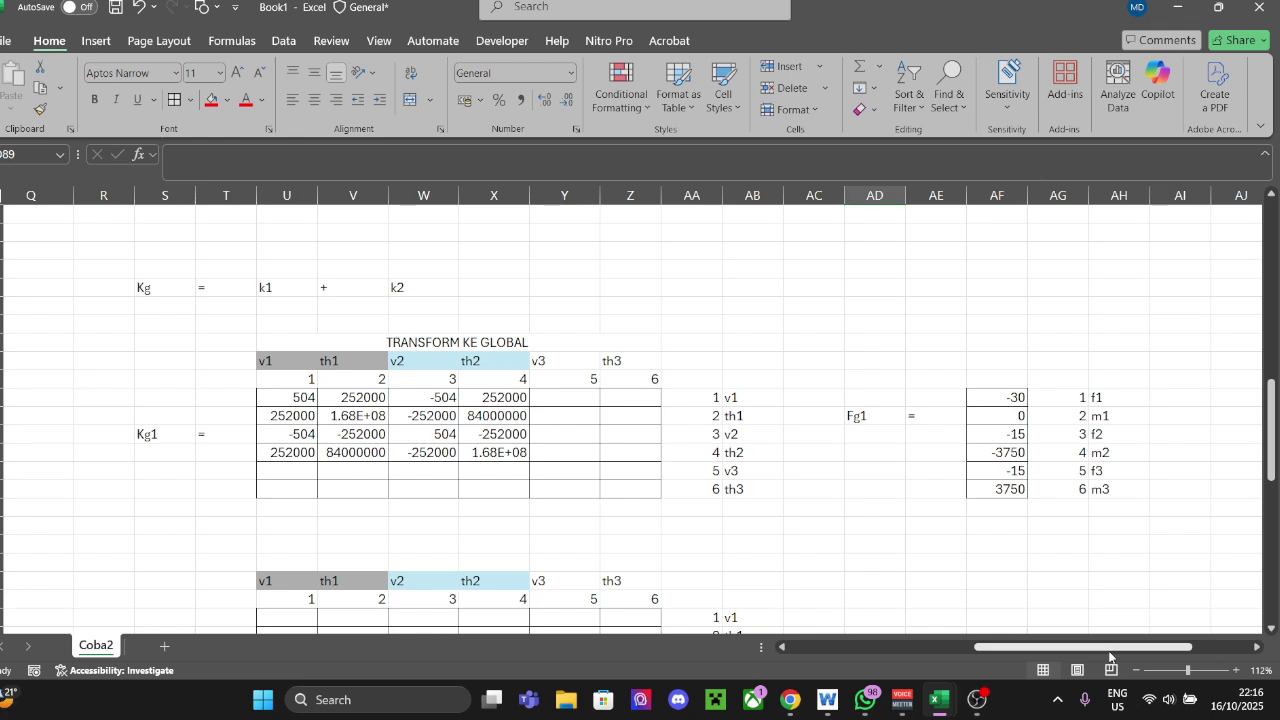
scroll(1110, 657, right, 3)
drag(682, 419, 863, 416)
drag(667, 397, 909, 486)
key(ctrl+c)
scroll(915, 485, down, 11)
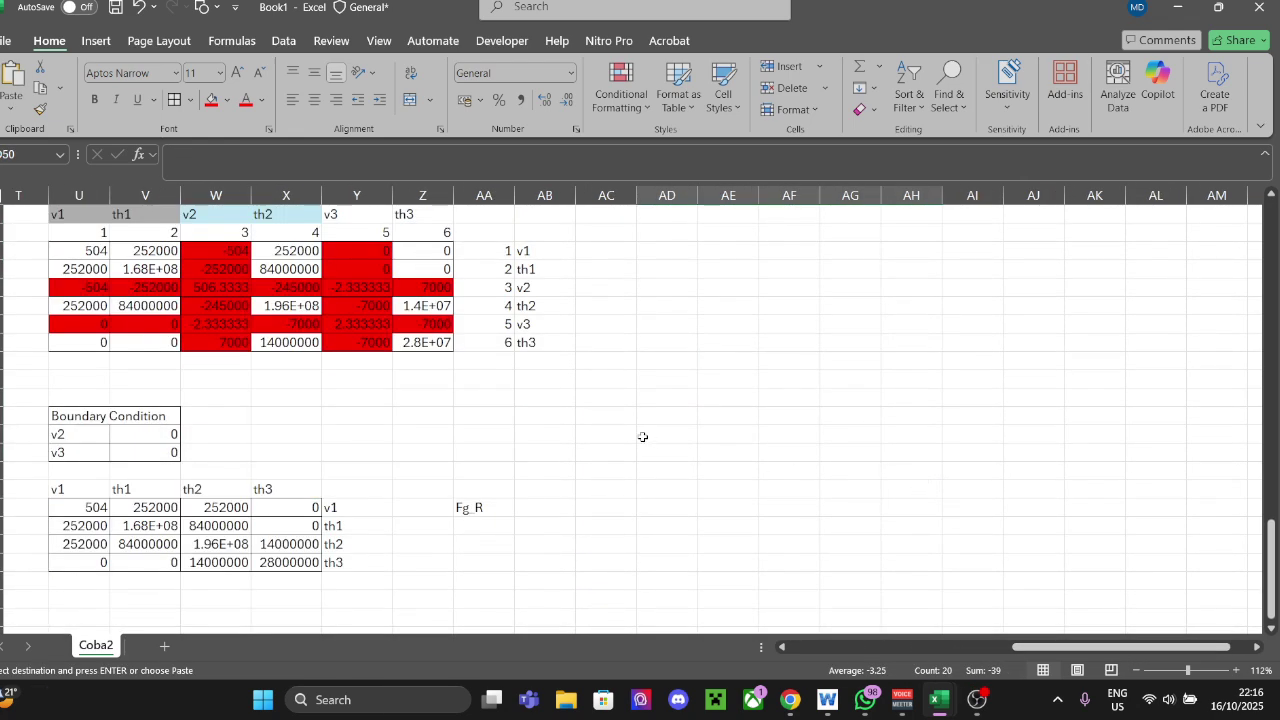
right_click(622, 398)
key(Escape)
right_click(664, 382)
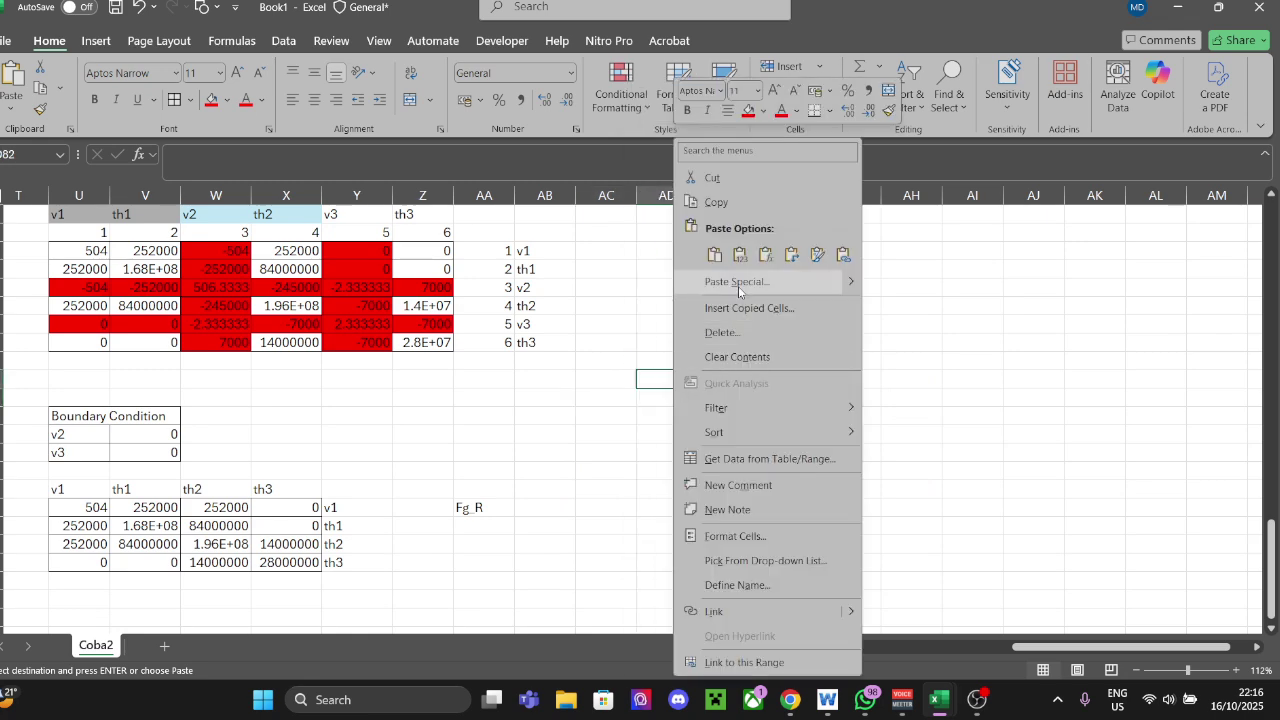
click(710, 251)
click(962, 343)
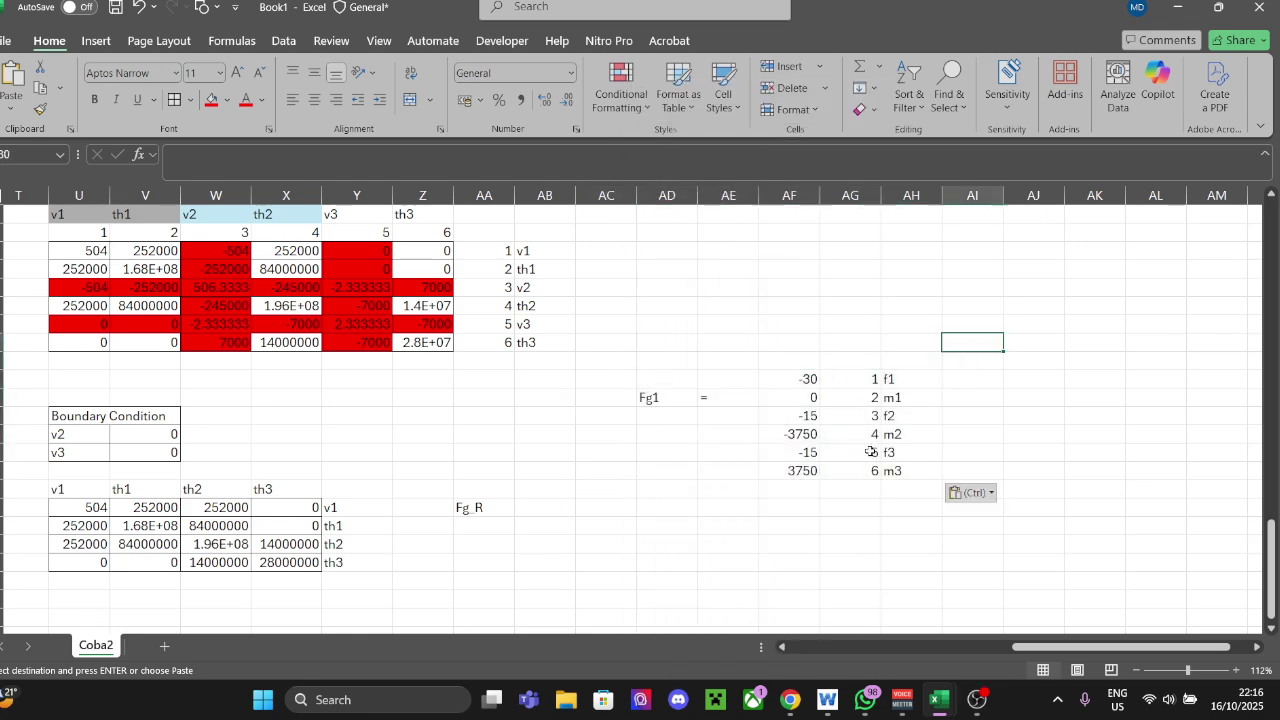
Step: Enter an equals sign in AB89 beside the Fg_R label
scroll(870, 452, down, 2)
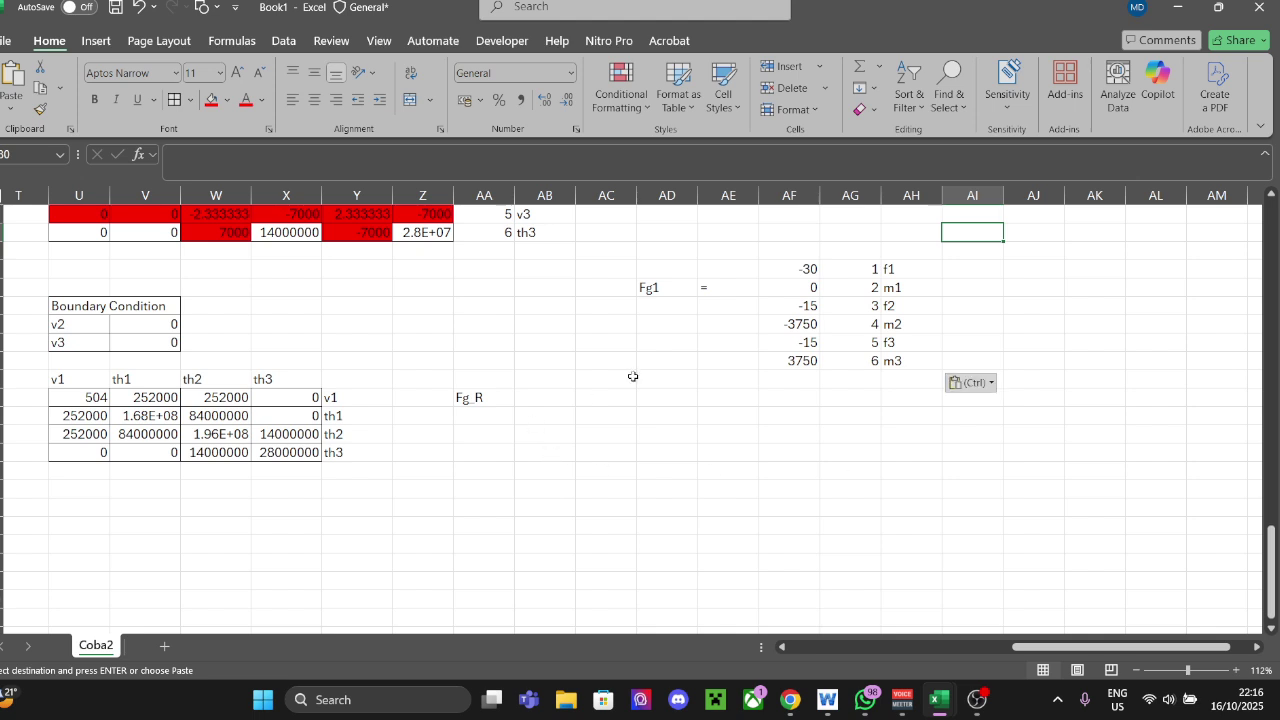
click(489, 398)
click(560, 397)
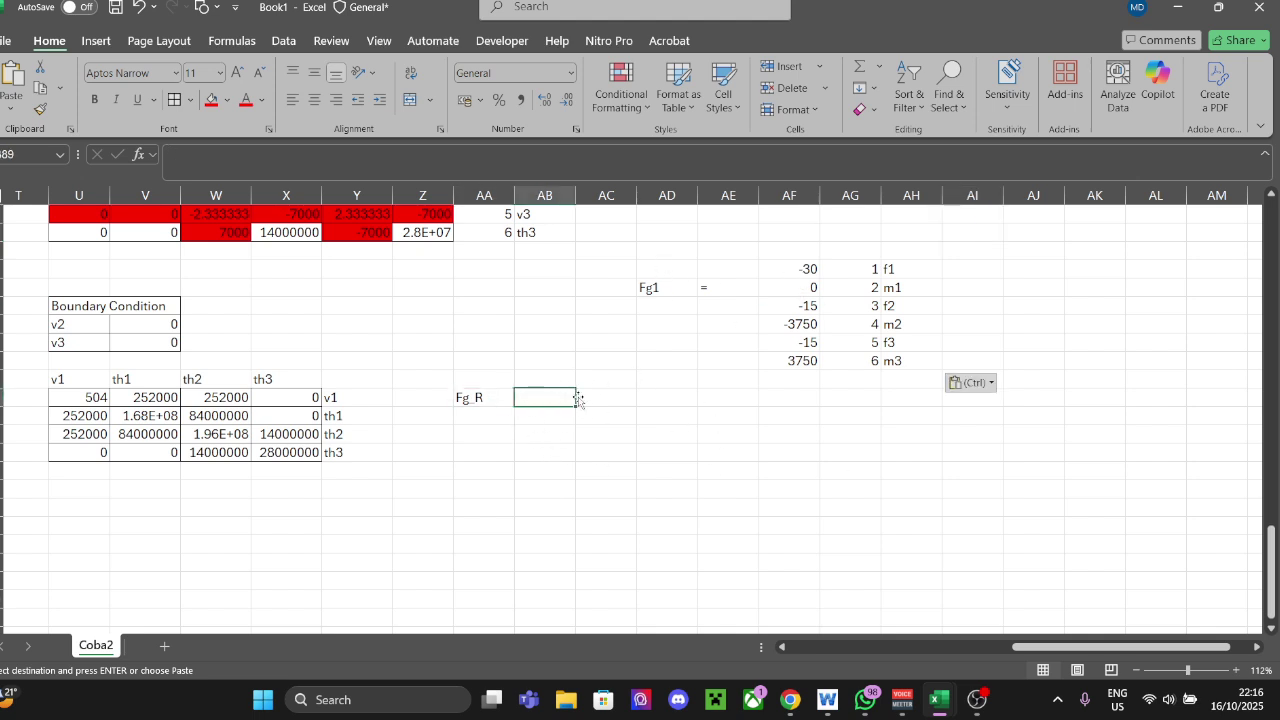
text(=)
click(740, 468)
key(Escape)
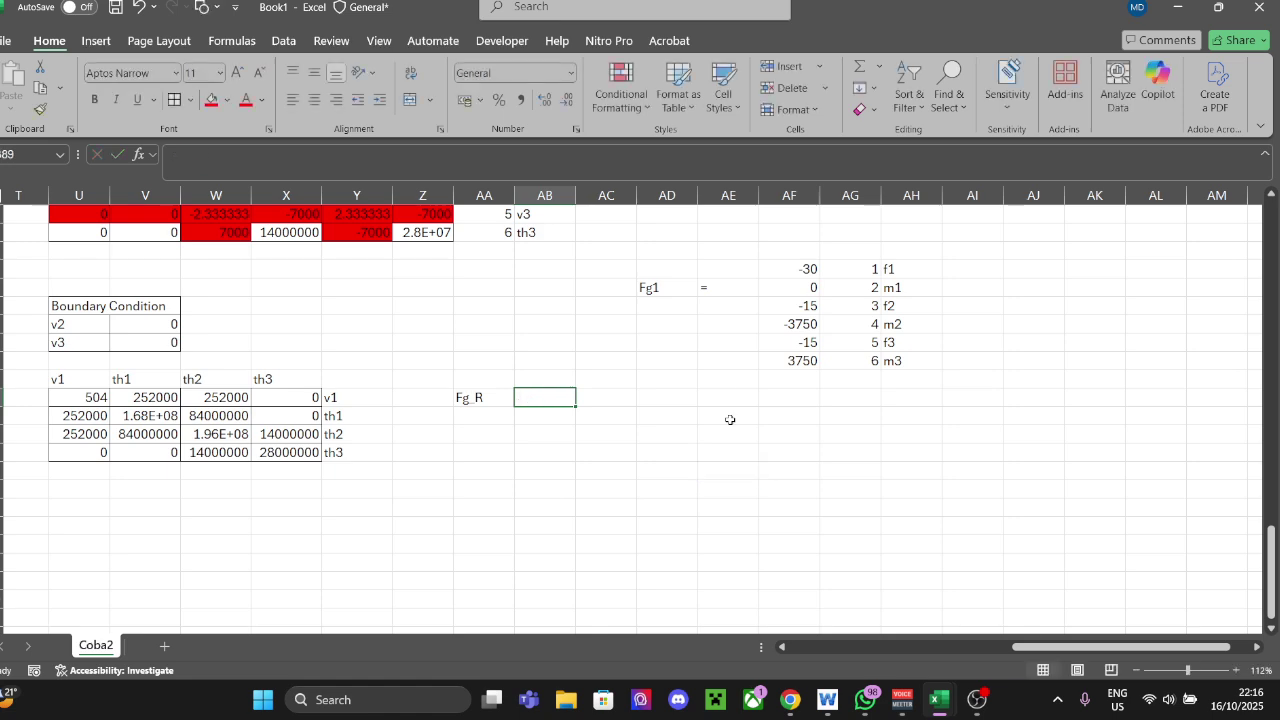
text(=)
key(Return)
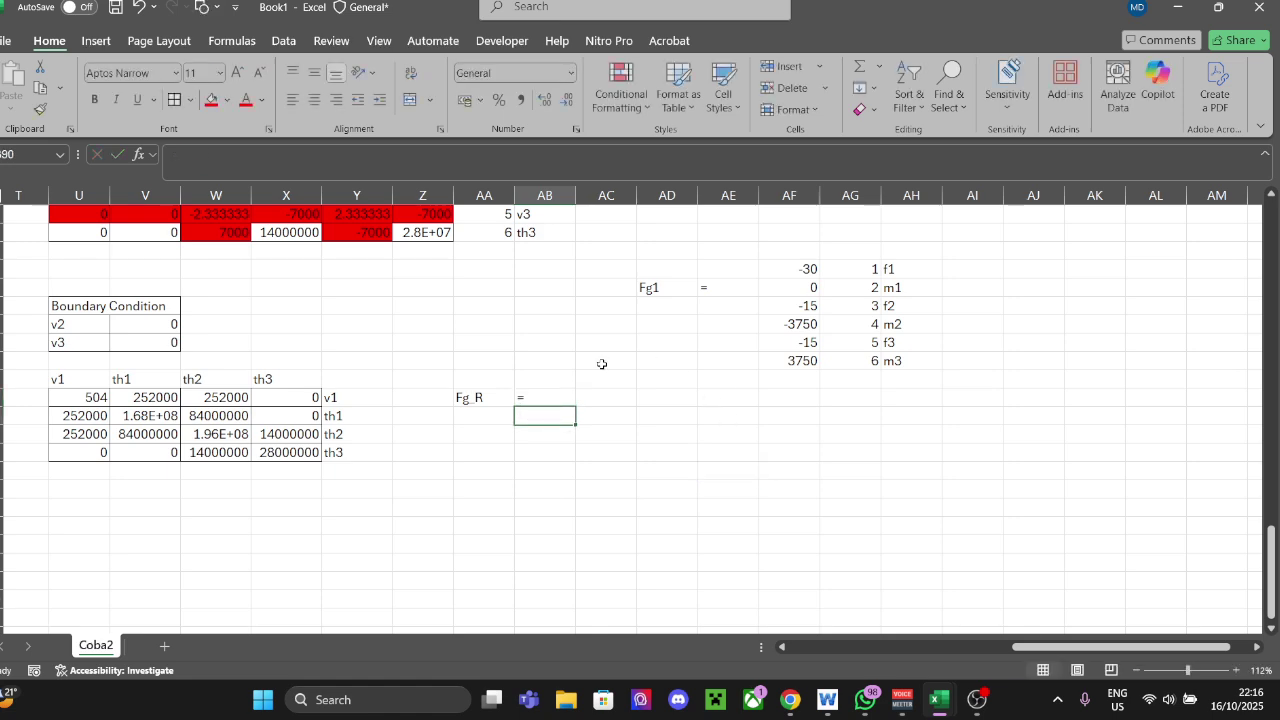
Step: Fill the f2 and f3 entries of the copied Fg1 vector, AF84 and AF86, with red
click(798, 269)
click(891, 278)
scroll(970, 395, up, 2)
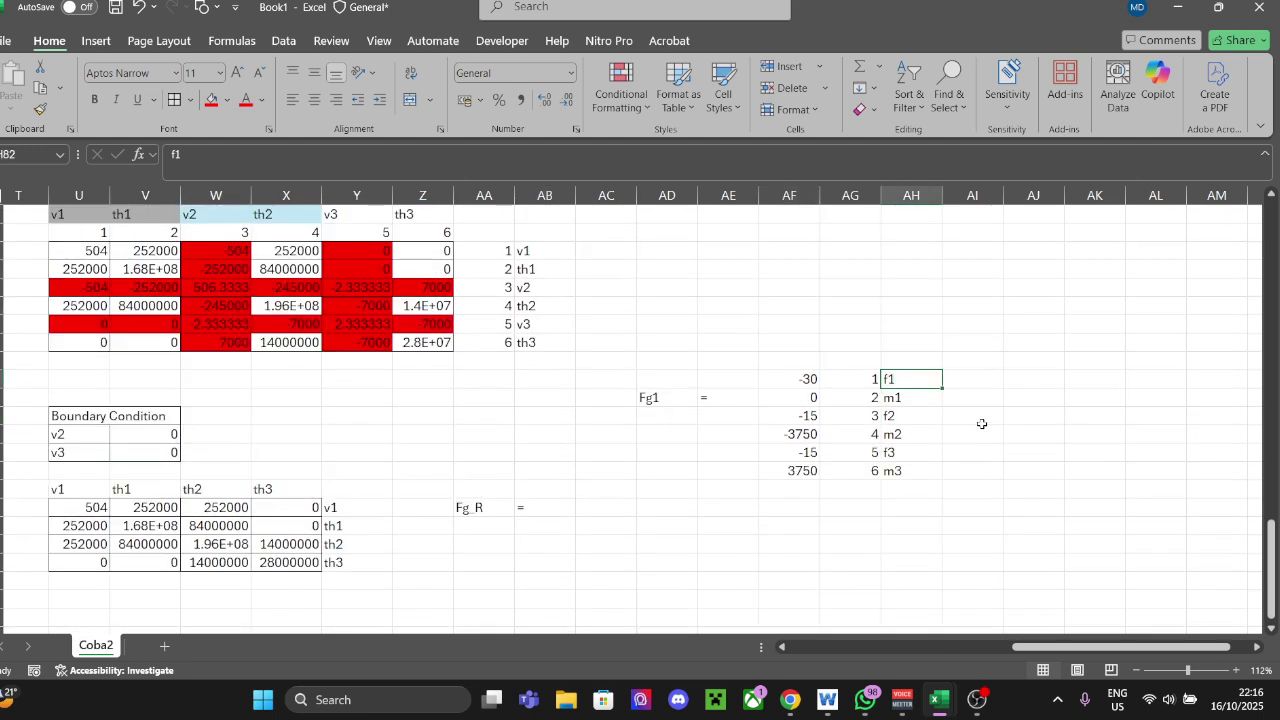
click(900, 416)
drag(900, 416, 798, 416)
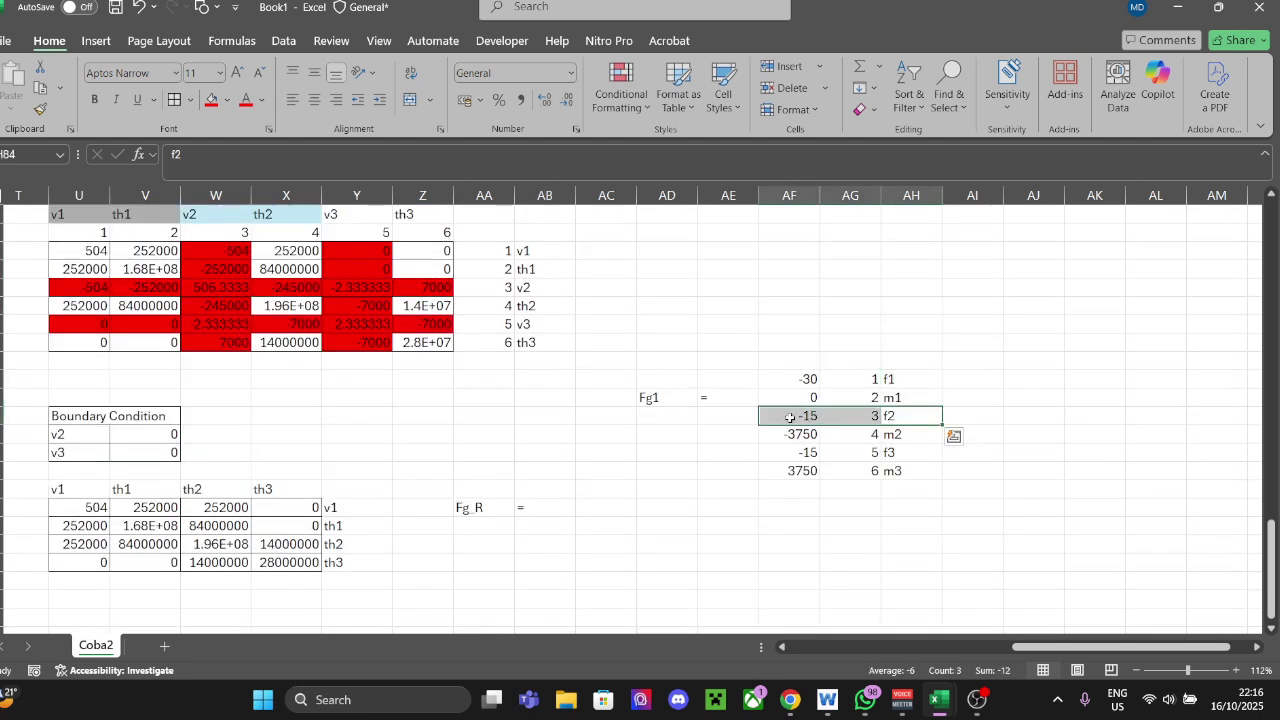
click(798, 416)
click(211, 99)
click(911, 416)
click(1160, 434)
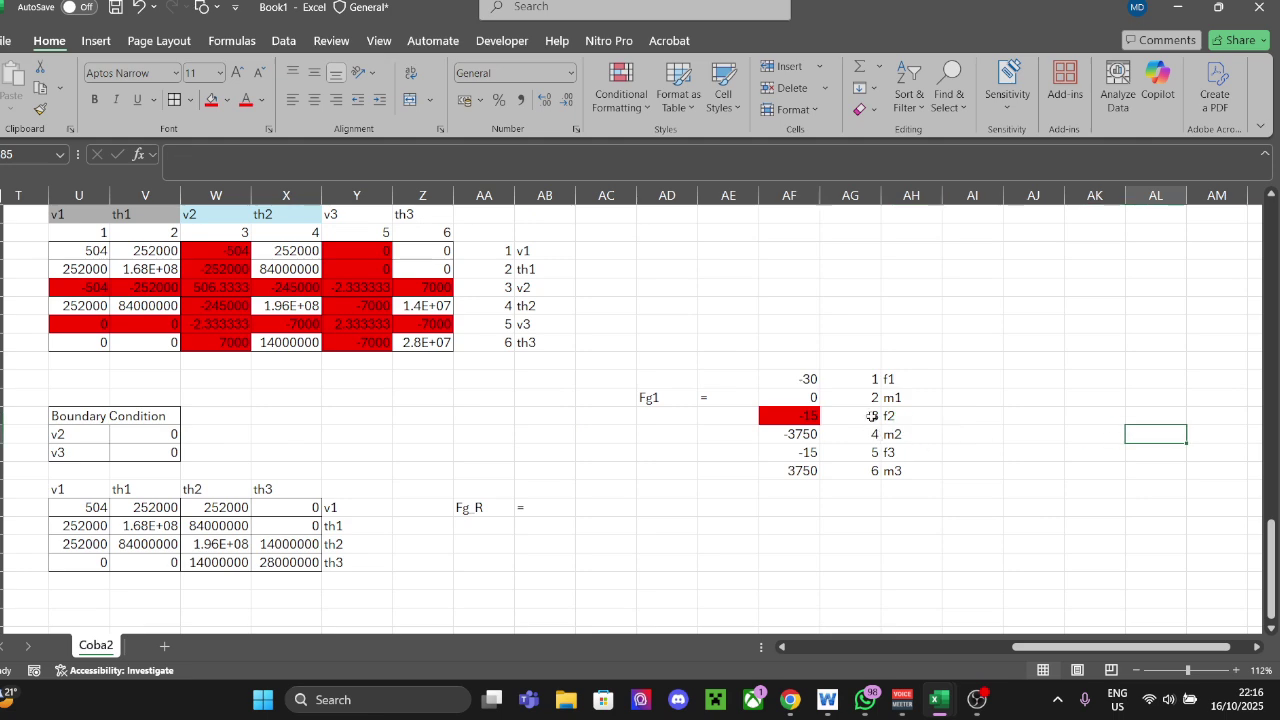
click(810, 453)
click(211, 99)
click(971, 485)
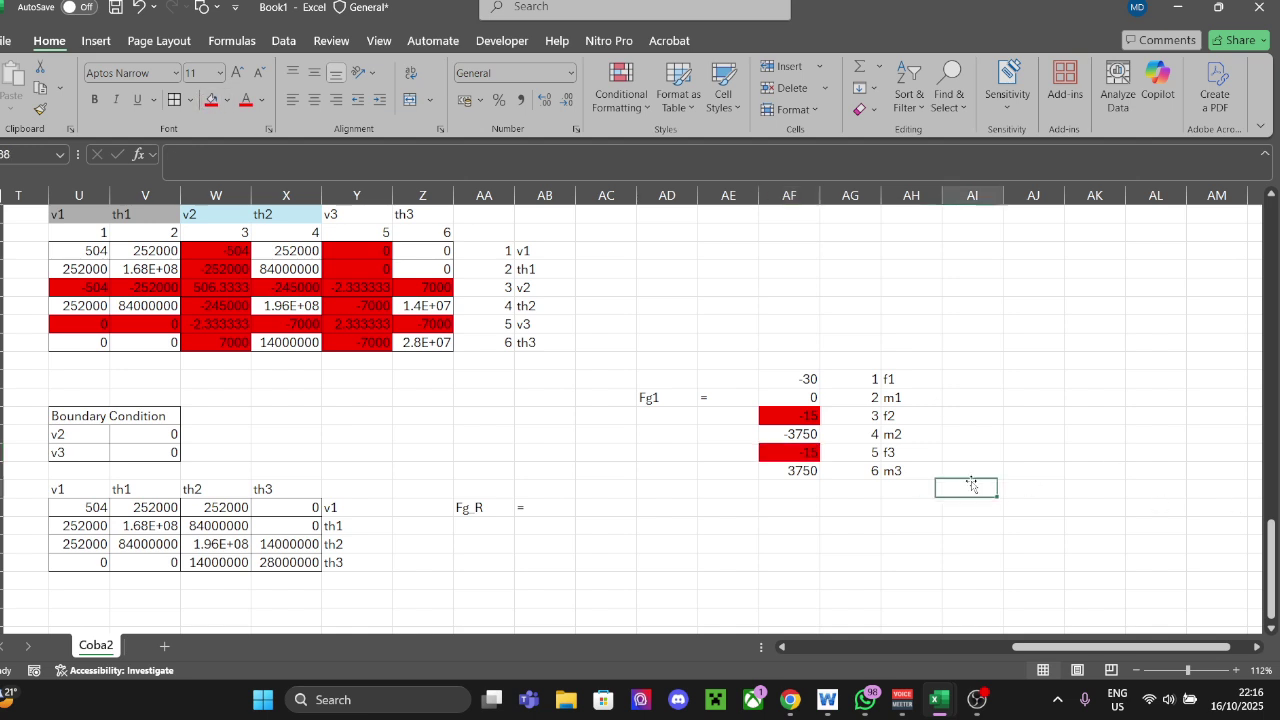
click(900, 452)
click(798, 416)
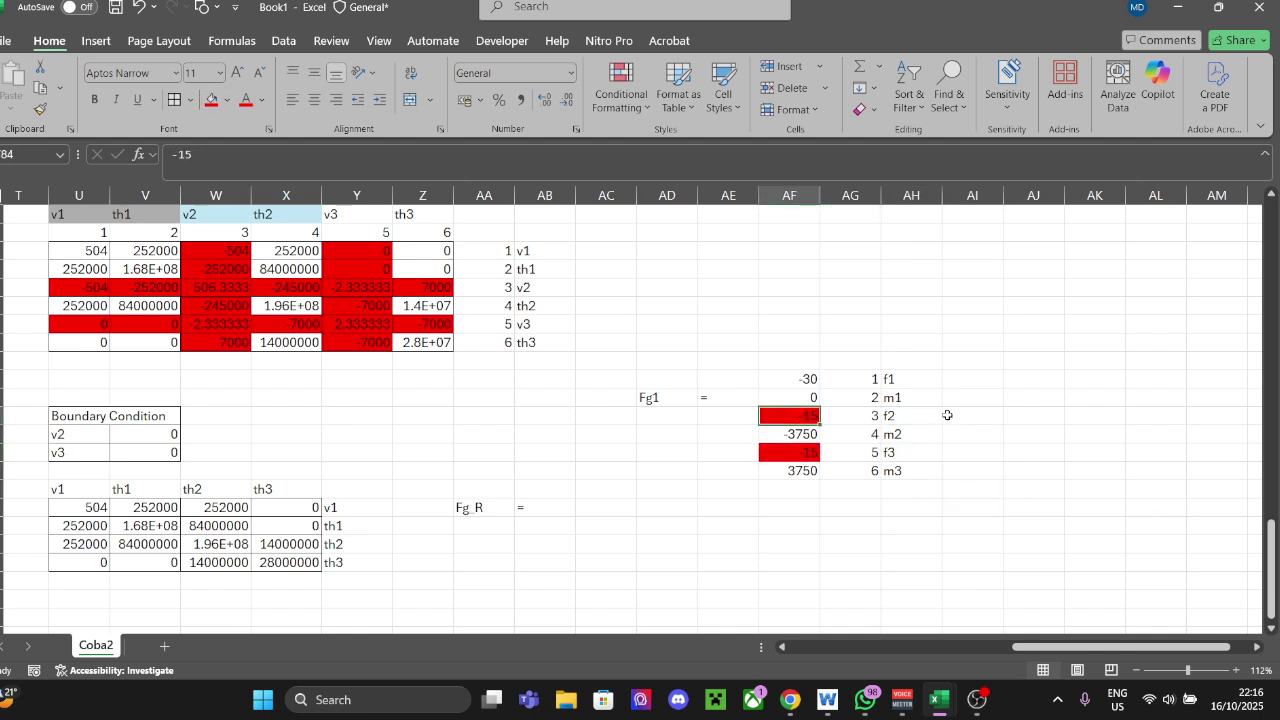
Step: Enter the Fg_R row labels f1, m1, m2 and m3 in AD89 to AD92
click(800, 379)
click(585, 507)
key(Right)
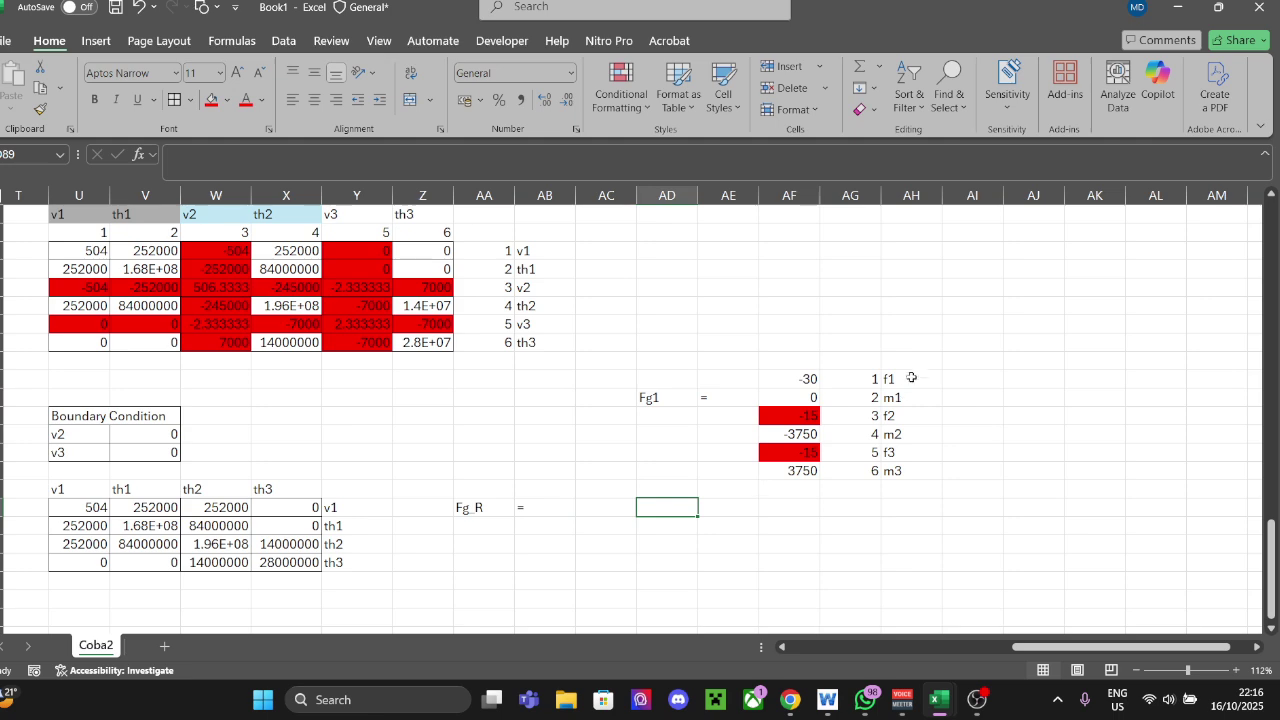
text(f)
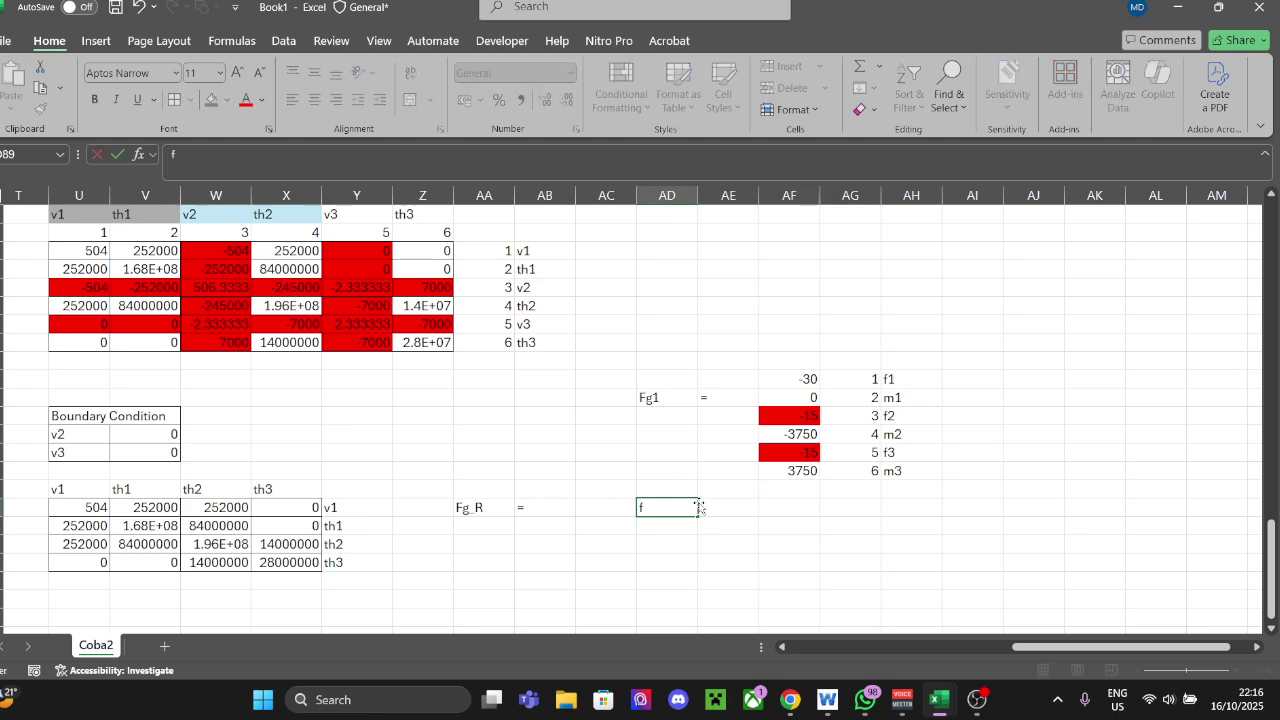
text(1)
key(Return)
text(m1)
key(Return)
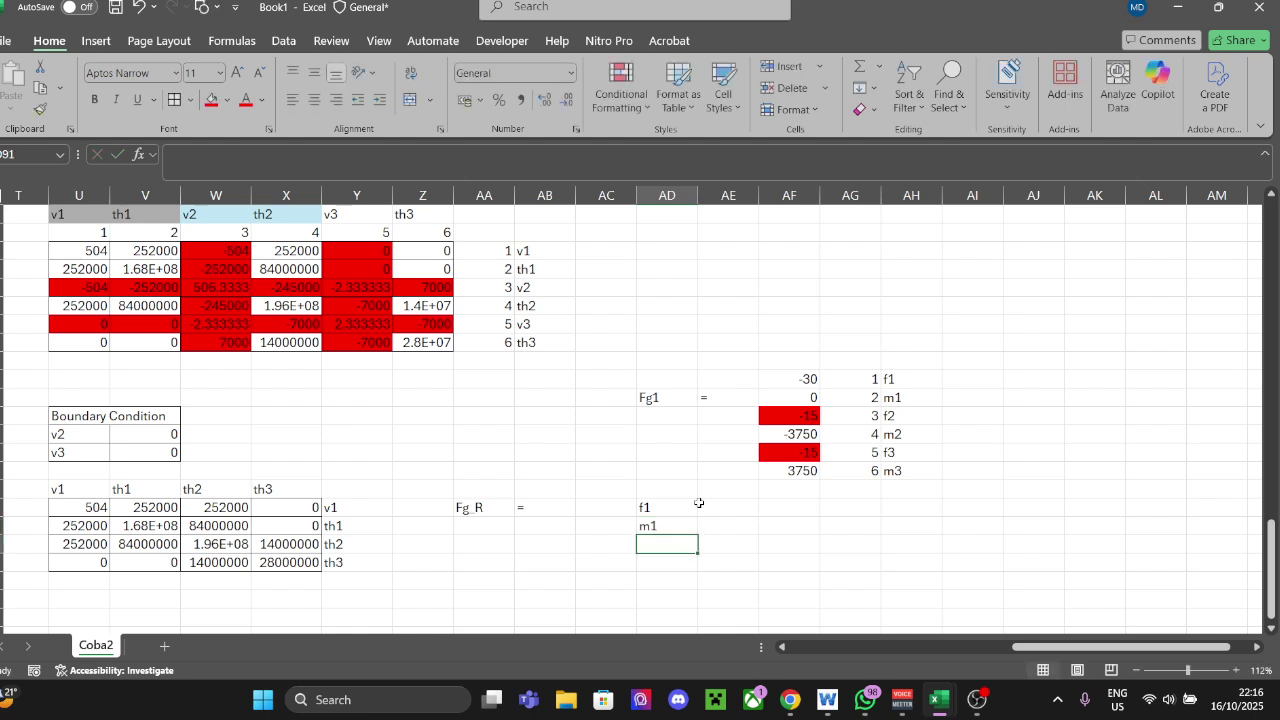
text(m2)
key(Return)
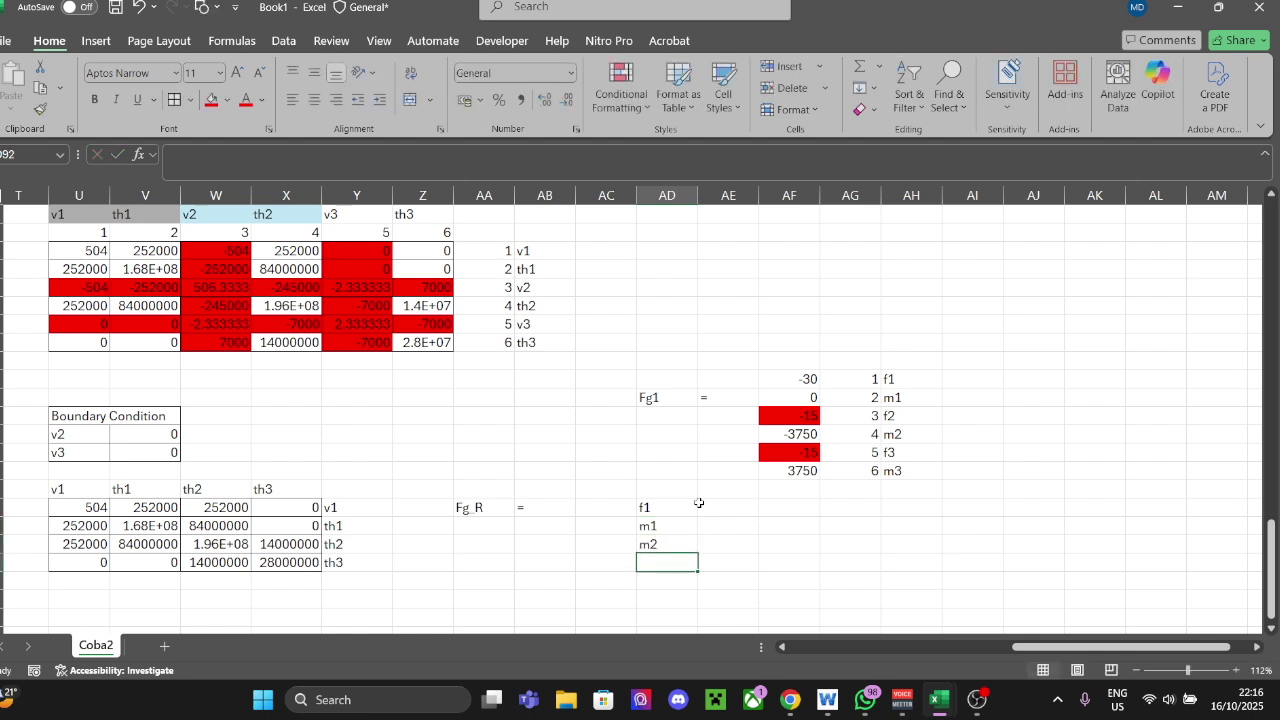
text(m3)
Step: Apply borders to the four Fg_R vector cells AC89 to AC92
key(Up)
key(Up)
key(Left)
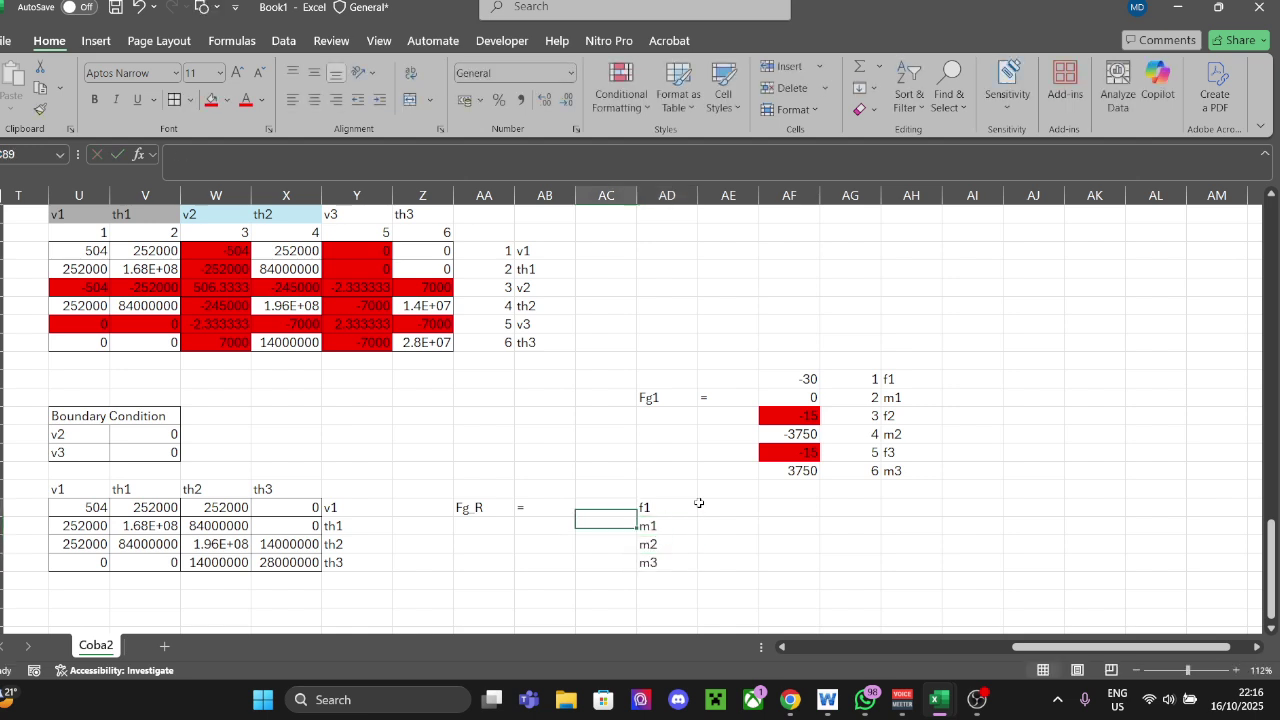
key(Up)
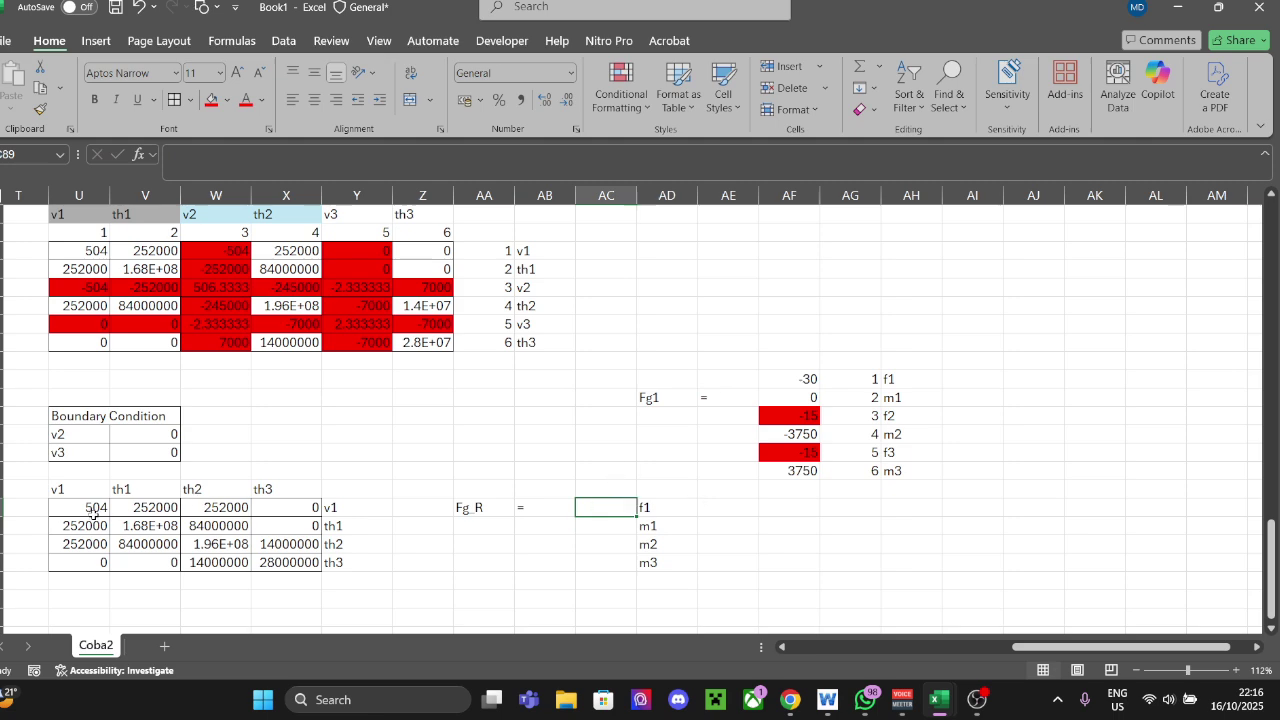
drag(93, 513, 288, 556)
click(715, 562)
click(612, 505)
drag(609, 510, 606, 557)
click(174, 99)
click(667, 416)
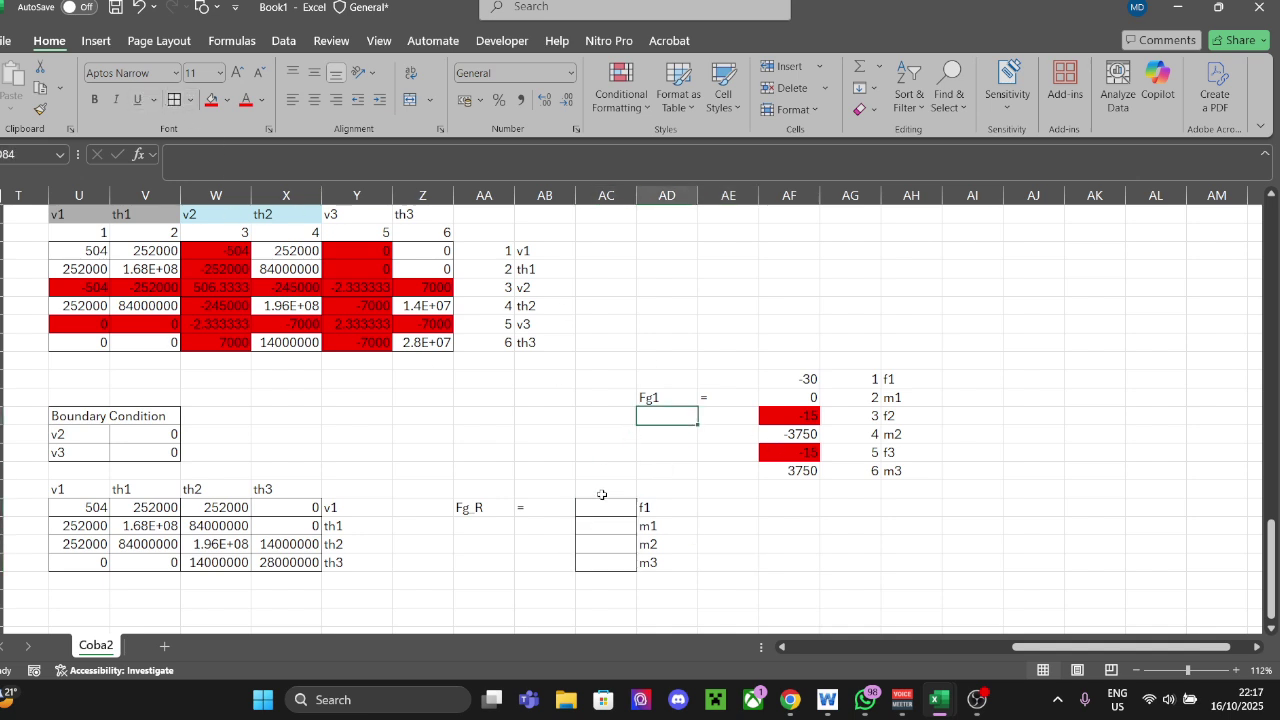
Step: Link Fg_R's f1 and m1 entries to the copied Fg1 vector with =AF82 in AC89 and =AF83 in AC90
click(604, 506)
text(=)
click(810, 378)
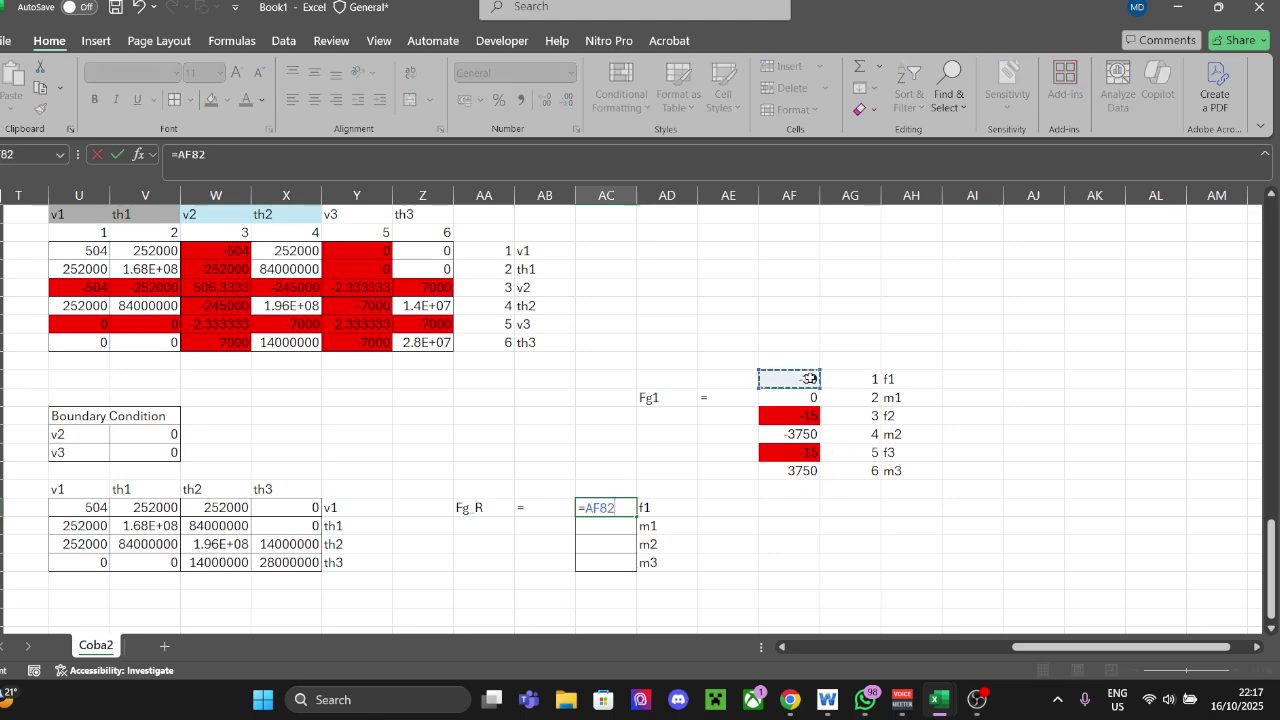
key(Return)
text(=)
click(785, 398)
key(Return)
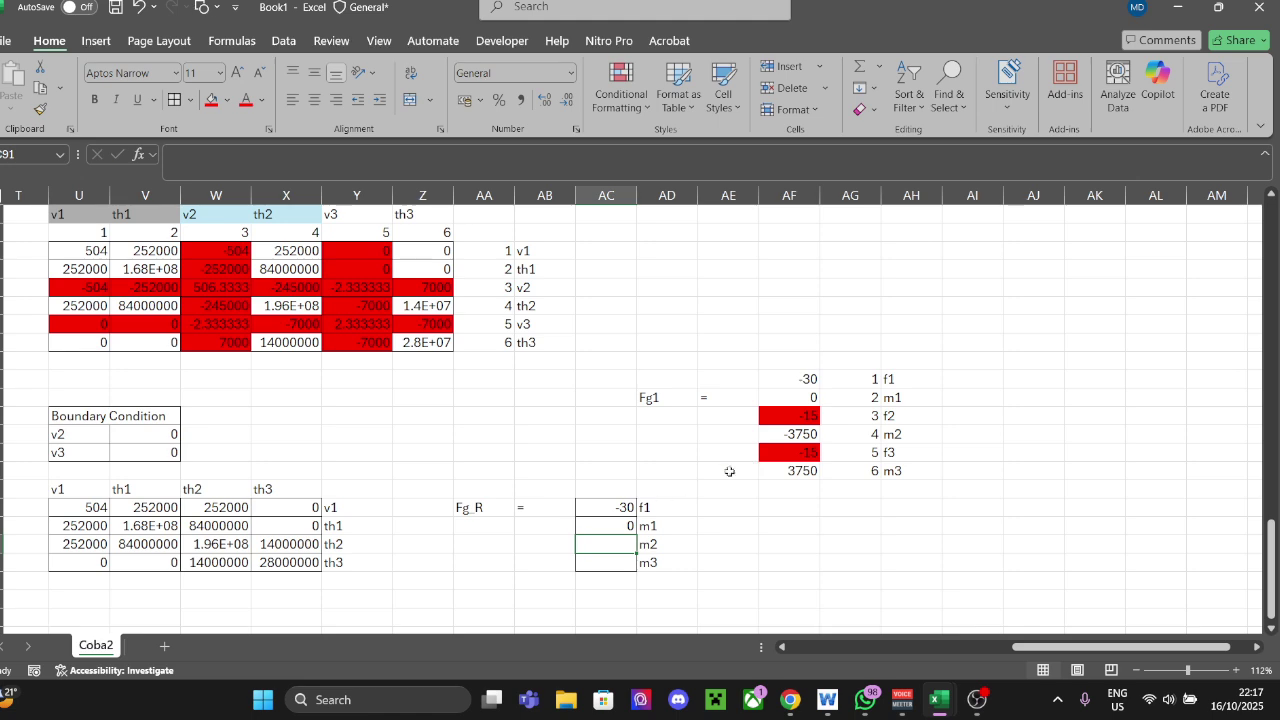
Step: Link Fg_R's m2 and m3 entries to the copied Fg1 vector with =AF85 in AC91 and =AF87 in AC92
text(=)
click(790, 434)
key(Return)
text(=)
click(791, 470)
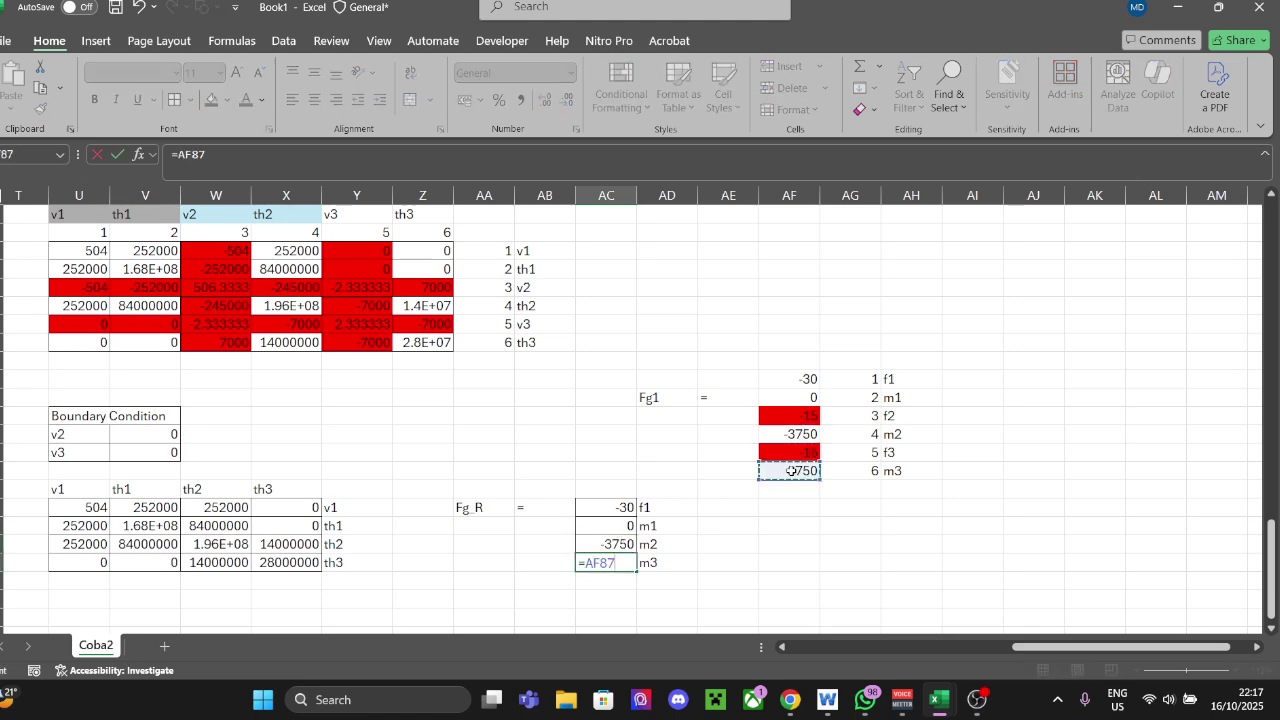
key(Return)
Step: Enter the heading Deformasi Tereduksi in S97, below the Kg_R matrix
scroll(840, 598, down, 3)
drag(1141, 645, 1068, 652)
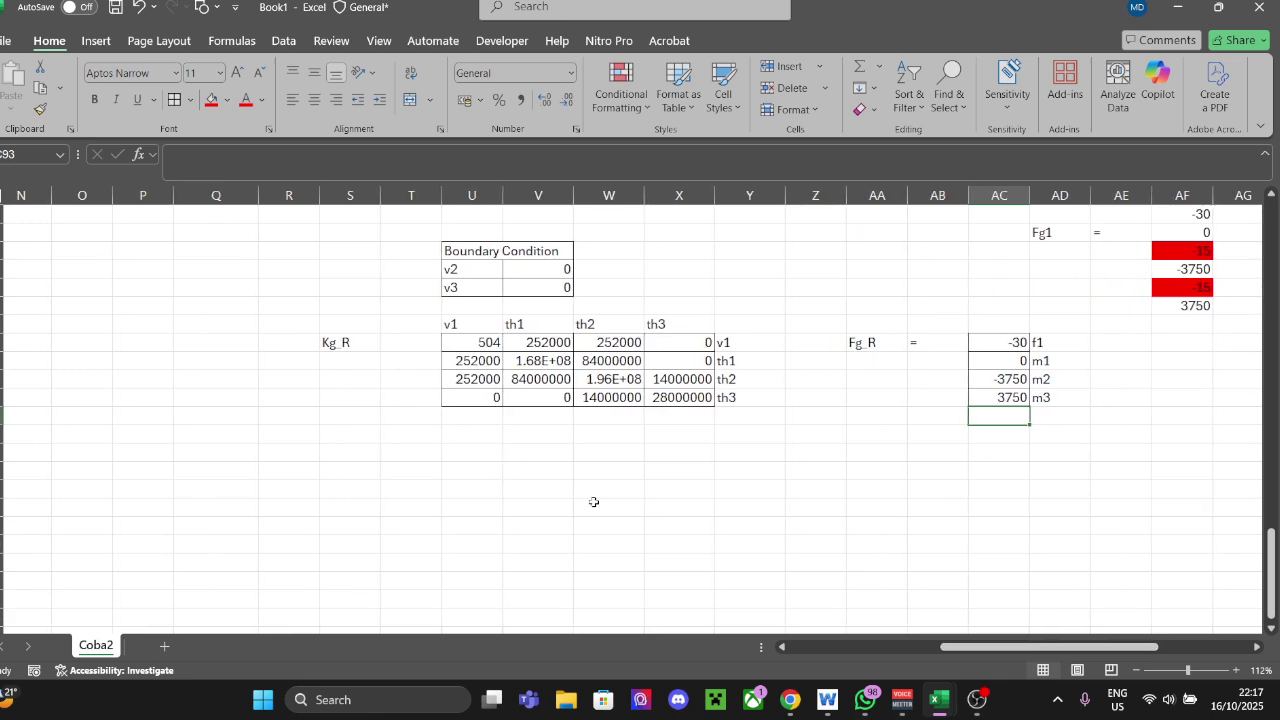
scroll(594, 501, down, 1)
click(365, 416)
click(412, 434)
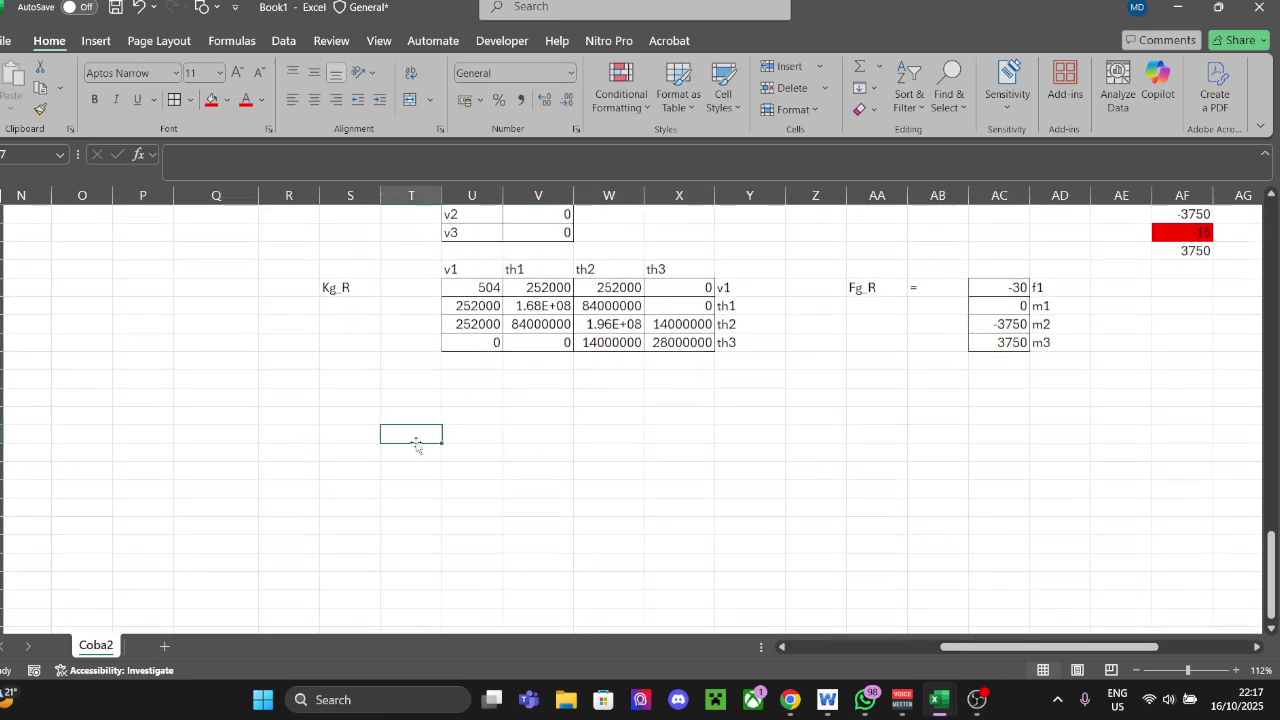
click(338, 434)
text(D)
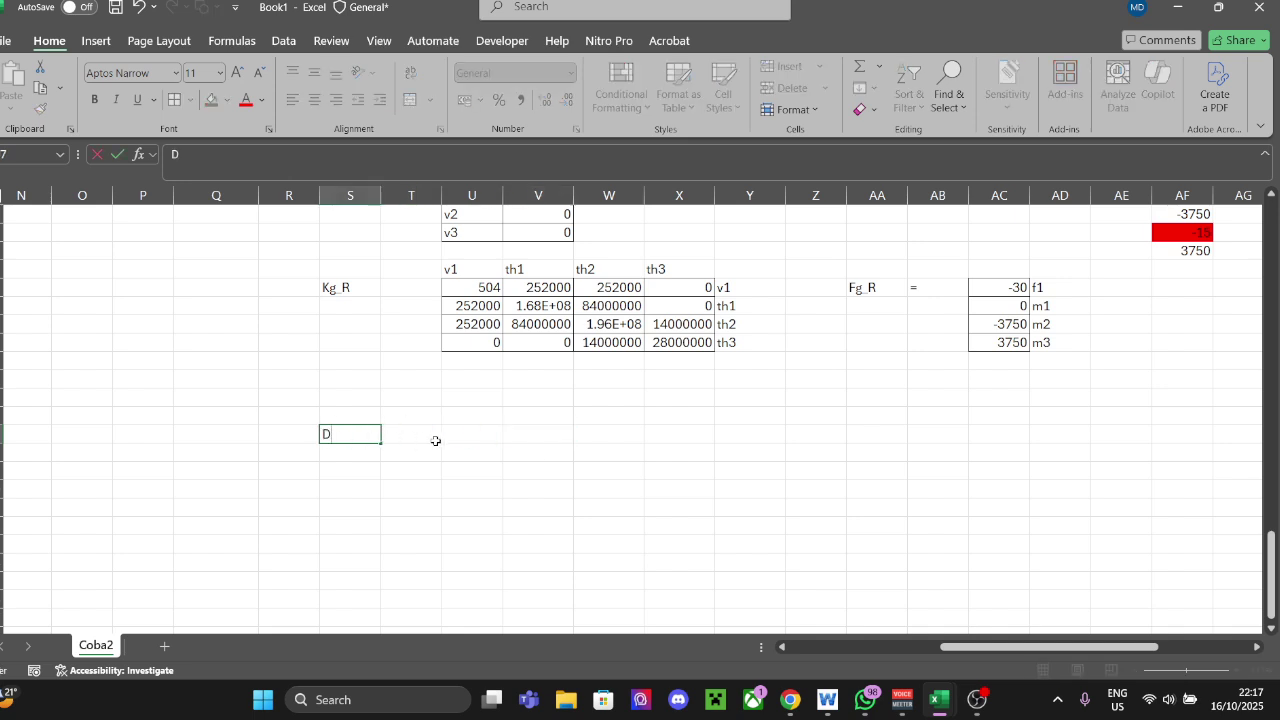
text(eformasi Tereduksi)
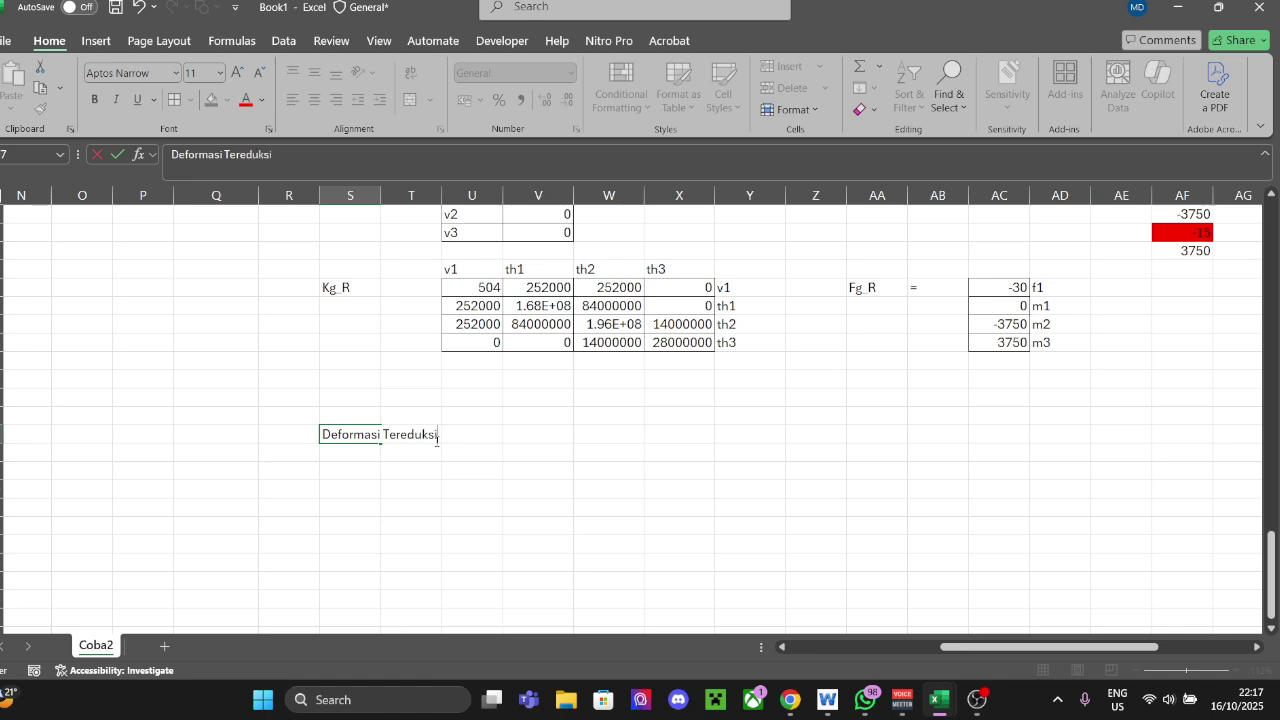
key(Return)
key(Down)
key(Right)
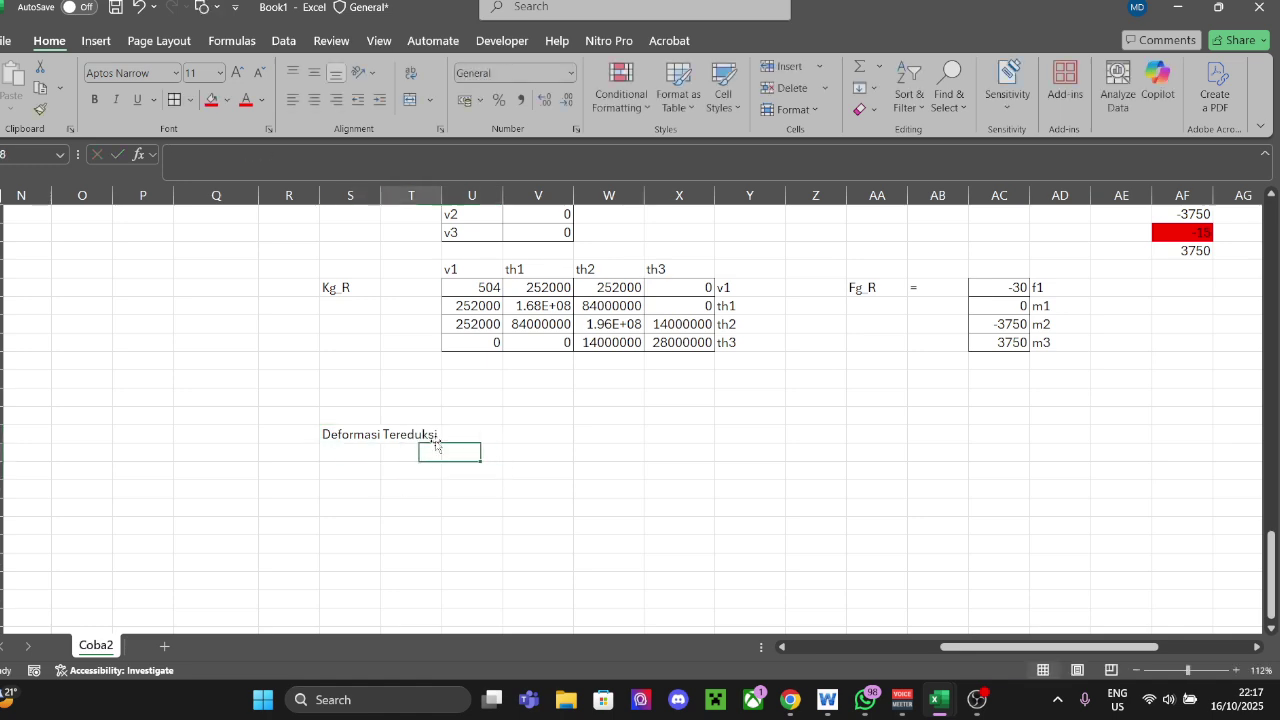
Step: Enter the label d_r in T100 and an equals sign in U100, below the Deformasi Tereduksi heading
key(Down)
text(d)
key(Tab)
key(Left)
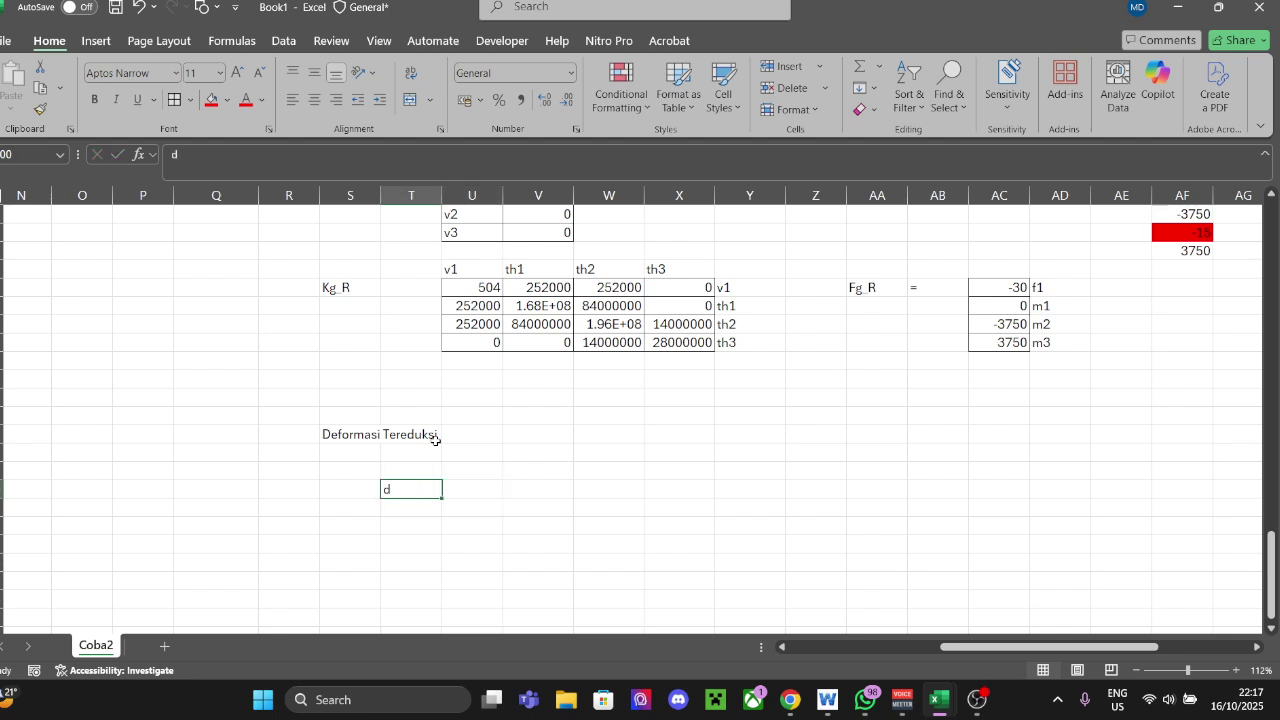
text())
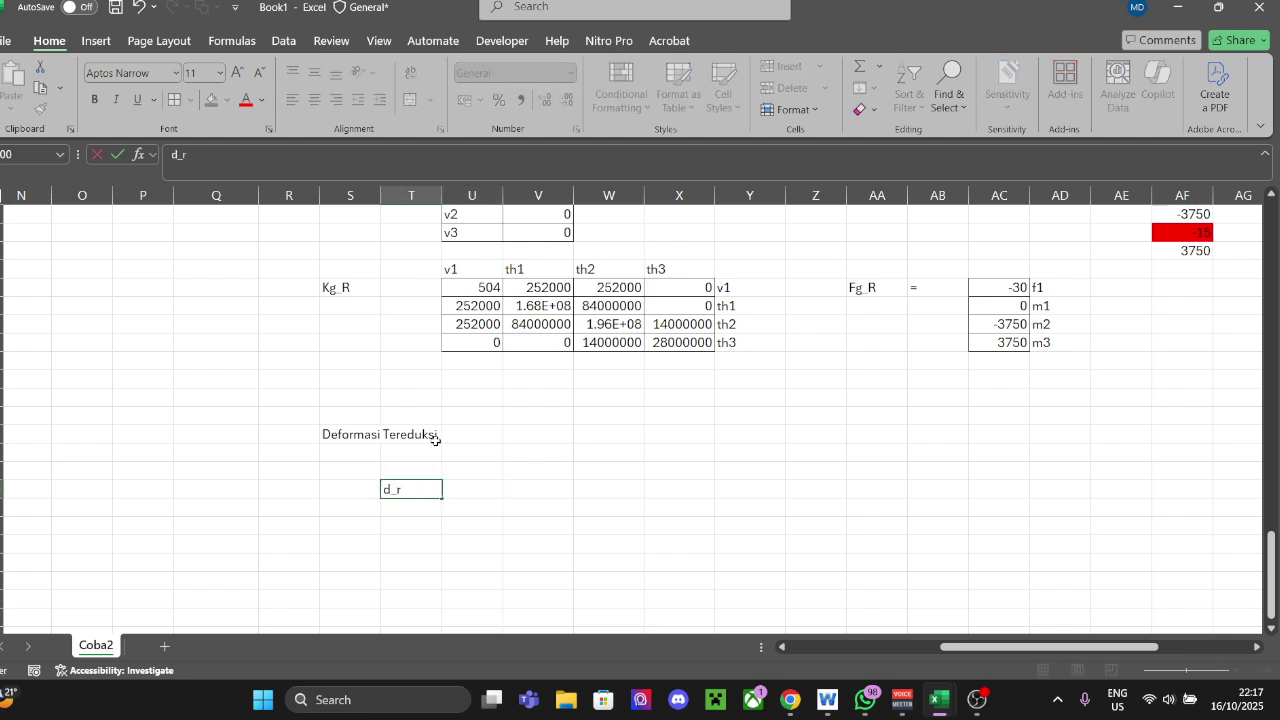
key(Tab)
text(=)
key(Right)
key(Up)
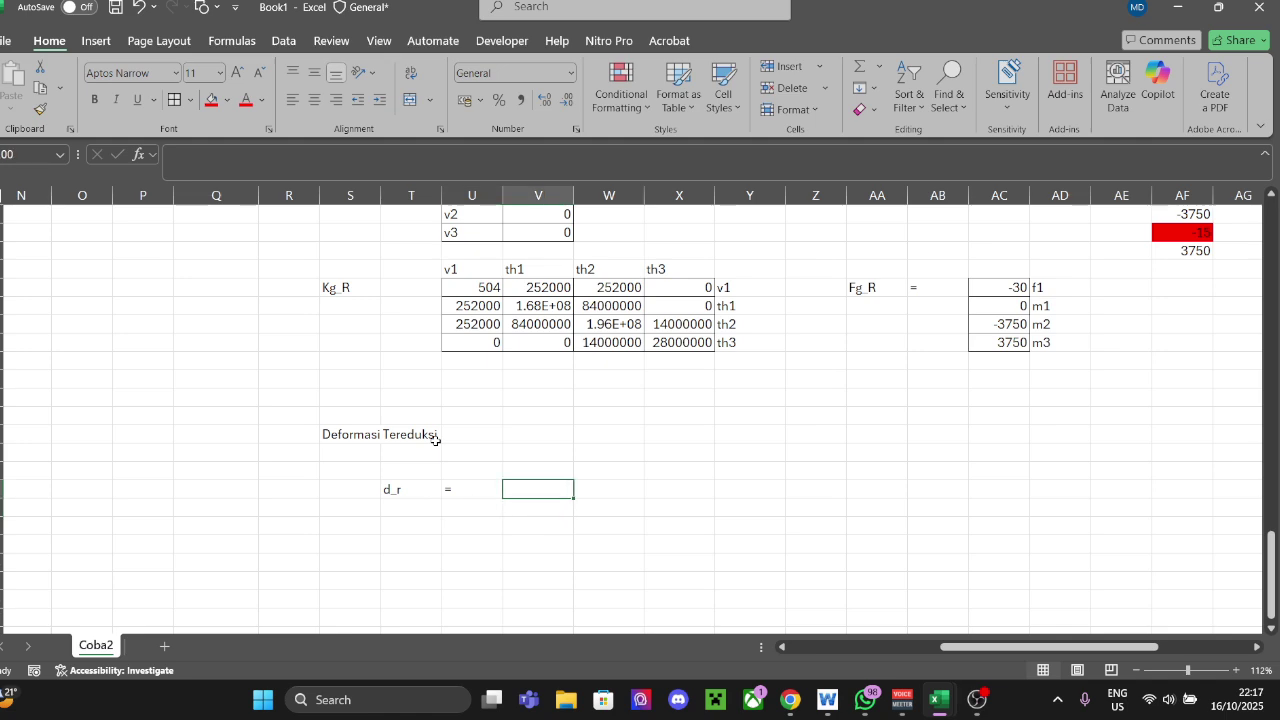
Step: Compute the reduced deformation vector in V100 with =MMULT(MINVERSE(U89:X92);AC89:AC92)
text(=MOI)
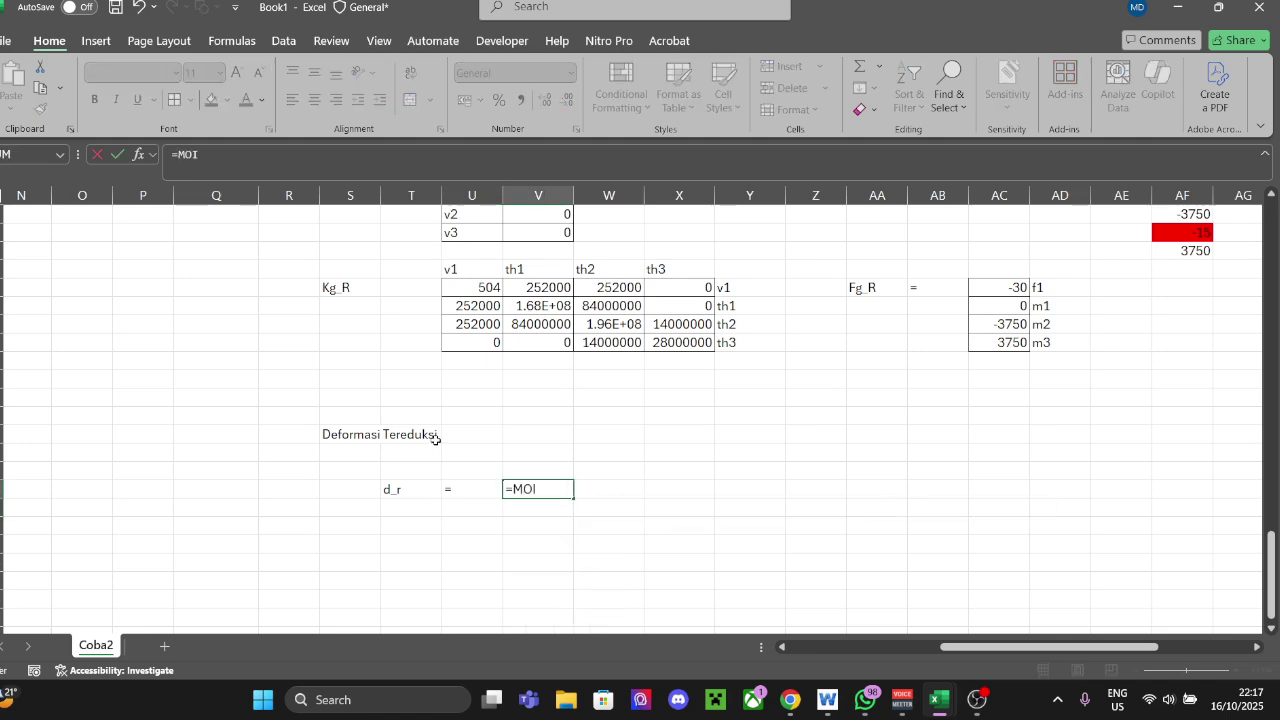
key(BackSpace)
key(BackSpace)
key(BackSpace)
key(BackSpace)
text(=MMULT)
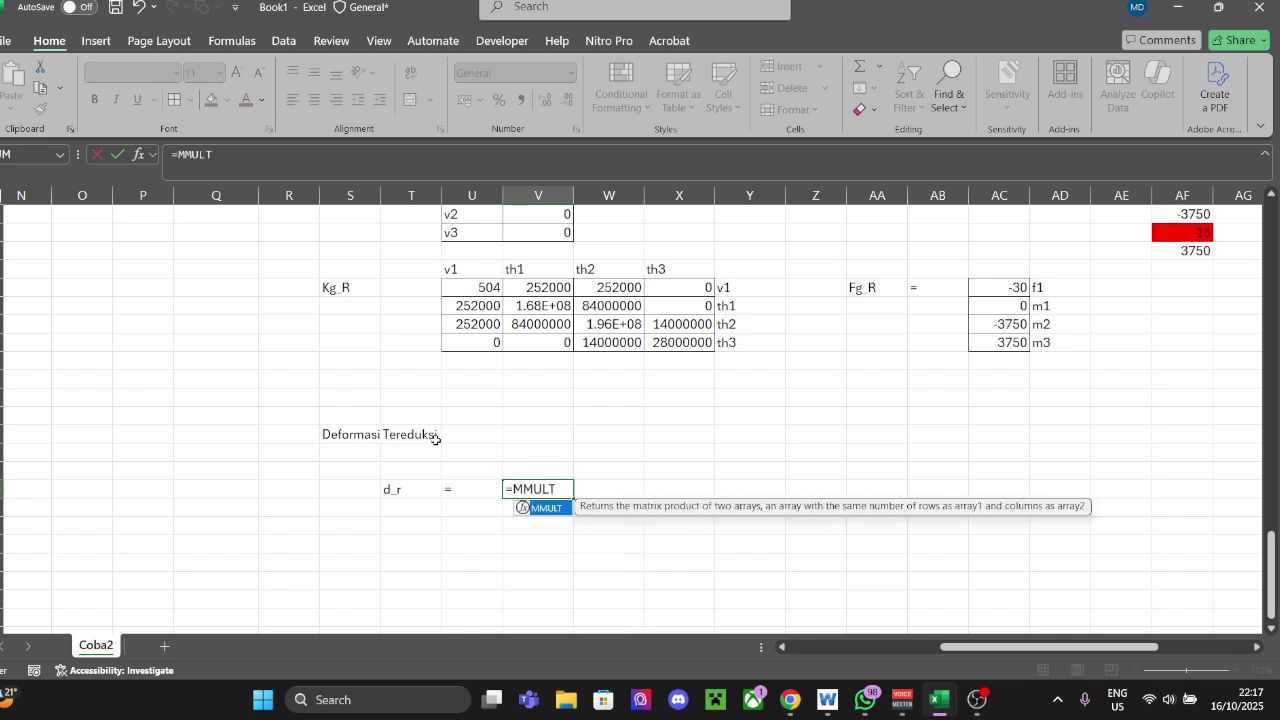
text(()
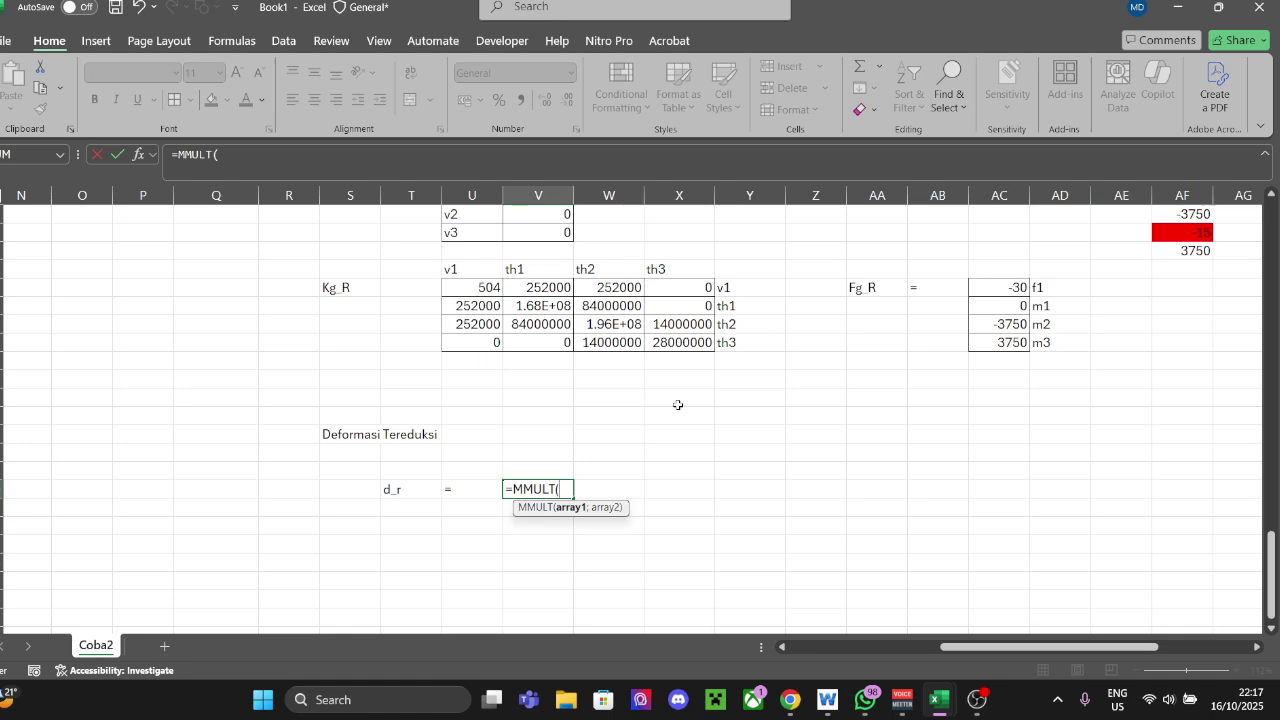
scroll(837, 508, up, 1)
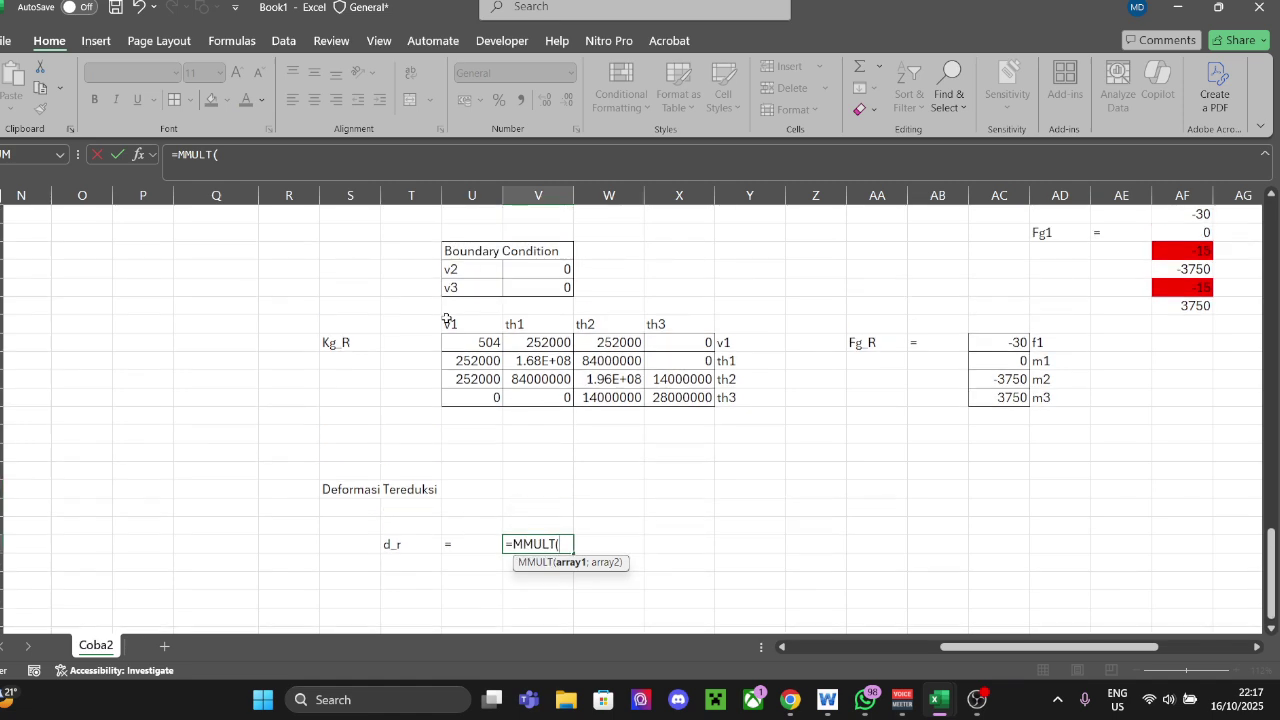
text(MINVERSE()
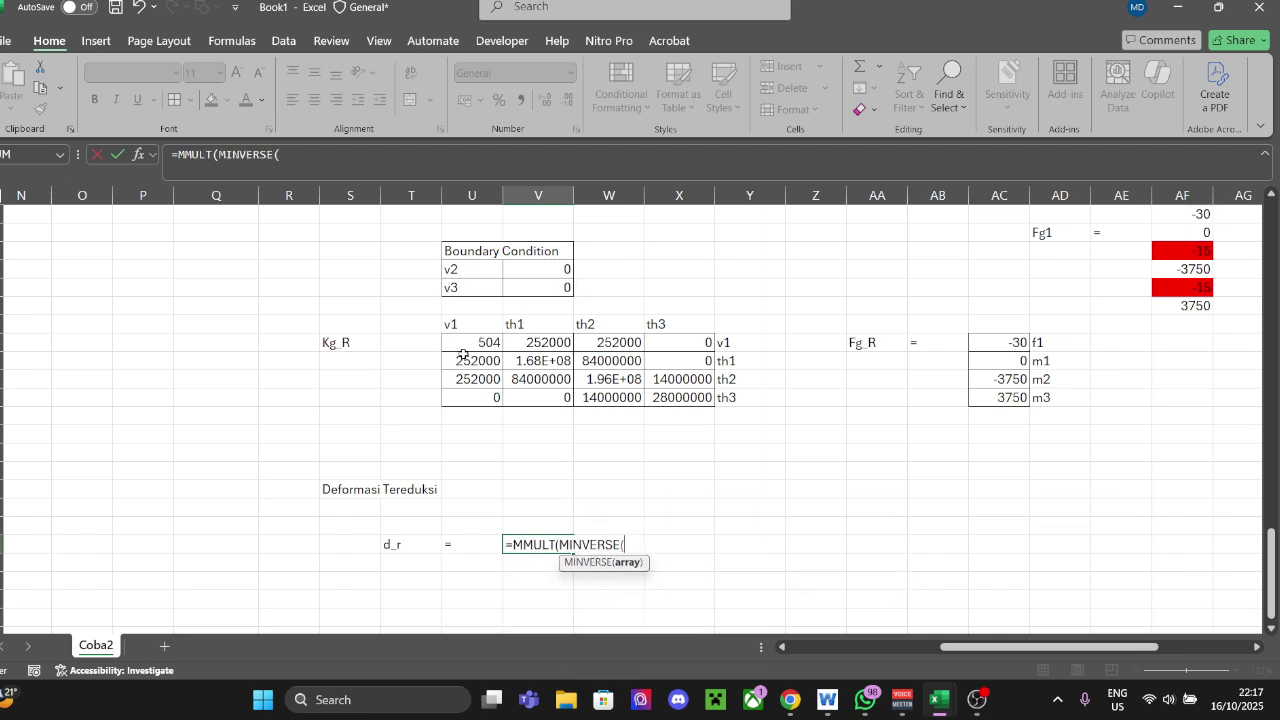
drag(464, 338, 694, 400)
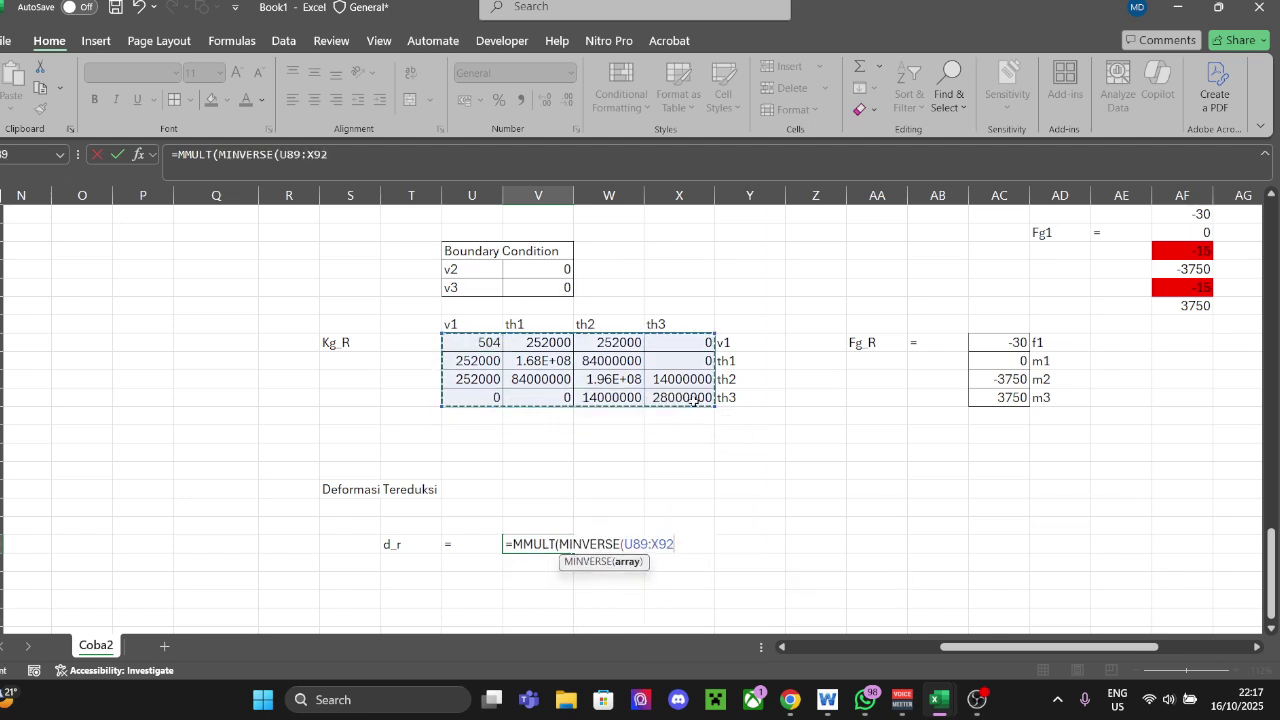
text();)
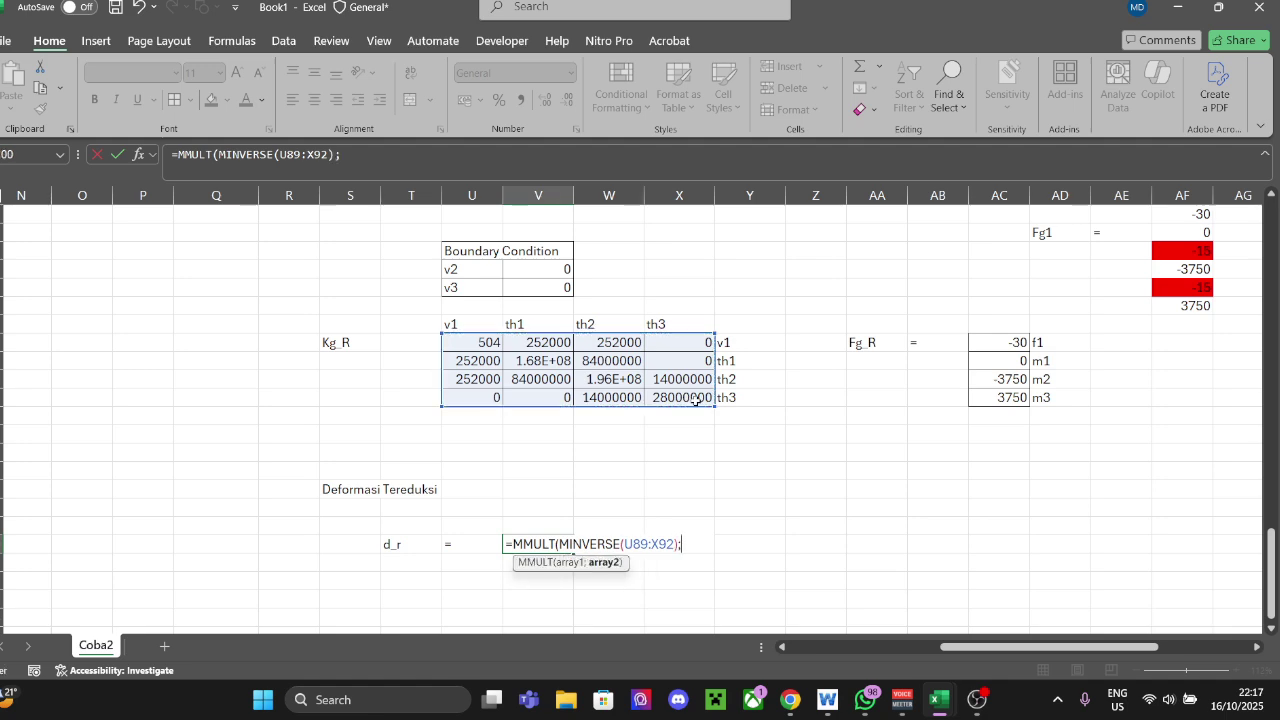
drag(986, 340, 1001, 392)
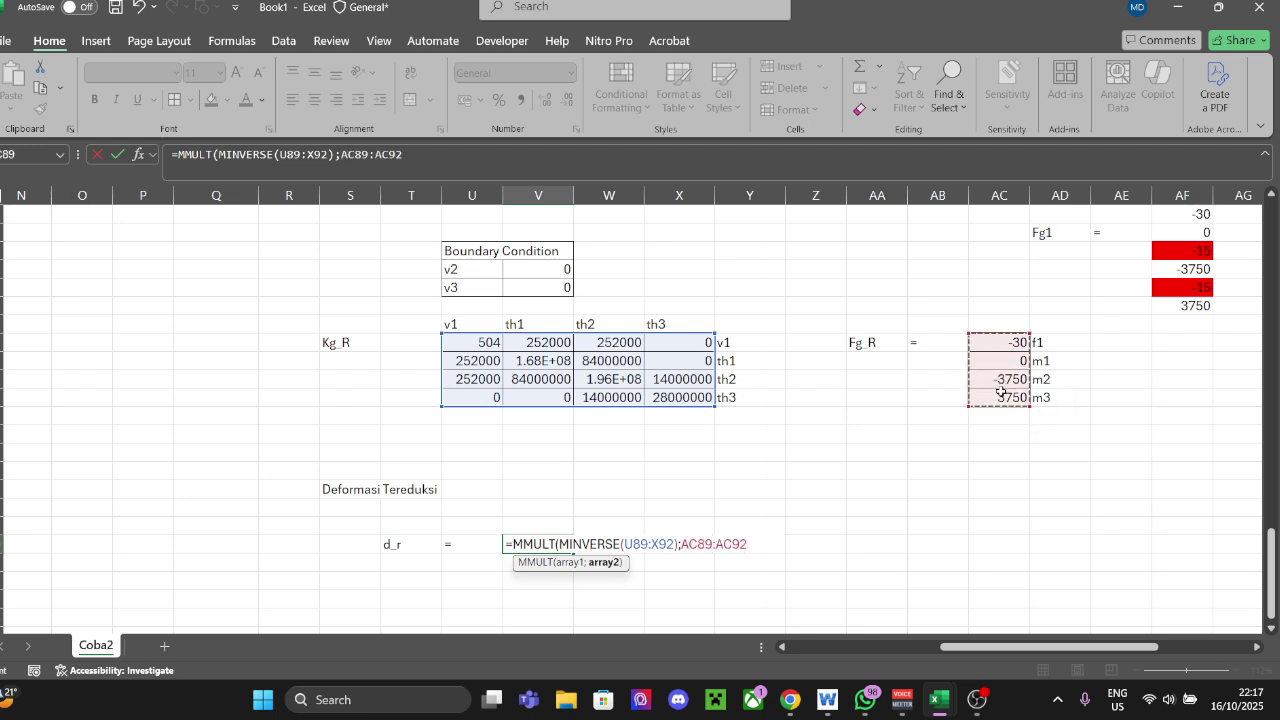
key(Tab)
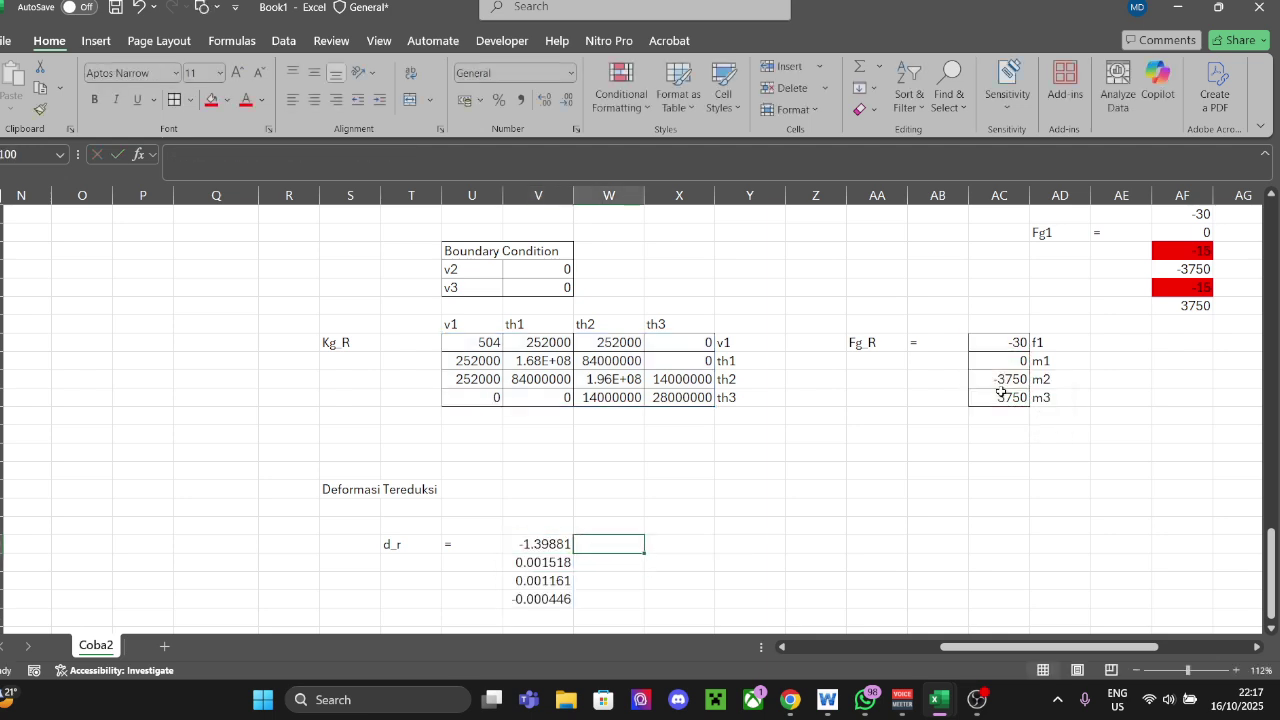
Step: Enter the unit mm beside each of the four d_r values, in W100 to W103
text(MM)
key(ctrl+Return)
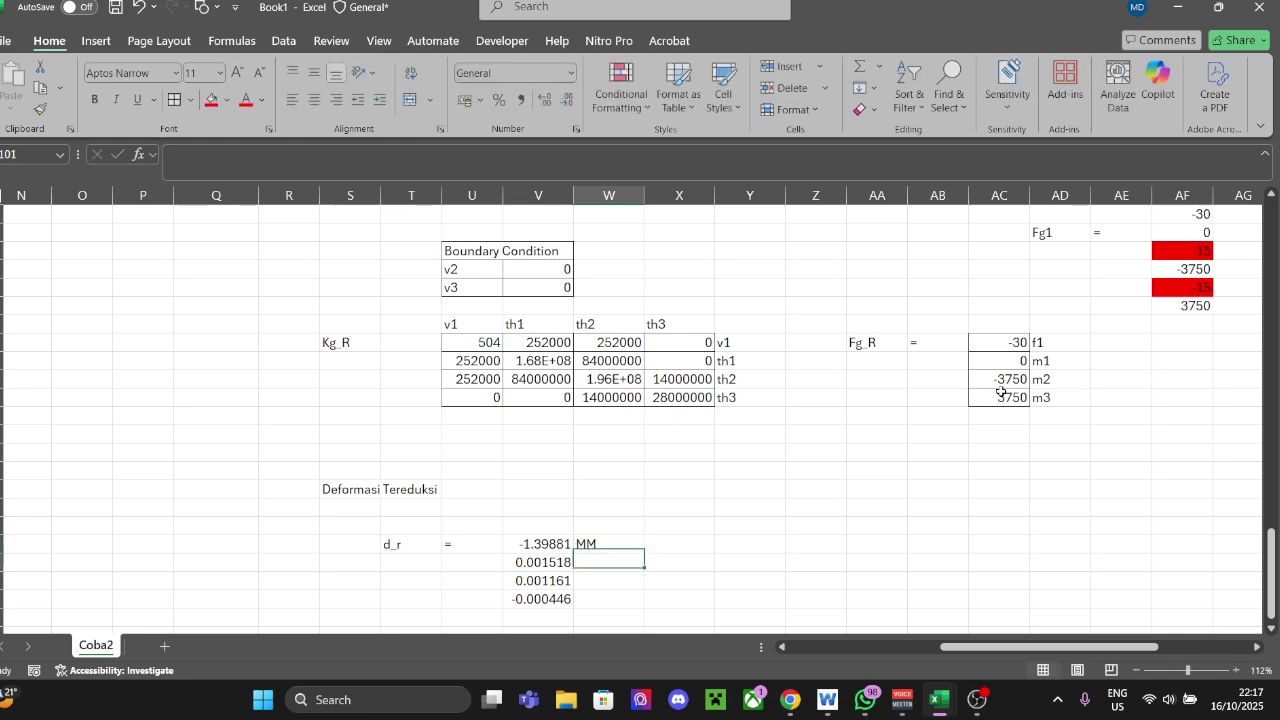
text(mm)
key(Return)
text(mm)
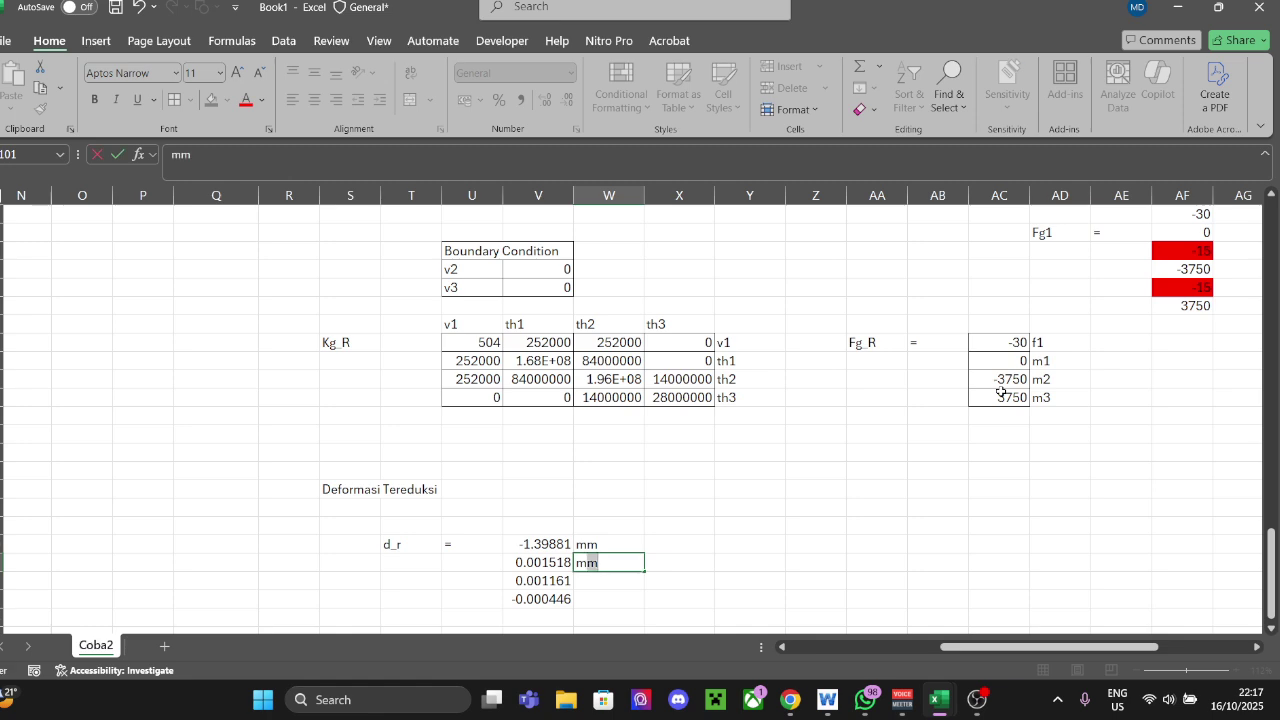
key(Return)
text(mm)
key(Return)
text(mm)
key(Return)
key(Up)
key(Right)
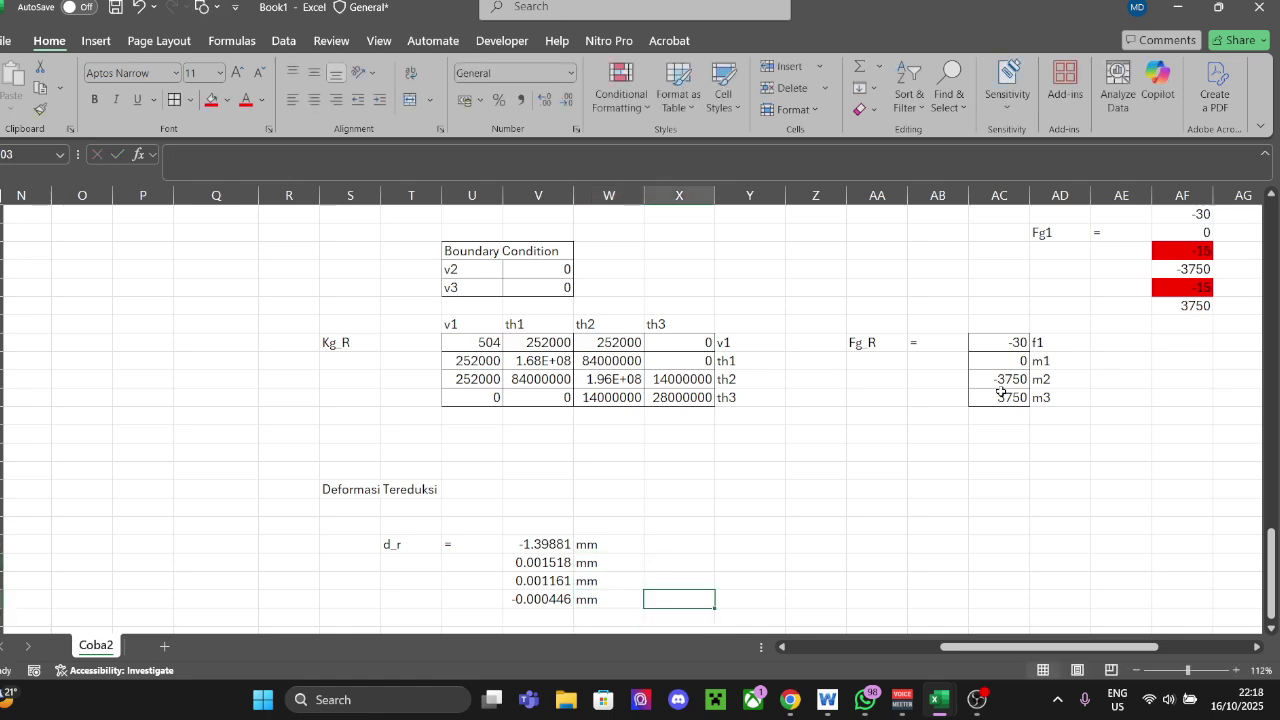
Step: Change the units in W101 and W103 beside the d_r values to rad
scroll(806, 514, up, 1)
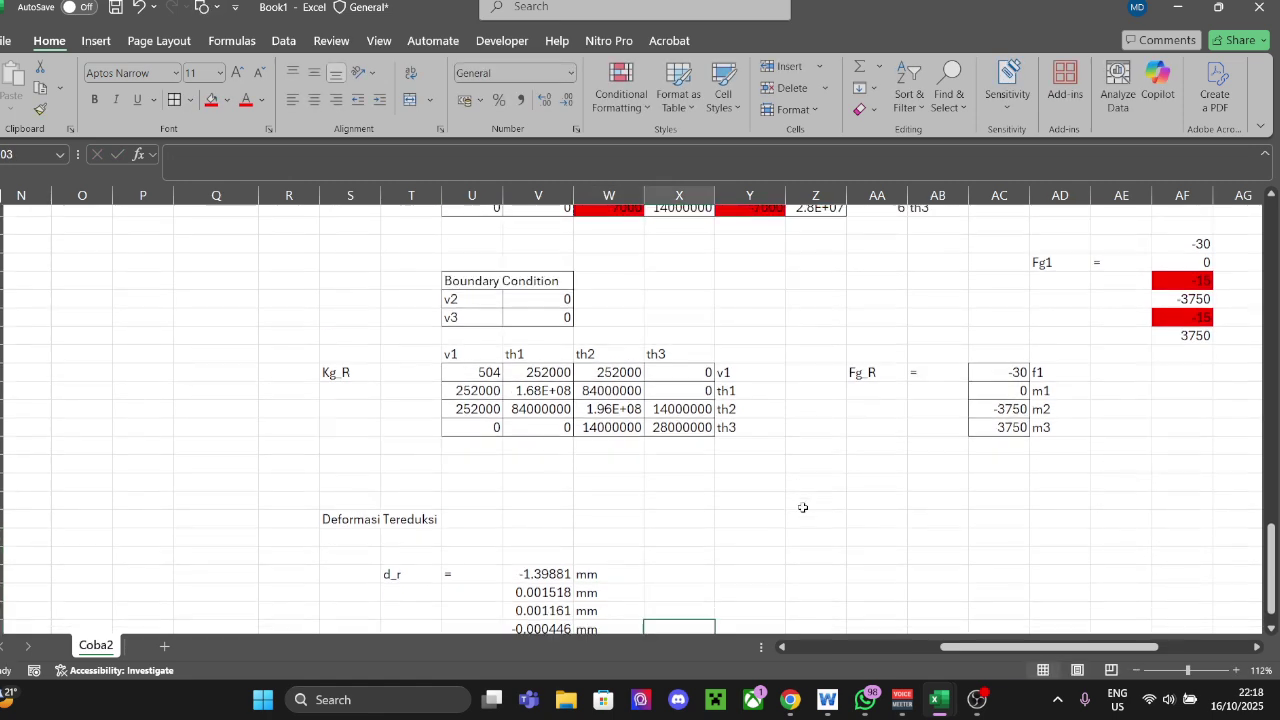
scroll(806, 508, down, 2)
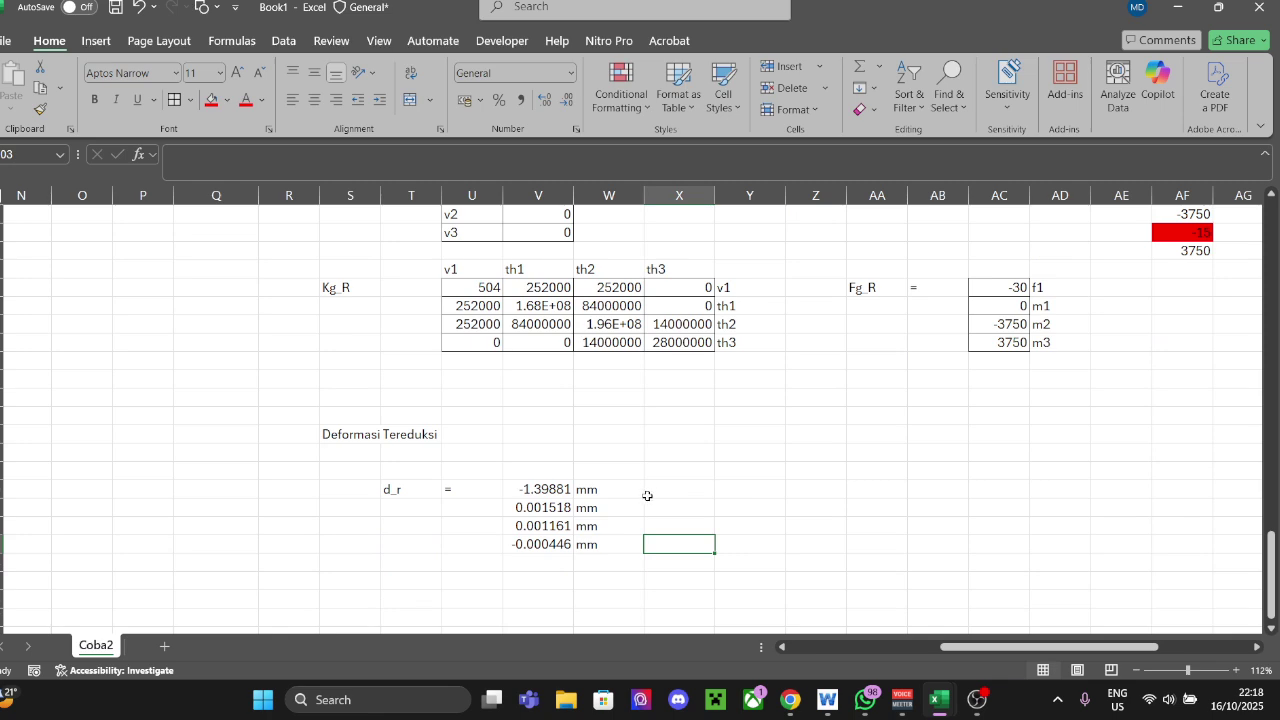
click(608, 495)
click(620, 509)
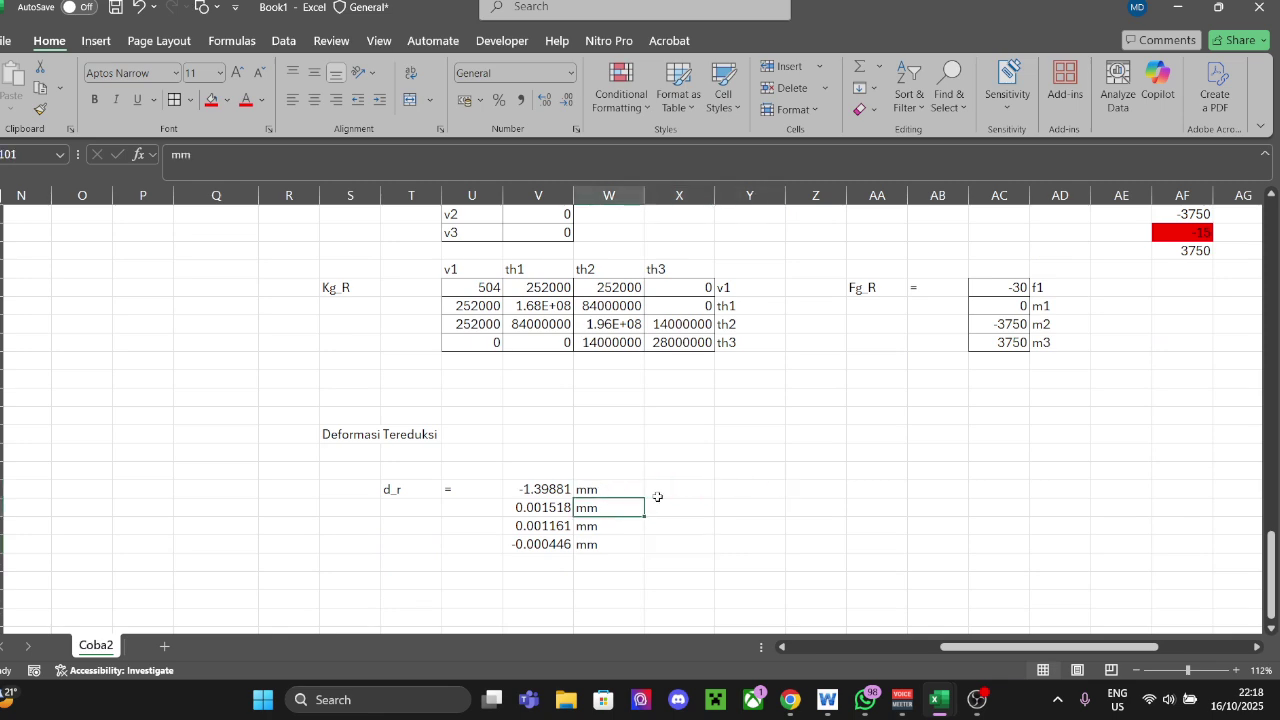
text(rad)
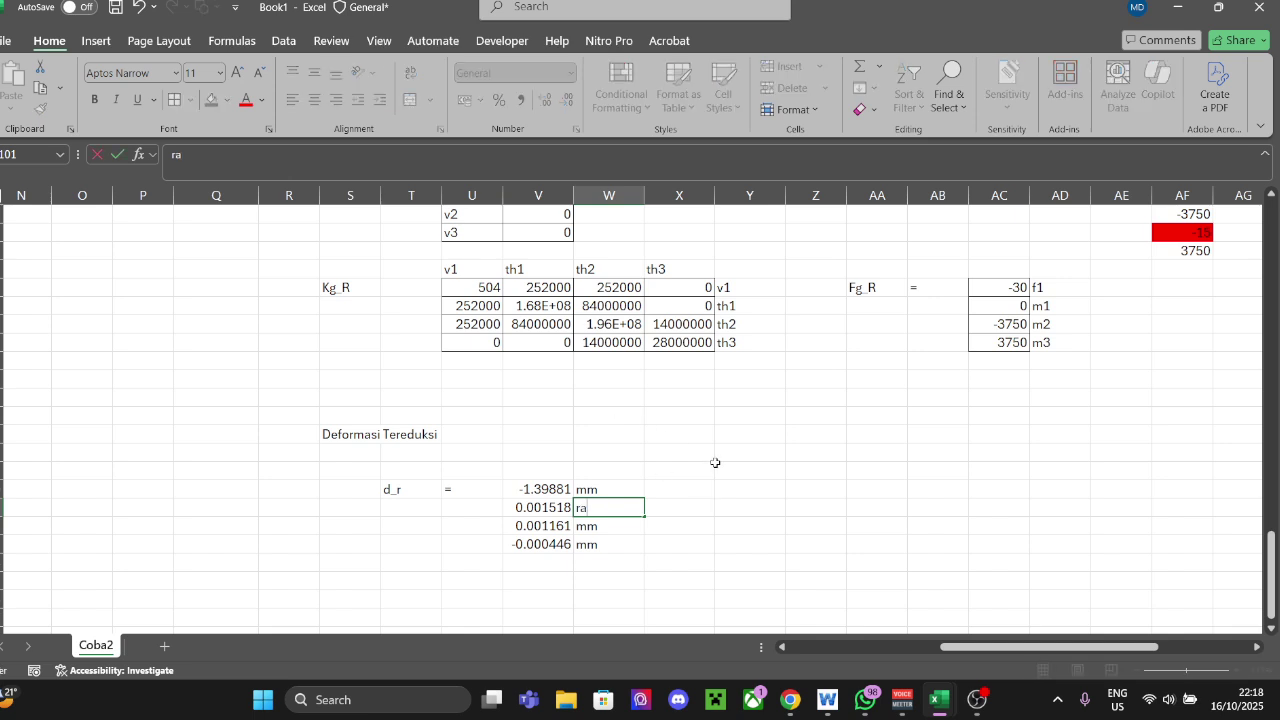
key(Return)
key(Return)
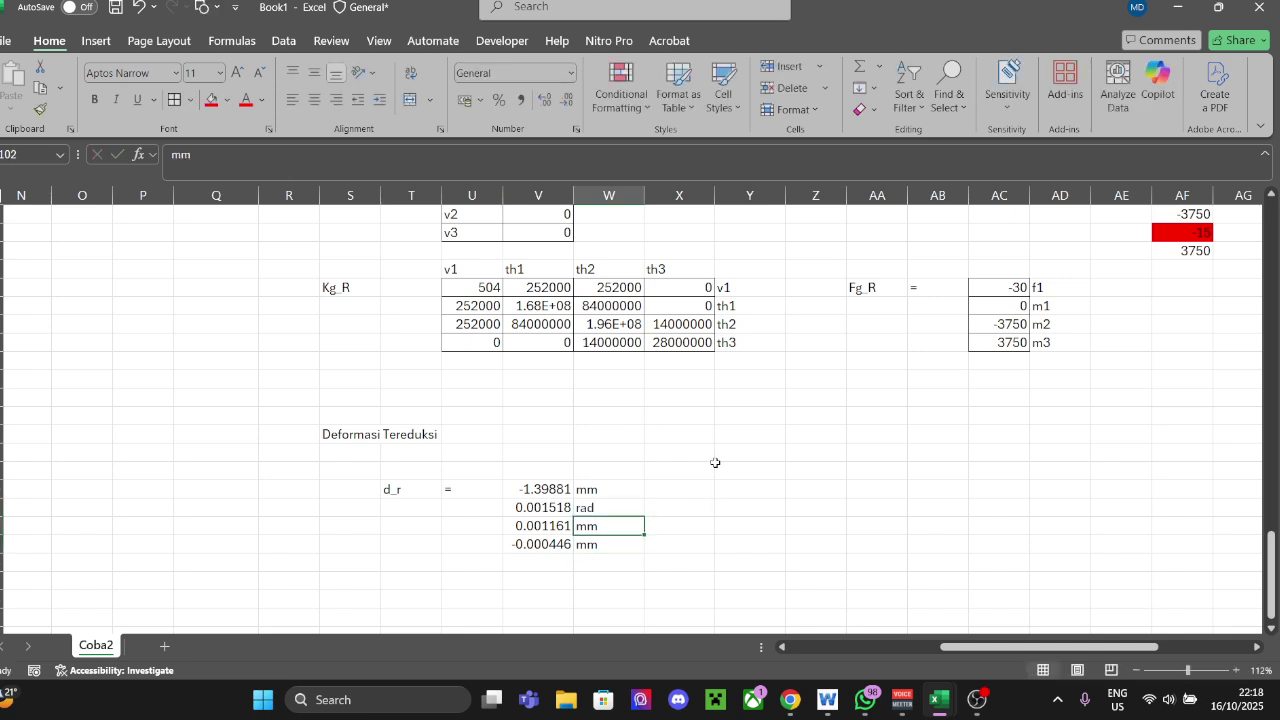
text(rad)
key(Tab)
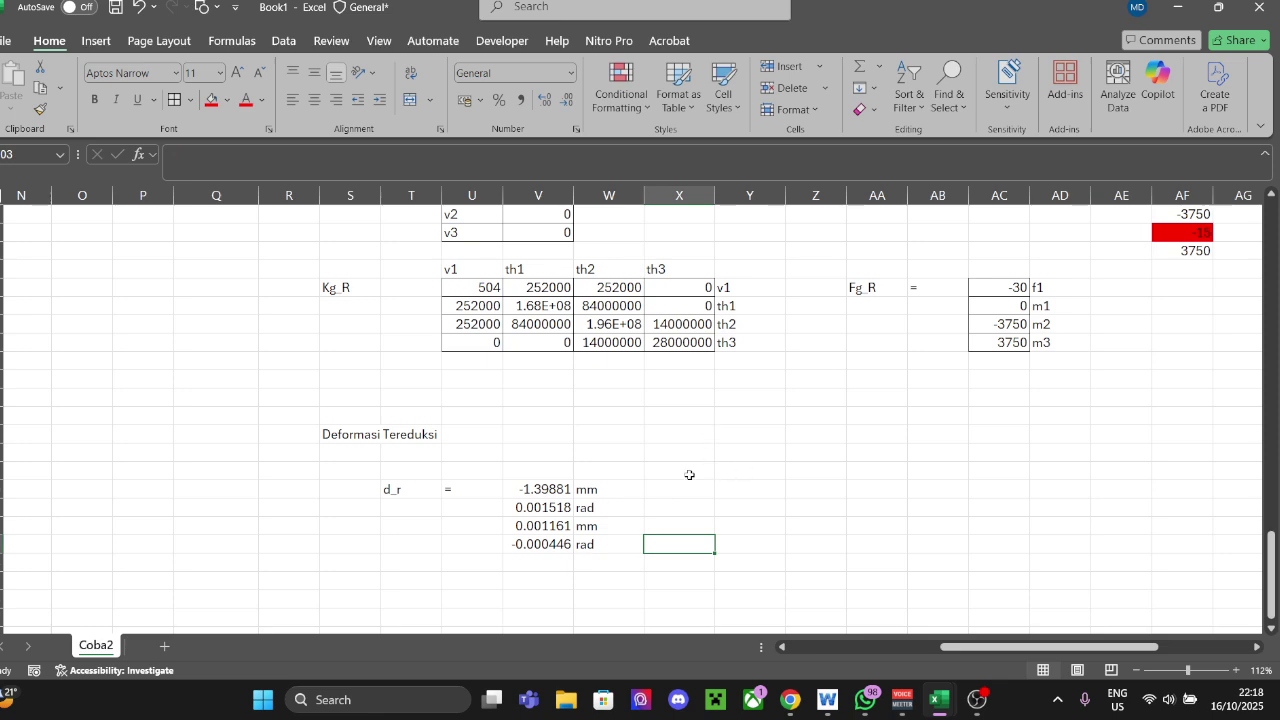
Step: Check the units listed beside the Elemen 2 force vector and the labels beside Fg_R
click(1114, 289)
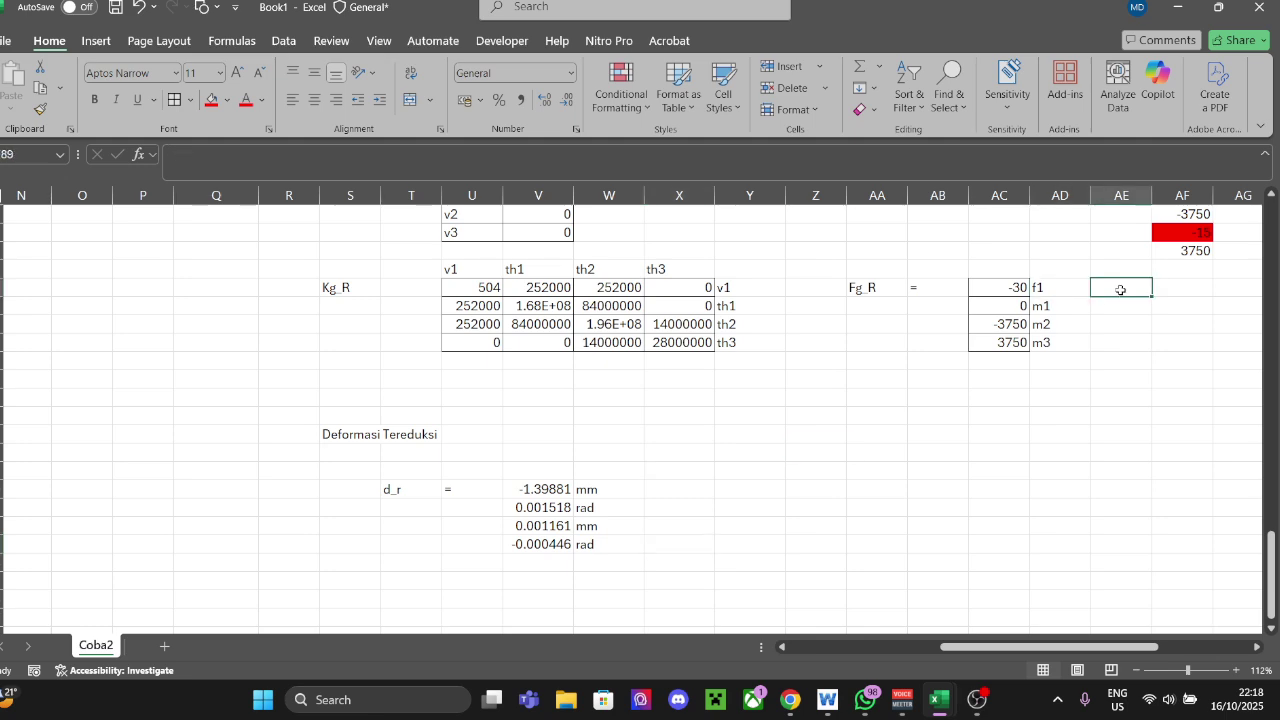
scroll(1117, 430, up, 5)
scroll(1117, 437, up, 5)
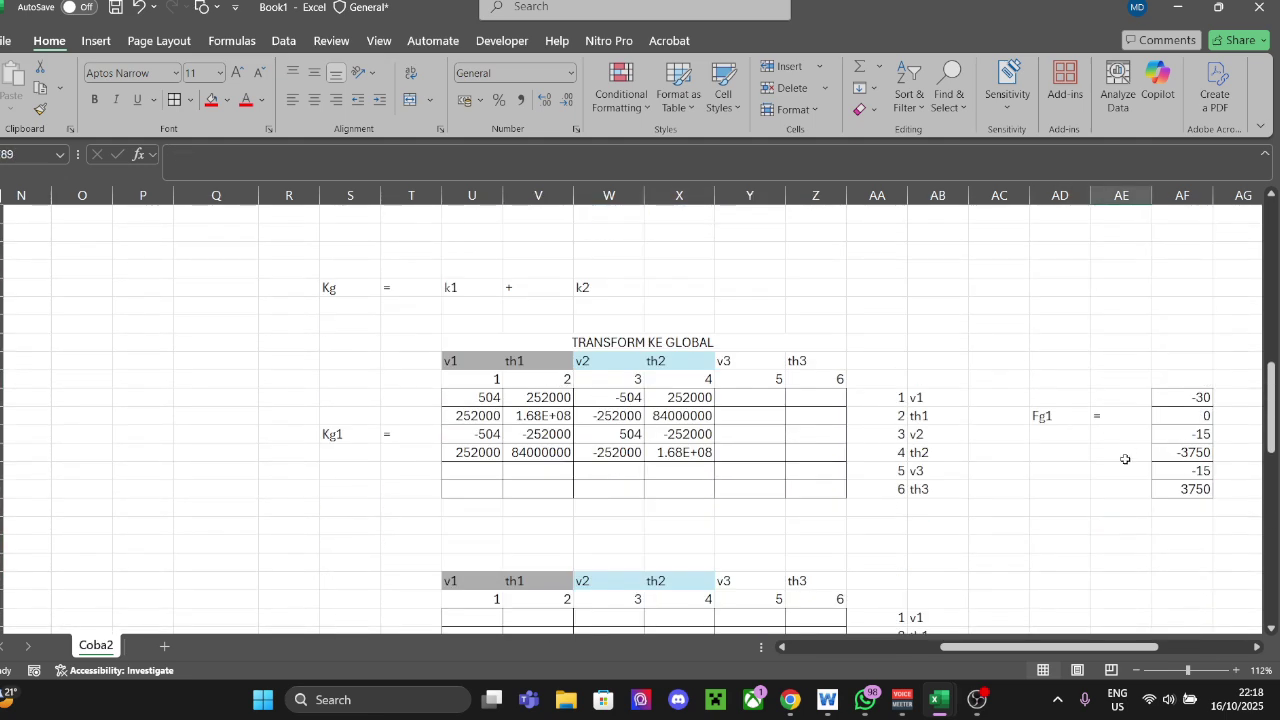
drag(1114, 646, 1196, 637)
scroll(874, 549, up, 5)
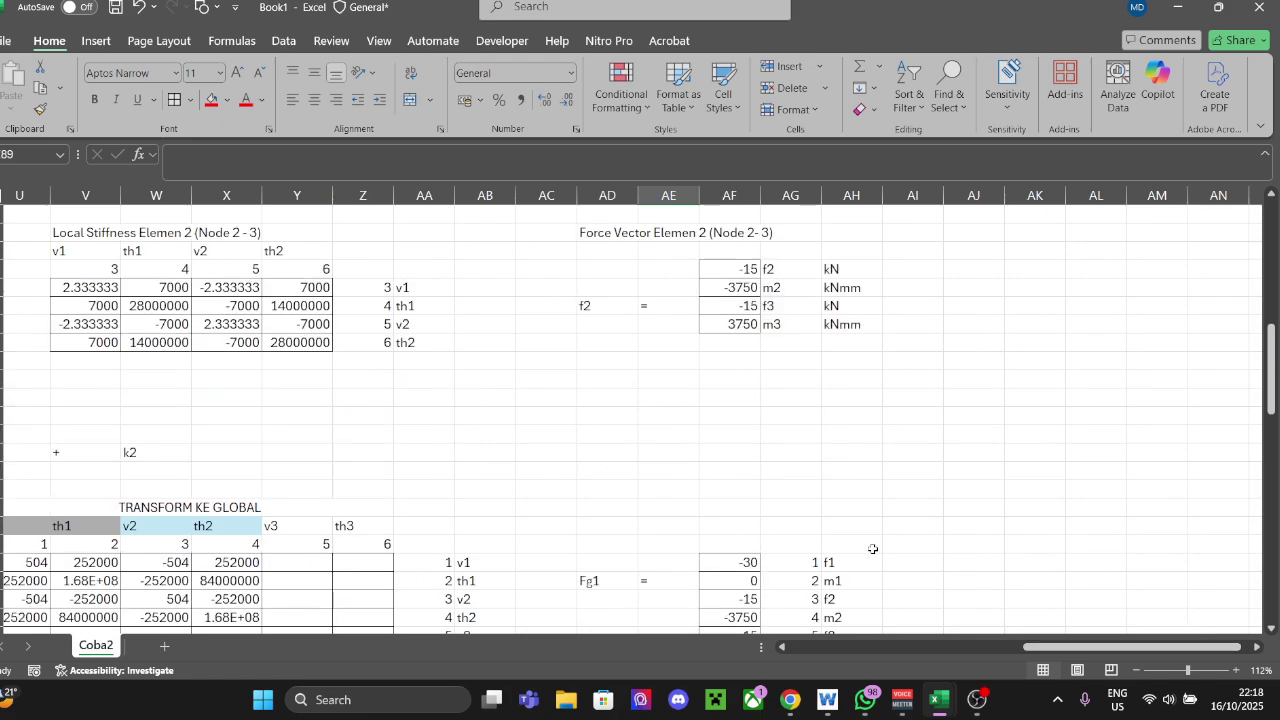
drag(860, 379, 850, 434)
scroll(1060, 530, down, 10)
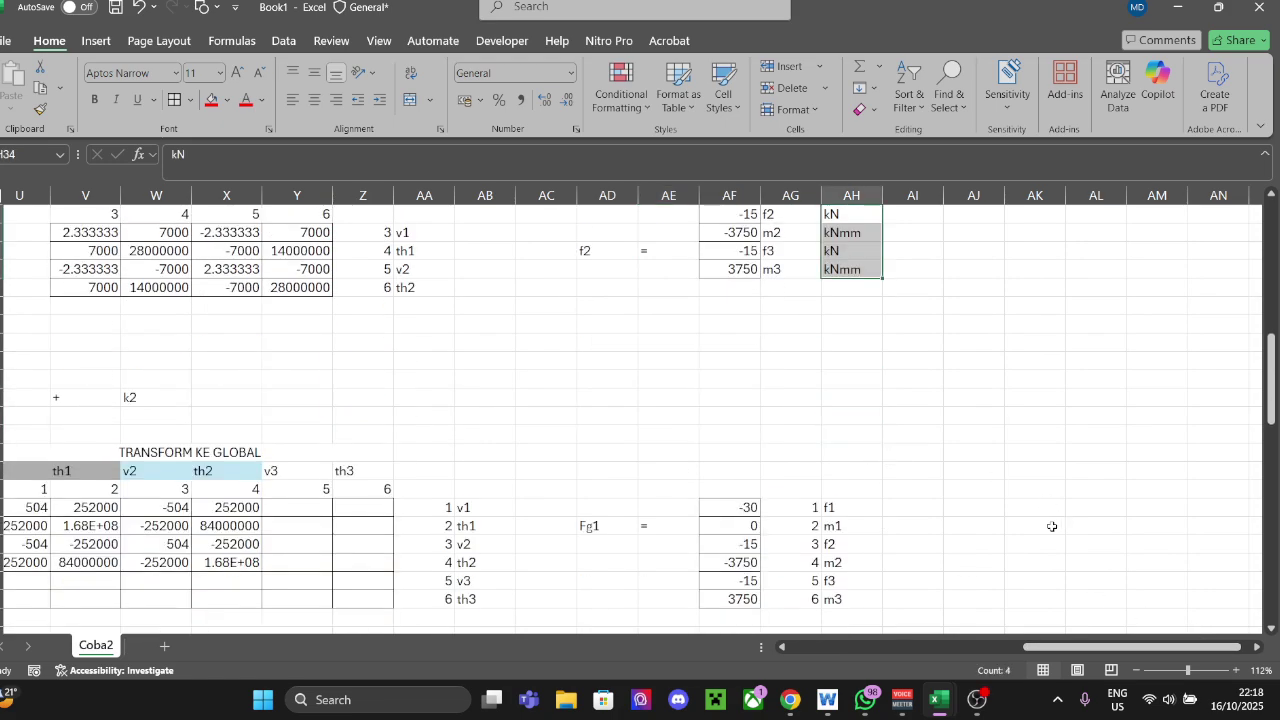
scroll(900, 530, left, 3)
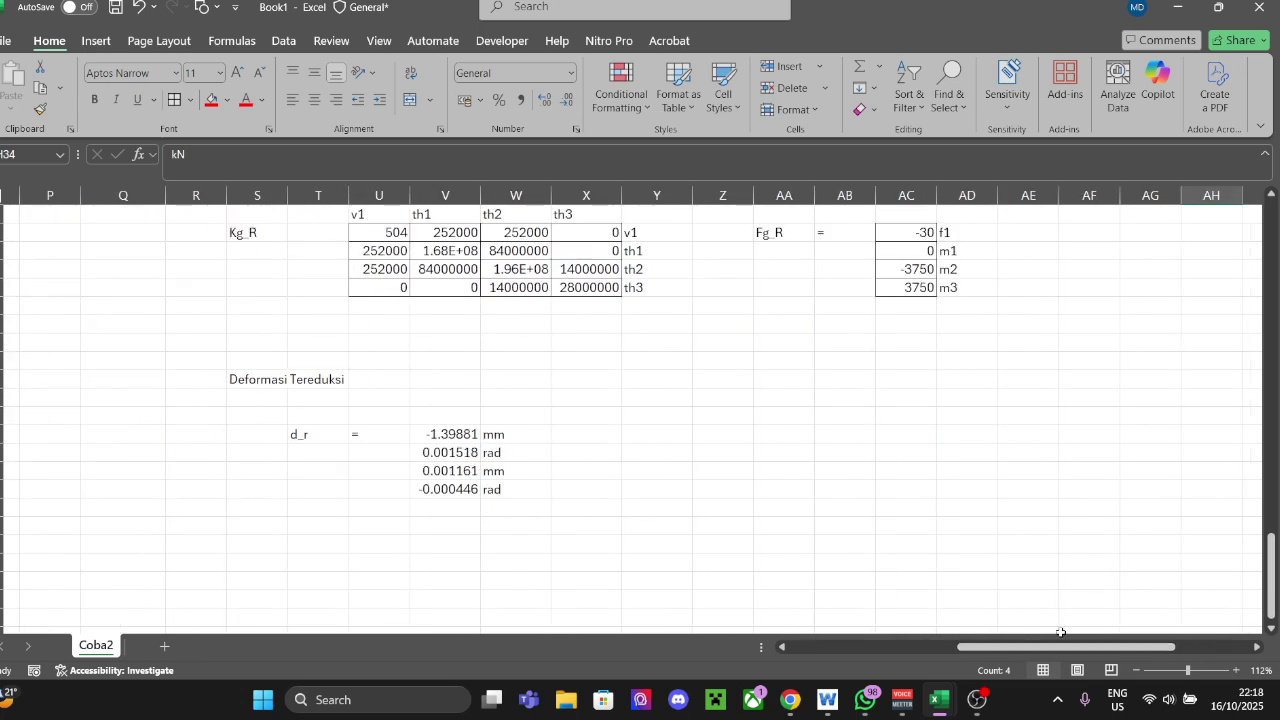
scroll(750, 511, up, 2)
scroll(686, 500, down, 2)
scroll(783, 420, up, 1)
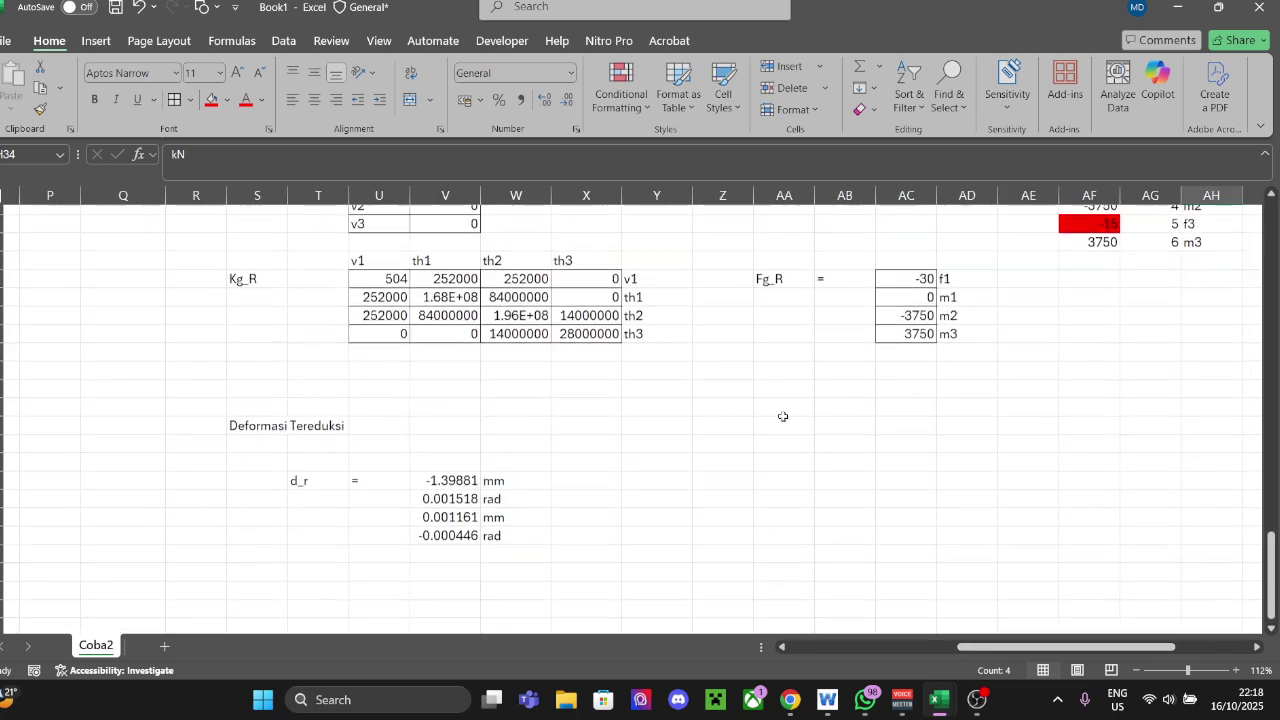
click(975, 288)
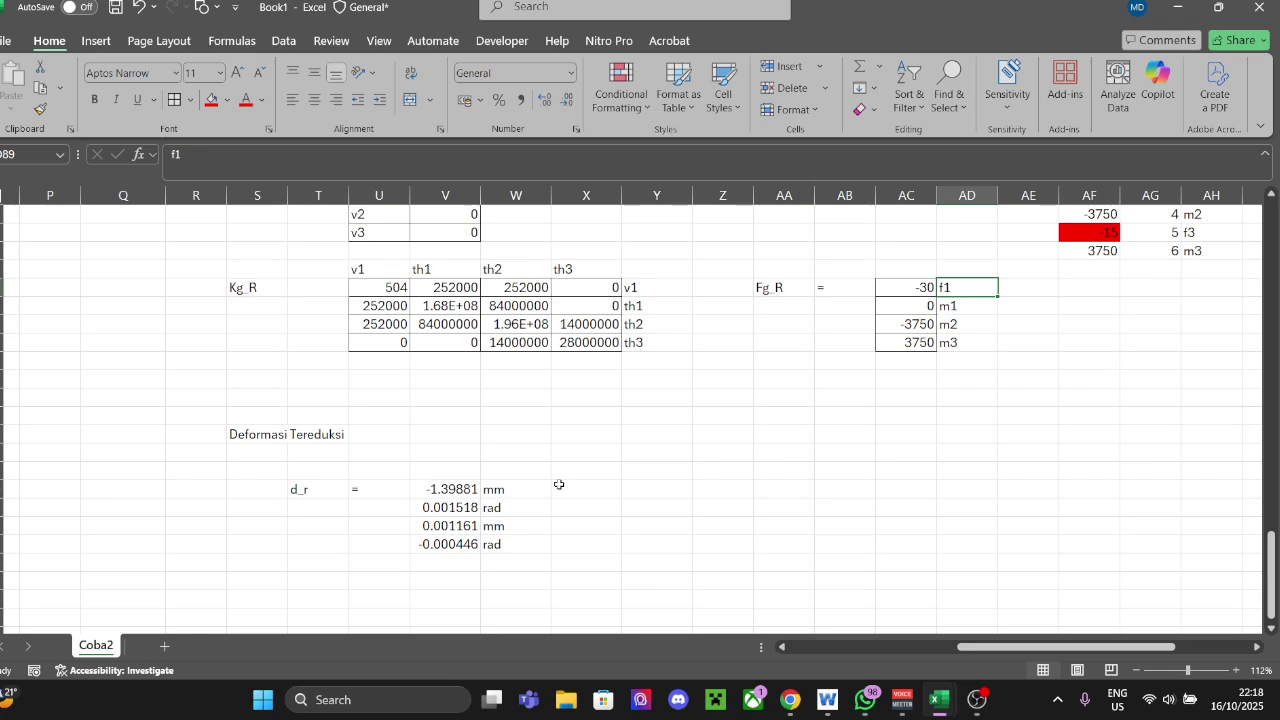
Step: Copy Kg_R's row labels v1, th1, th2 and th3 into W100 to W103, beside the d_r values
click(600, 491)
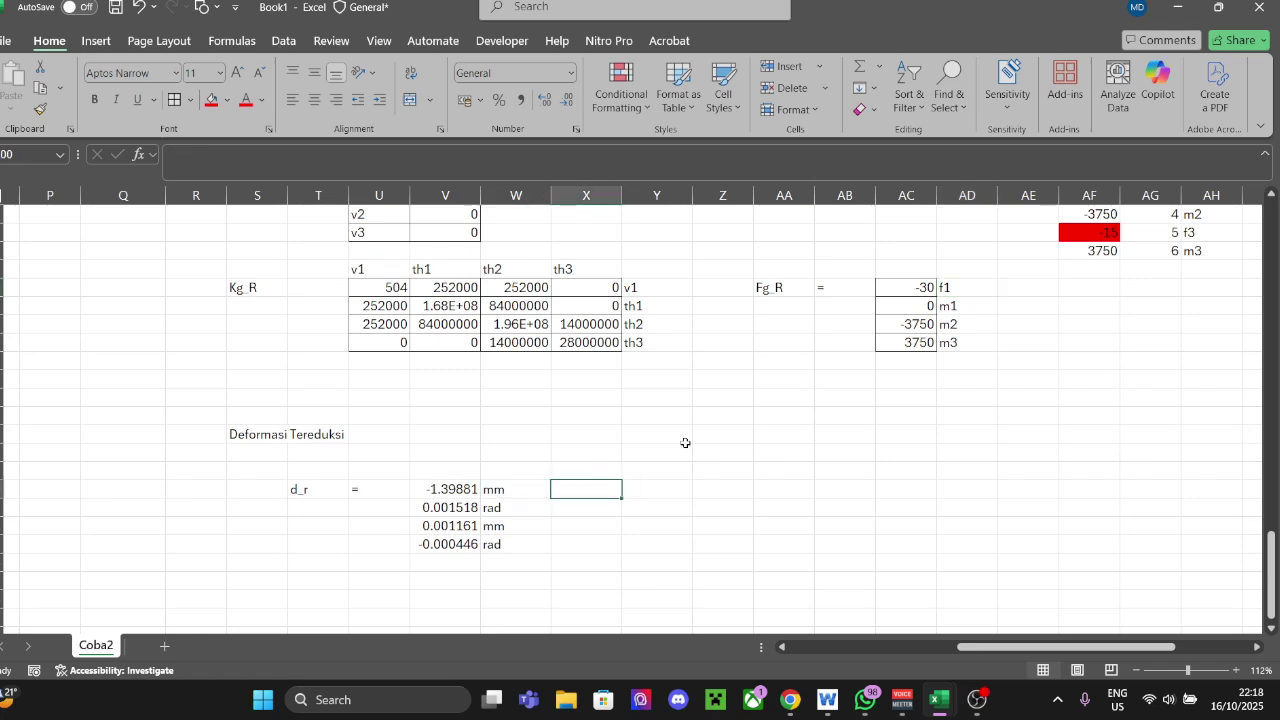
drag(652, 292, 654, 345)
key(ctrl+c)
click(640, 434)
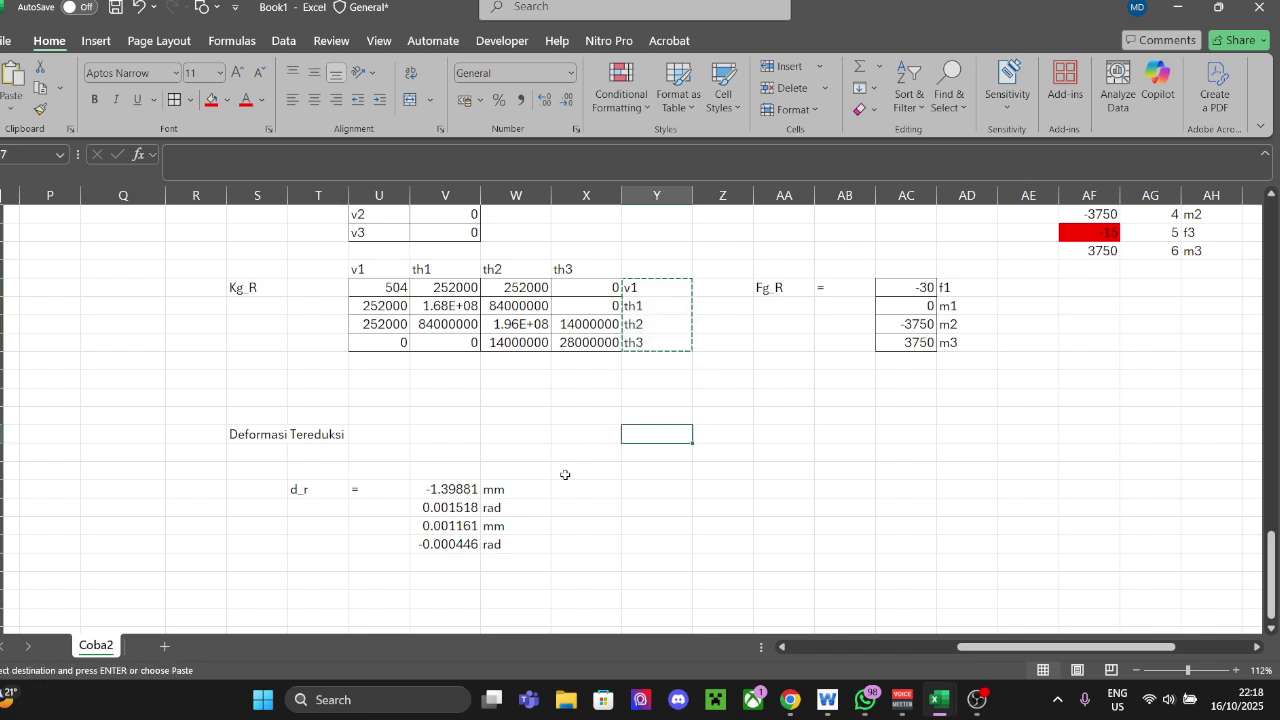
click(522, 486)
key(ctrl+v)
Step: Center the v1, th1, th2 and th3 labels in W100 to W103
click(720, 470)
drag(520, 492, 518, 538)
click(314, 99)
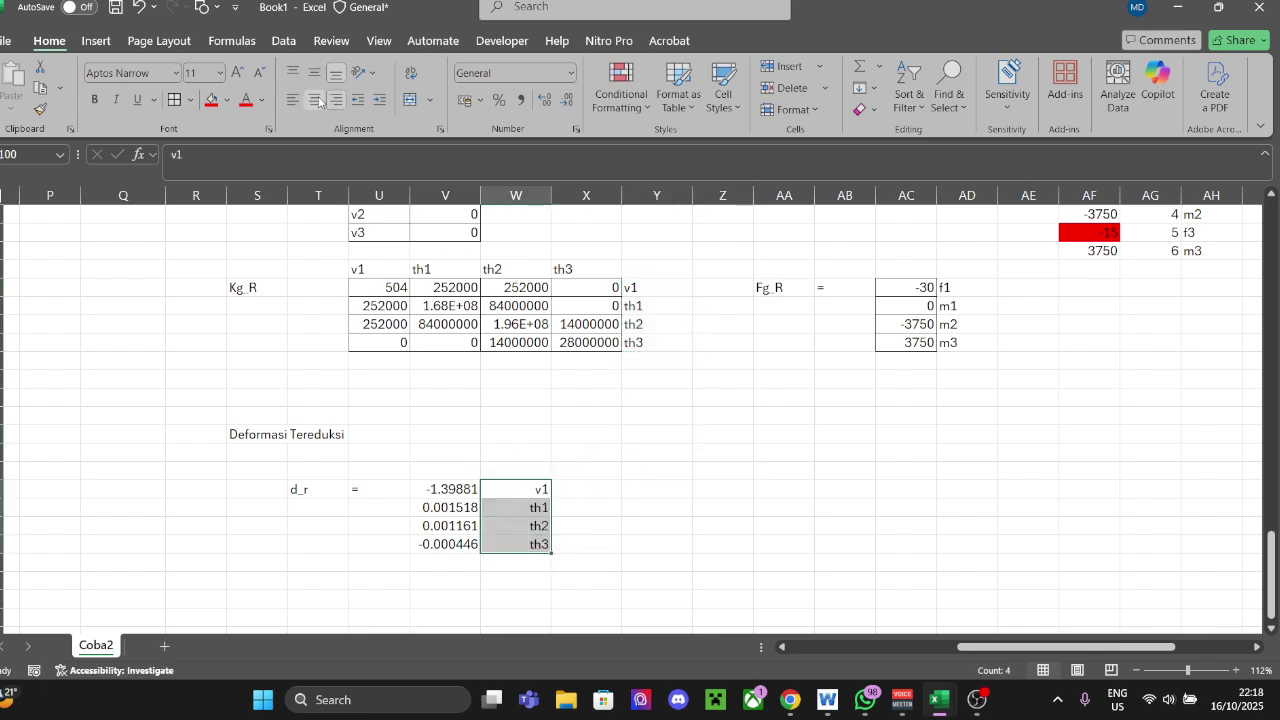
click(722, 415)
click(514, 488)
Step: Enter mm in X100 as the unit of the d_r entry v1
click(596, 494)
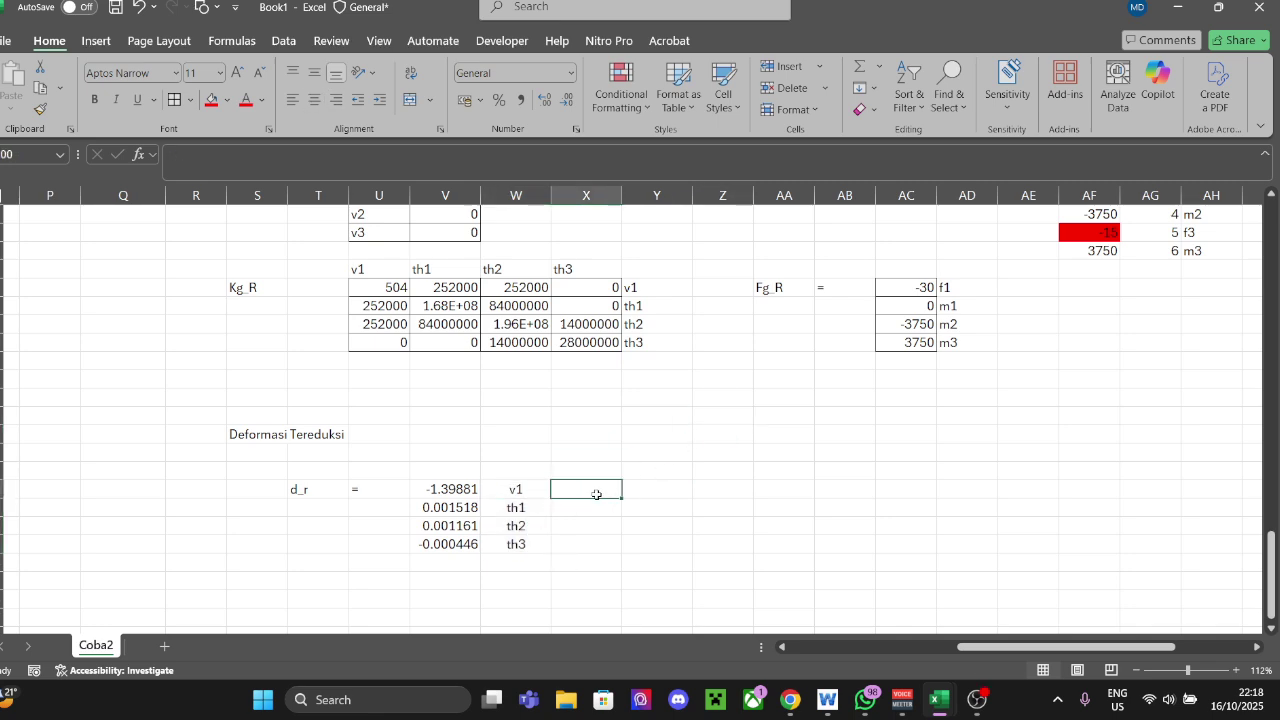
click(514, 491)
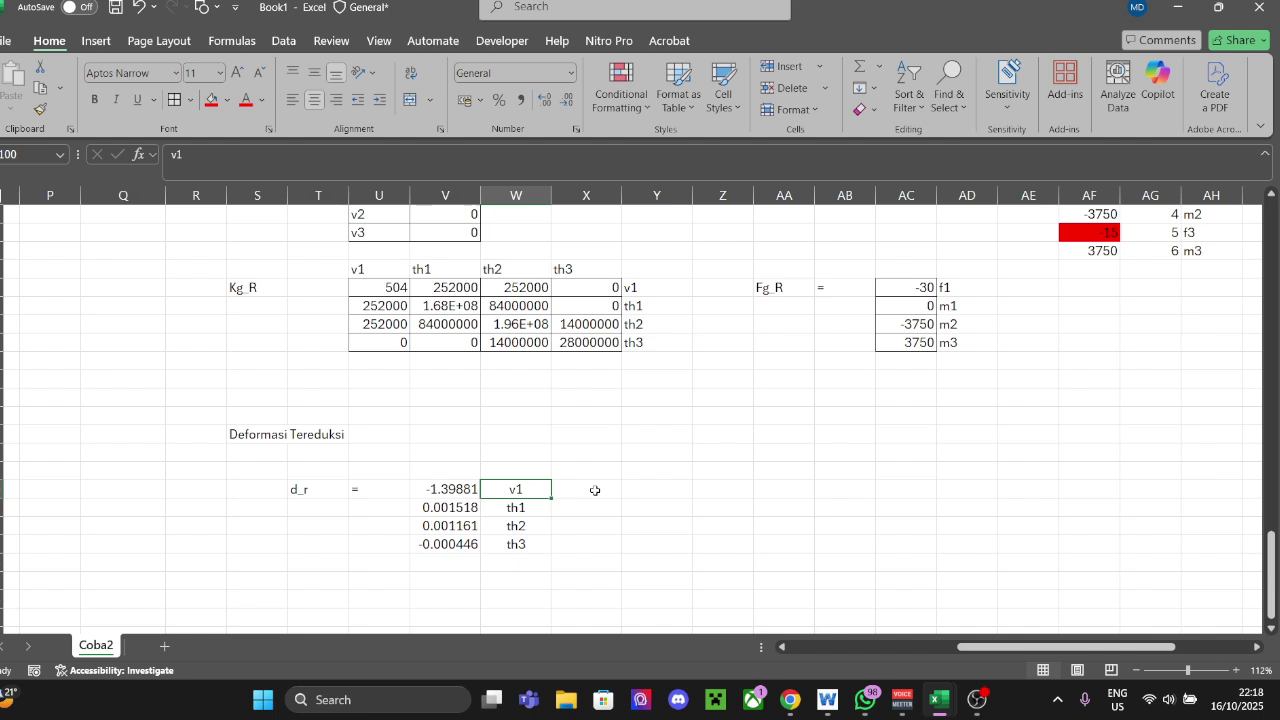
click(595, 490)
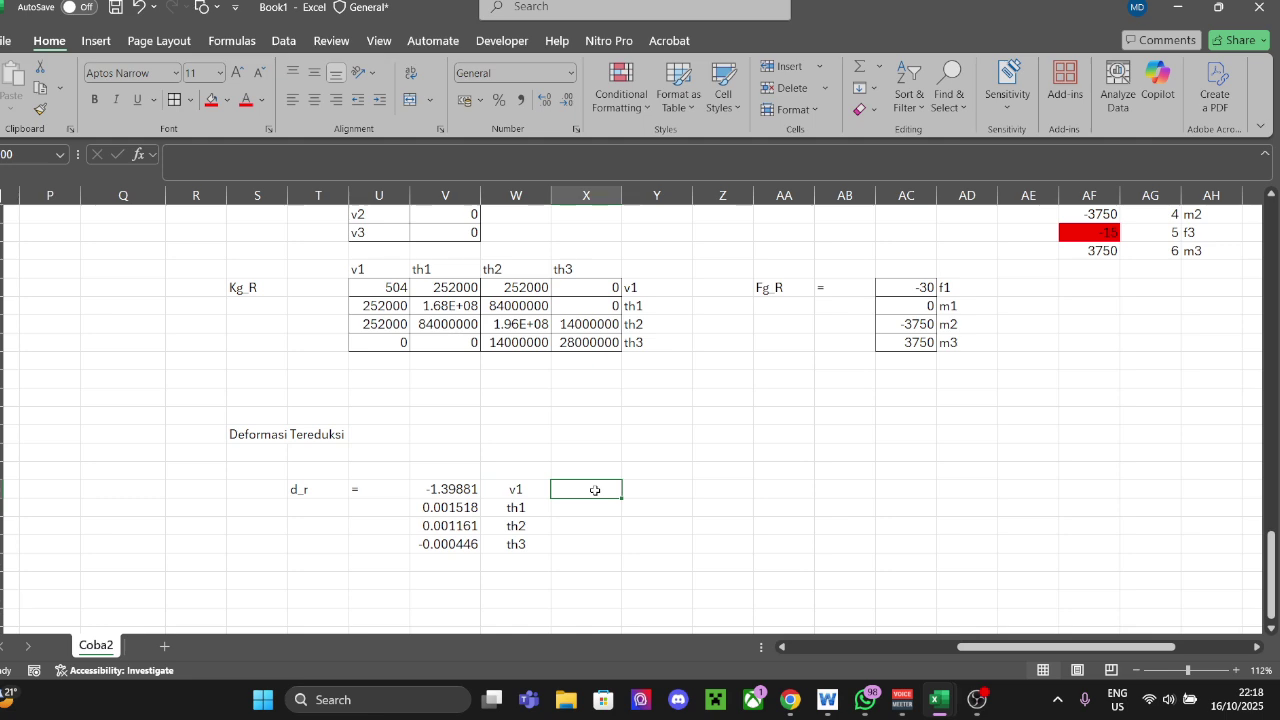
text(mm)
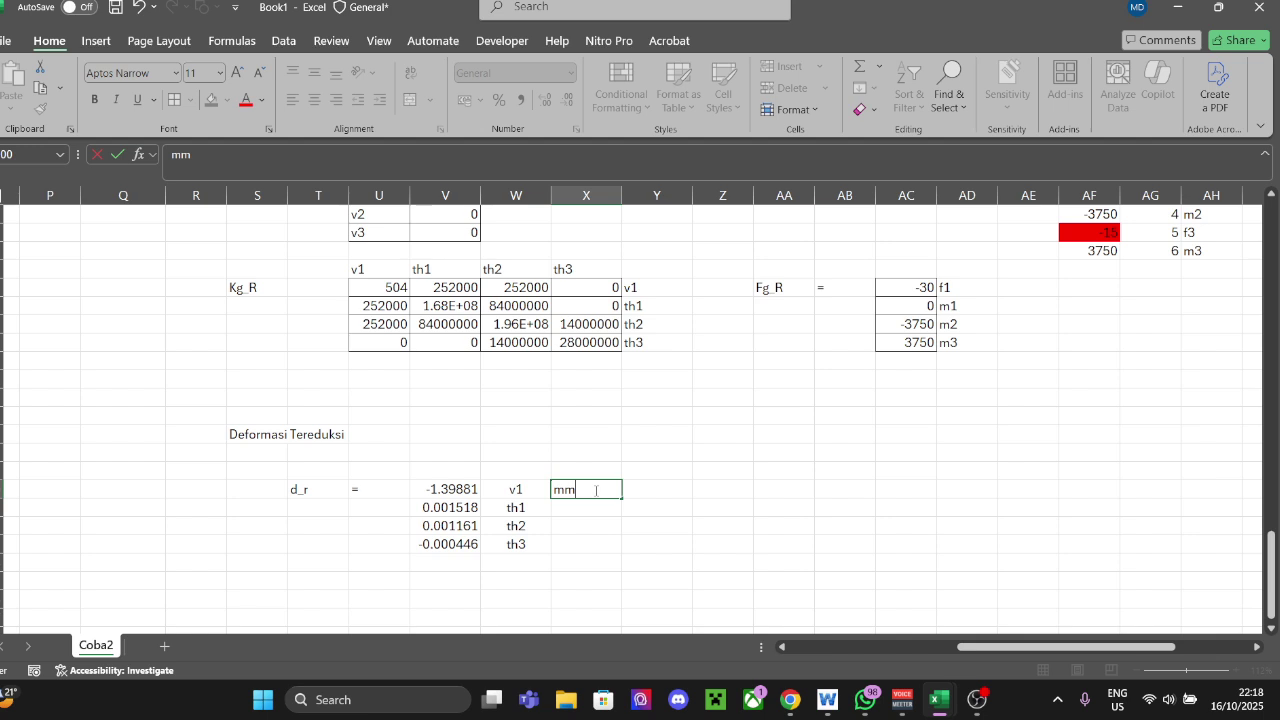
key(Return)
key(Left)
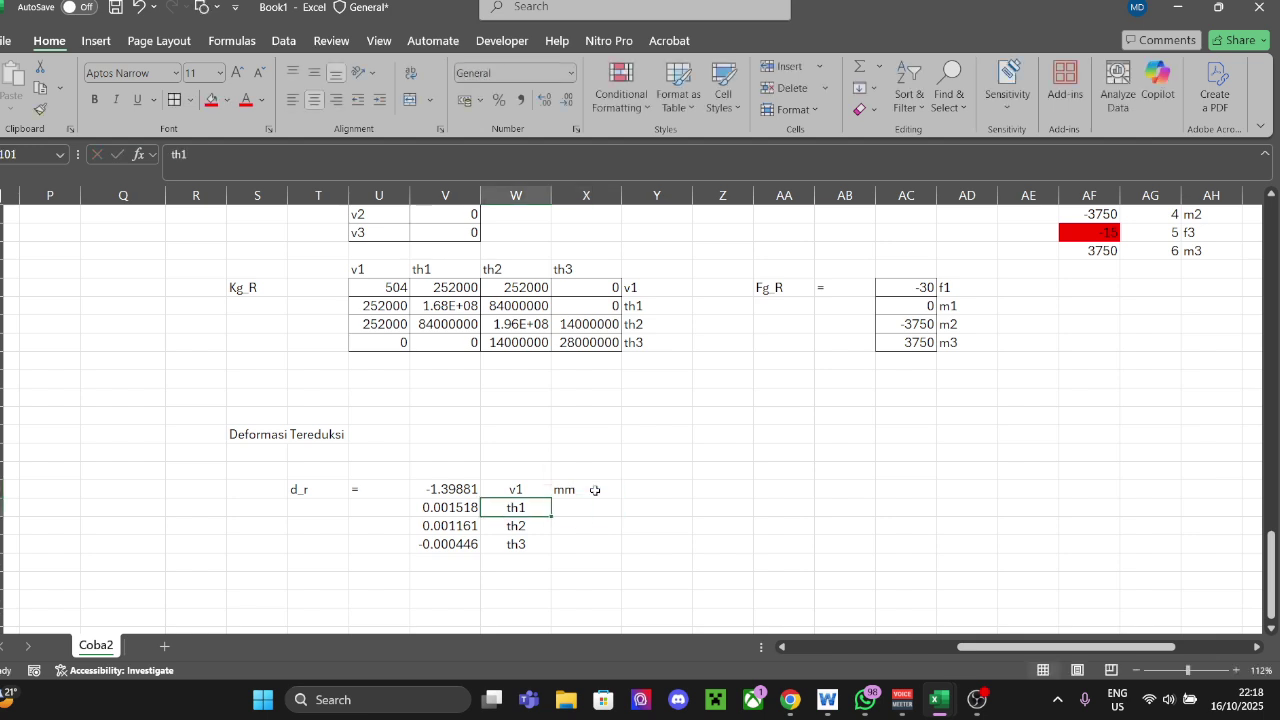
Step: Enter rad in X101 to X103 as the unit of the d_r entries th1, th2 and th3
key(Right)
text(rad)
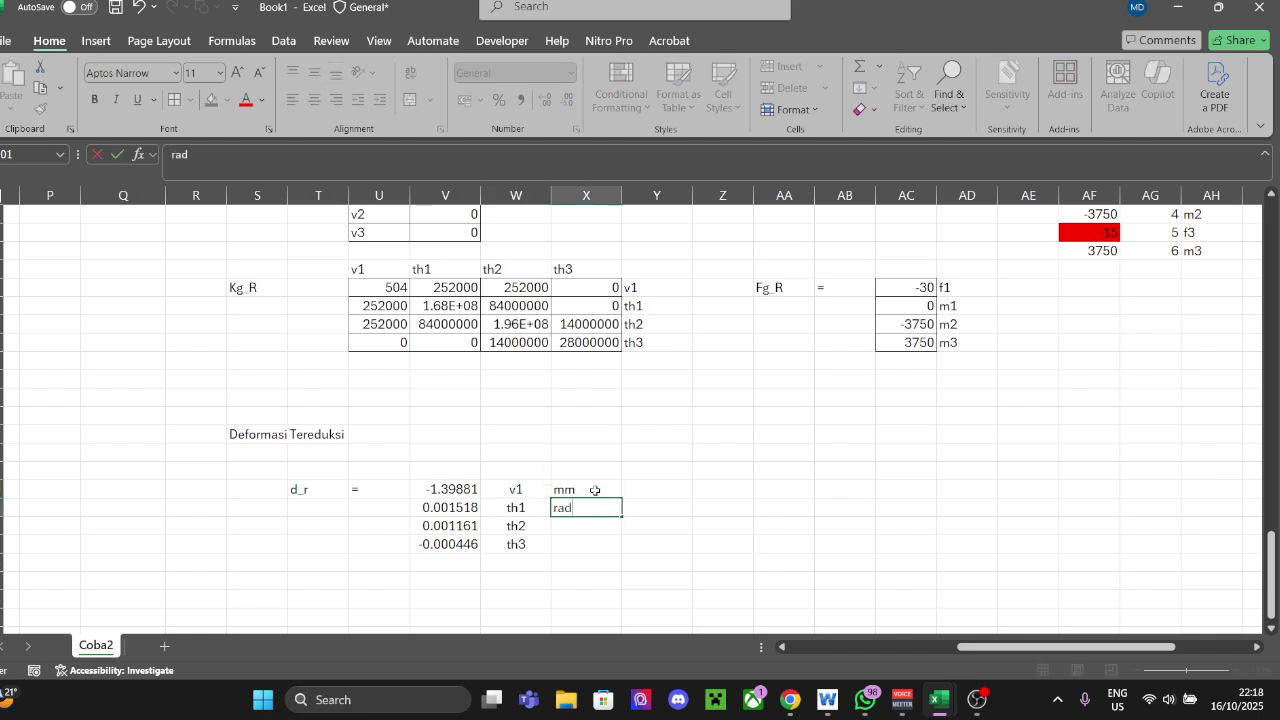
key(Return)
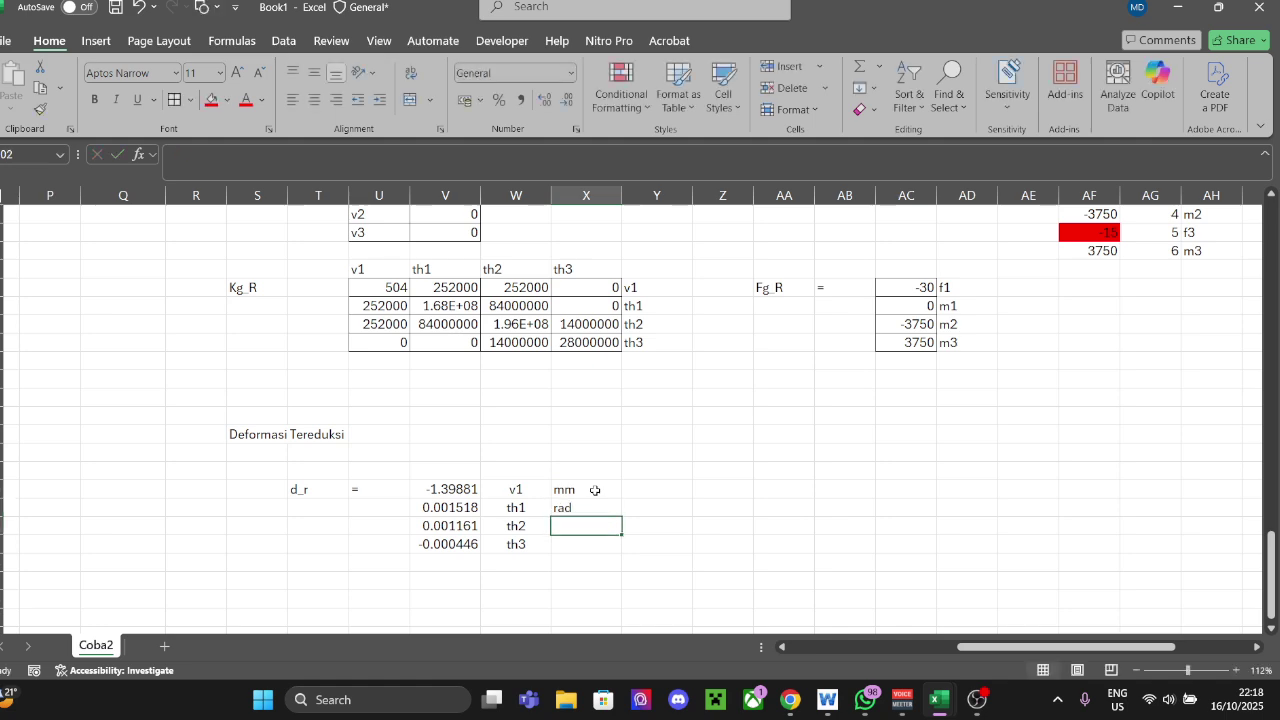
text(rad)
key(Return)
text(rad)
key(Return)
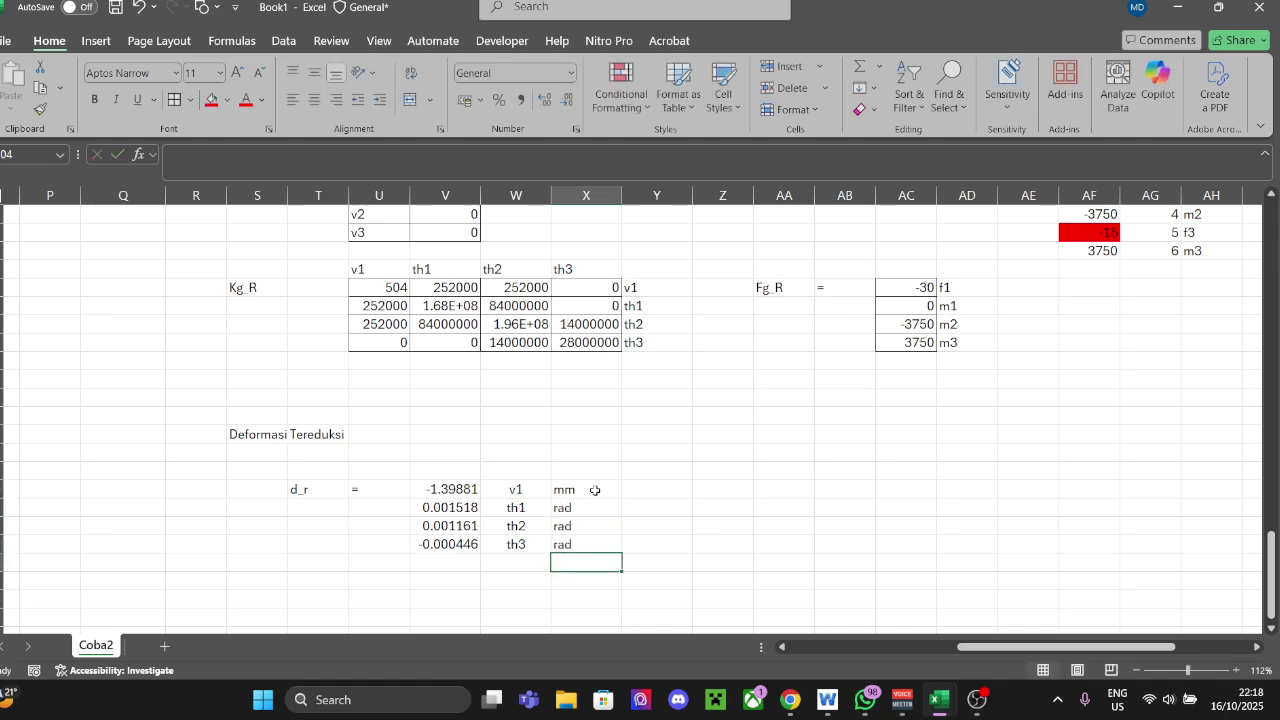
key(Up)
key(Up)
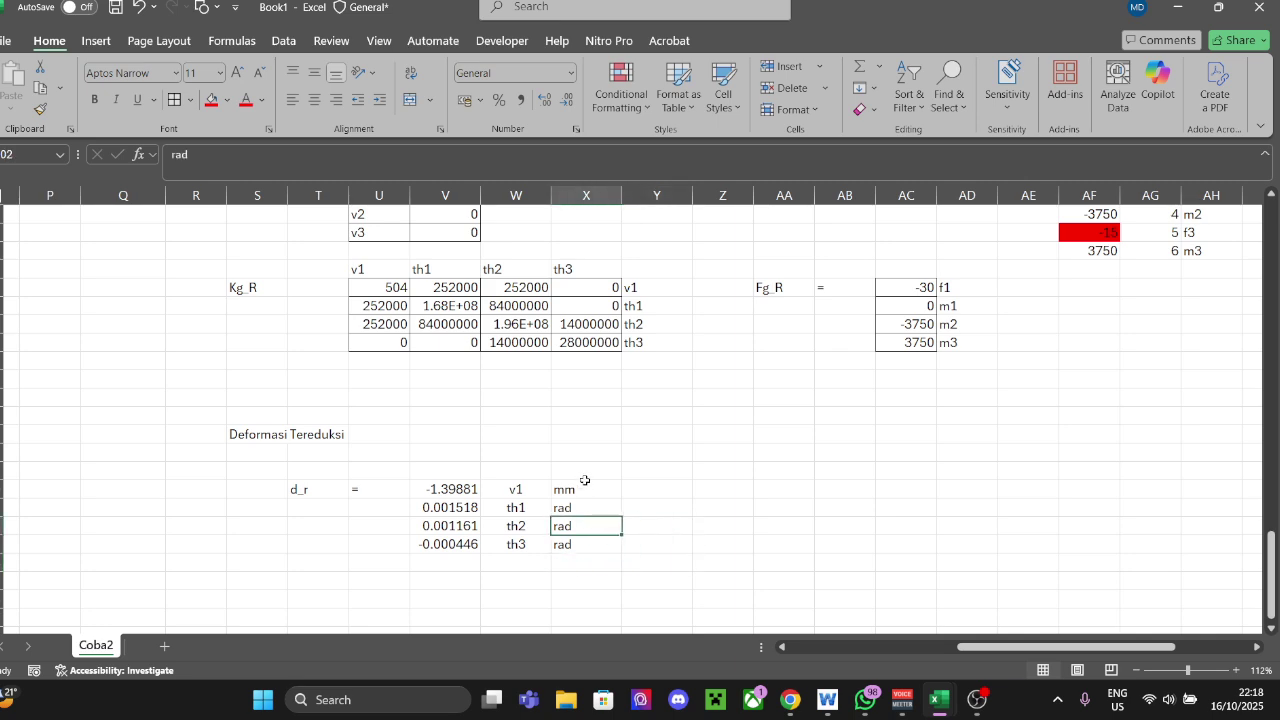
scroll(585, 481, down, 1)
drag(463, 437, 597, 466)
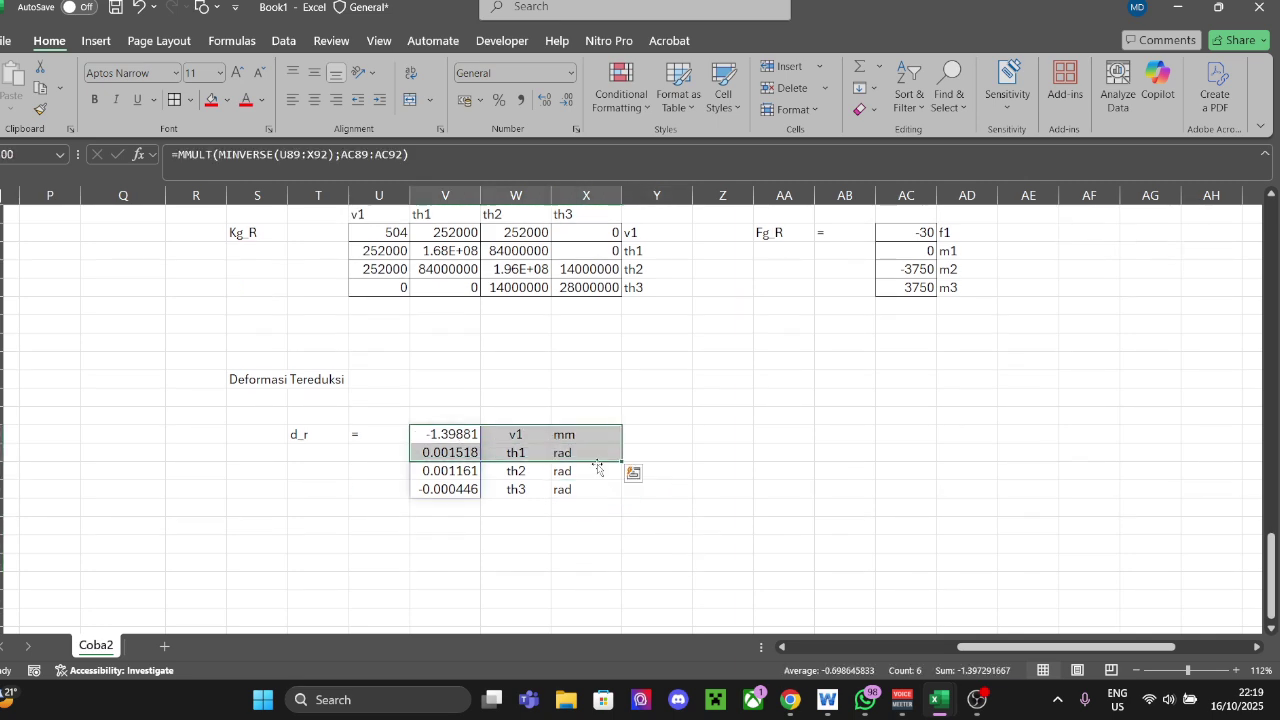
click(780, 506)
scroll(712, 515, up, 1)
scroll(738, 506, down, 1)
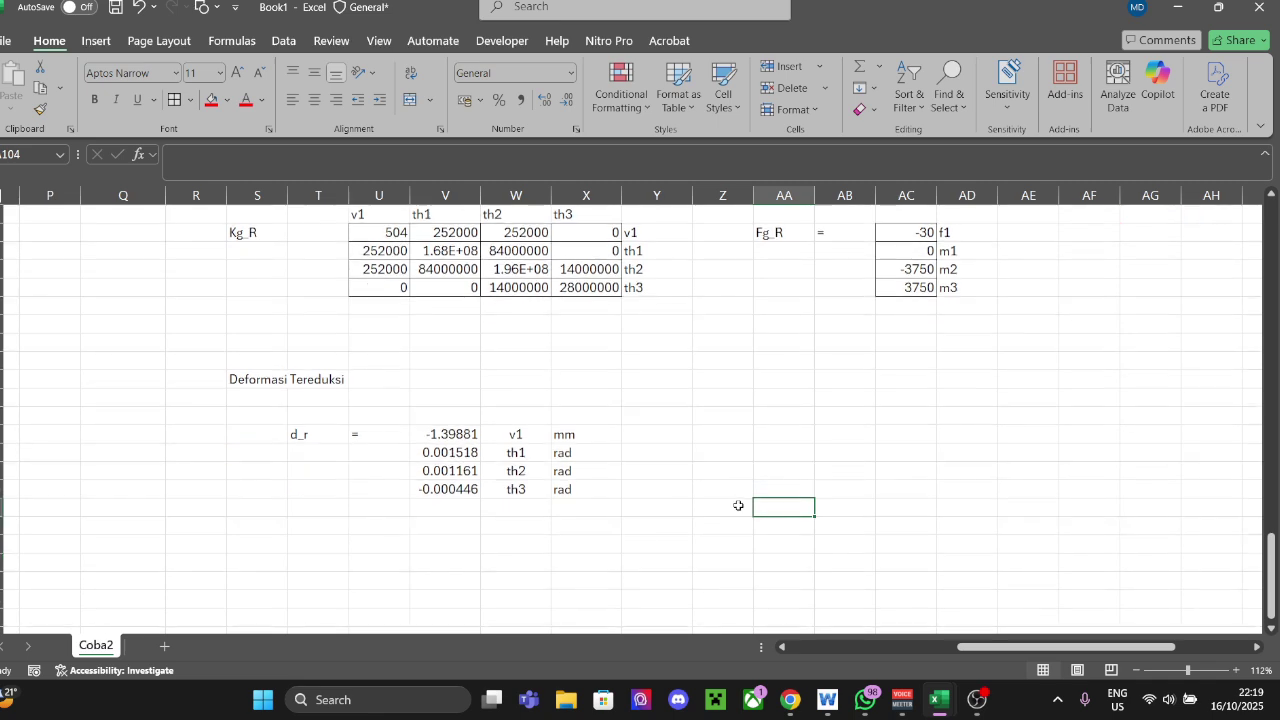
scroll(770, 500, up, 2)
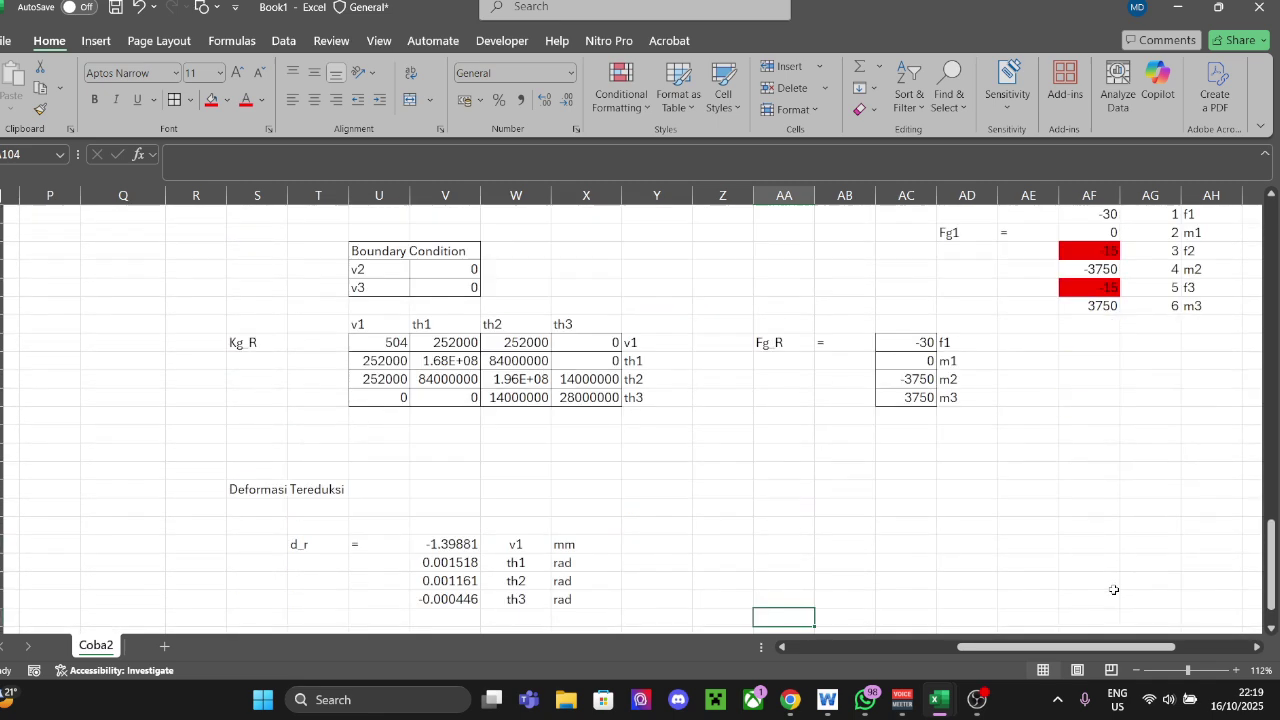
scroll(1008, 606, down, 1)
scroll(646, 537, down, 3)
click(344, 435)
key(Up)
key(Right)
key(Right)
key(Right)
key(Right)
key(Right)
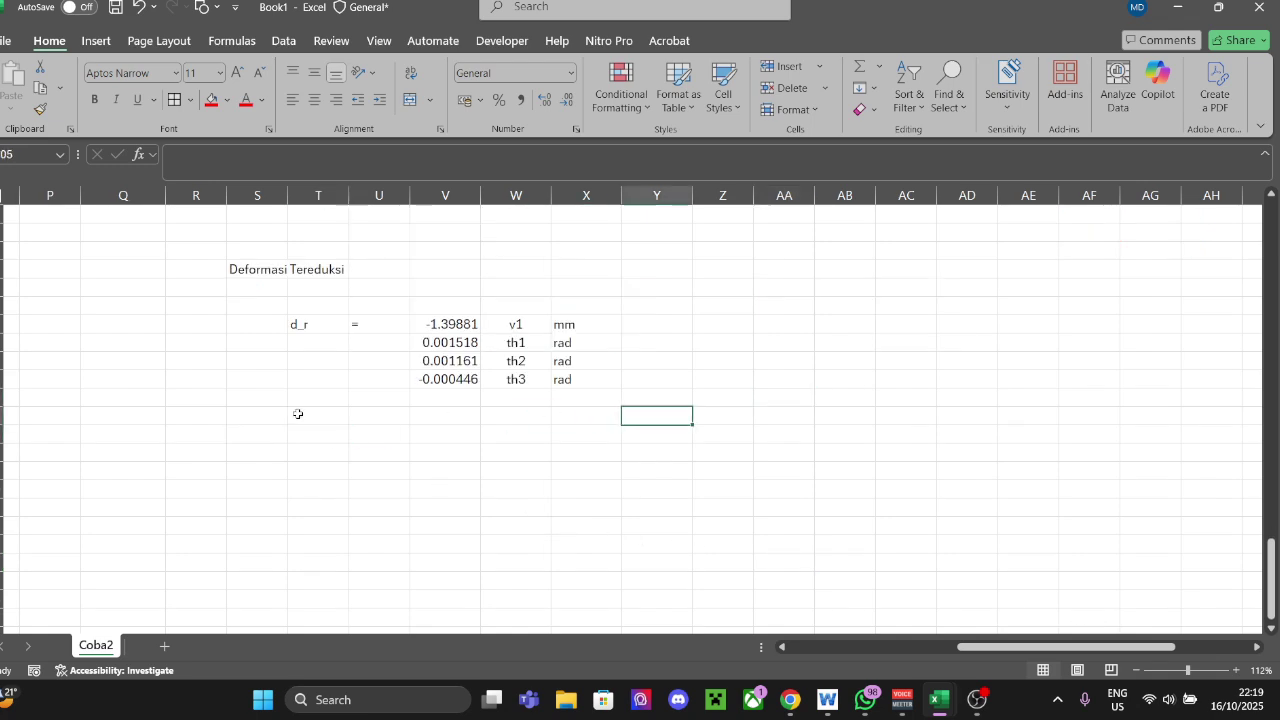
key(Down)
key(Down)
key(Right)
key(Right)
key(Right)
key(Up)
key(Up)
key(Left)
key(Left)
key(Left)
key(Left)
key(Left)
key(Left)
key(Right)
key(Right)
key(Right)
key(Right)
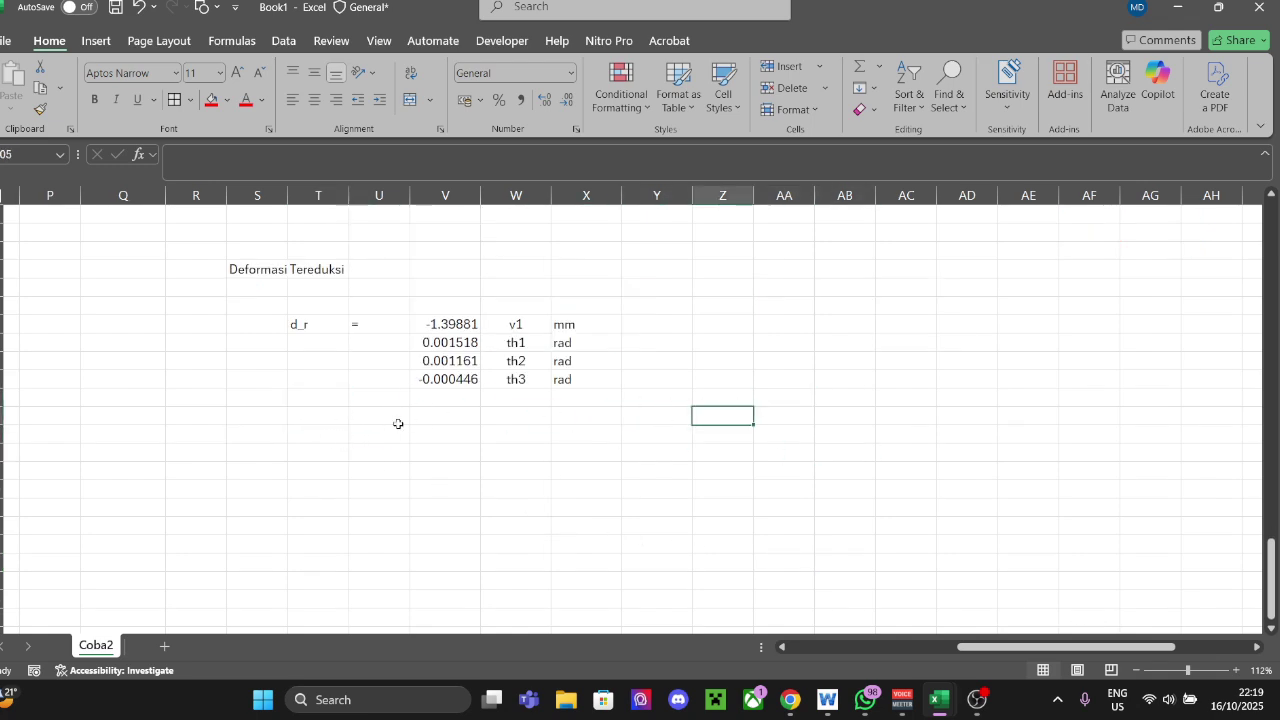
Step: Review the element data, the beam figure and the global matrices above the d_r results
scroll(606, 466, up, 3)
scroll(651, 494, down, 2)
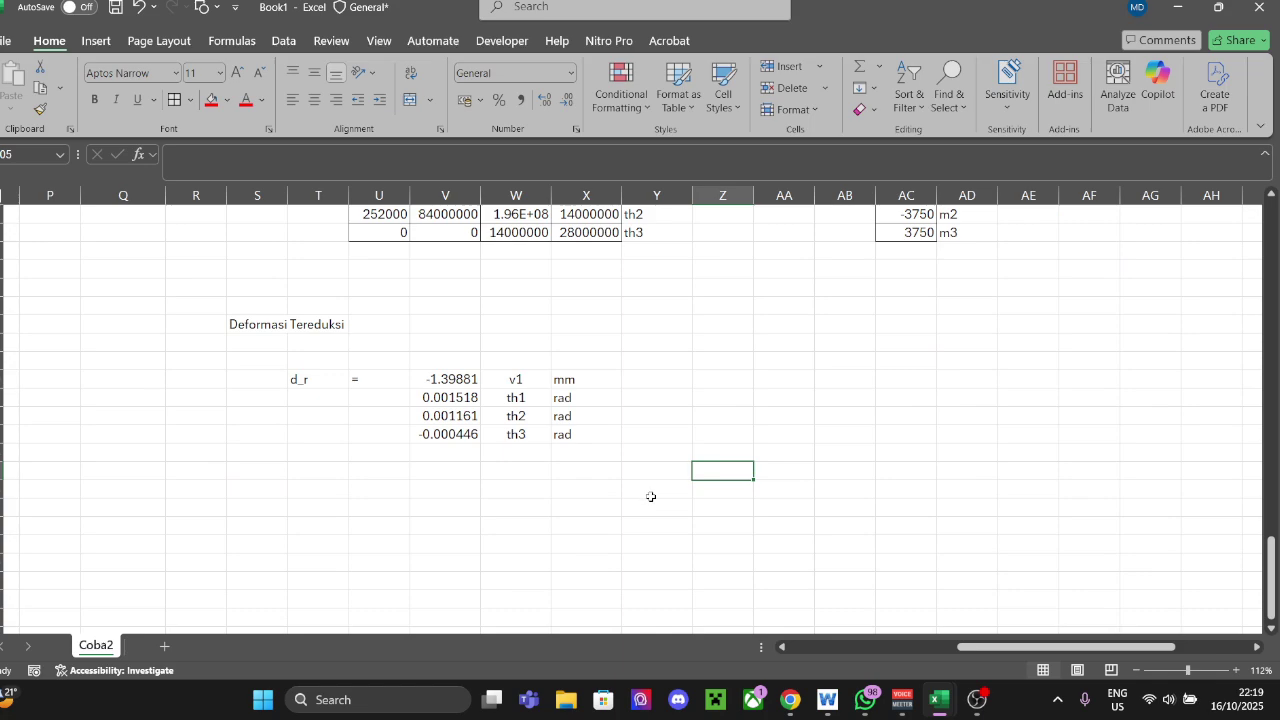
scroll(651, 506, up, 15)
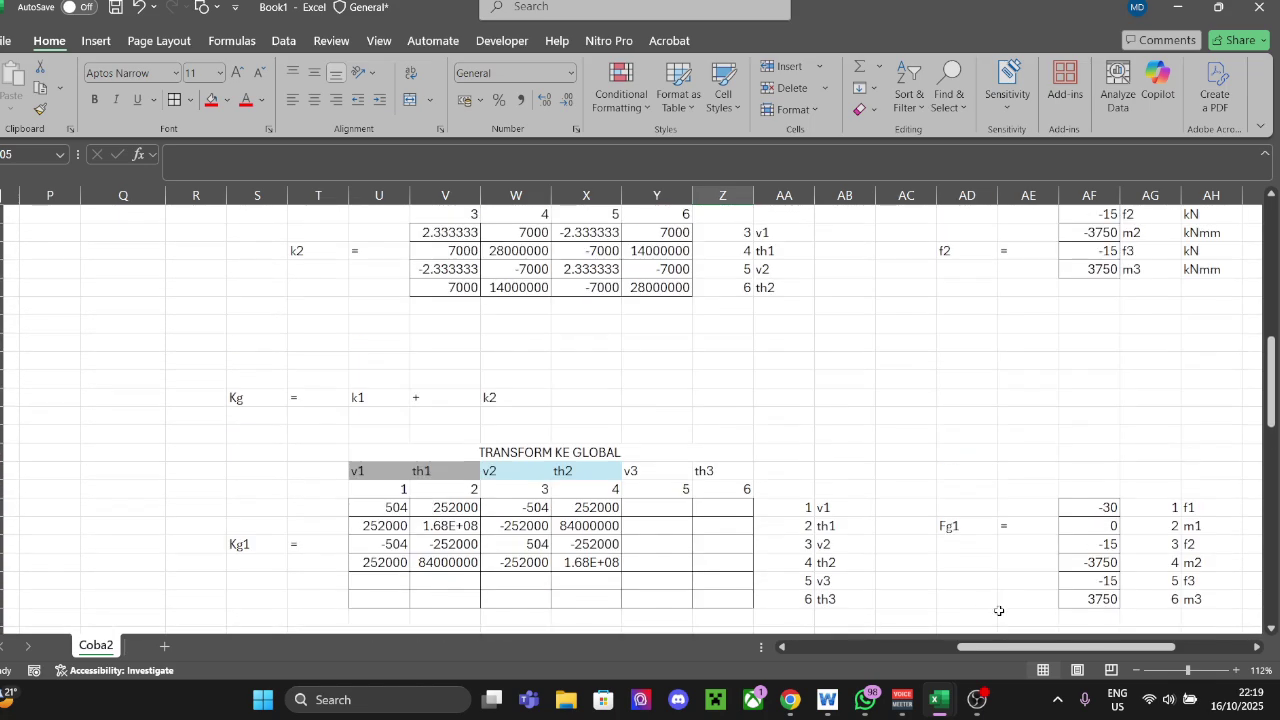
scroll(1039, 603, up, 4)
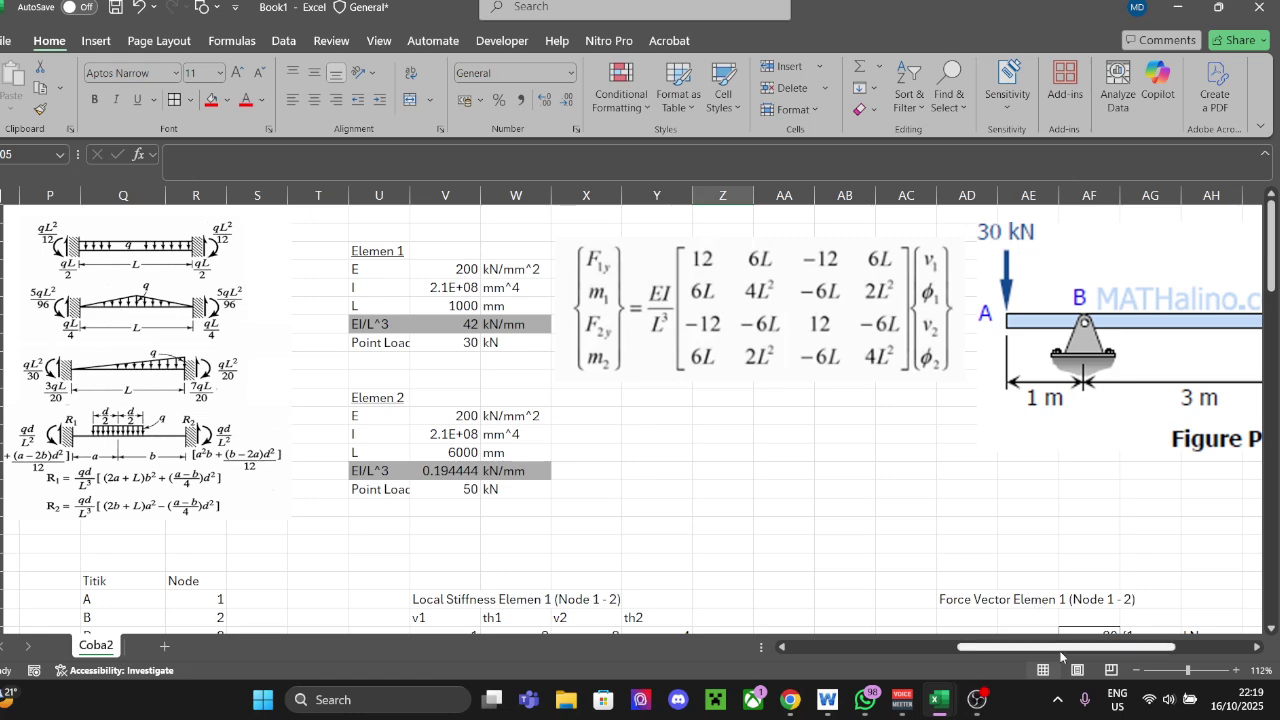
drag(1062, 654, 1057, 655)
scroll(930, 545, down, 15)
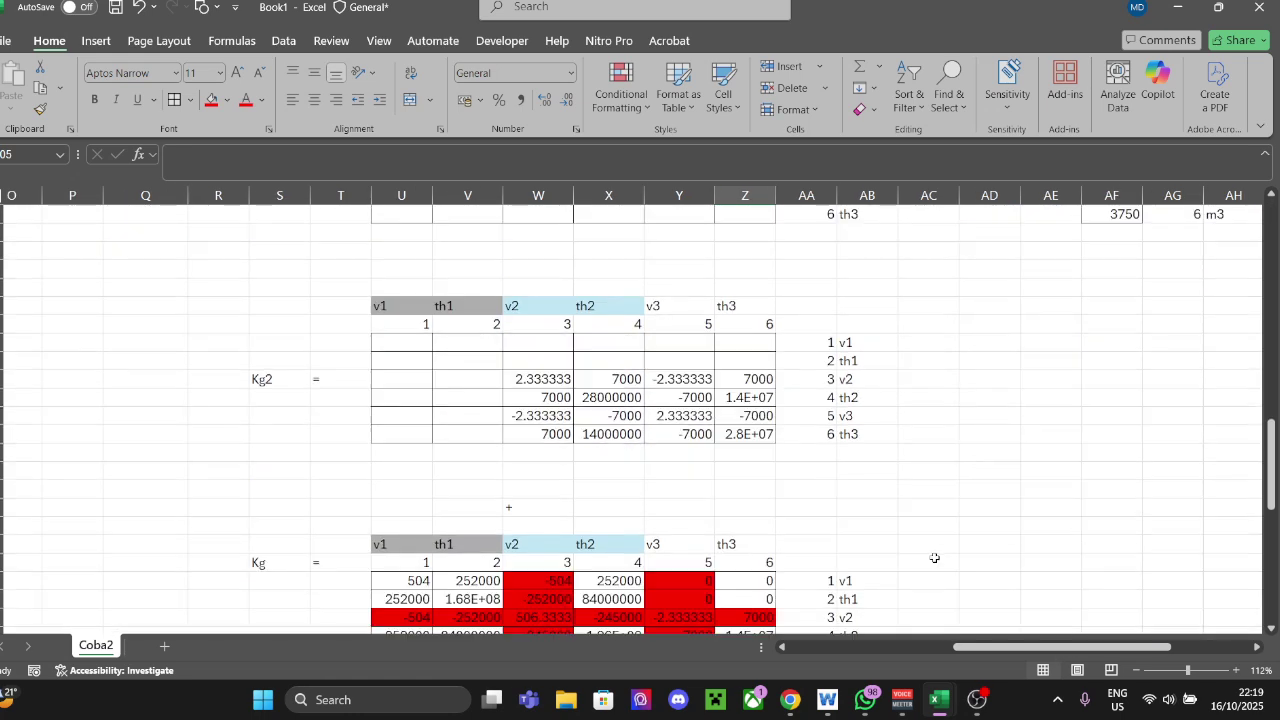
scroll(934, 558, down, 8)
Step: Label a new vector below d_r with d_g in T106 and an equals sign in U106
click(314, 487)
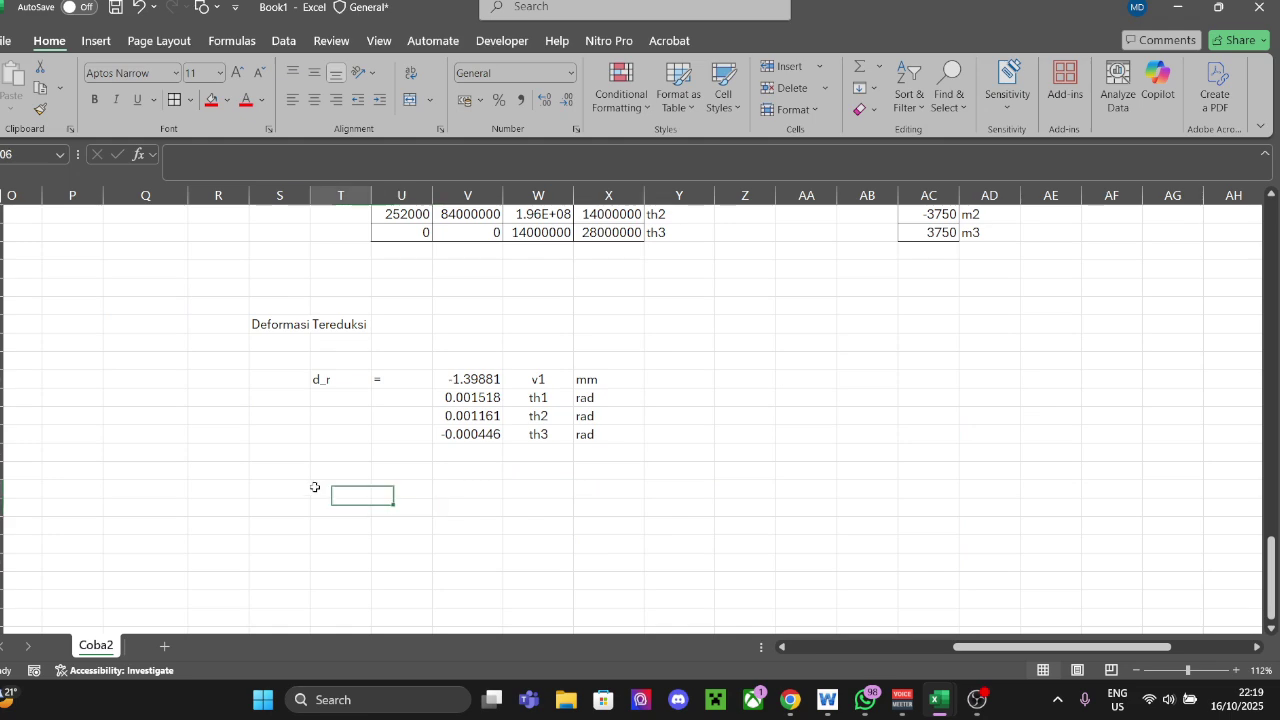
text(D)
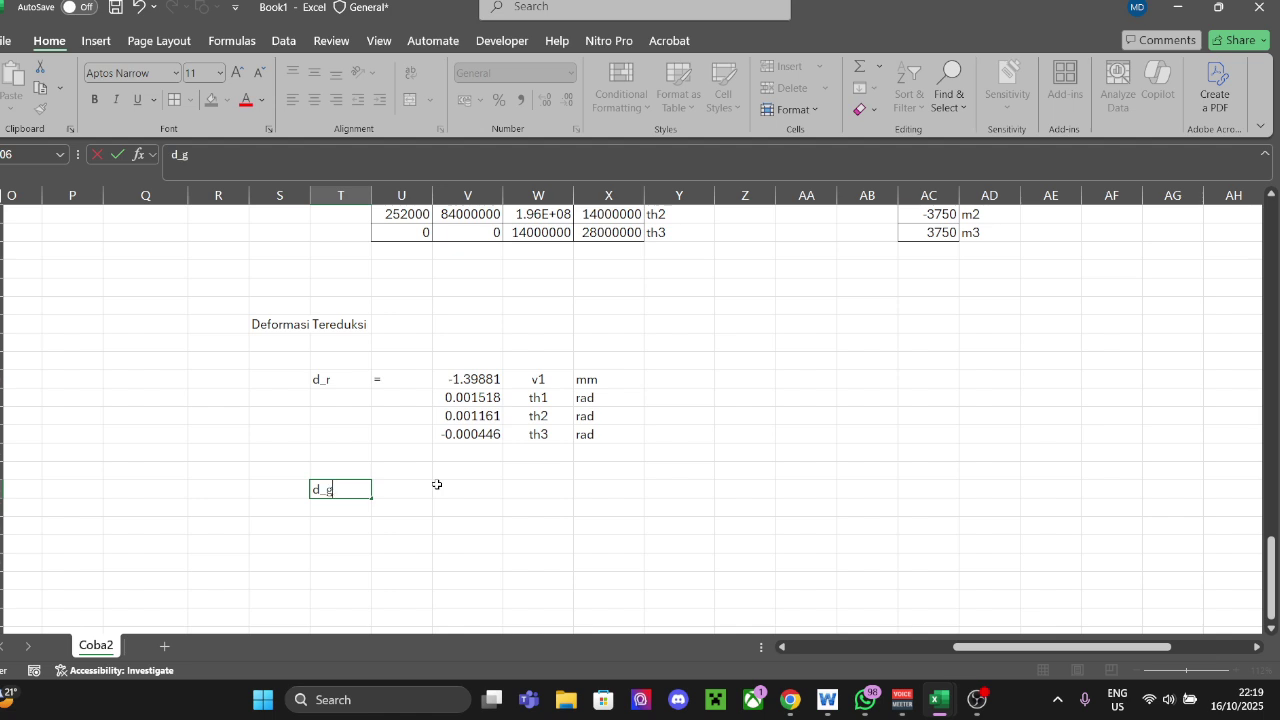
key(Tab)
text(=)
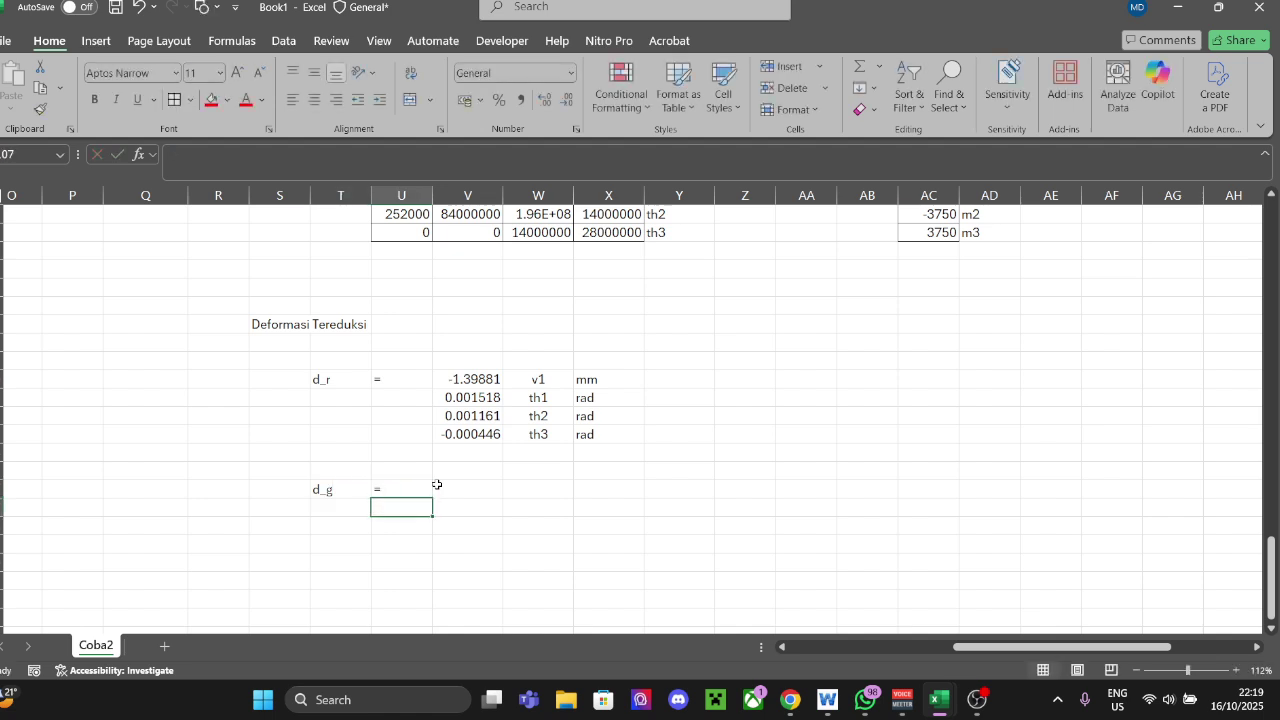
key(Tab)
Step: Add borders to the six cells V105 to V110 that hold the d_g vector
scroll(563, 416, up, 1)
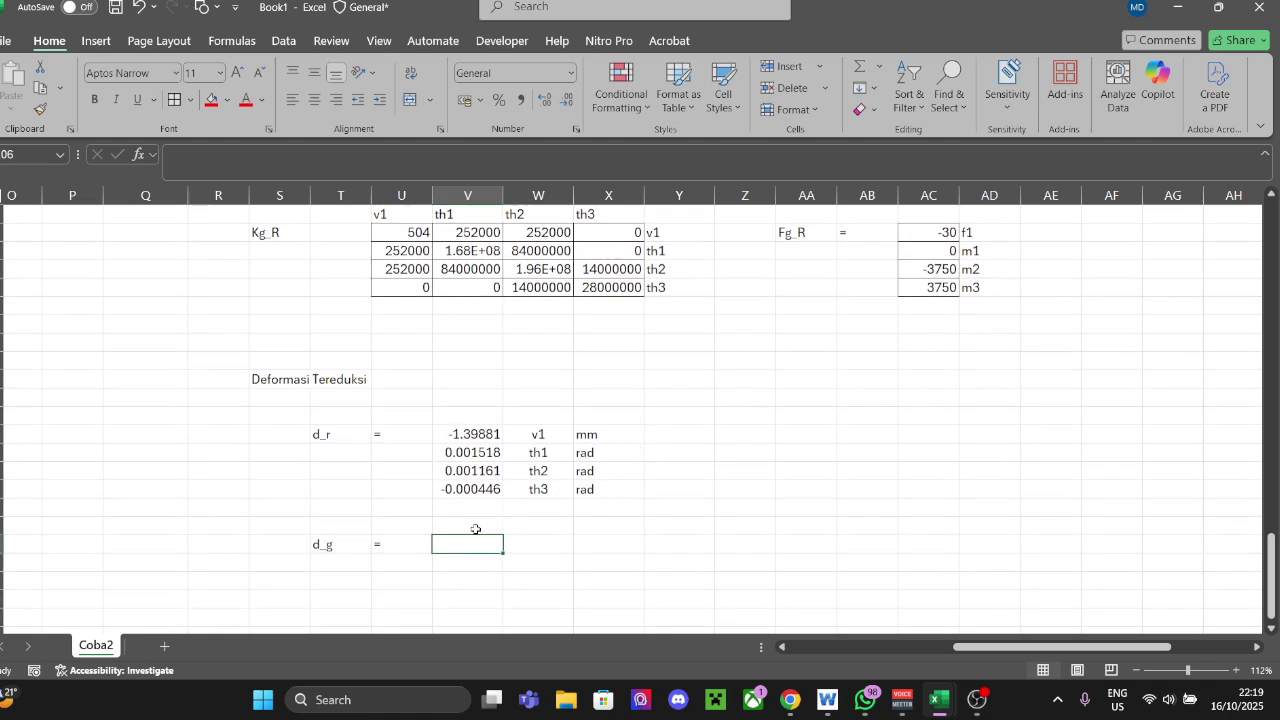
drag(476, 529, 480, 597)
scroll(790, 479, down, 1)
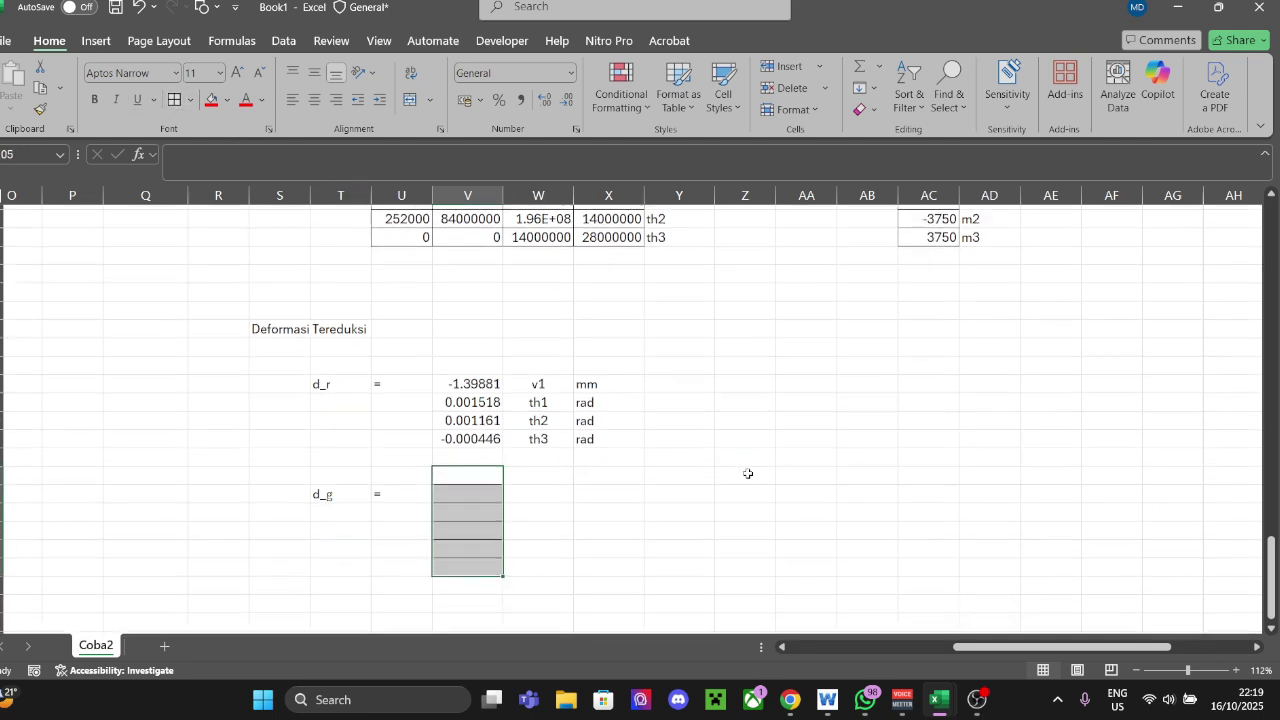
click(748, 473)
click(470, 471)
click(472, 489)
click(472, 507)
click(471, 525)
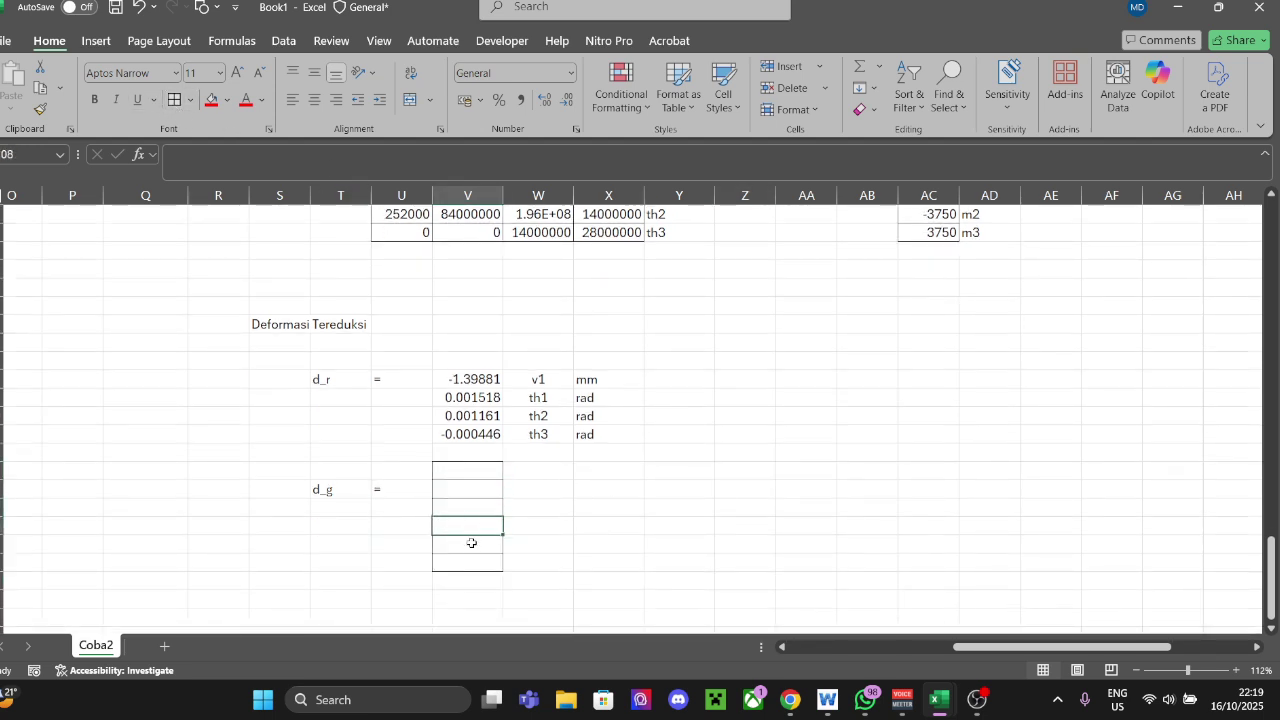
click(471, 542)
click(471, 561)
Step: Copy Kg2's row labels v1, th1, v2, th2, v3 and th3 into W105 to W110 and center them
scroll(600, 450, up, 8)
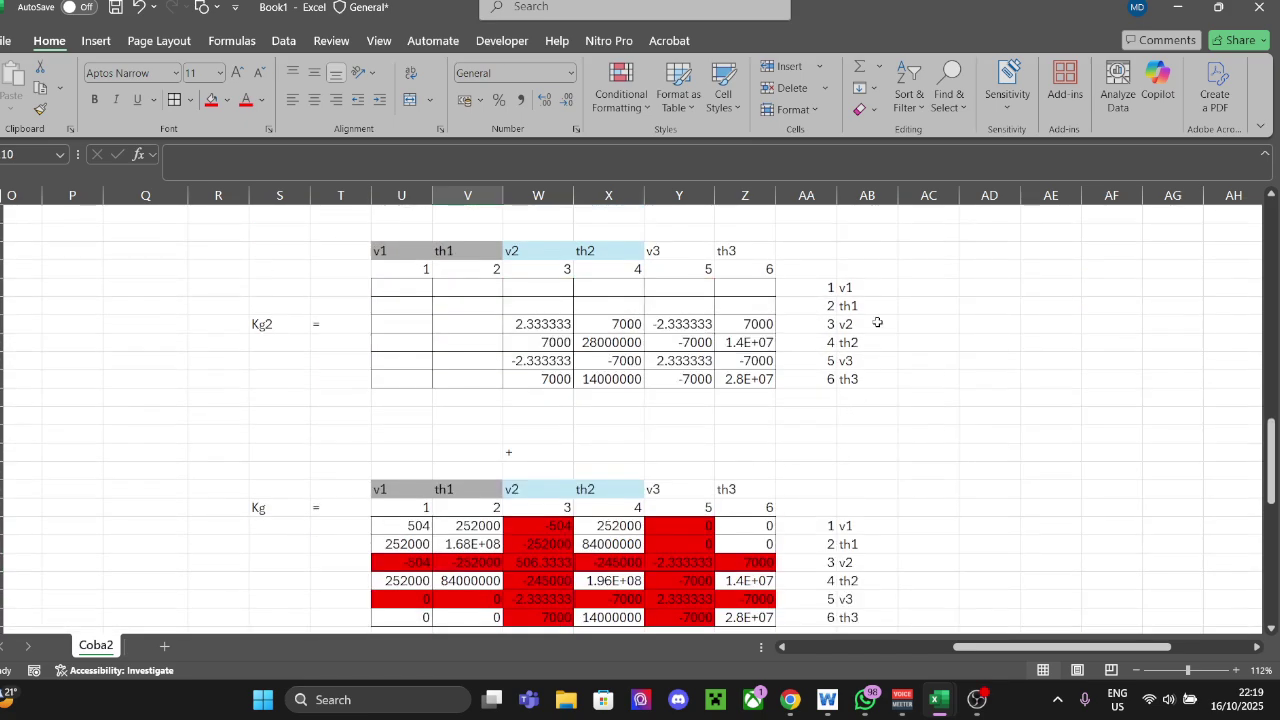
drag(870, 290, 870, 380)
key(ctrl+c)
scroll(662, 510, down, 10)
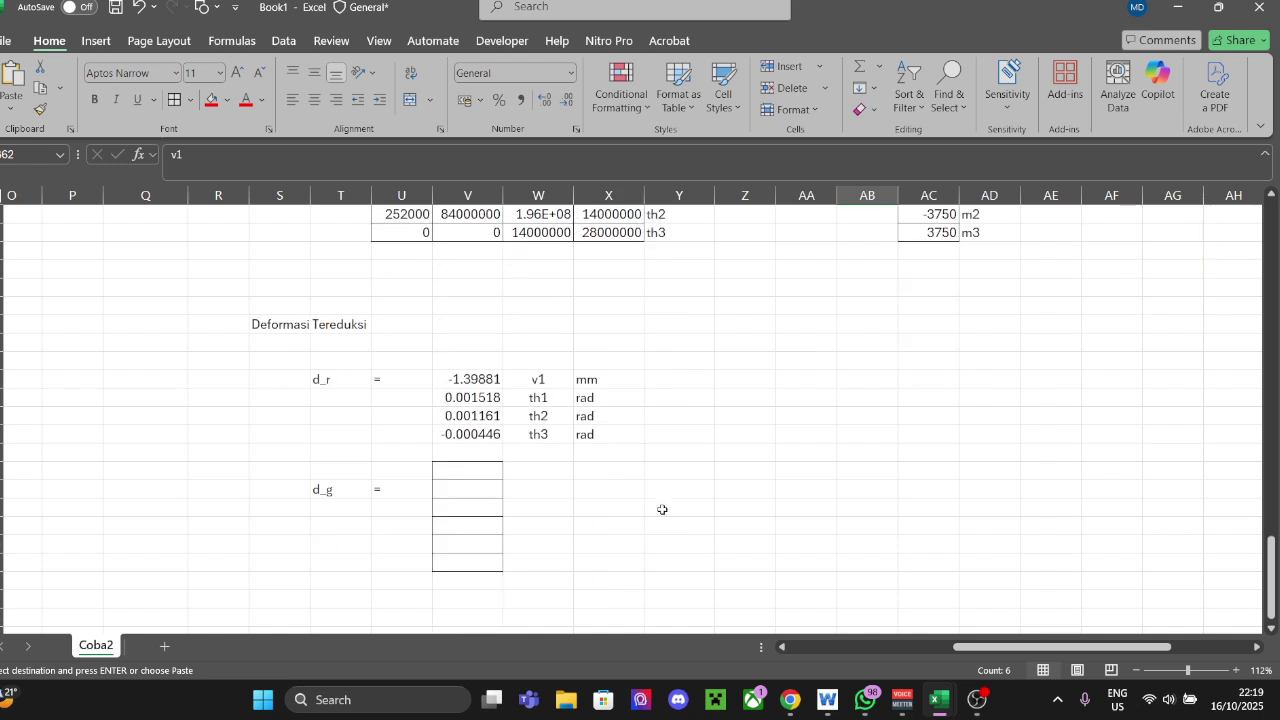
right_click(554, 471)
click(610, 250)
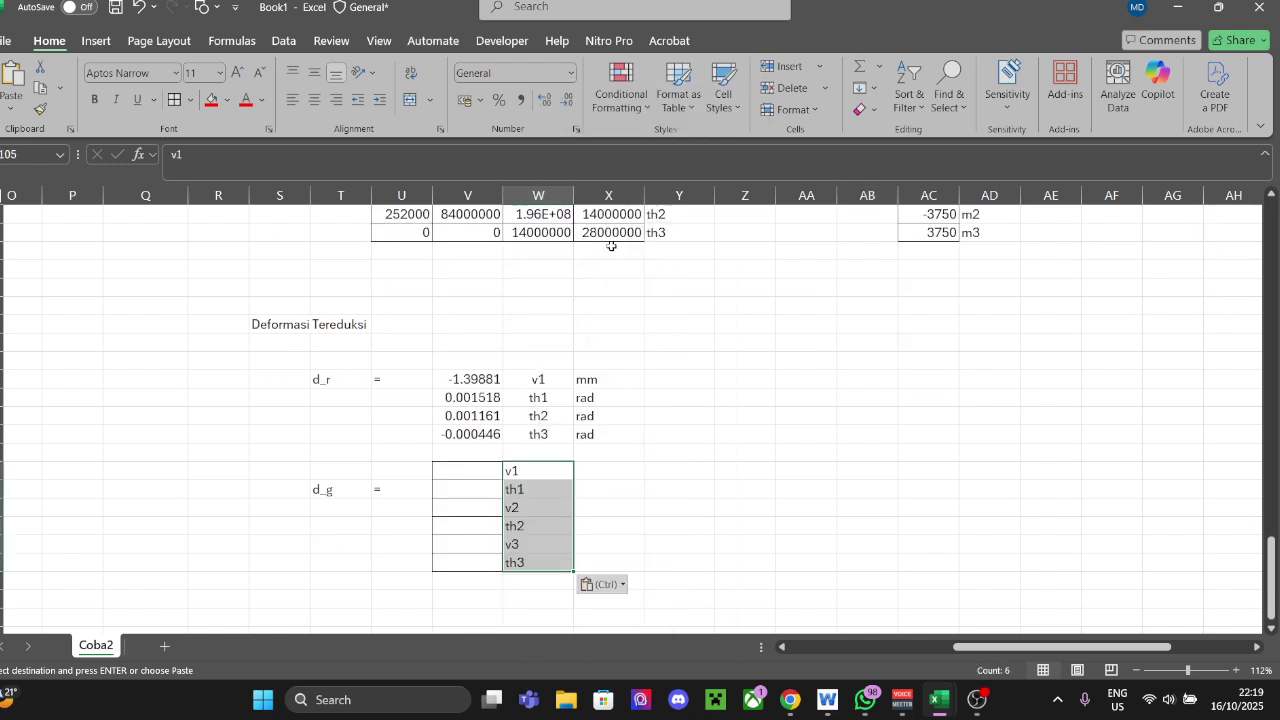
click(314, 99)
Step: Enter the units mm, rad, mm, rad, mm and rad in X105 to X110 beside the d_g labels
click(603, 489)
click(618, 468)
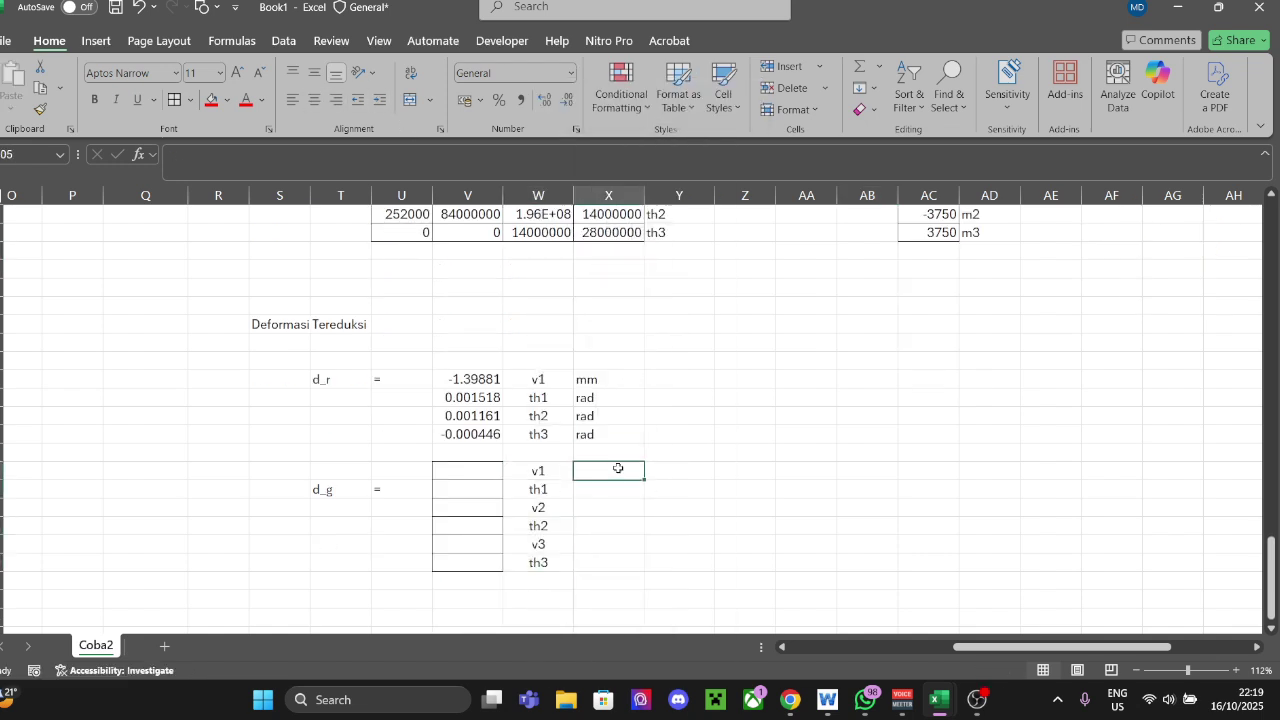
text(mm)
key(Return)
text(rad)
key(Return)
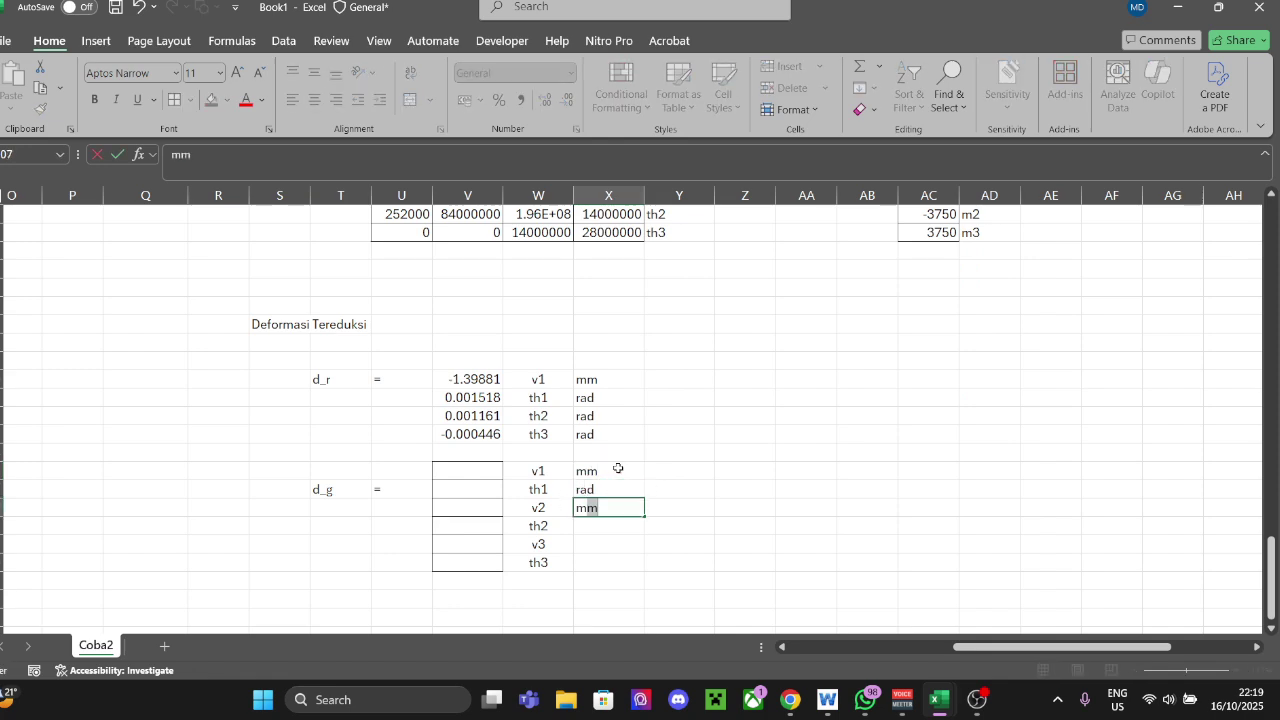
text(mm)
key(Return)
text(rad)
key(Return)
text(m)
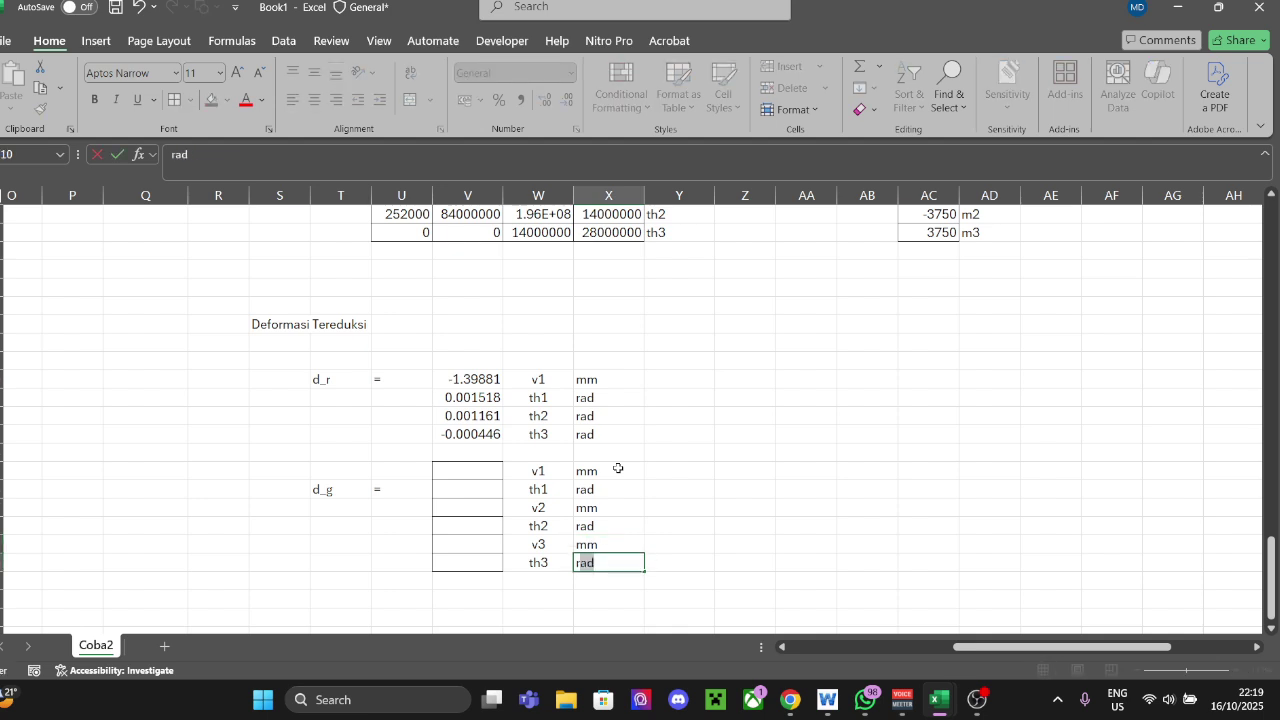
key(Return)
text(rad)
key(Return)
Step: Link d_g's v1 entry in V105 to the d_r value with =V100
key(Left)
key(Up)
key(Up)
key(Left)
key(Up)
key(Up)
key(Up)
key(Up)
key(Up)
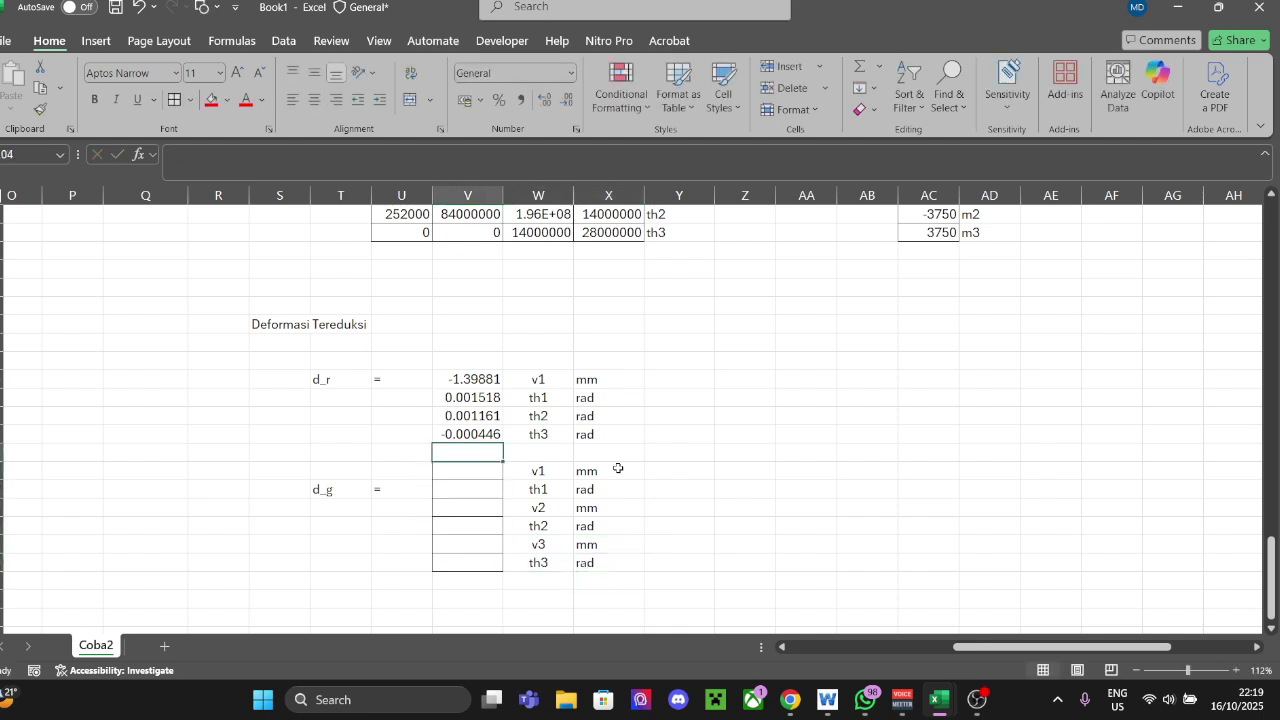
key(Down)
text(=)
key(Up)
key(Up)
key(Up)
key(Up)
key(Up)
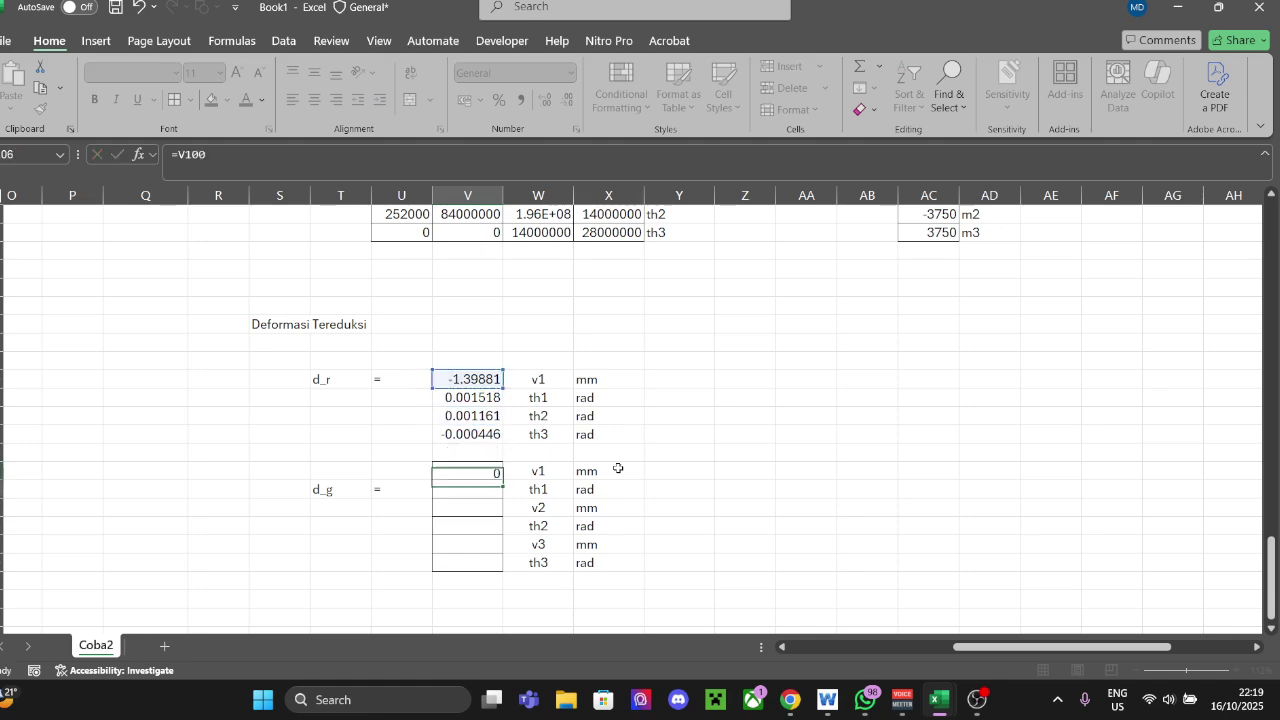
key(Return)
Step: Link d_g's th1 entry in V106 with =V101 and set the v2 entry in V107 to 0
text(=)
key(Up)
key(Up)
key(Up)
key(Up)
key(Up)
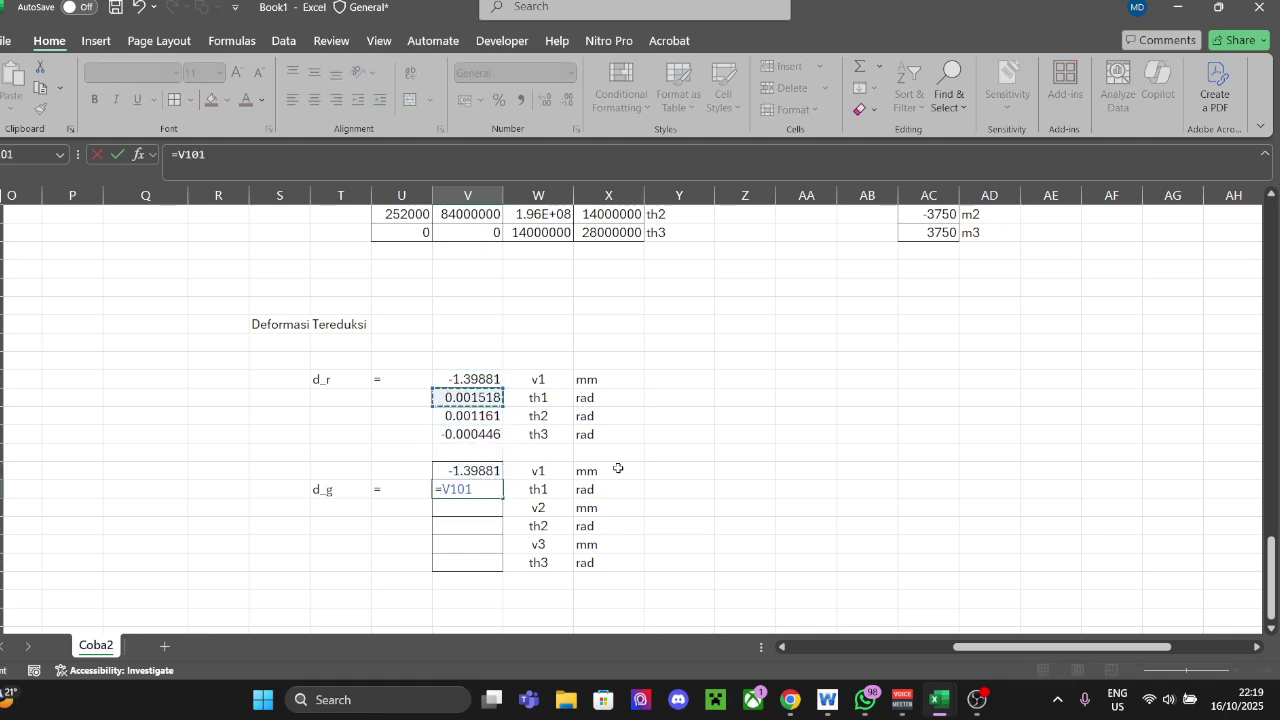
key(Return)
text(0)
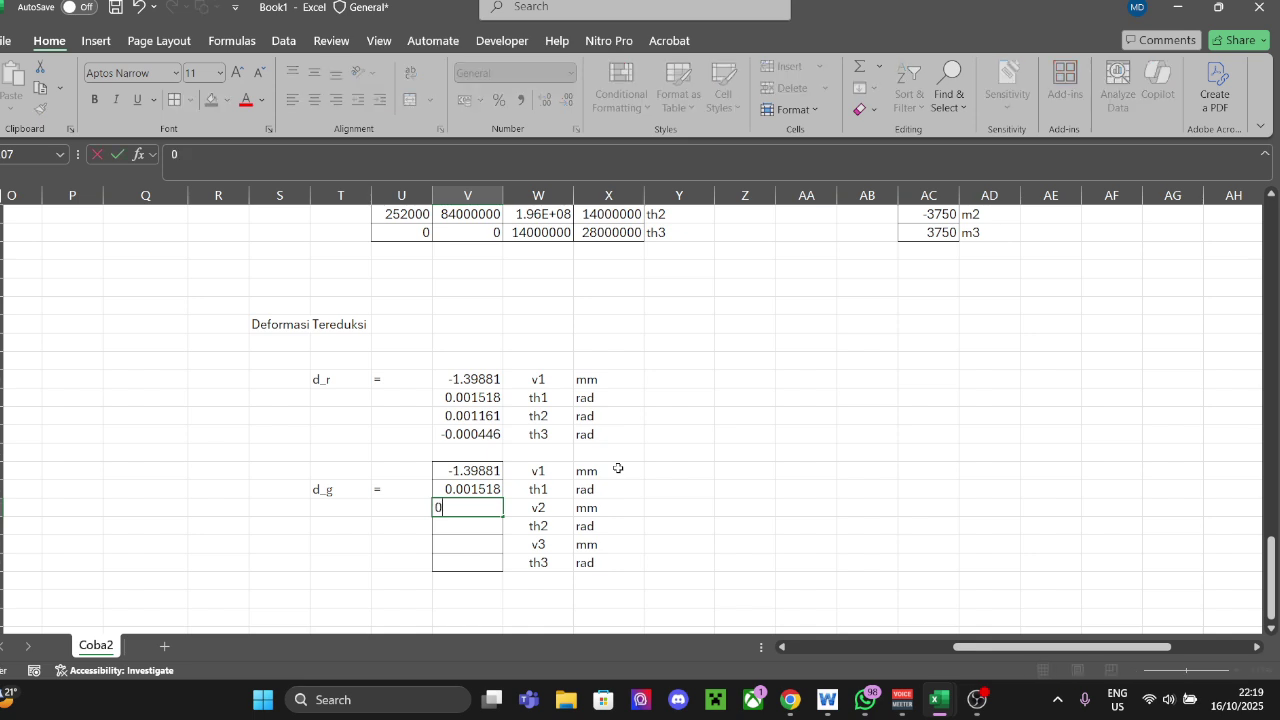
key(Return)
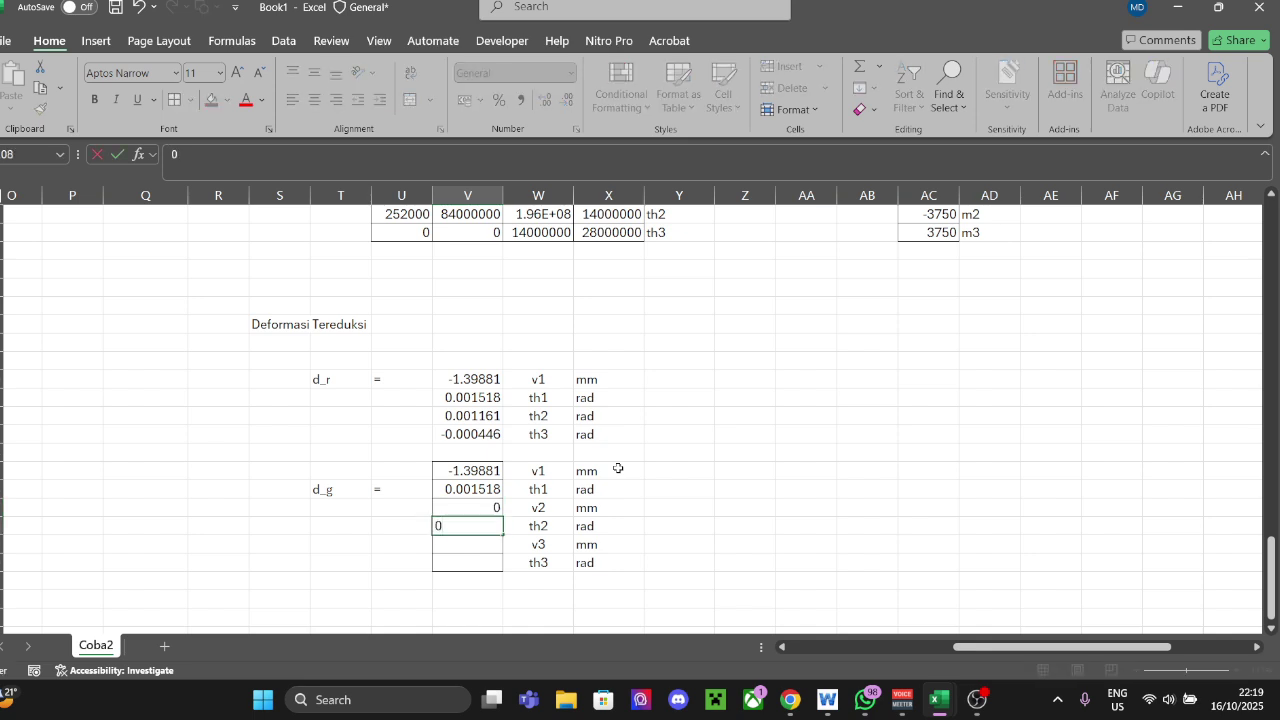
Step: Link d_g's th2 entry in V108 to the d_r value with =V102
text(-V1)
key(BackSpace)
key(BackSpace)
key(BackSpace)
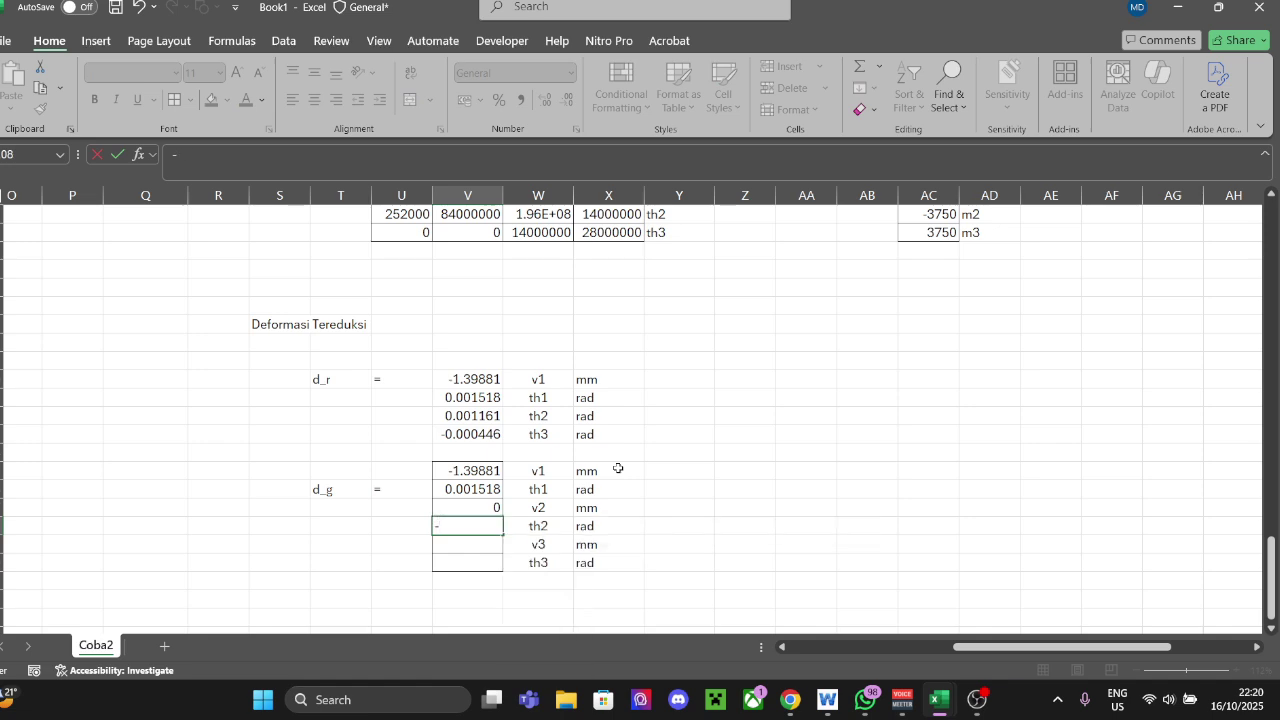
text(=)
key(Up)
key(Up)
key(Up)
key(Up)
key(Up)
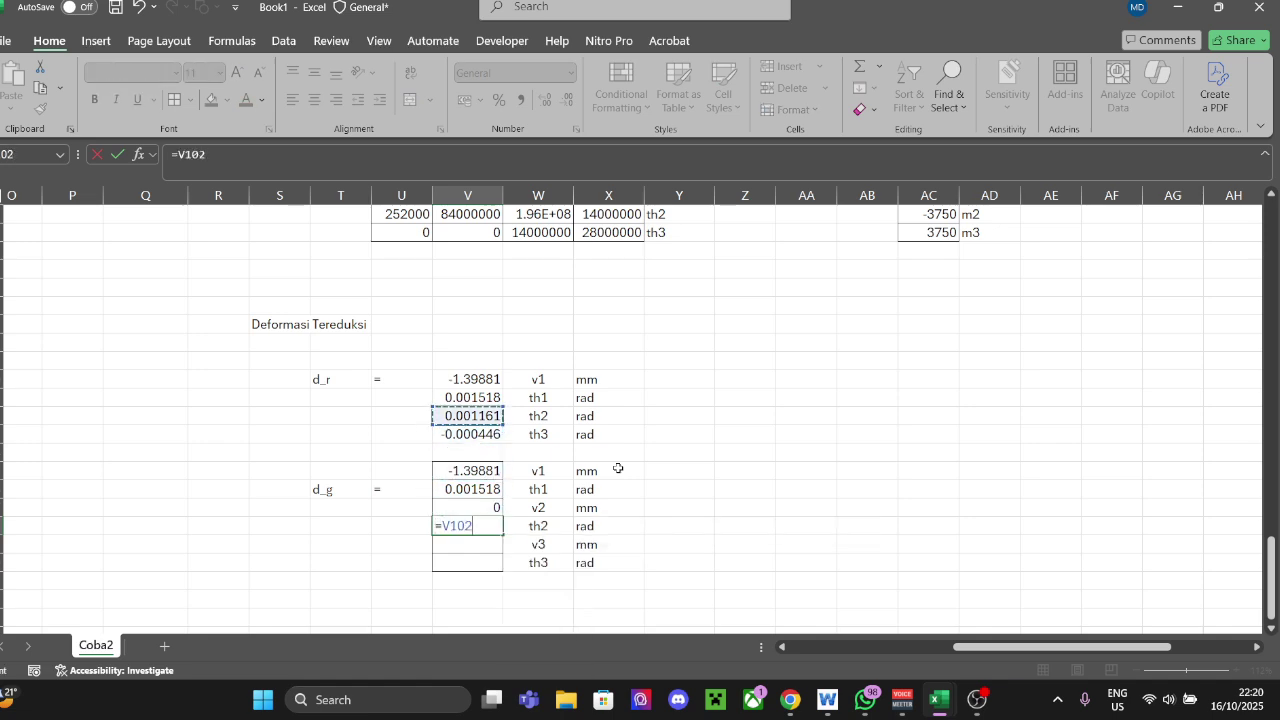
key(Return)
Step: Link d_g's th3 entry in V110 with =V103 and set the v3 entry in V109 to 0
key(Down)
text(=)
key(Up)
key(Up)
key(Up)
key(Up)
key(Up)
key(Up)
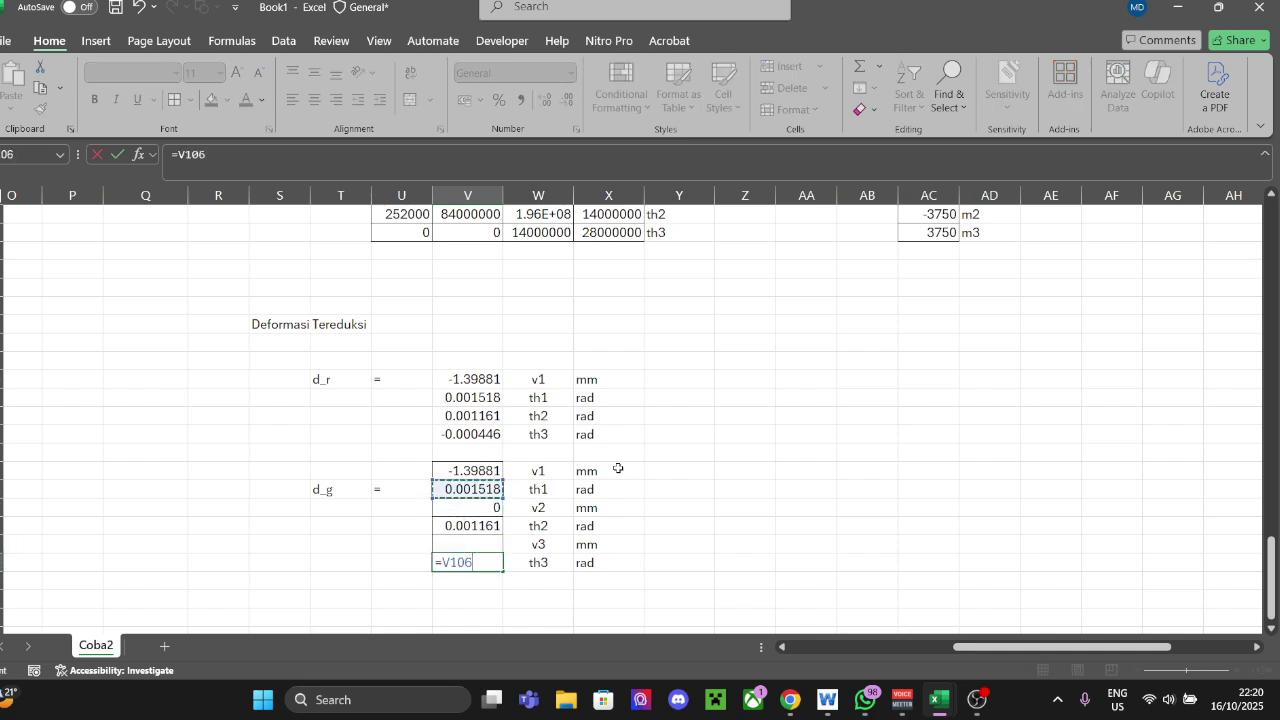
key(ctrl+Return)
key(Up)
text(0)
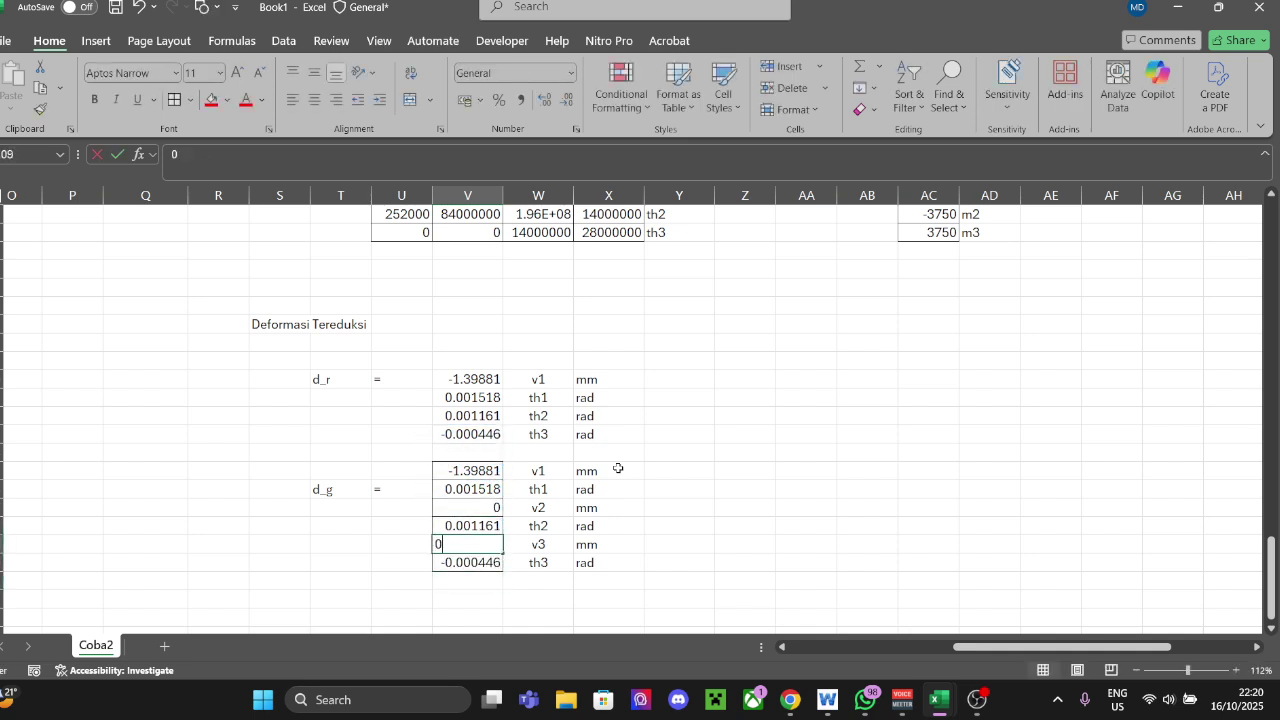
key(Return)
key(Right)
key(Right)
key(Right)
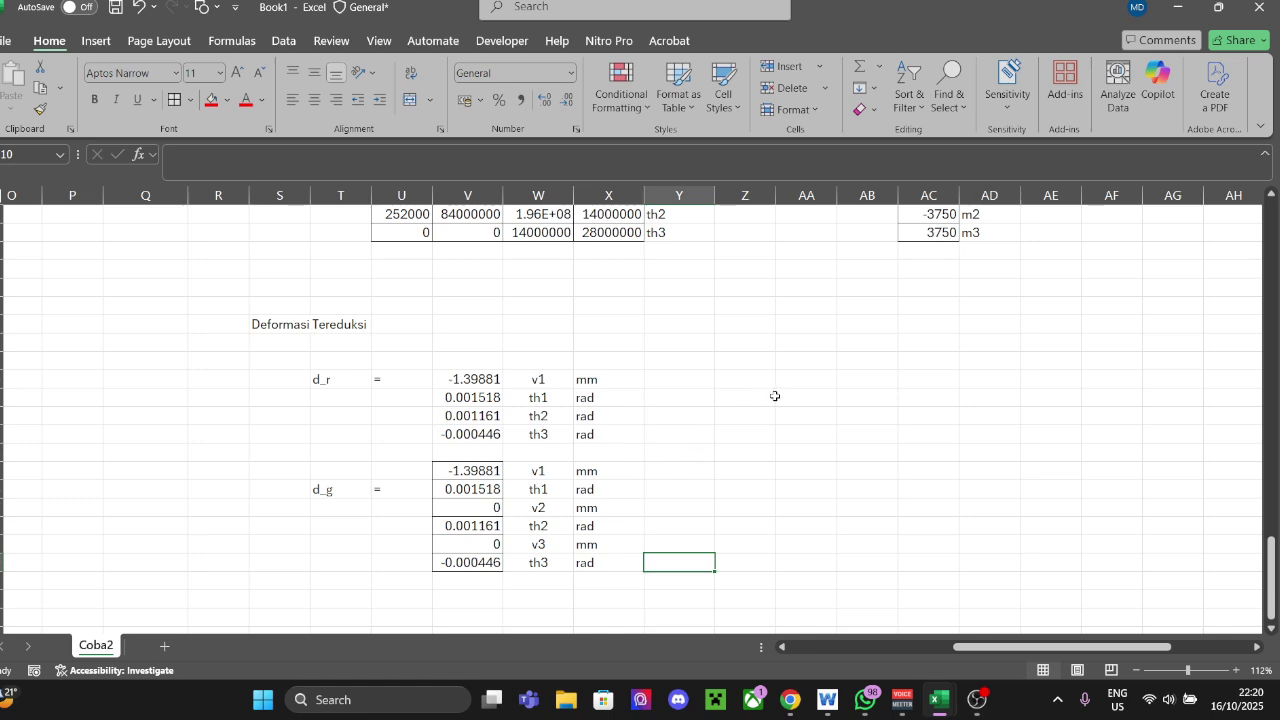
scroll(773, 412, down, 2)
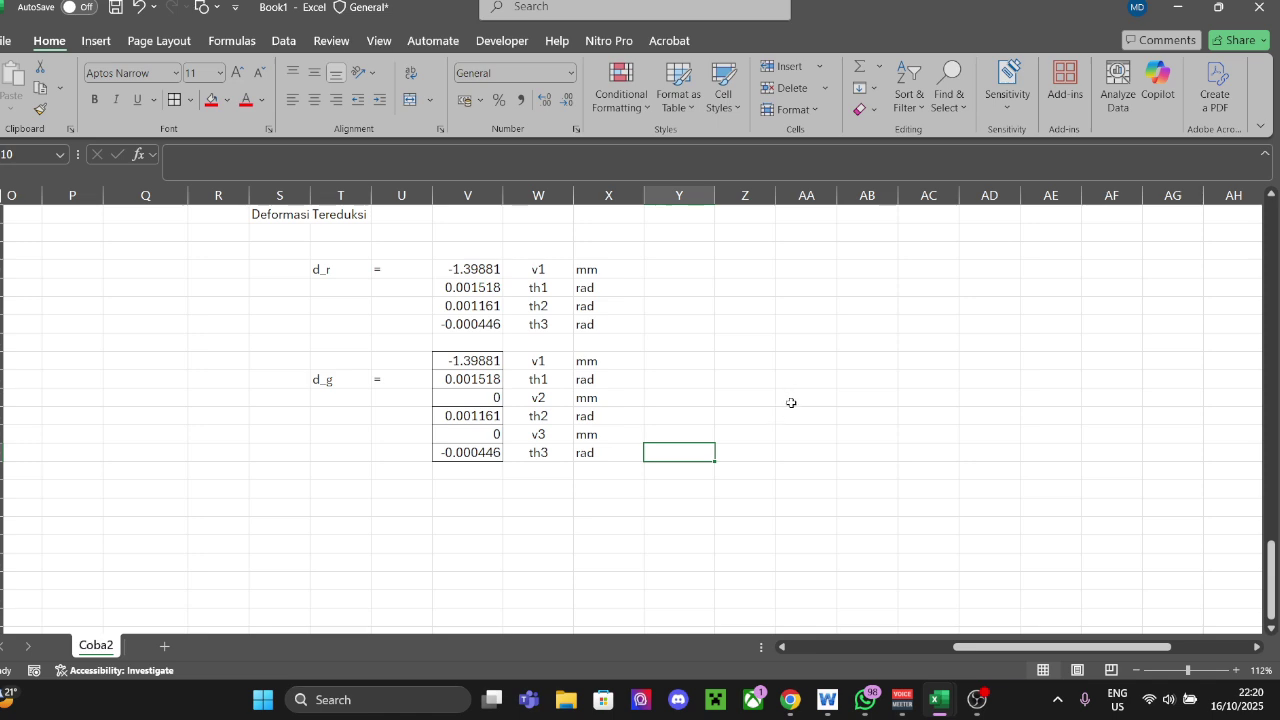
scroll(791, 402, up, 2)
click(760, 490)
click(951, 477)
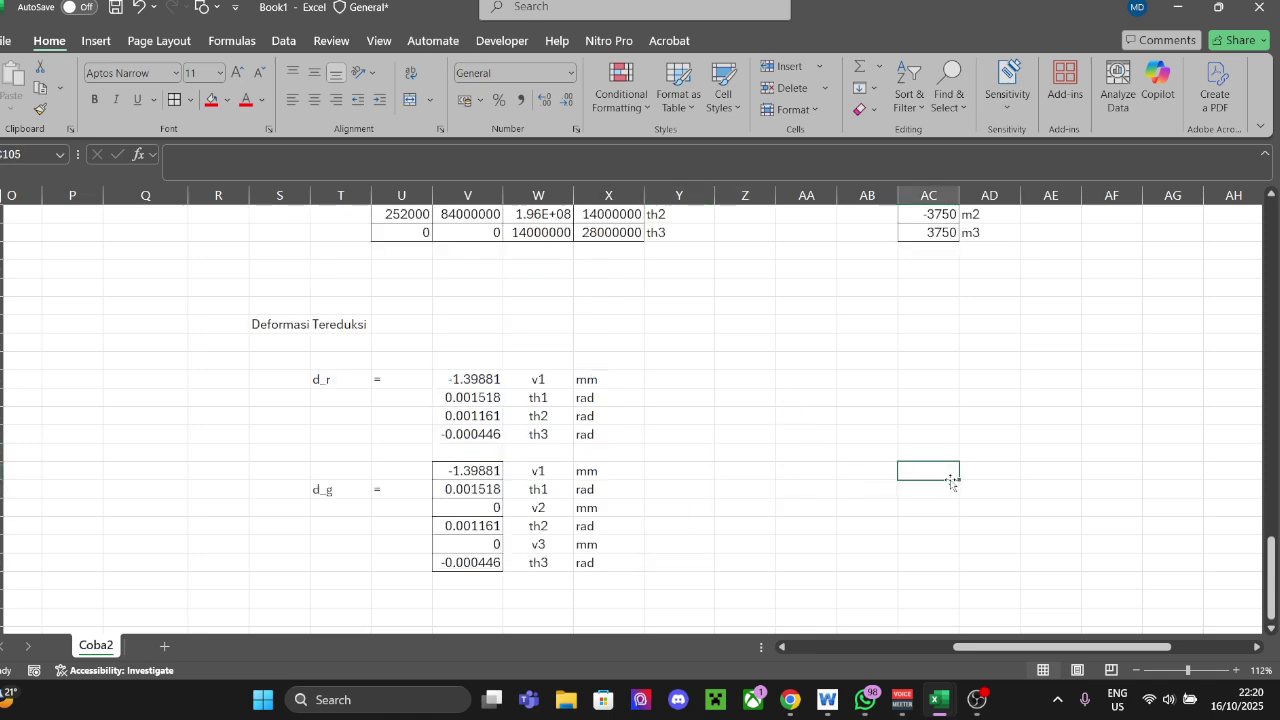
scroll(951, 480, up, 3)
scroll(940, 480, down, 4)
click(626, 434)
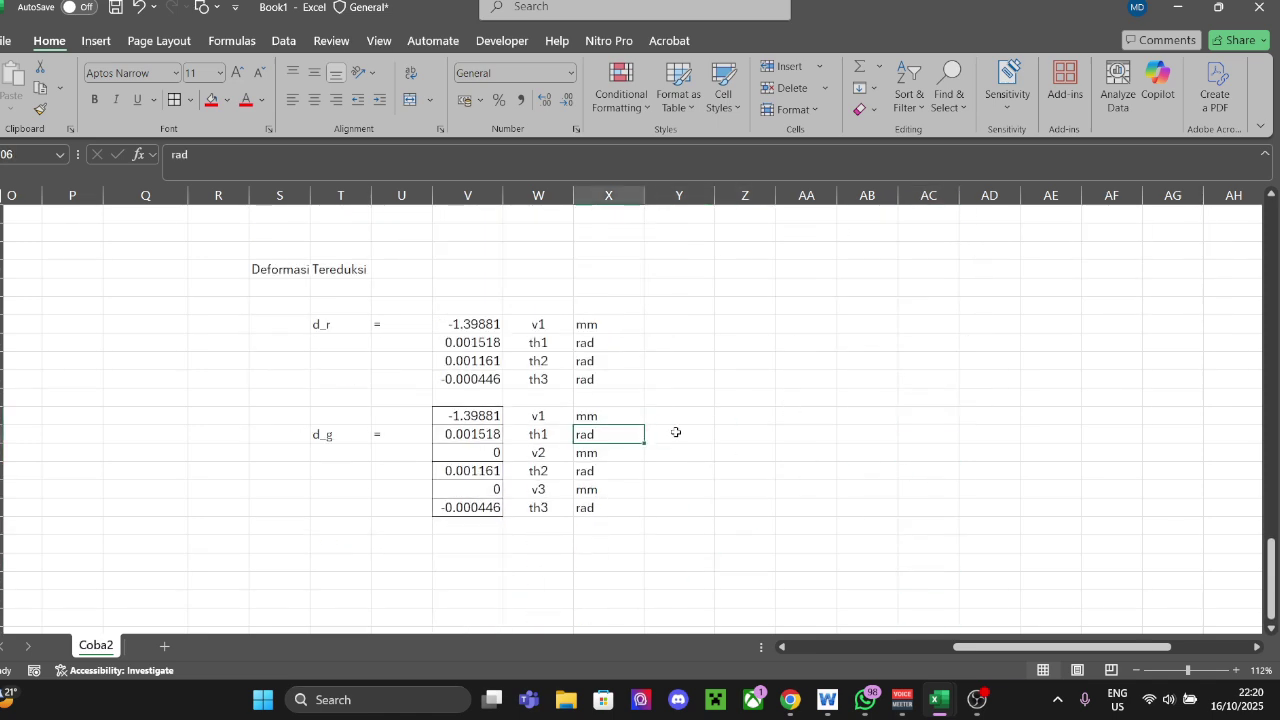
click(727, 450)
scroll(748, 423, down, 1)
click(866, 400)
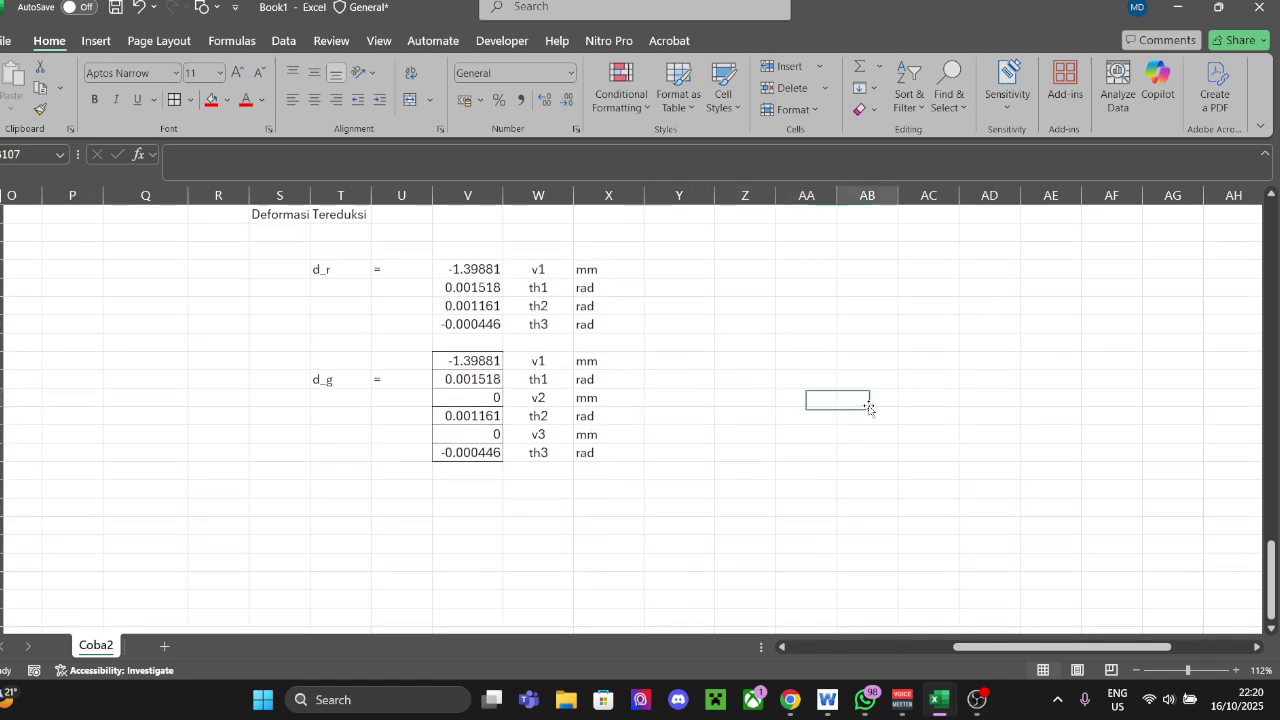
scroll(766, 420, up, 1)
click(812, 448)
click(745, 452)
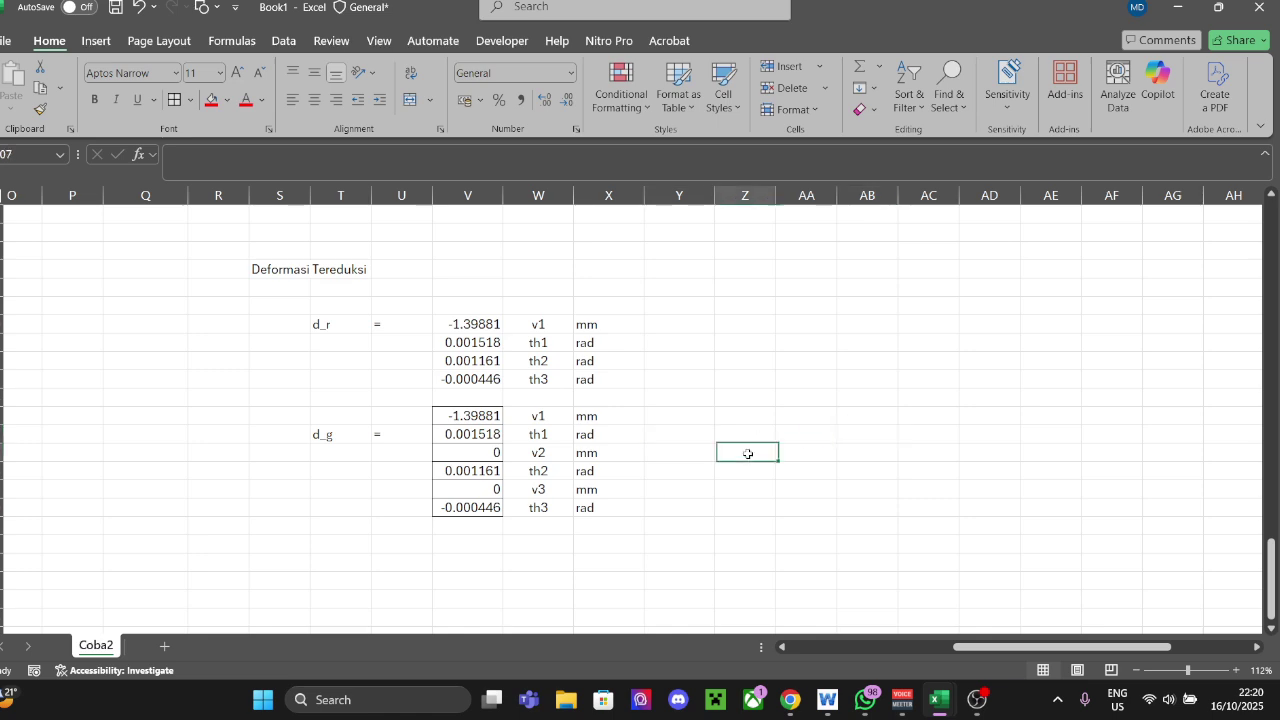
click(806, 452)
click(745, 452)
scroll(640, 453, down, 1)
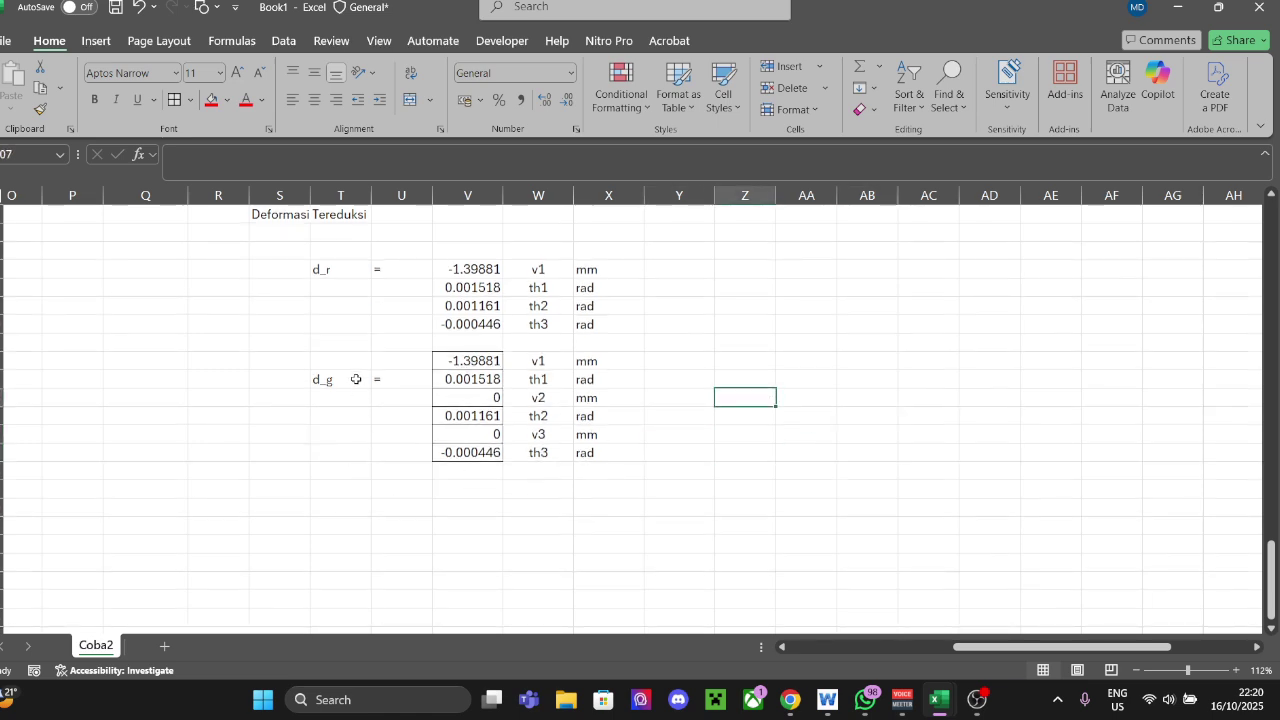
drag(357, 380, 577, 380)
scroll(886, 386, up, 7)
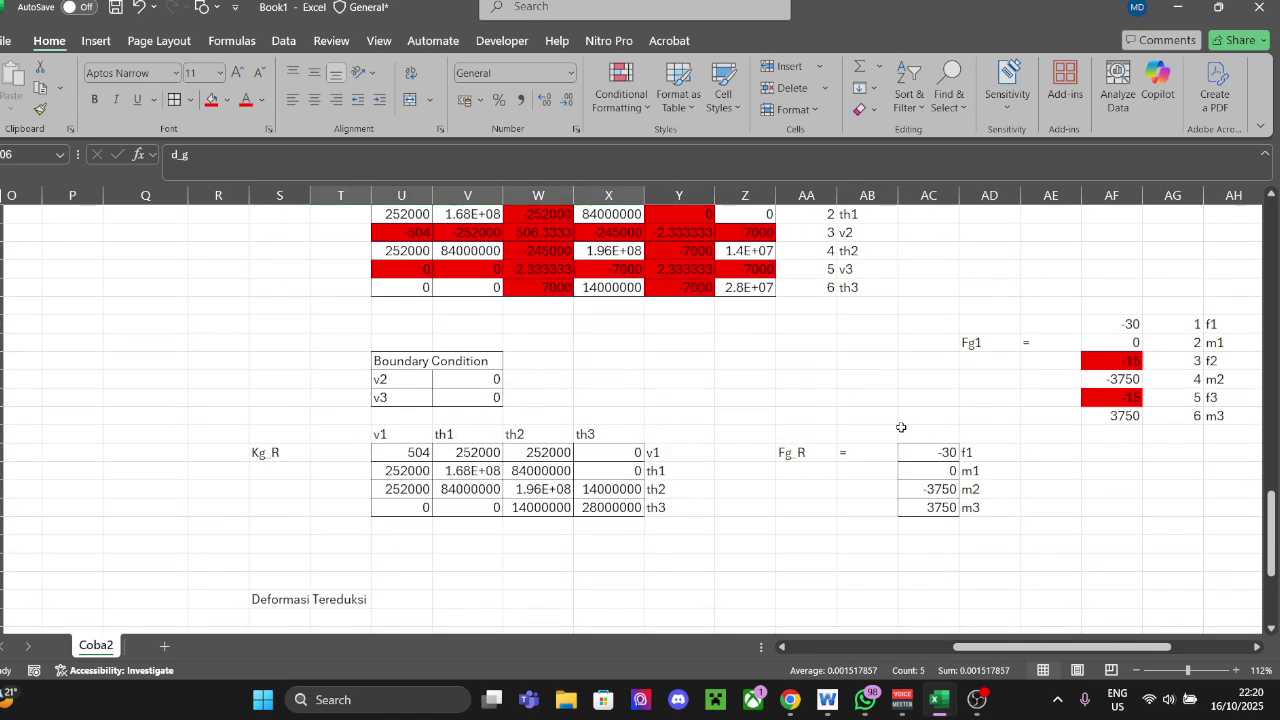
scroll(900, 420, up, 3)
scroll(901, 427, down, 3)
scroll(901, 427, down, 8)
Step: Write the equation F = K d below d_g, with one symbol per cell in U115 to X115
click(412, 487)
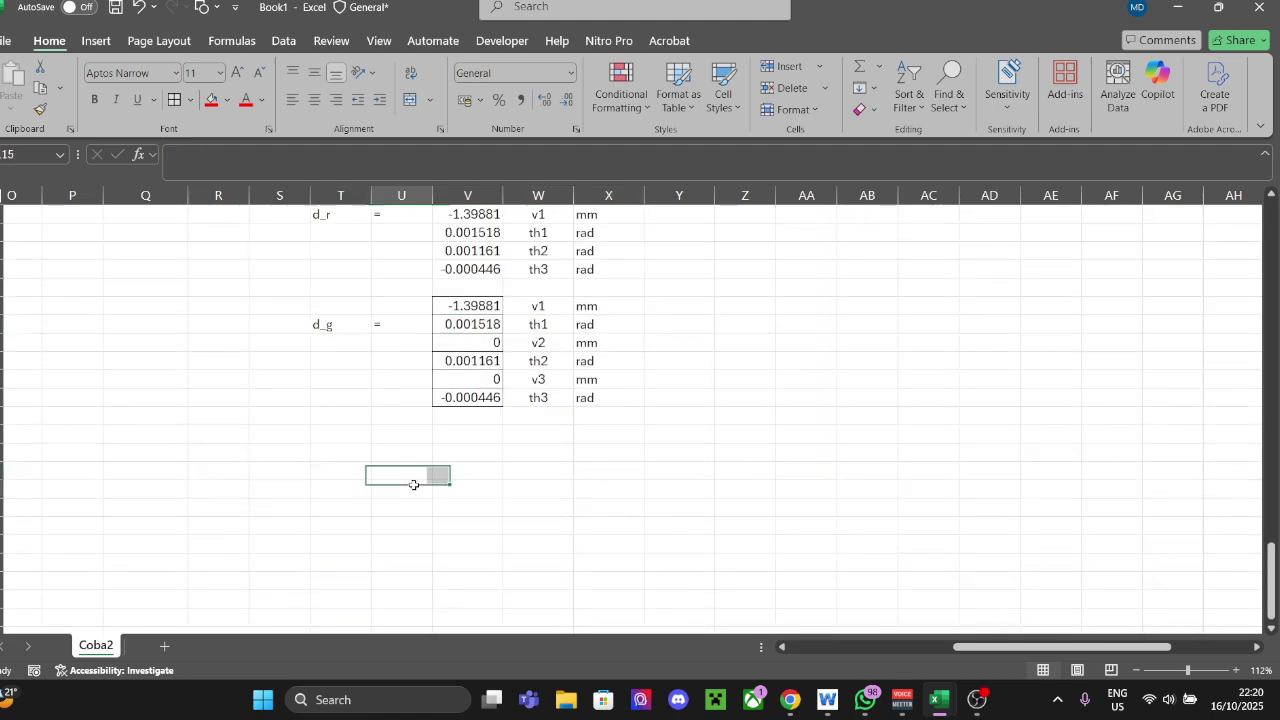
text(F)
key(Tab)
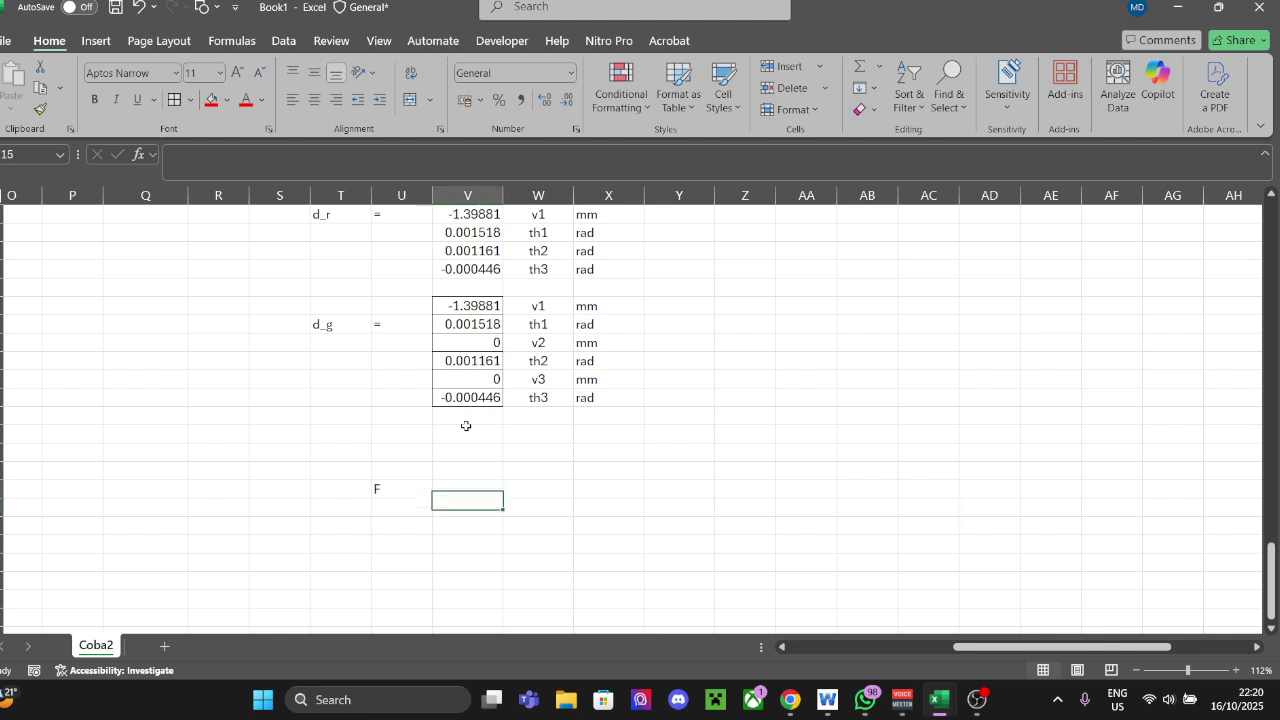
text(=)
key(Tab)
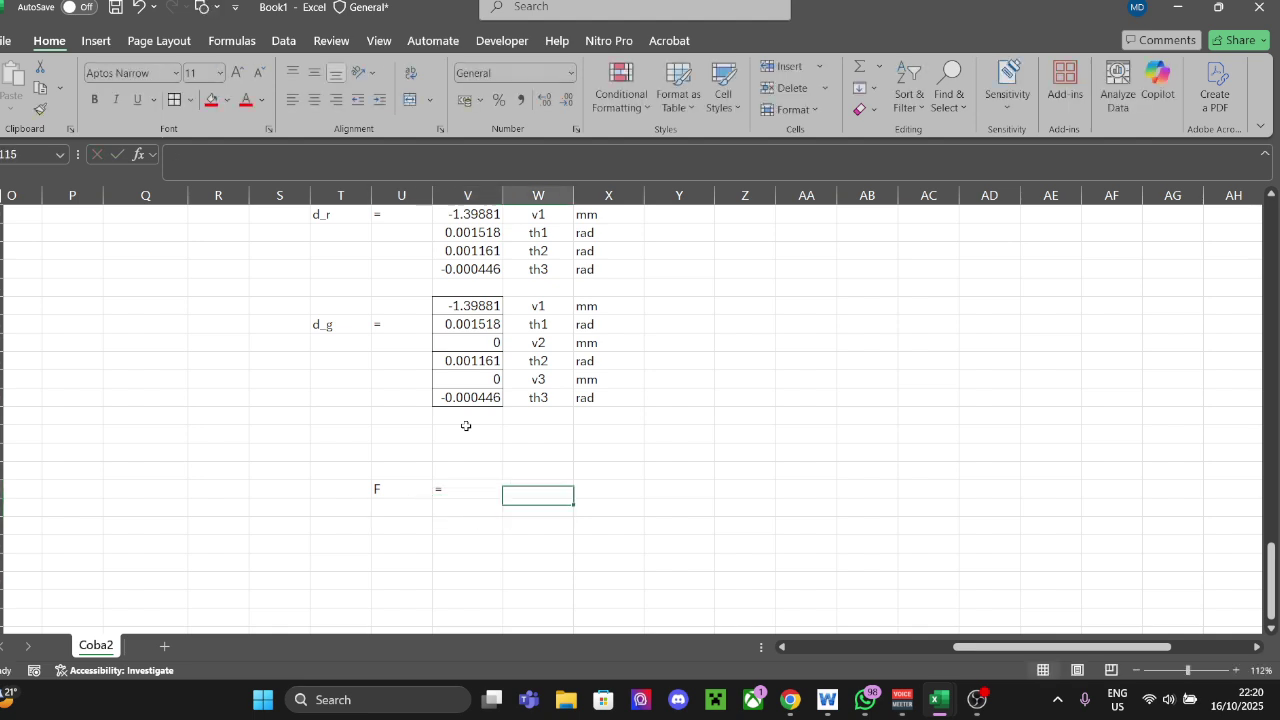
text(K)
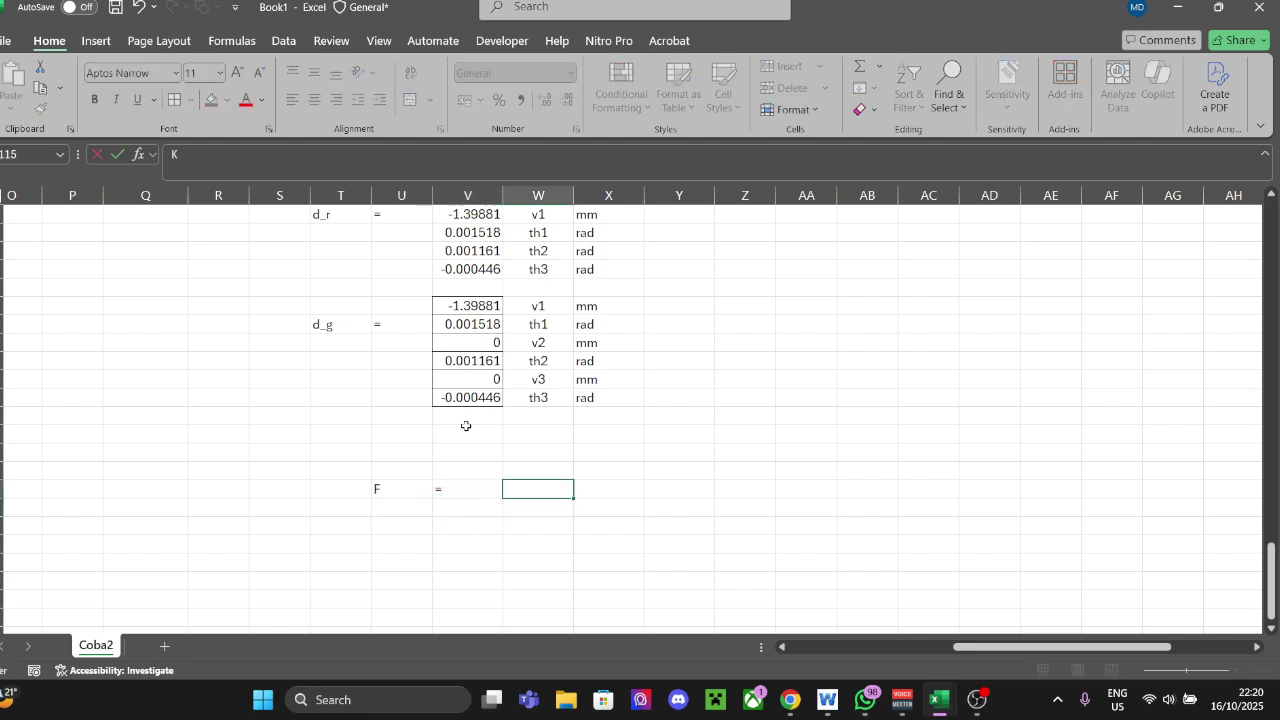
key(Tab)
text(d)
key(Return)
key(Up)
key(Up)
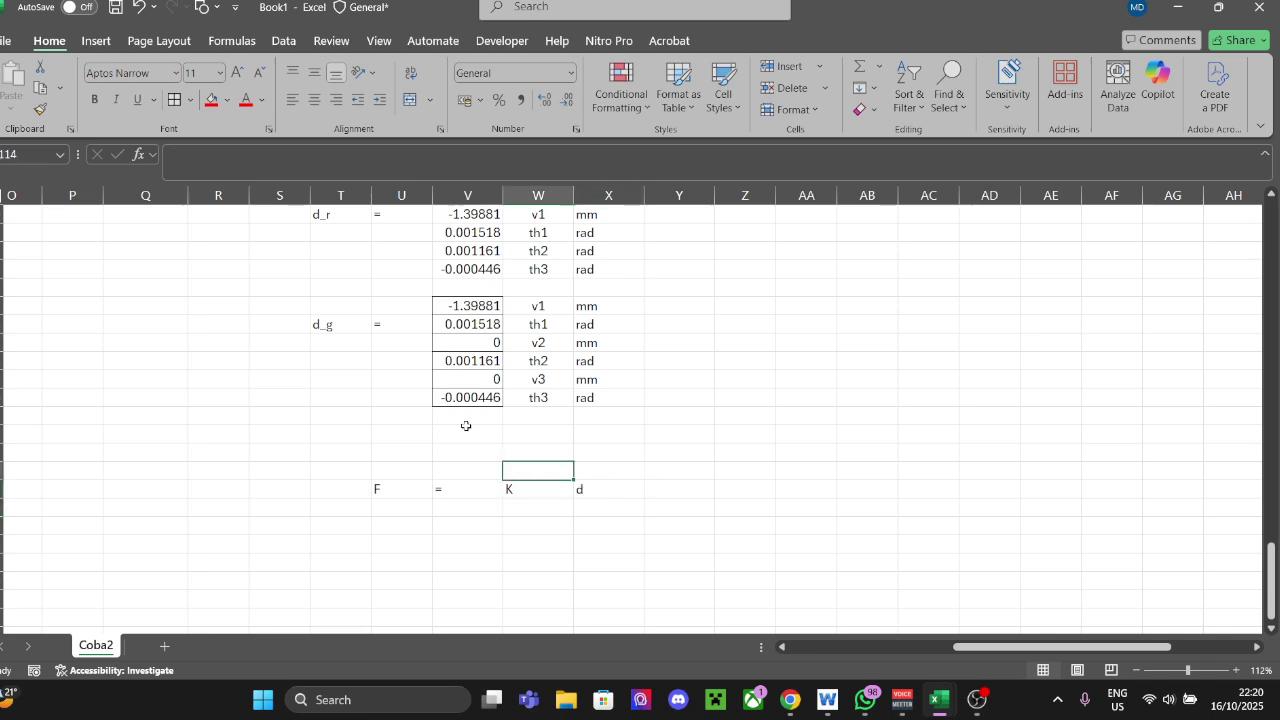
key(Down)
key(Right)
Step: Label the force vector with F in T118 and a text equals sign in U118
scroll(450, 440, down, 2)
click(429, 457)
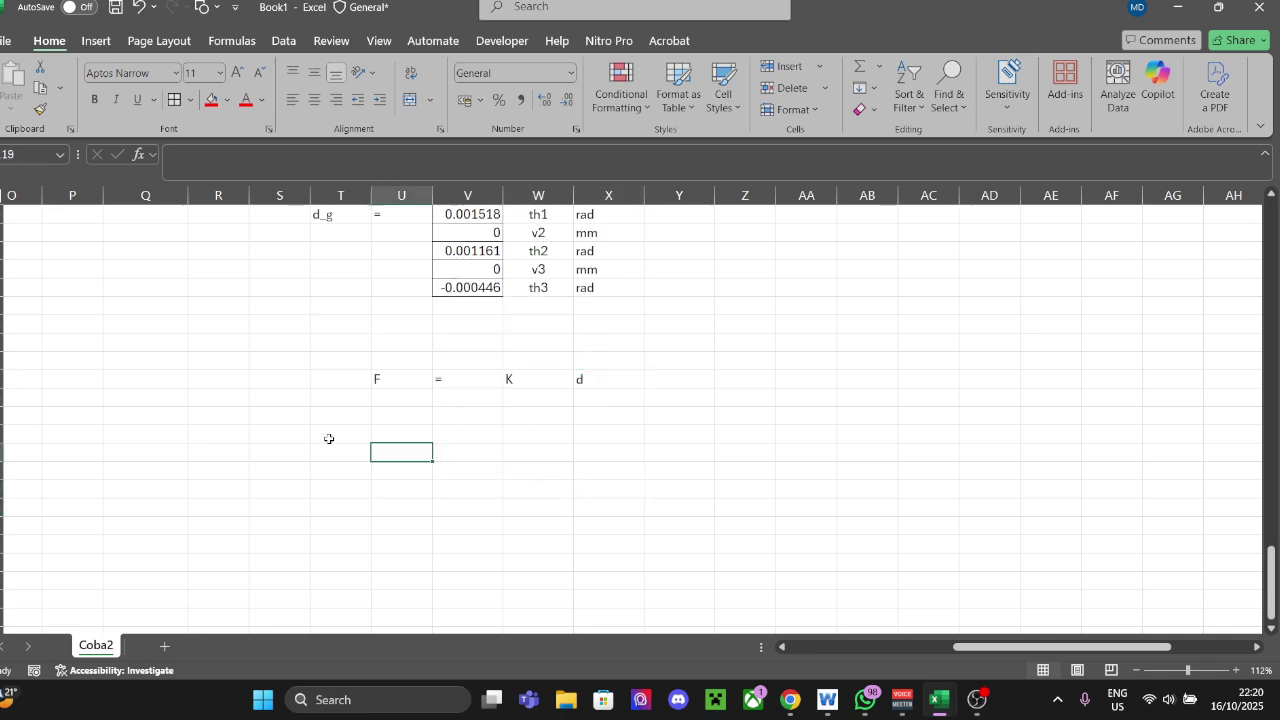
click(329, 437)
text(F)
click(614, 429)
click(434, 434)
click(388, 434)
click(470, 434)
scroll(510, 440, up, 3)
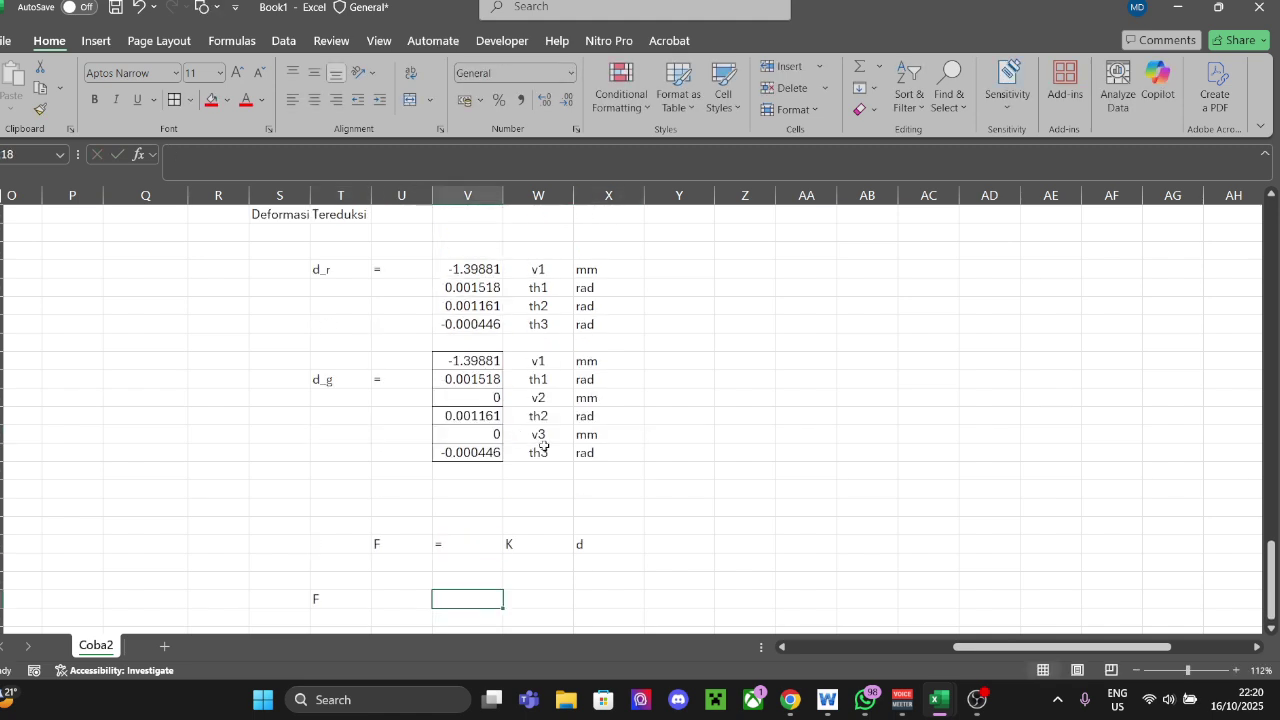
click(394, 595)
text('=)
Step: Compute the force vector in V118 with =MMULT(U75:Z80;V105:V110), multiplying Kg by d_g
click(453, 594)
text(=MMULT()
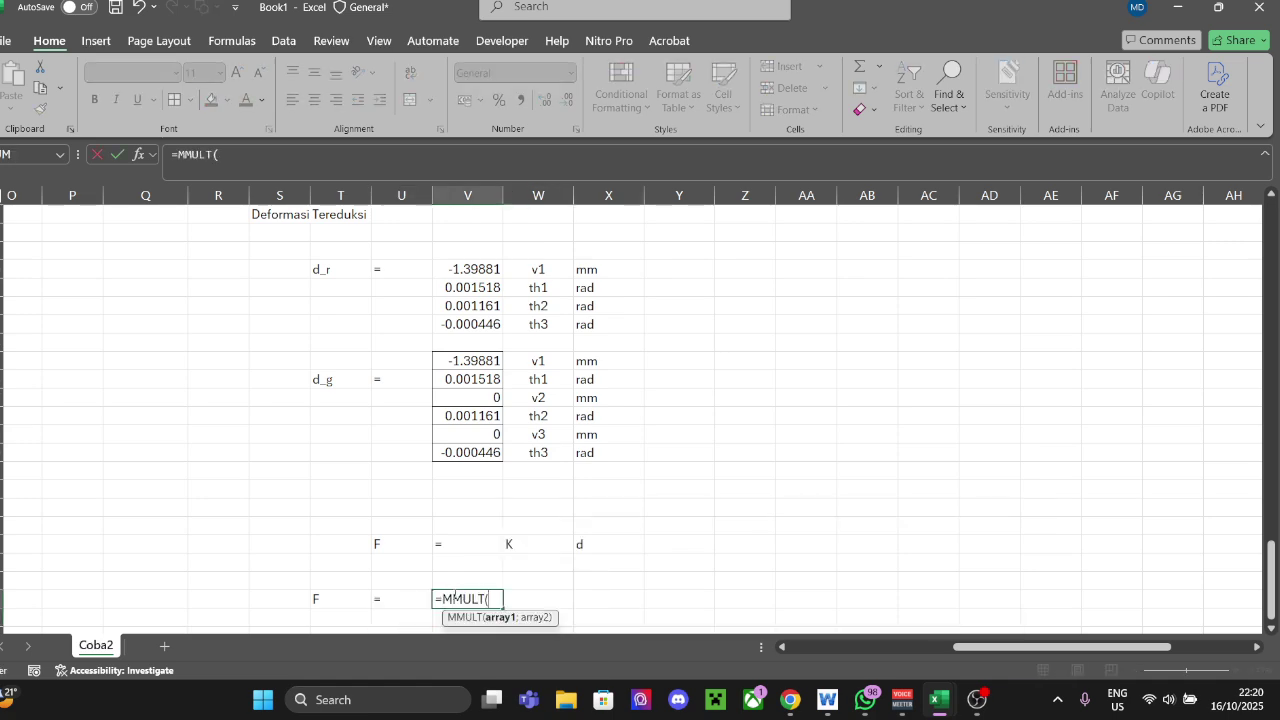
scroll(480, 450, up, 10)
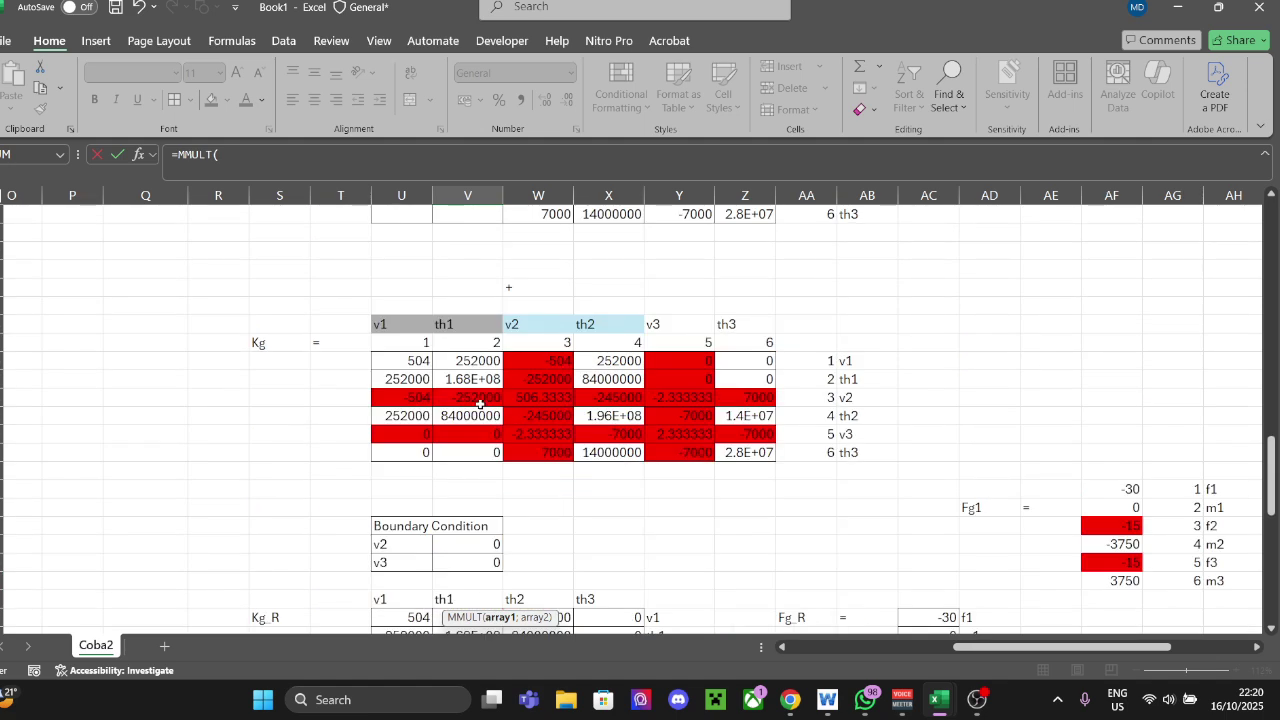
drag(400, 361, 726, 444)
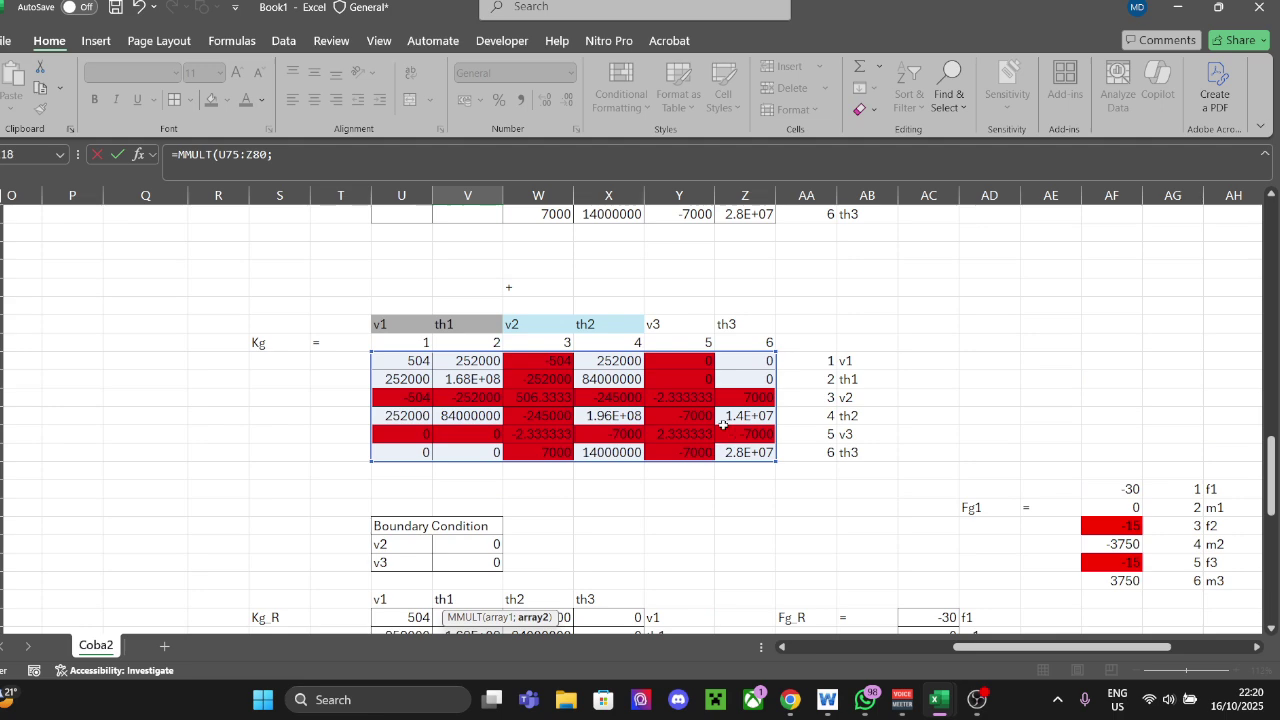
scroll(715, 435, down, 9)
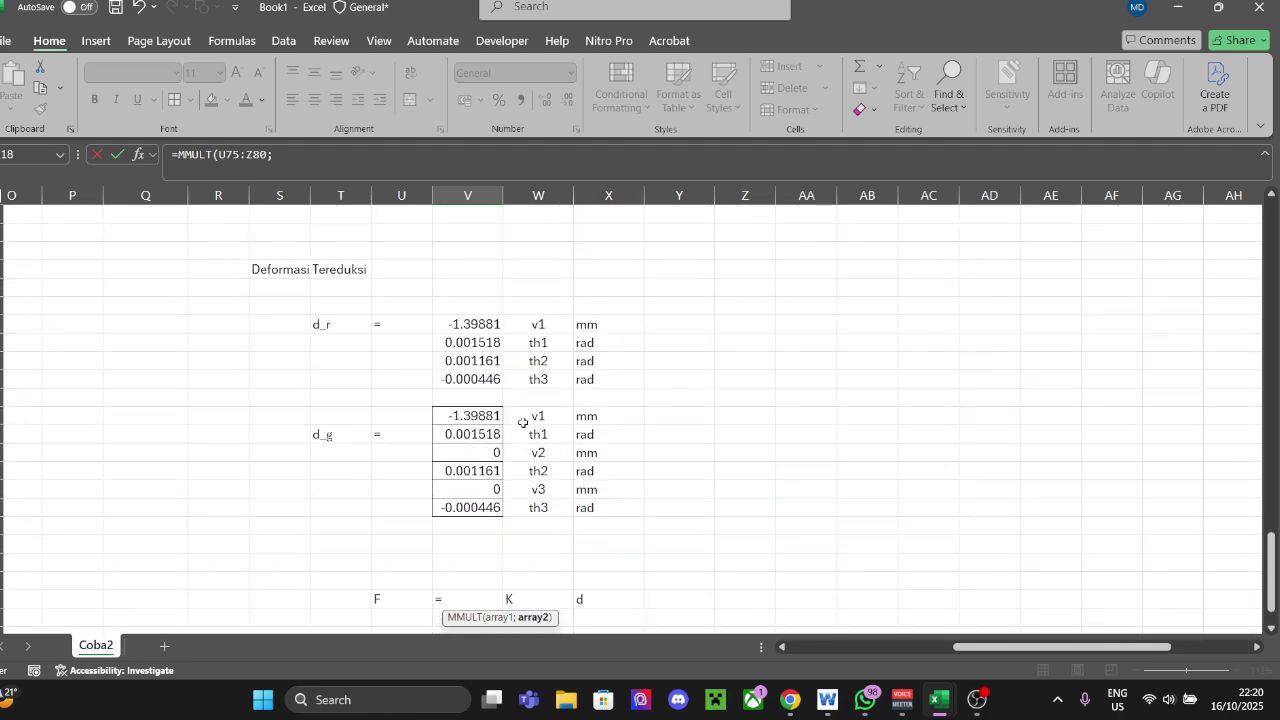
scroll(500, 400, down, 1)
drag(479, 360, 470, 447)
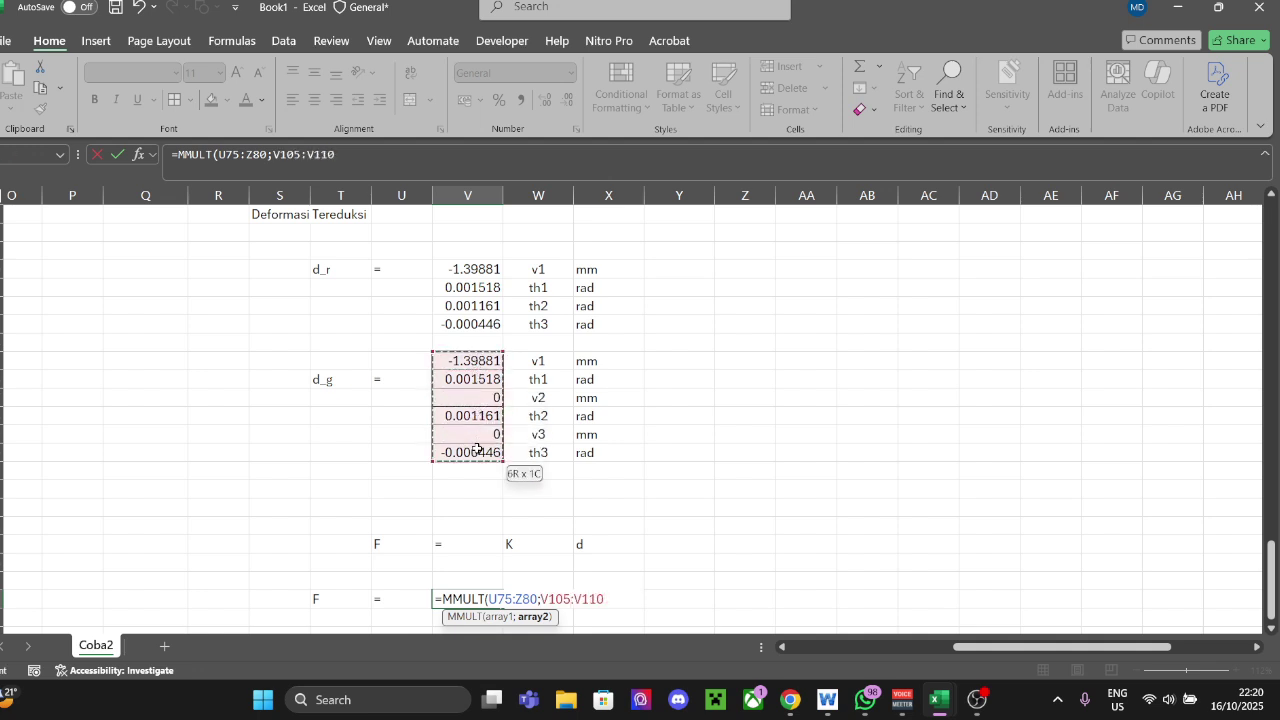
text())
key(Return)
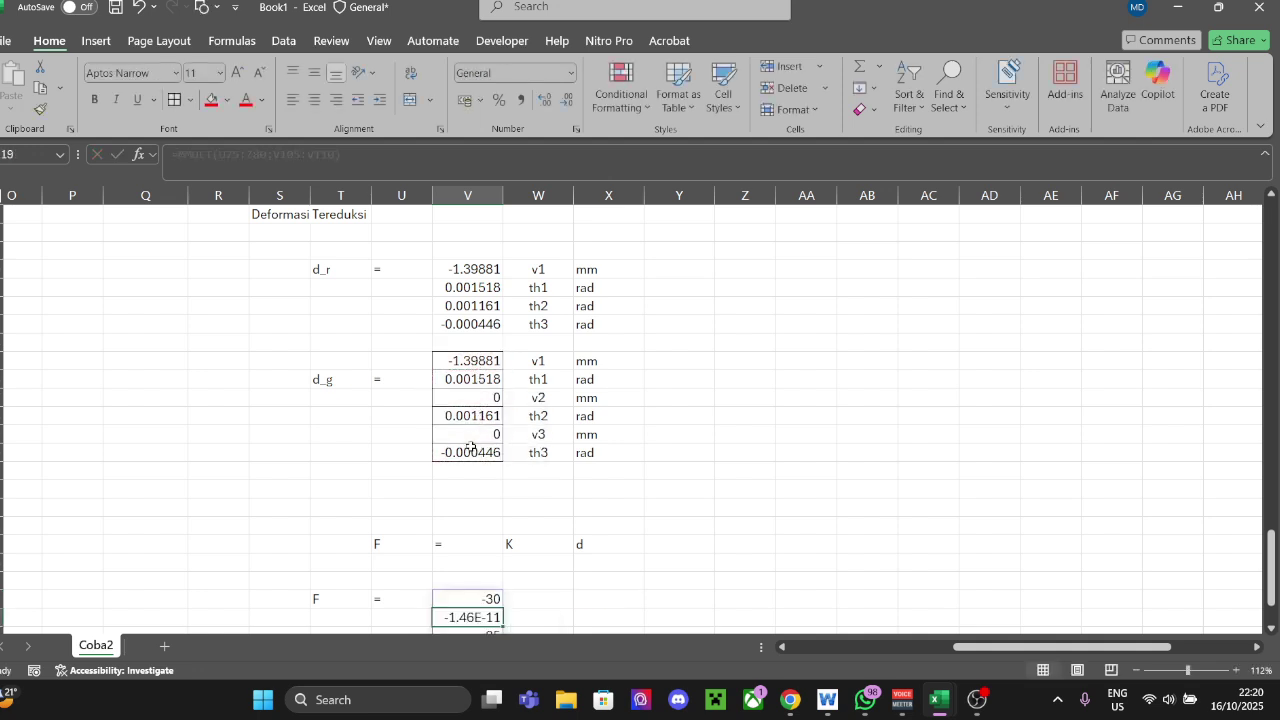
Step: Apply borders to the F vector cells V118 to V123
scroll(790, 330, down, 2)
click(608, 447)
scroll(606, 480, down, 3)
click(455, 450)
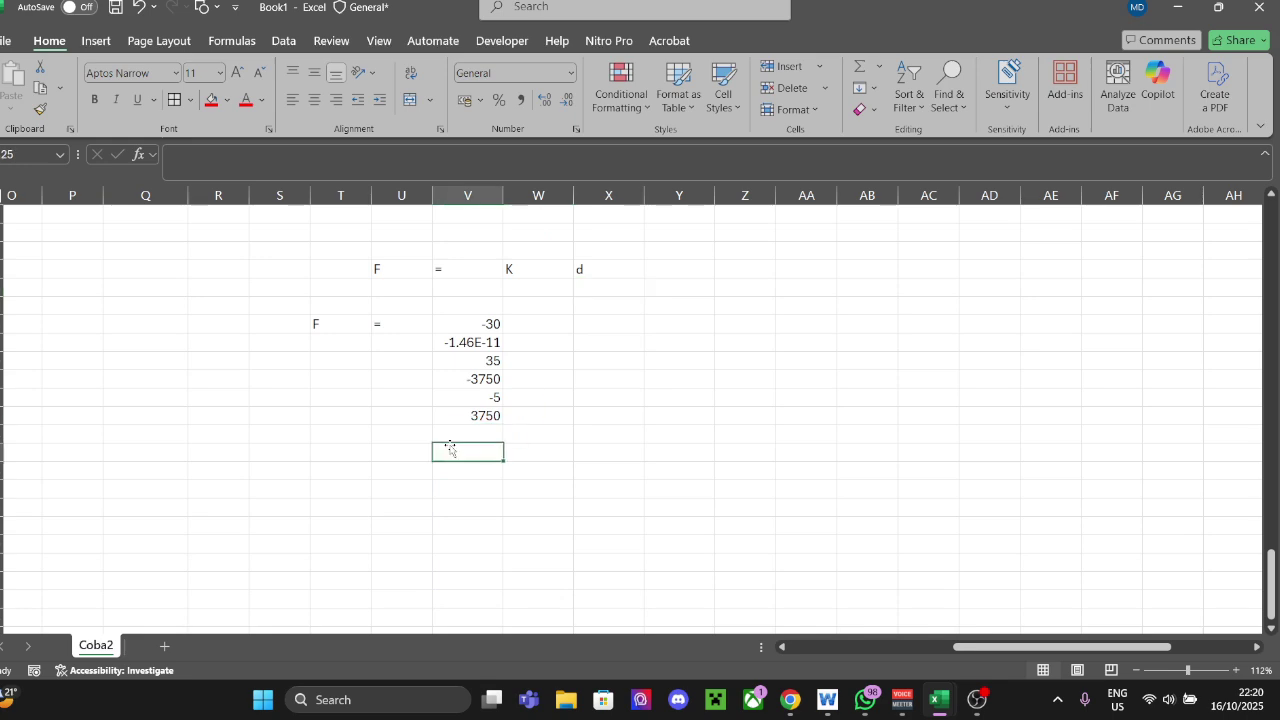
drag(345, 325, 495, 381)
click(590, 379)
drag(470, 324, 478, 416)
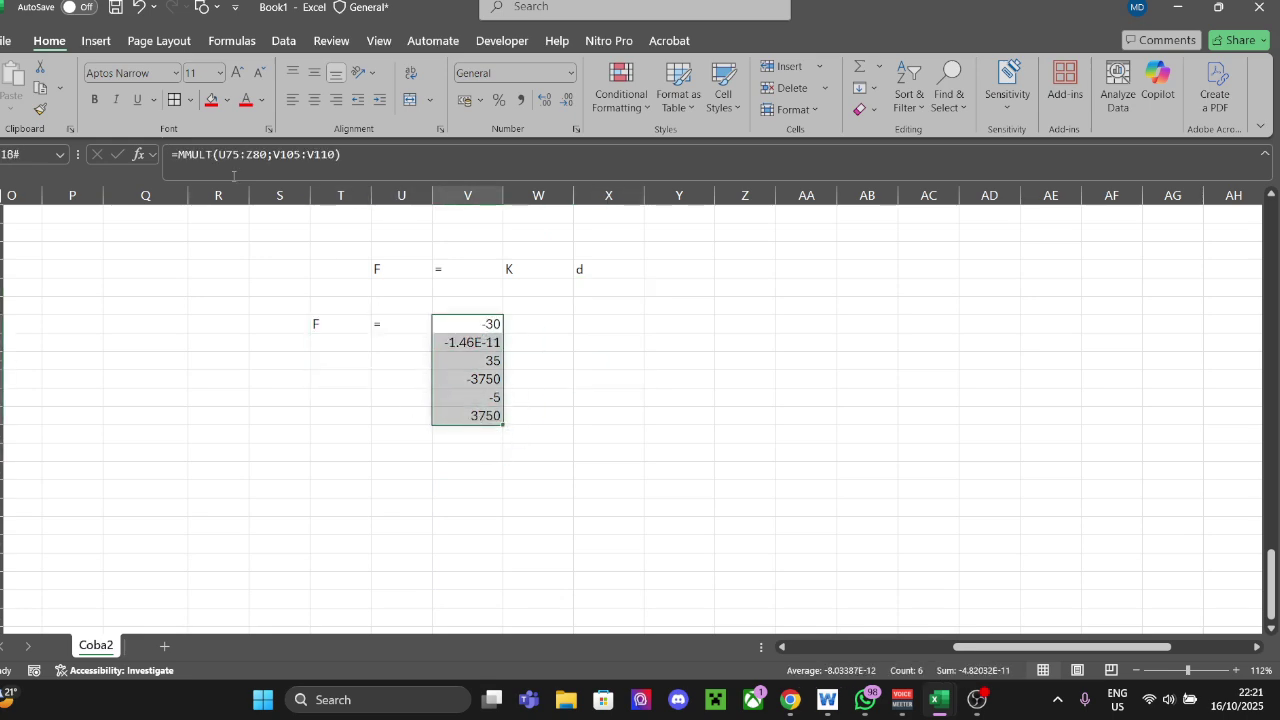
click(178, 100)
click(608, 324)
Step: Copy Fg1's row labels f1, m1, f2, m2, f3 and m3 into W118 to W123 and center them
click(530, 324)
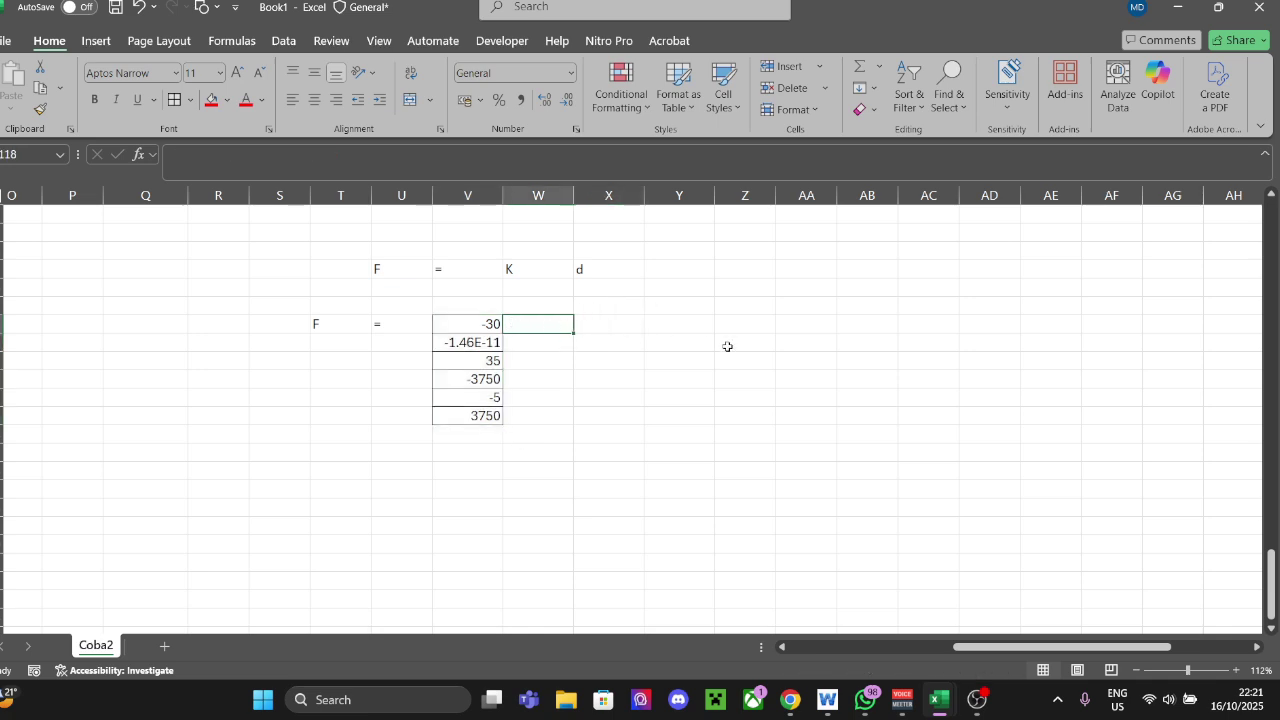
scroll(834, 414, up, 3)
scroll(834, 414, up, 10)
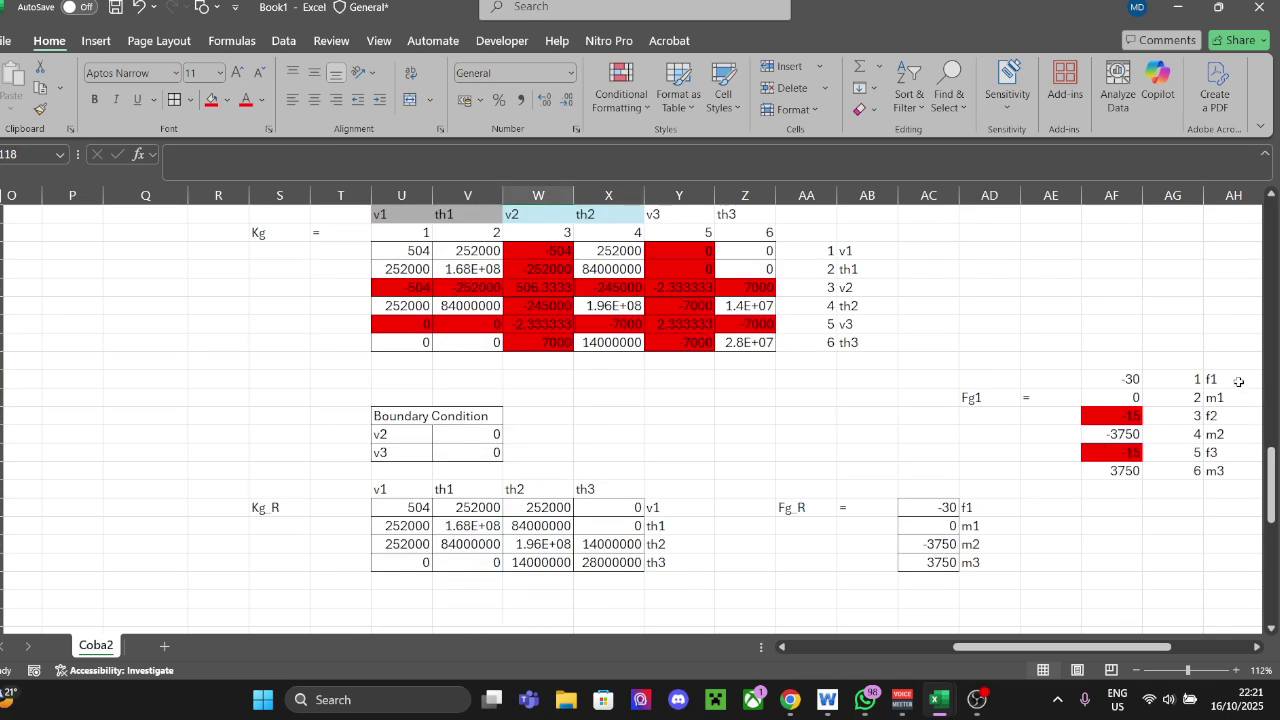
drag(1238, 382, 1236, 470)
key(ctrl+c)
scroll(529, 431, down, 12)
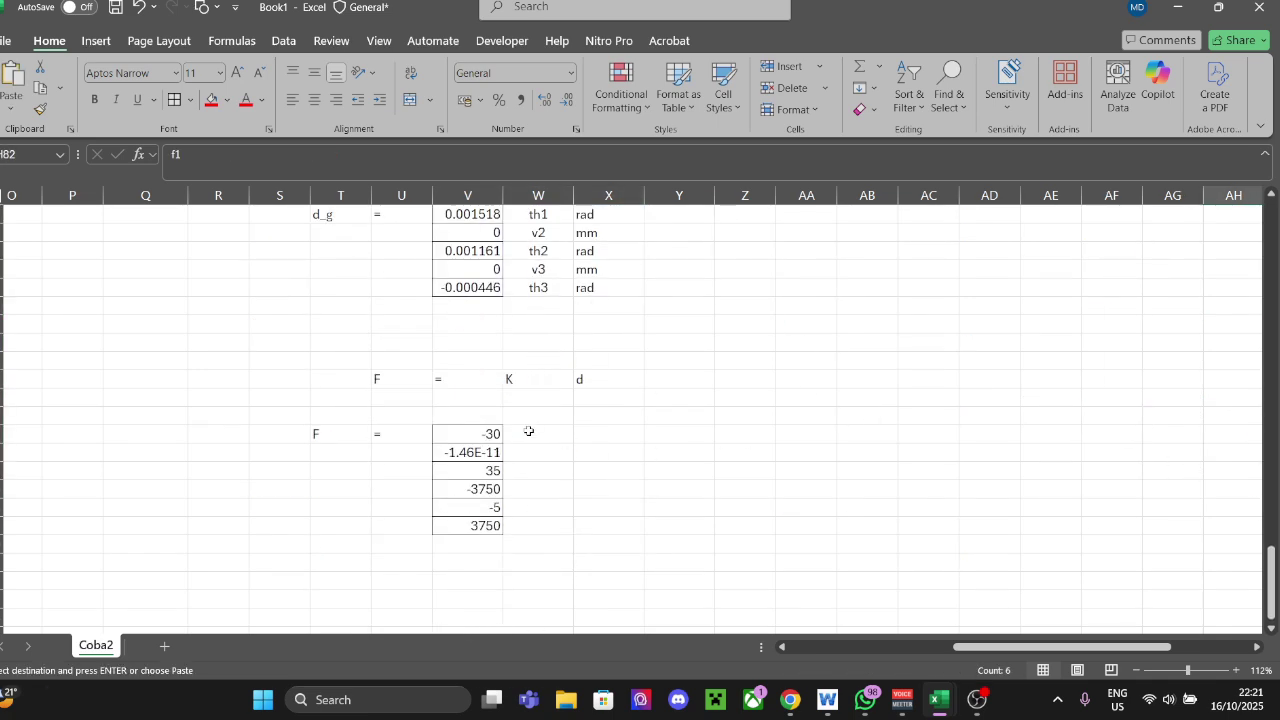
right_click(529, 431)
click(563, 254)
shift+click(544, 506)
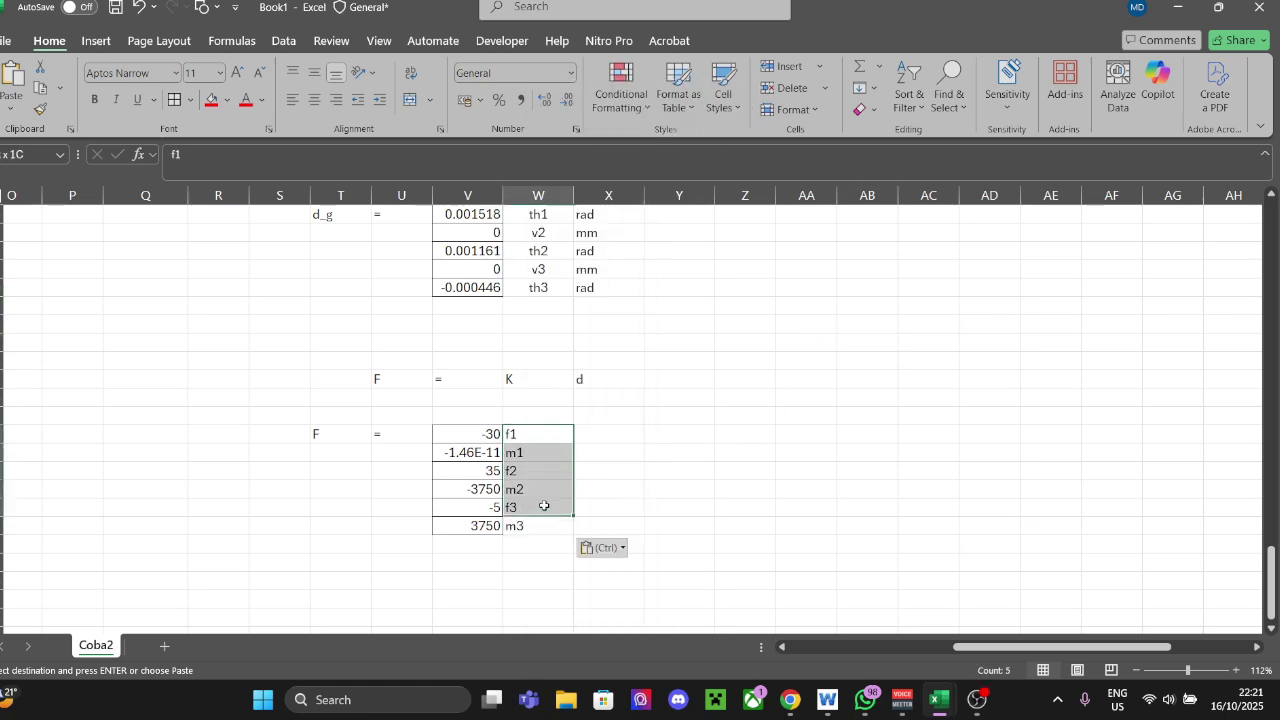
shift+click(544, 524)
click(314, 100)
click(745, 325)
Step: Enter the units kN for f1 in X118 and kNmm for m1 in X119
click(588, 436)
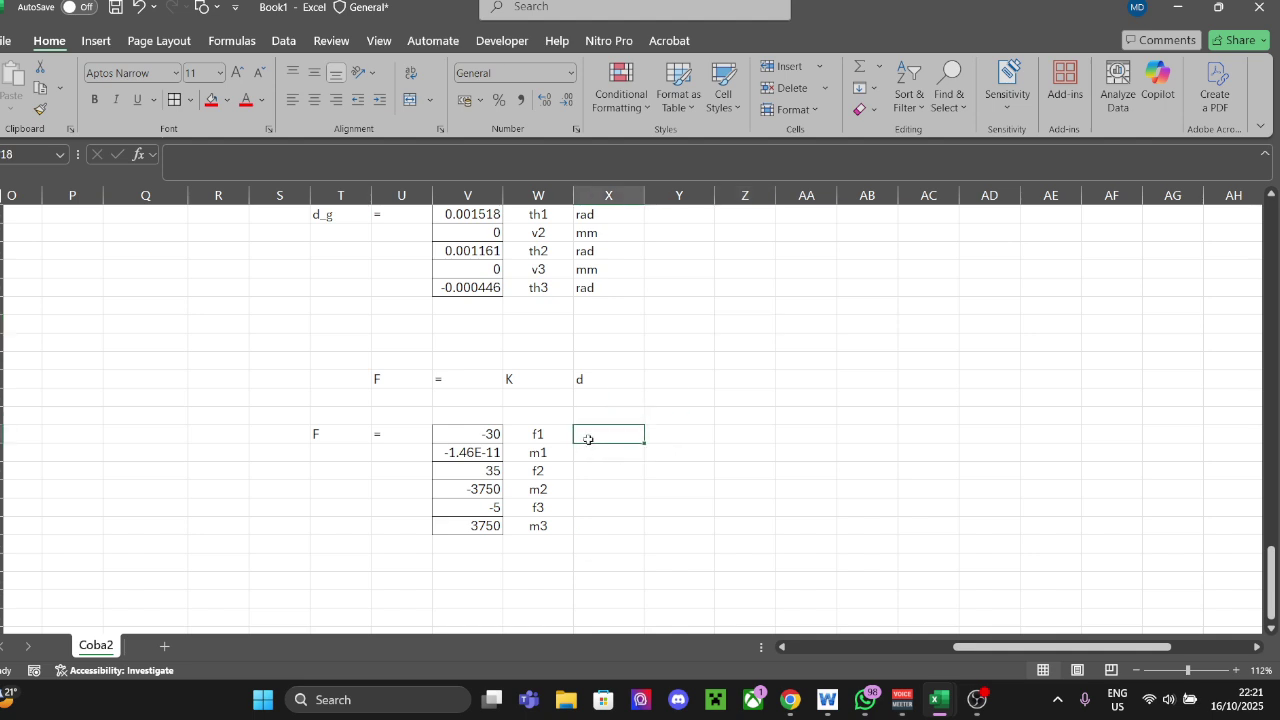
text(K)
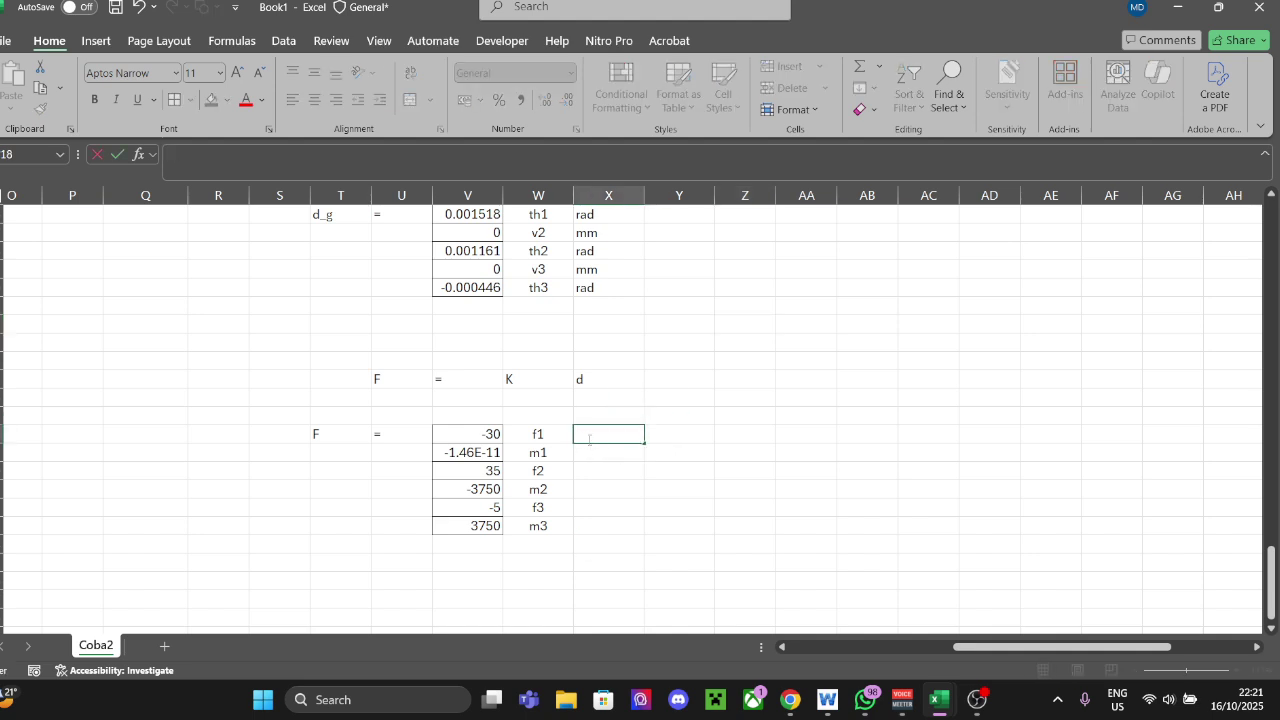
text(kN)
key(Return)
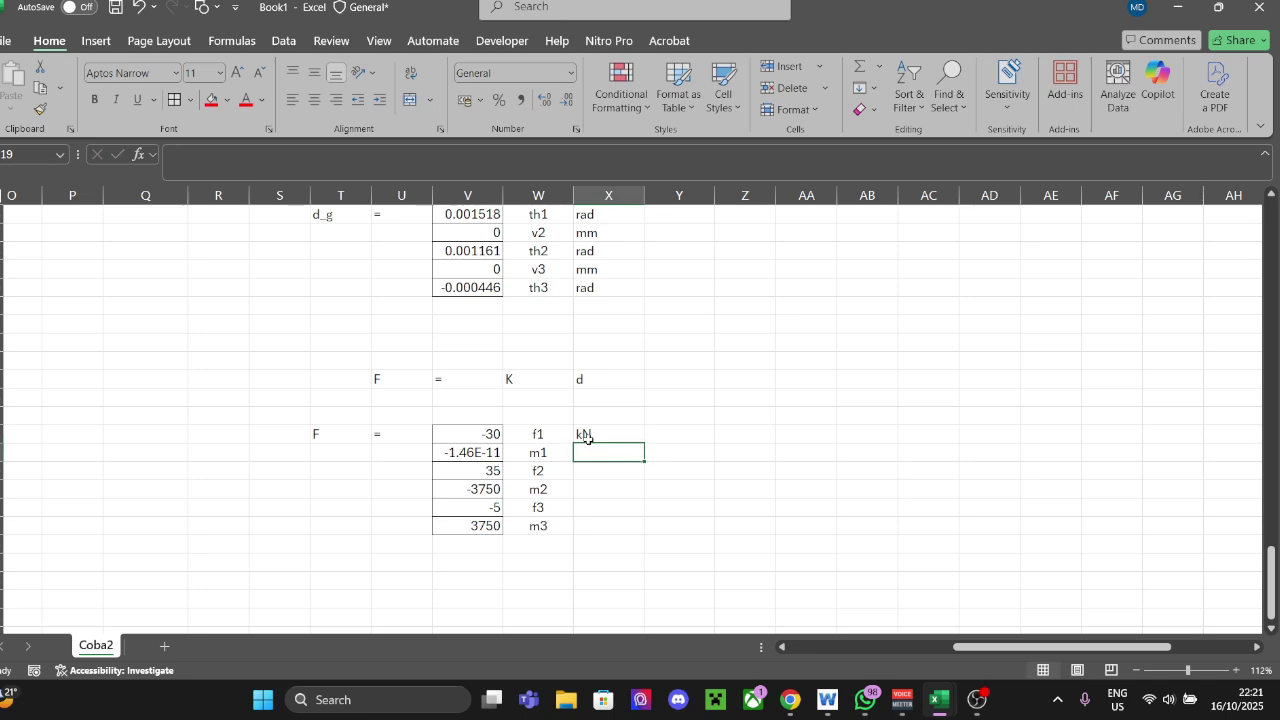
text(kNmm)
key(Return)
text(K)
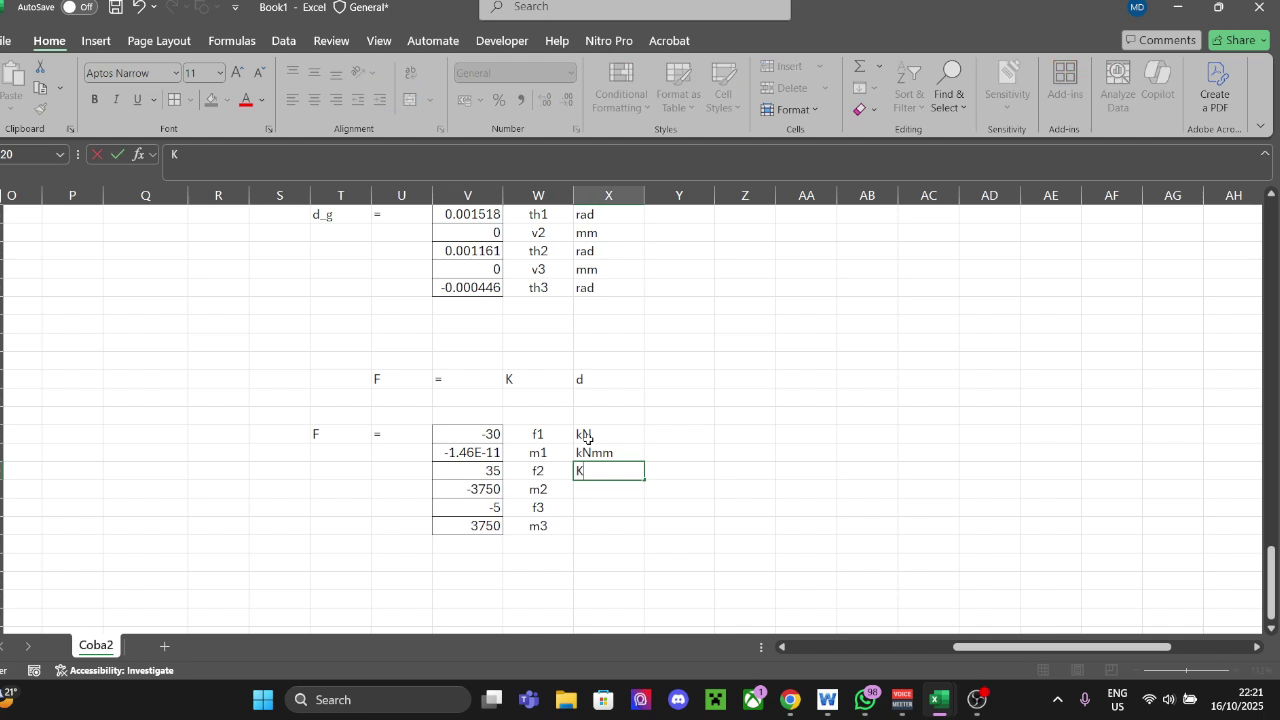
Step: Copy the kN and kNmm units from X118:X119 to X120:X123 for the remaining force and moment rows
click(588, 437)
key(ctrl+c)
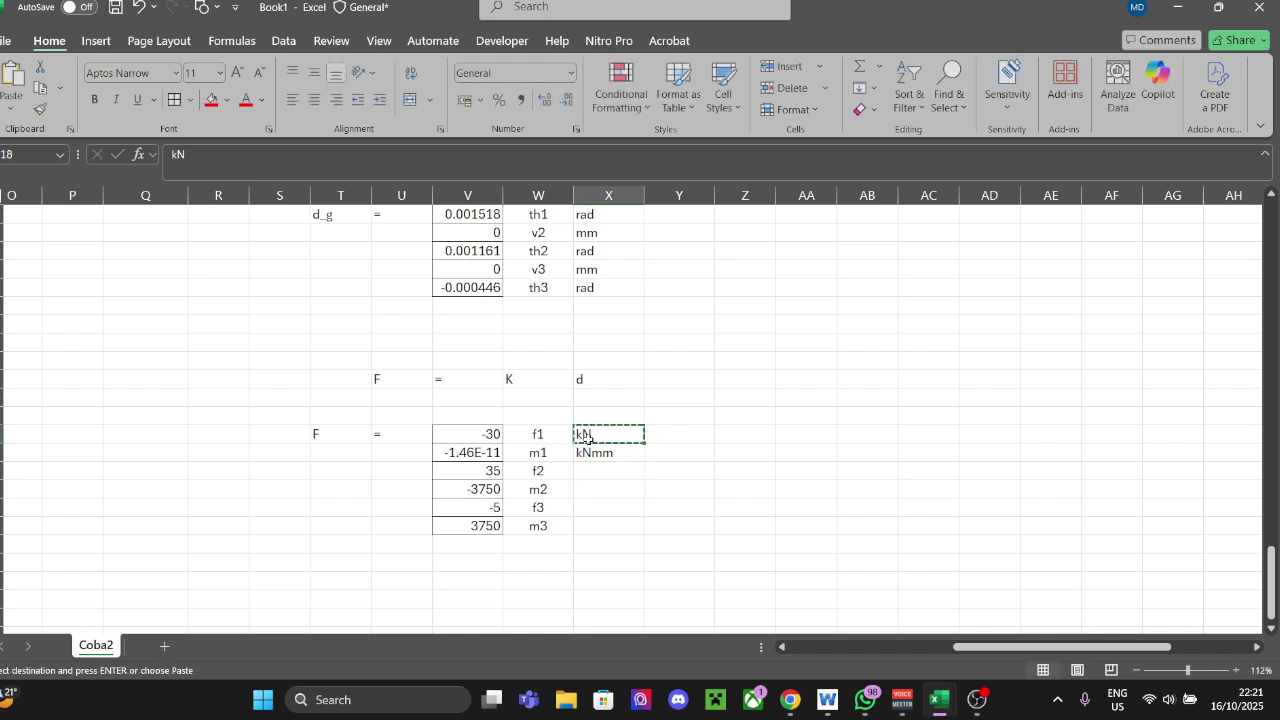
key(shift+Down)
key(ctrl+c)
key(Down)
key(Down)
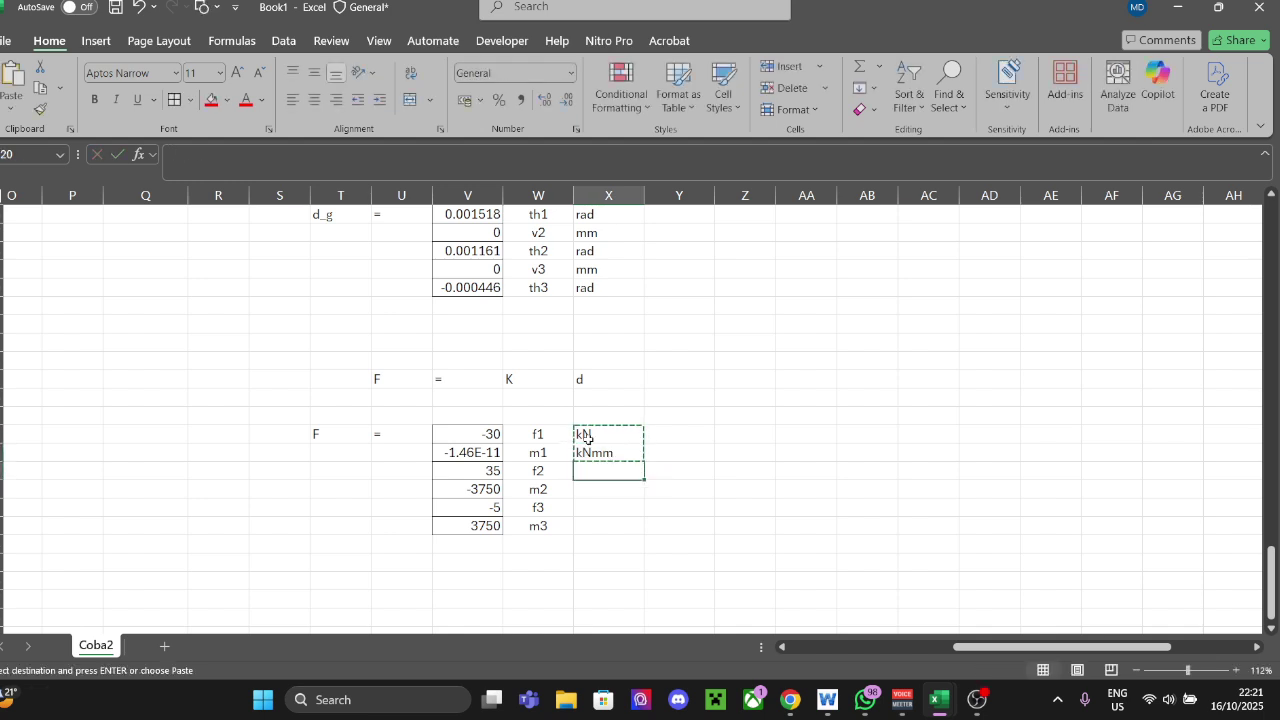
key(ctrl+v)
key(Down)
key(Down)
key(ctrl+v)
key(Up)
key(Right)
key(Escape)
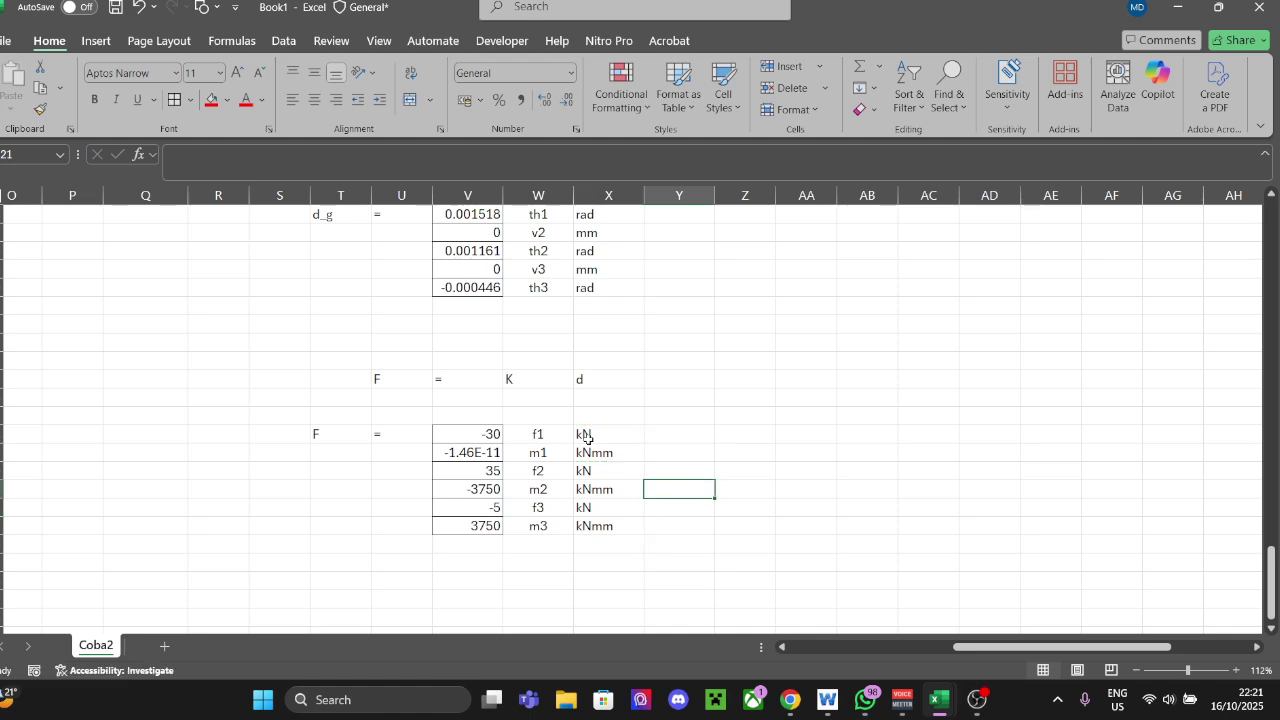
Step: Start a formula in V126, below the F vector
scroll(694, 458, down, 3)
click(463, 437)
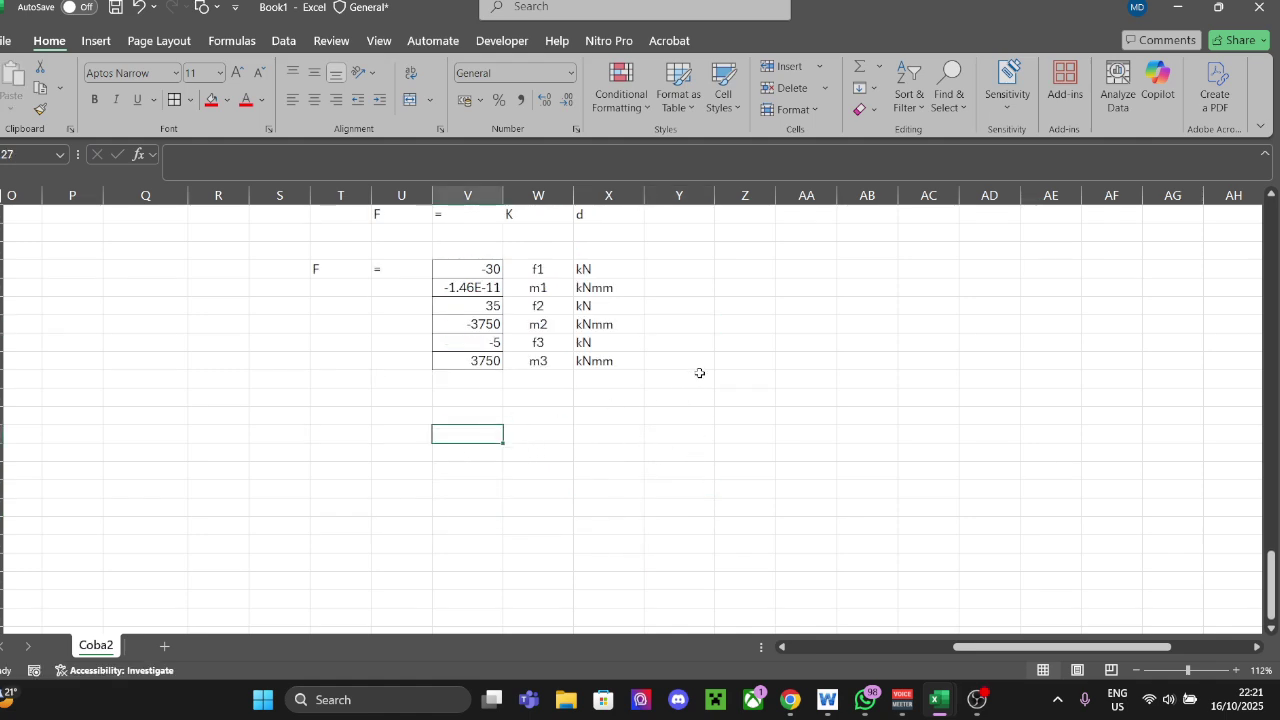
click(762, 380)
click(457, 418)
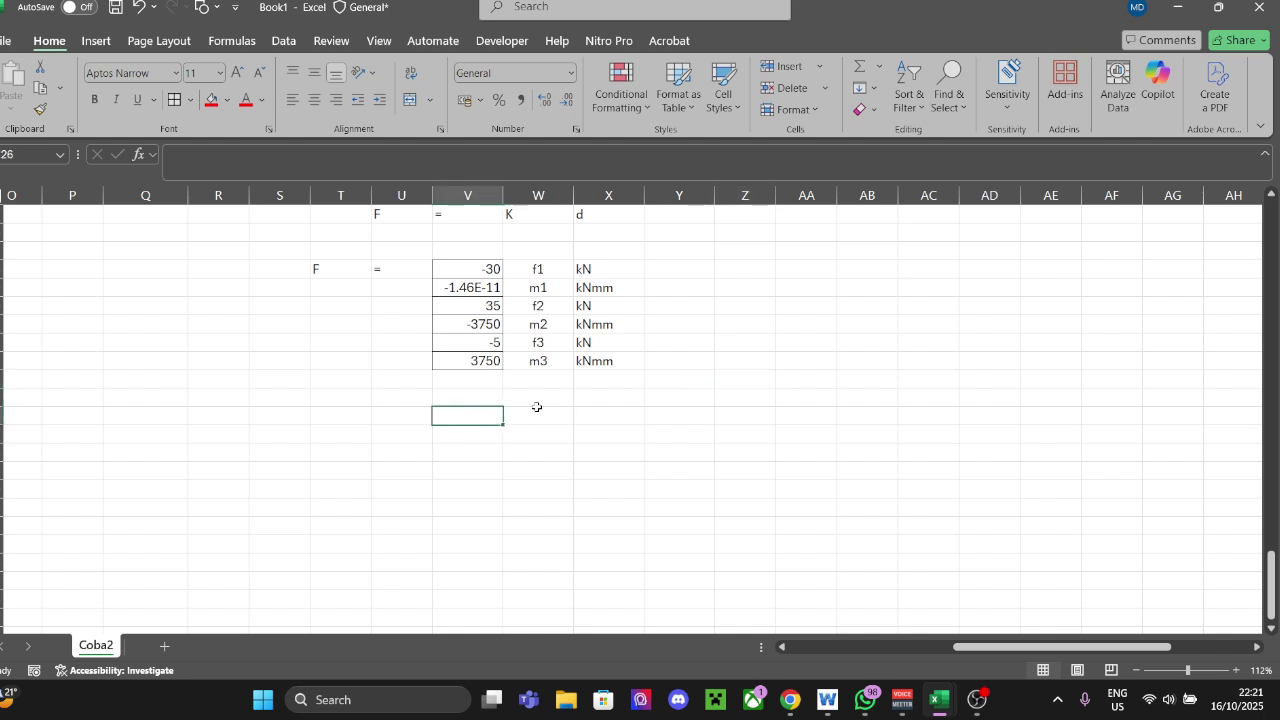
text(=)
key(Up)
key(Up)
key(Up)
key(Up)
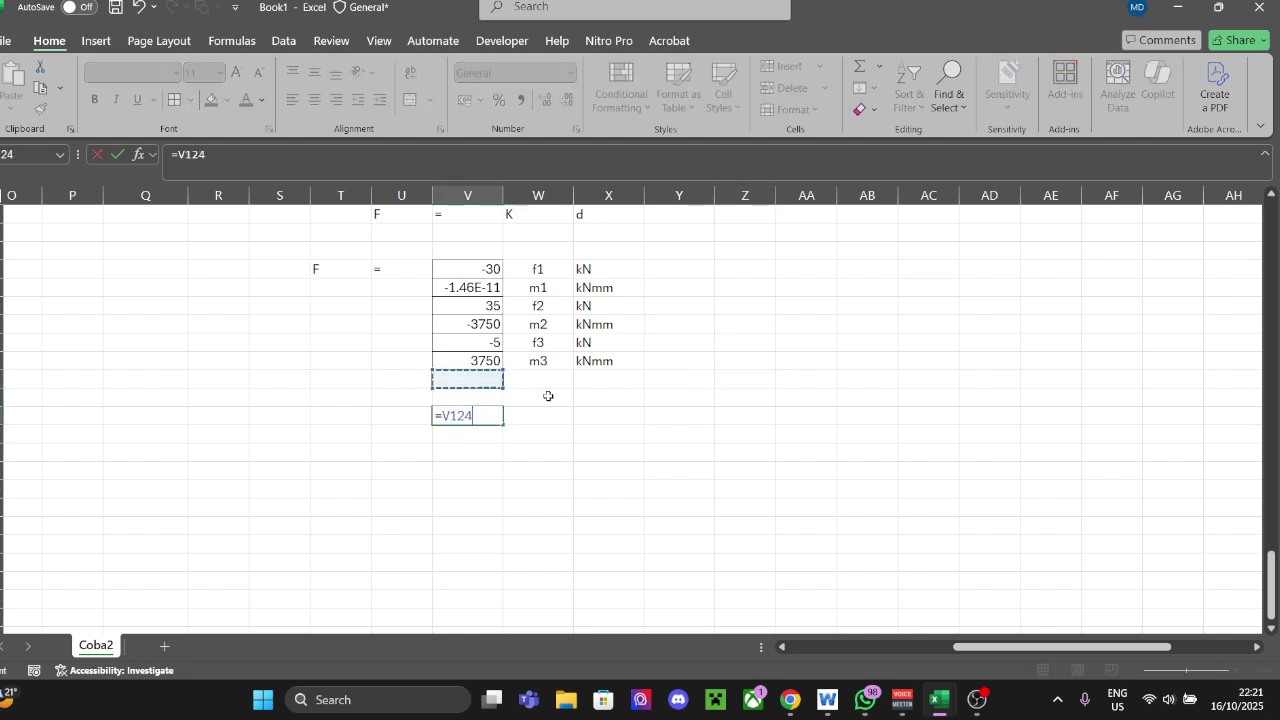
key(BackSpace)
key(BackSpace)
text(12)
key(BackSpace)
key(BackSpace)
key(BackSpace)
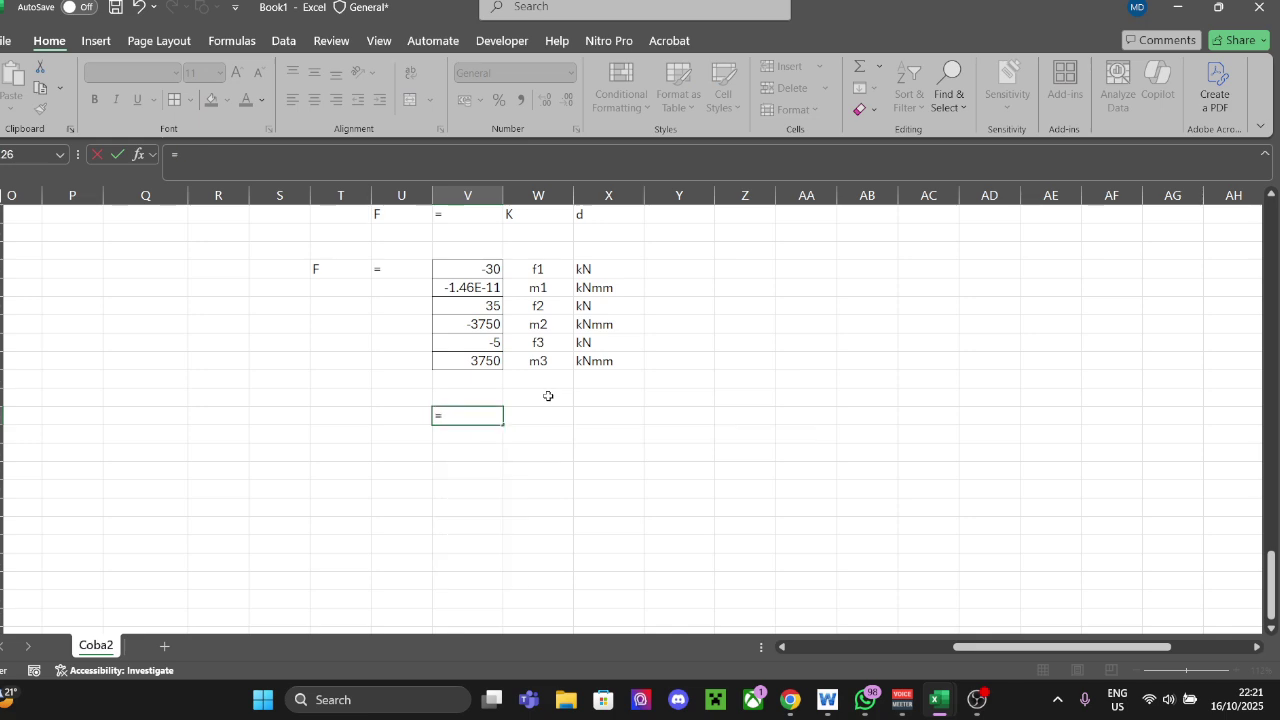
Step: Sum the vertical forces f3, f2 and f1 in V126 with =SUM(V122;V120;V118)
text(SUM()
key(Up)
key(Up)
key(Up)
key(Up)
text(:)
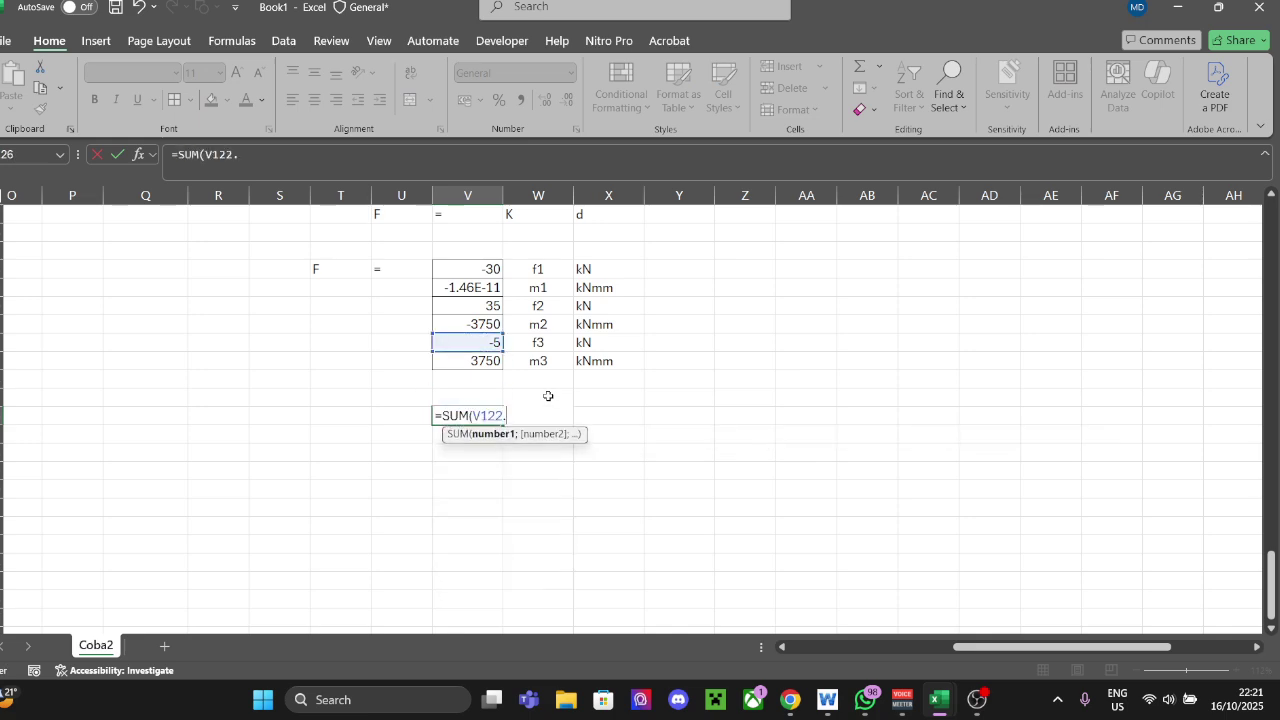
key(Up)
key(Up)
key(Up)
key(Up)
key(Up)
key(Up)
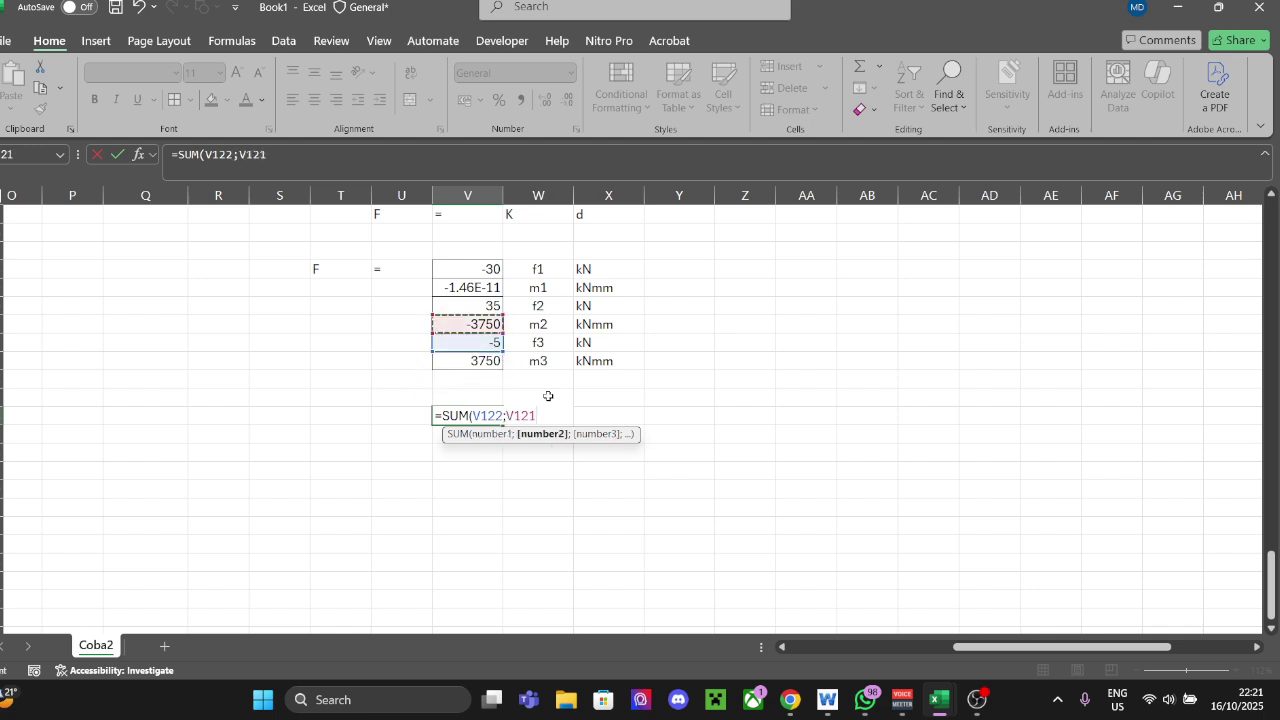
text(;)
key(Up)
key(Up)
key(Up)
key(Up)
key(Up)
key(Up)
key(Up)
key(Up)
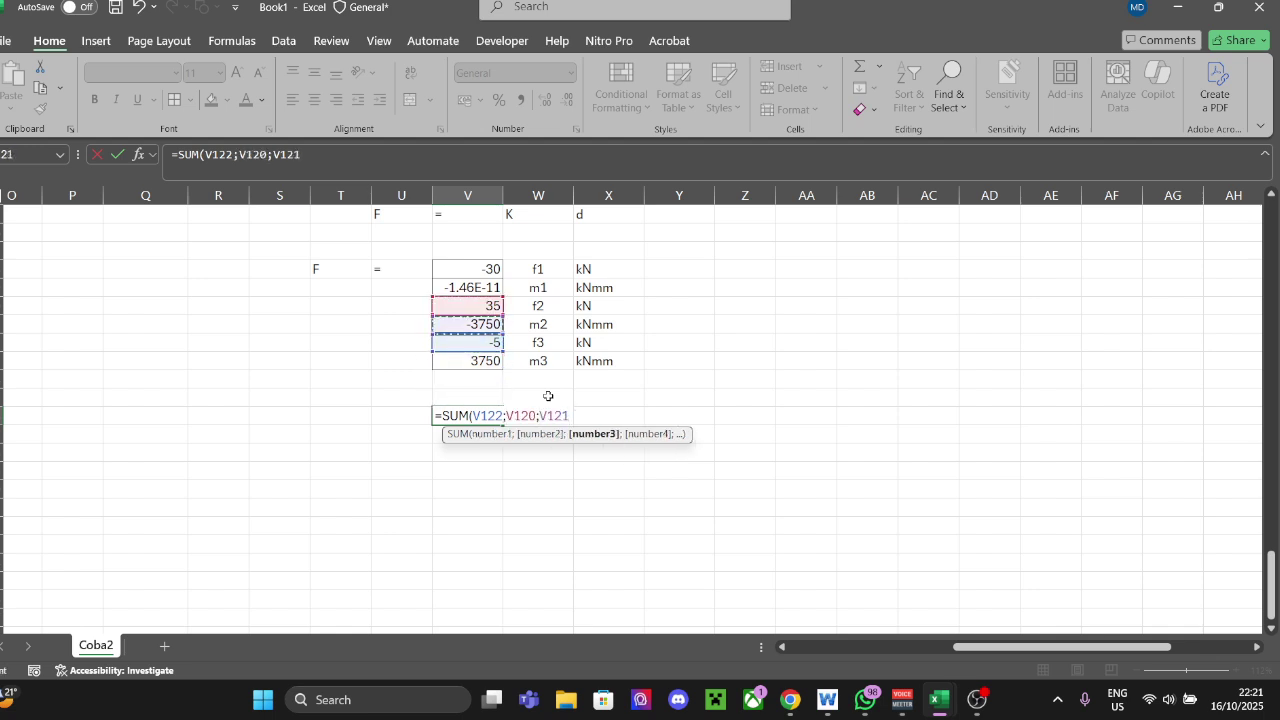
key(Return)
key(Up)
key(Right)
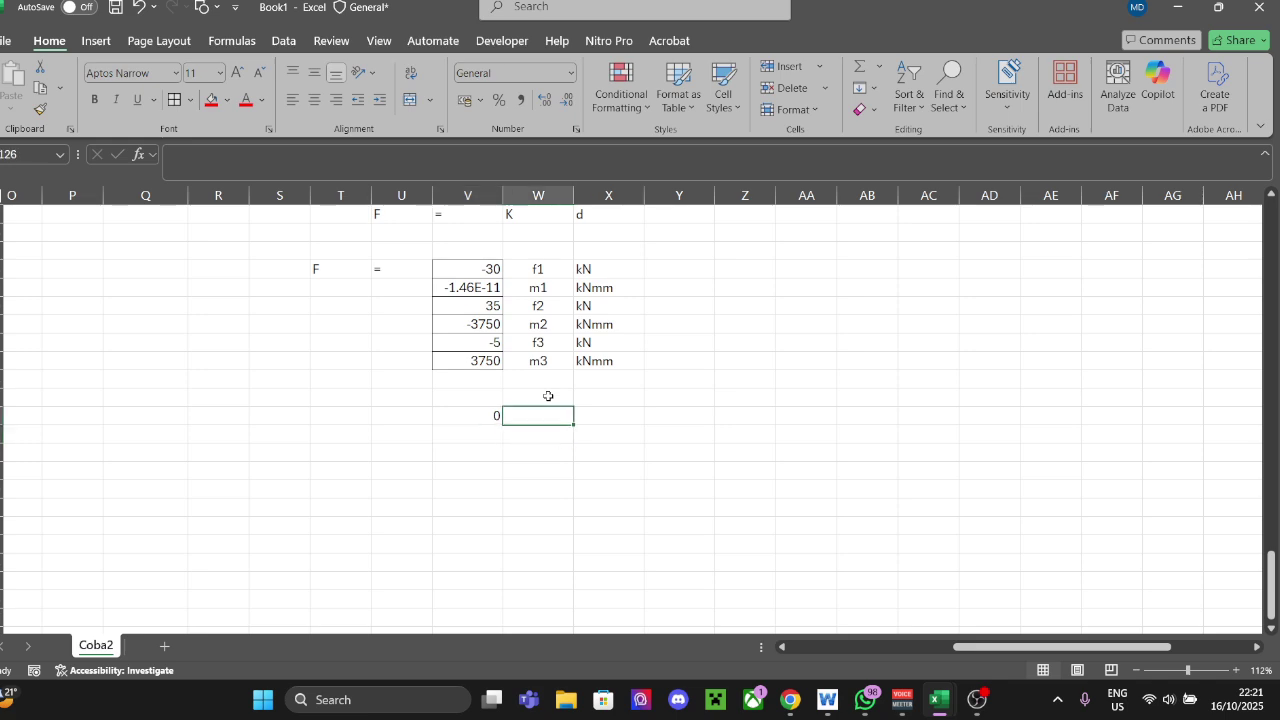
Step: Add the moments m3, m2 and m1 in V127 with =V123+V121+V119
key(Left)
key(Down)
text(-)
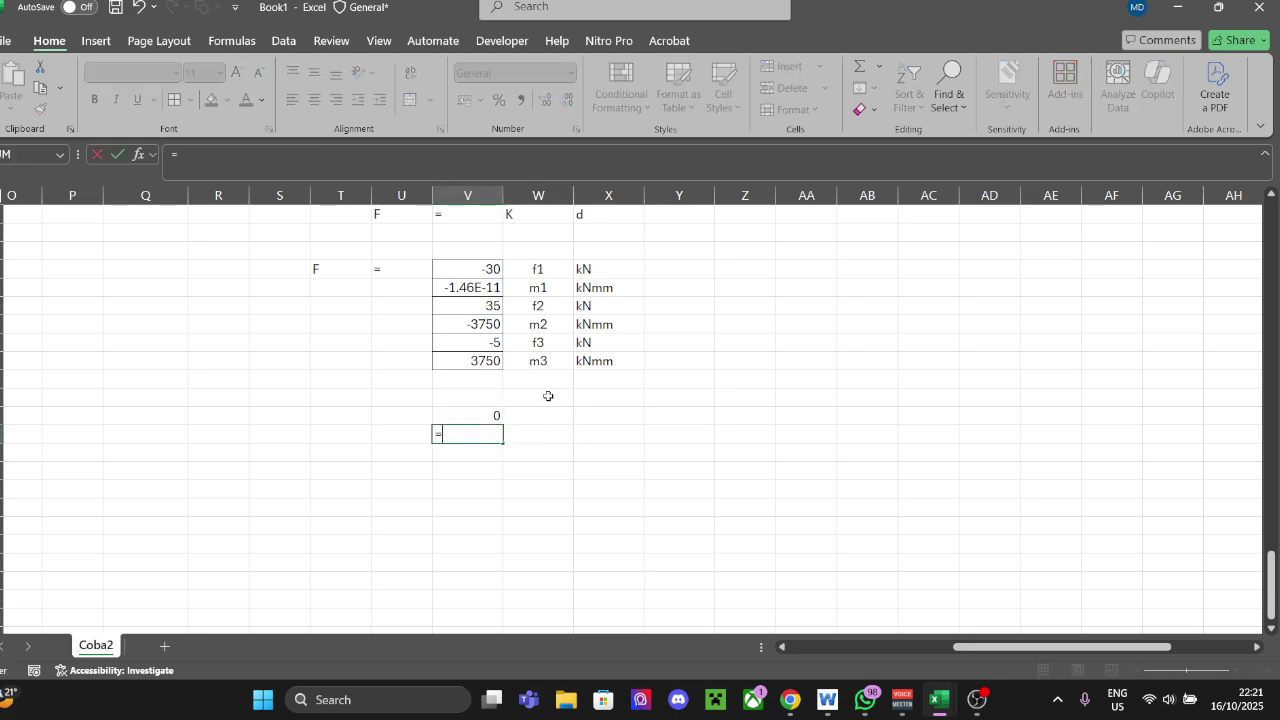
key(Up)
key(Up)
key(Up)
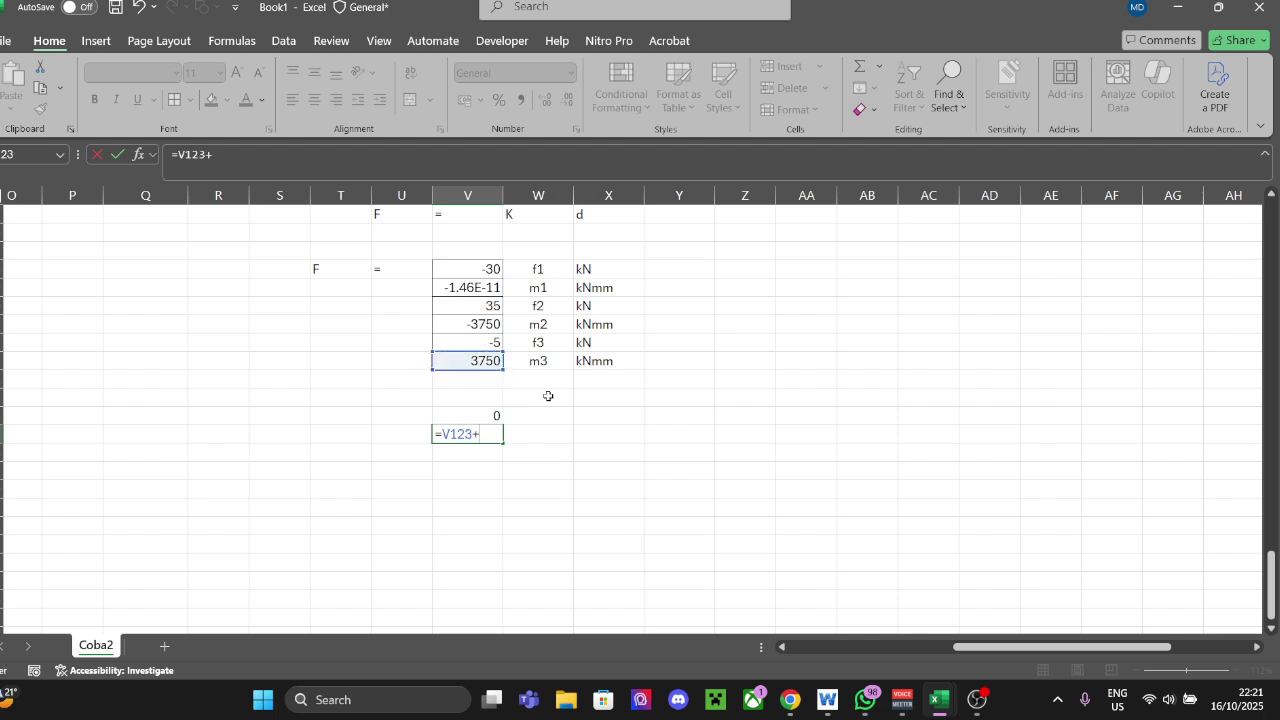
key(Up)
key(Up)
key(Up)
key(Up)
key(Up)
key(Up)
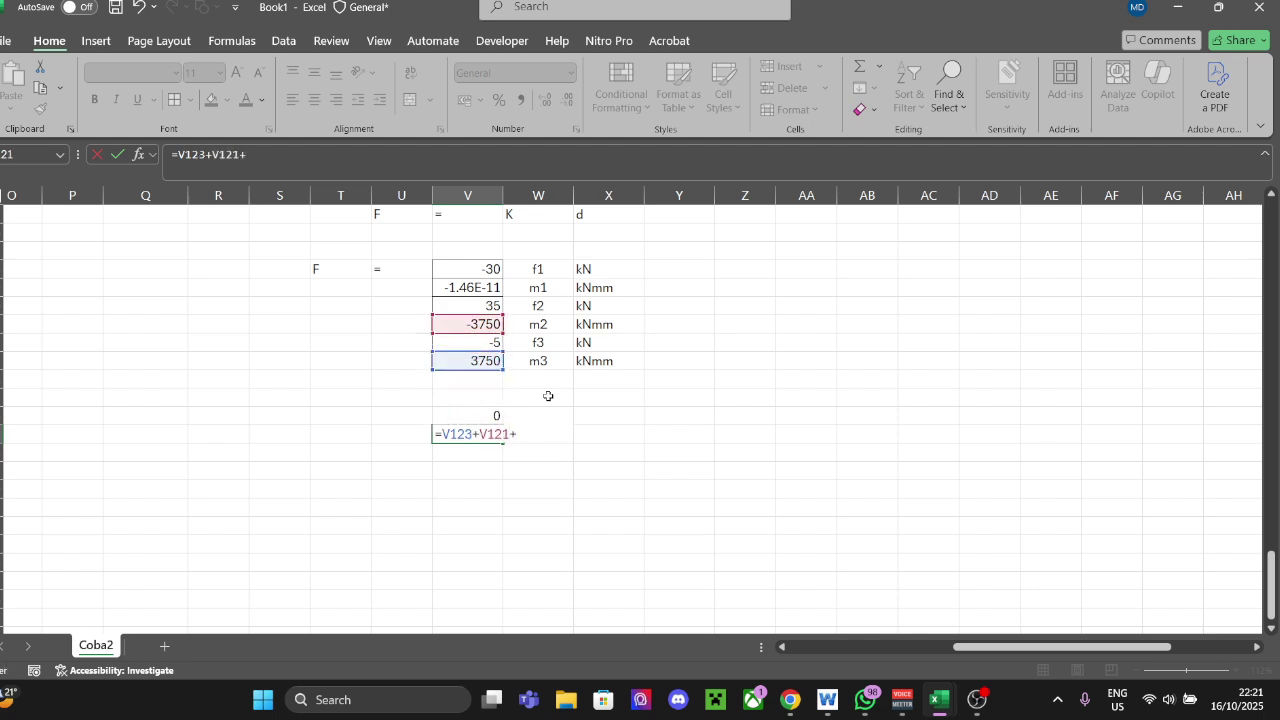
text(+)
key(Up)
key(Up)
key(Up)
key(Up)
key(Up)
key(Up)
key(Up)
key(Up)
key(Return)
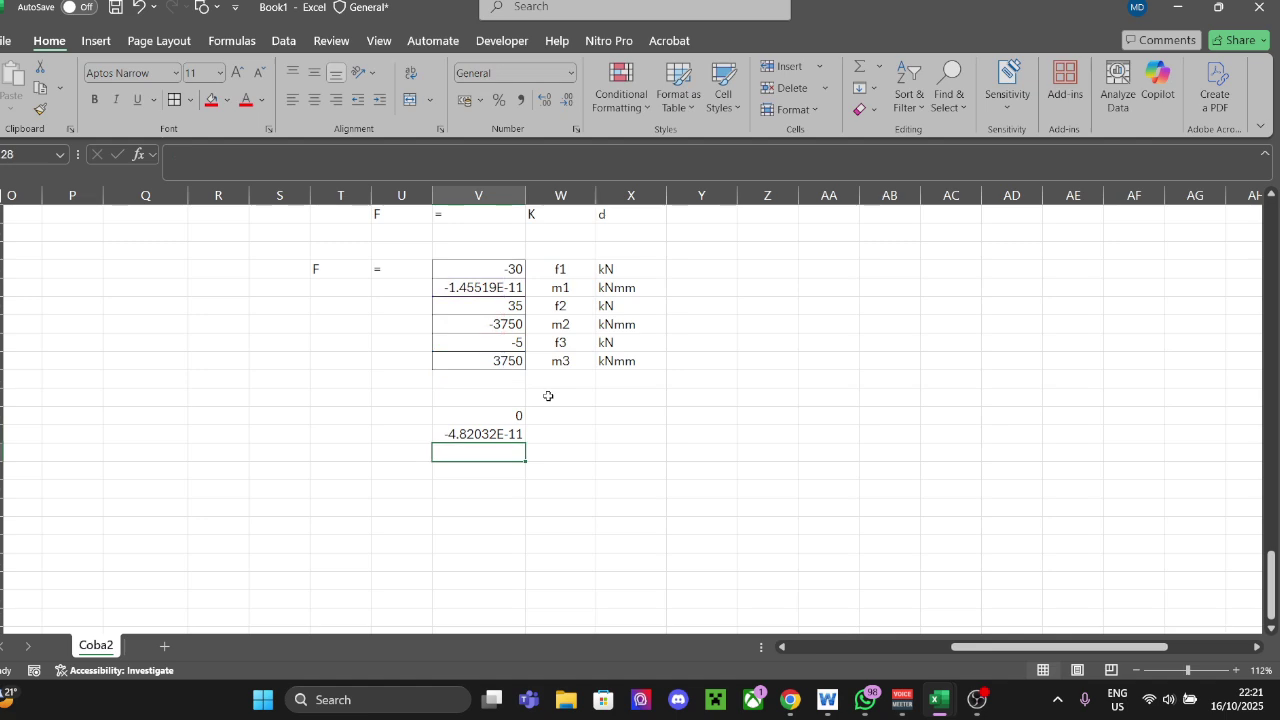
Step: Add the note "Mendekati 0" in W127, beside the moment sum
key(Up)
key(Right)
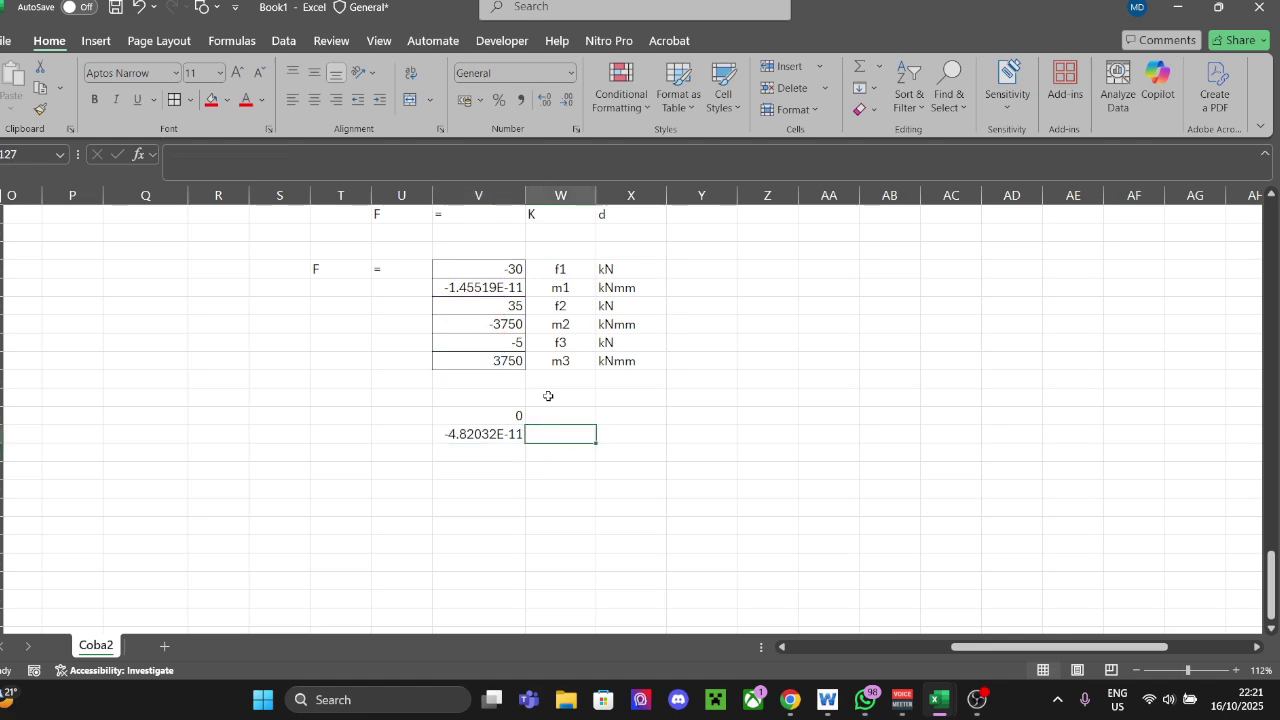
text(amNDEKATI 0)
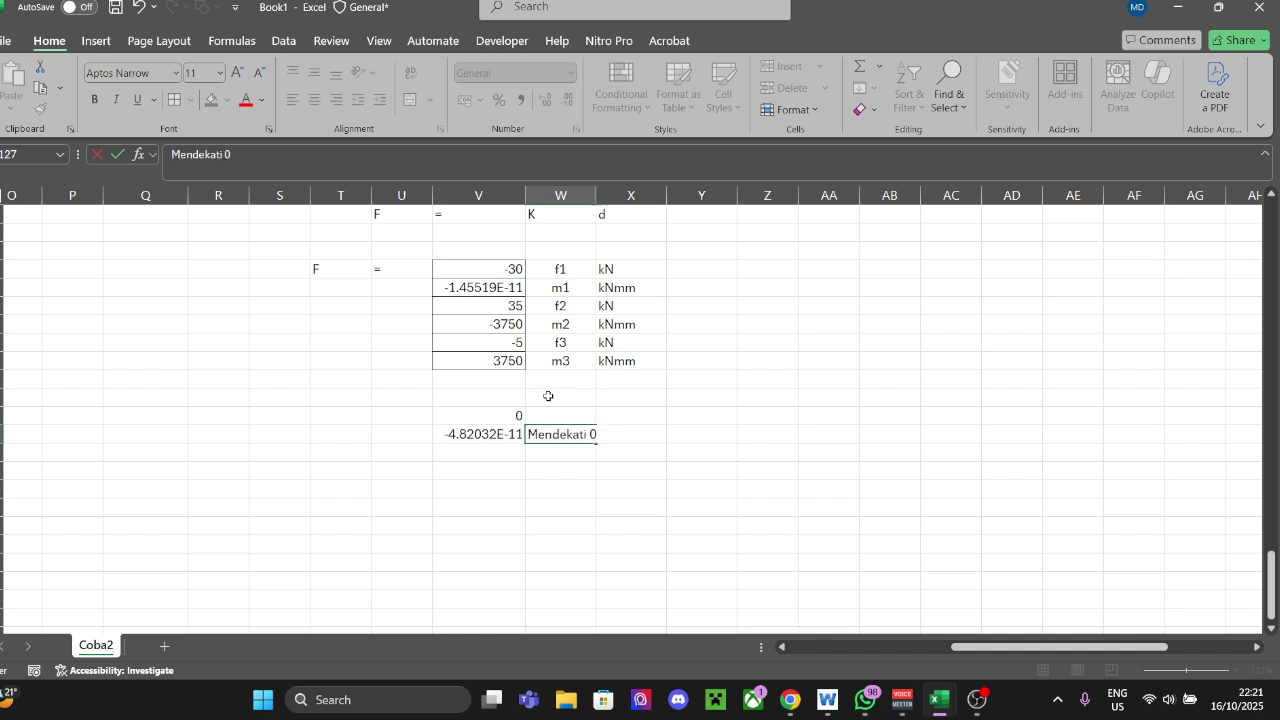
key(Return)
key(Up)
key(Right)
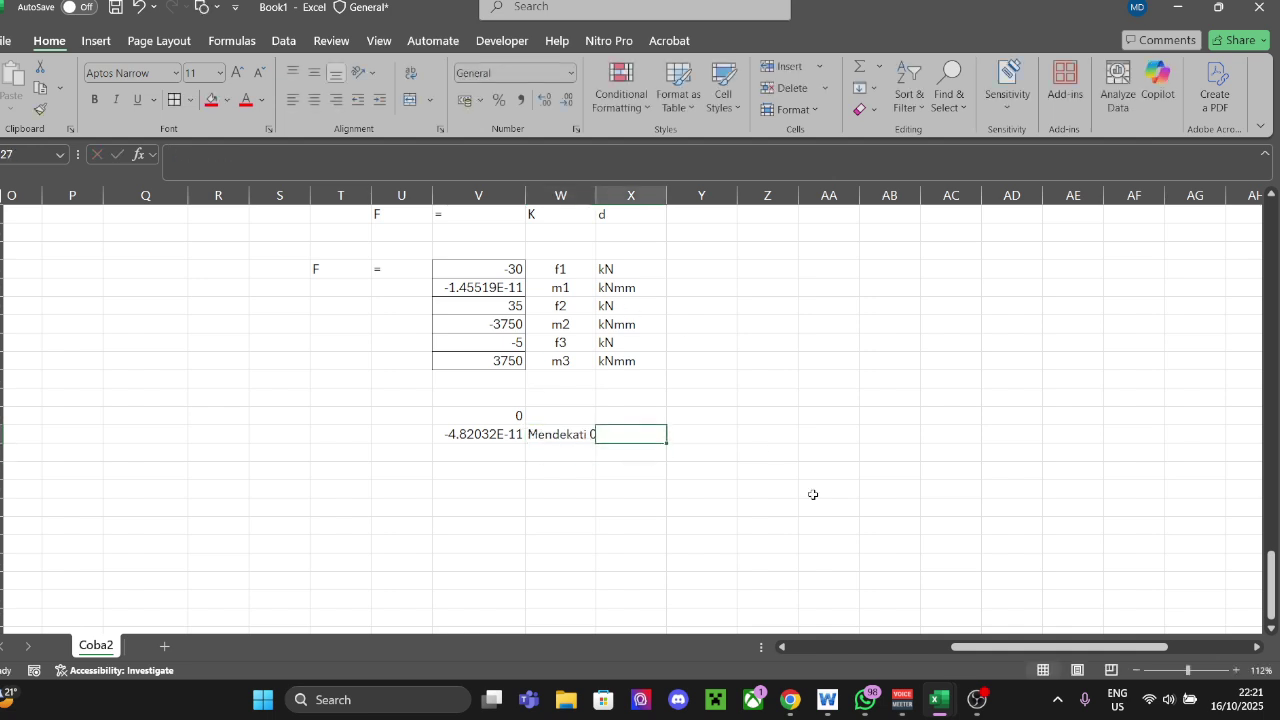
click(643, 485)
Step: Review the equilibrium check cells V126:W127 and the deformation vectors and stiffness matrices above them
drag(496, 420, 553, 436)
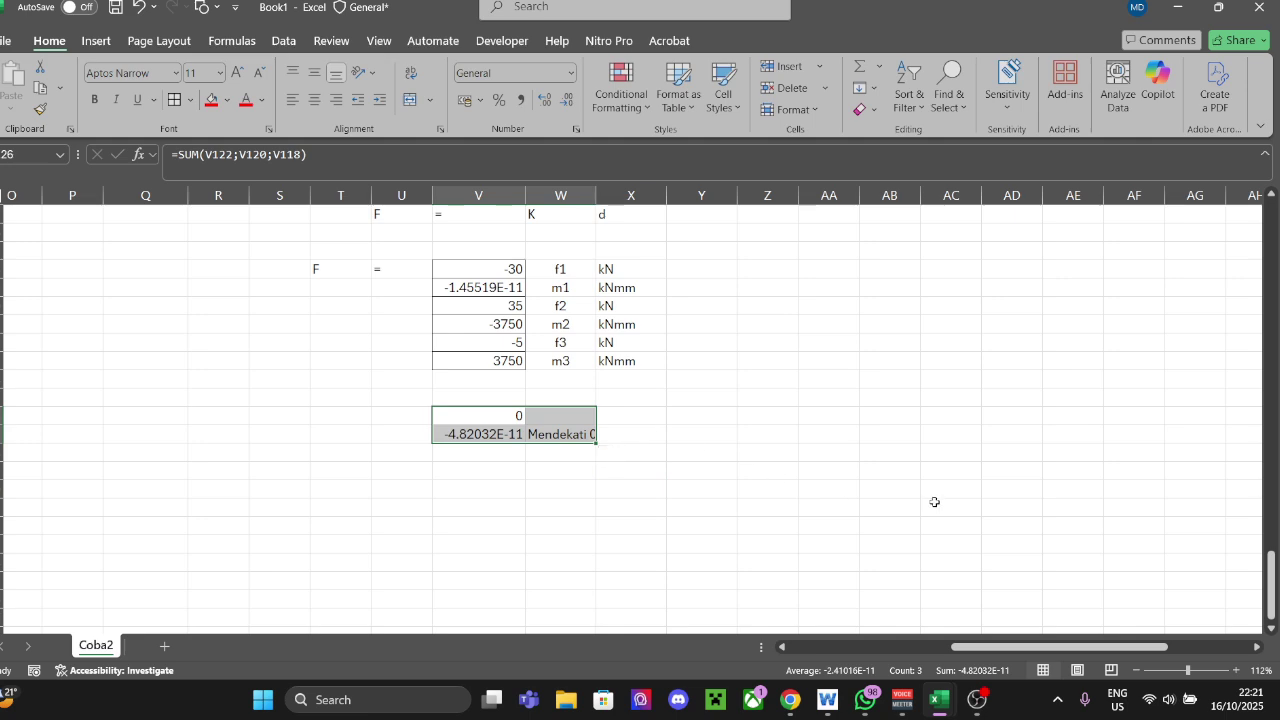
scroll(670, 467, up, 15)
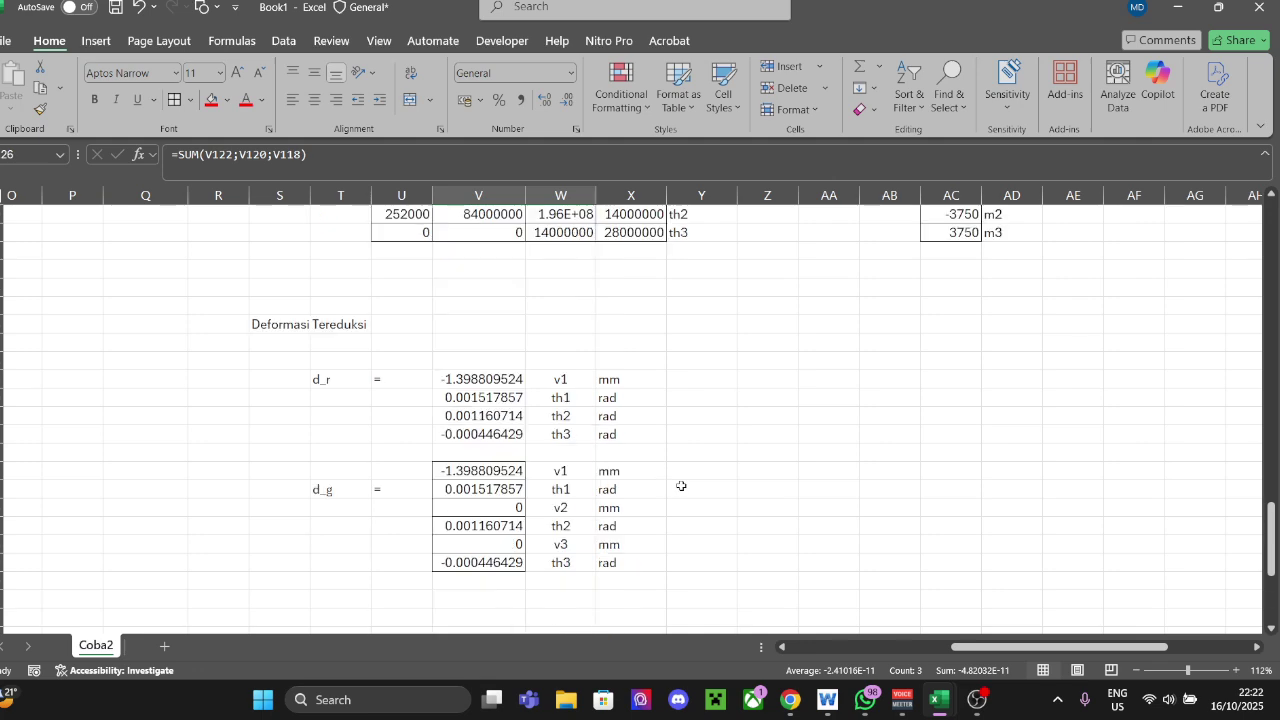
scroll(737, 449, down, 4)
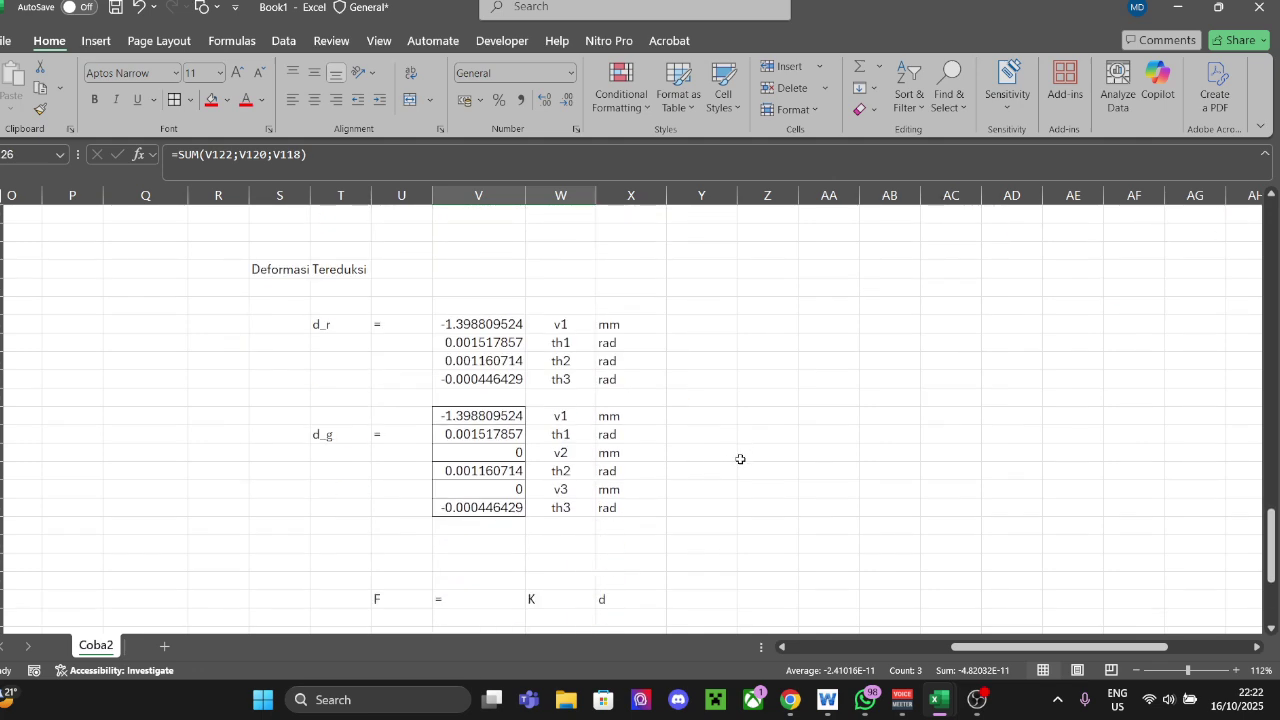
scroll(740, 459, up, 12)
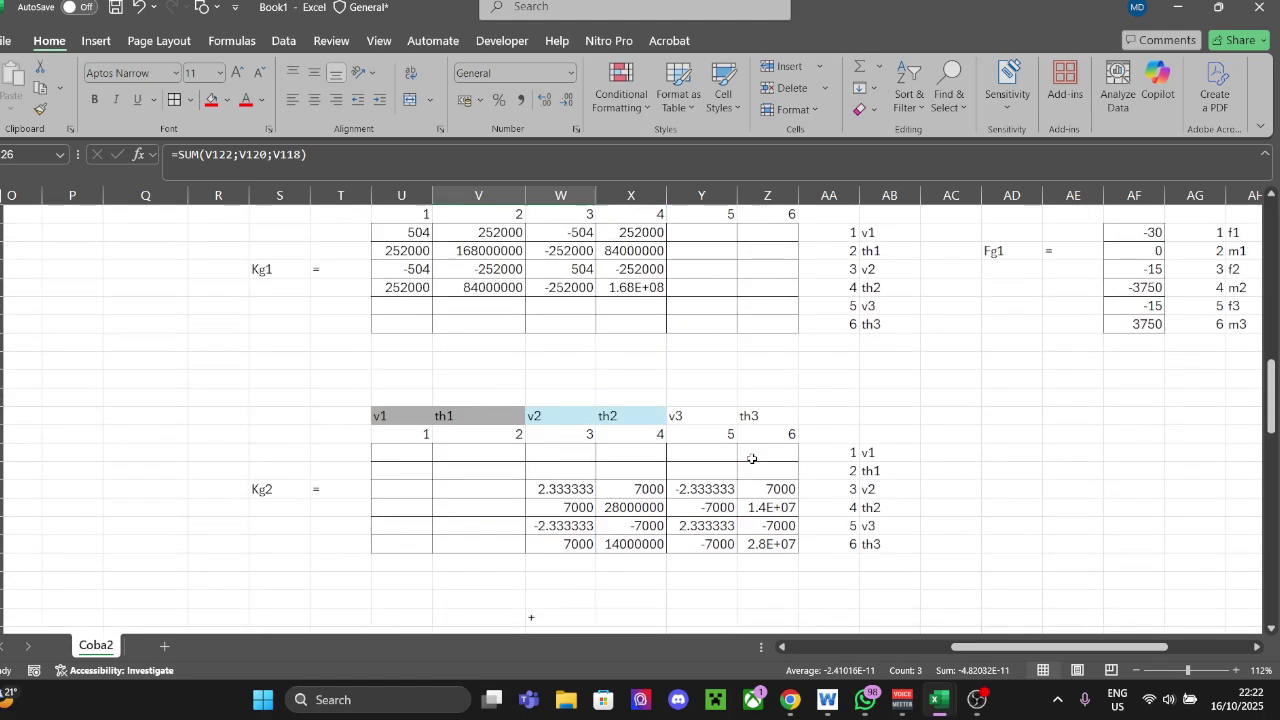
scroll(752, 459, down, 8)
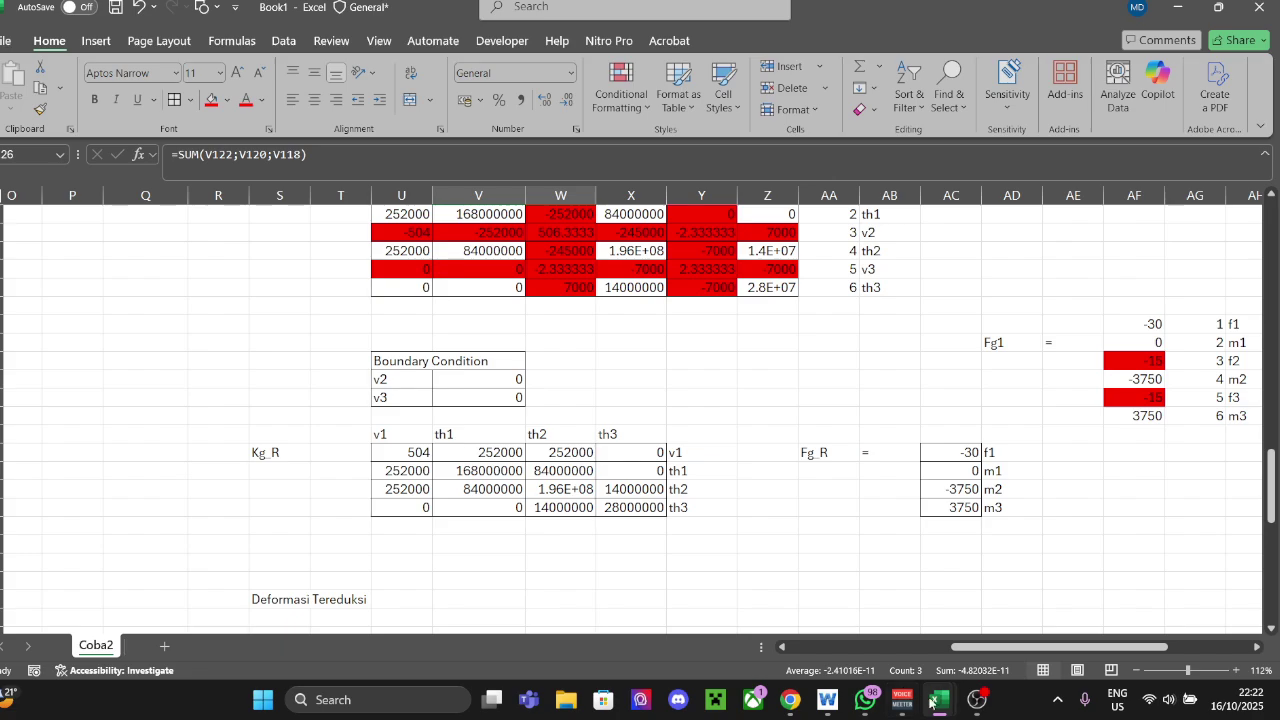
Step: Switch to the workbook Contoh 1 Soal FEM Balok.xlsx and examine the deformation and force matrices on the Post processing sheet
mouse_move(930, 703)
click(925, 612)
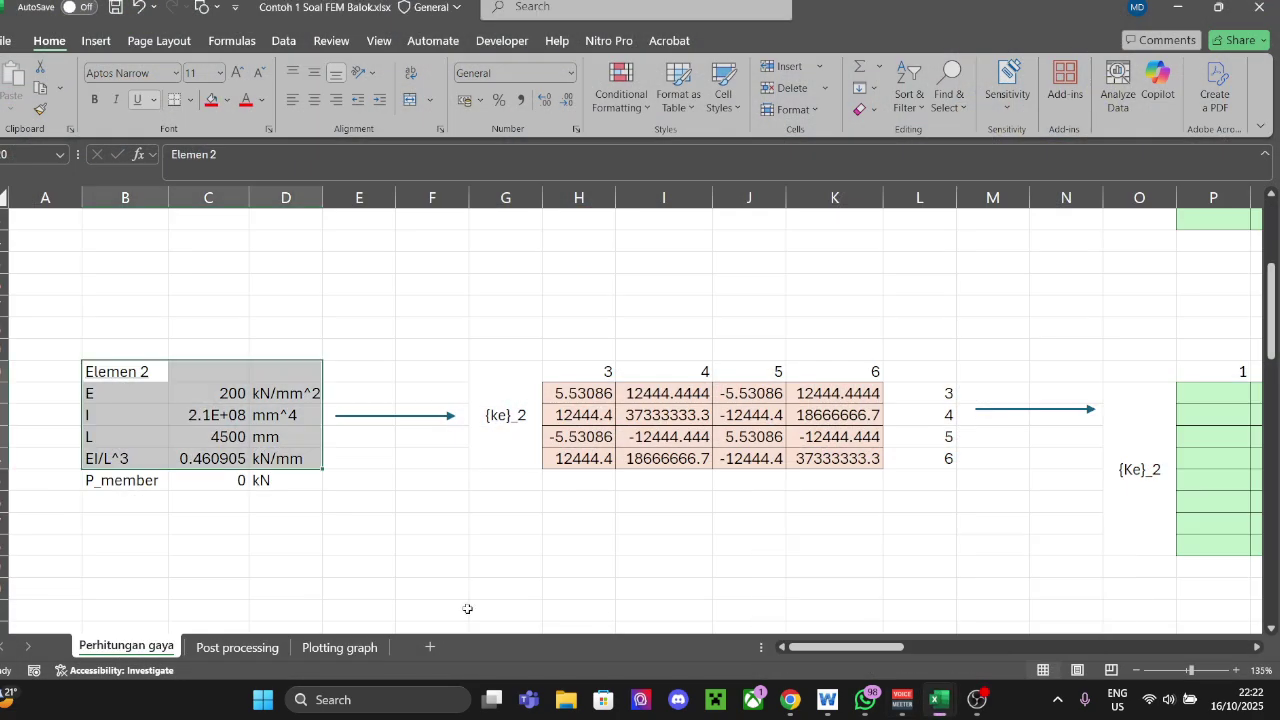
click(340, 647)
click(237, 647)
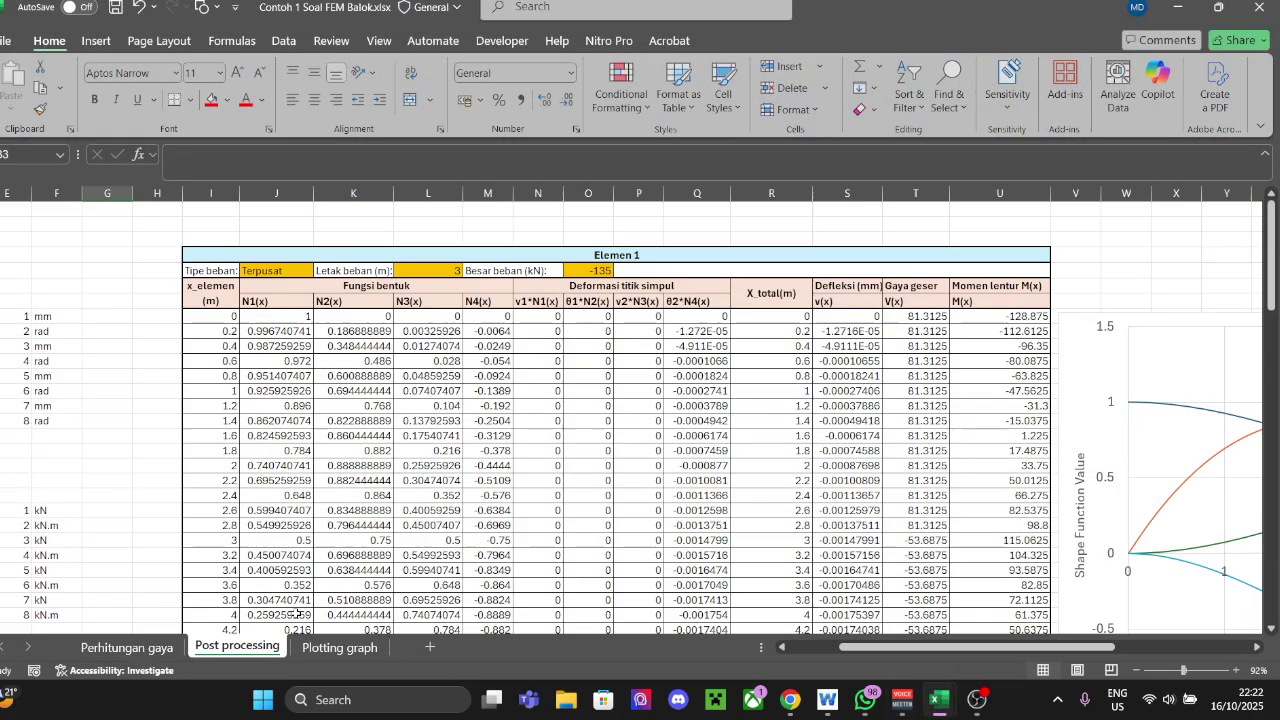
scroll(605, 485, down, 4)
scroll(586, 493, up, 4)
scroll(220, 422, down, 5)
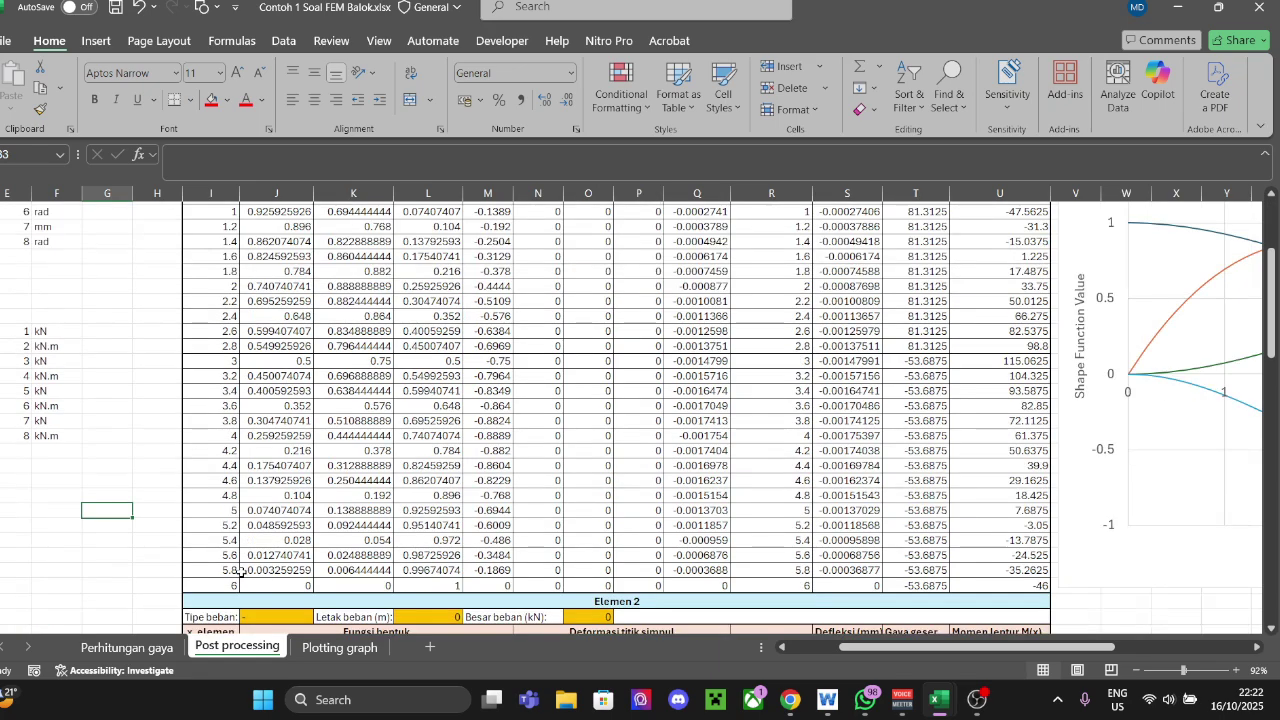
scroll(345, 487, up, 4)
drag(1116, 655, 1066, 655)
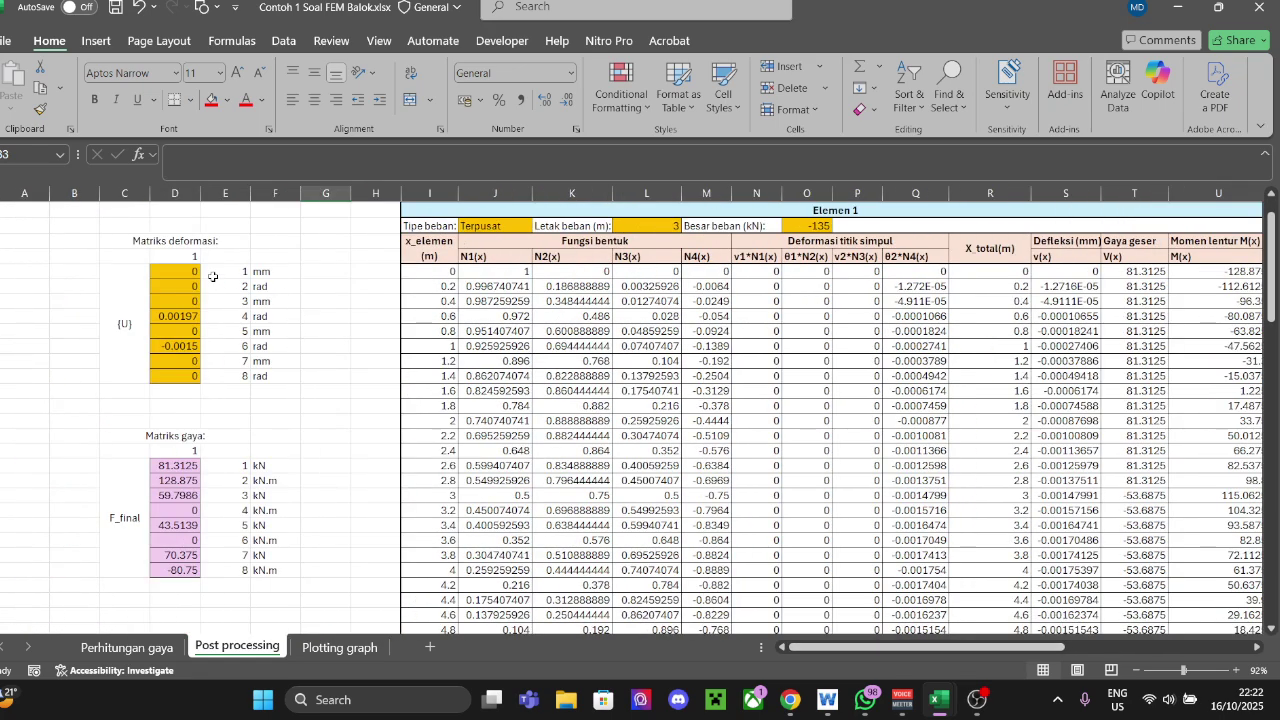
drag(138, 242, 265, 525)
Step: Switch back to the Book1 workbook and fill the force vector's F label in T118 with standard green
key(alt+Tab)
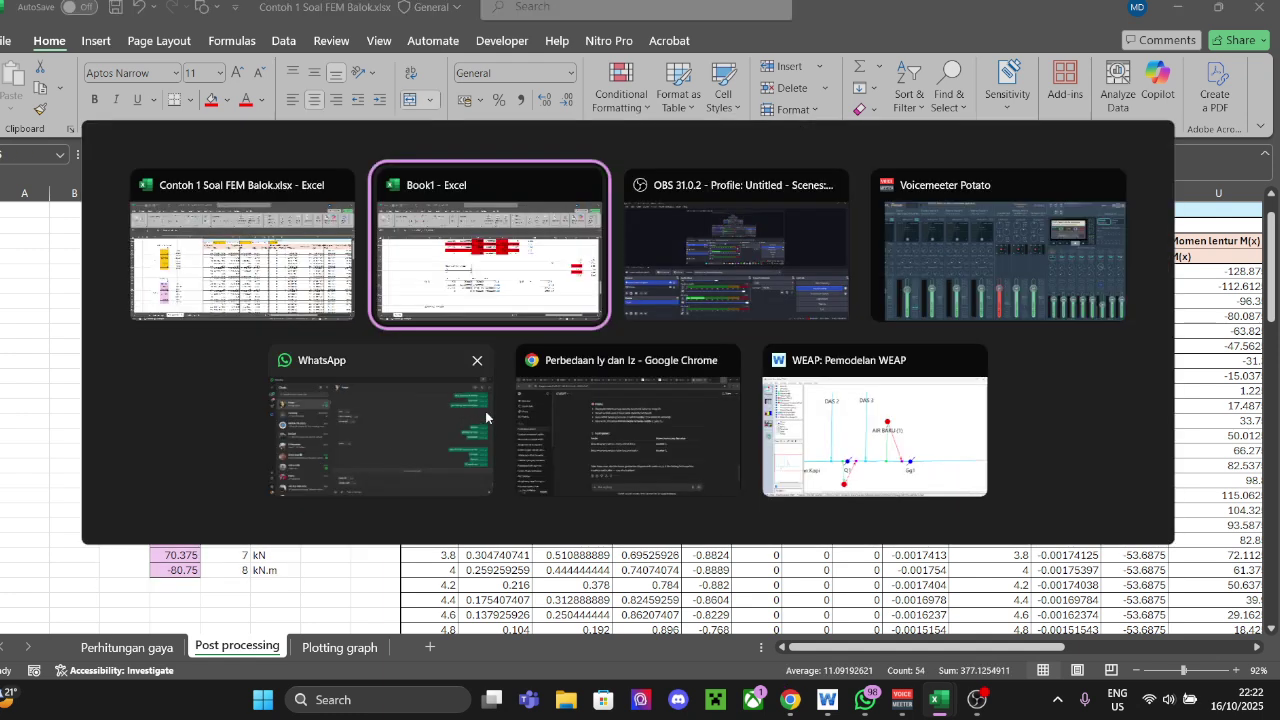
scroll(795, 460, down, 7)
scroll(795, 460, down, 5)
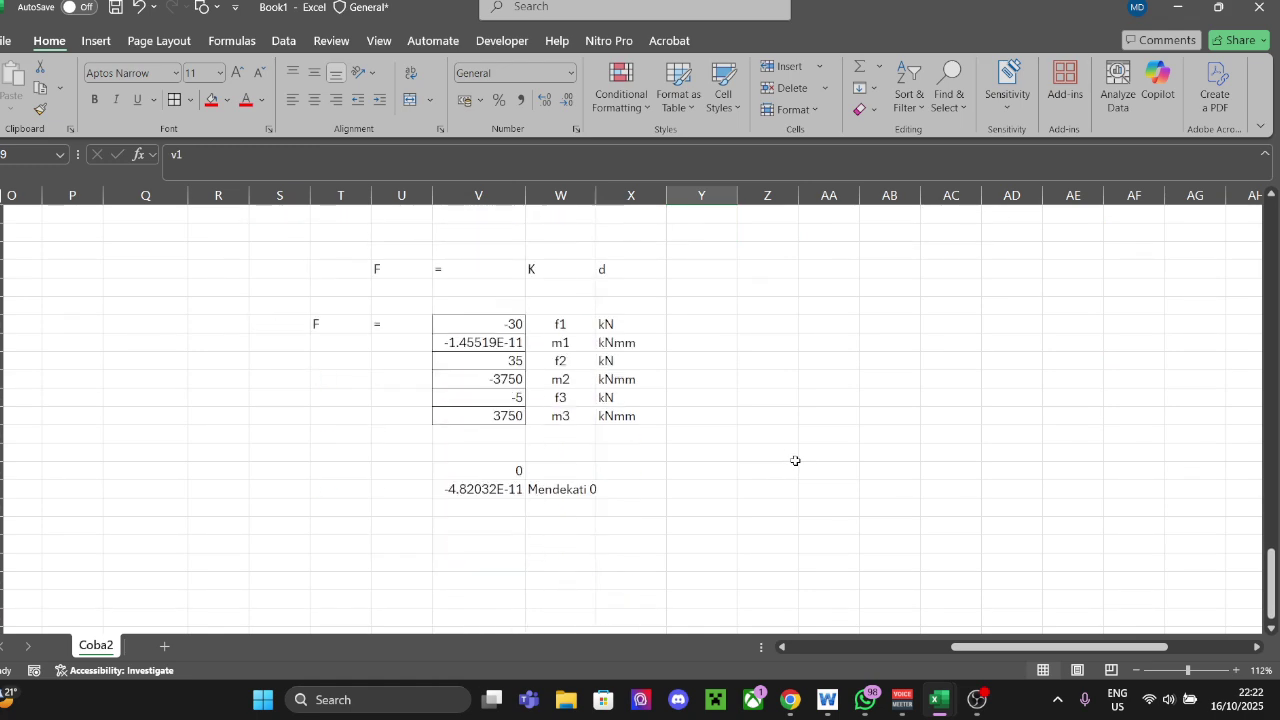
scroll(790, 466, down, 1)
click(790, 467)
click(337, 269)
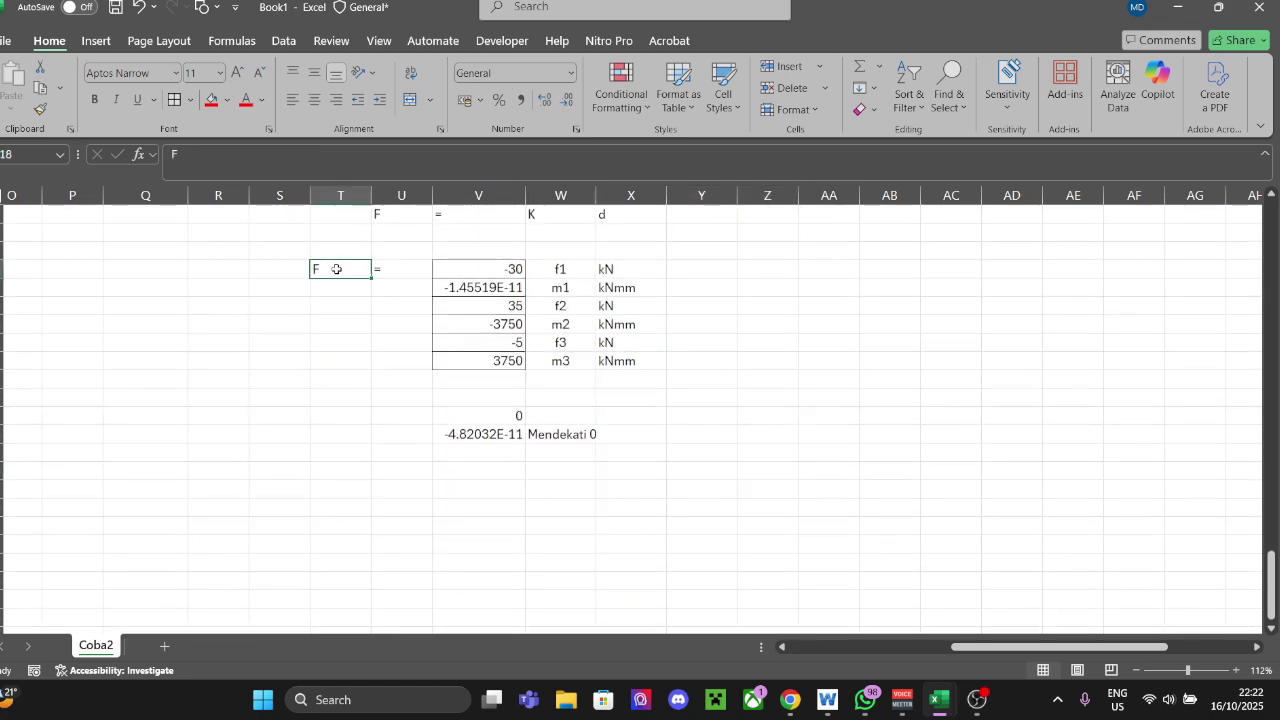
click(226, 100)
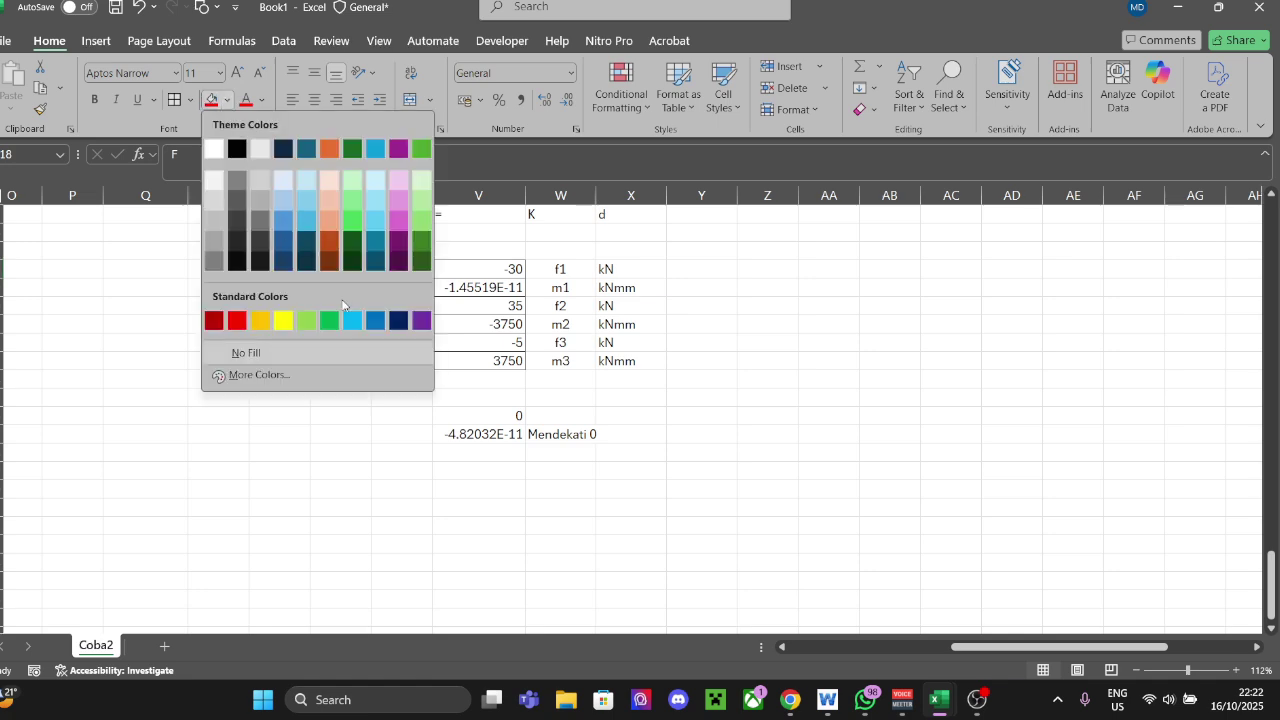
click(330, 320)
click(701, 324)
Step: Fill the global deformation vector's d_g label in T106 with the same green
scroll(886, 380, up, 7)
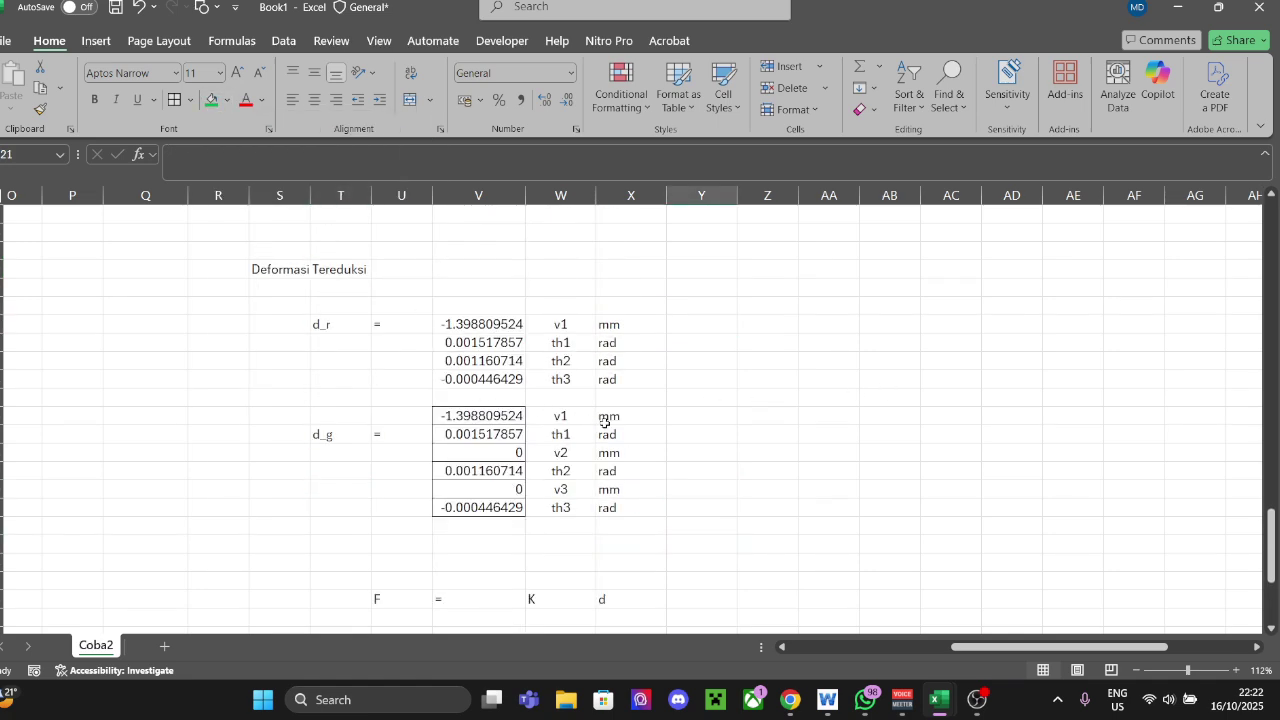
scroll(590, 422, up, 1)
scroll(580, 423, down, 1)
click(330, 432)
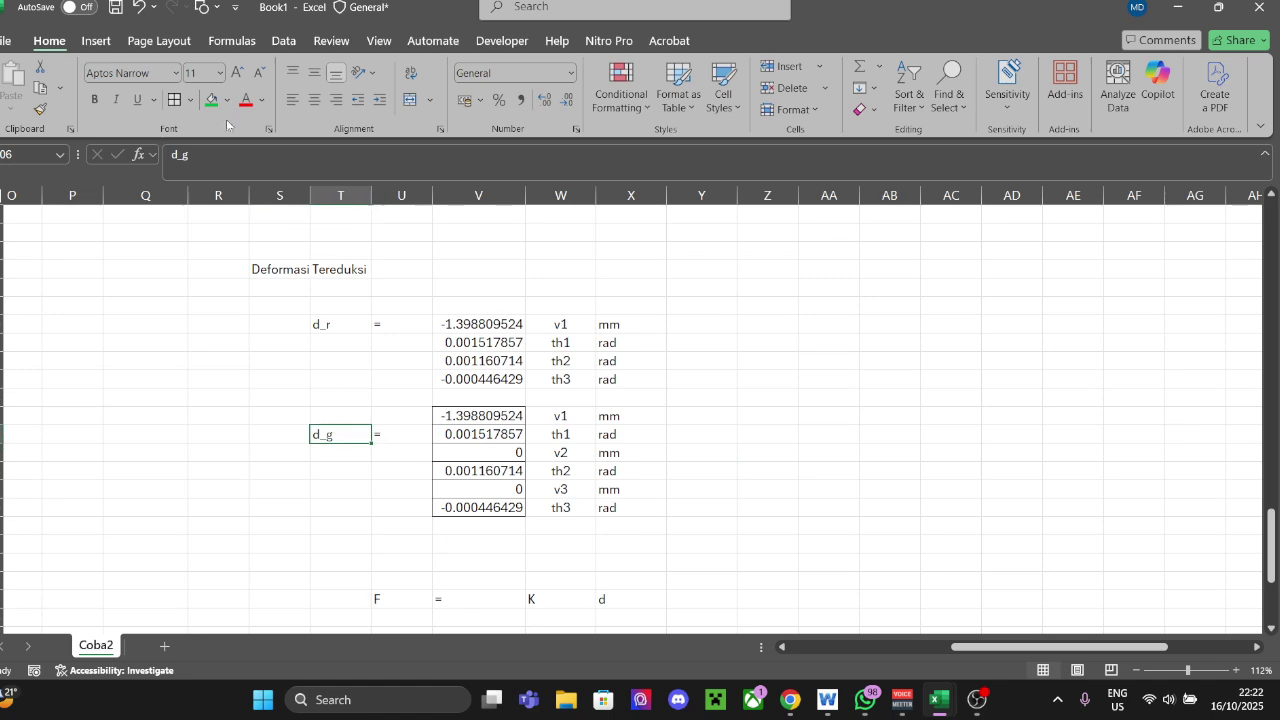
click(212, 100)
Step: Review the highlighted d_g and F results, the beam figure P-403 with the element data, and the global stiffness matrices
scroll(766, 403, up, 4)
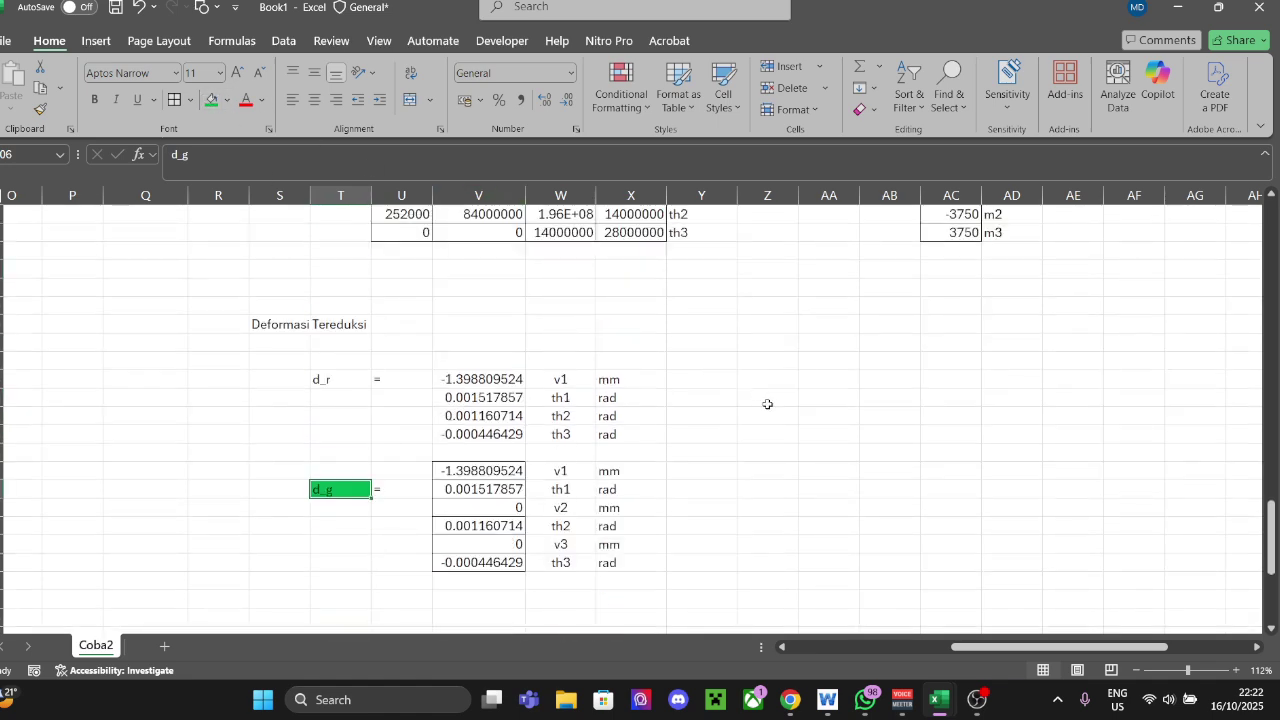
scroll(750, 448, down, 7)
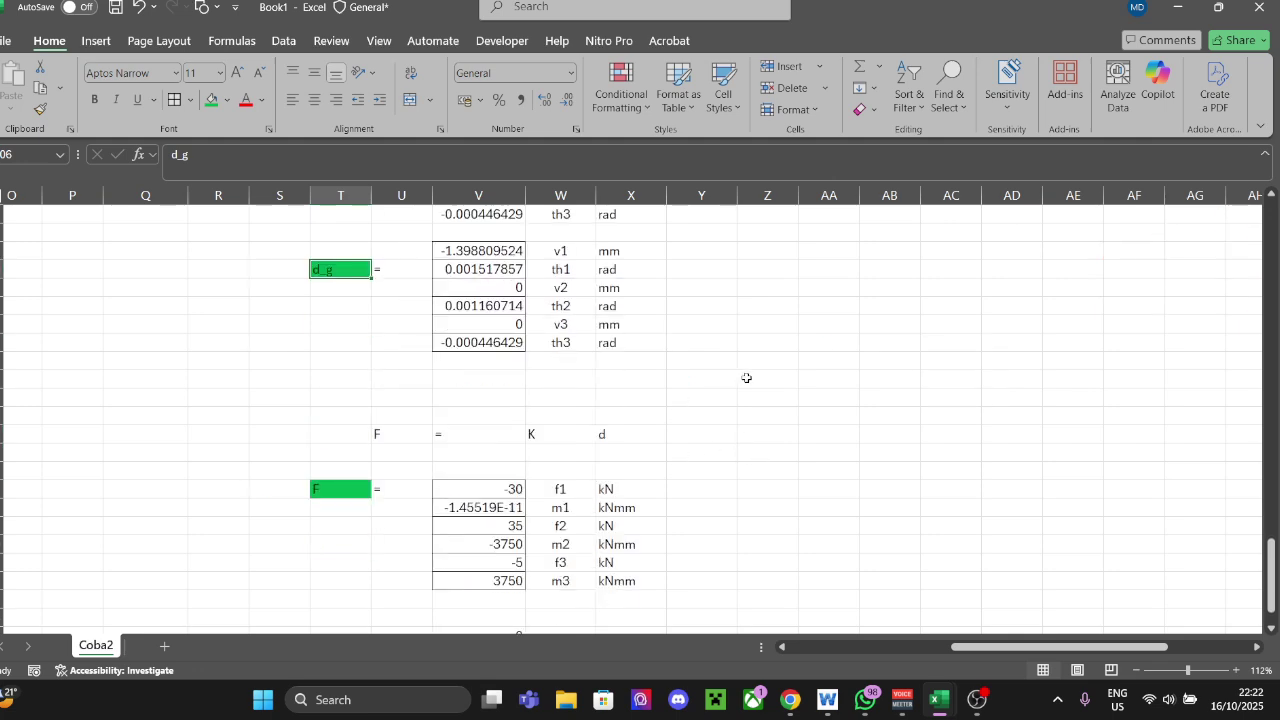
drag(746, 377, 1088, 377)
scroll(1080, 400, up, 20)
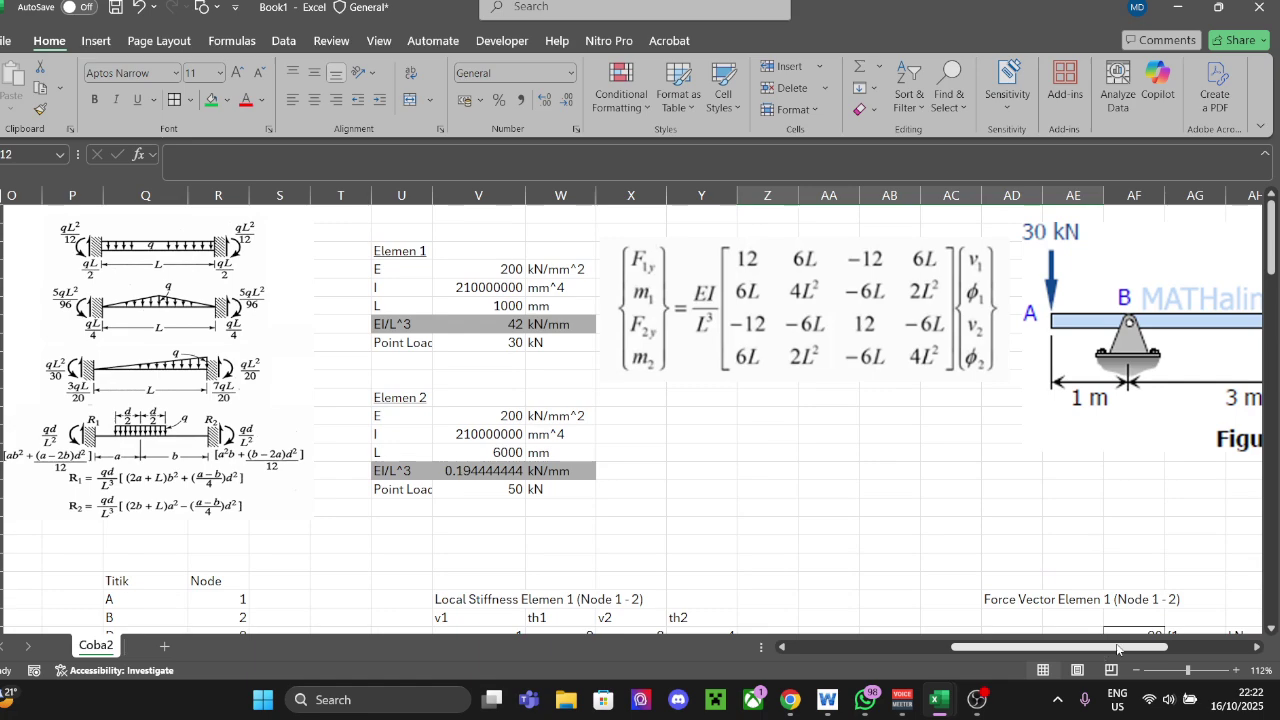
scroll(997, 467, right, 3)
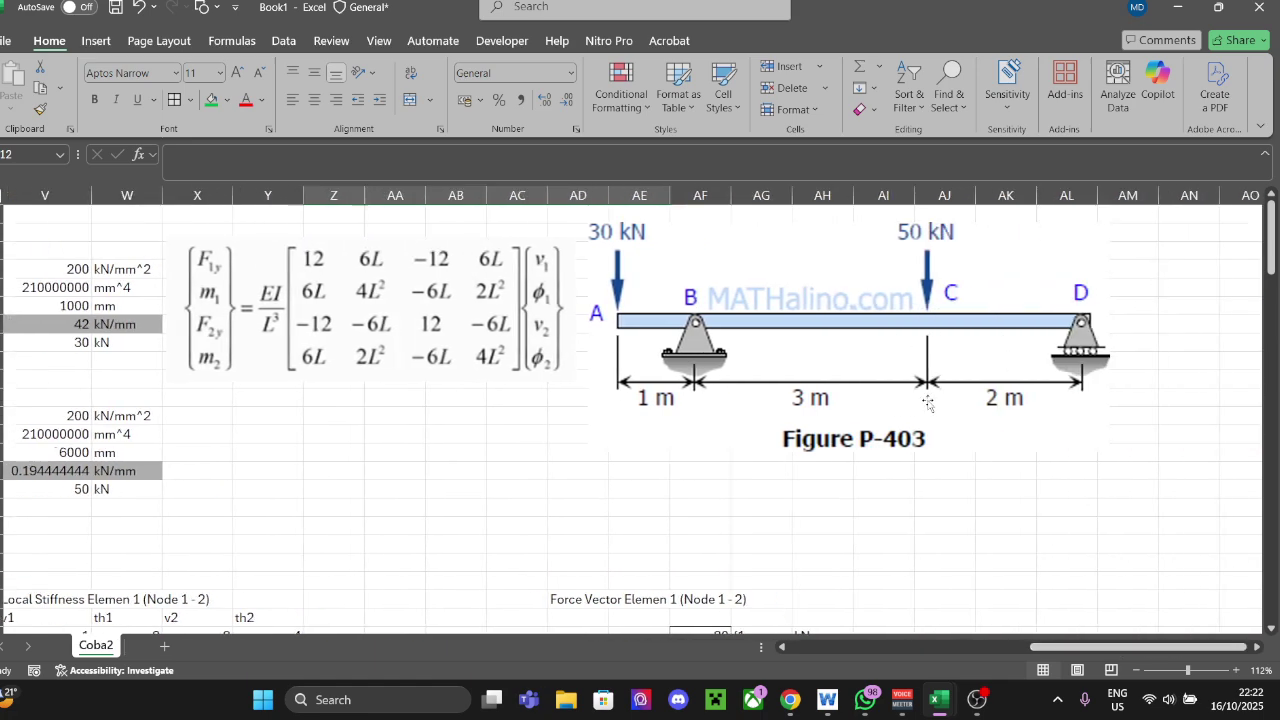
scroll(928, 402, down, 15)
drag(1080, 648, 915, 651)
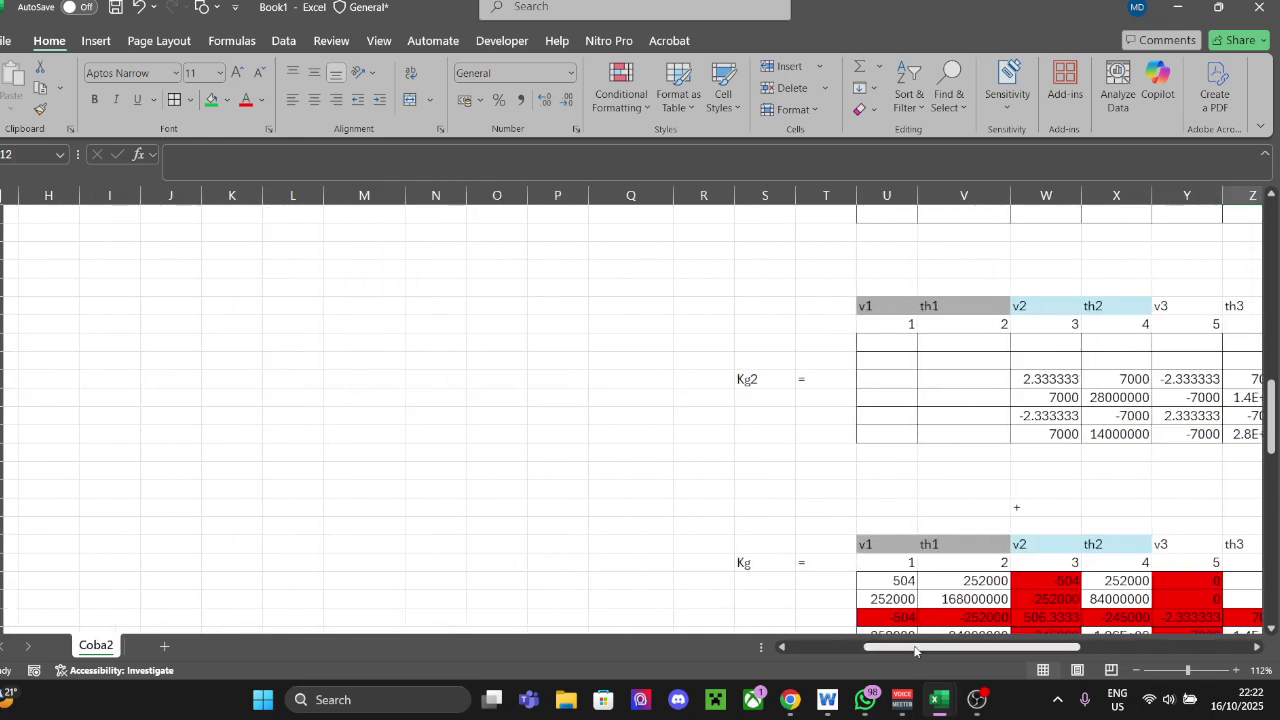
click(977, 699)
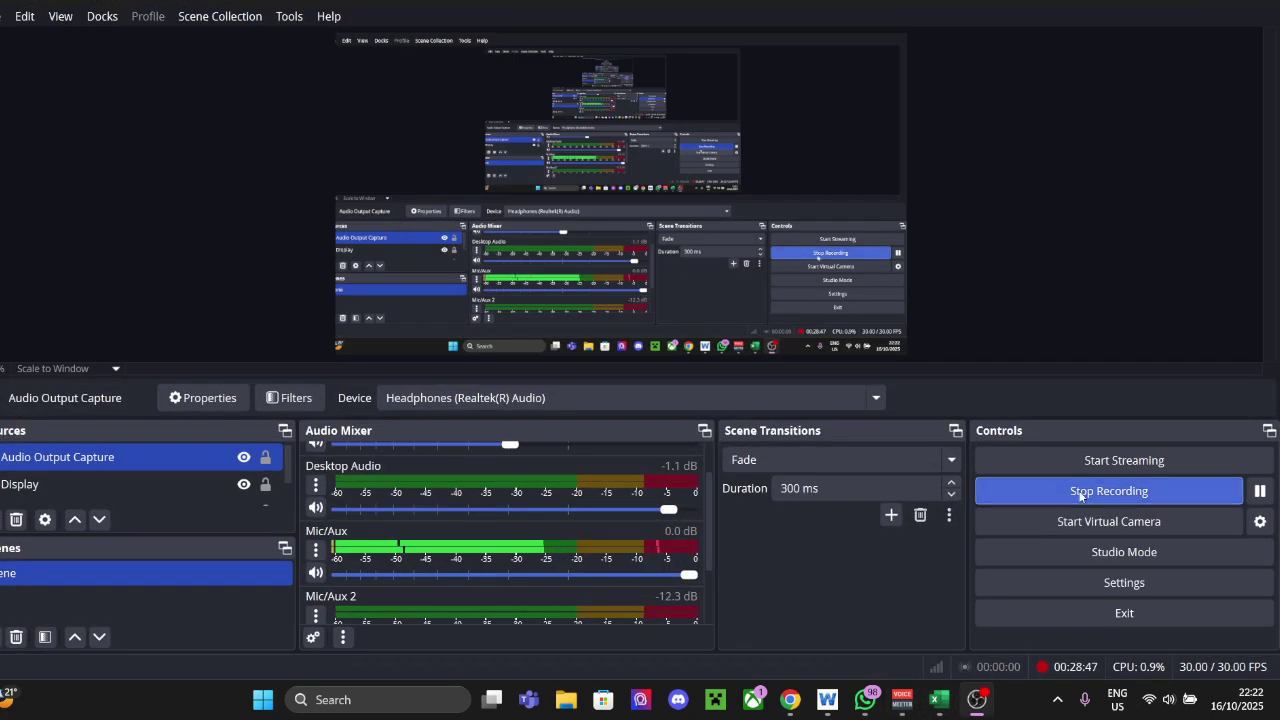